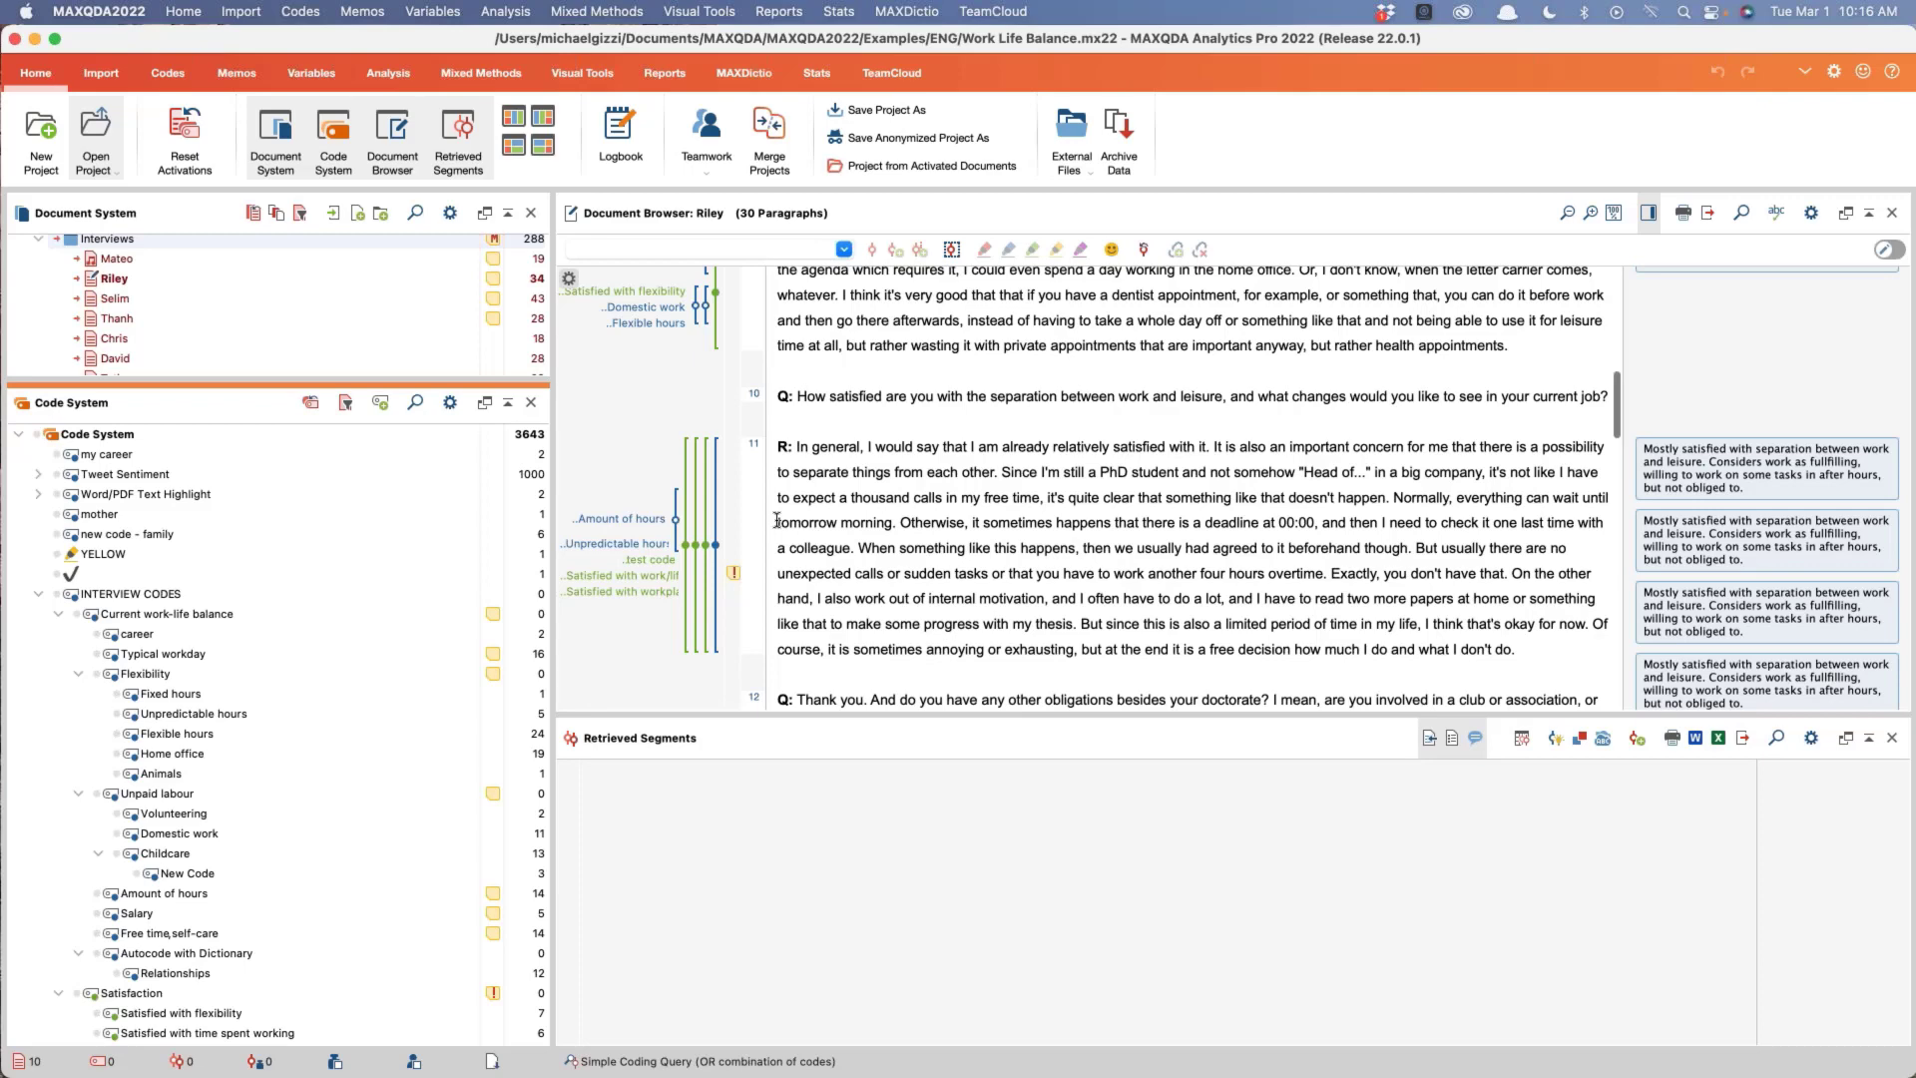
# Step: Enlarge the open interview's text and heighten the Document System pane to show the full Interviews group
pyautogui.click(1593, 213)
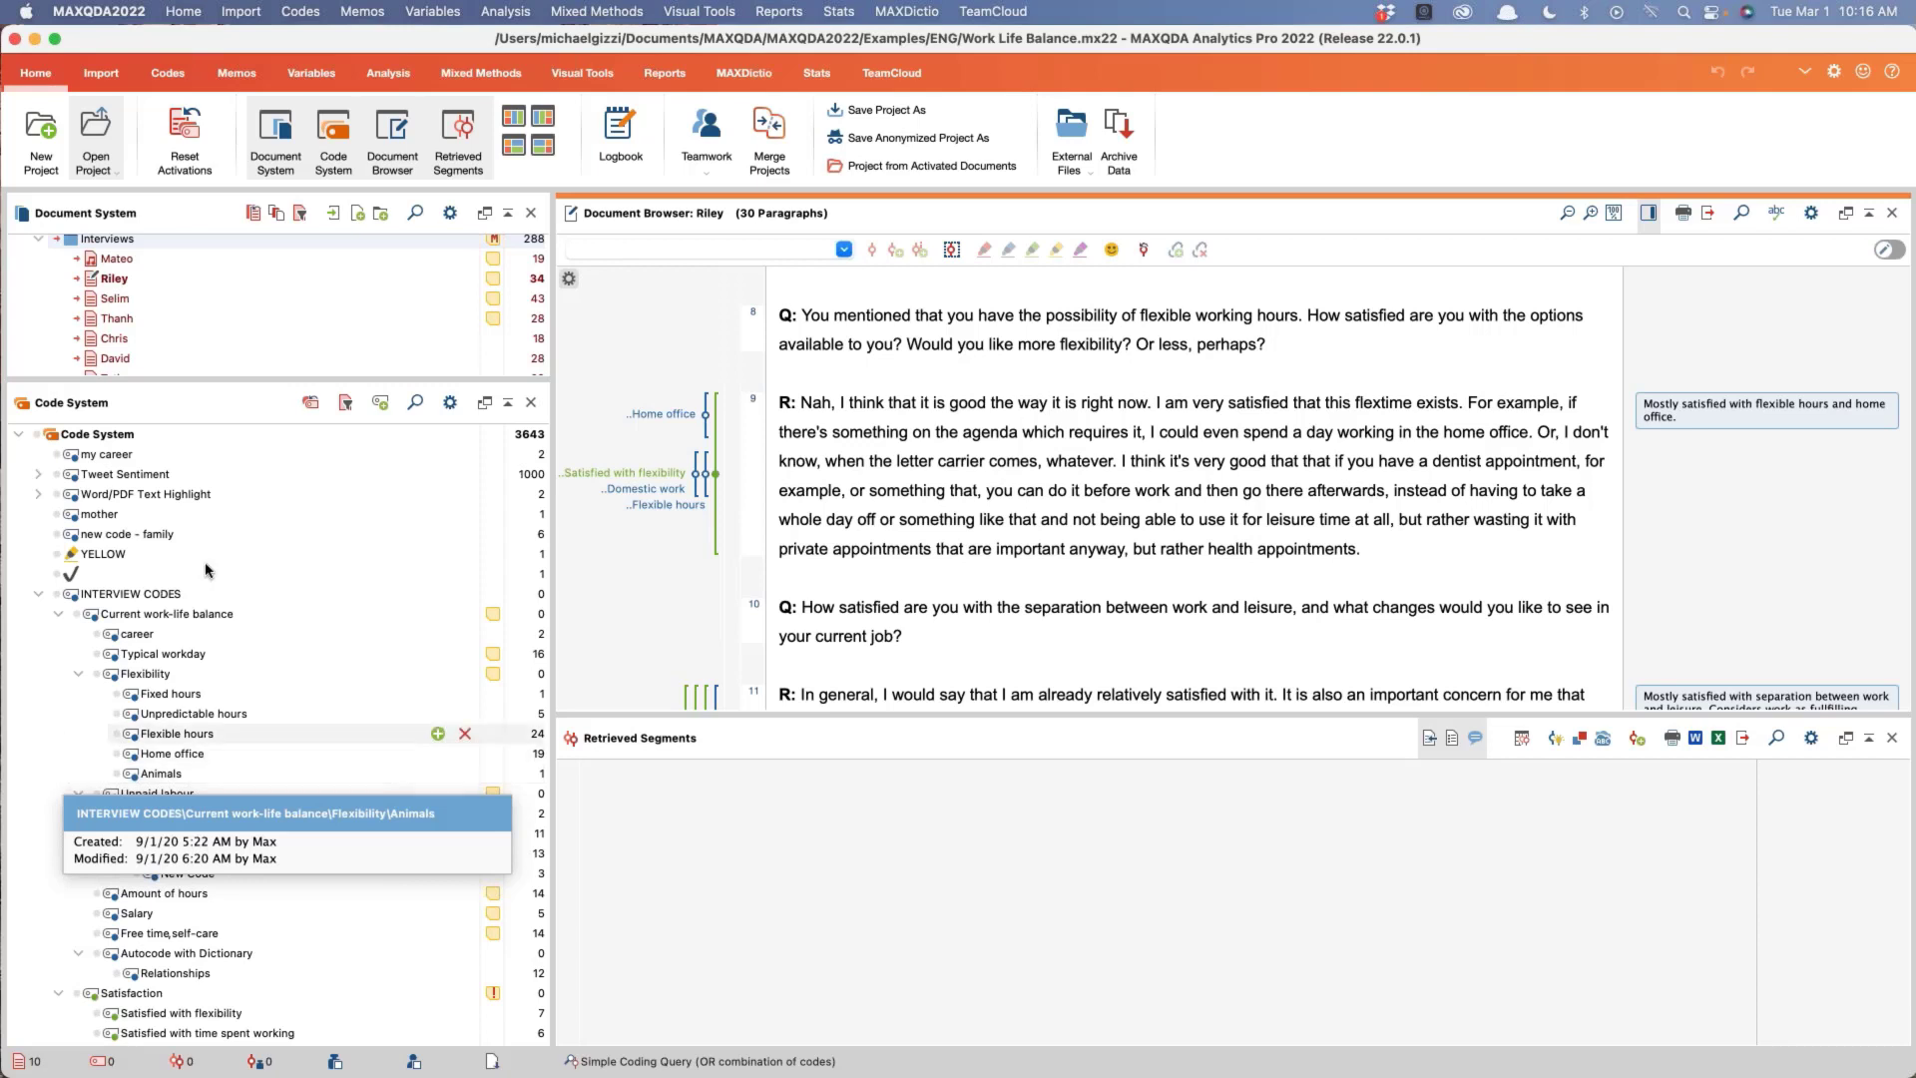
pyautogui.click(169, 78)
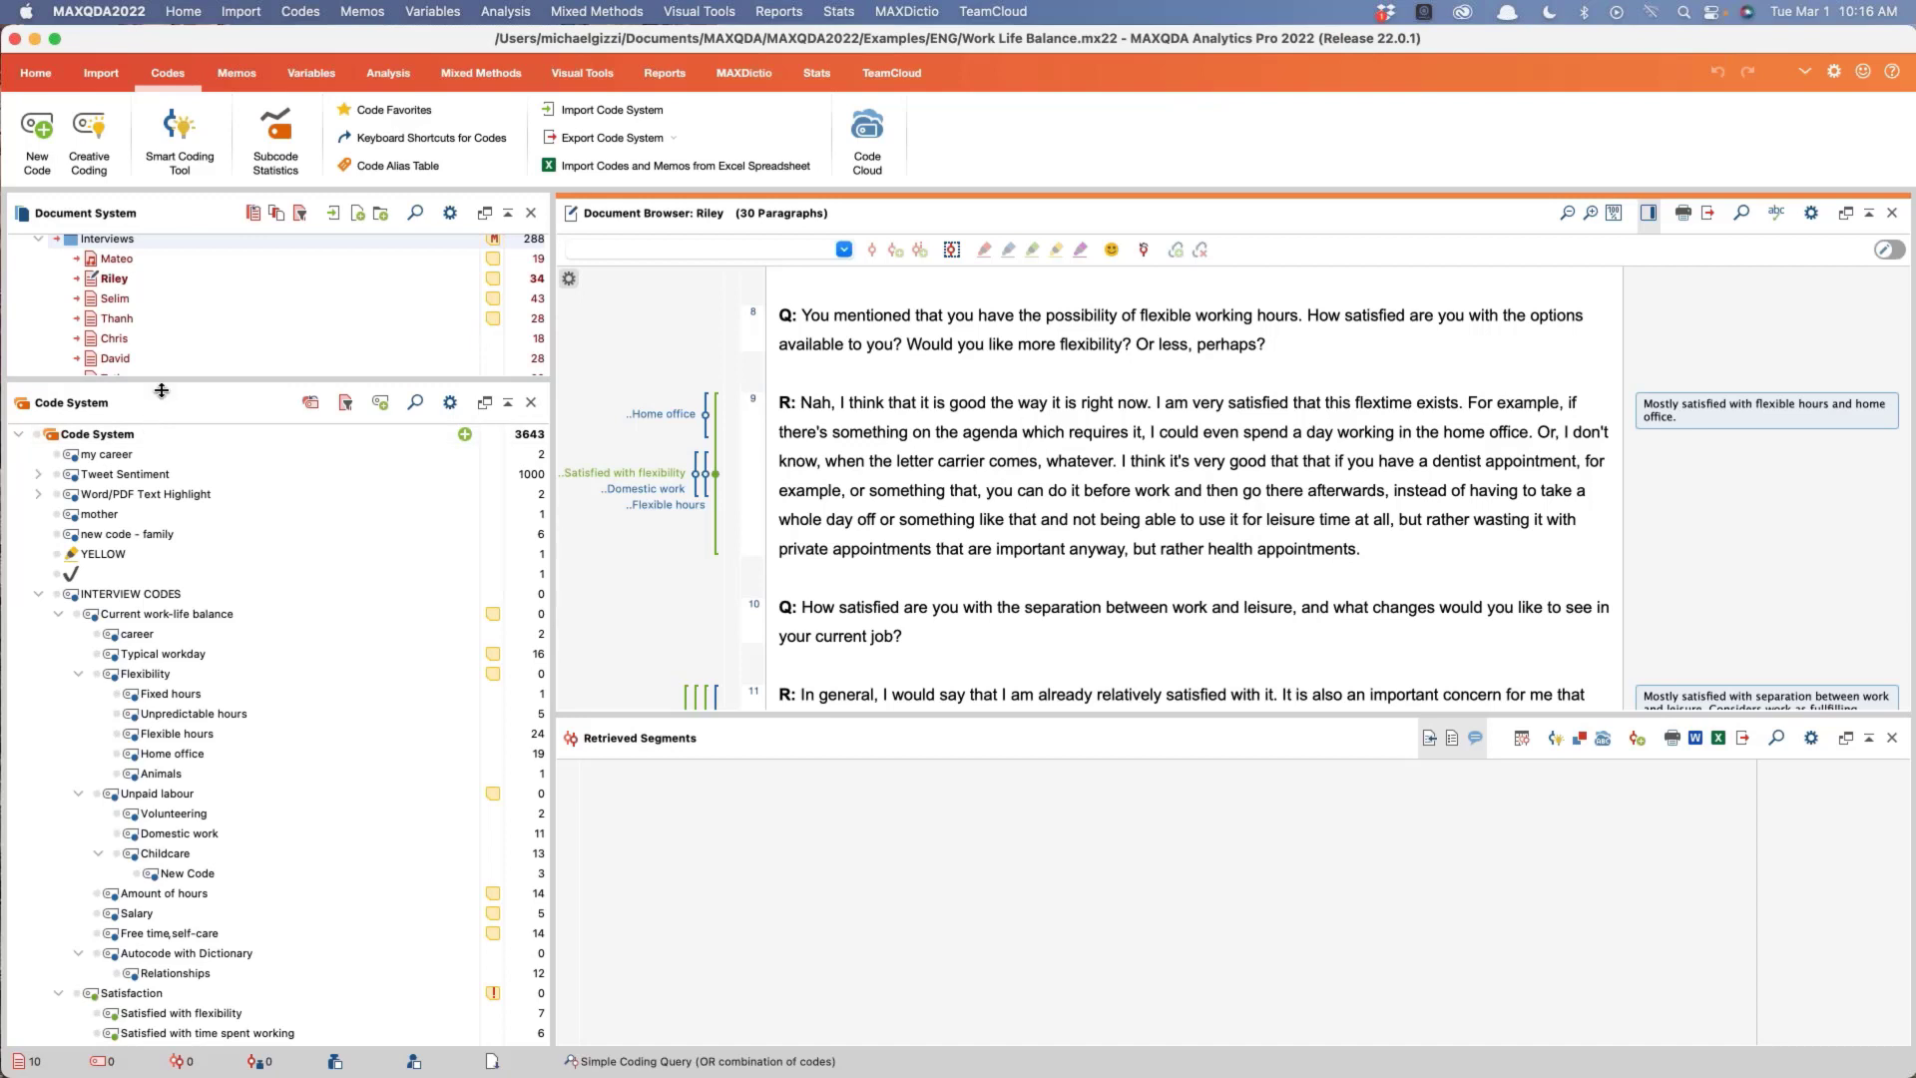
pyautogui.moveTo(161, 390); pyautogui.dragTo(228, 605)
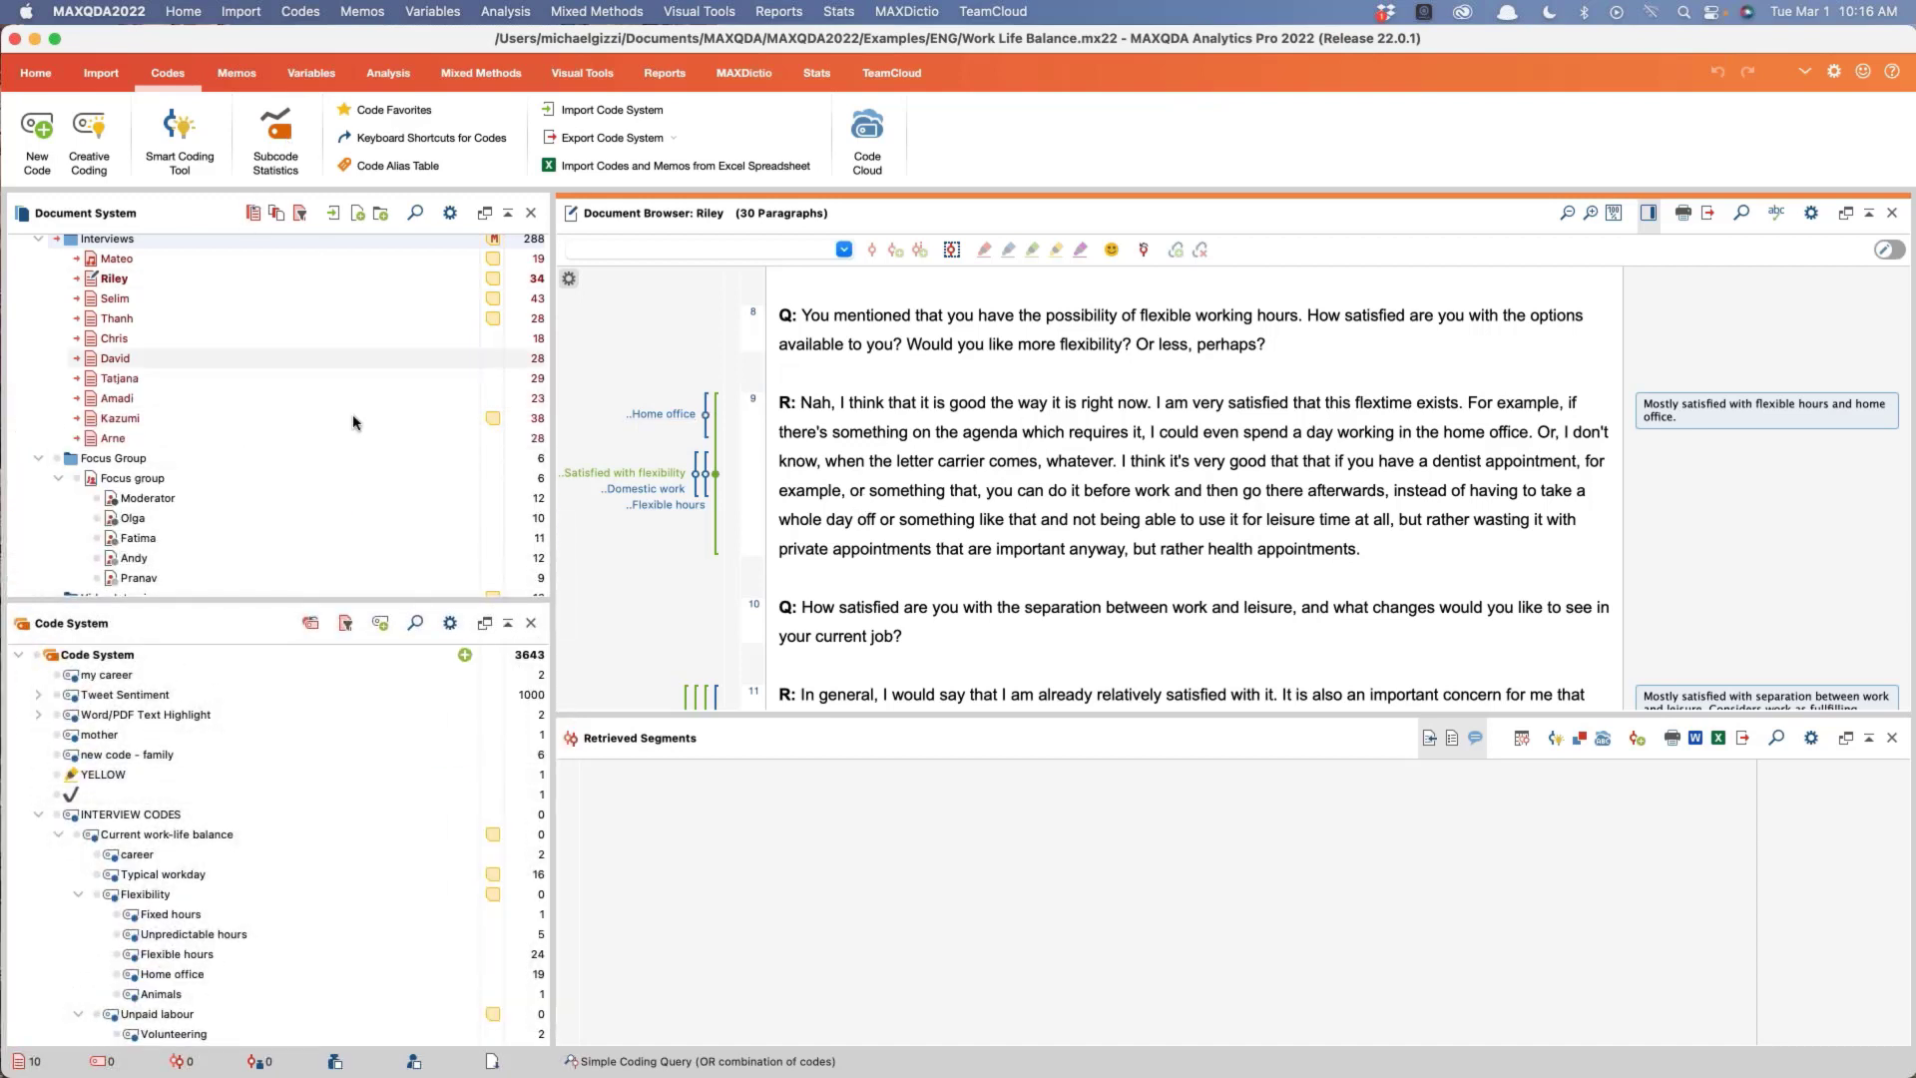
pyautogui.scroll(2, 300, 492)
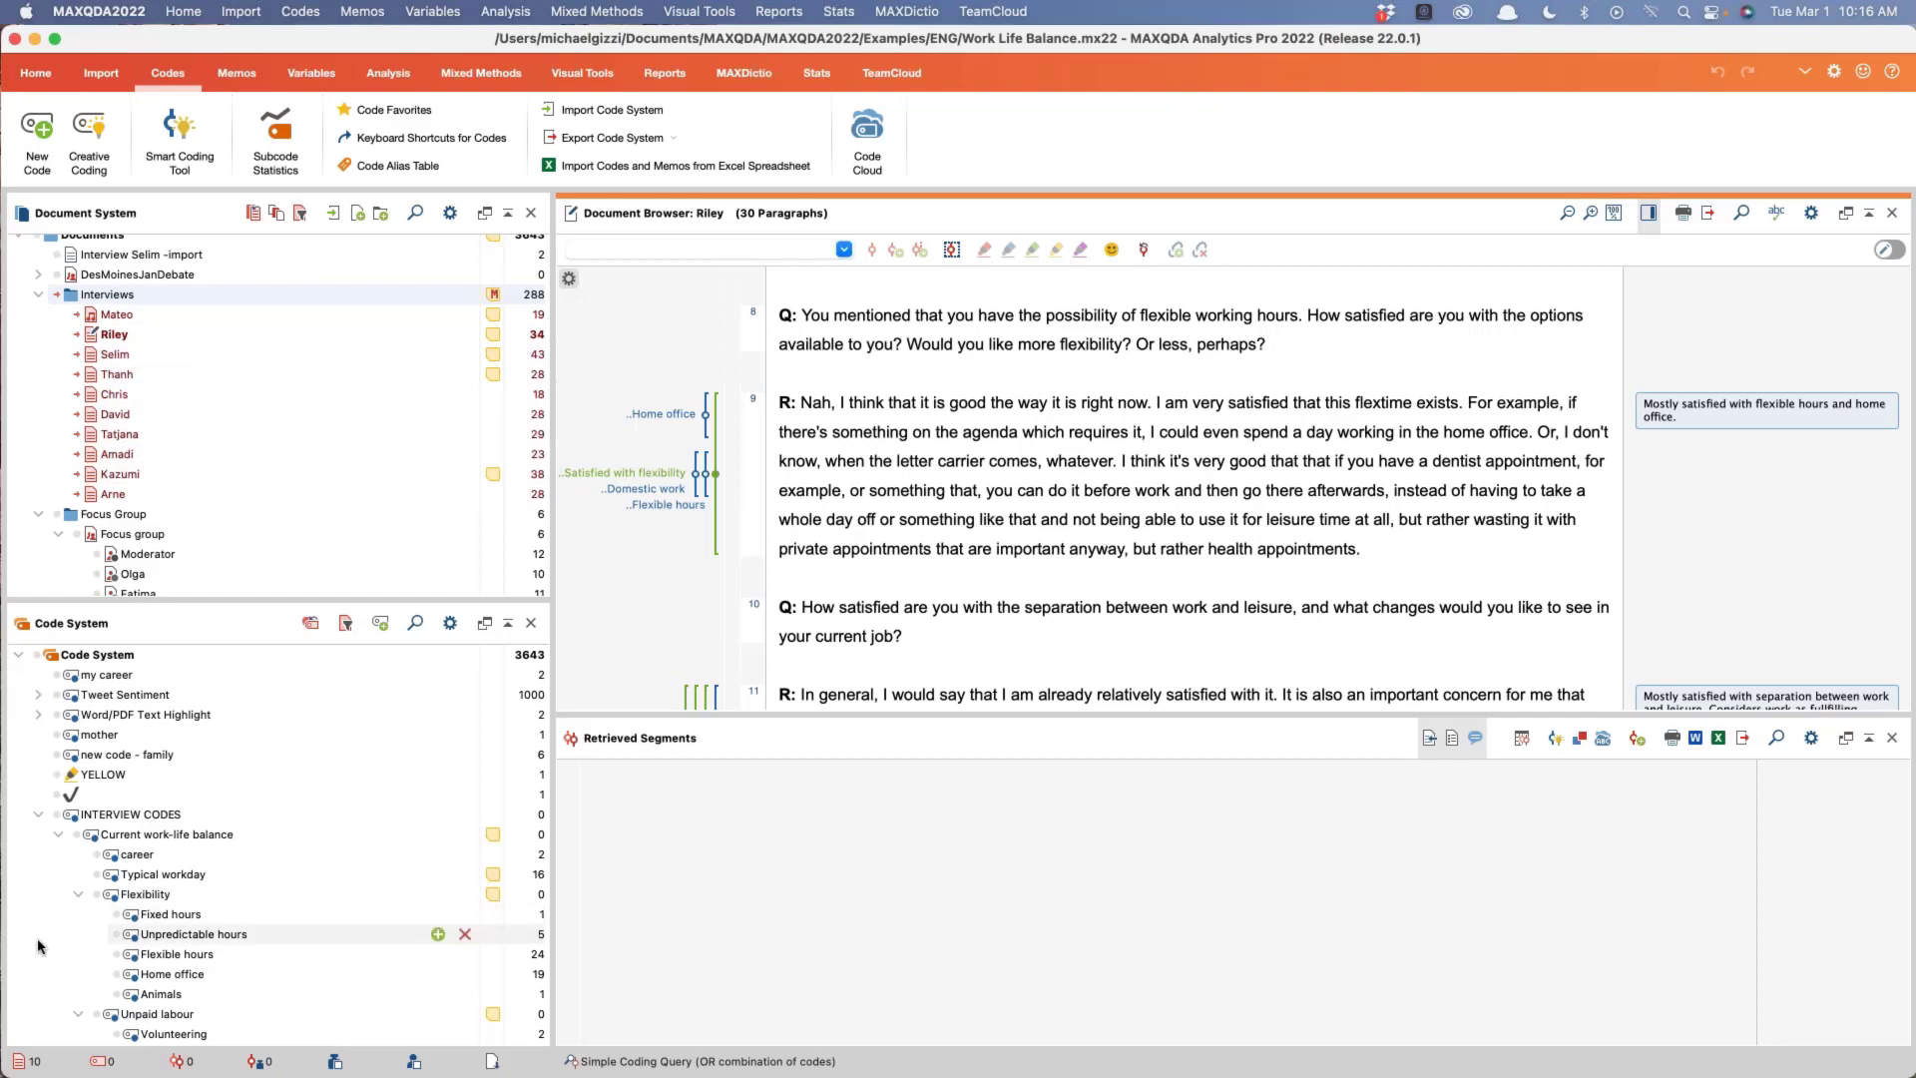
# Step: Activate the Fixed hours and Flexible hours codes and look through their retrieved segments
pyautogui.click(133, 916)
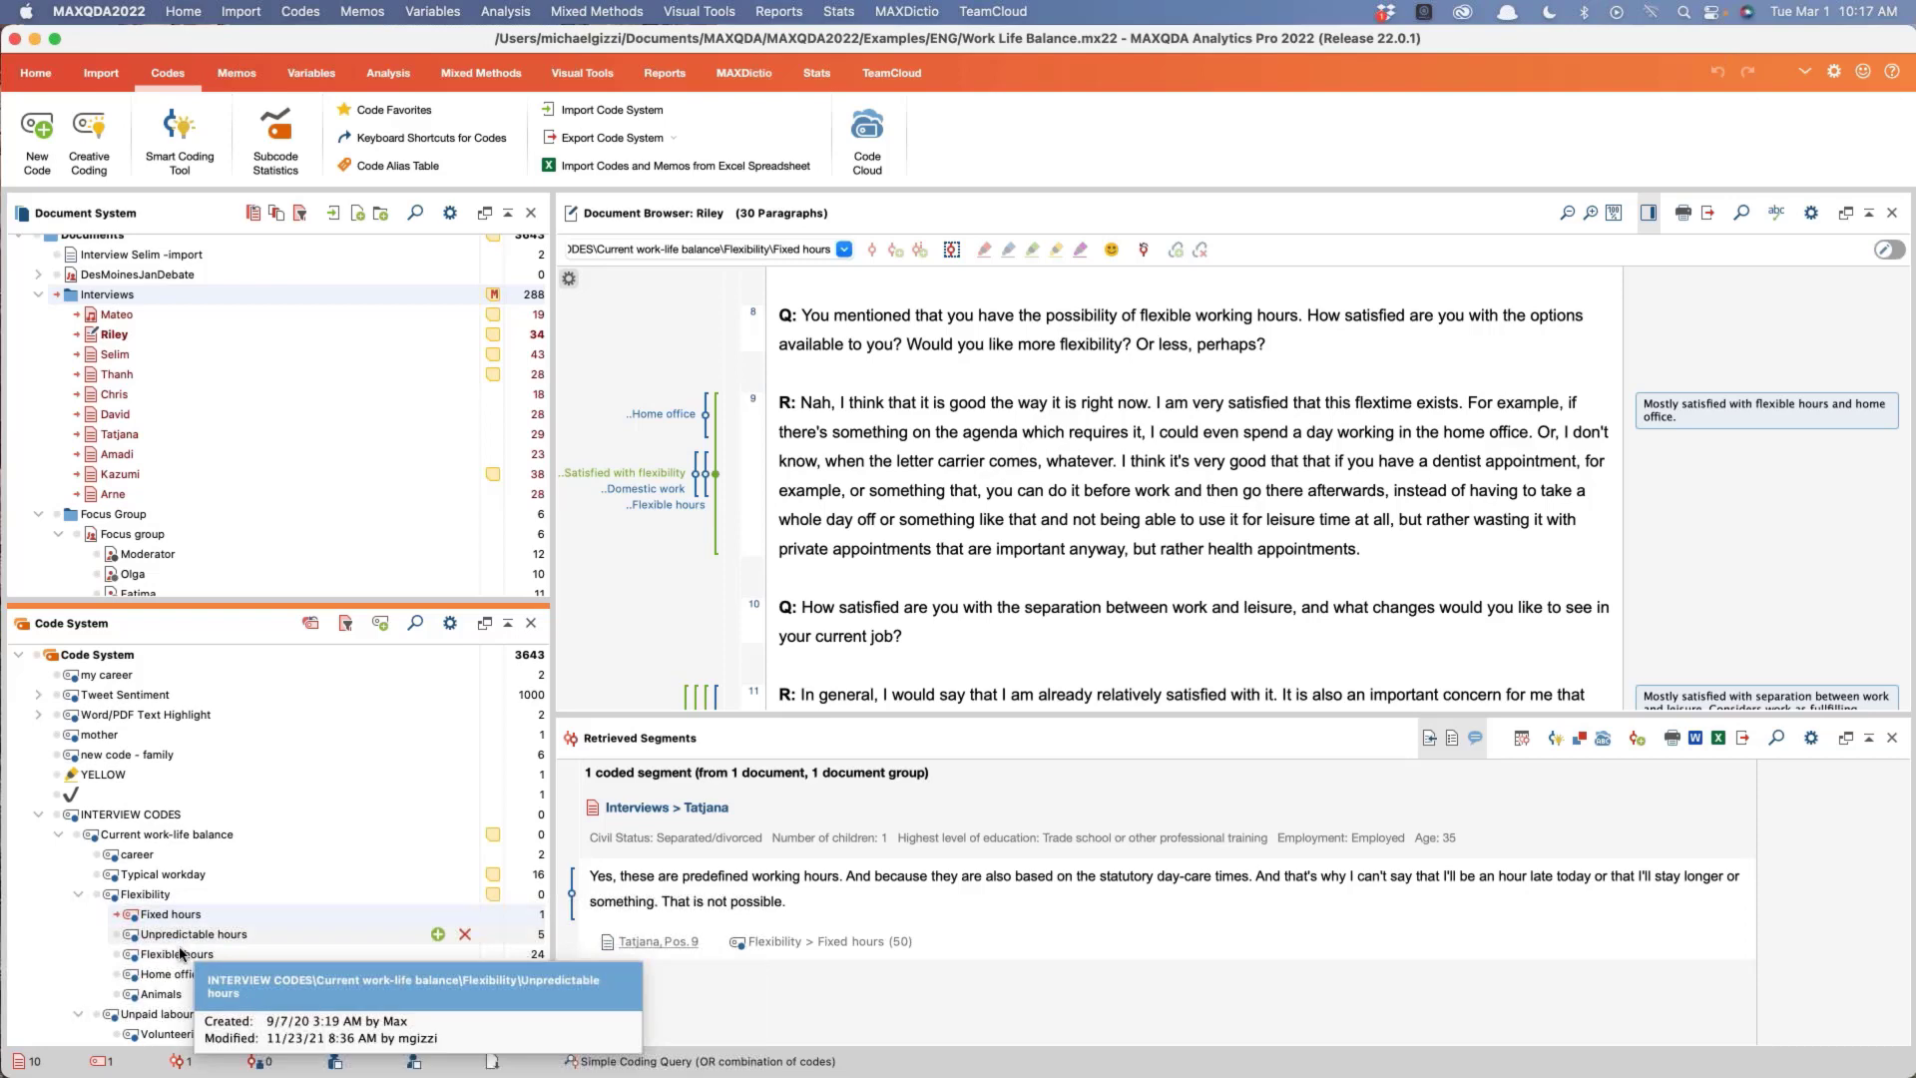
pyautogui.click(186, 955)
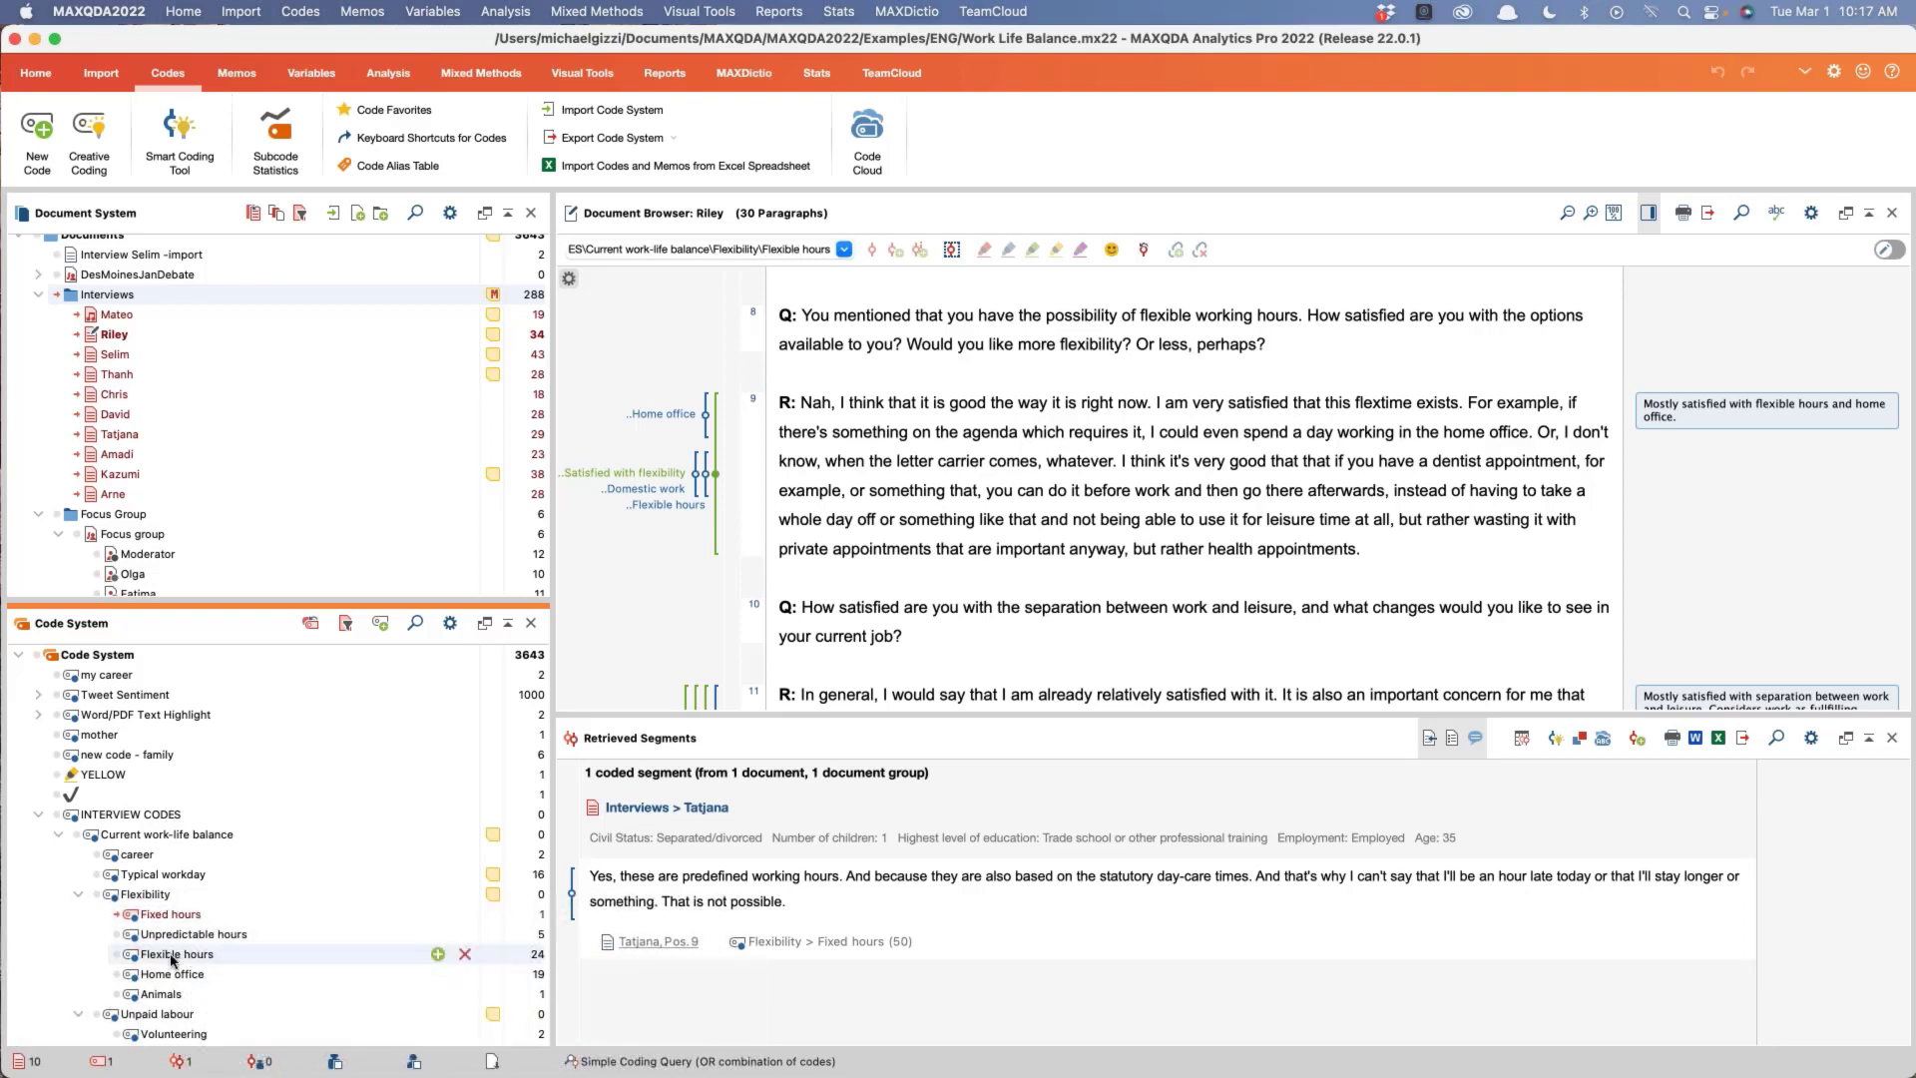
pyautogui.click(130, 957)
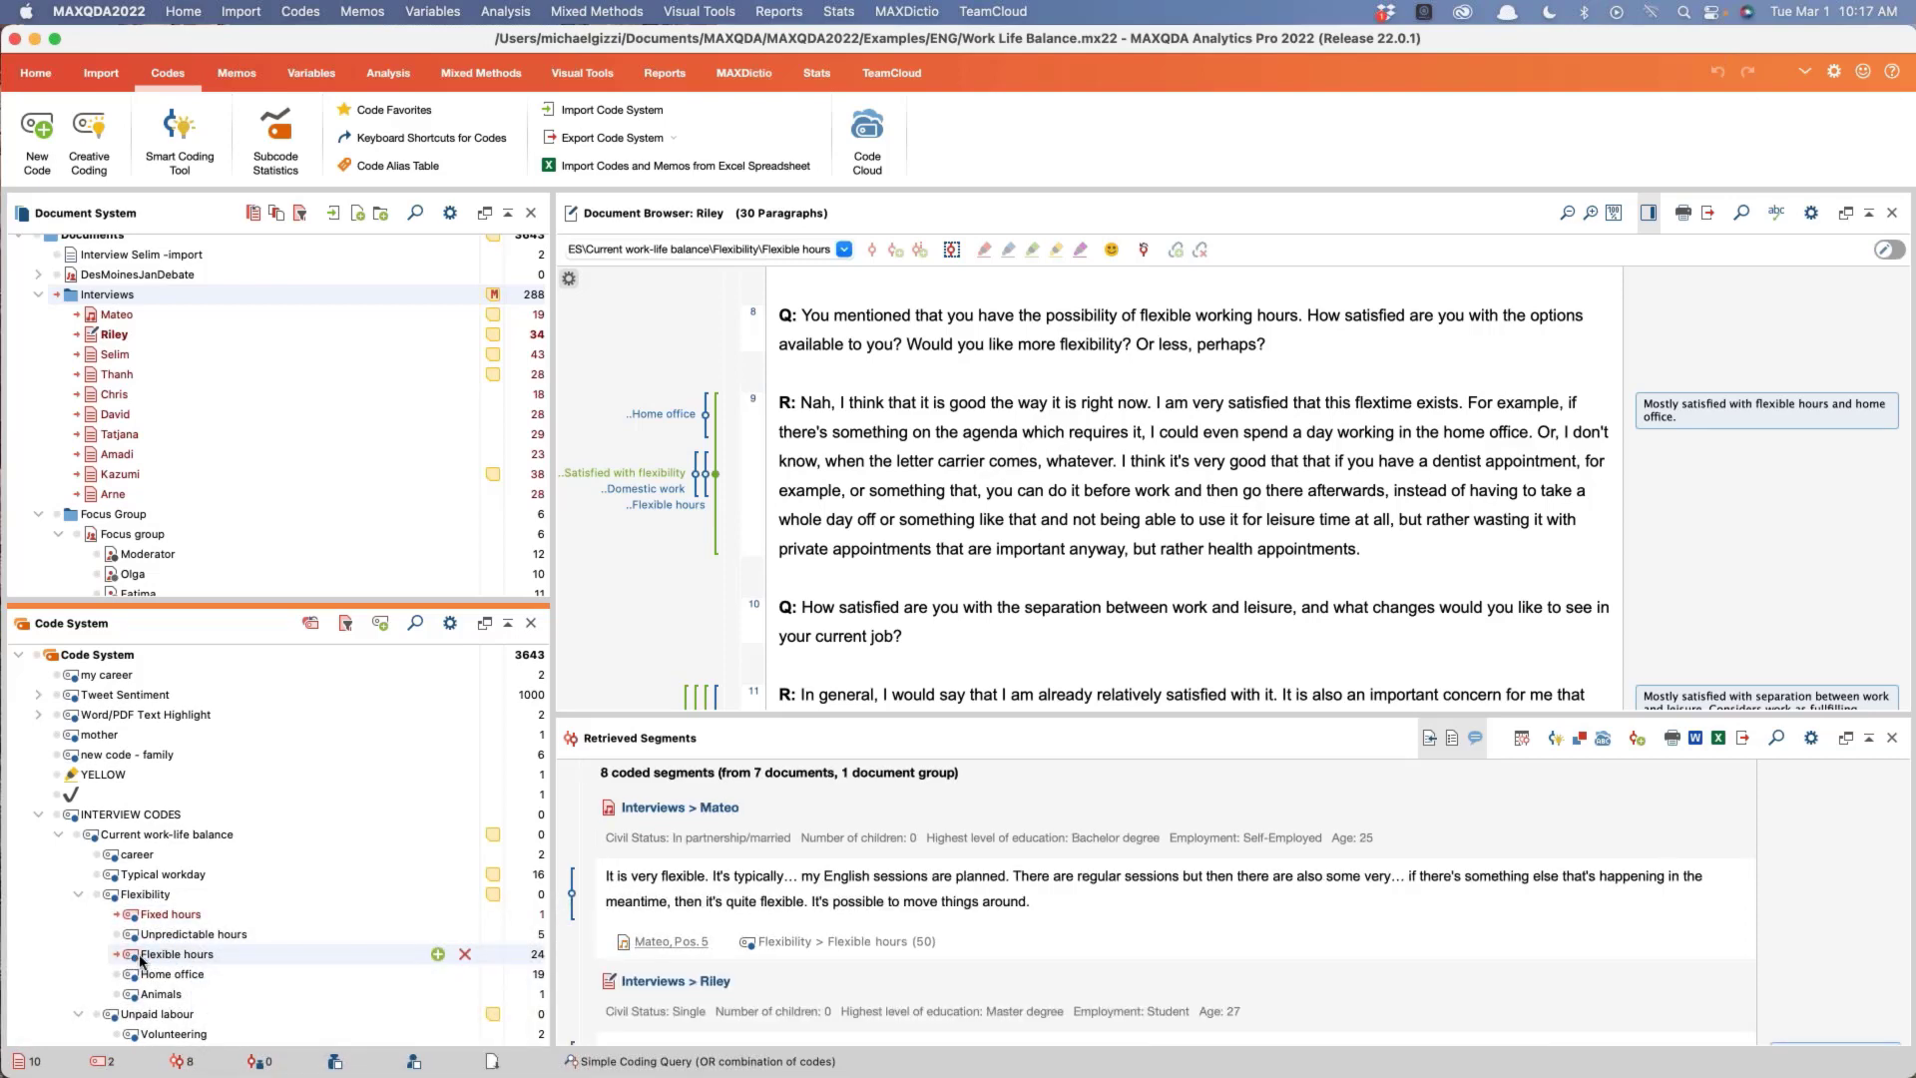
pyautogui.scroll(-10, 1036, 920)
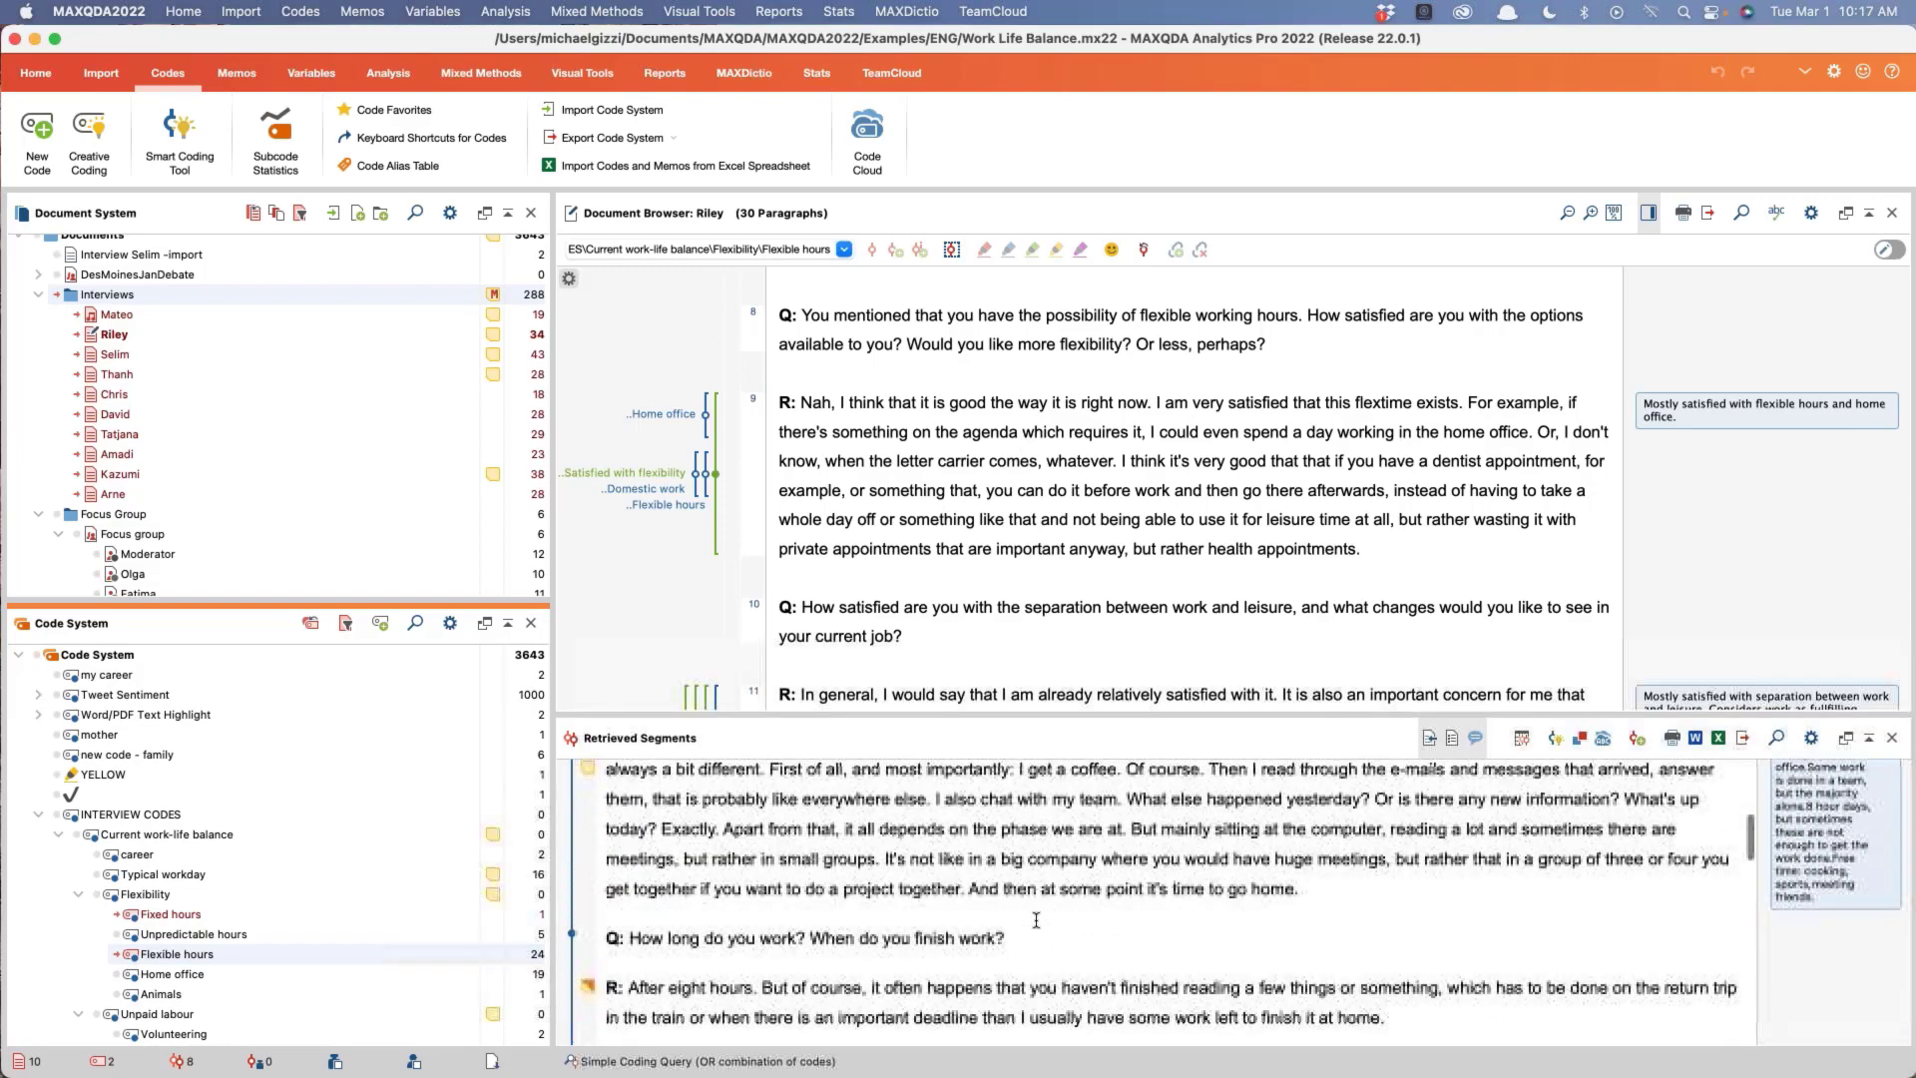
pyautogui.scroll(10, 1036, 920)
pyautogui.scroll(1, 1036, 920)
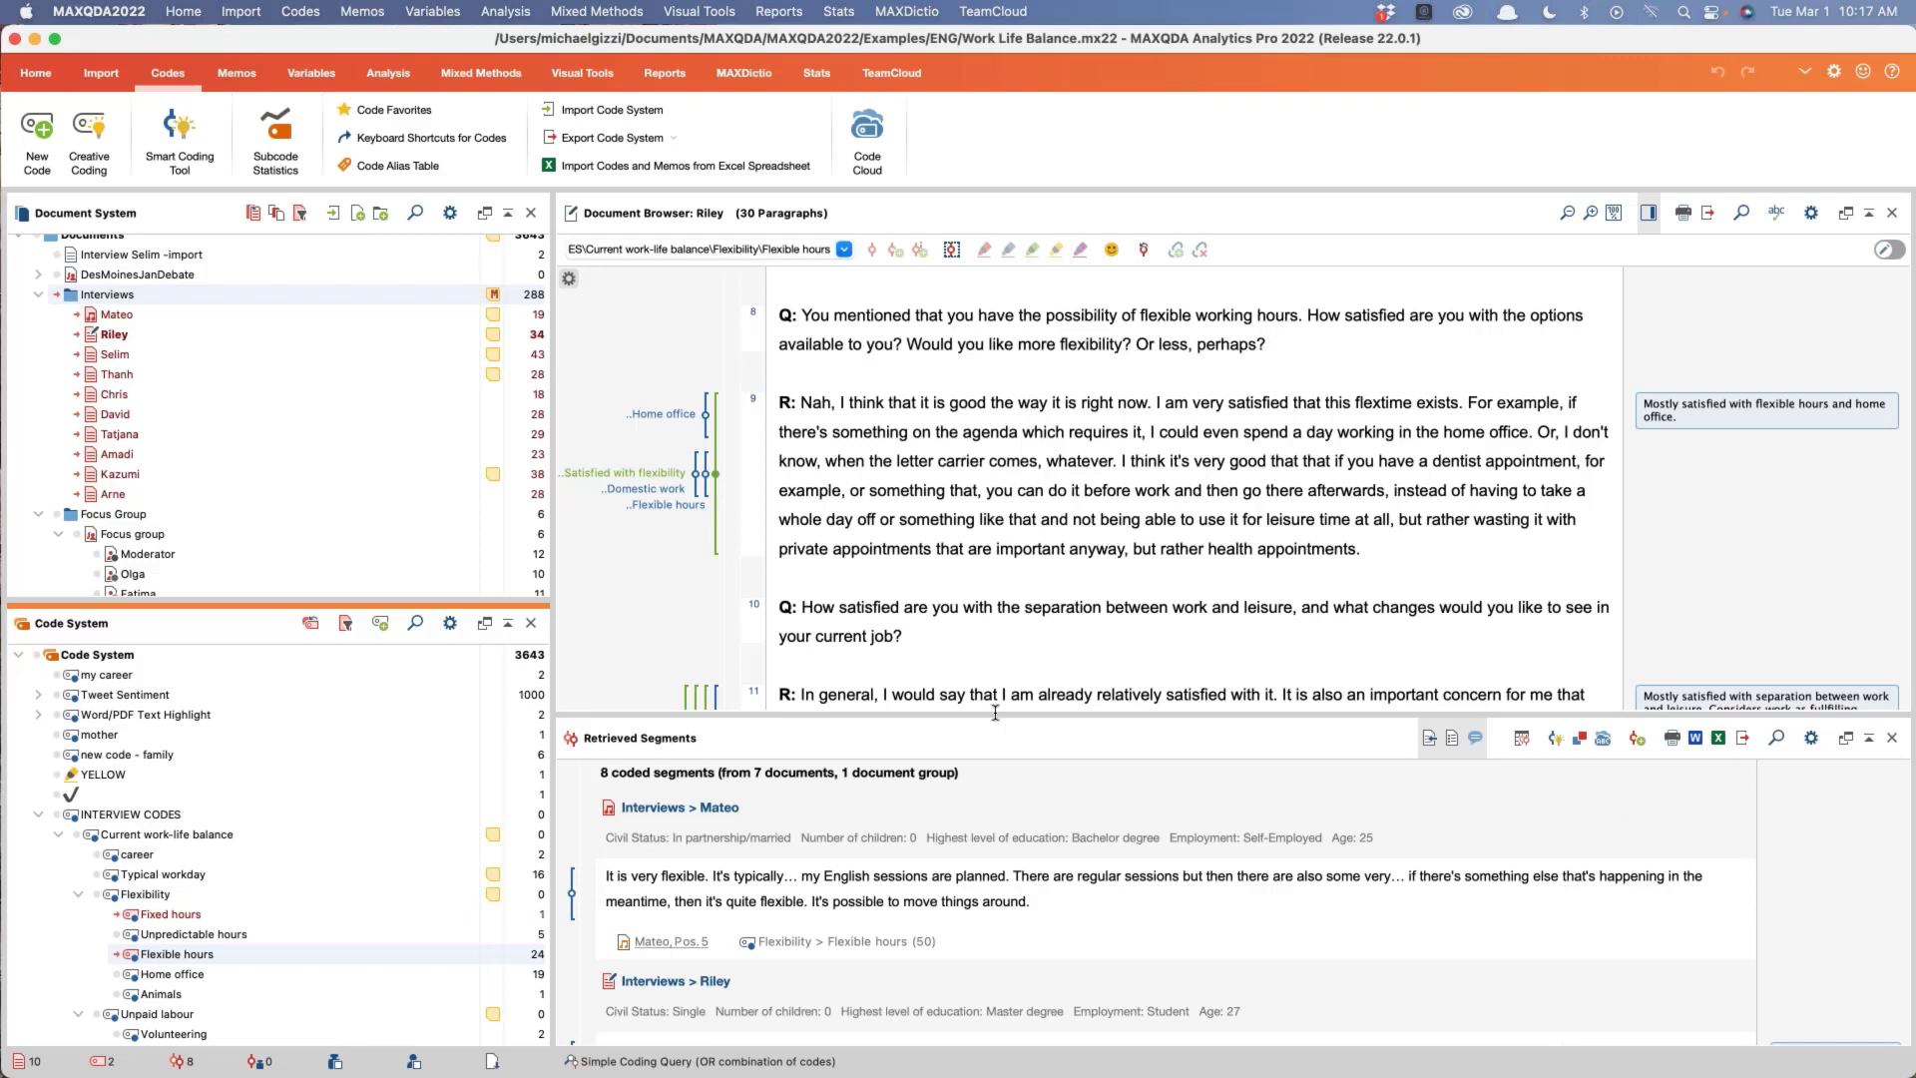
# Step: Hide the Document System and Retrieved Segments windows and look through the code list
pyautogui.click(36, 75)
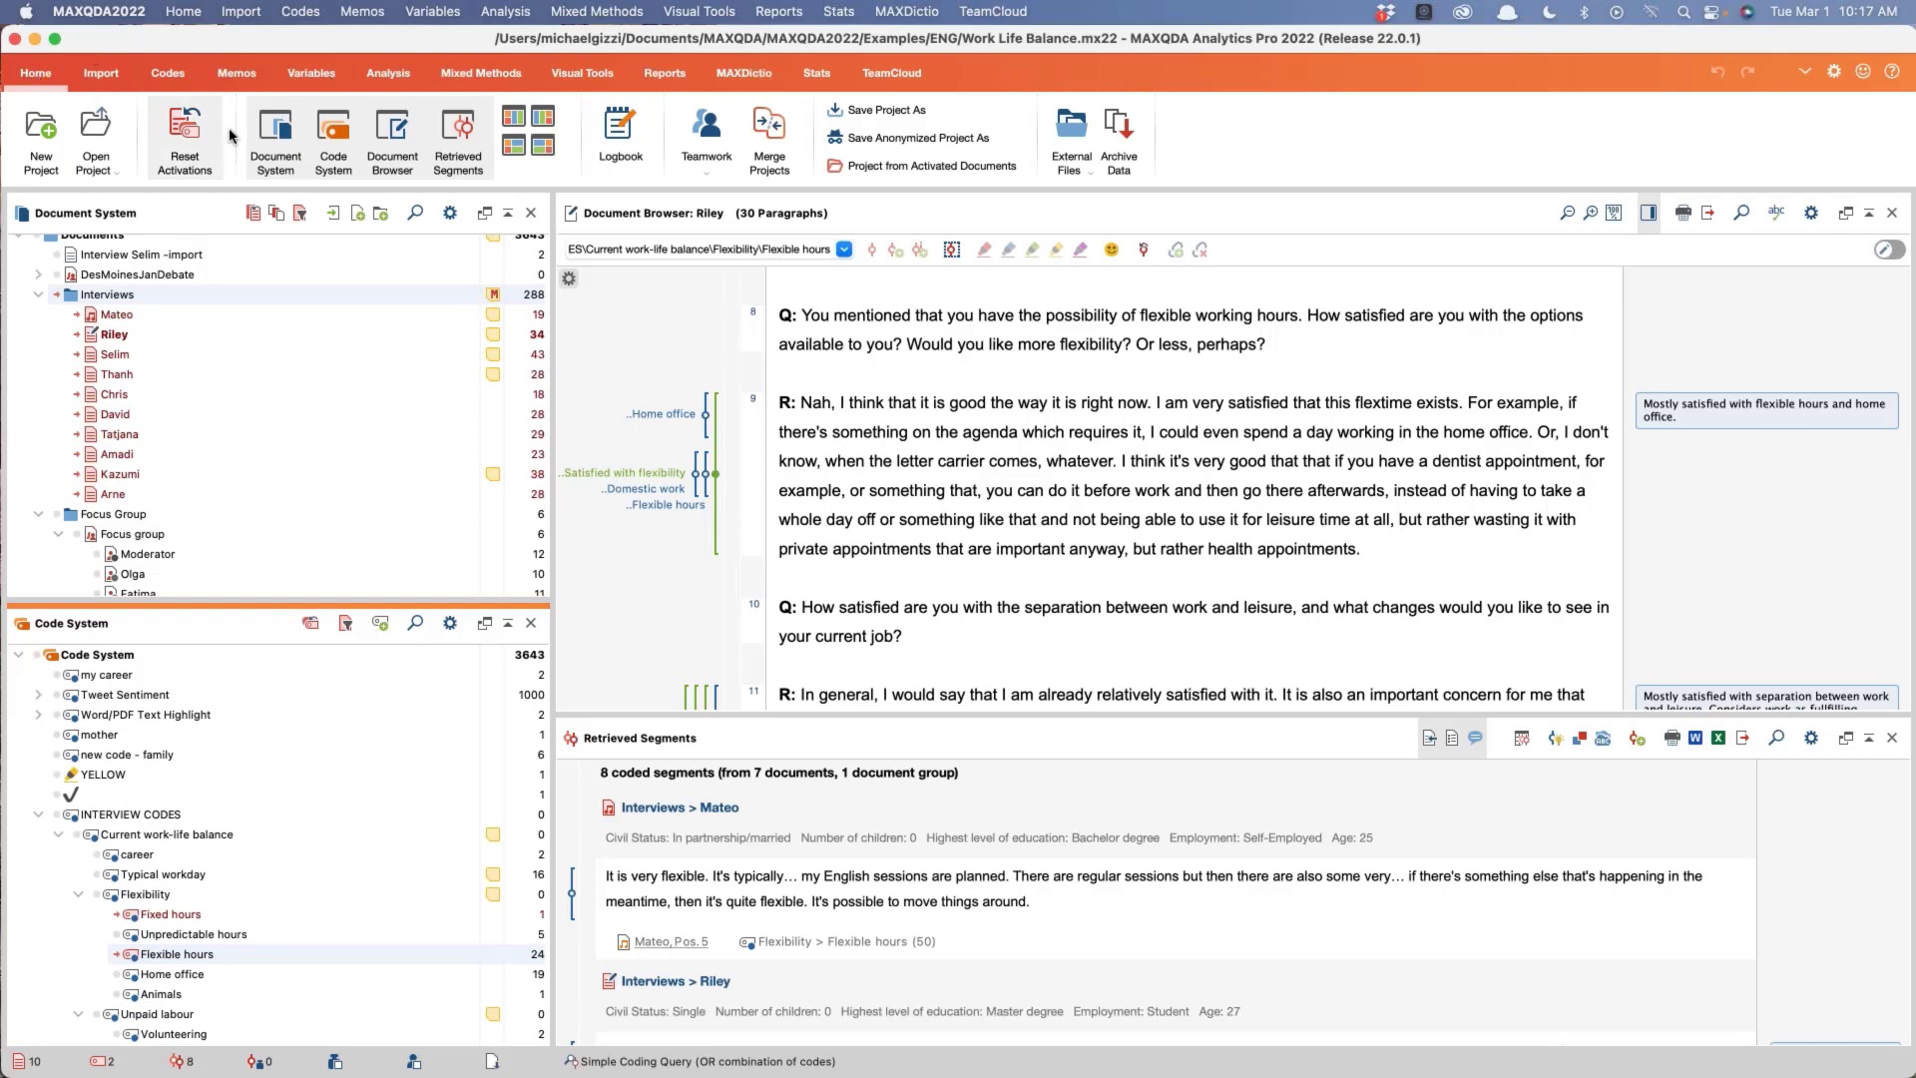
pyautogui.click(261, 131)
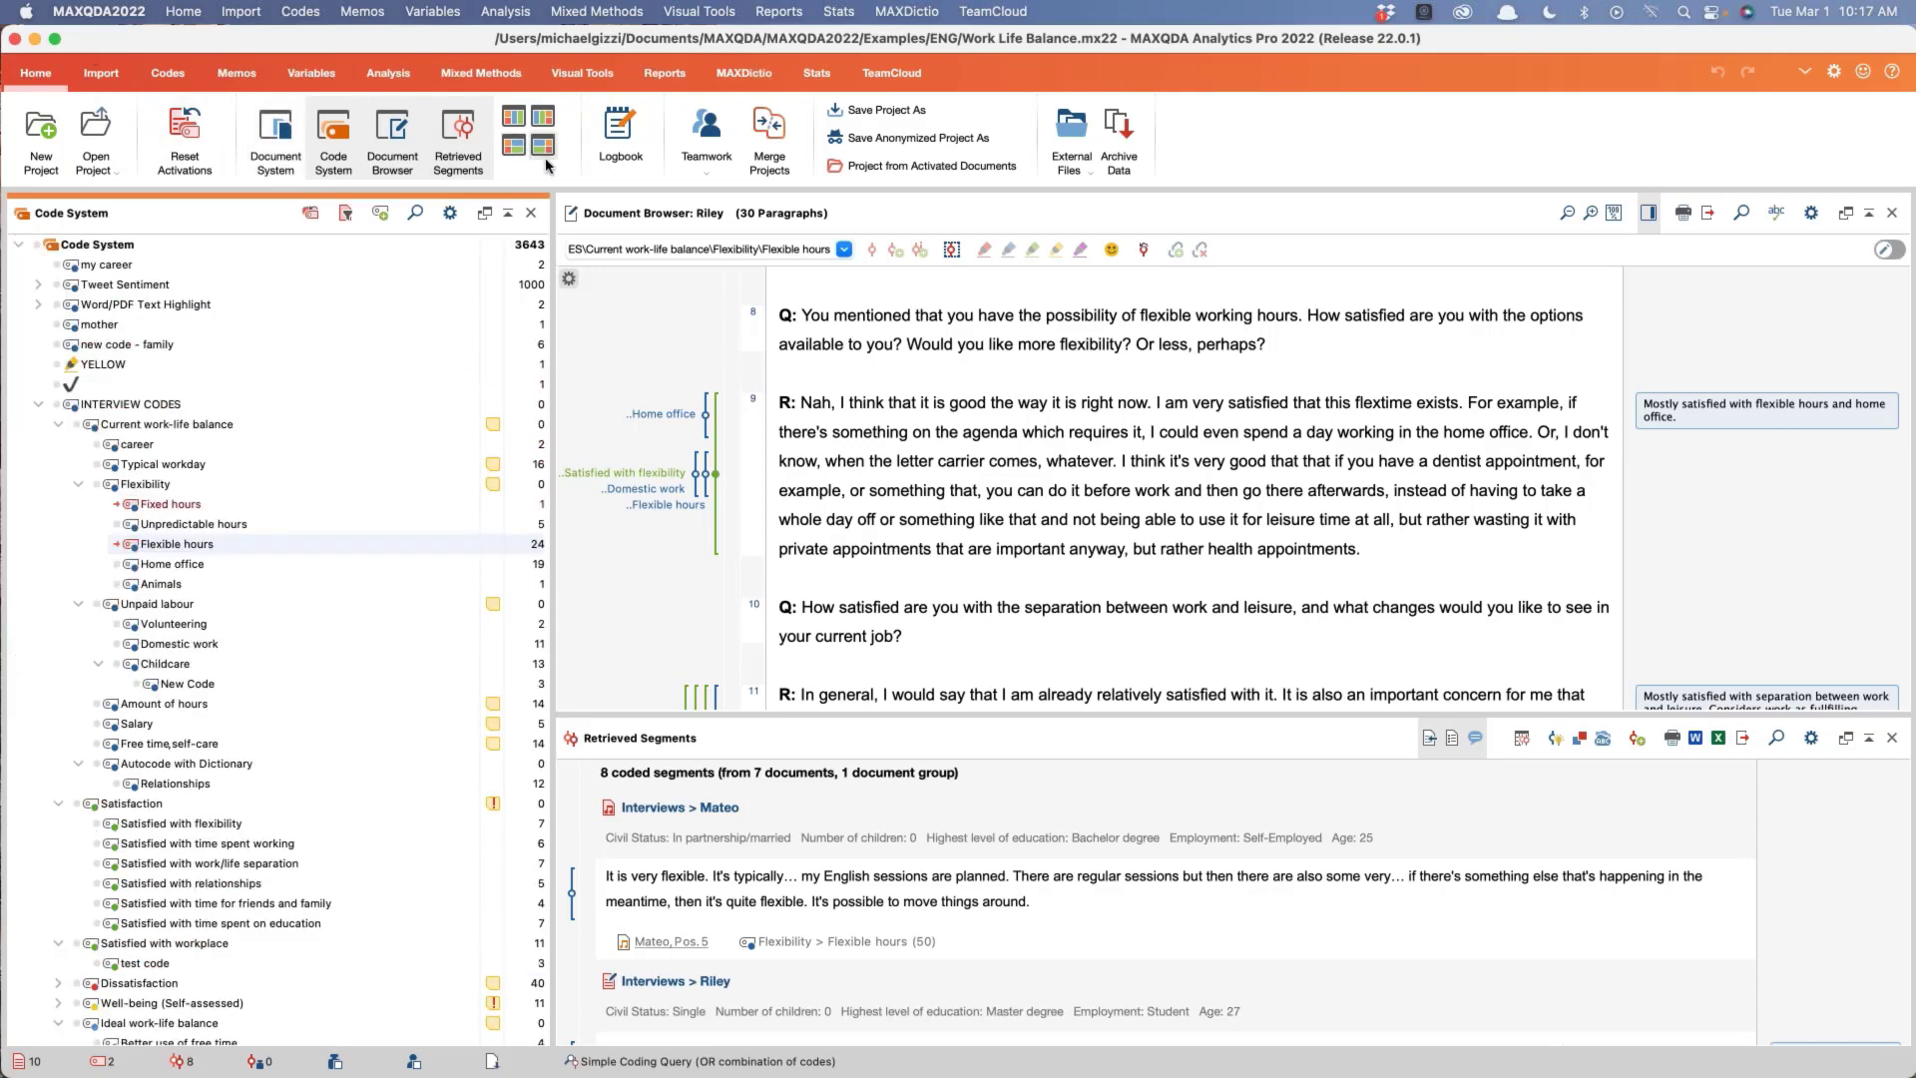
pyautogui.click(458, 138)
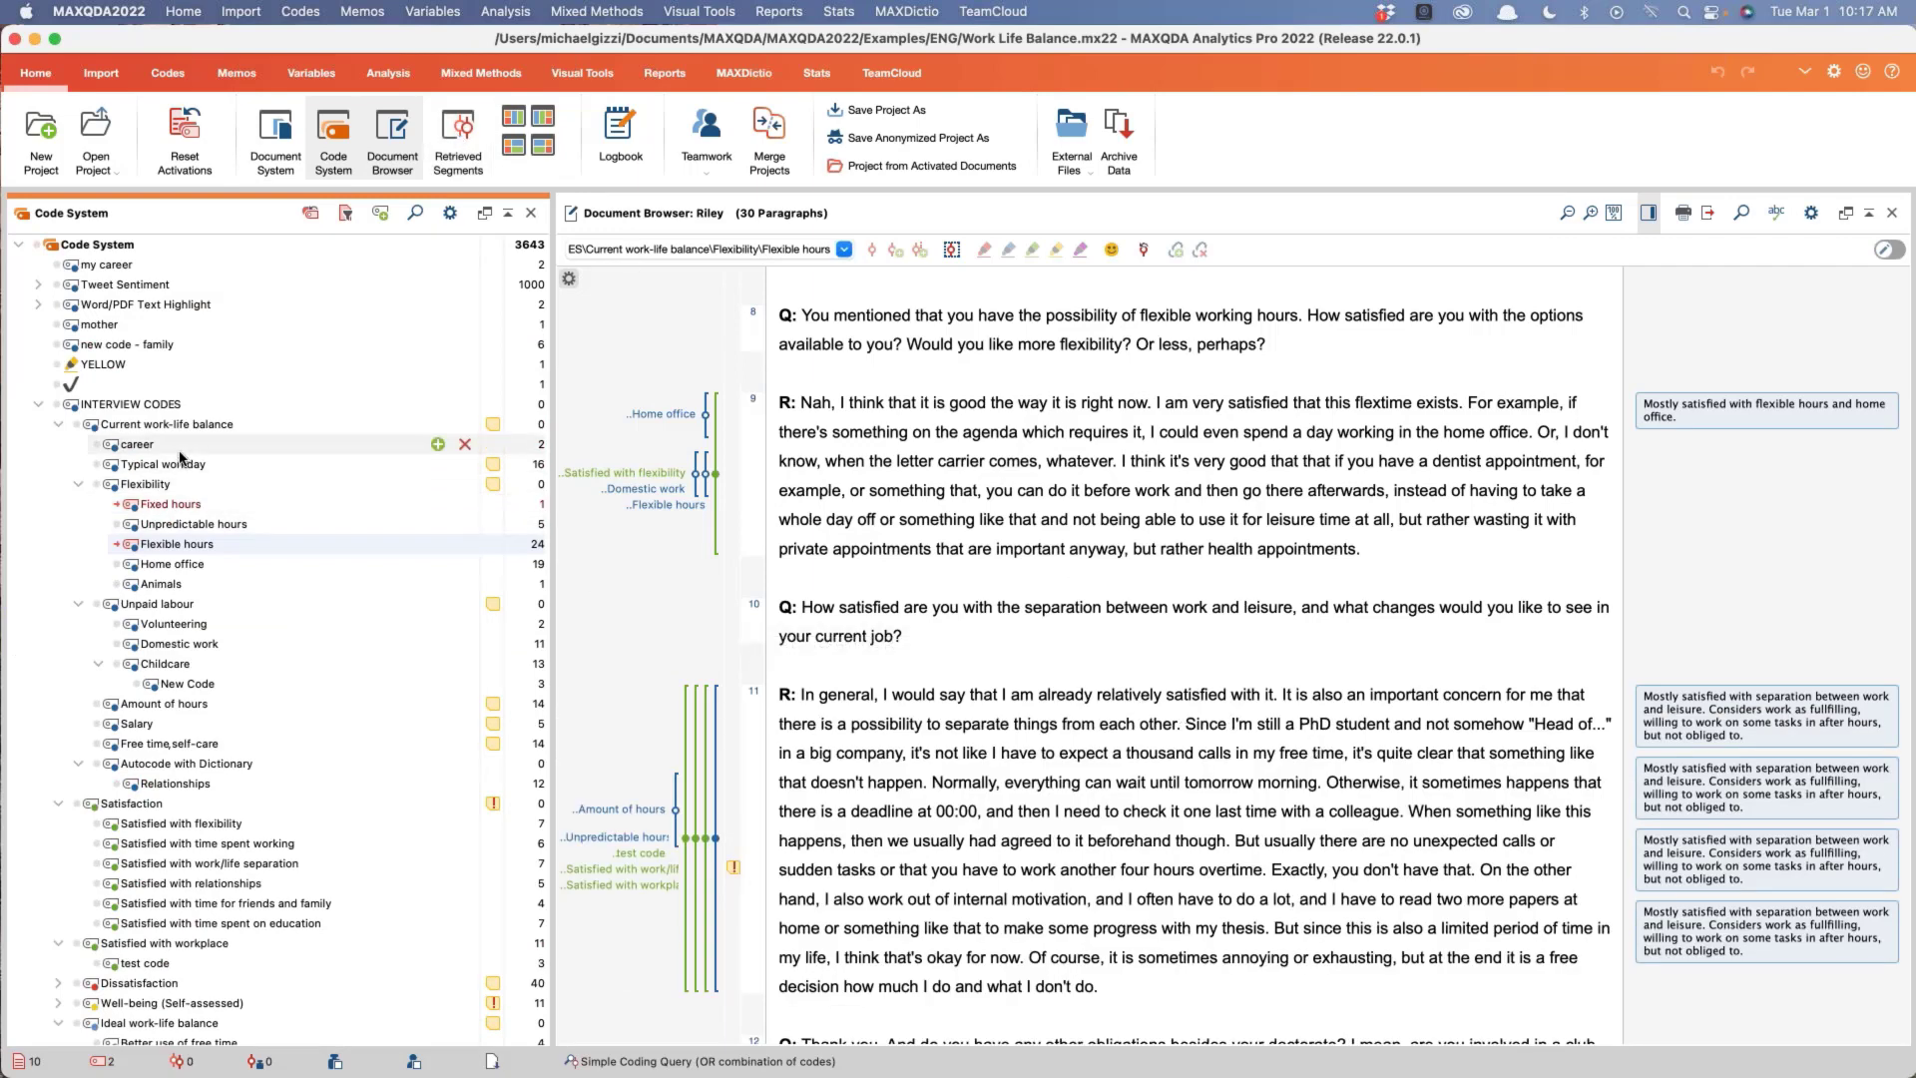
pyautogui.scroll(-3, 181, 456)
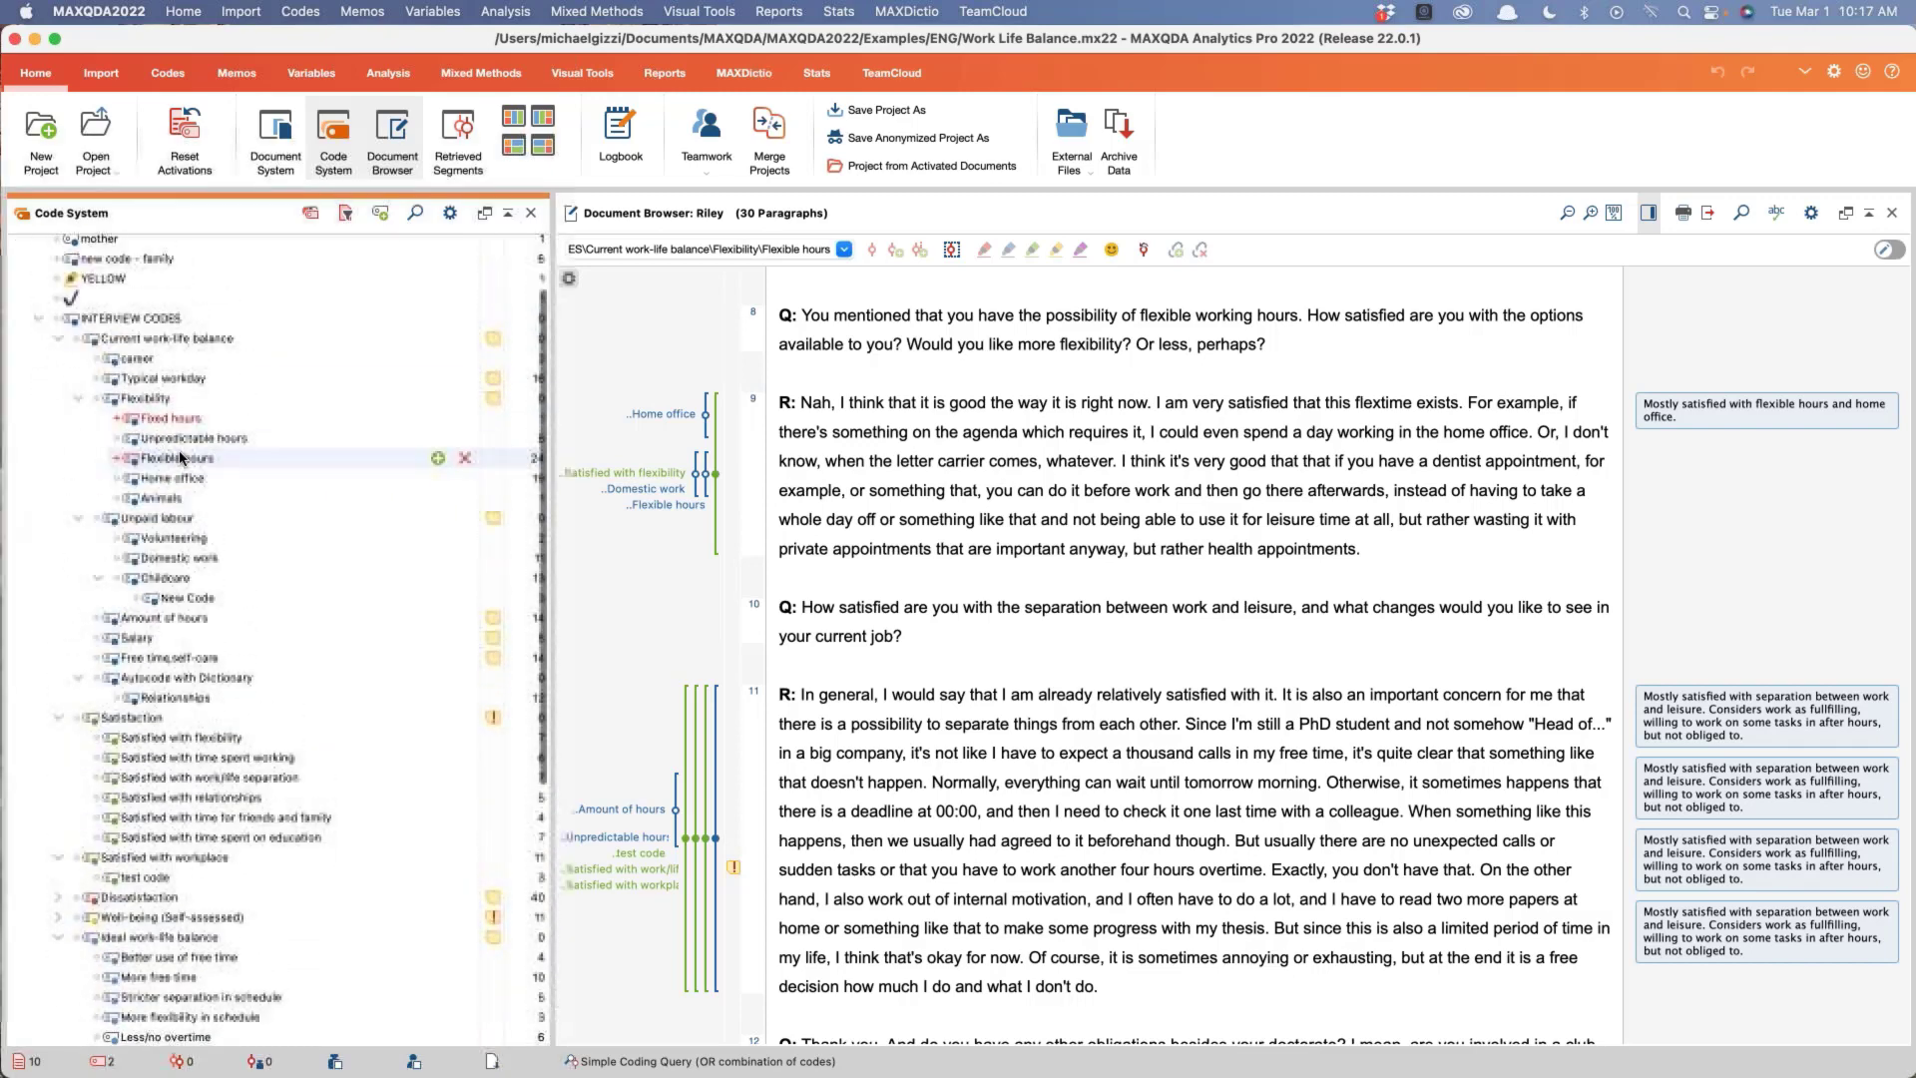
pyautogui.scroll(-3, 181, 456)
pyautogui.scroll(6, 181, 456)
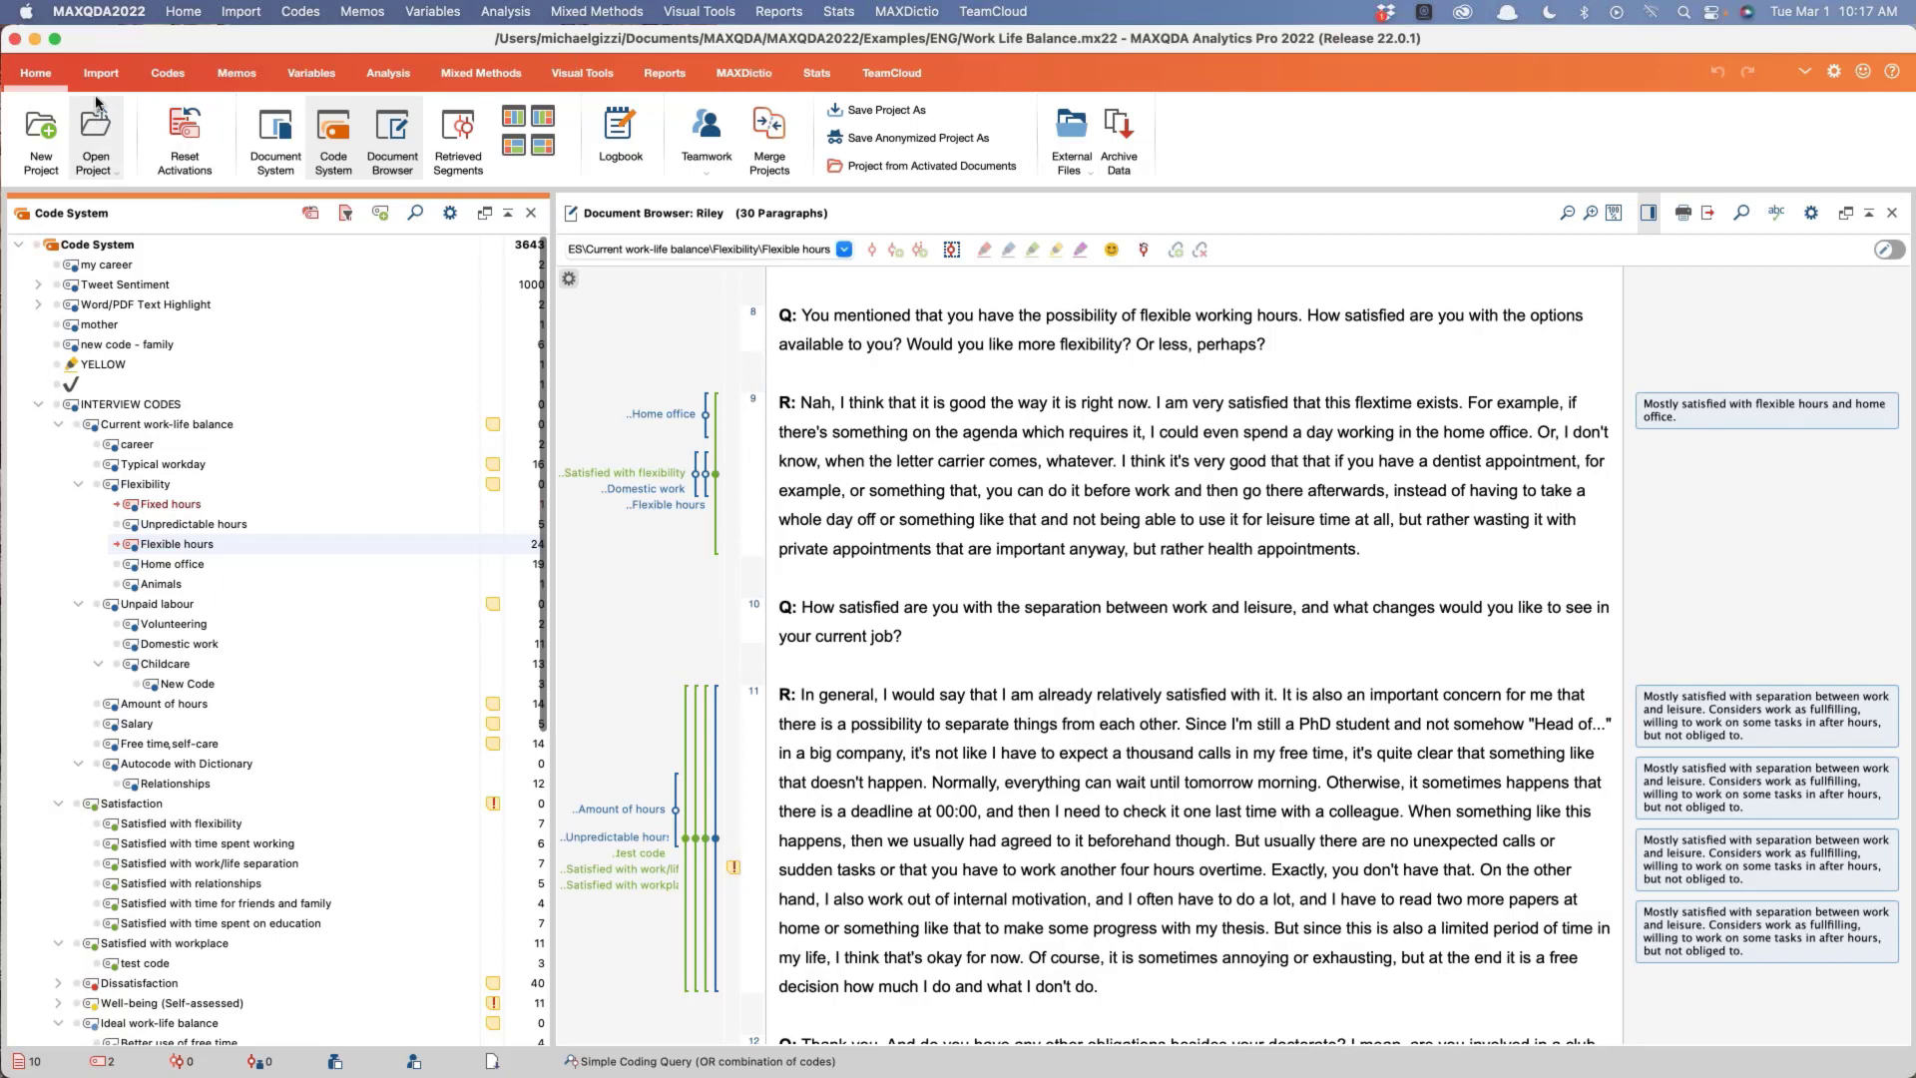
# Step: Show the Document System window again at a reduced height and look through the coded interview text
pyautogui.click(273, 135)
pyautogui.moveTo(249, 502); pyautogui.dragTo(250, 345)
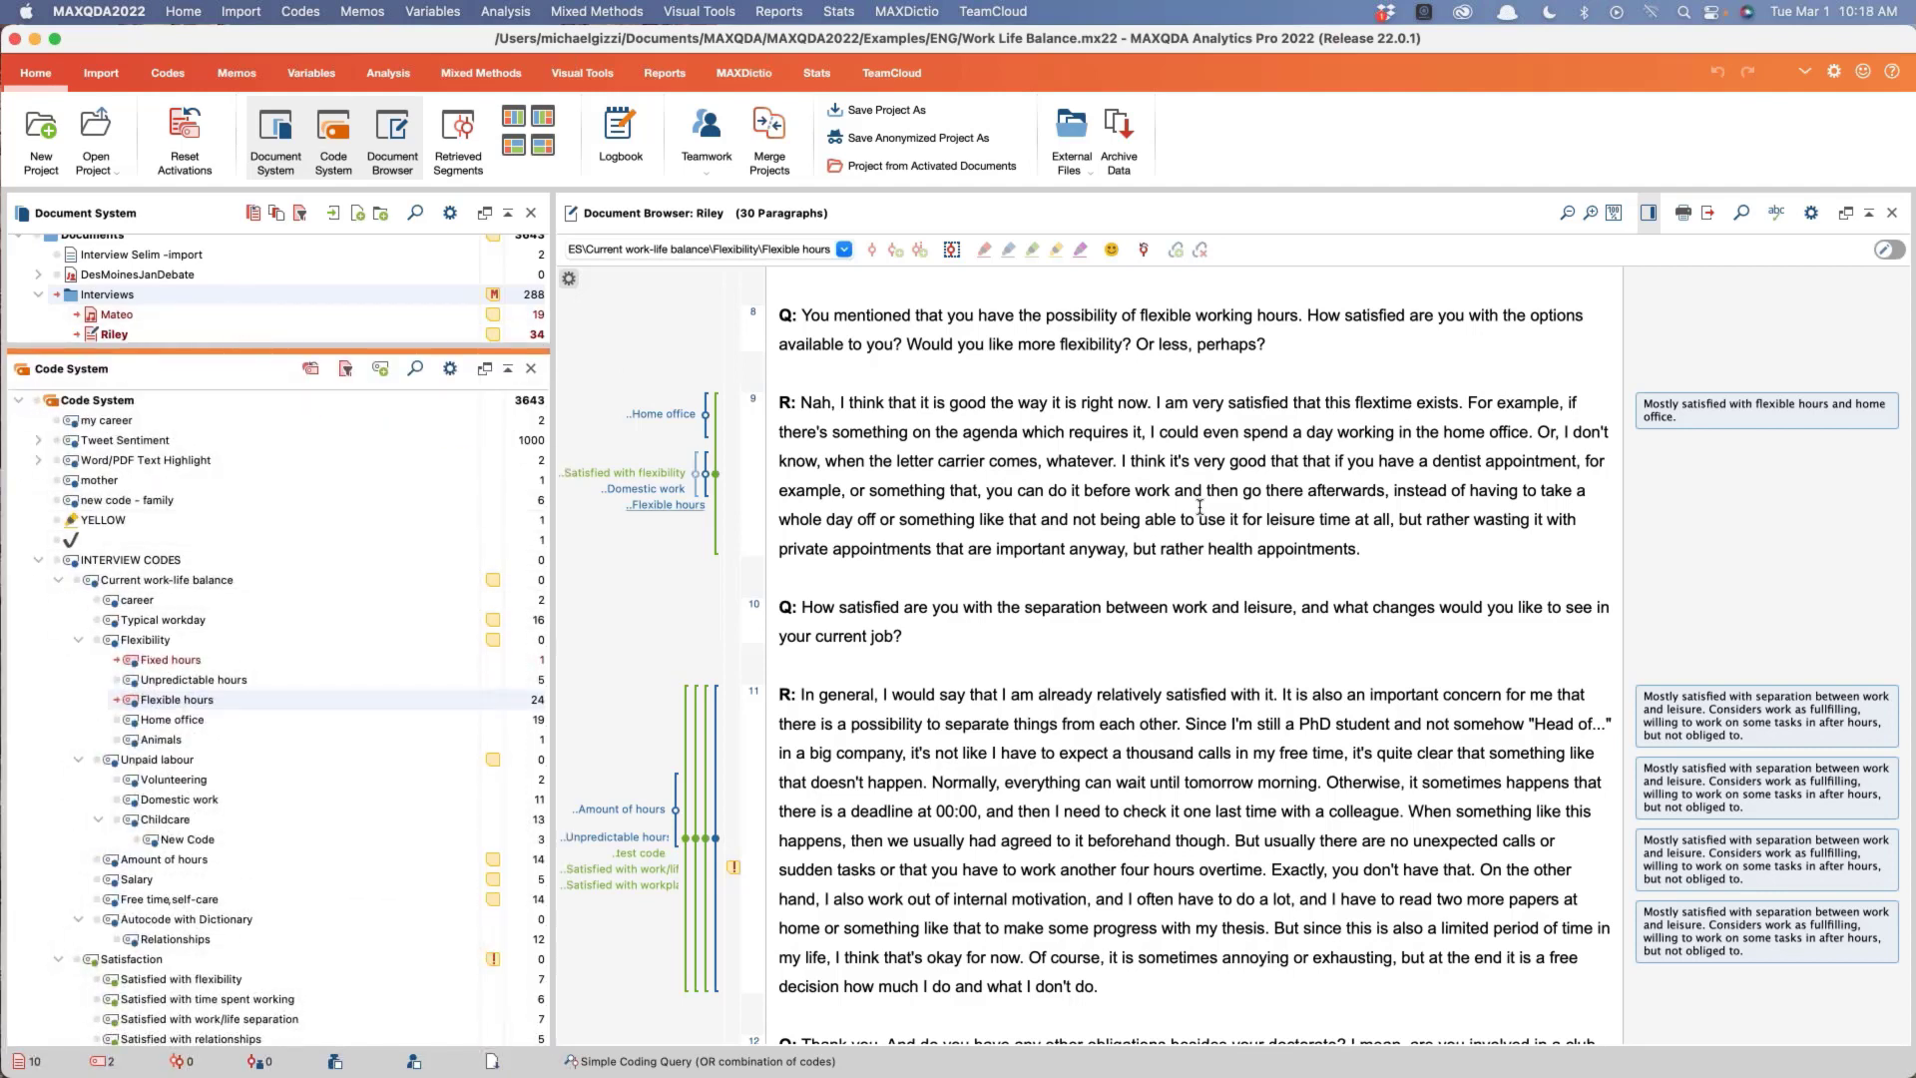
pyautogui.scroll(-5, 1227, 520)
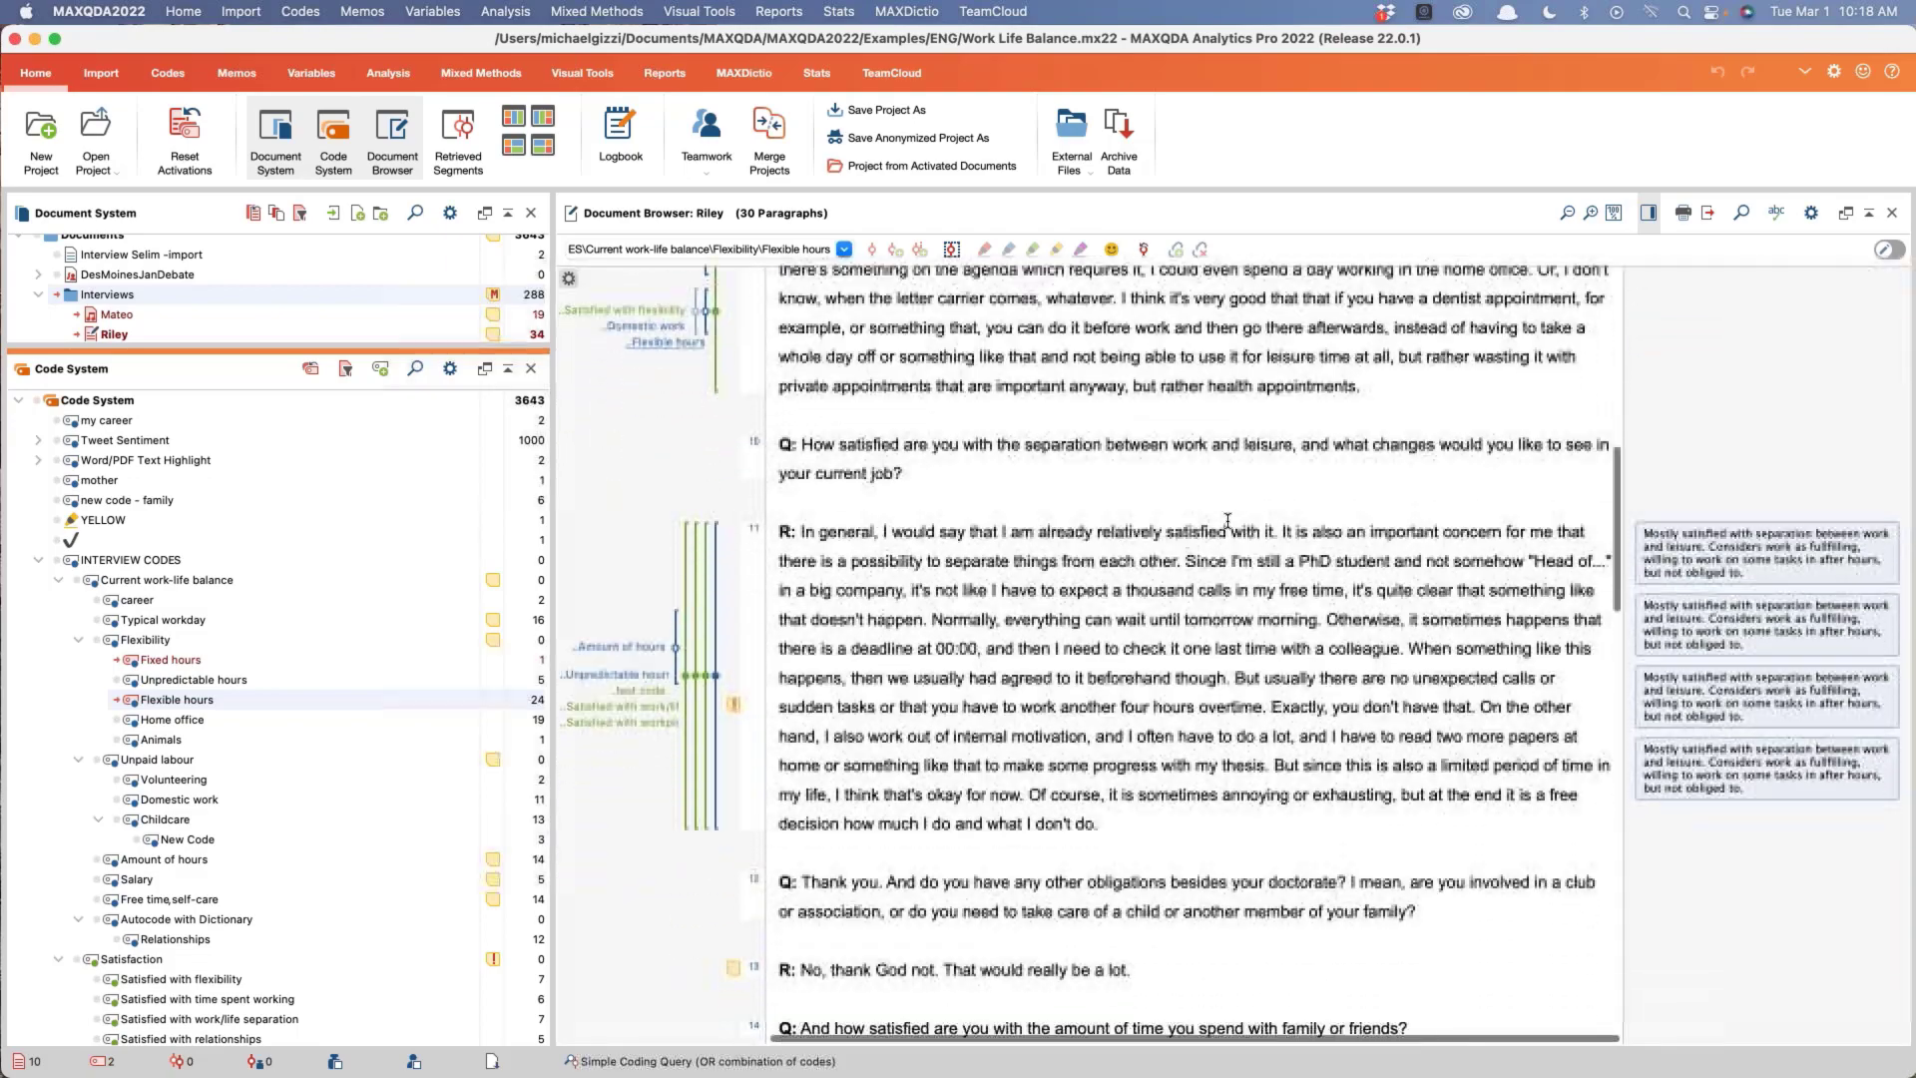
pyautogui.scroll(8, 1227, 520)
pyautogui.scroll(2, 1227, 520)
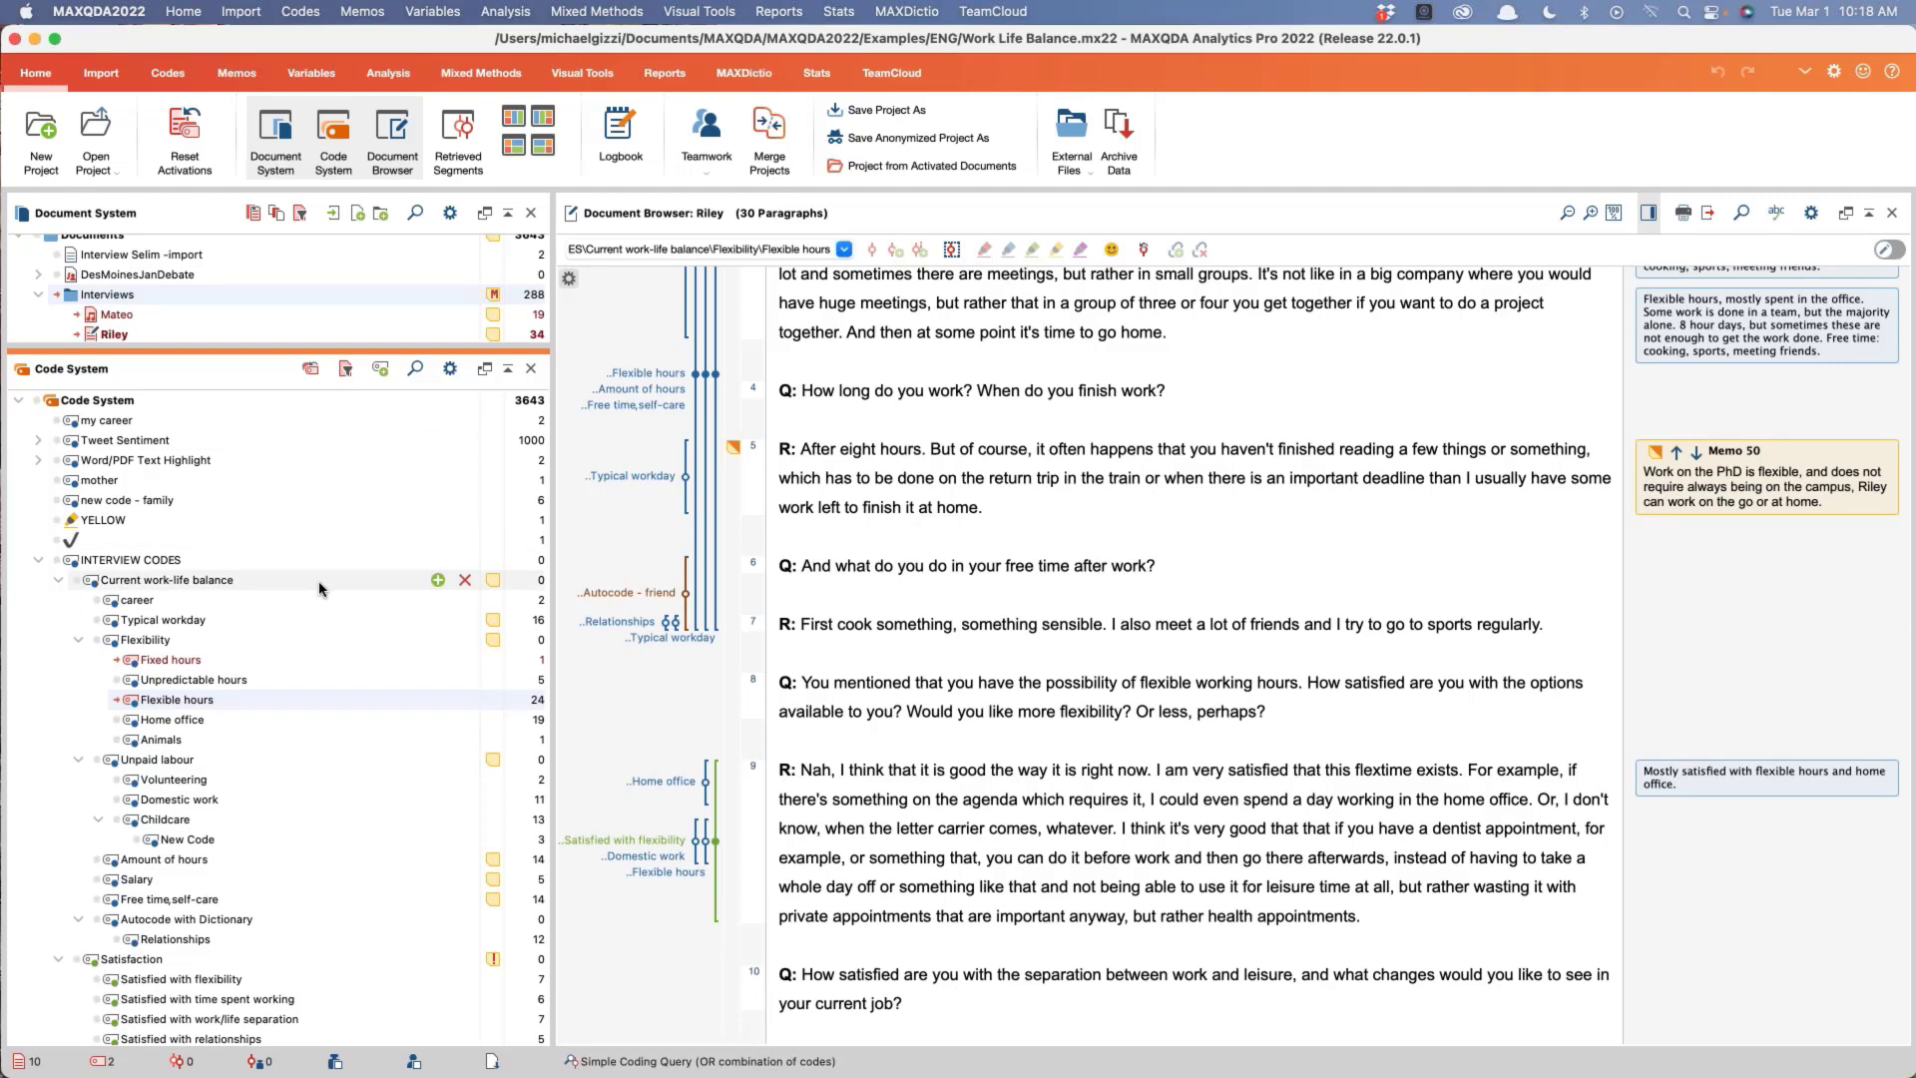
pyautogui.moveTo(320, 580)
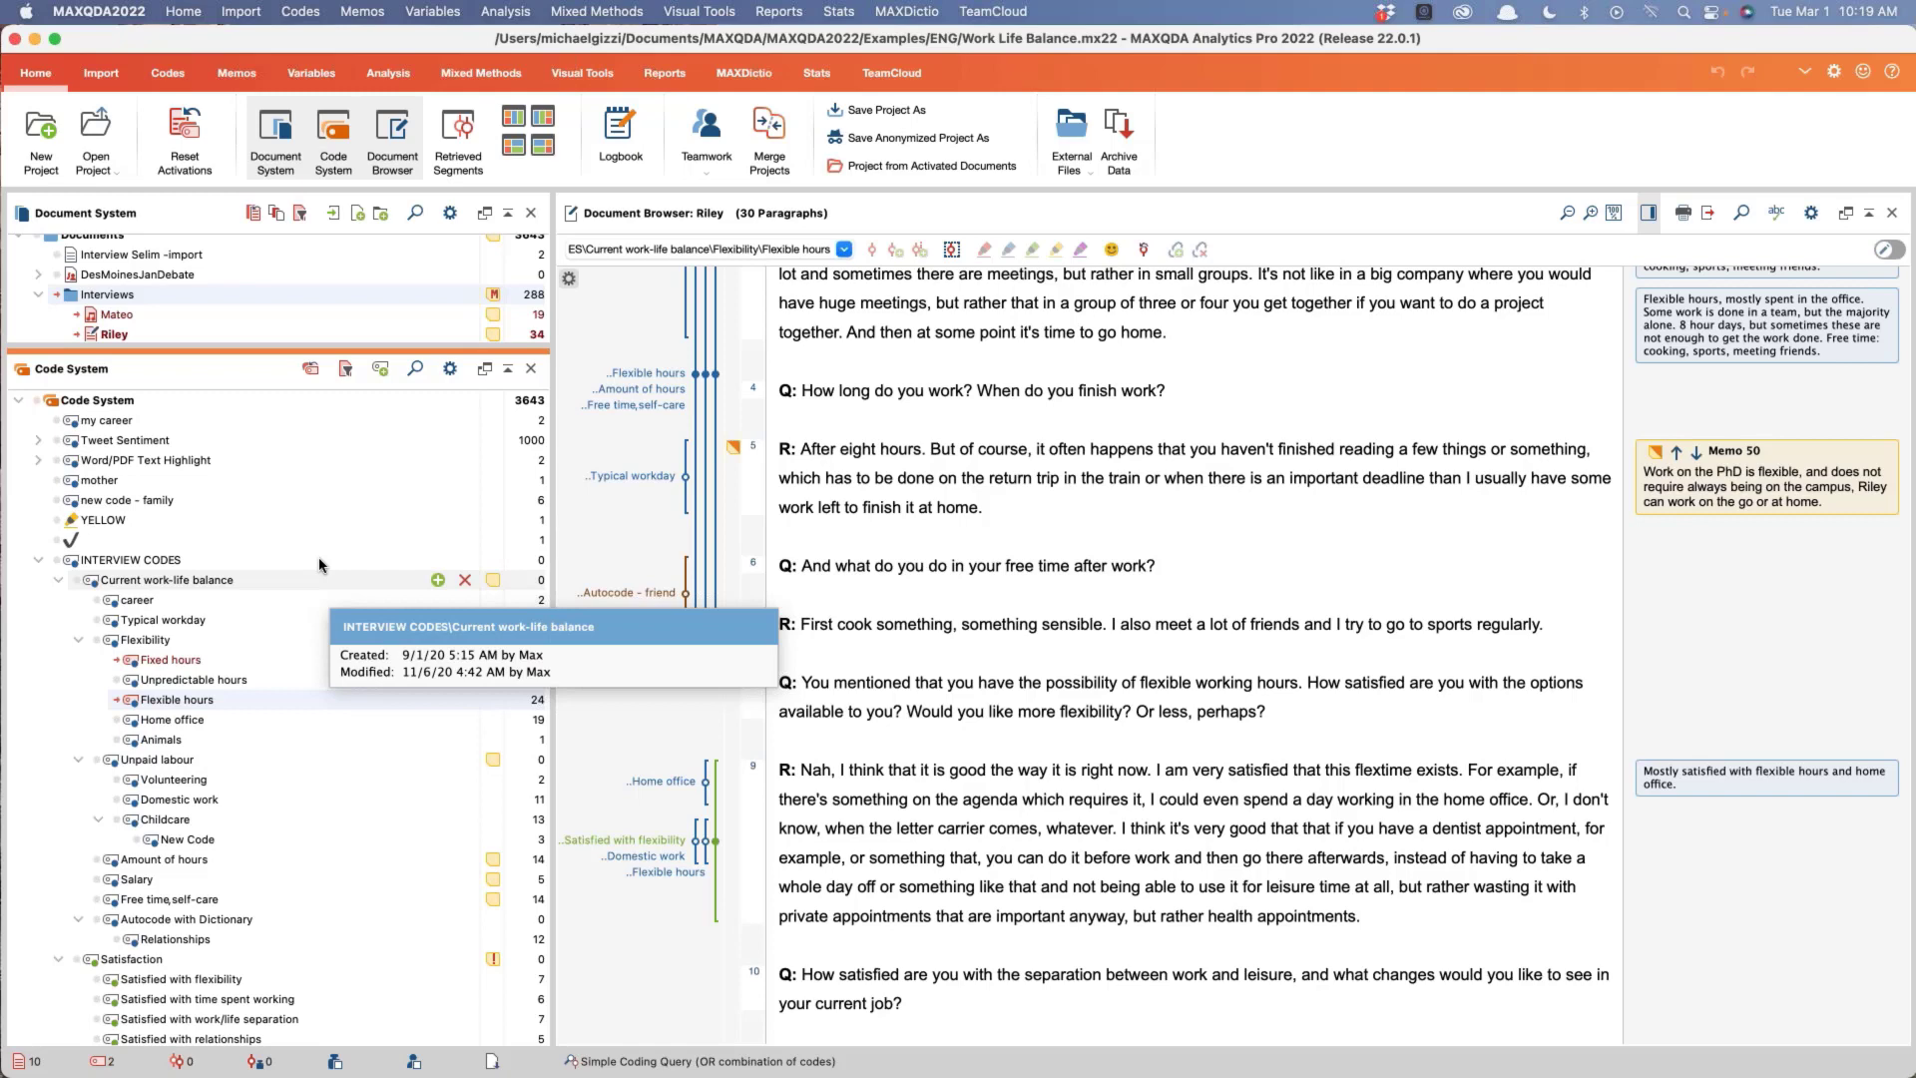
# Step: Create a new project named New project in the Webinars folder and heighten its Document System pane
pyautogui.click(40, 126)
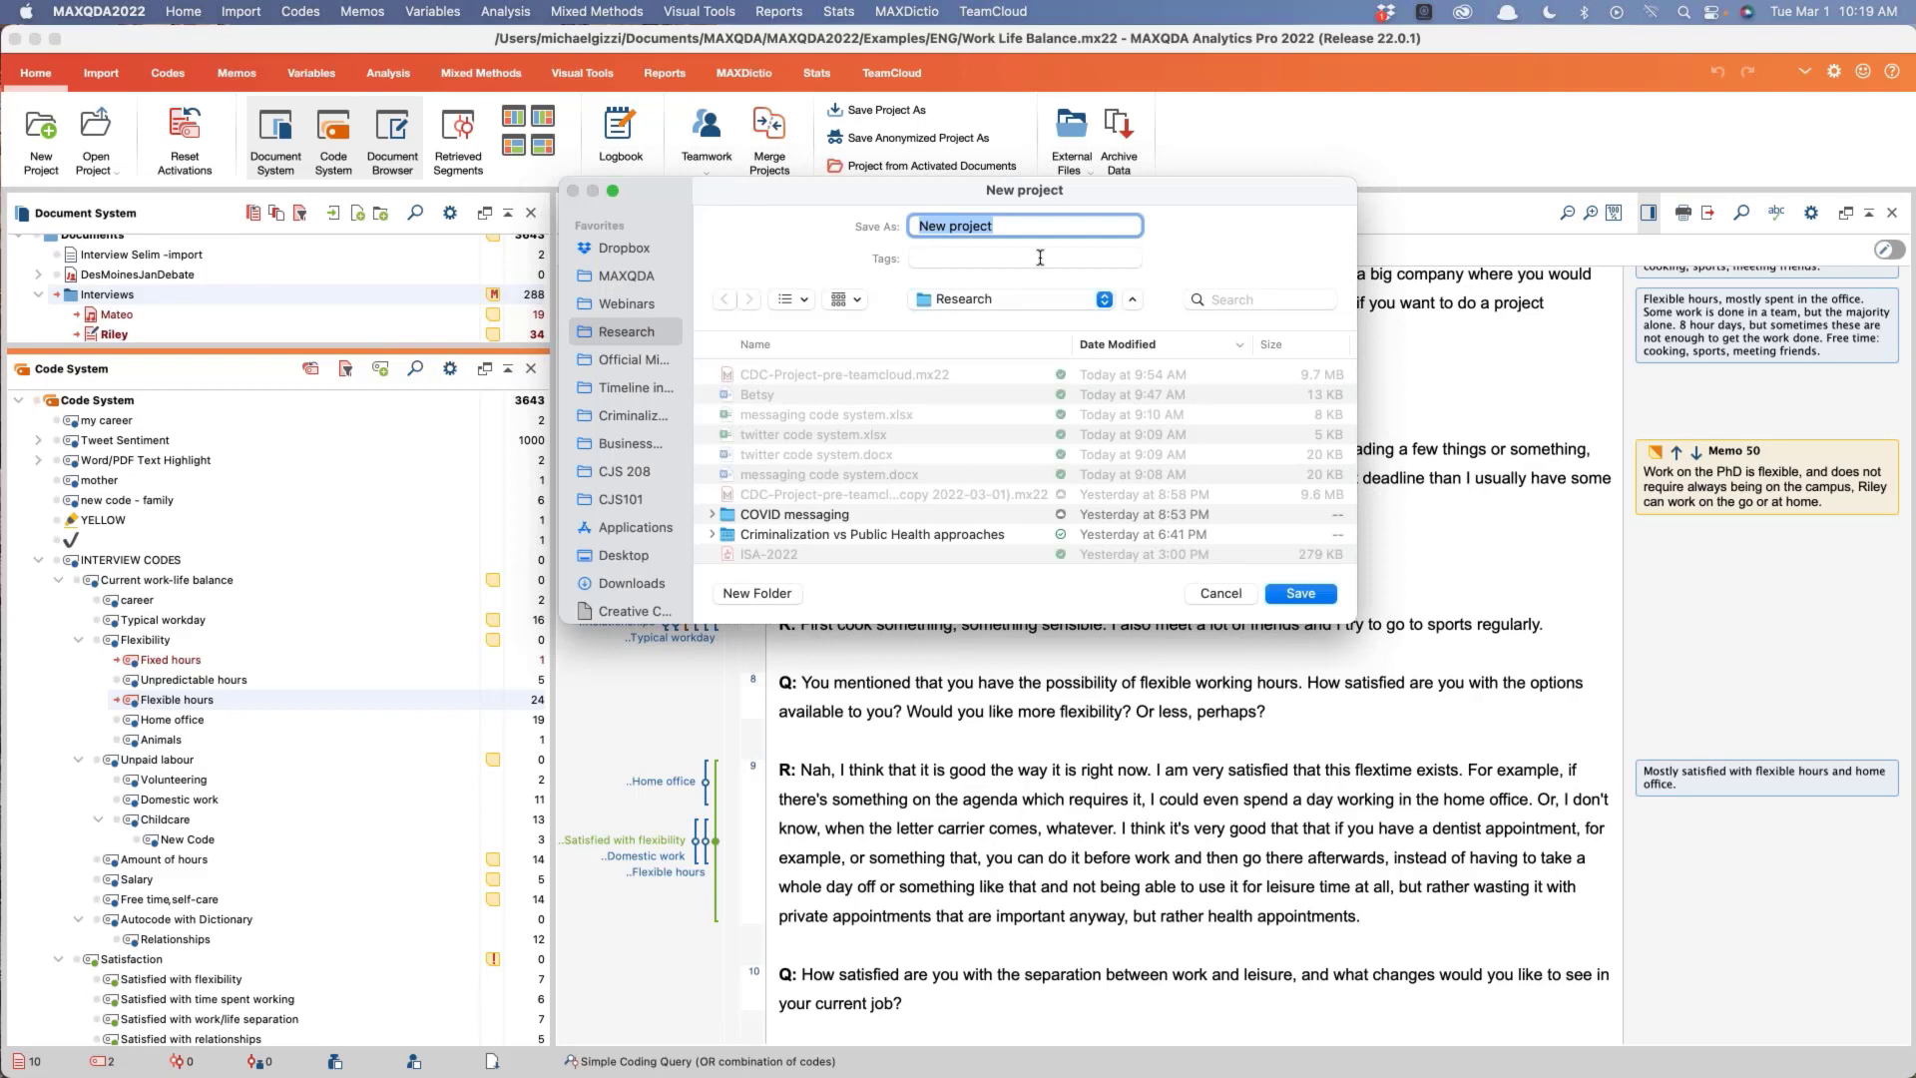
pyautogui.click(621, 305)
pyautogui.press('Return')
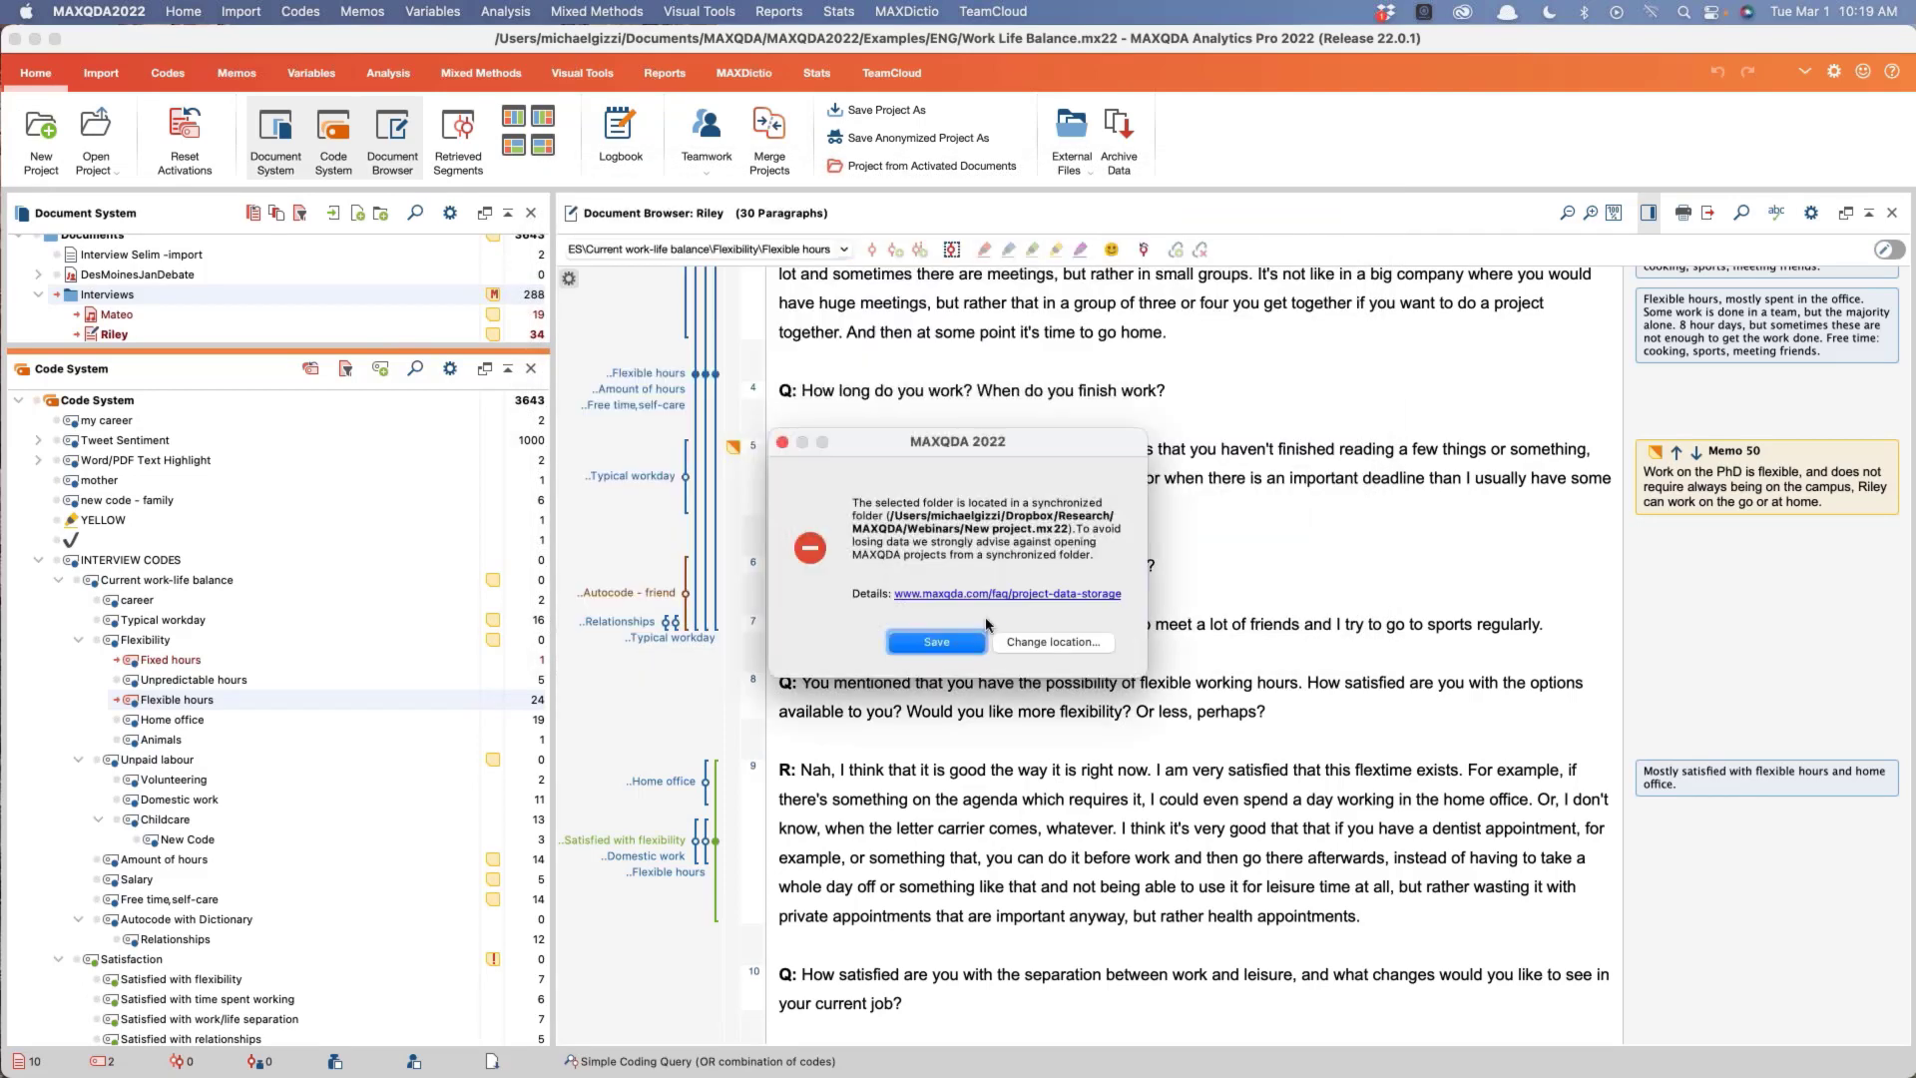
pyautogui.click(938, 650)
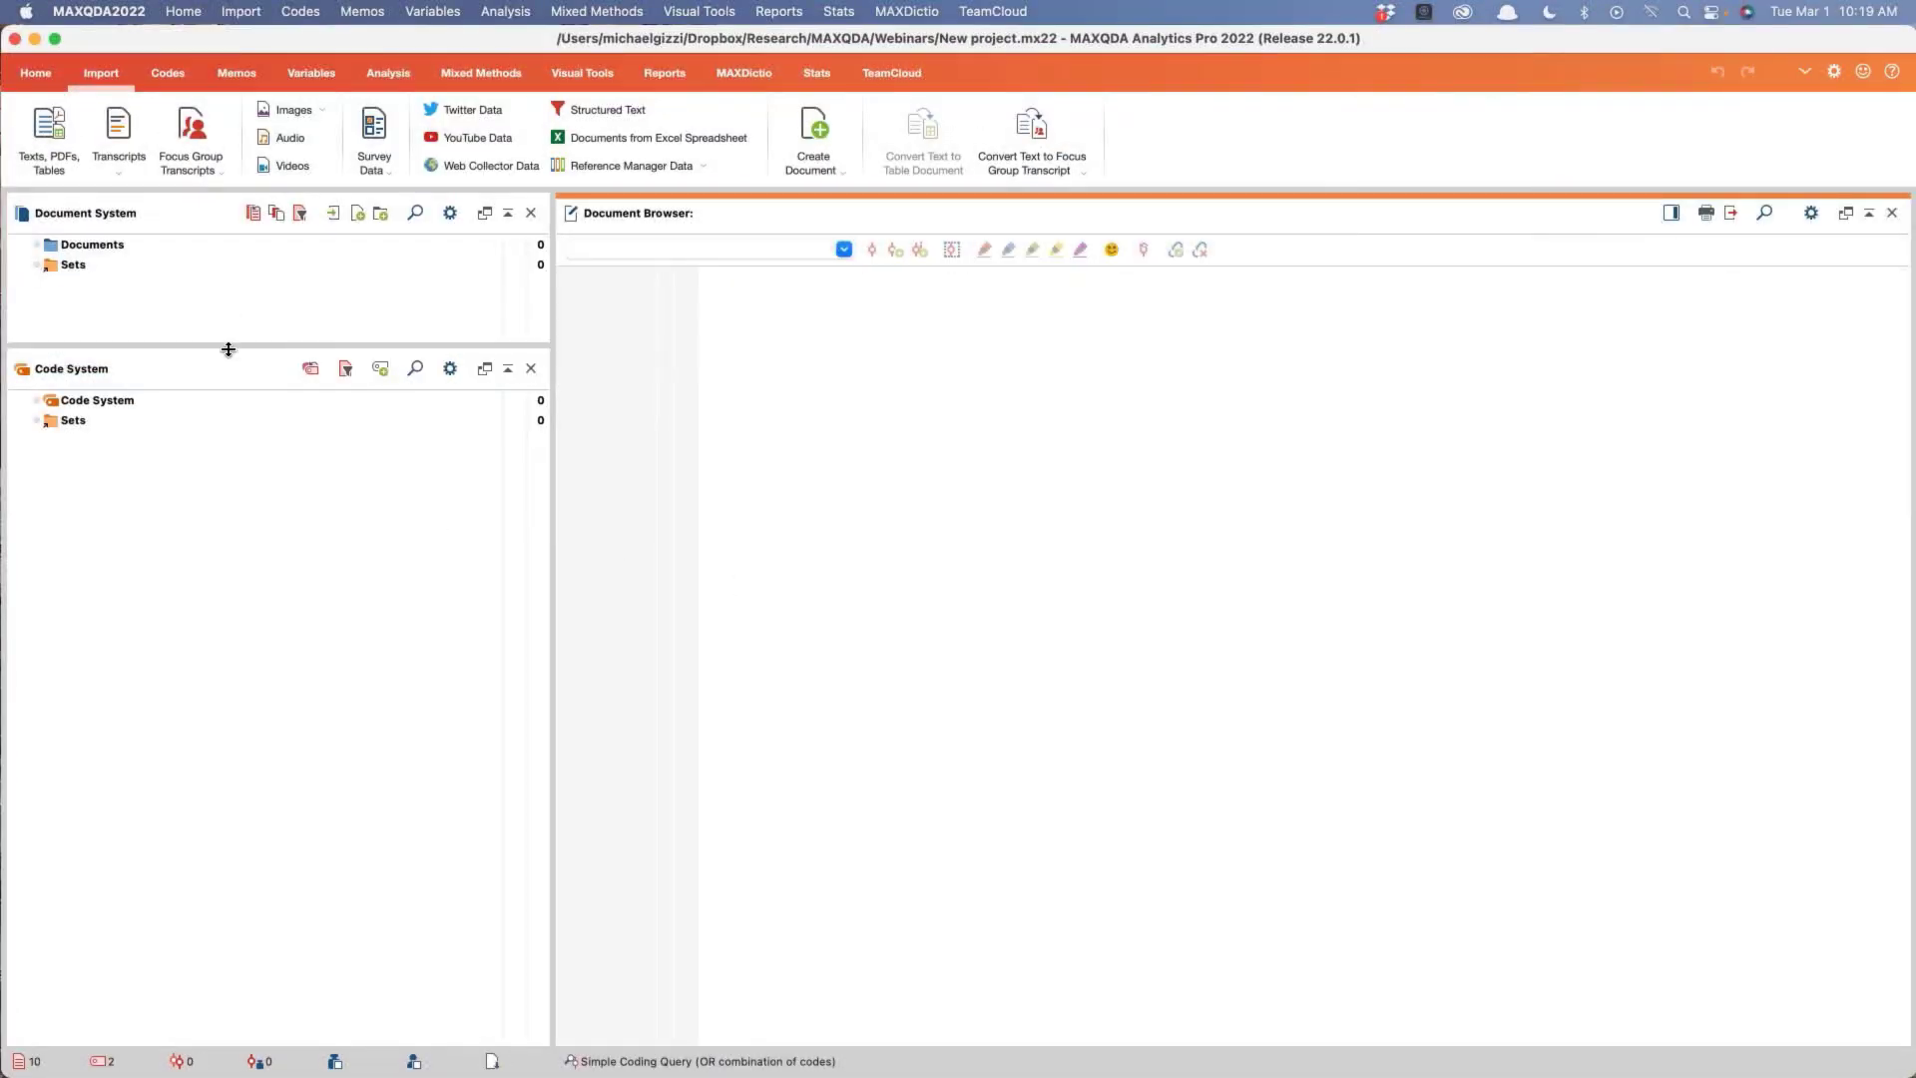
pyautogui.click(230, 340)
pyautogui.moveTo(230, 340); pyautogui.dragTo(234, 432)
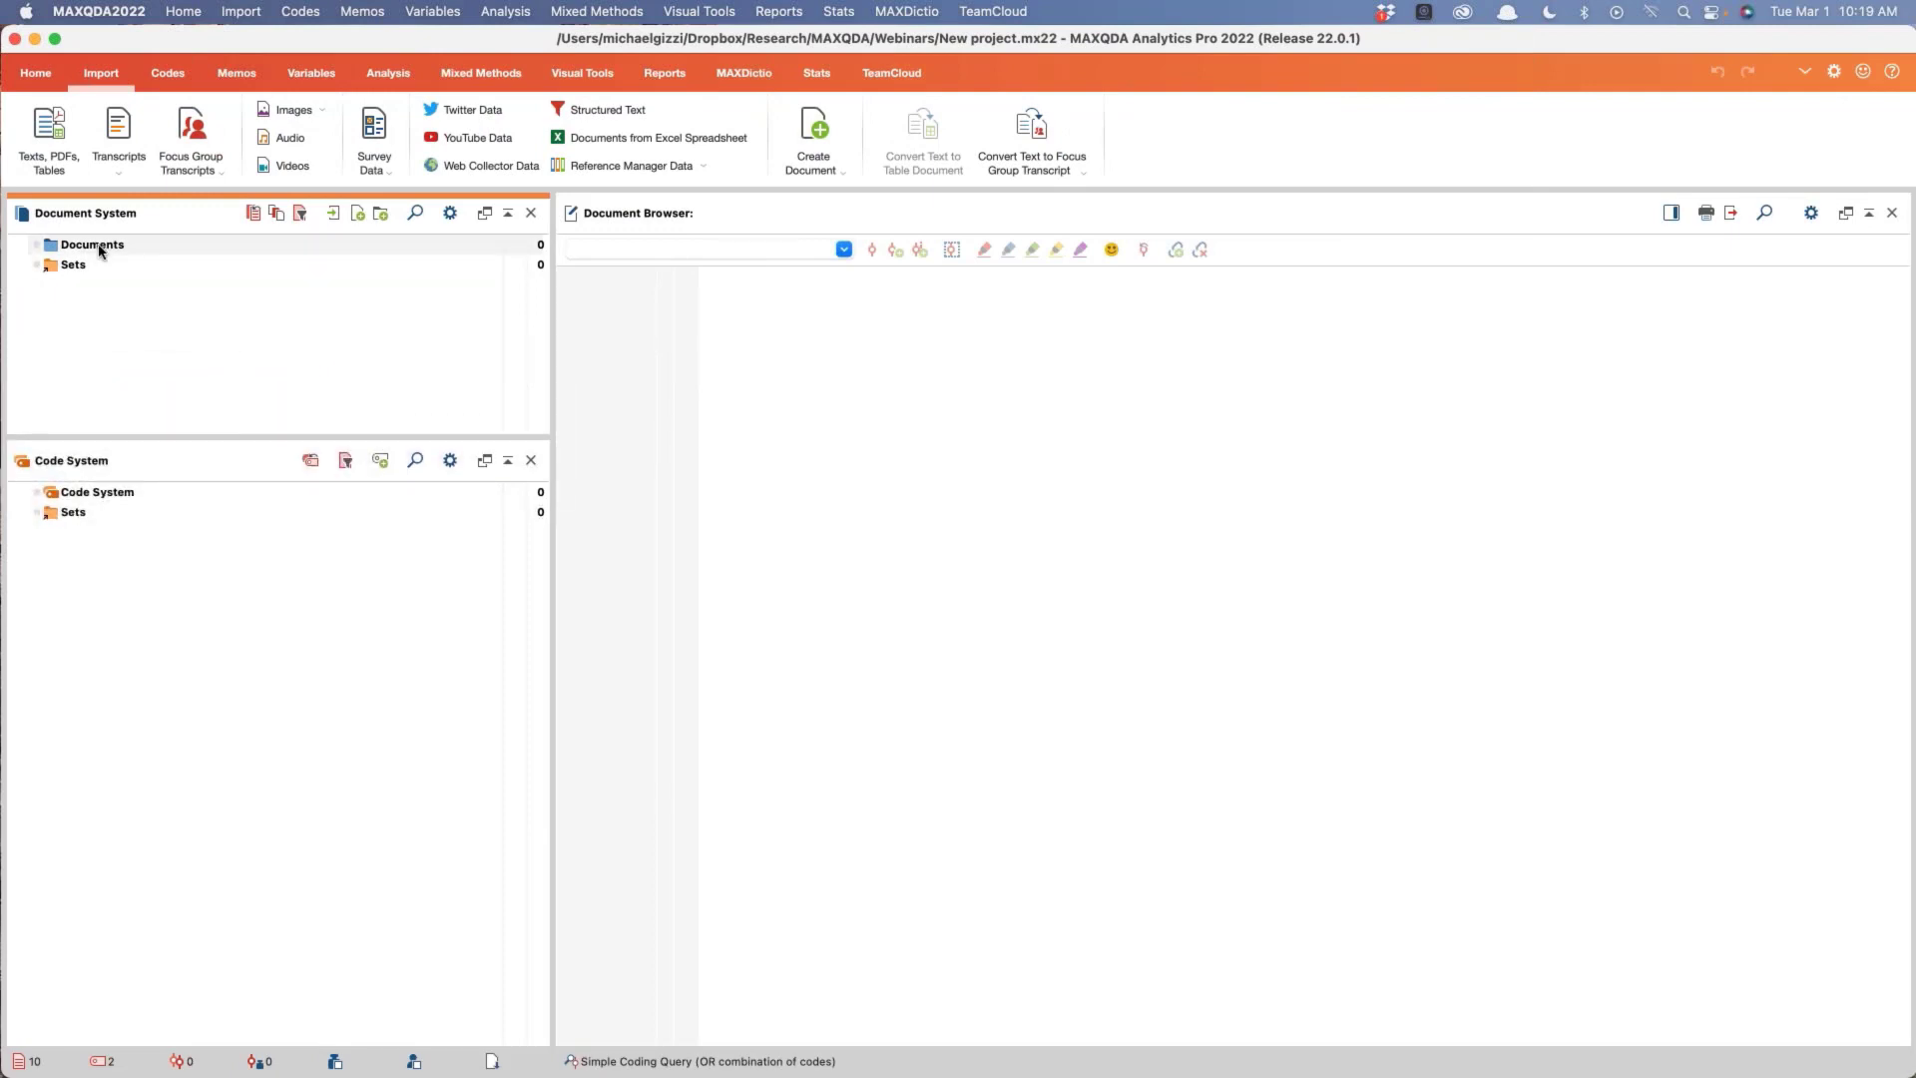
# Step: Create a new document in the project containing the text "This is a sample document"
pyautogui.click(359, 213)
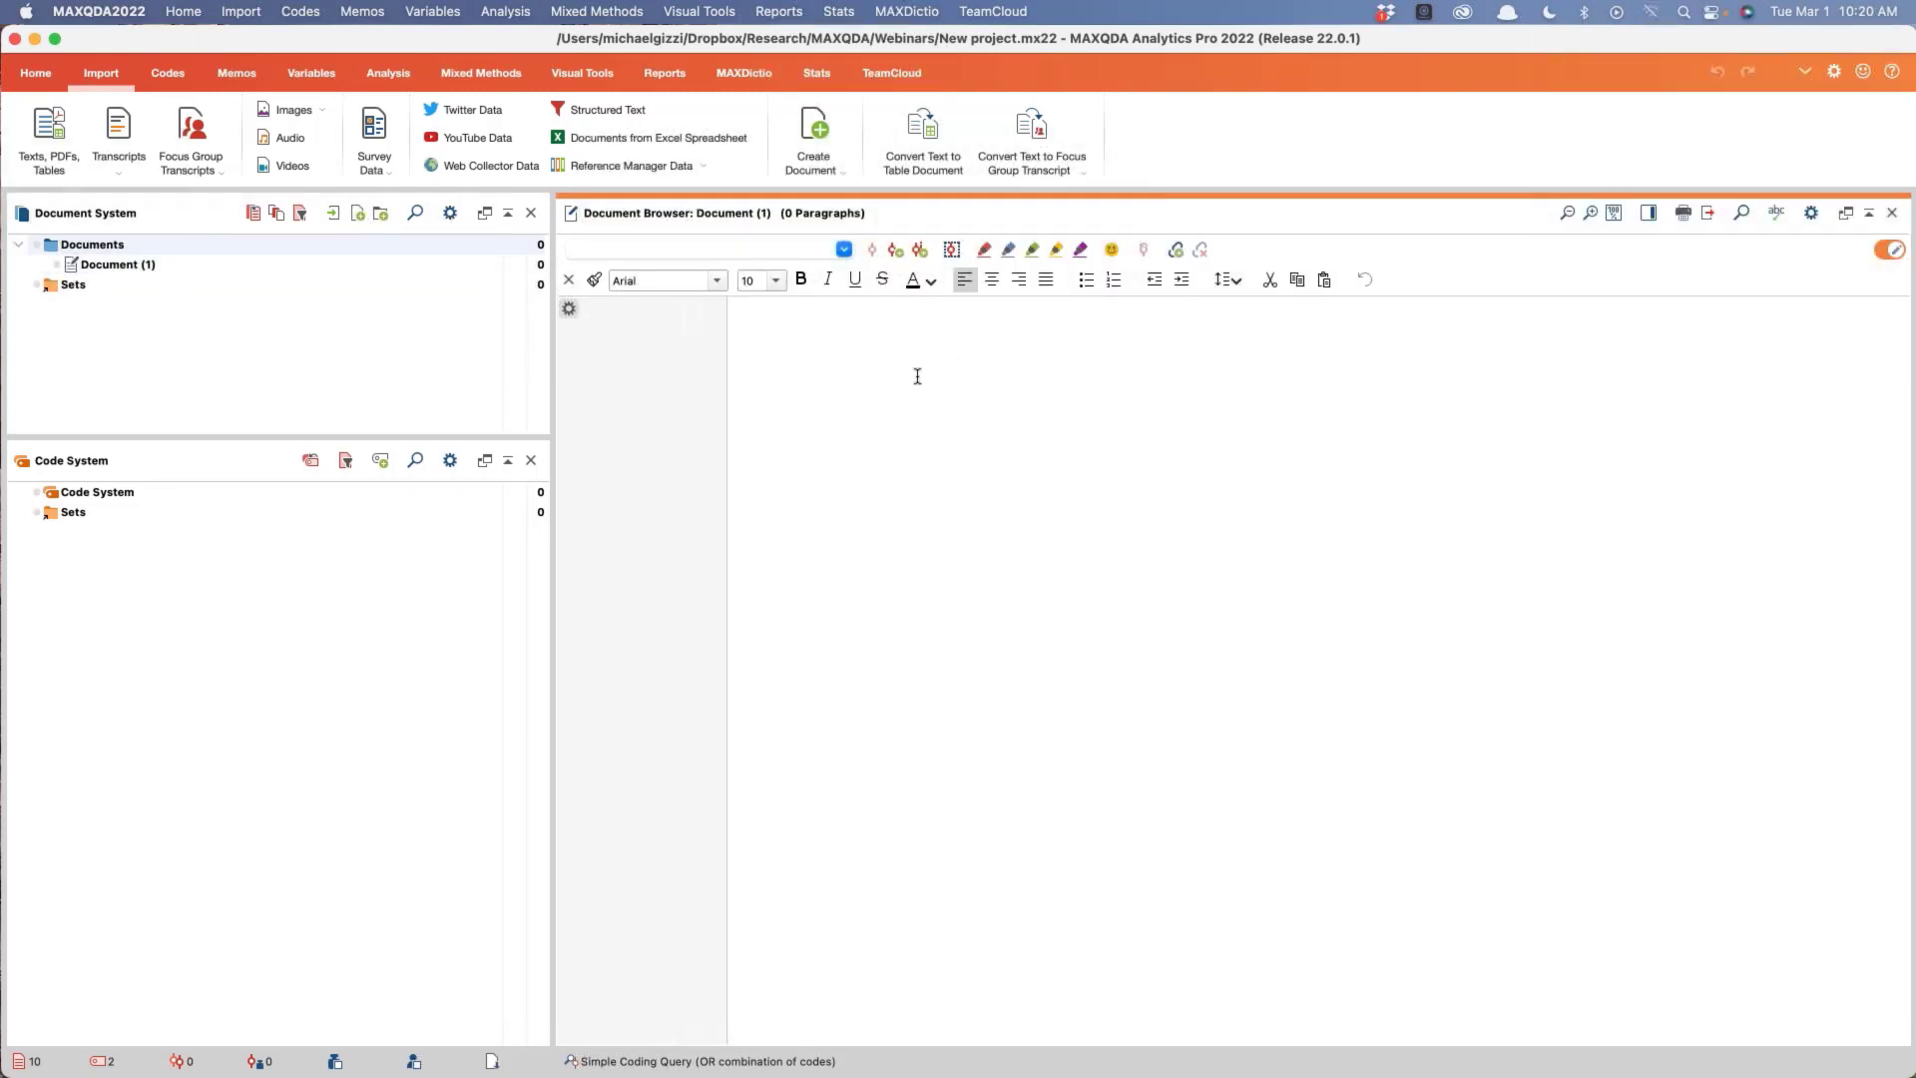
pyautogui.write('THisi')
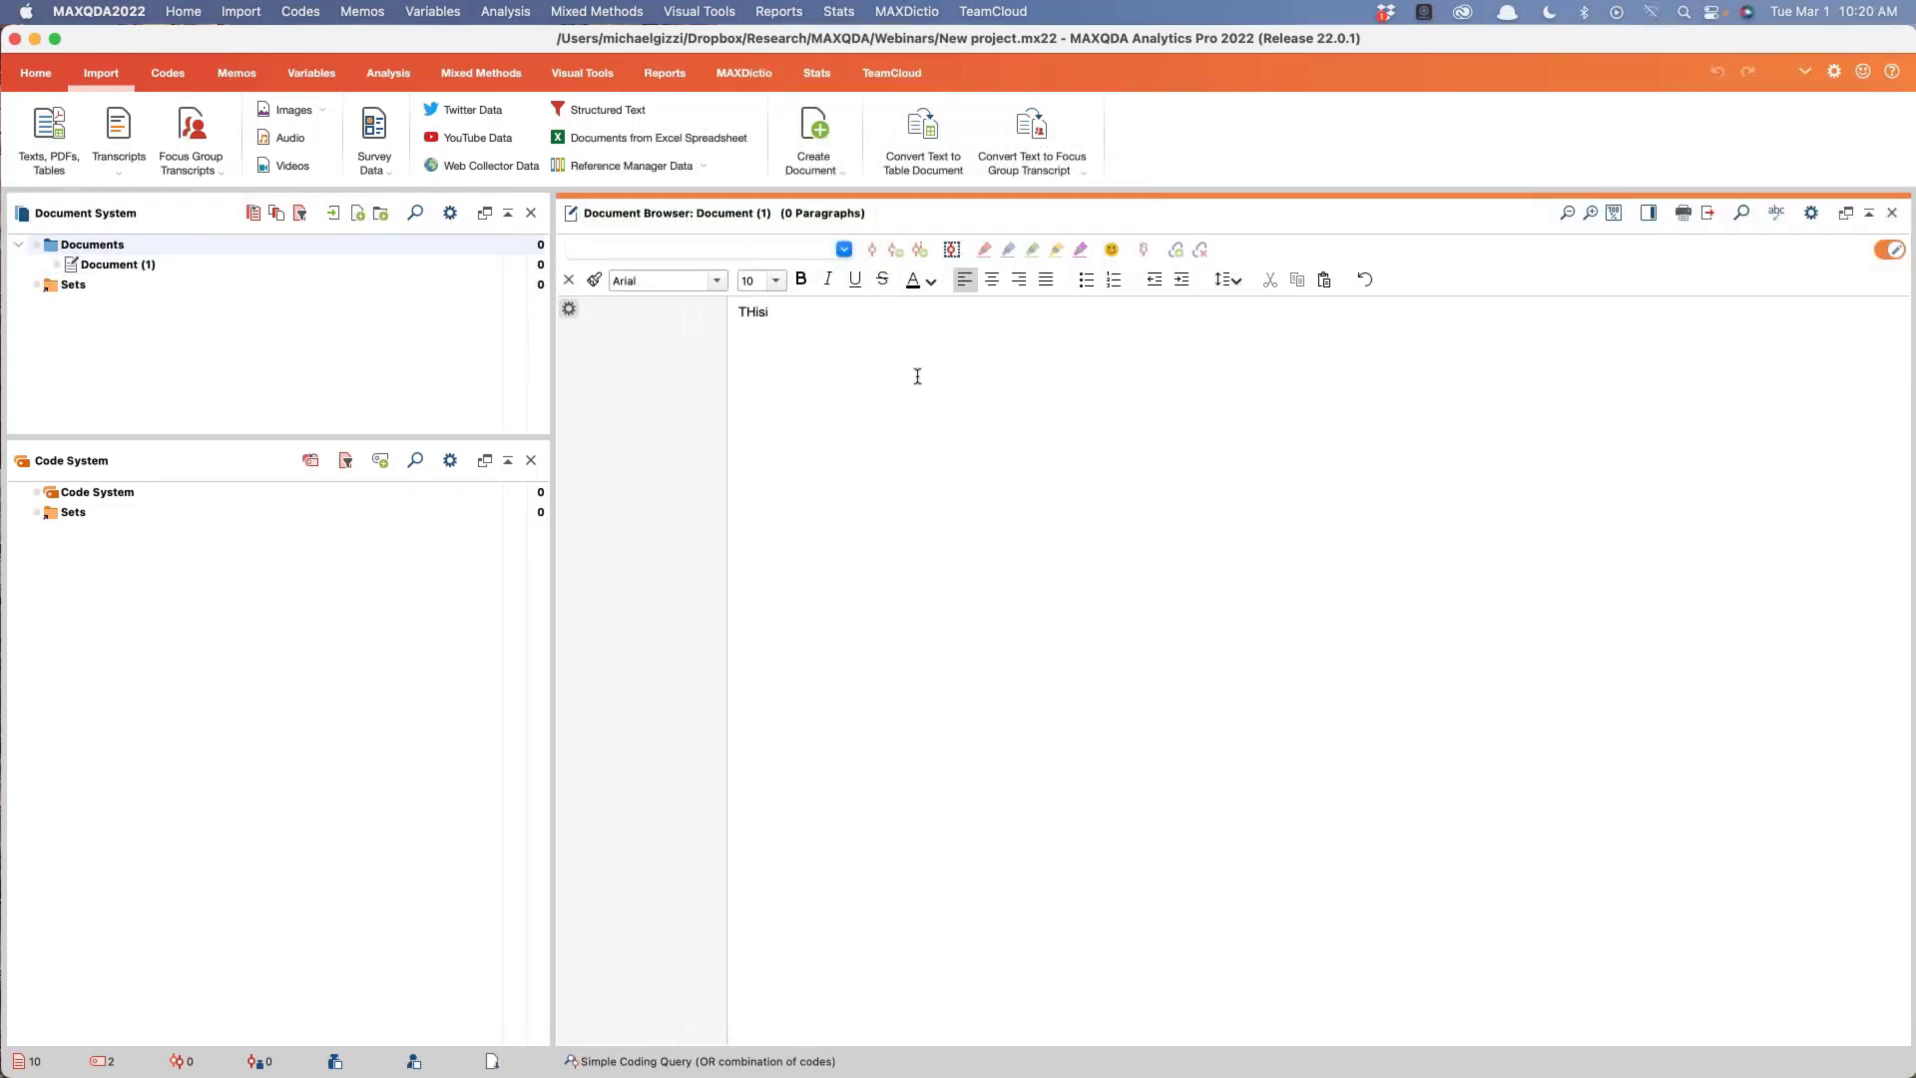
pyautogui.press('BackSpace')
pyautogui.press('BackSpace')
pyautogui.press('BackSpace')
pyautogui.press('BackSpace')
pyautogui.write('his is a sample document')
pyautogui.click(210, 342)
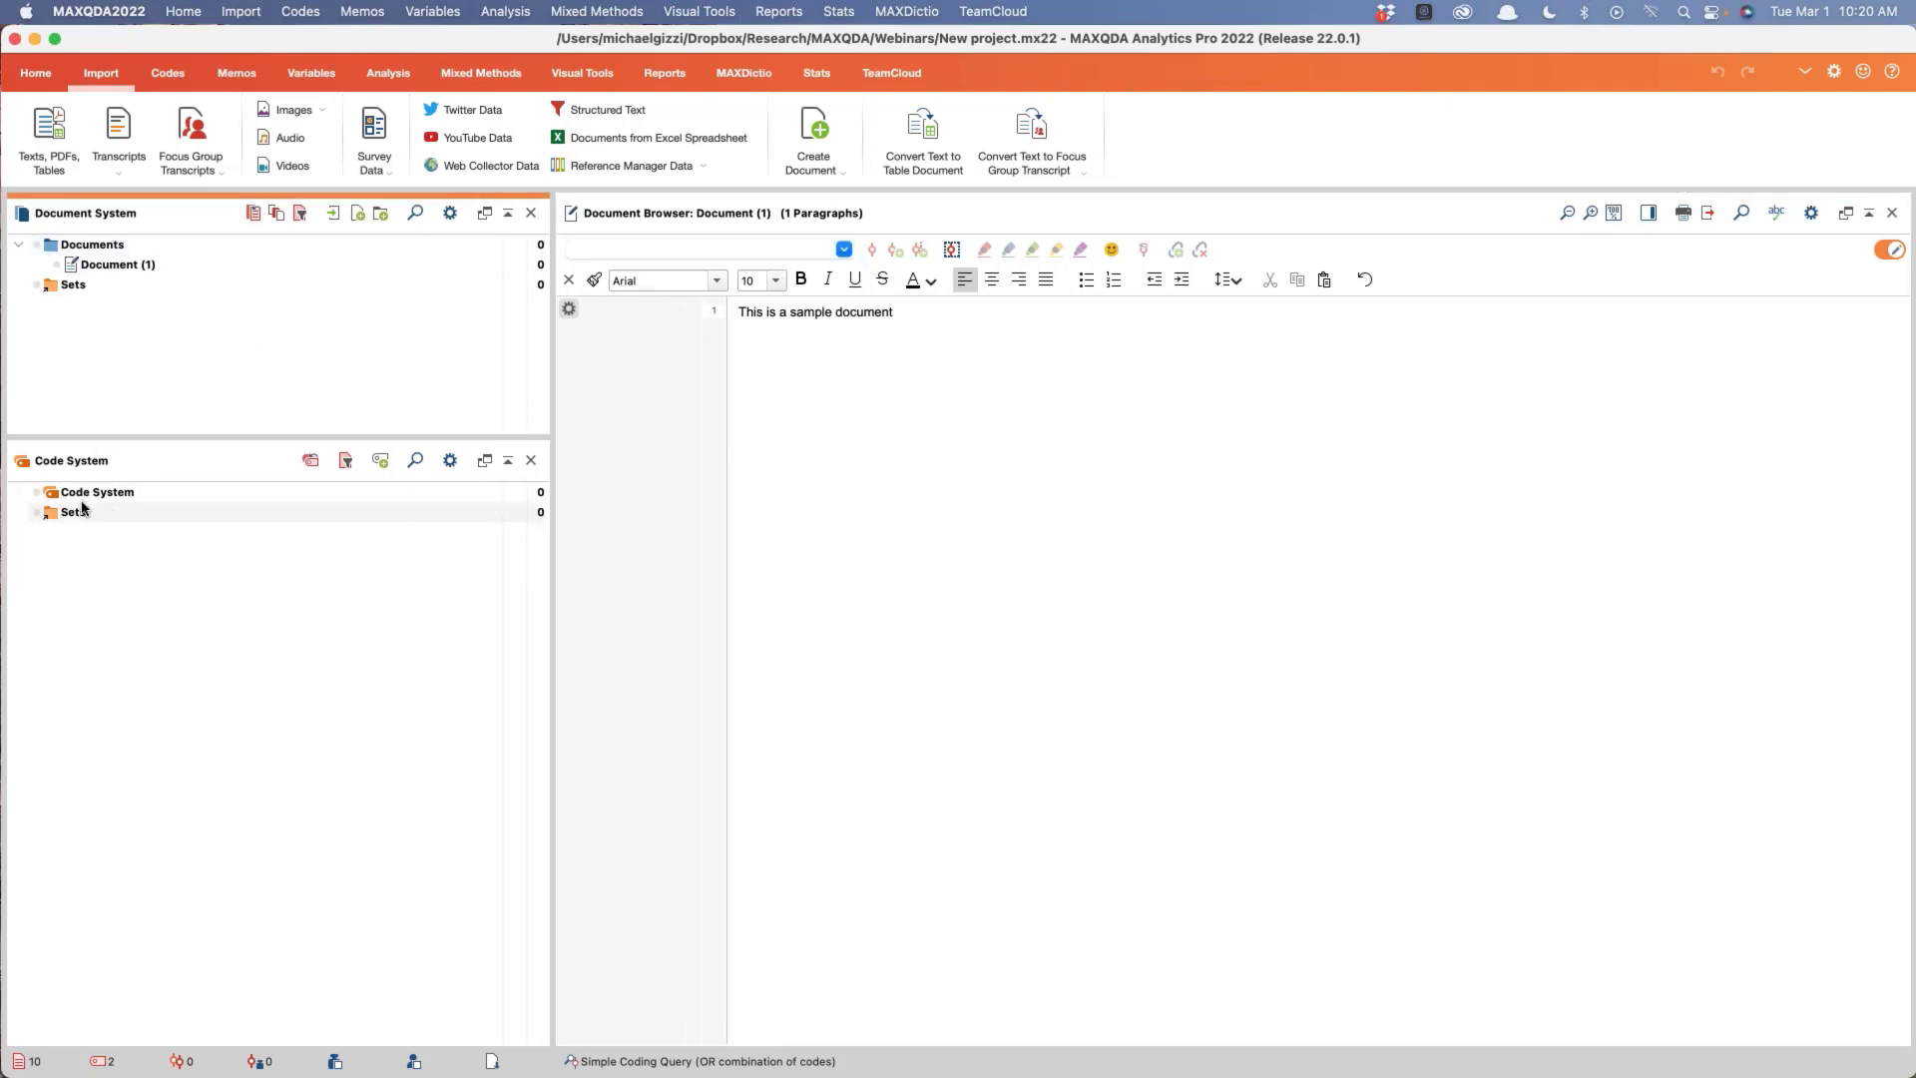
pyautogui.moveTo(98, 493)
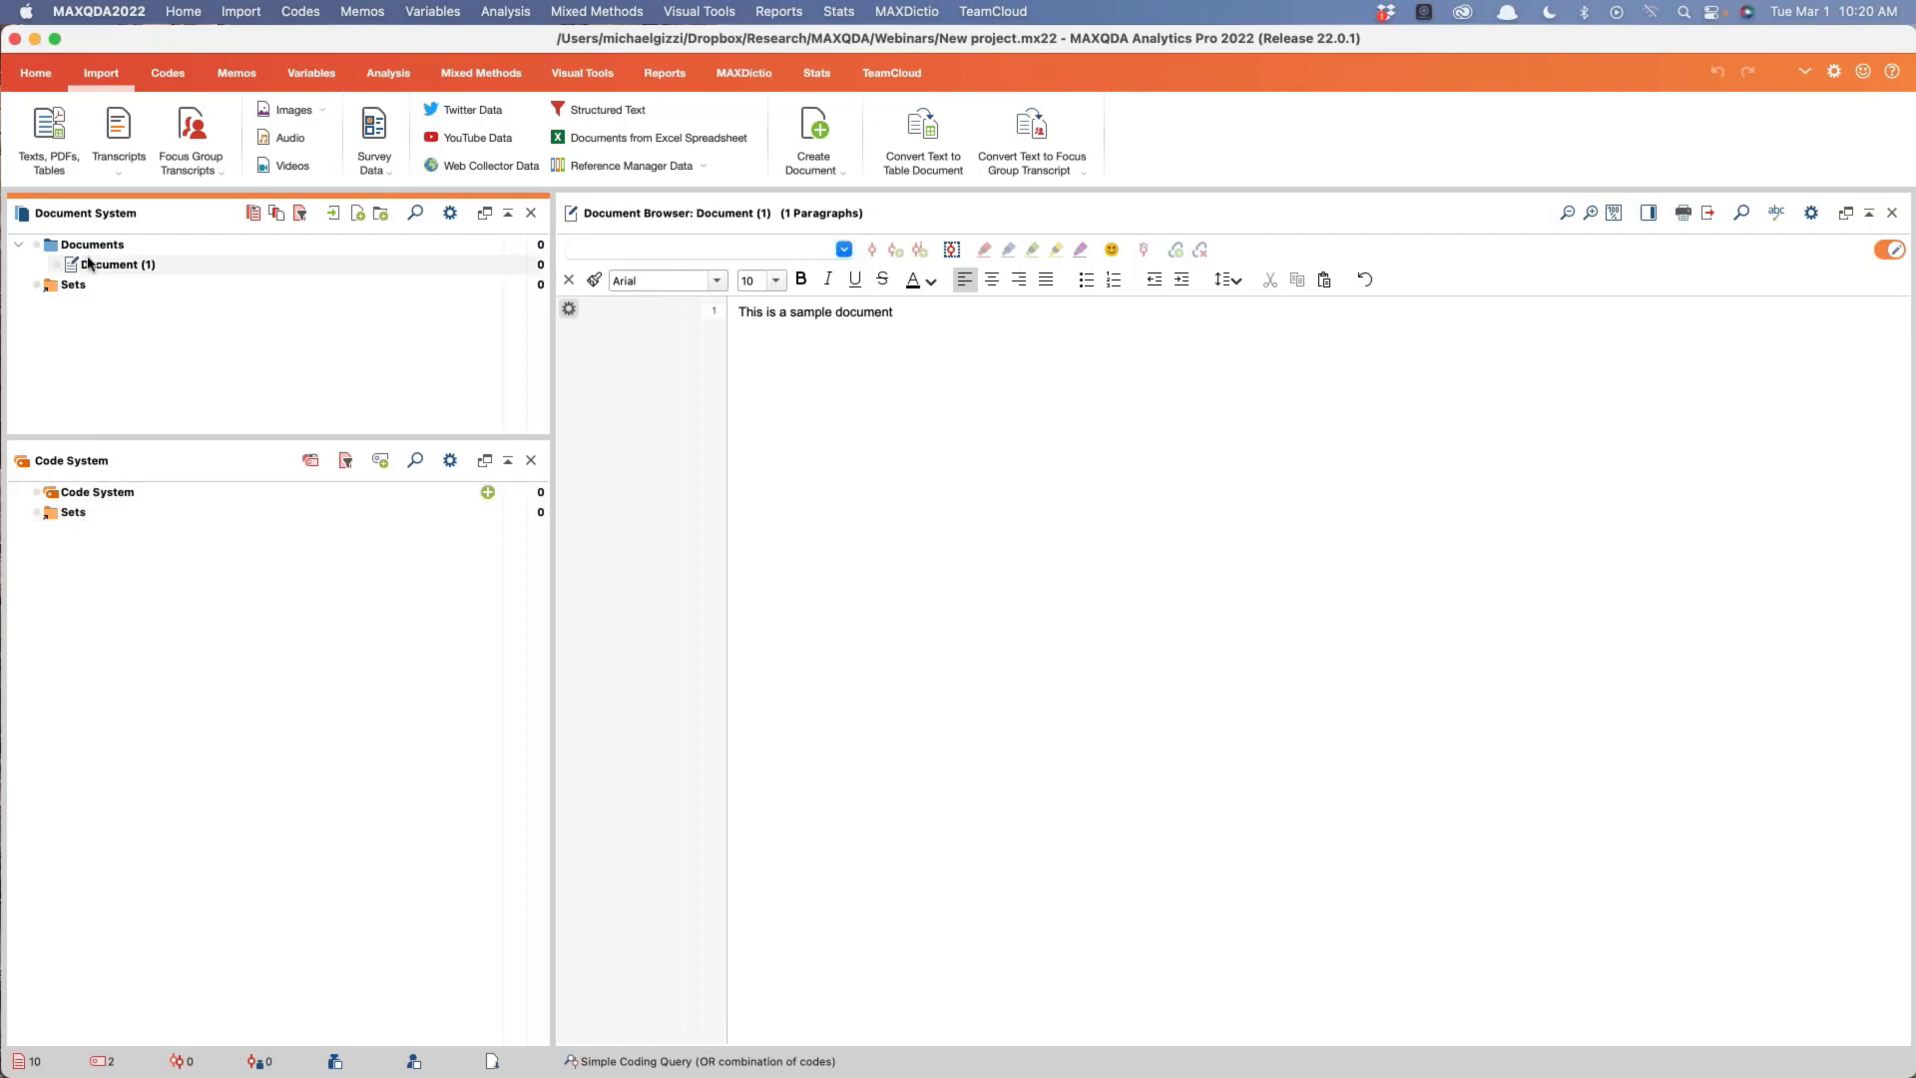
pyautogui.click(168, 75)
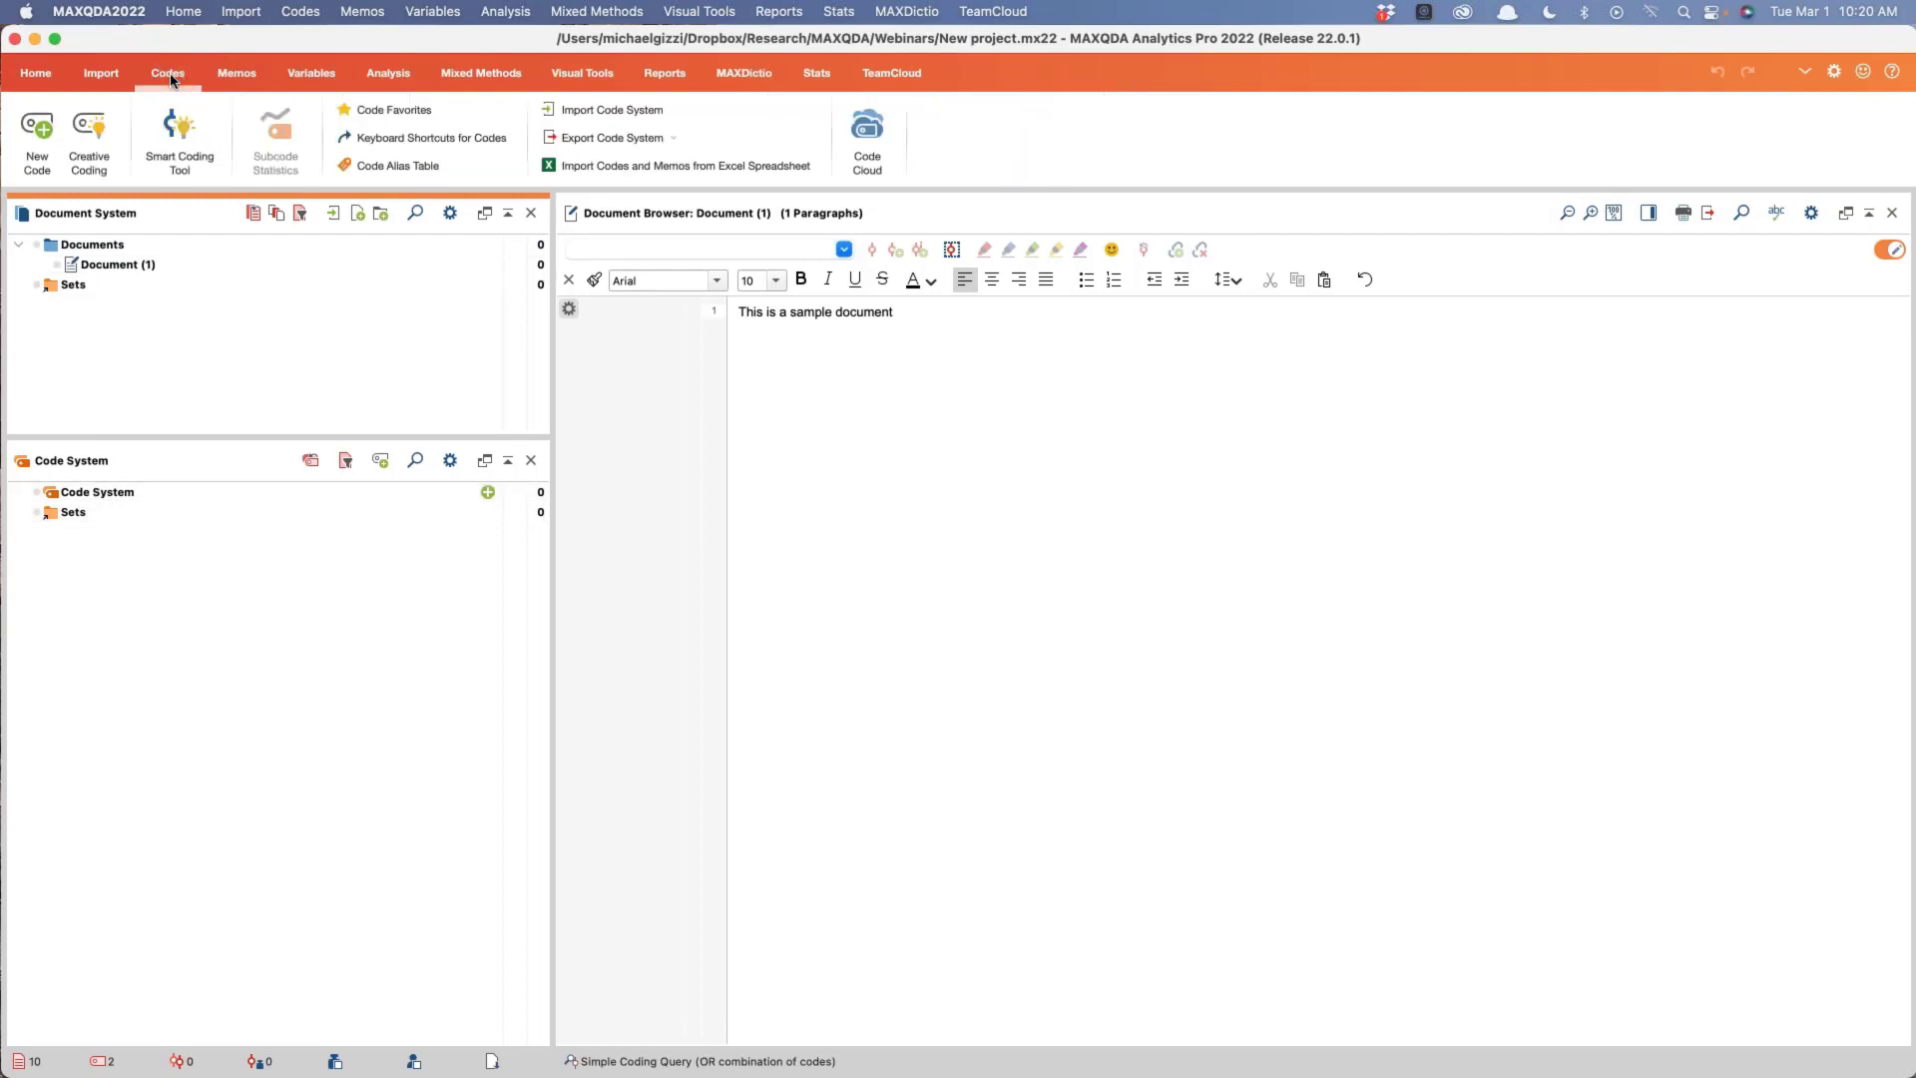
pyautogui.click(41, 140)
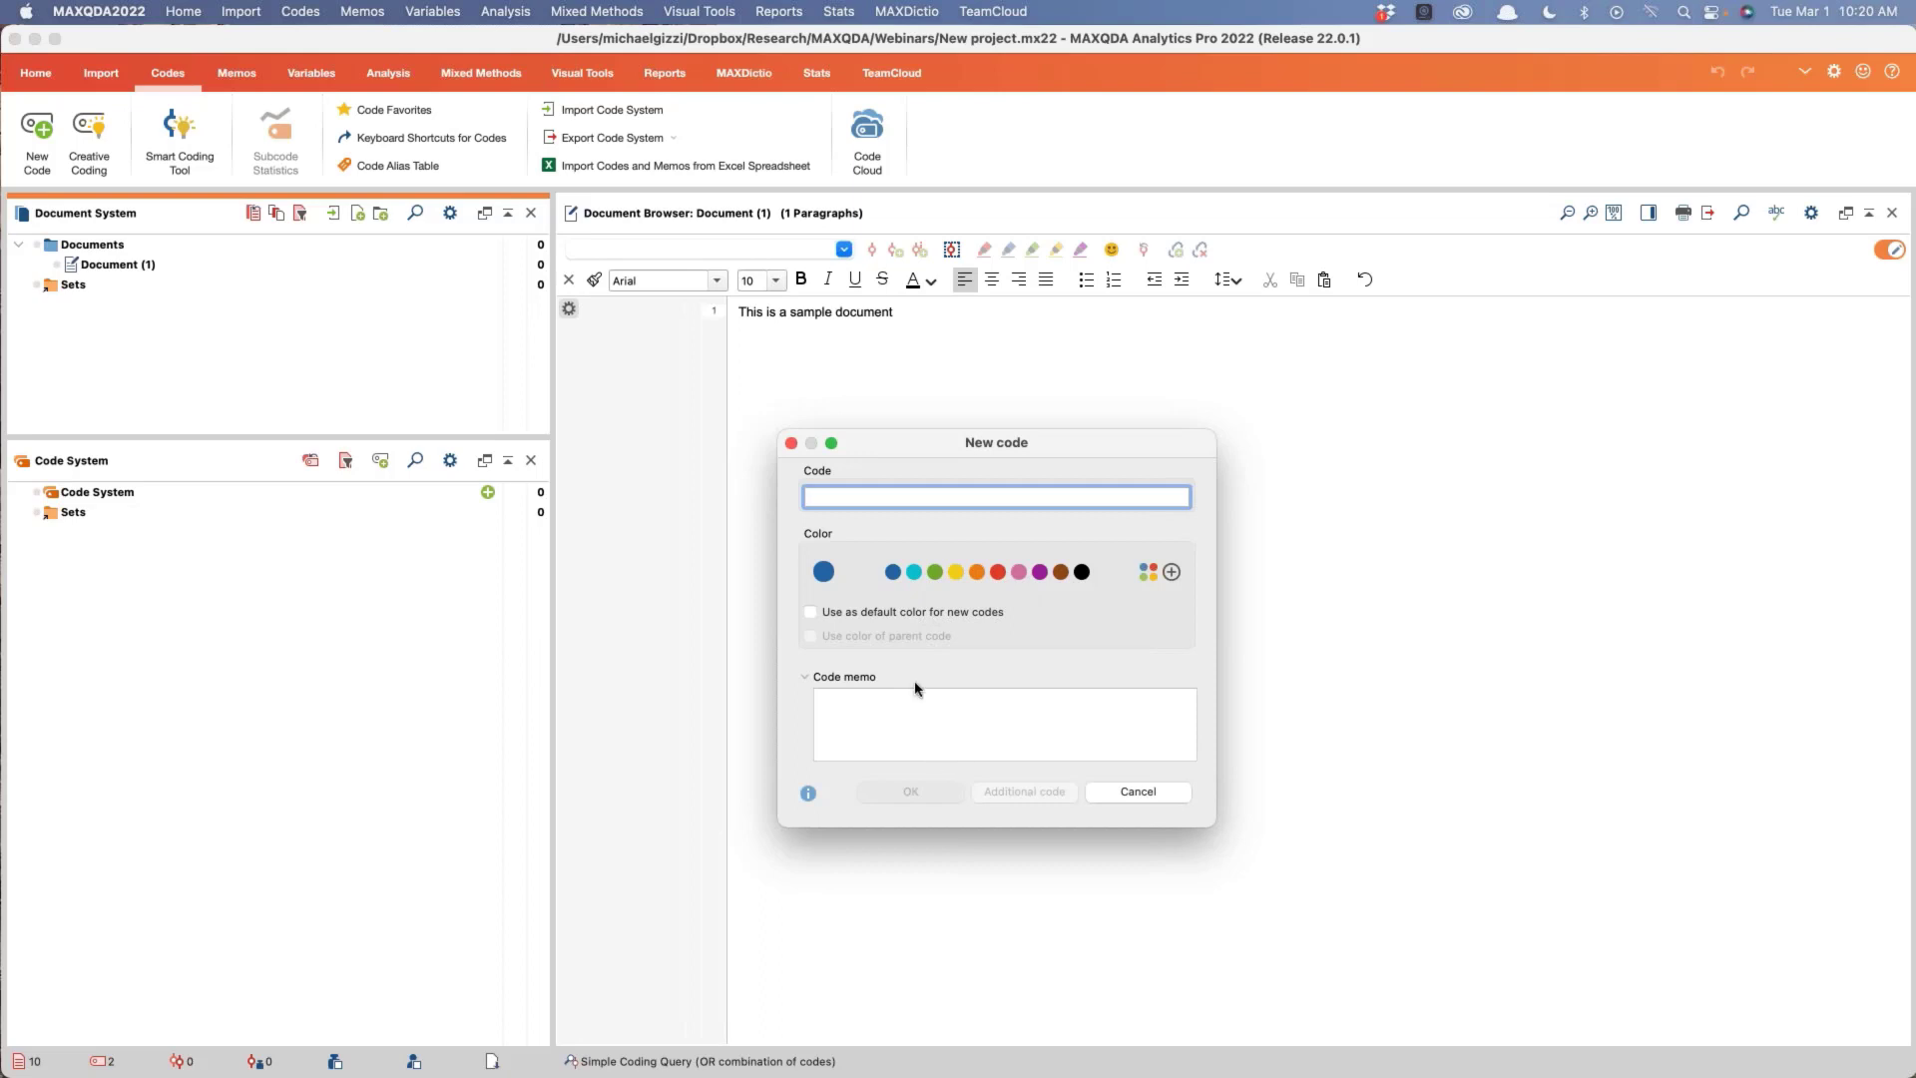
pyautogui.click(791, 442)
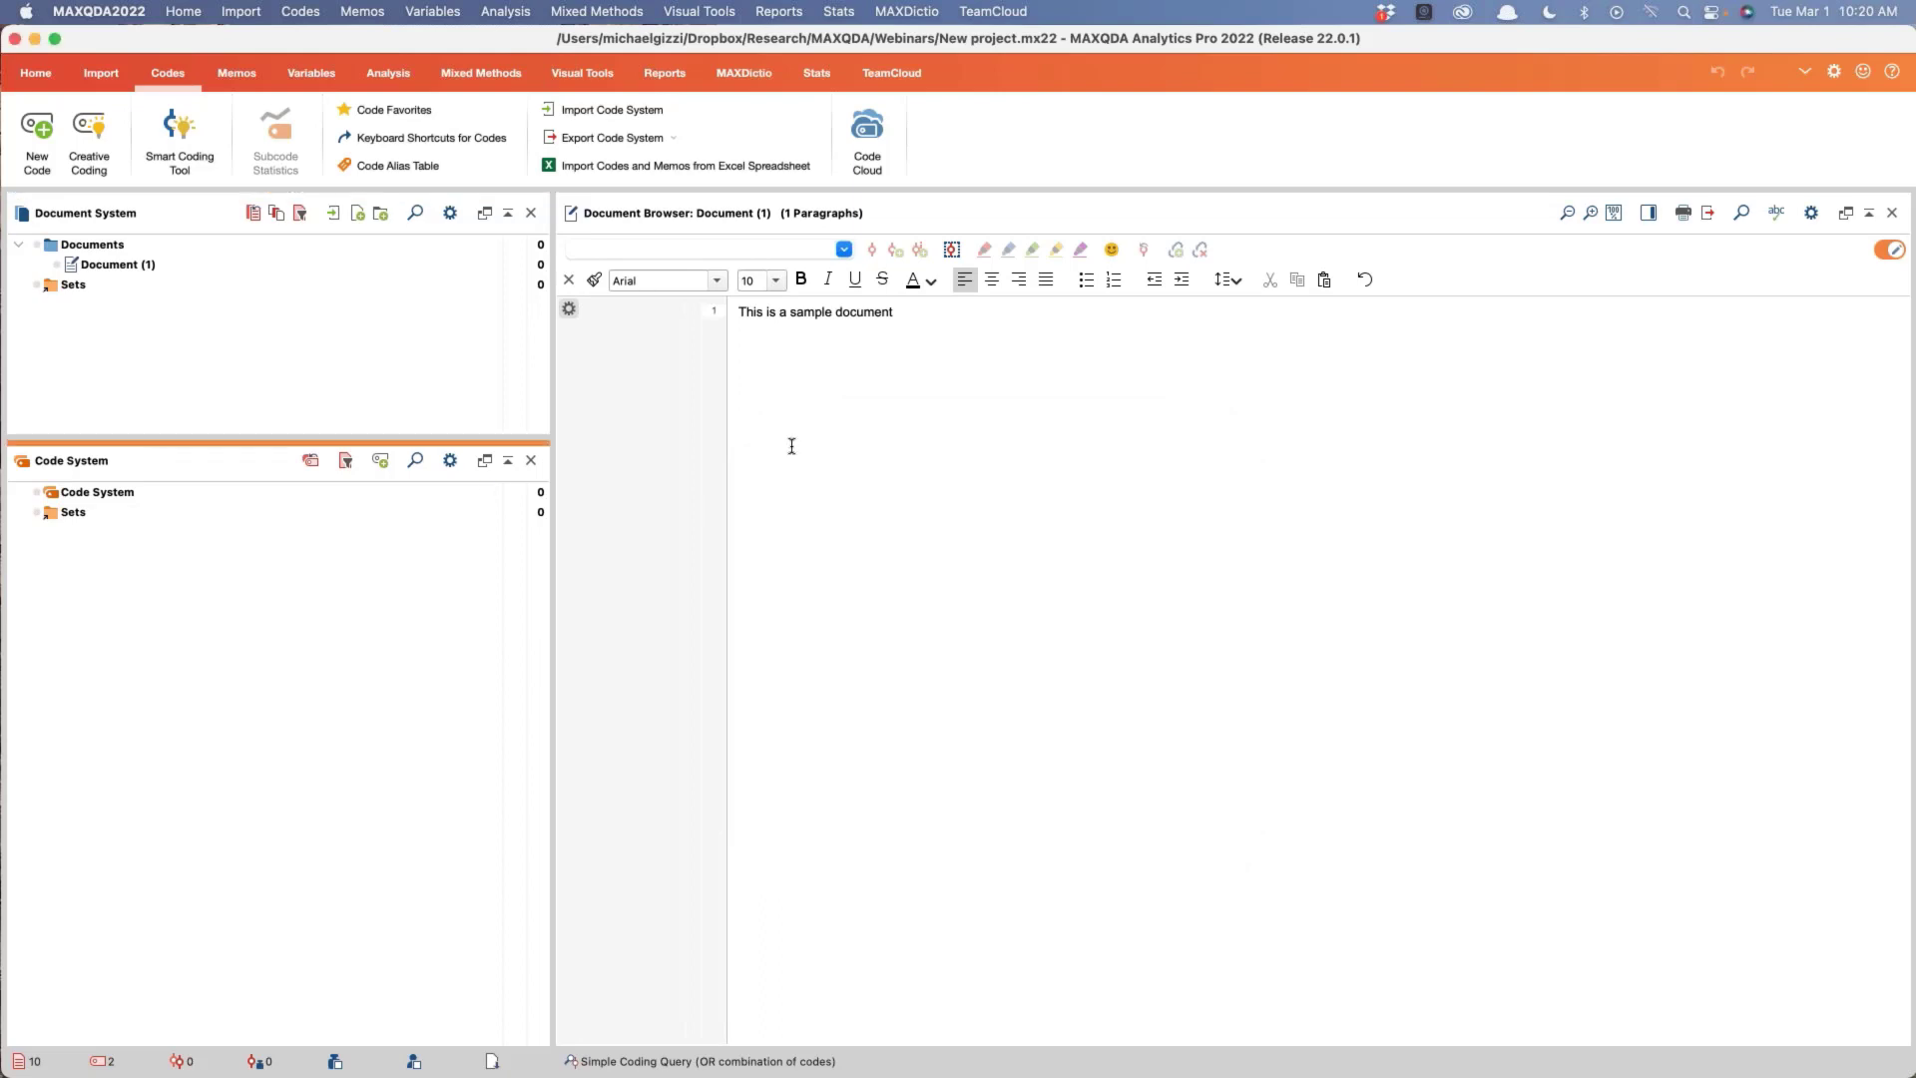
# Step: Create a code named Code 1 with the code memo "sample for webinar" and preview that memo in the Code System
pyautogui.click(382, 466)
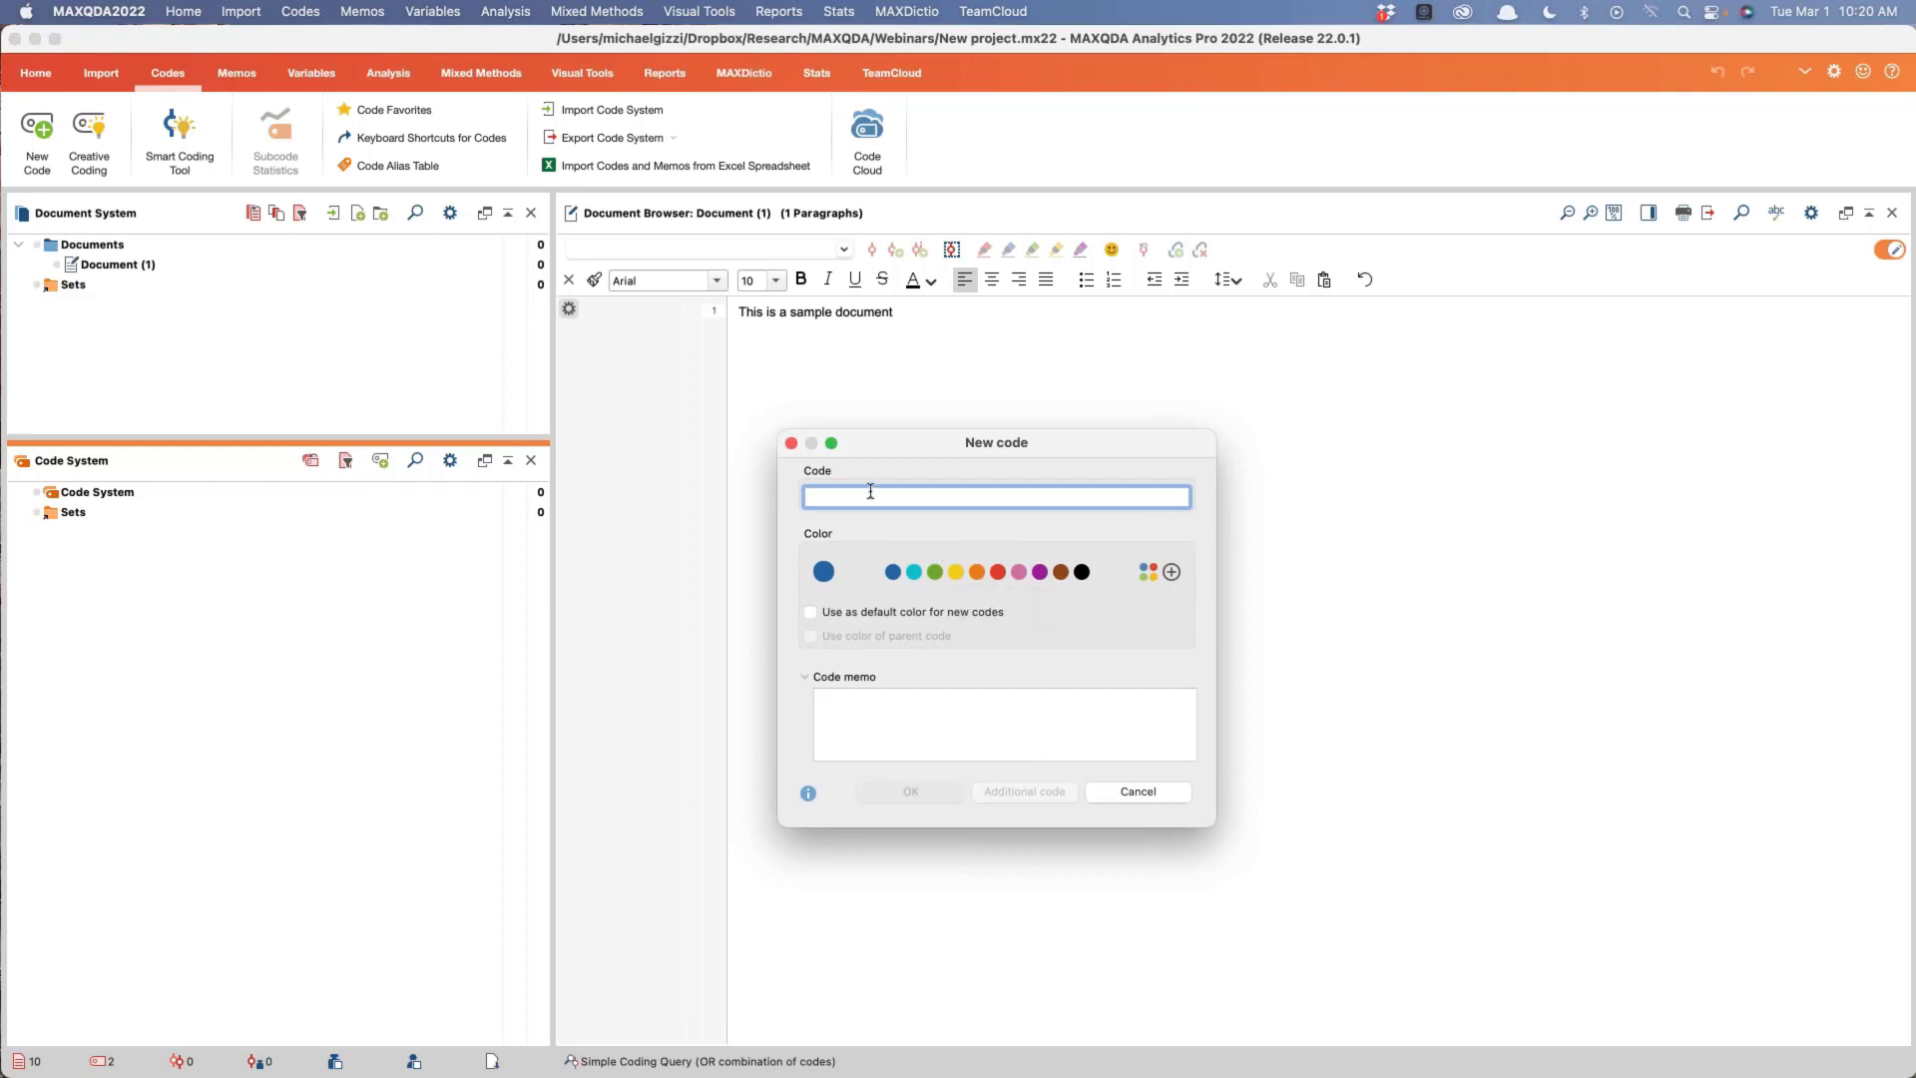
pyautogui.write('Code ')
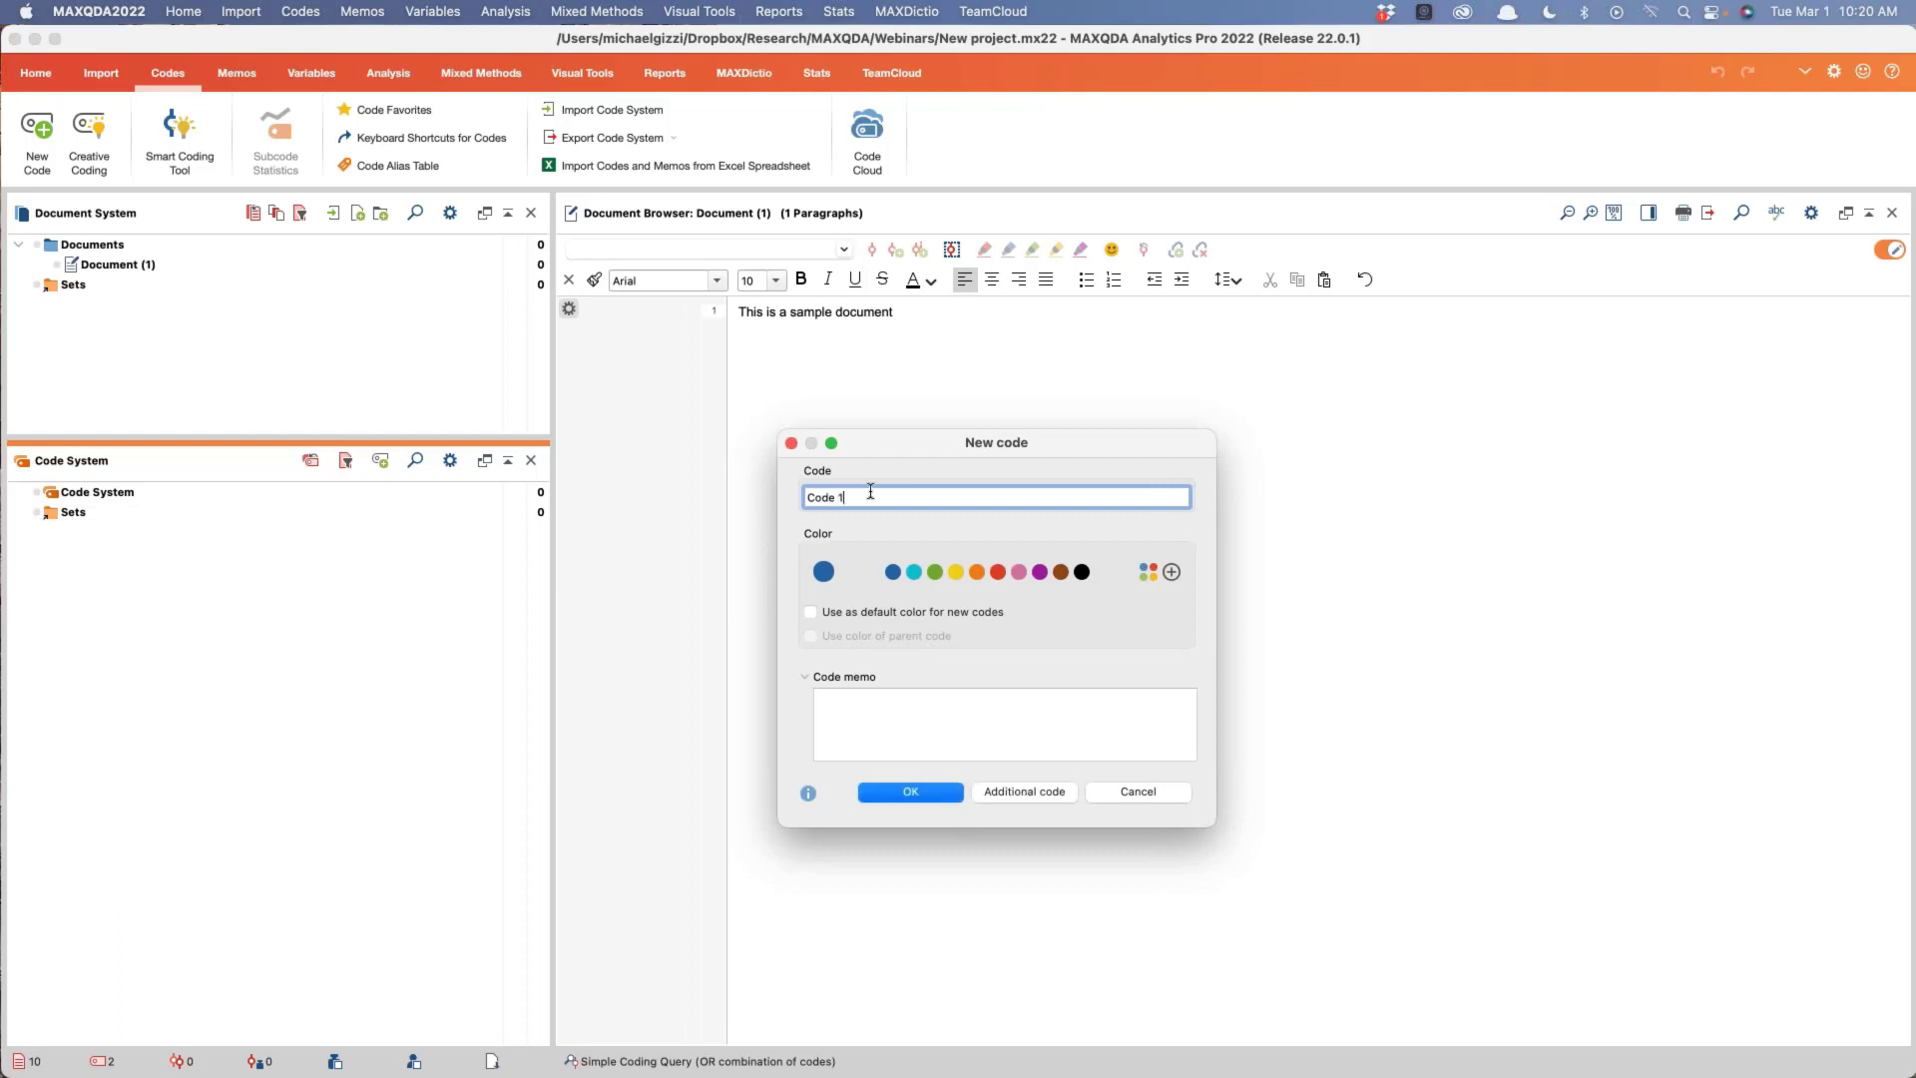
pyautogui.write('1')
pyautogui.click(939, 714)
pyautogui.write('sampl')
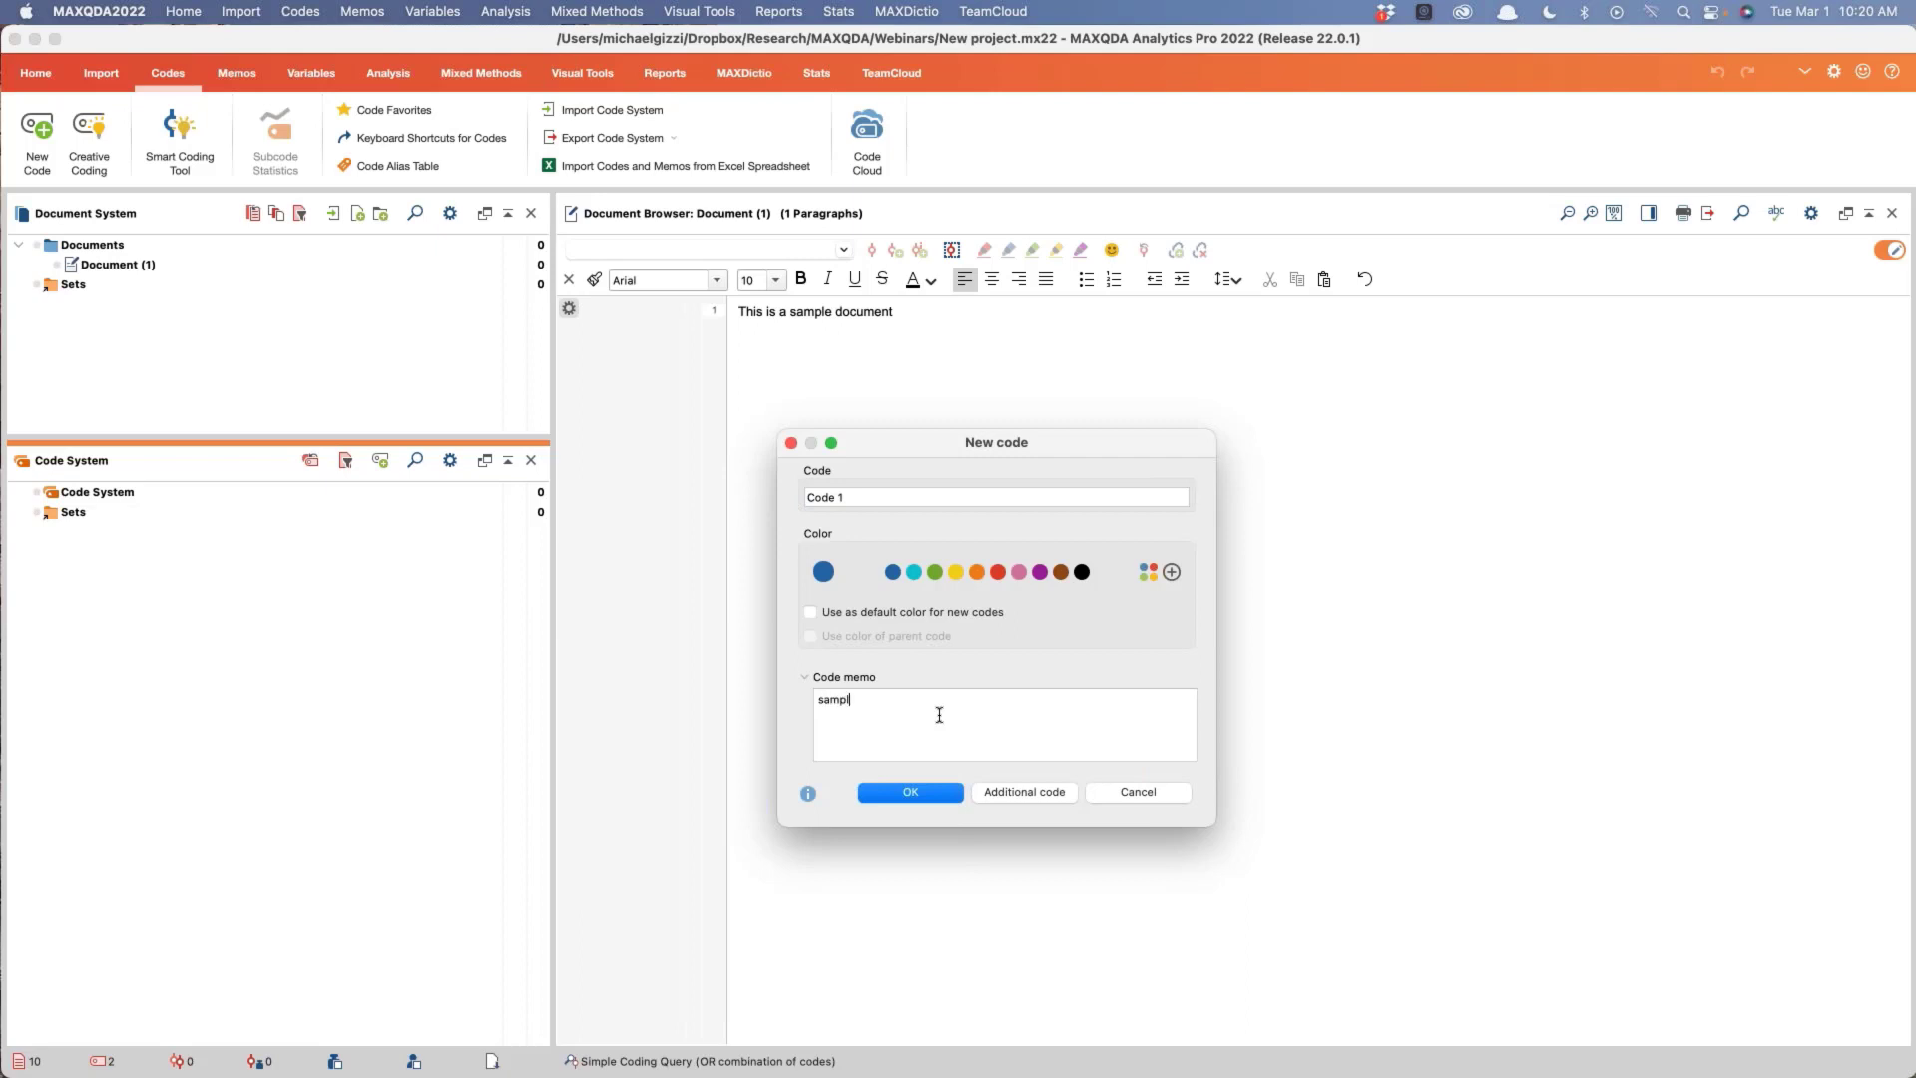
pyautogui.write('e for webinar')
pyautogui.click(925, 793)
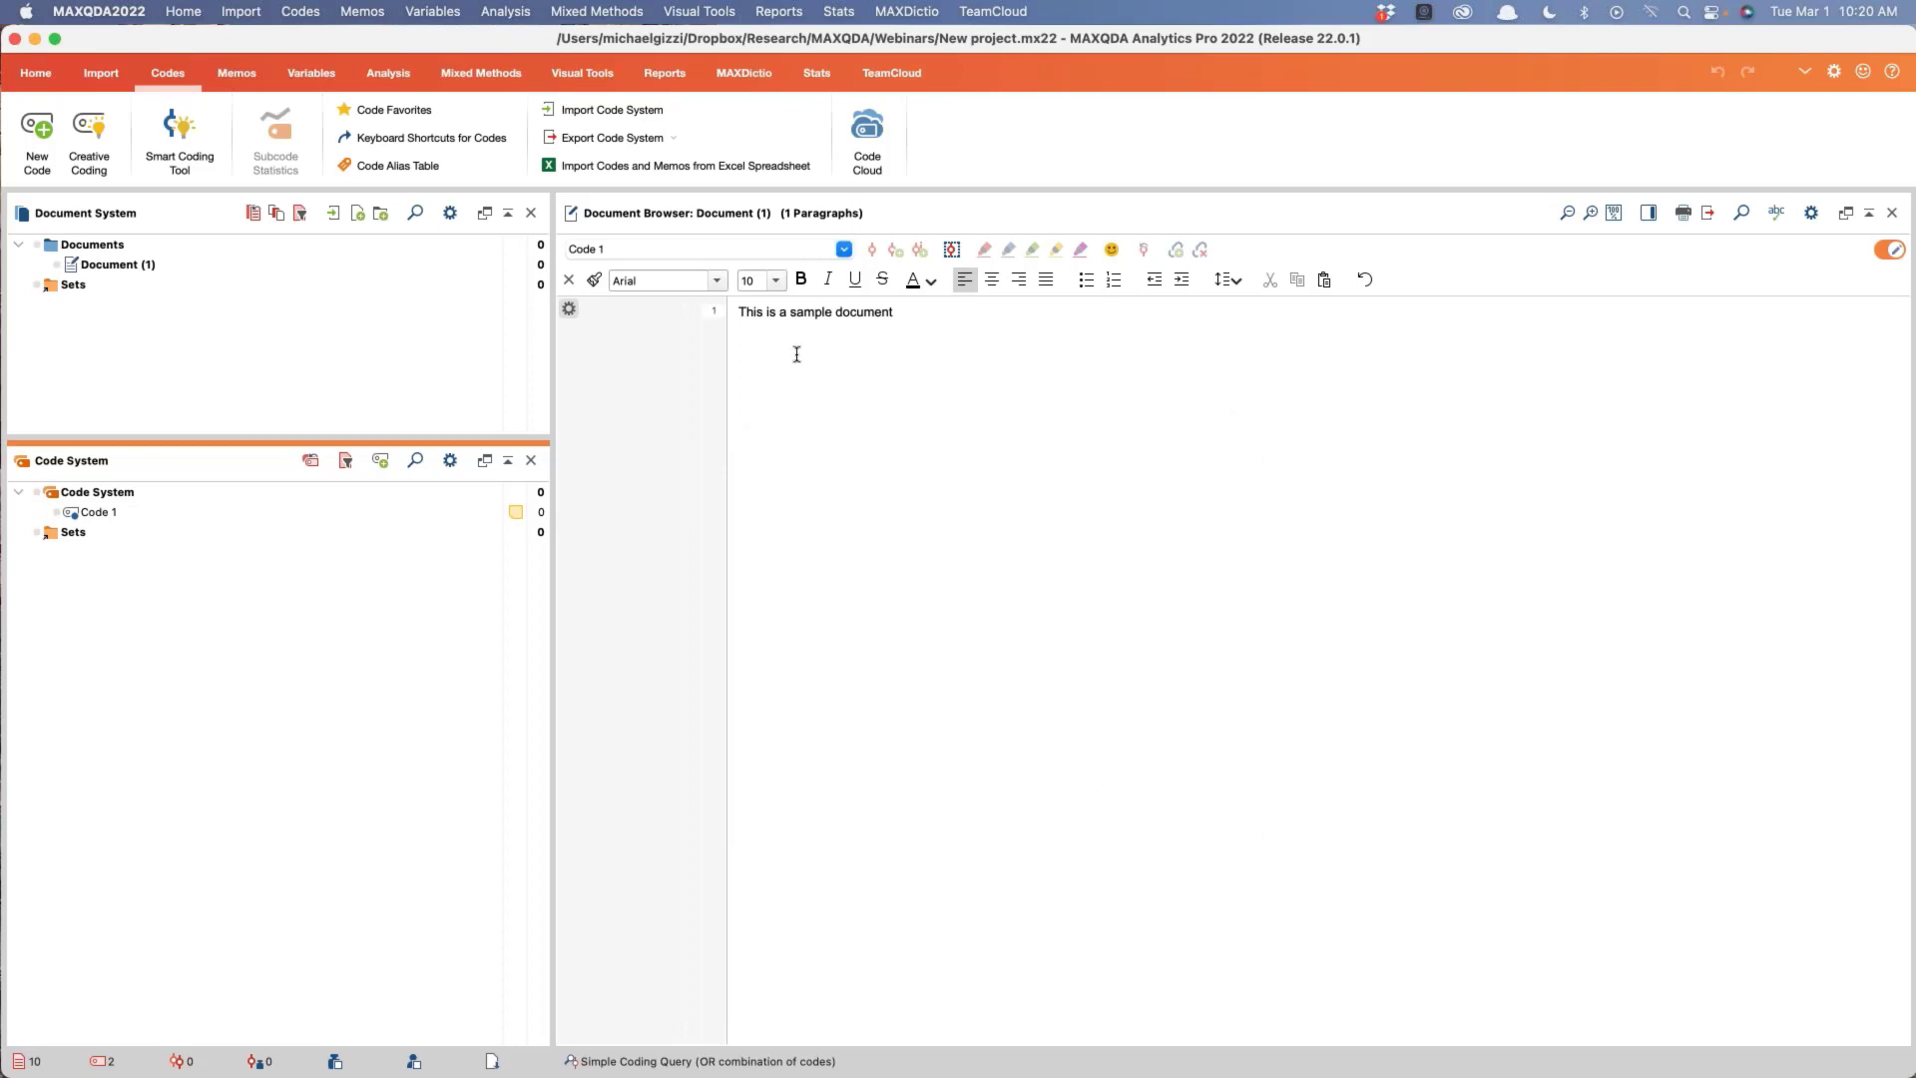
pyautogui.click(99, 516)
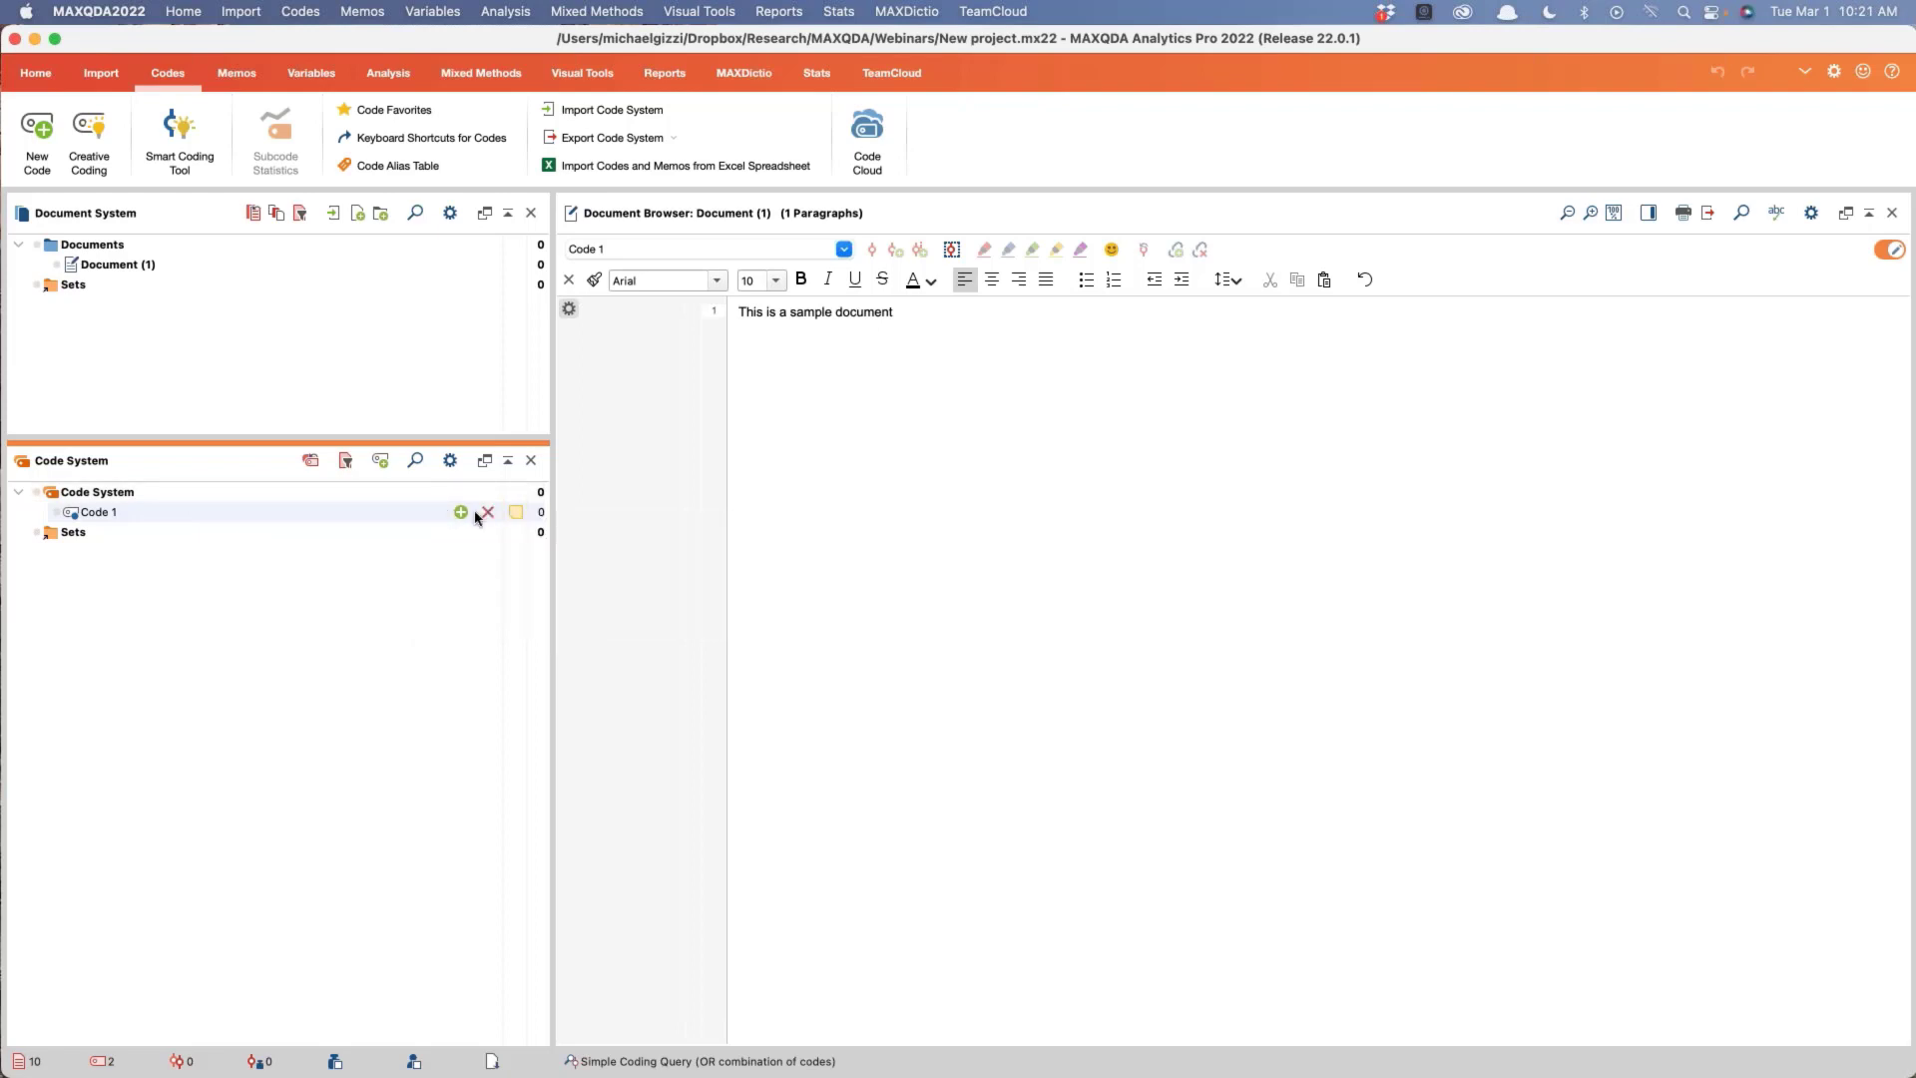
pyautogui.moveTo(516, 513)
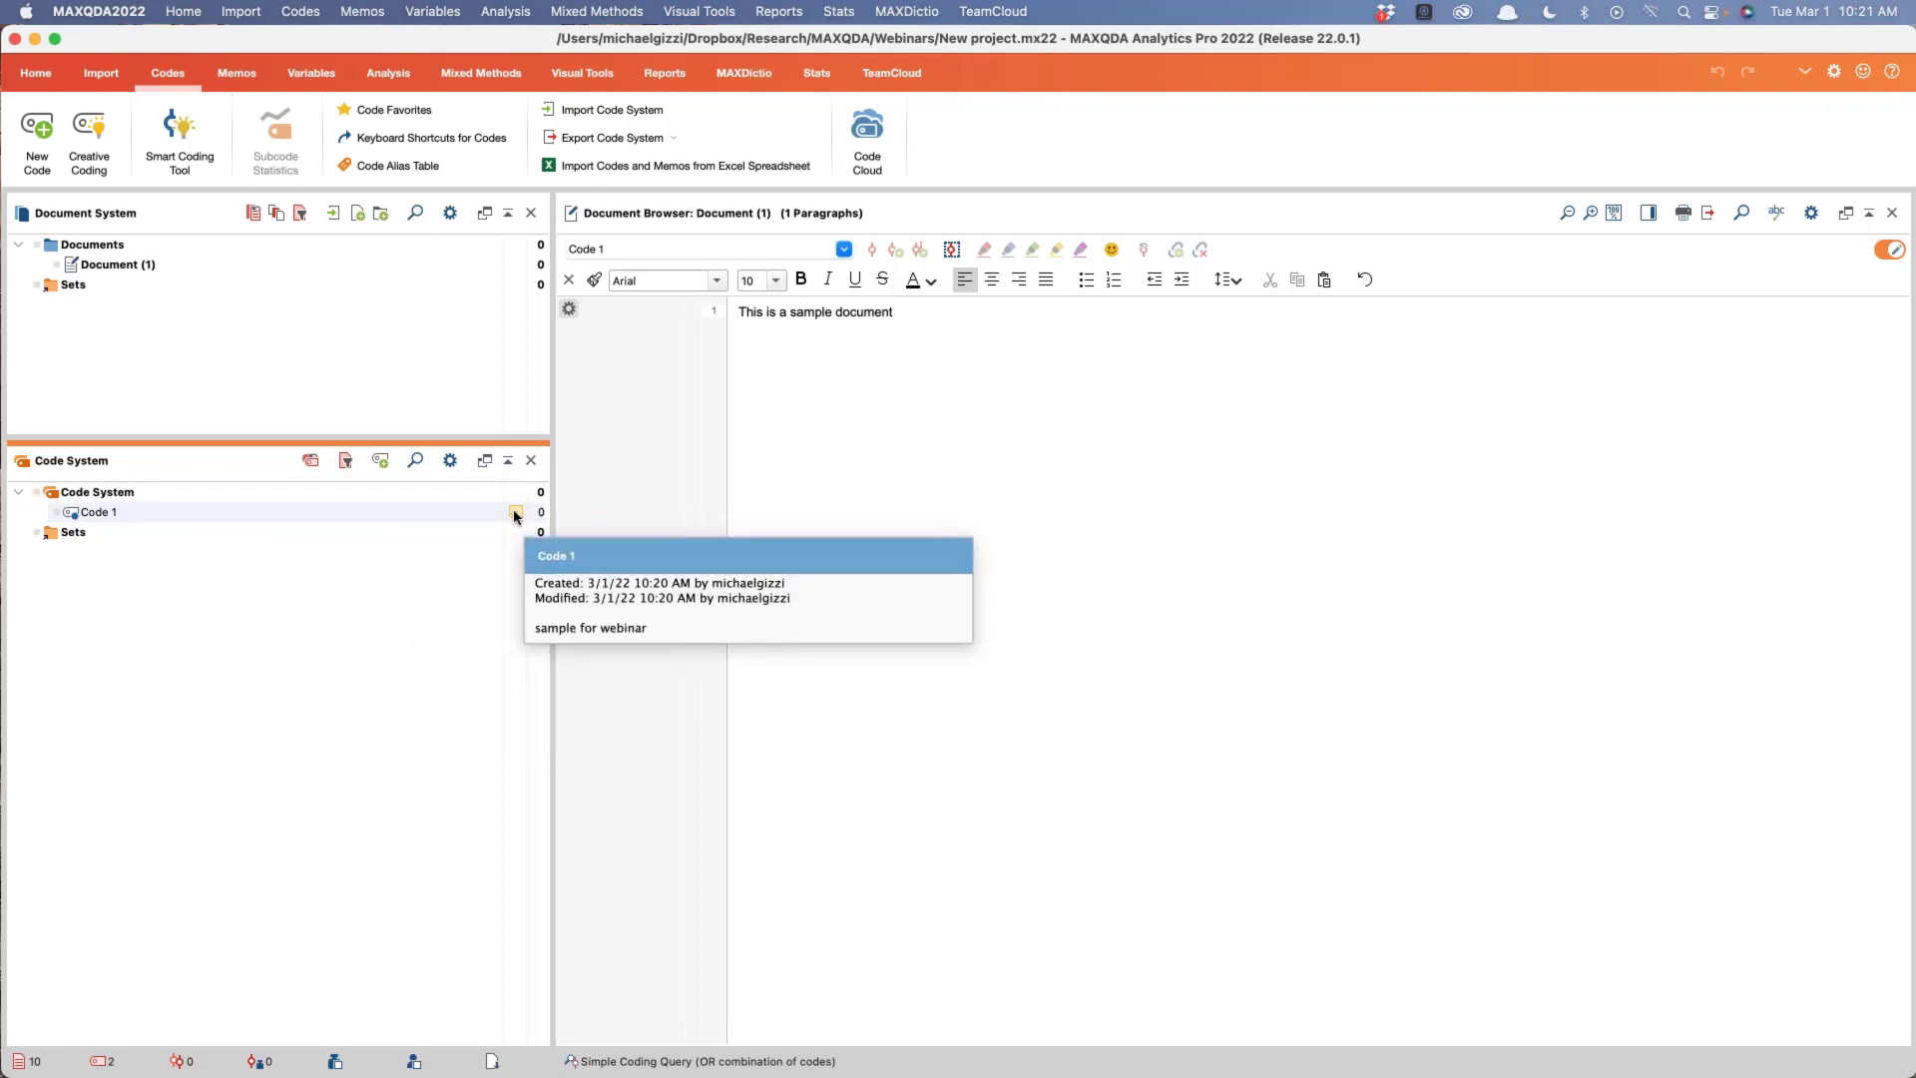
# Step: View the full memo of Code 1, close it, and create a subcode named sub-code 1 under Code 1
pyautogui.doubleClick(515, 512)
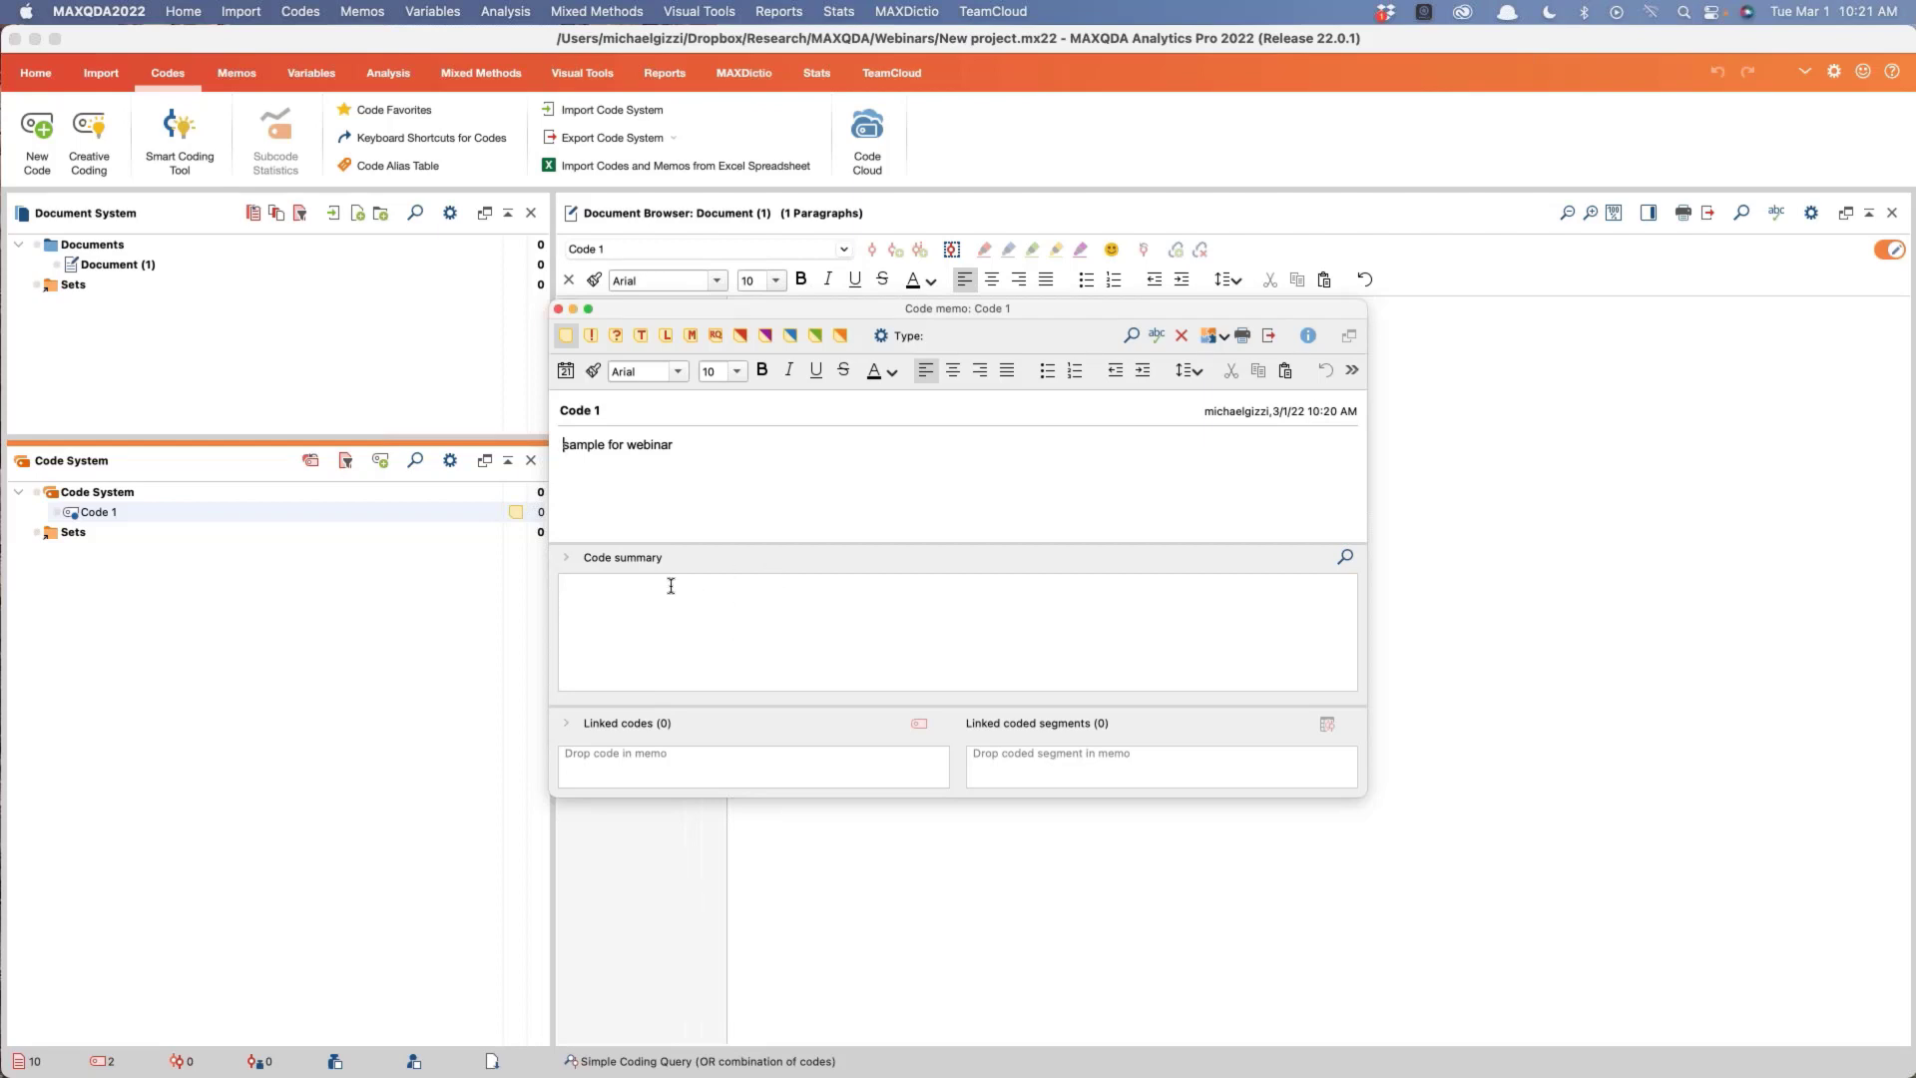
pyautogui.click(557, 309)
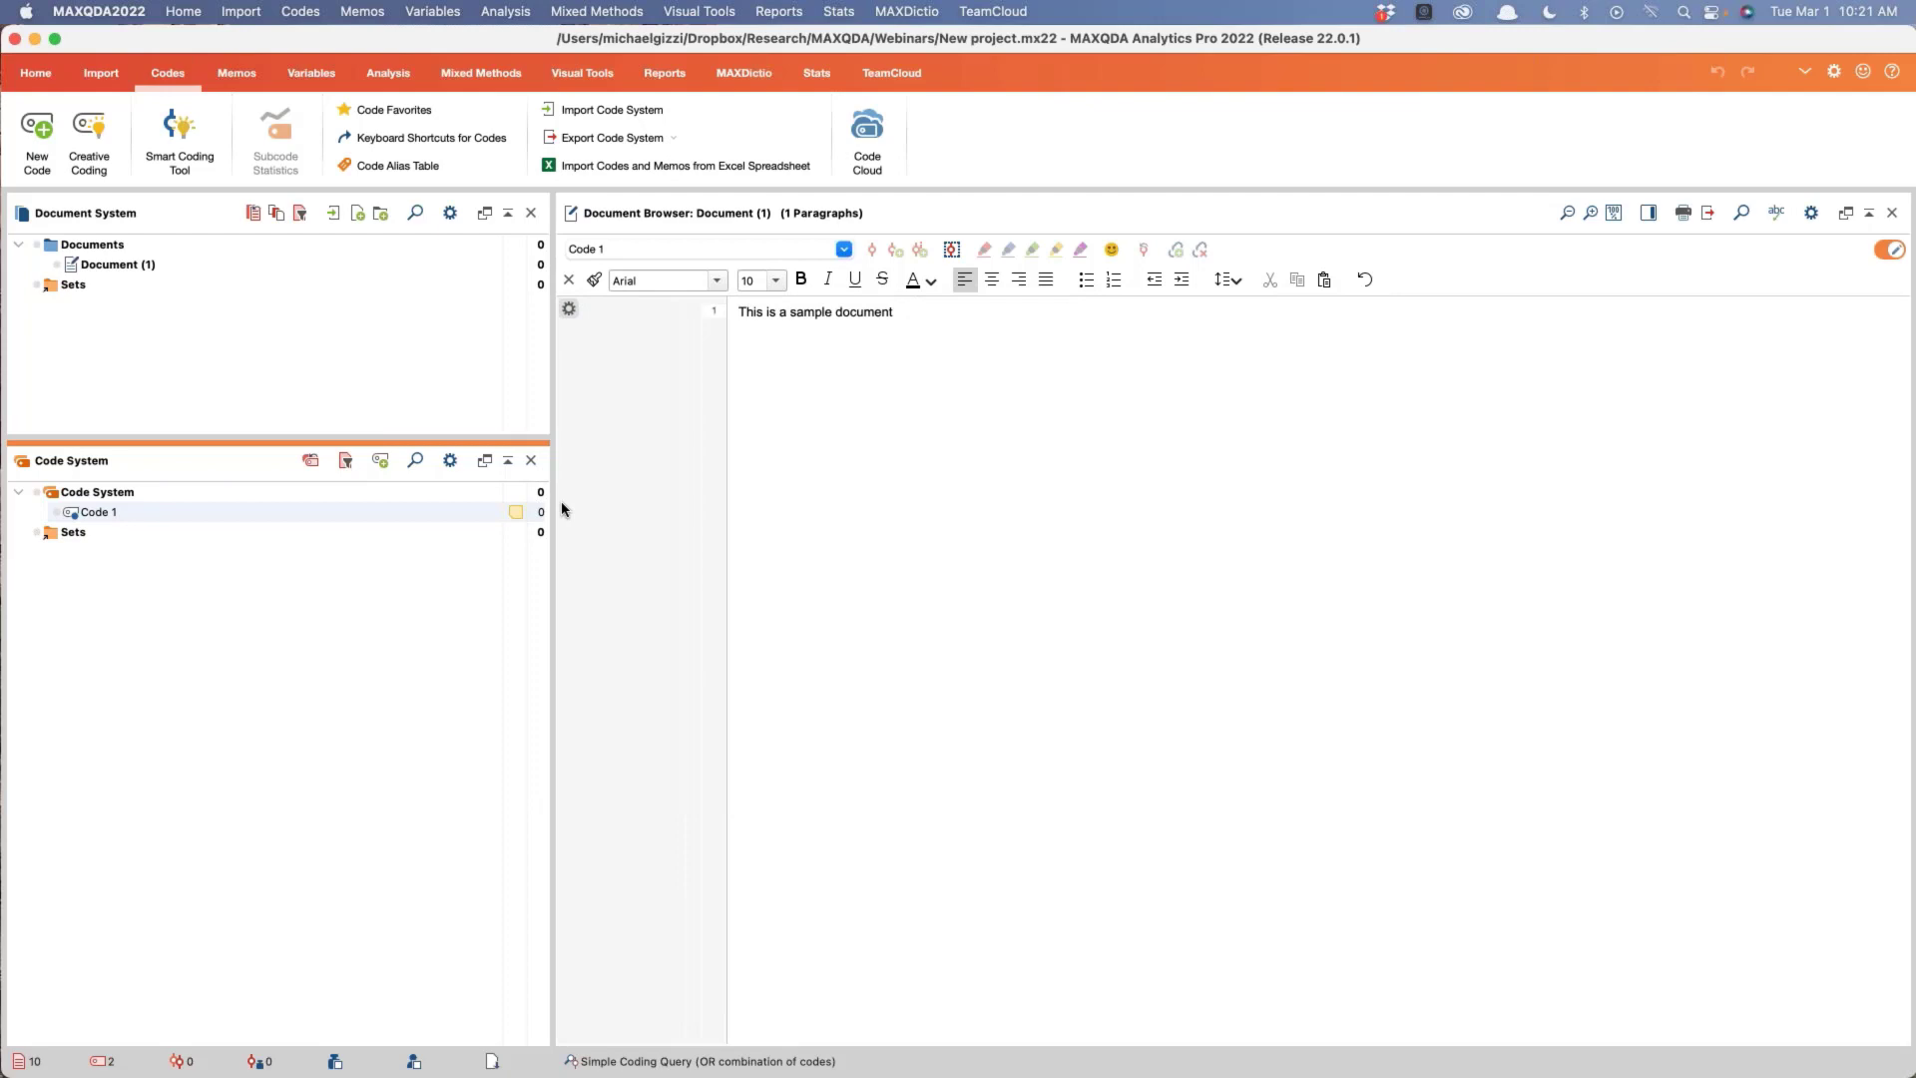
pyautogui.moveTo(262, 514)
pyautogui.click(461, 513)
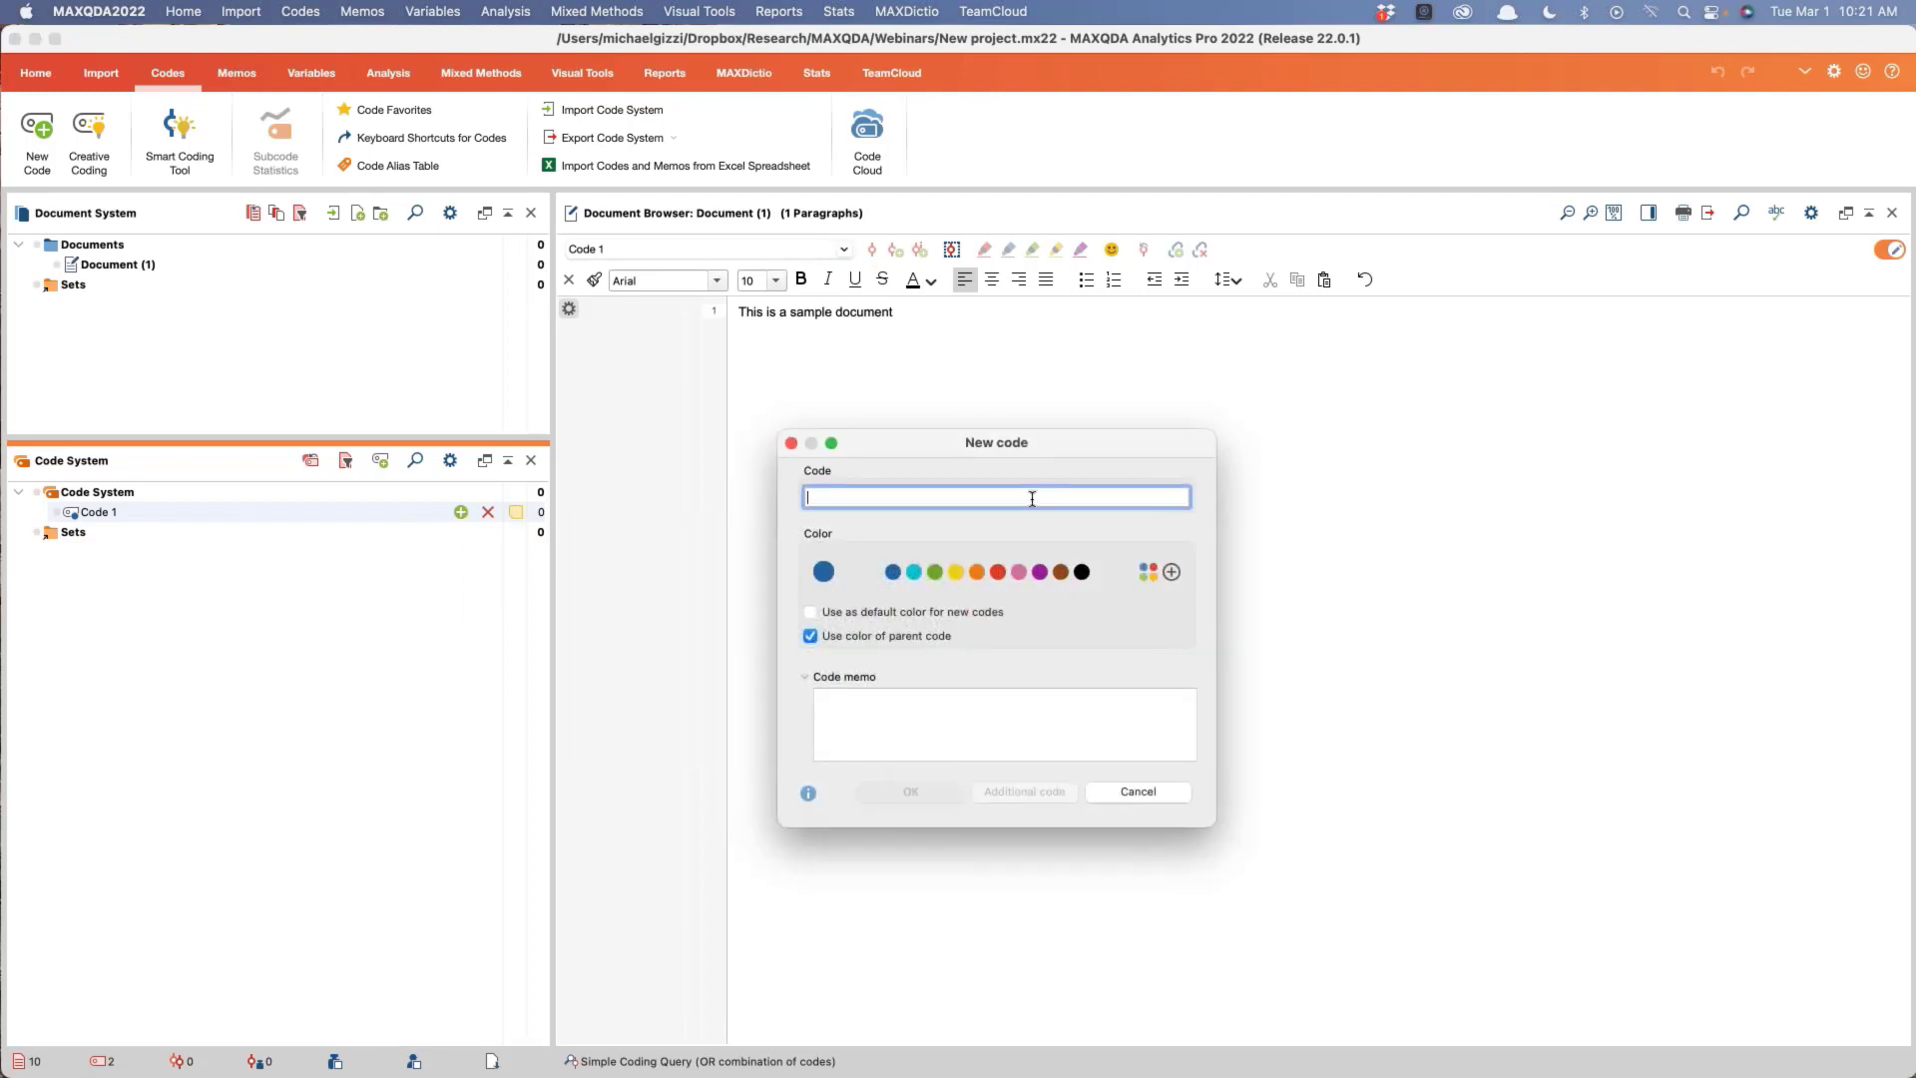
pyautogui.write('sub-code 1')
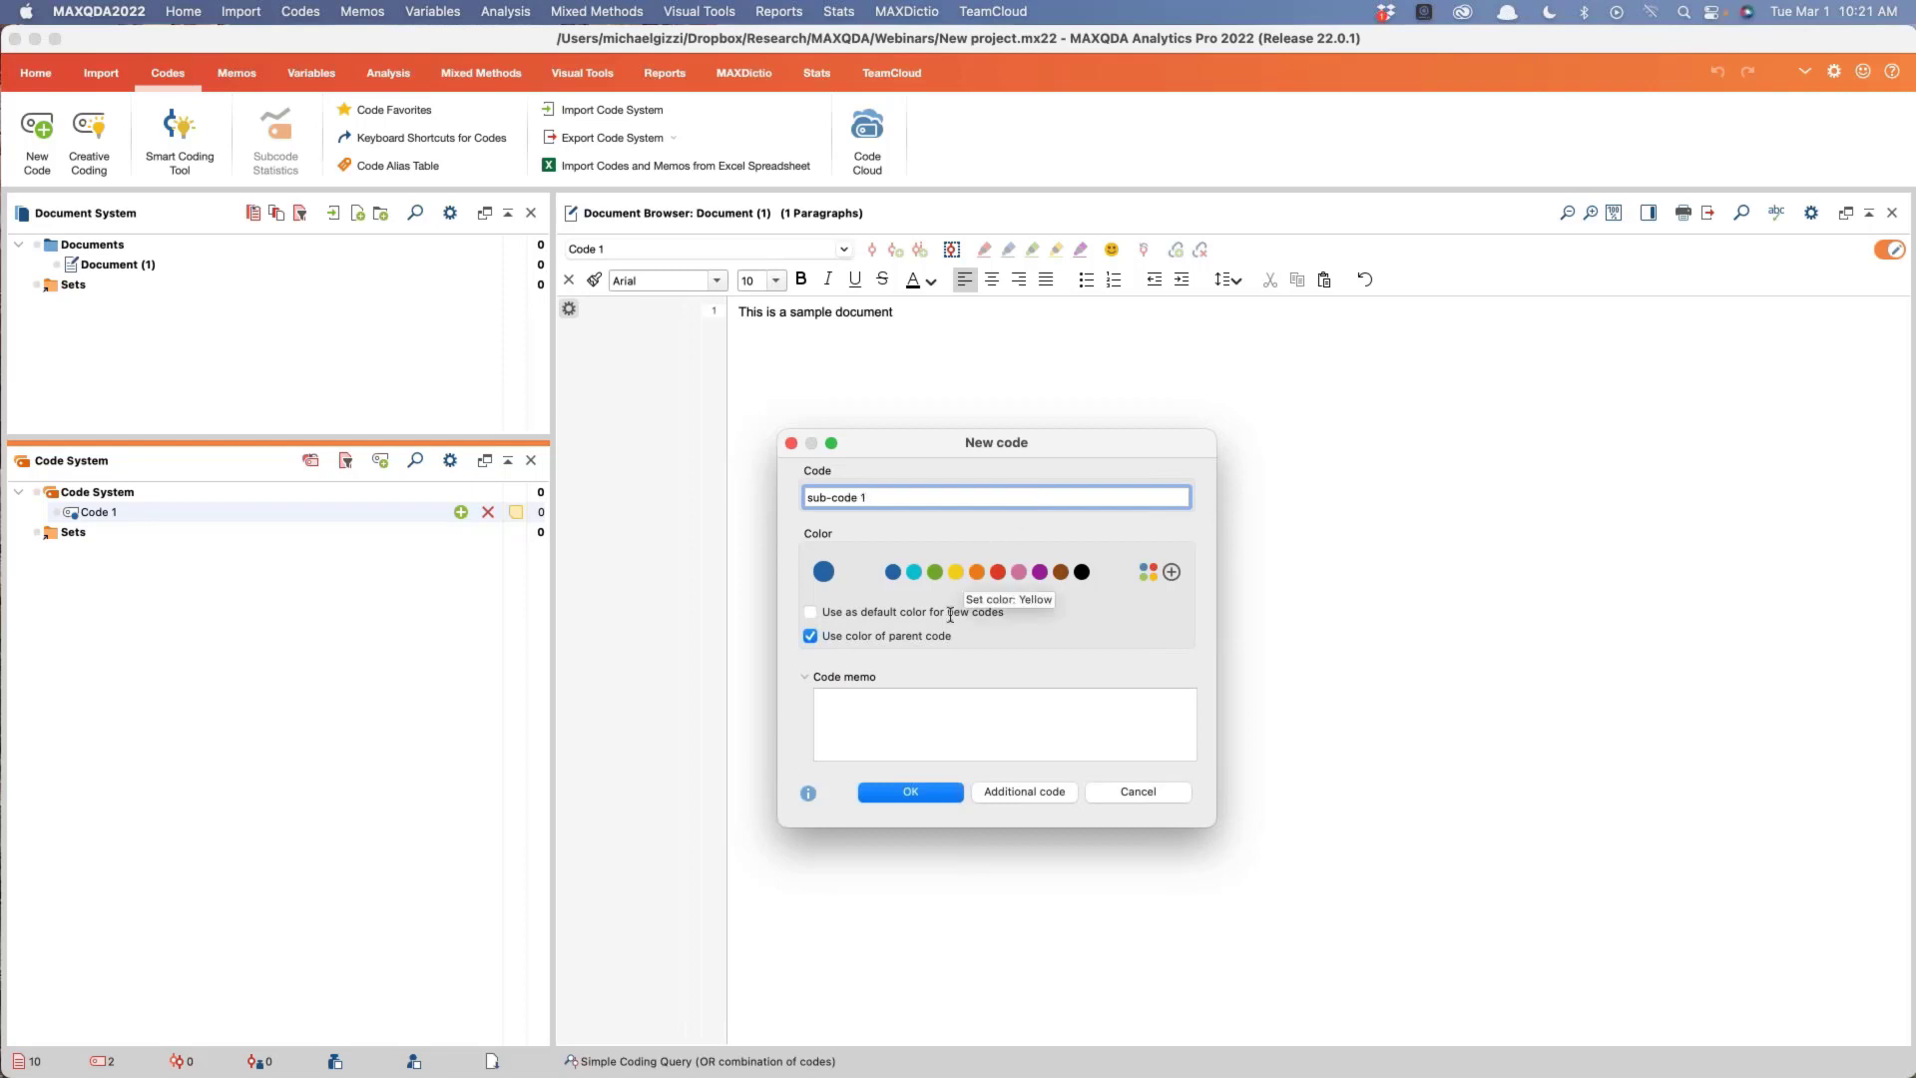
pyautogui.press('Return')
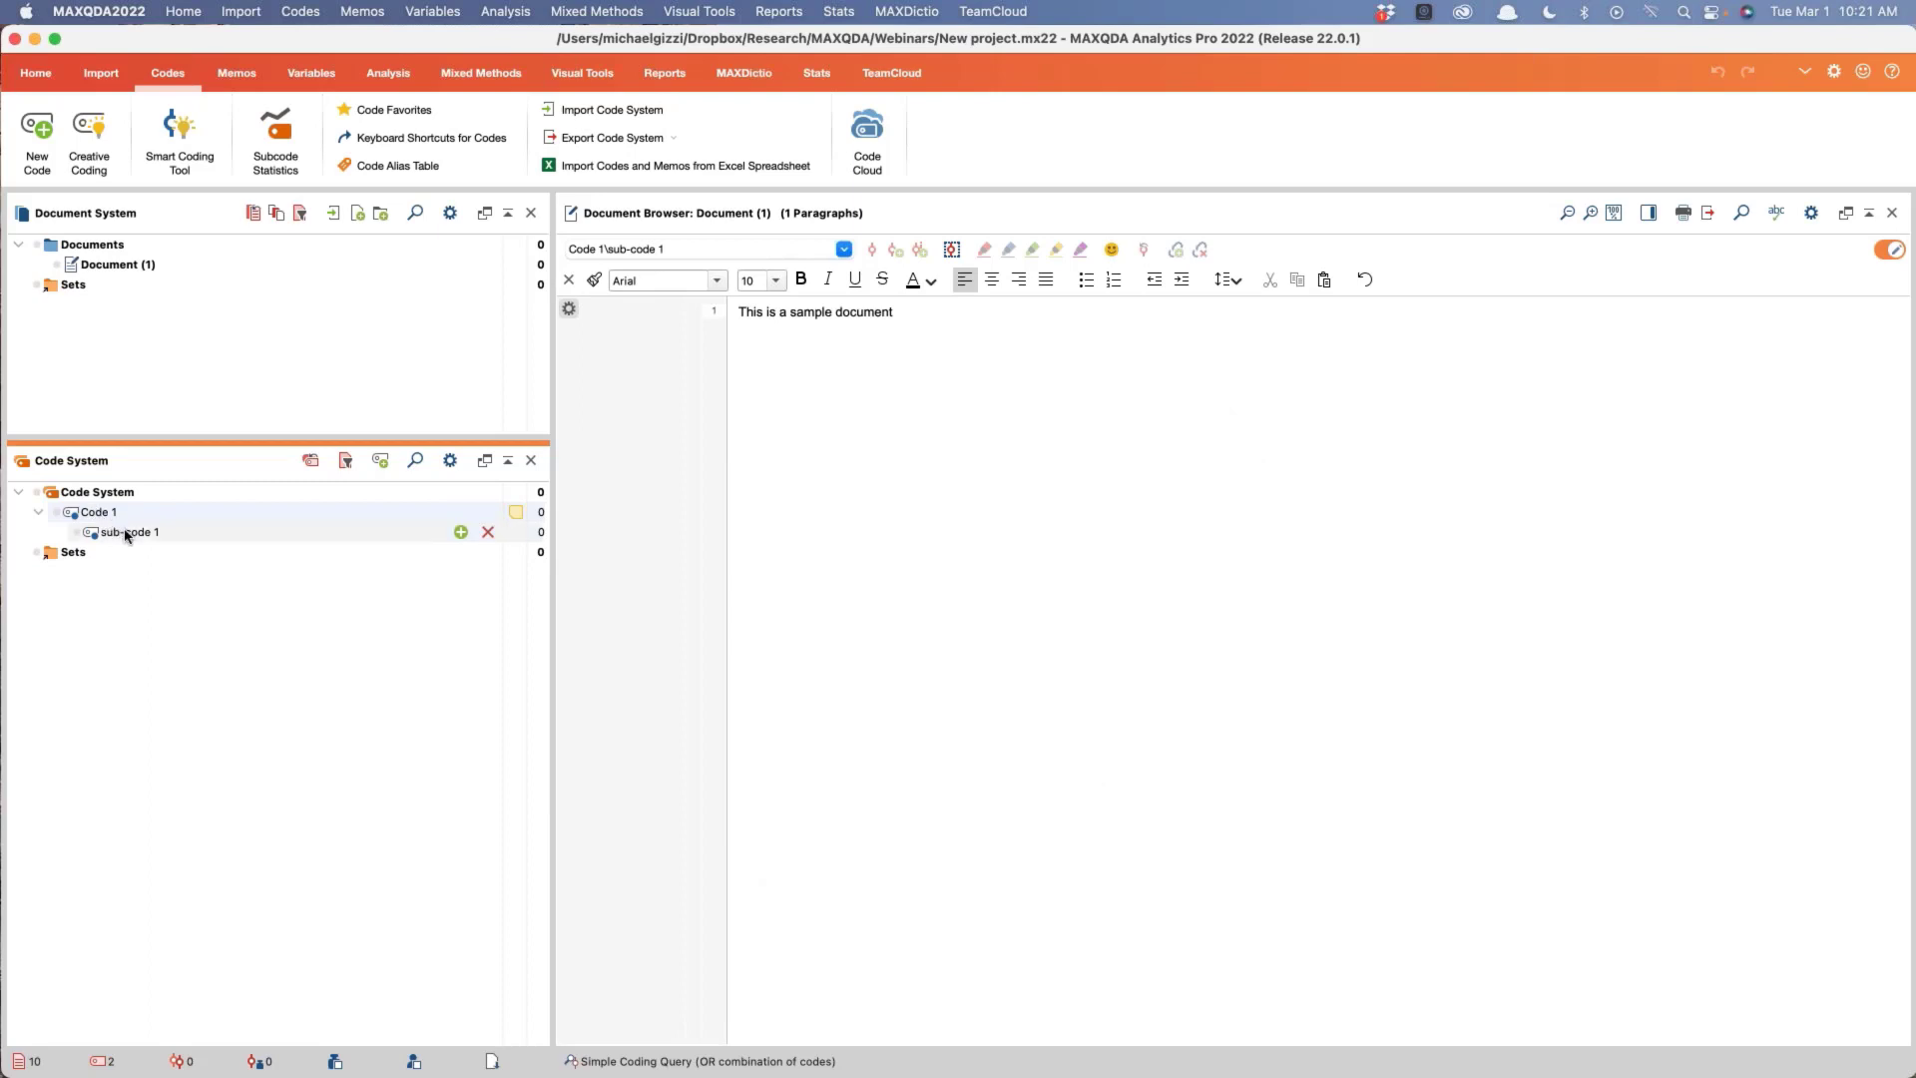
# Step: Create a subcode named sub-code 2 beneath sub-code 1
pyautogui.click(461, 533)
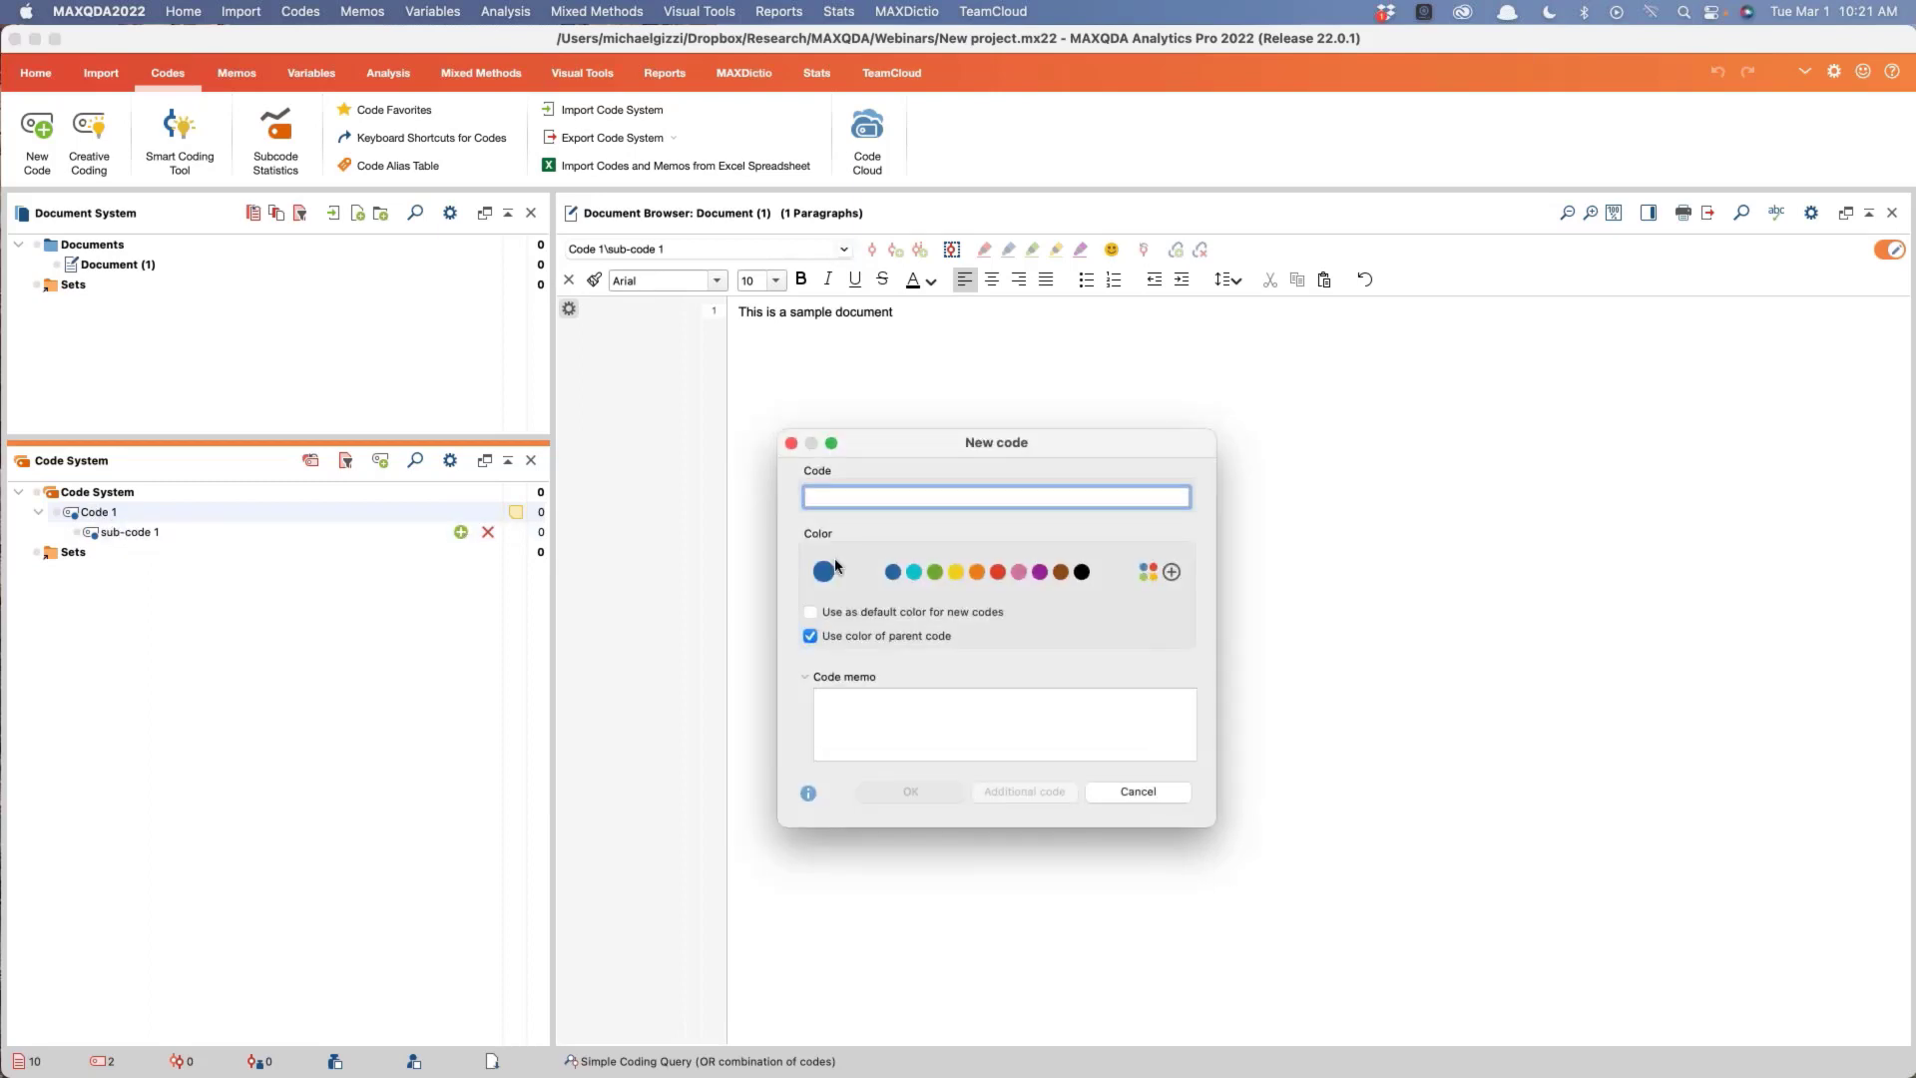
pyautogui.write('sub-cdoe')
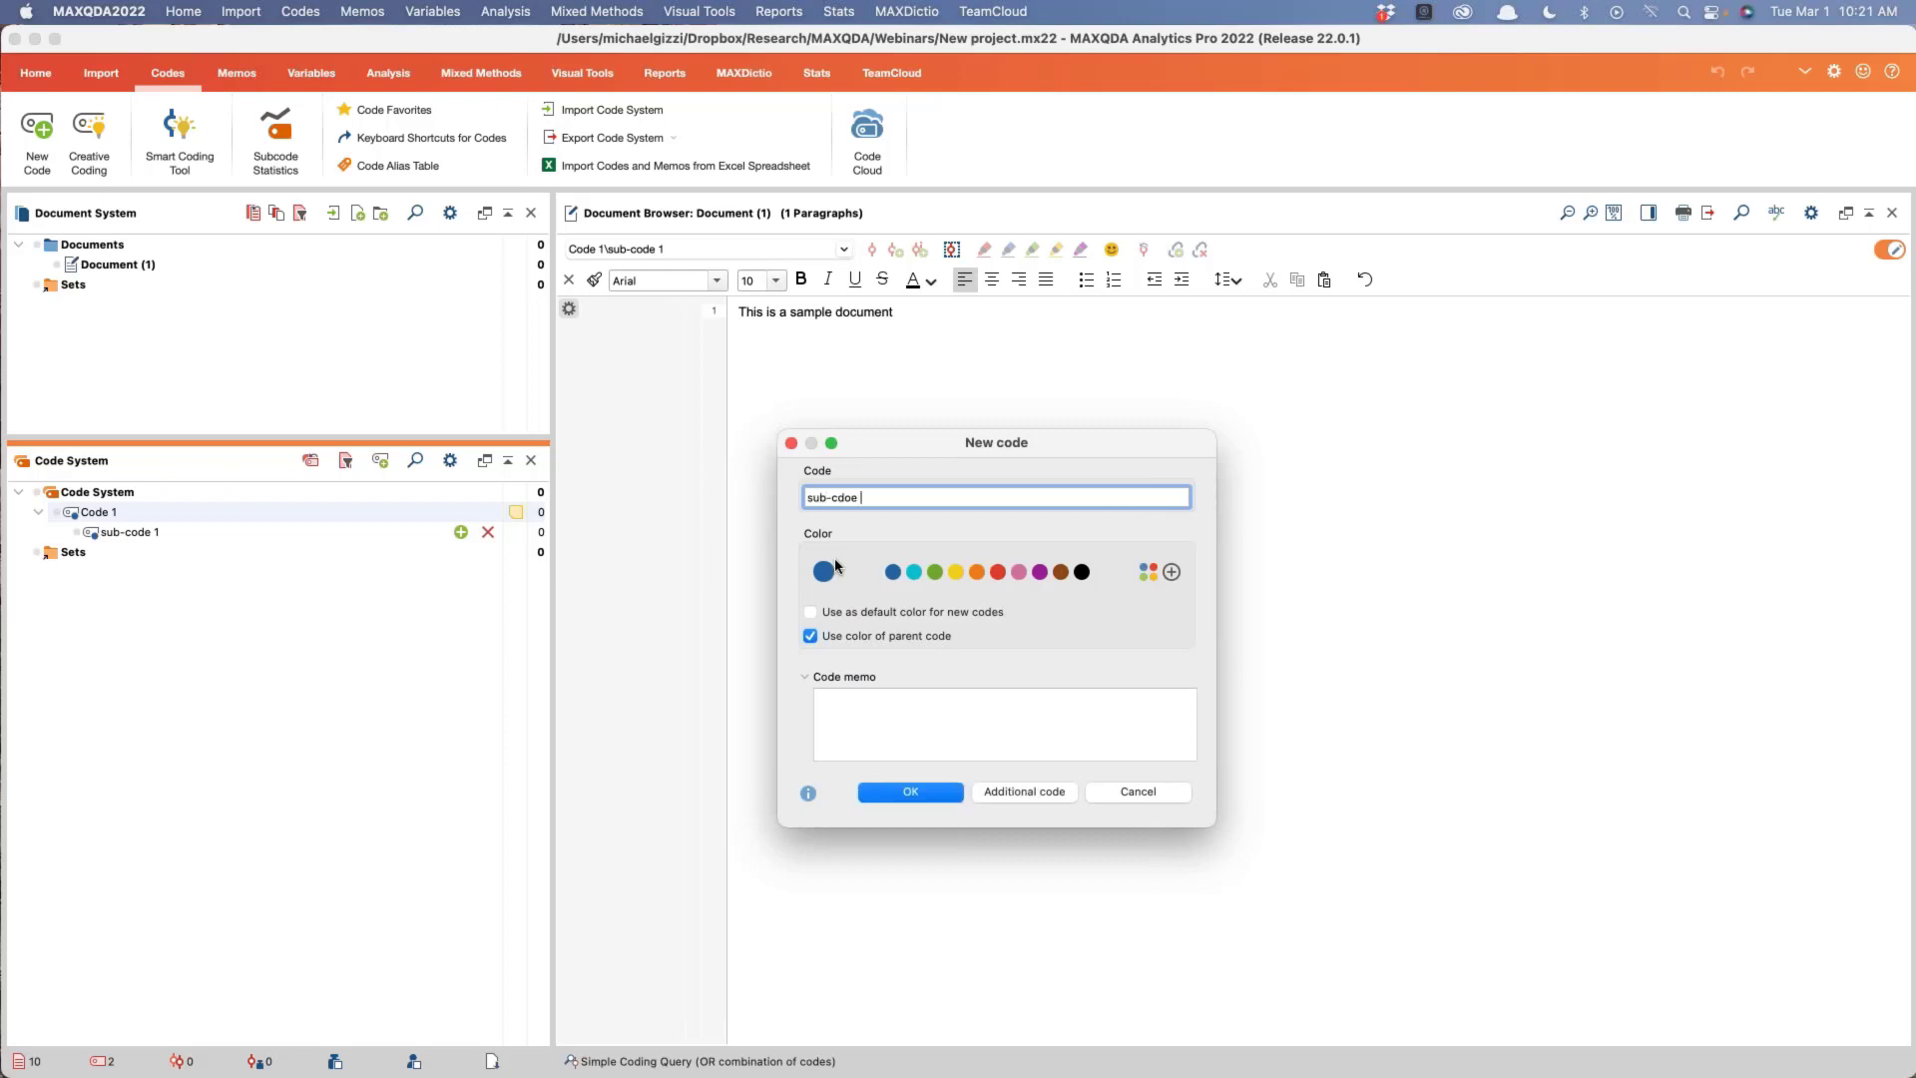
pyautogui.press('BackSpace')
pyautogui.press('BackSpace')
pyautogui.write('ode 2')
pyautogui.press('Return')
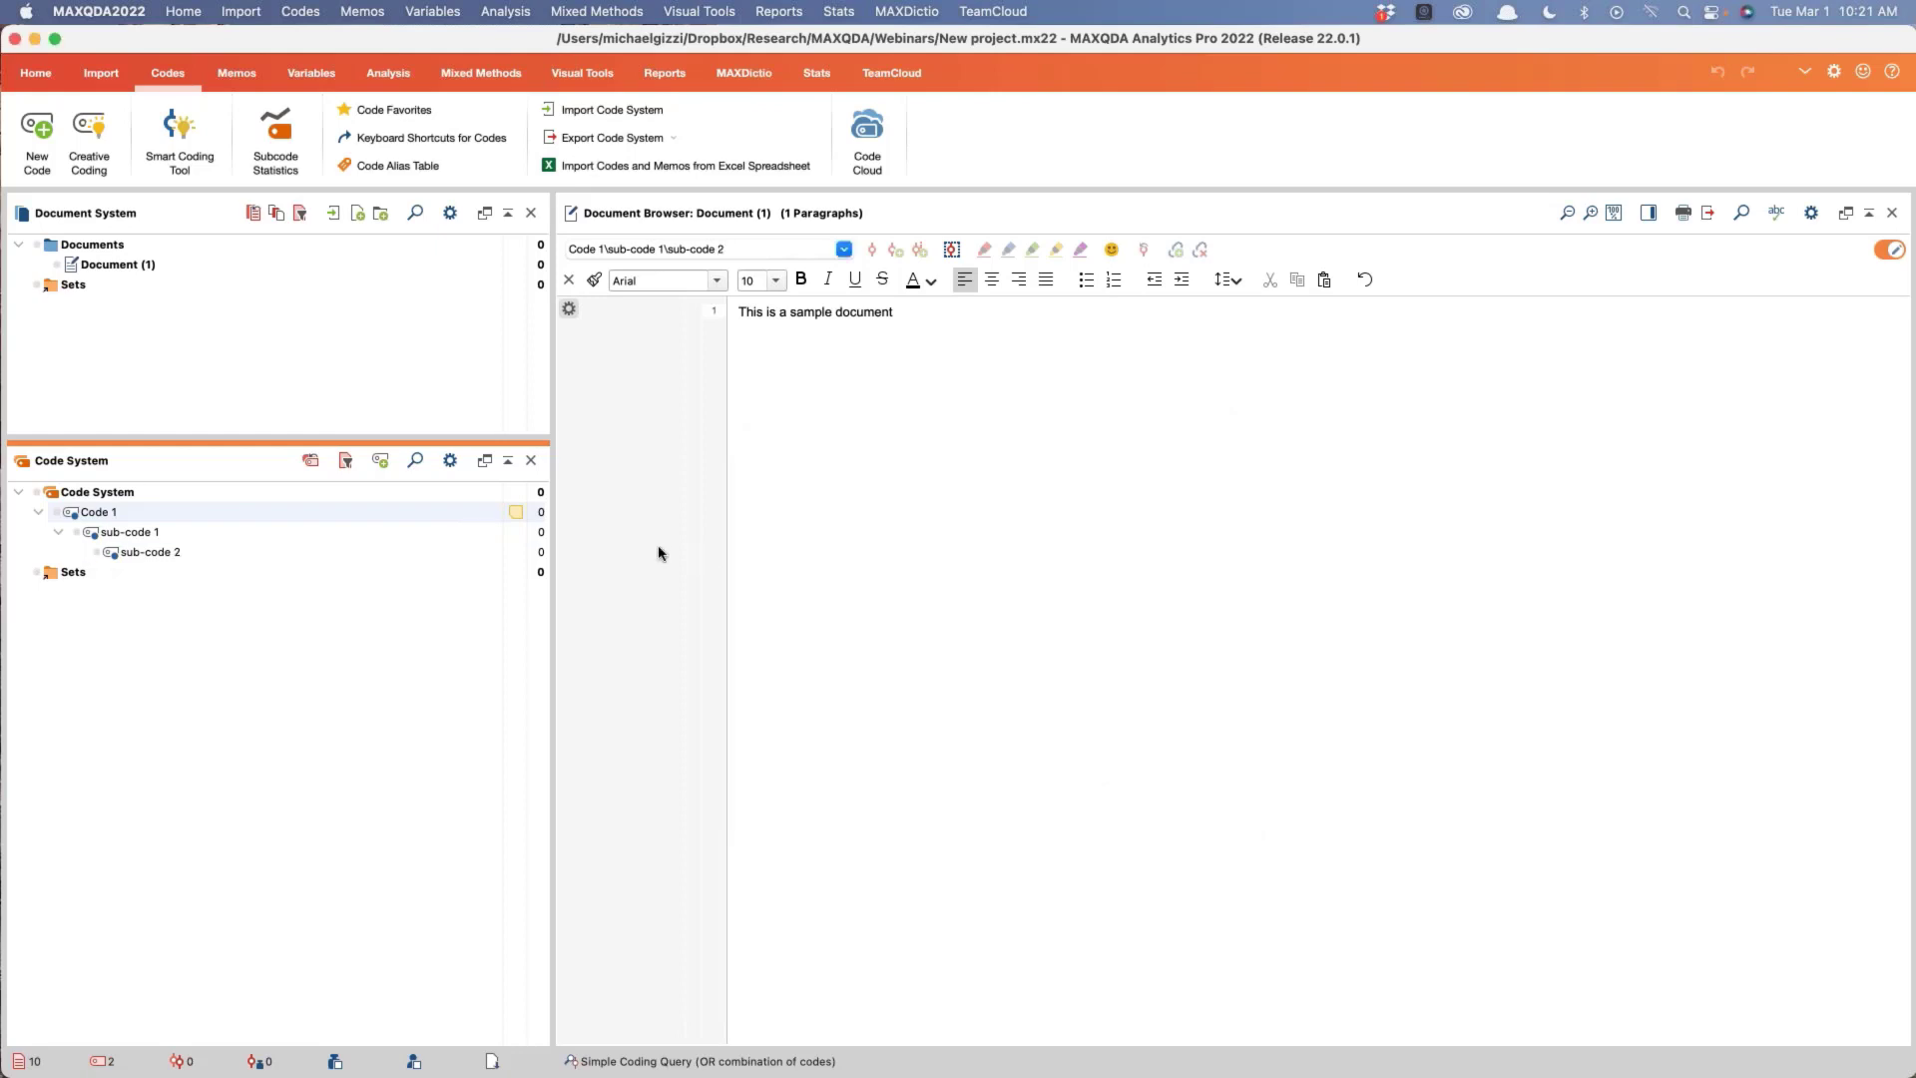
# Step: Create a subcode named code 3 beneath sub-code 2 and another named code 4 beneath code 3
pyautogui.click(172, 553)
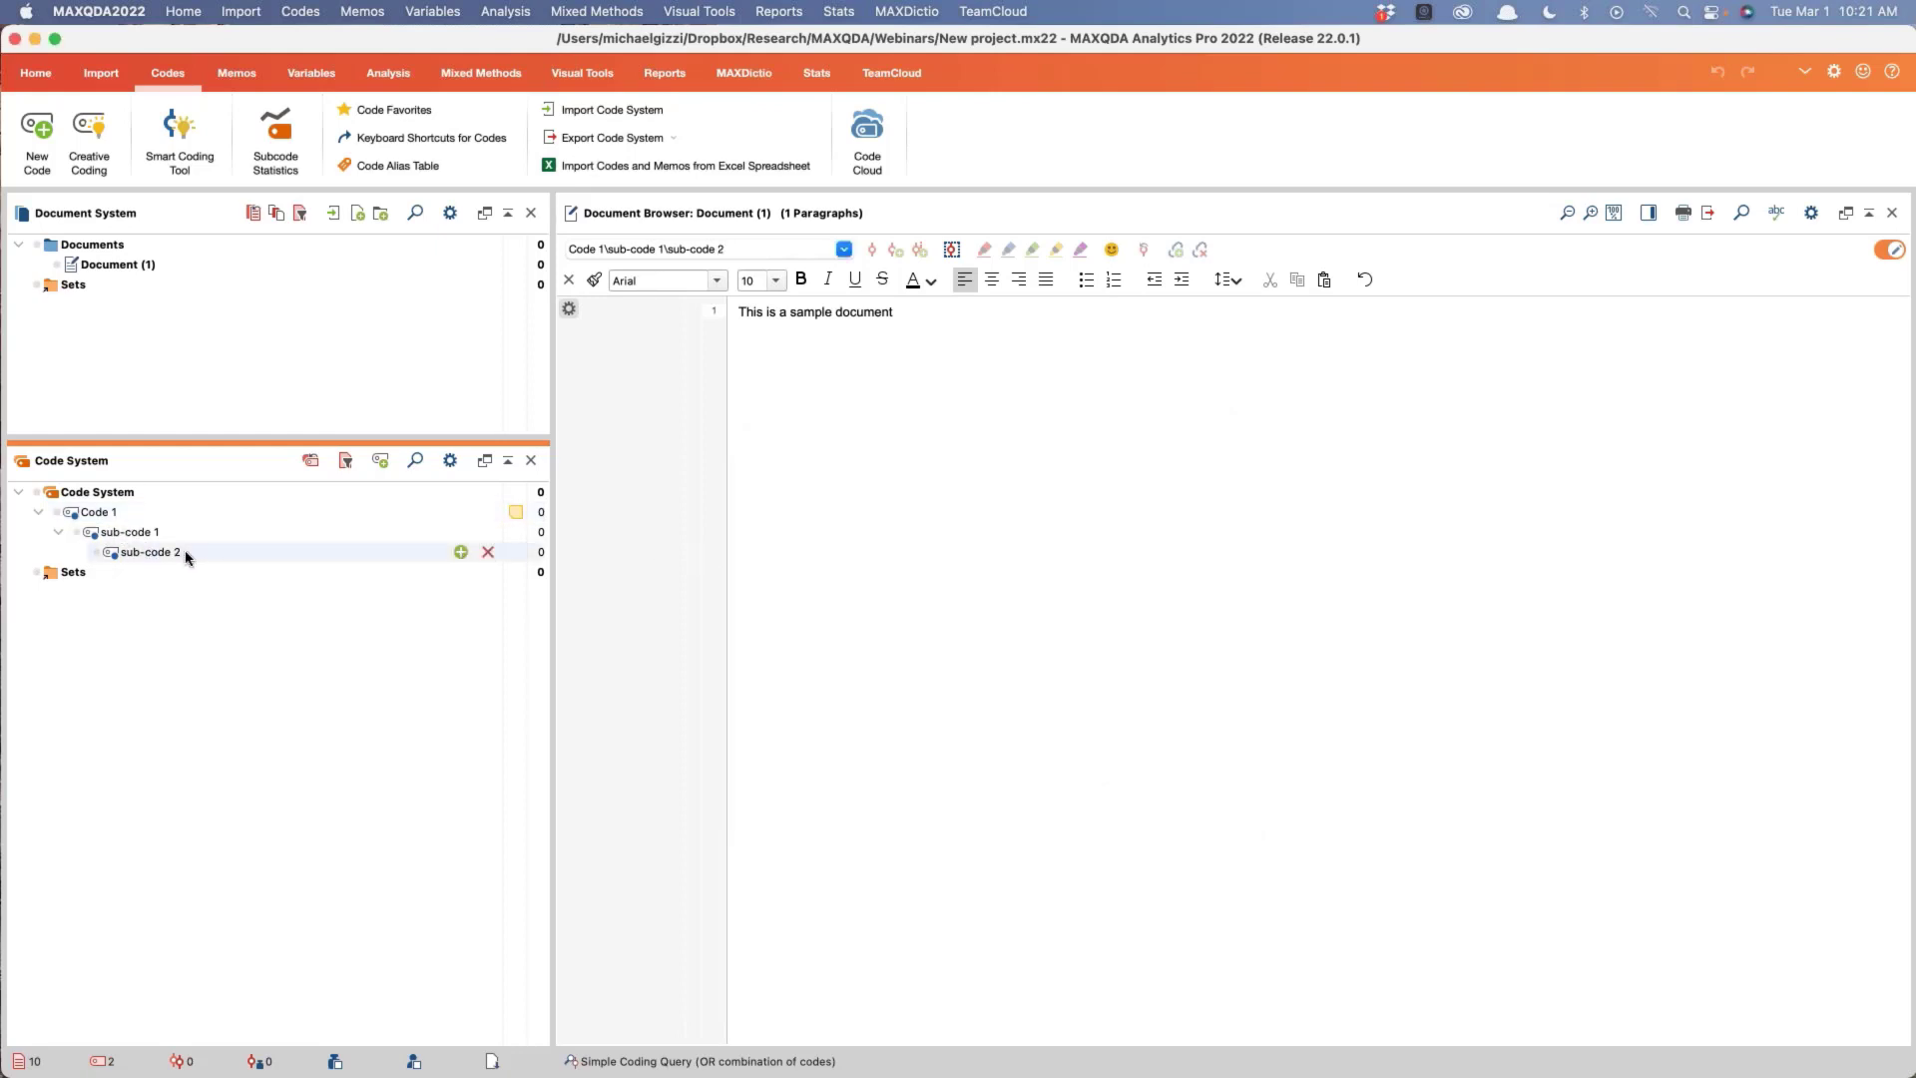
pyautogui.click(461, 552)
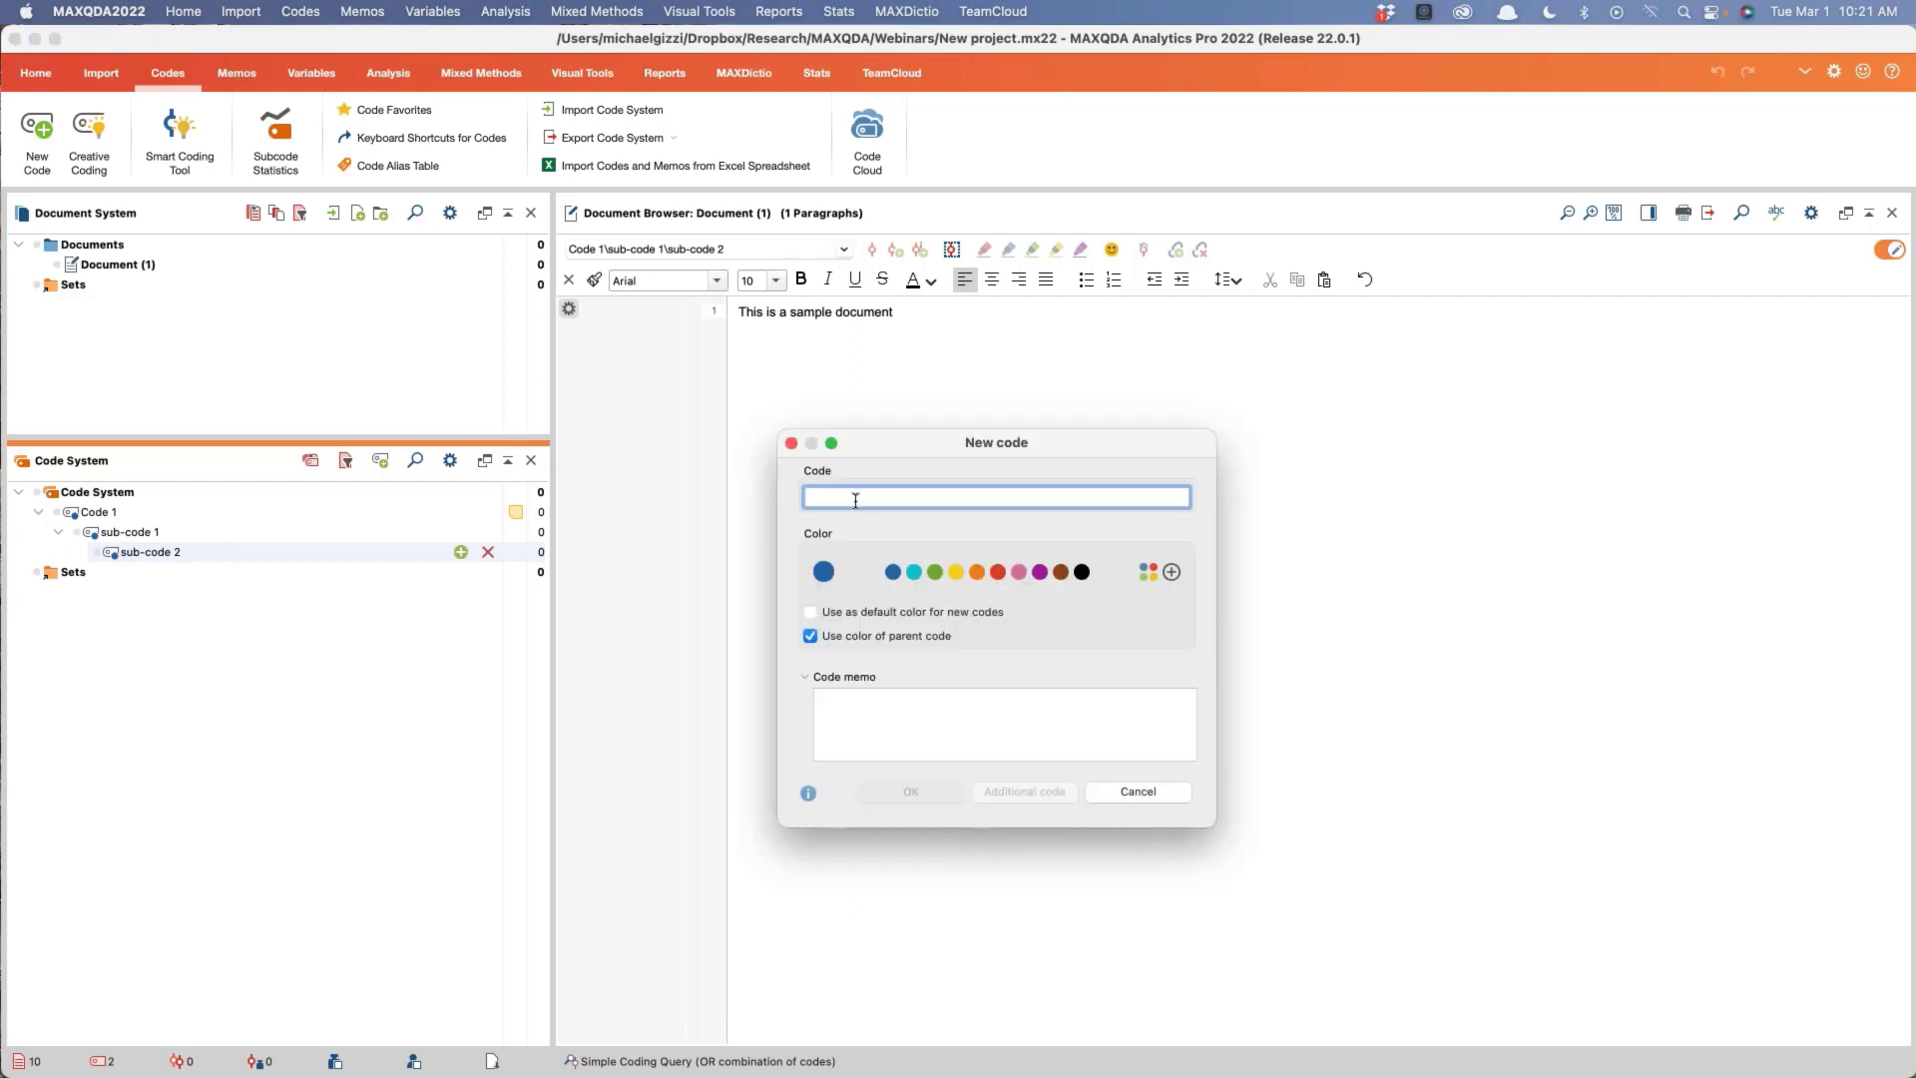
pyautogui.write('code 3')
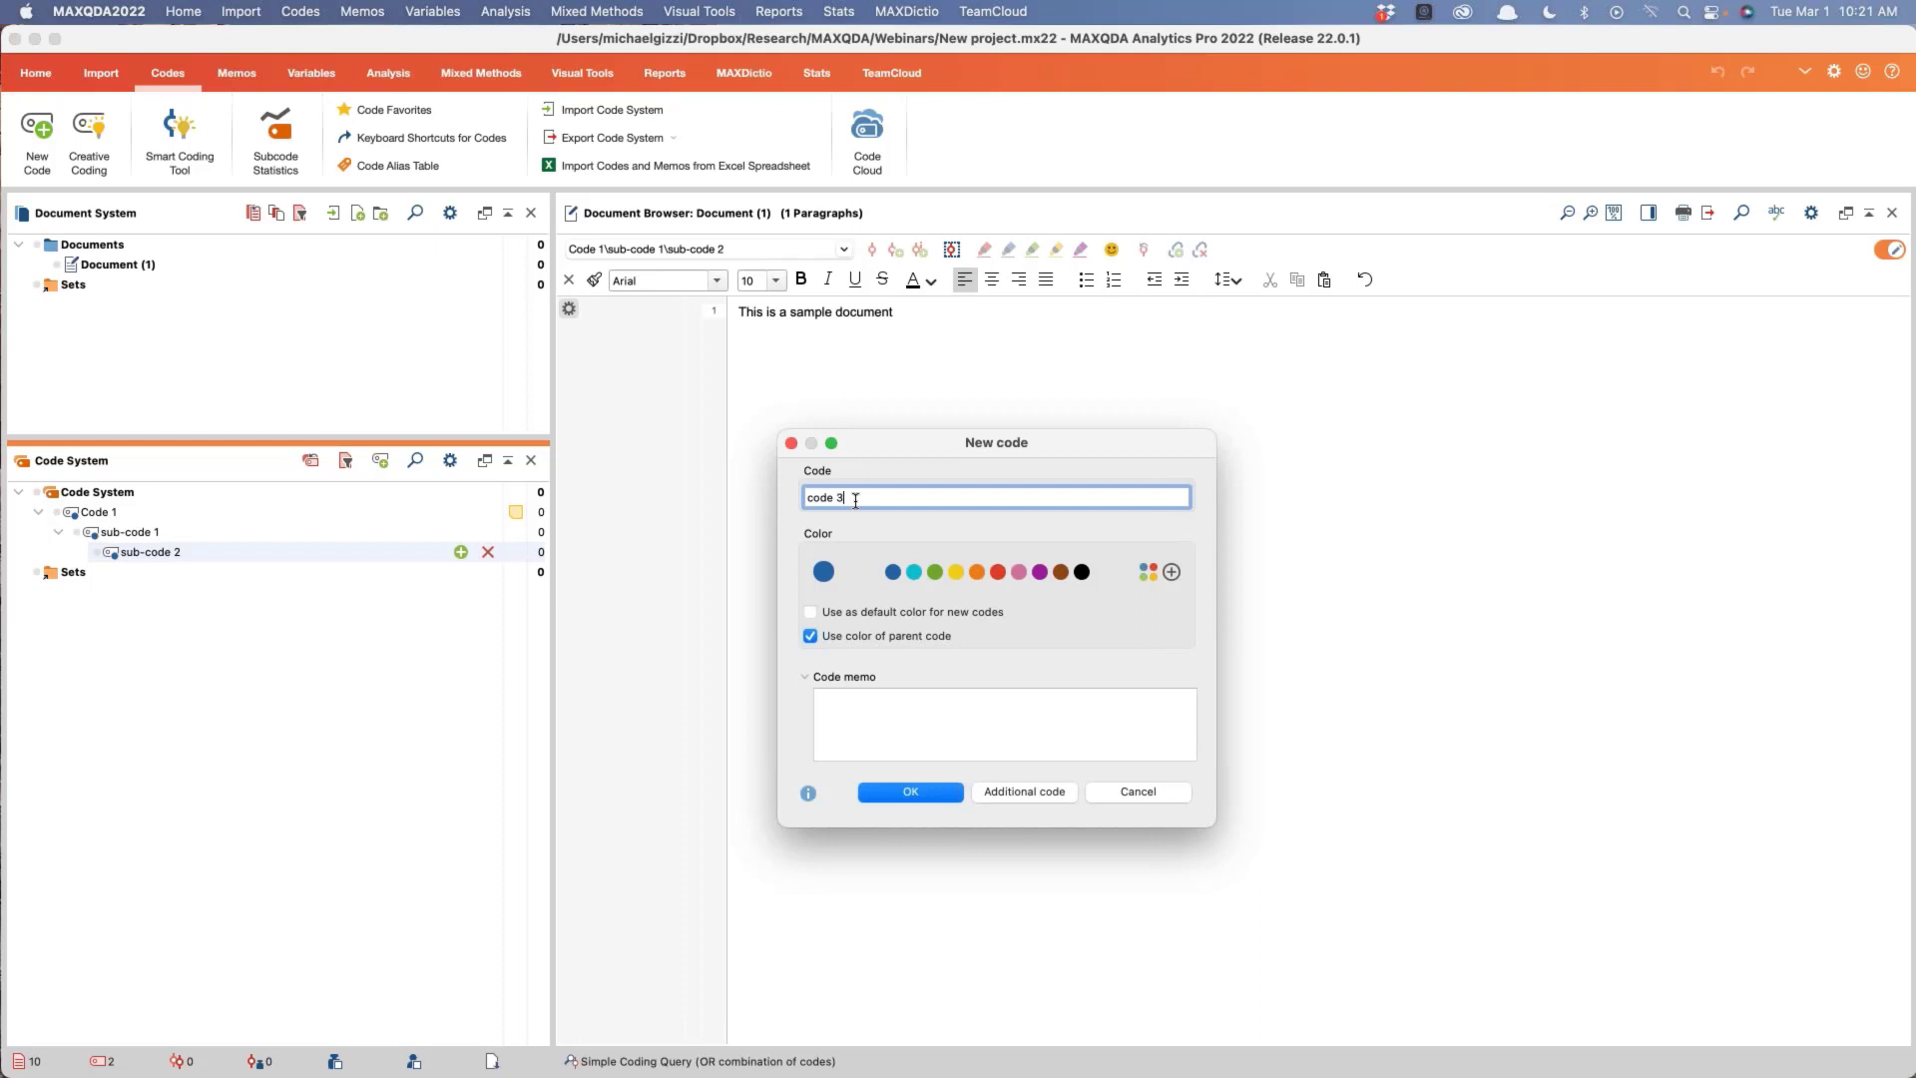
pyautogui.press('Return')
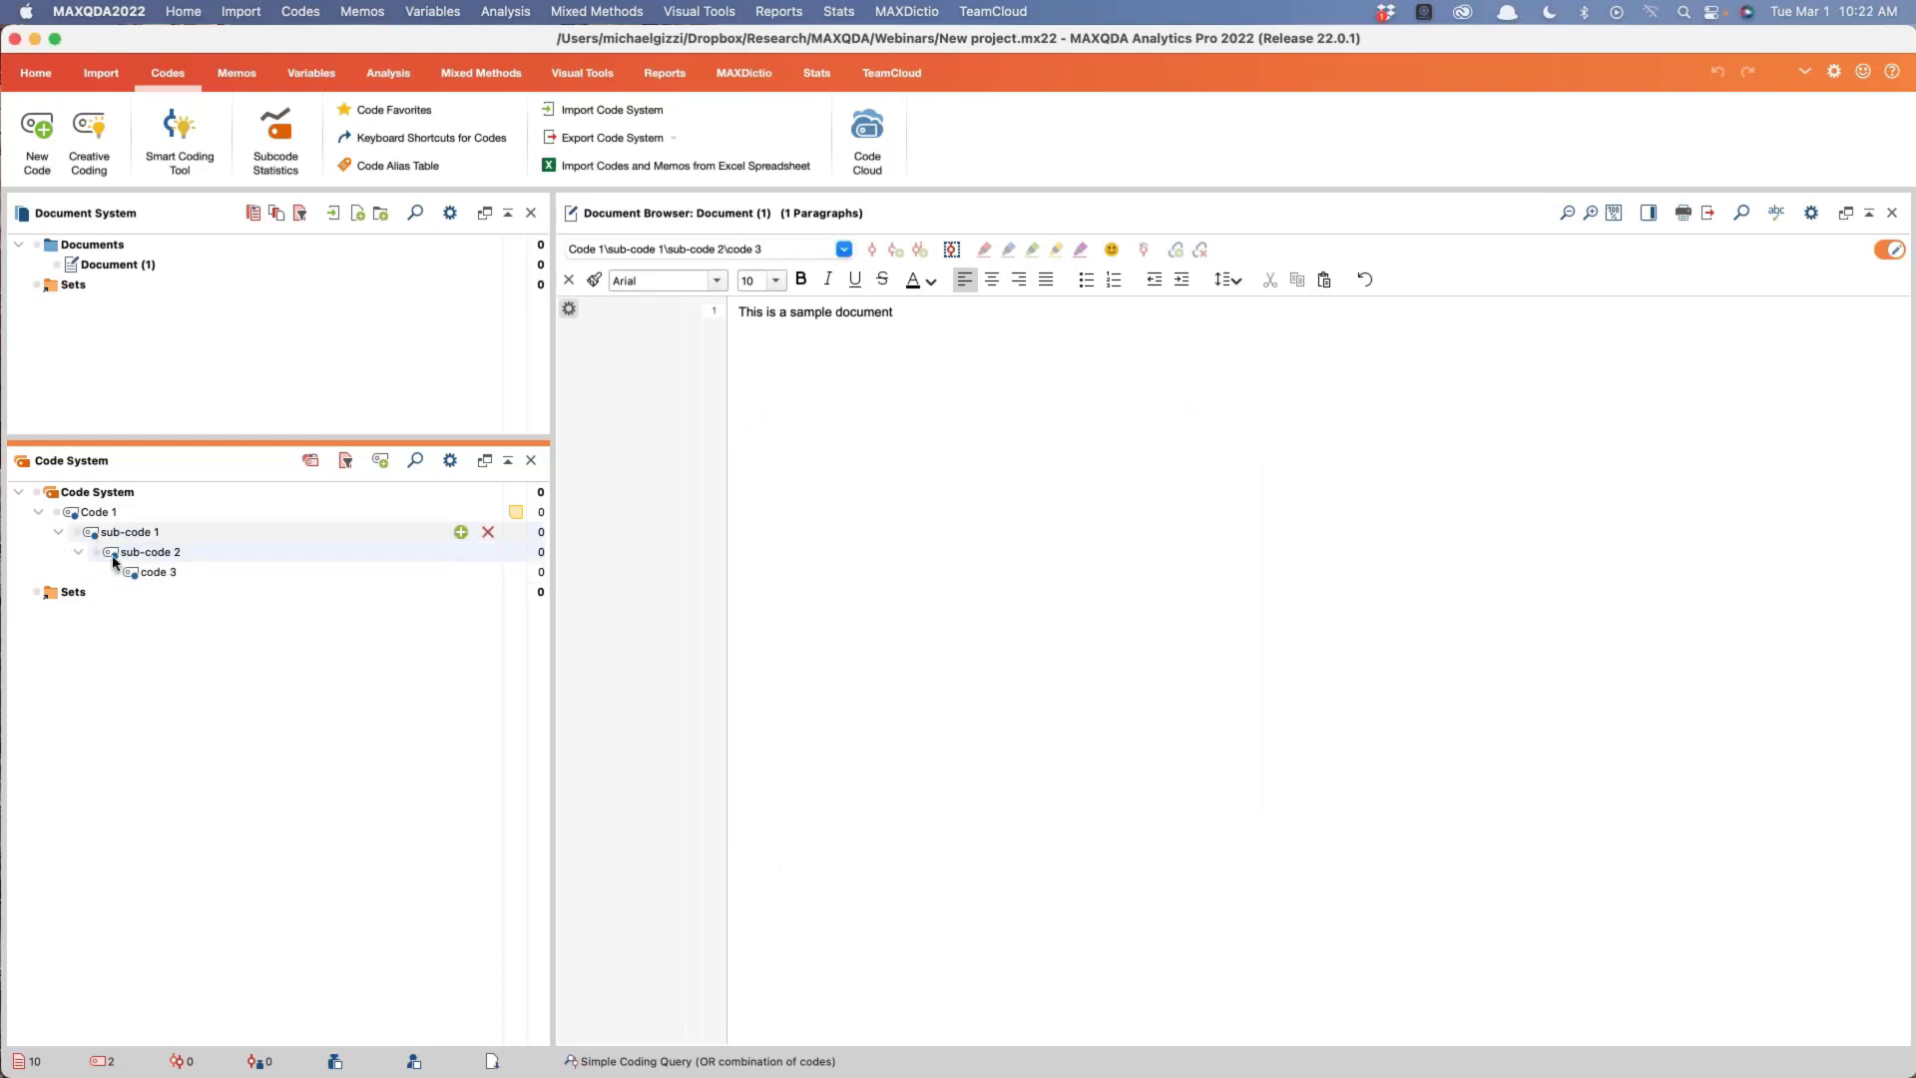
pyautogui.click(157, 572)
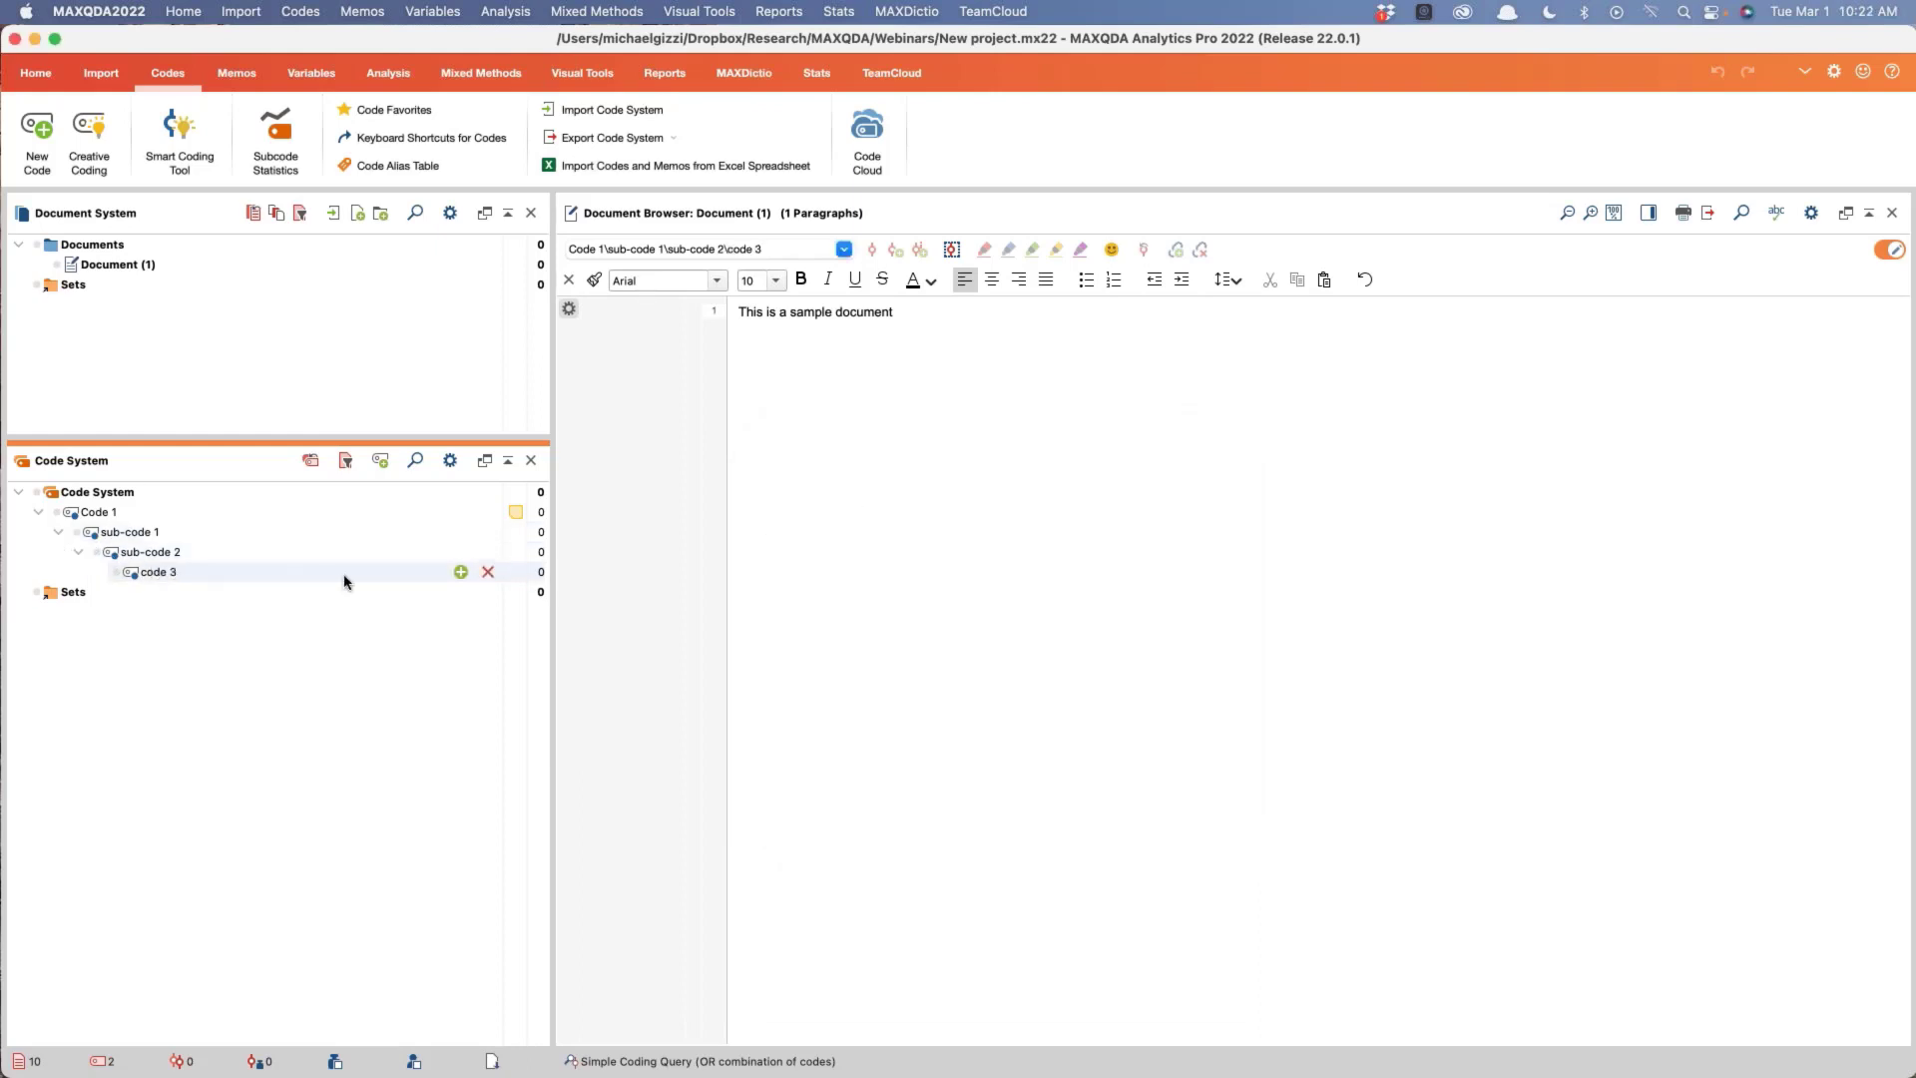
pyautogui.click(461, 572)
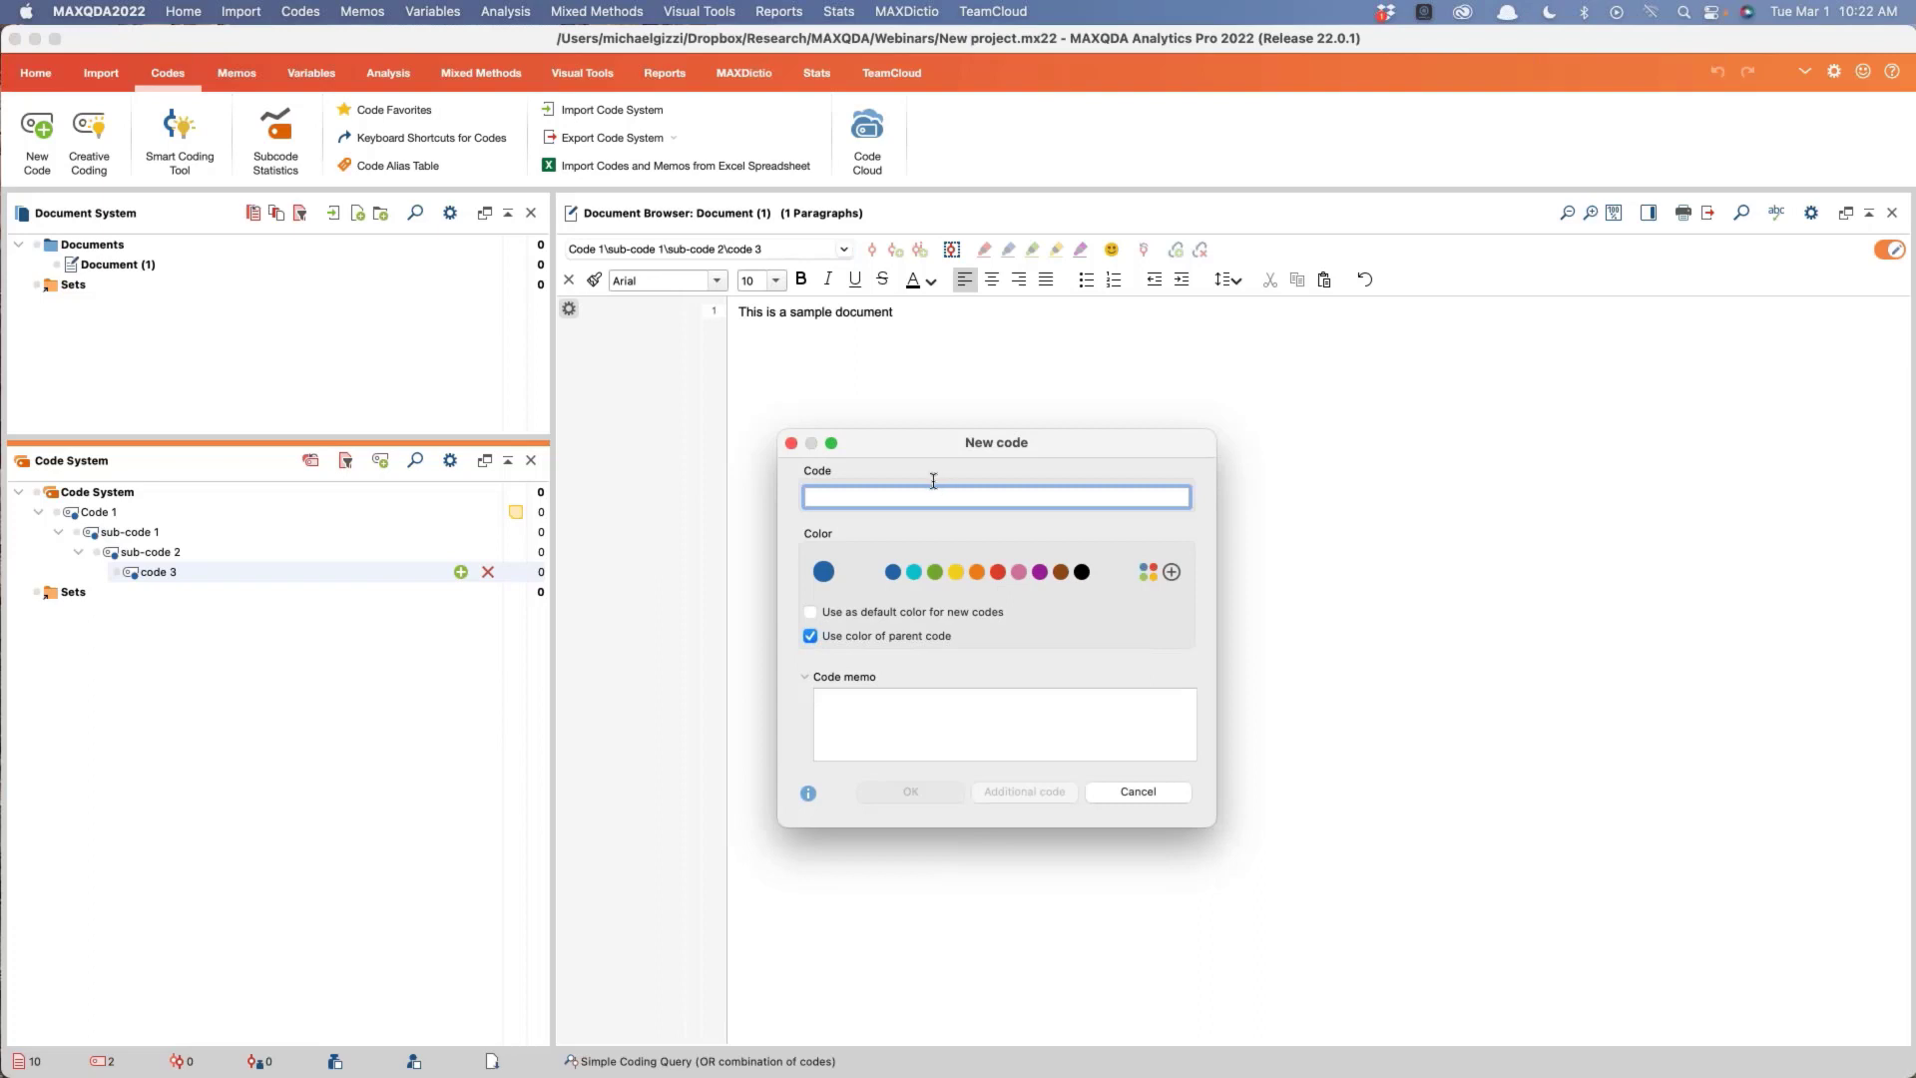
pyautogui.write('code 4')
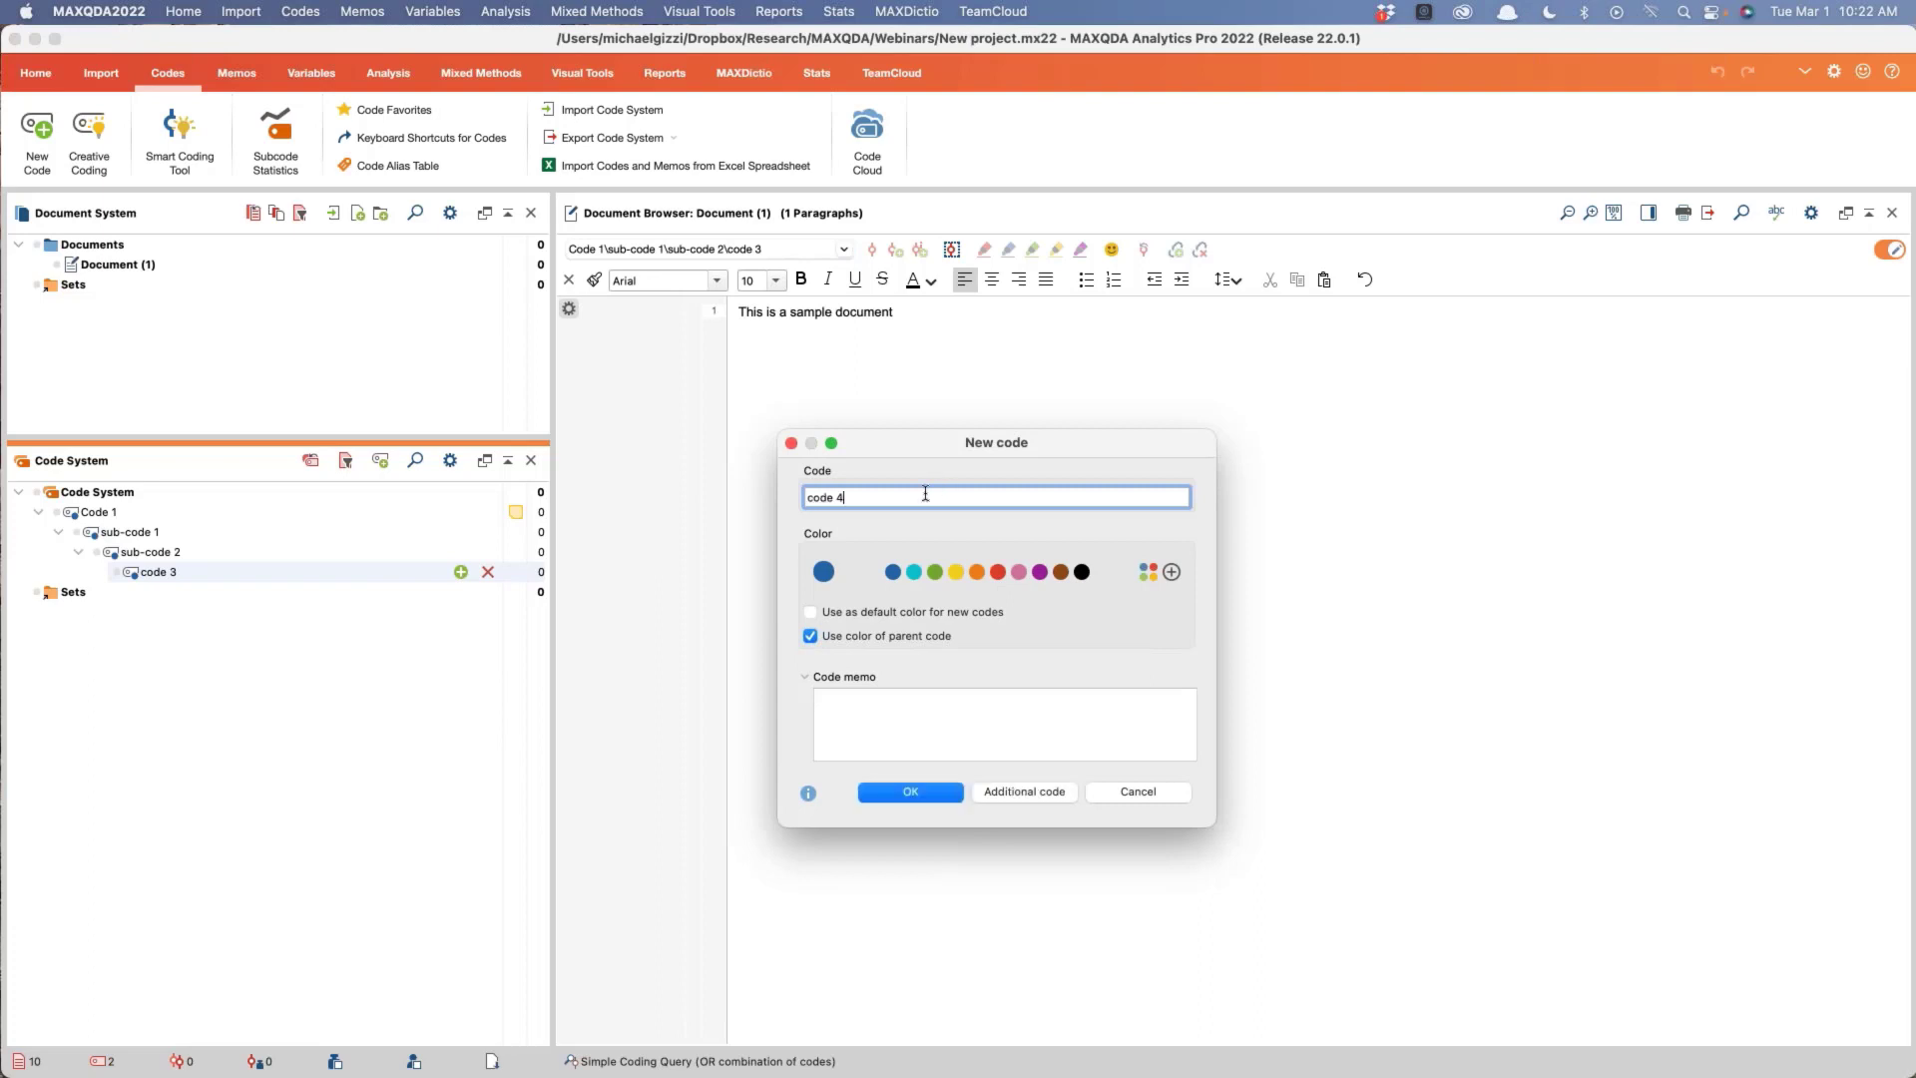
pyautogui.press('Return')
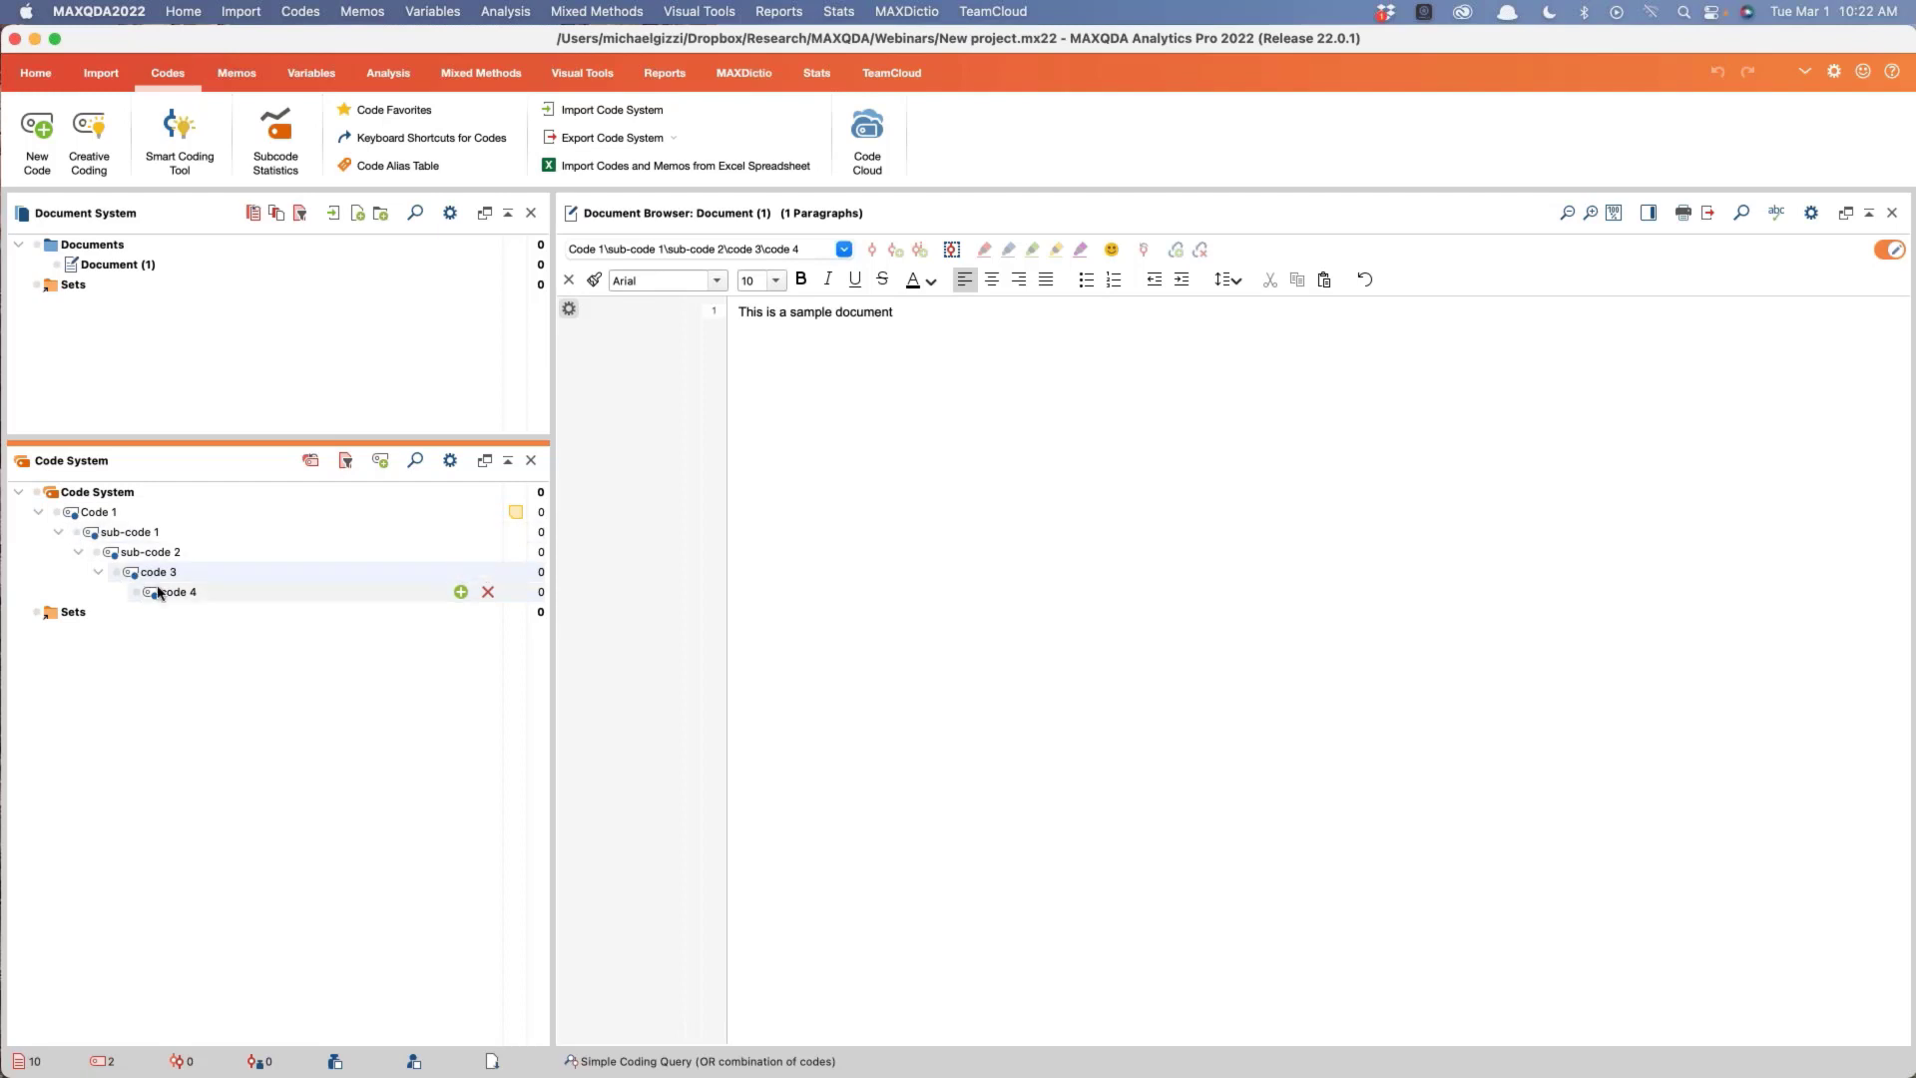
# Step: Move sub-code 2, code 3 and code 4 up the hierarchy so they sit directly under Code 1 alongside sub-code 1
pyautogui.moveTo(158, 594)
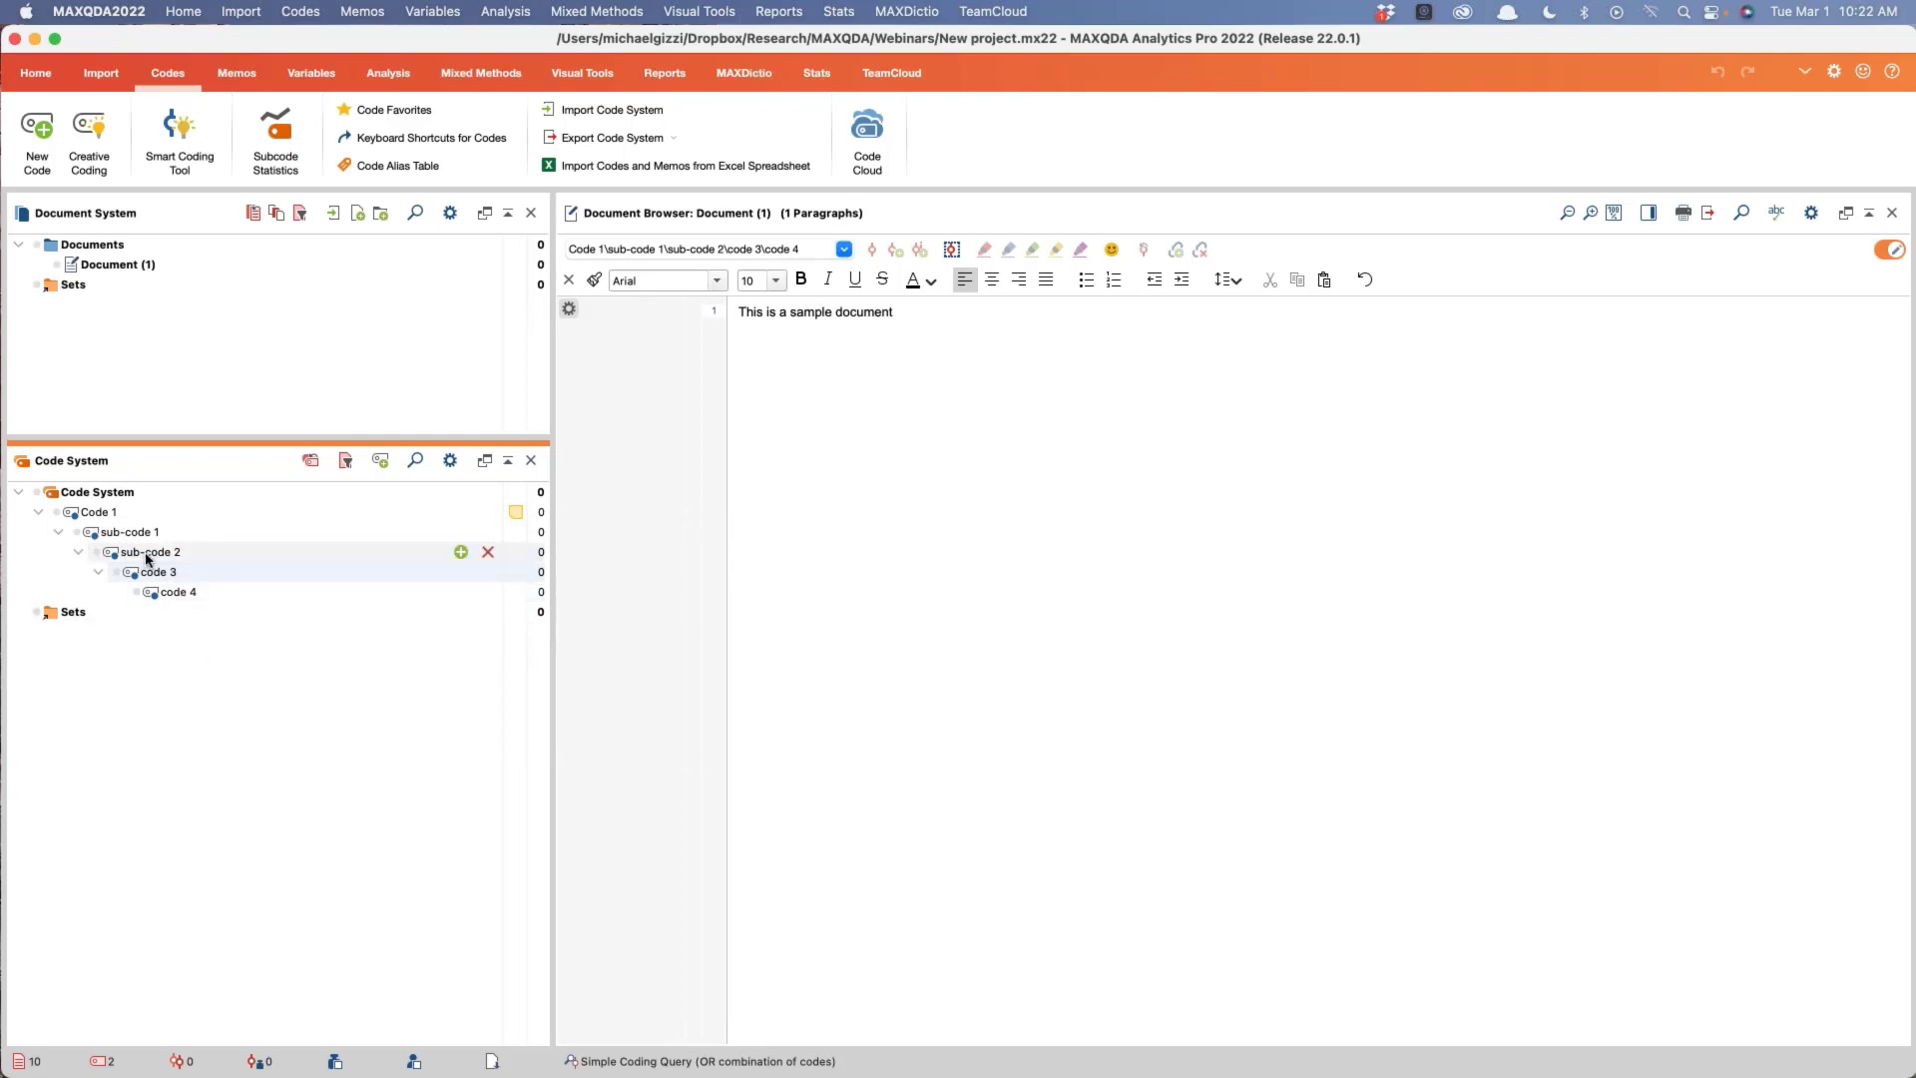
pyautogui.moveTo(147, 559)
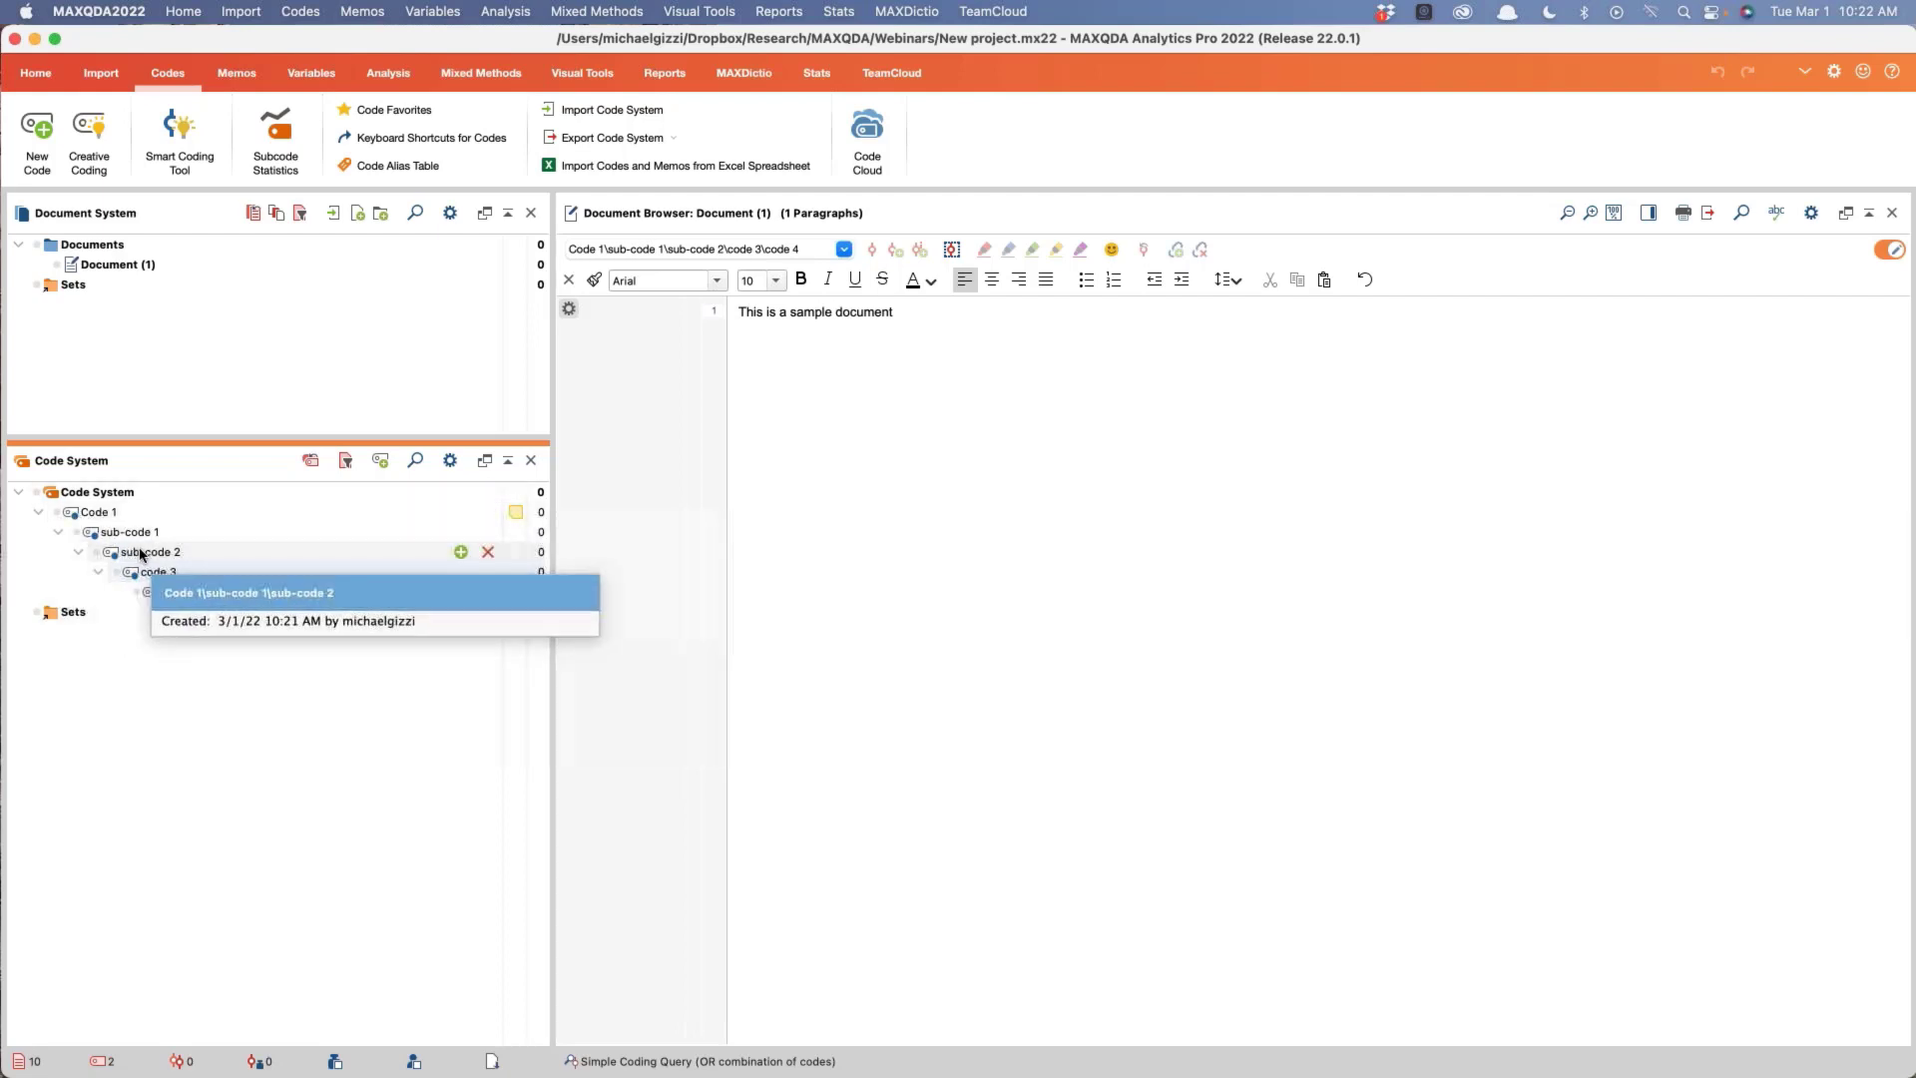
pyautogui.moveTo(140, 554); pyautogui.dragTo(69, 548)
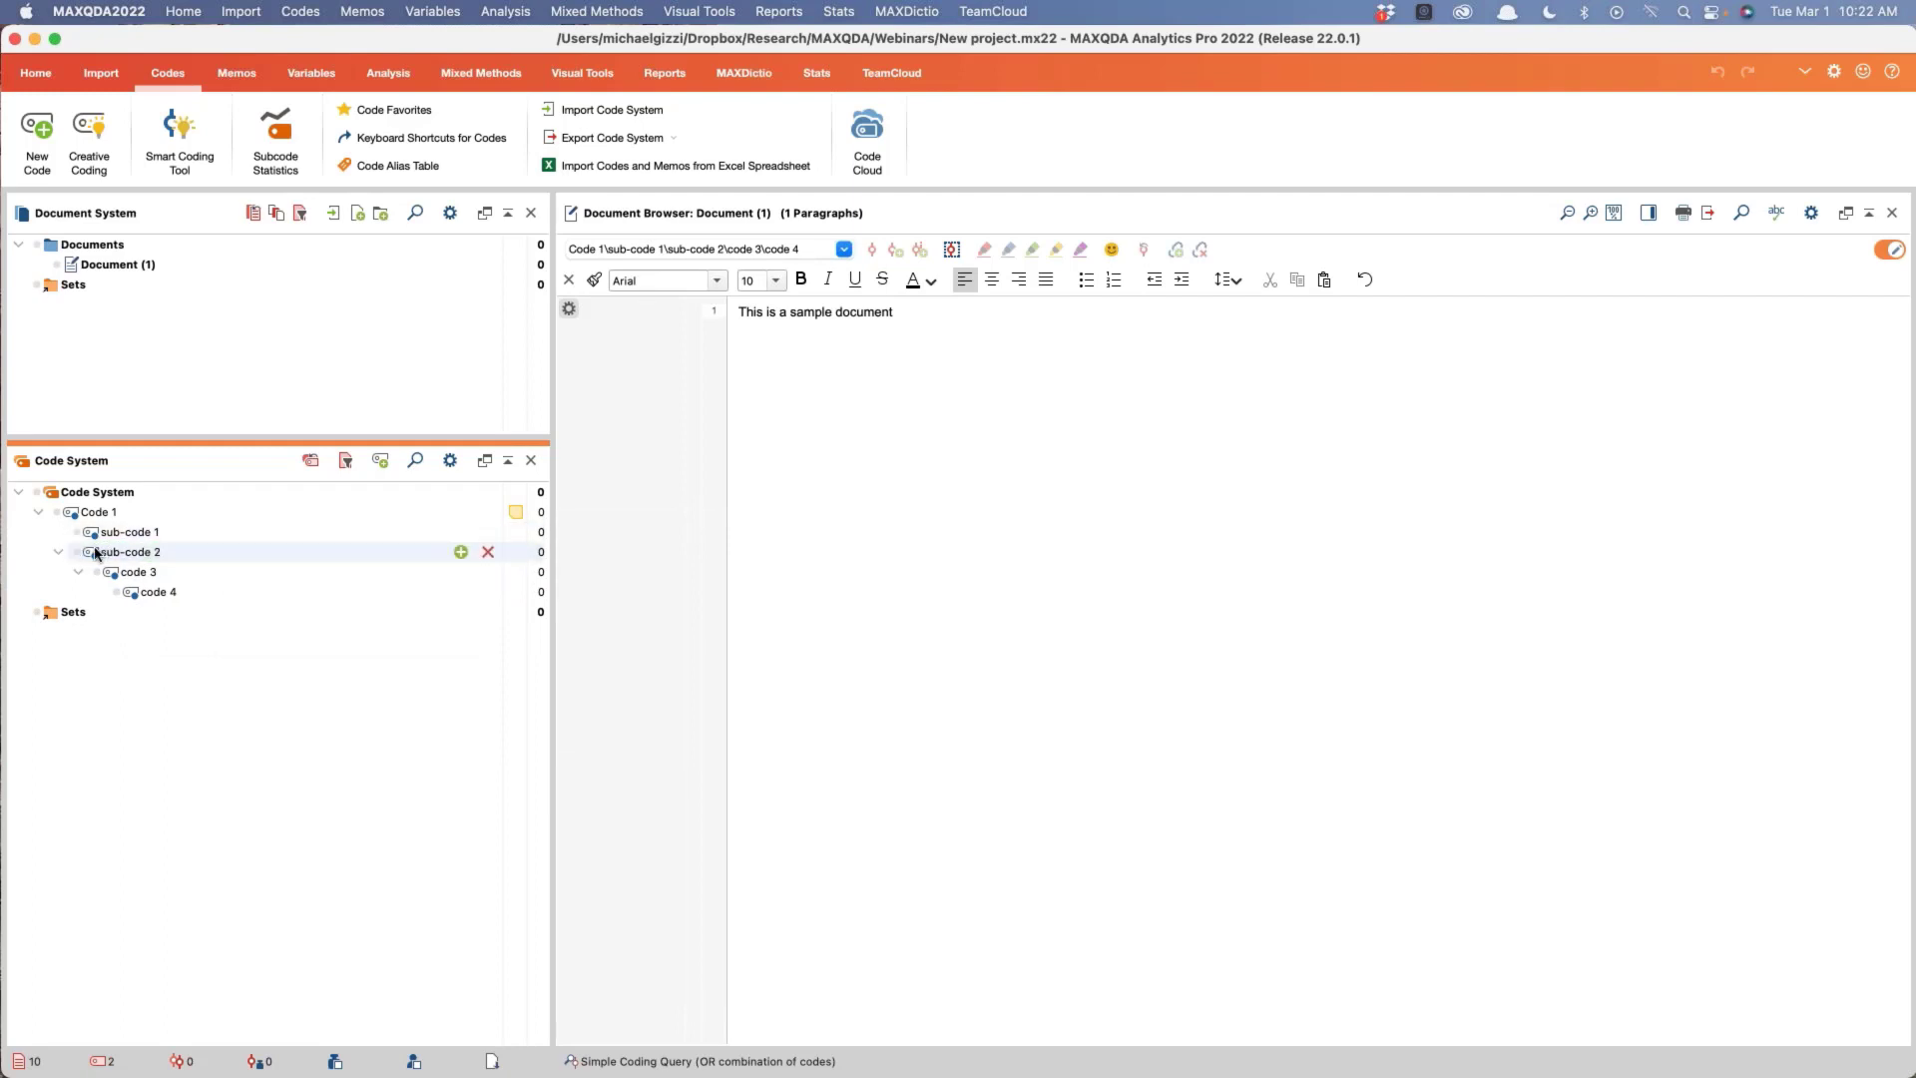
pyautogui.click(134, 577)
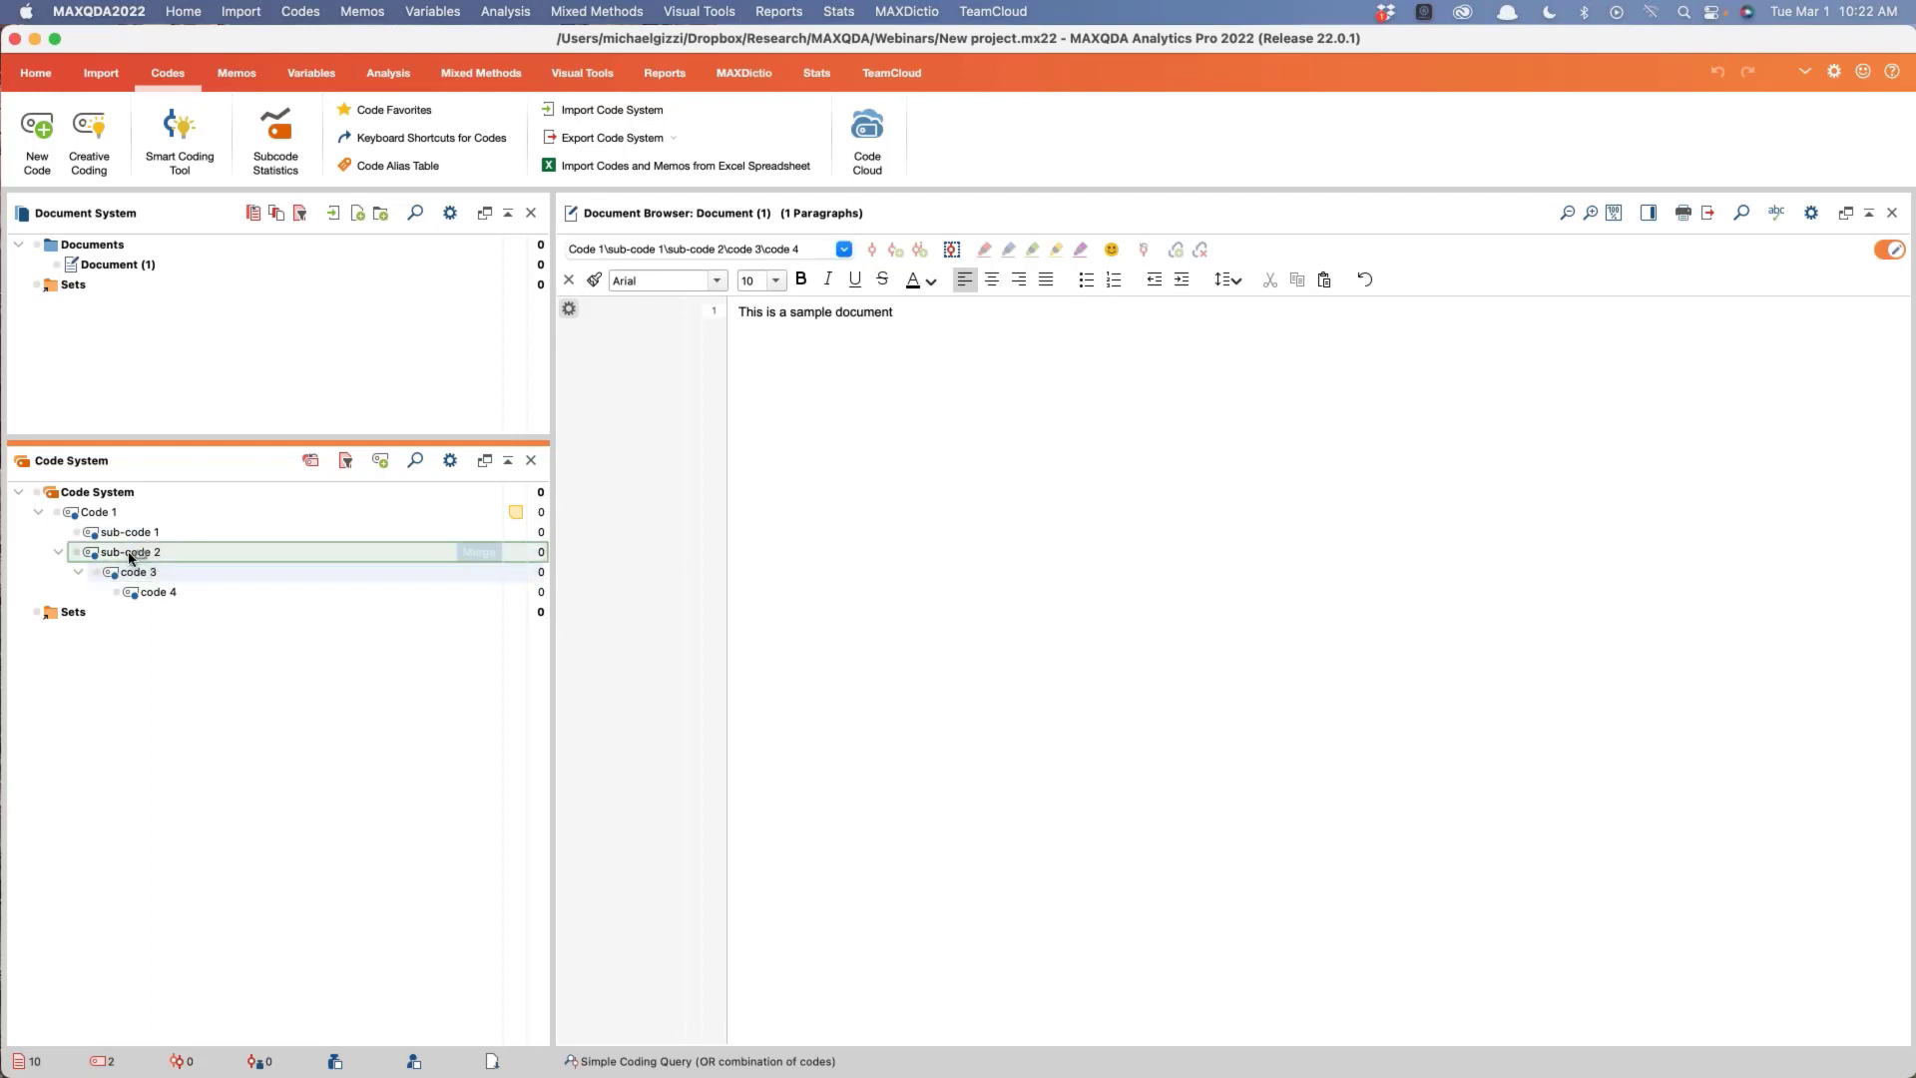
pyautogui.moveTo(108, 569)
pyautogui.mouseDown()
pyautogui.moveTo(70, 577)
pyautogui.moveTo(133, 589)
pyautogui.moveTo(111, 591)
pyautogui.mouseUp()
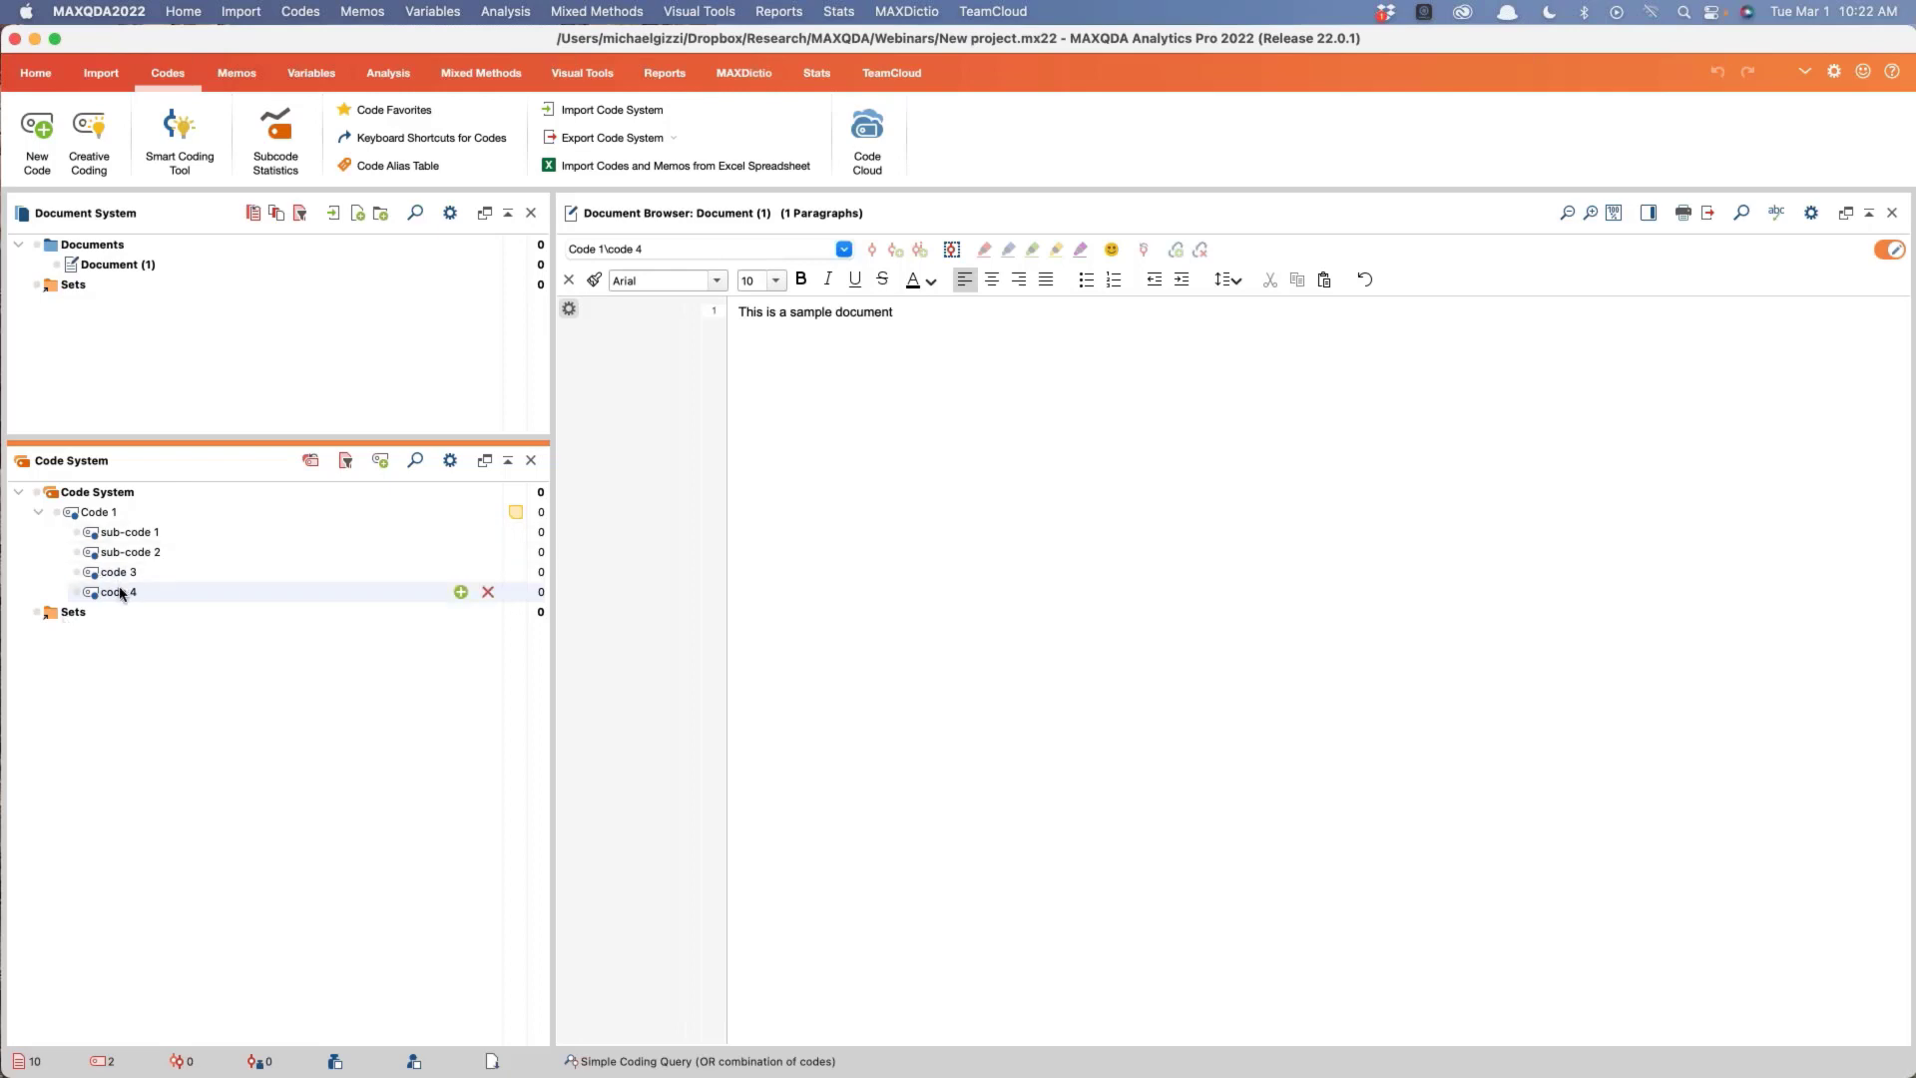
# Step: Move code 4 beneath sub-code 1, and collapse and re-expand the Code 1 branch
pyautogui.moveTo(117, 598); pyautogui.dragTo(157, 529)
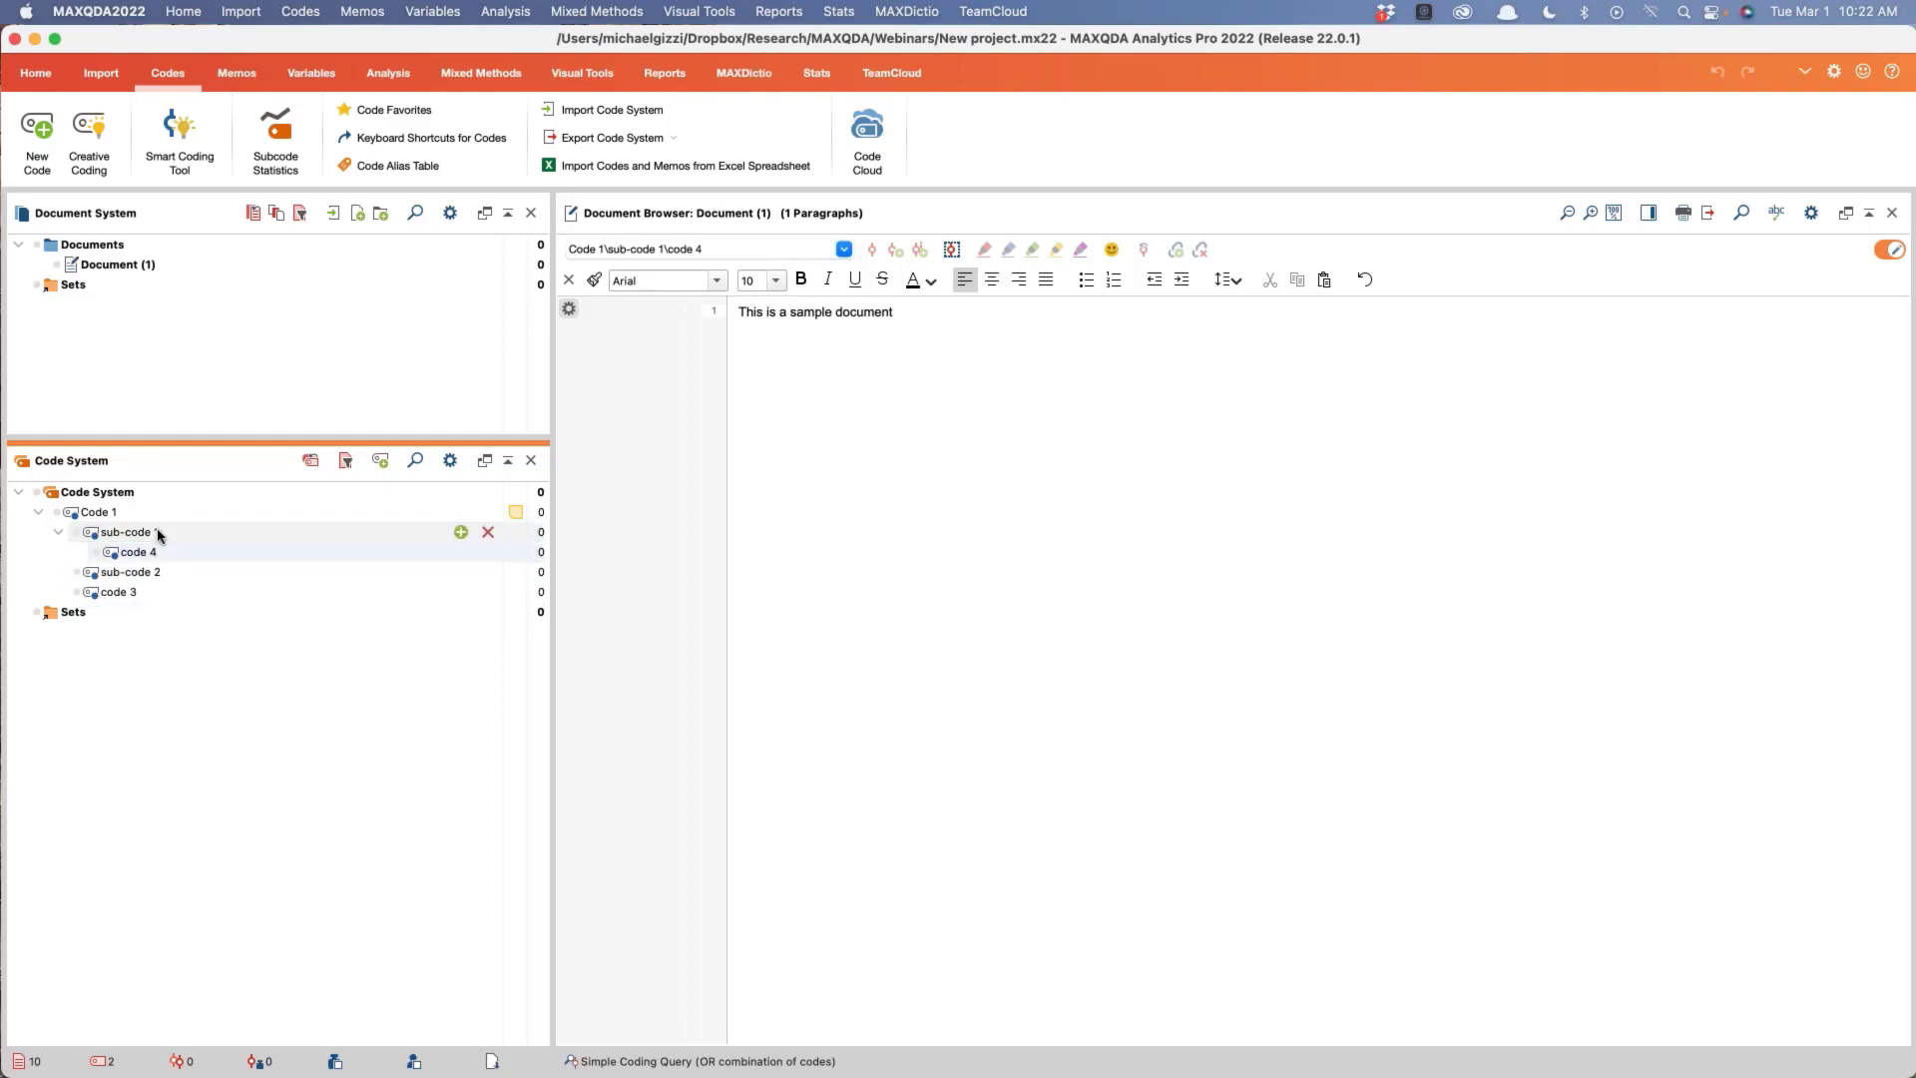
pyautogui.click(39, 512)
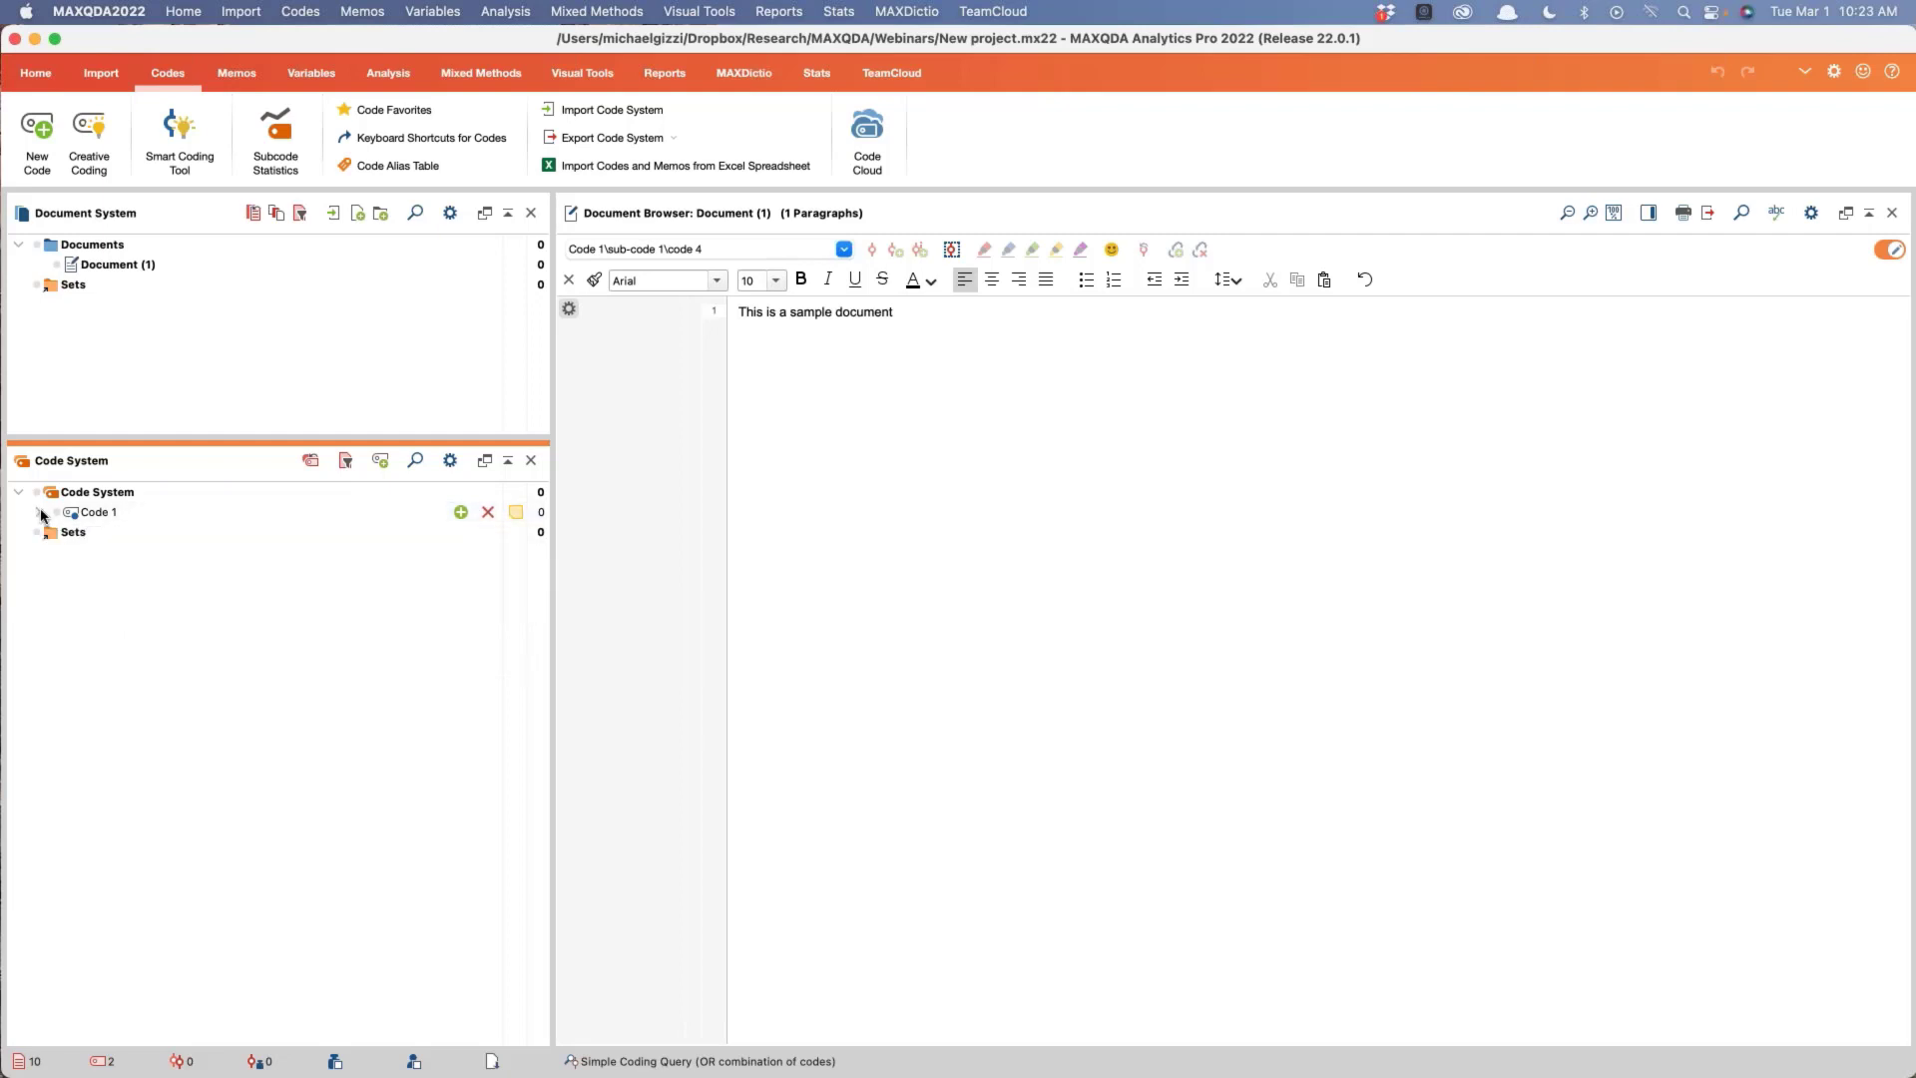
pyautogui.click(40, 512)
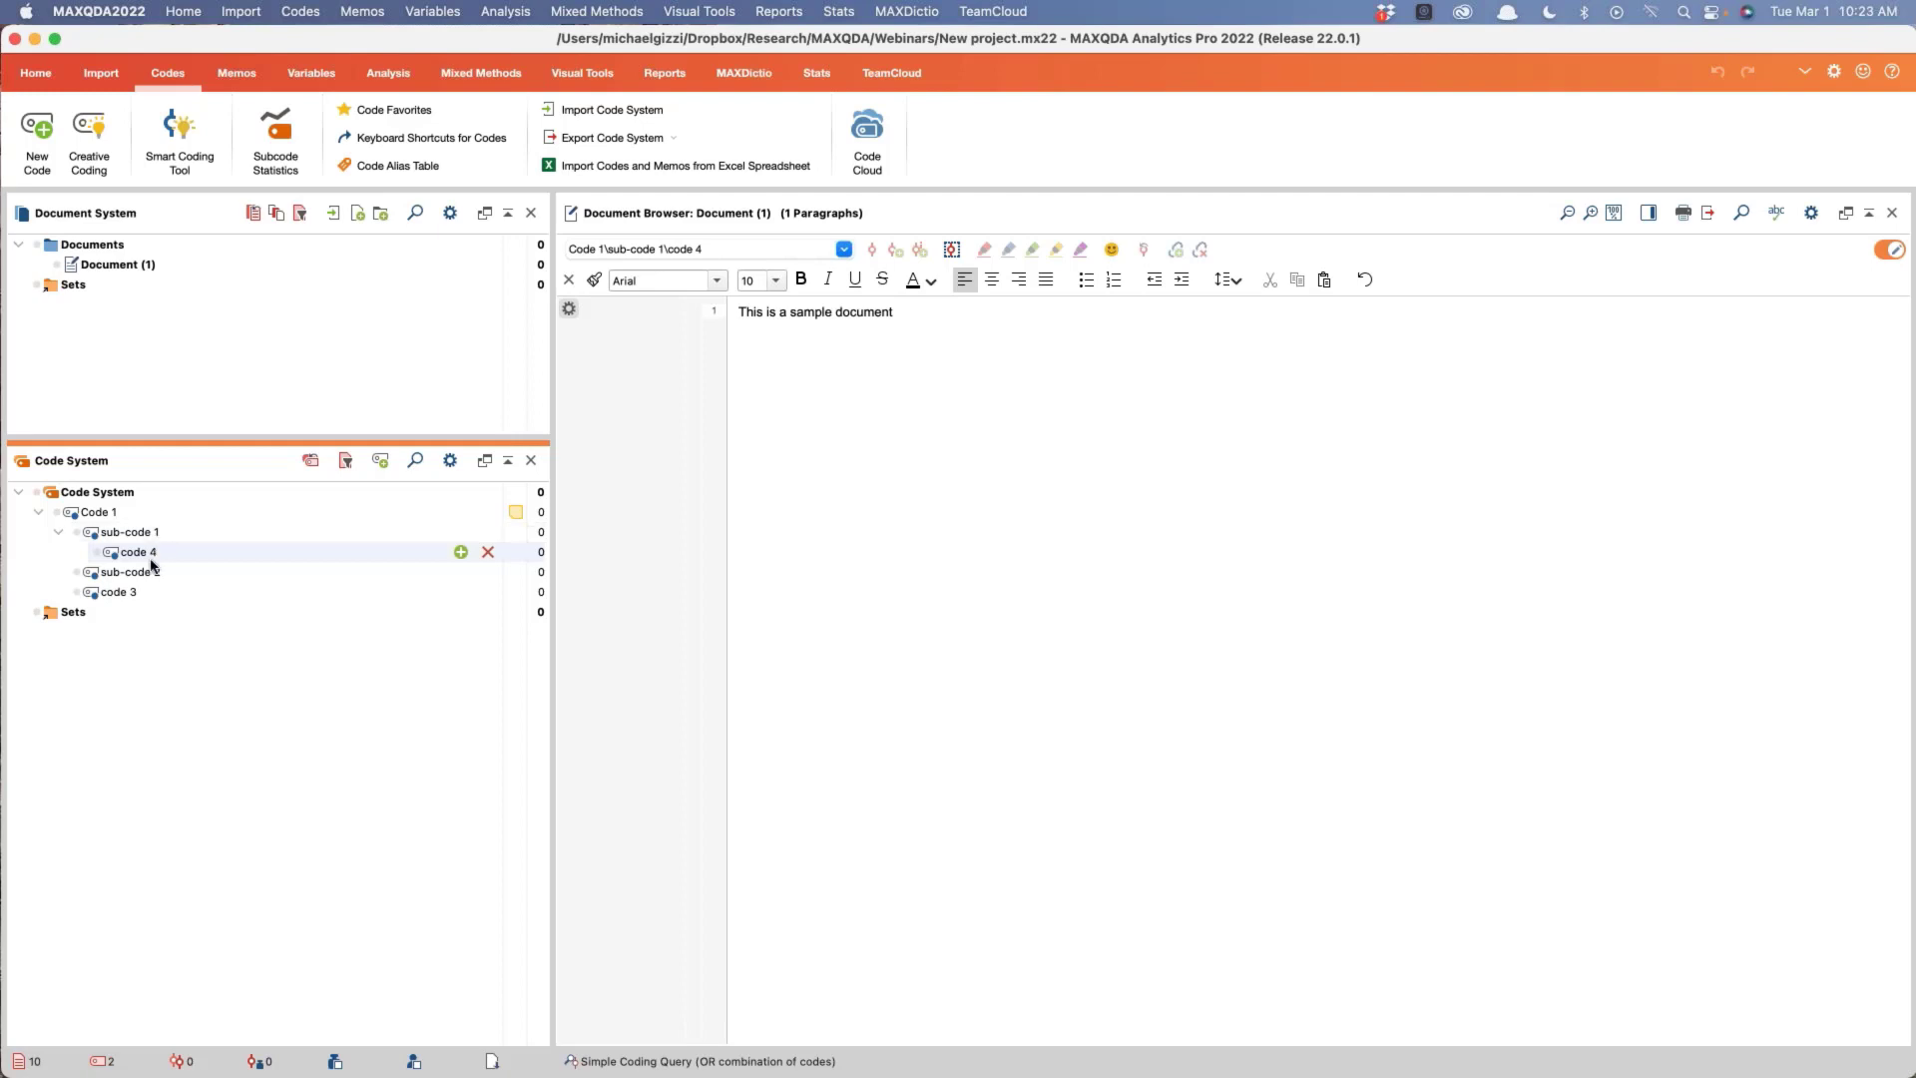
pyautogui.moveTo(148, 584)
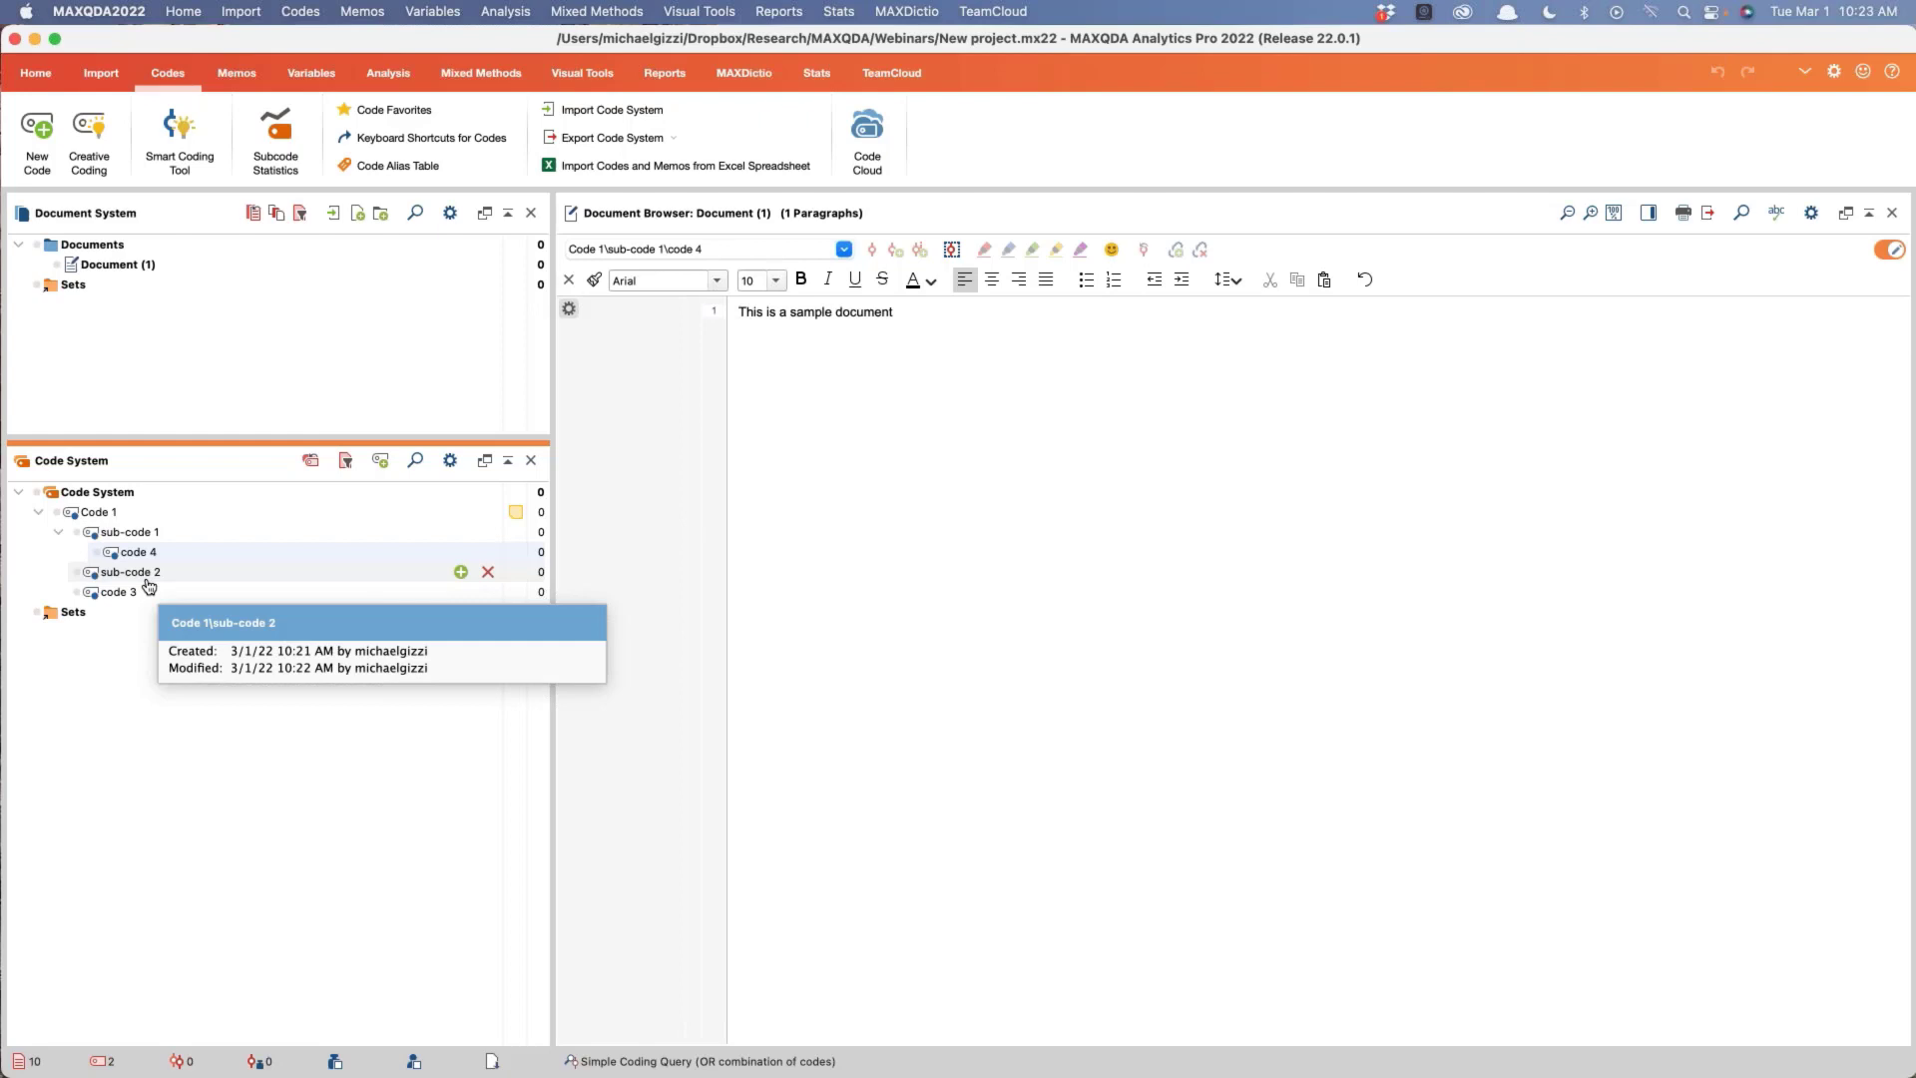
# Step: Switch to Chrome and copy the MAXDAYS22 event description, from "Learn. Discover. Connect." through the red note about event times
pyautogui.press('super+Tab')
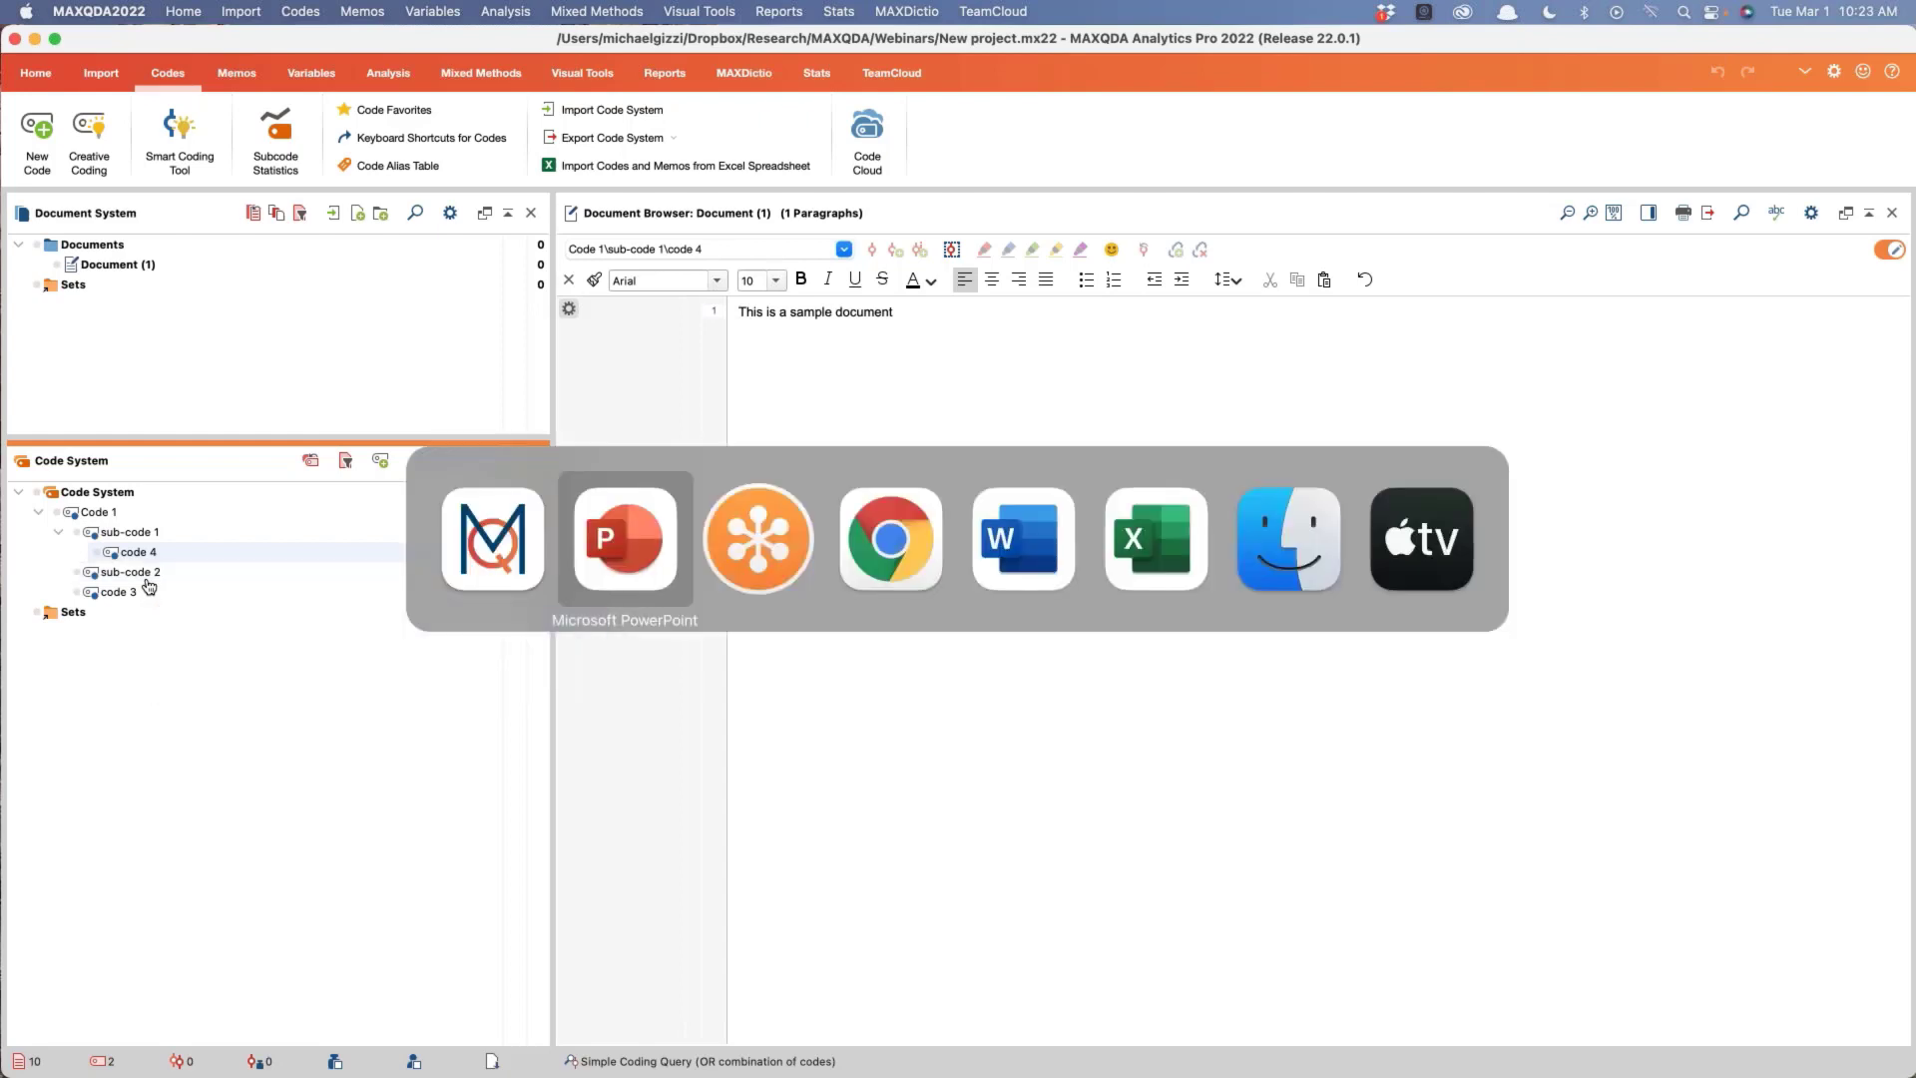
pyautogui.press('super+Tab')
pyautogui.press('super+Tab')
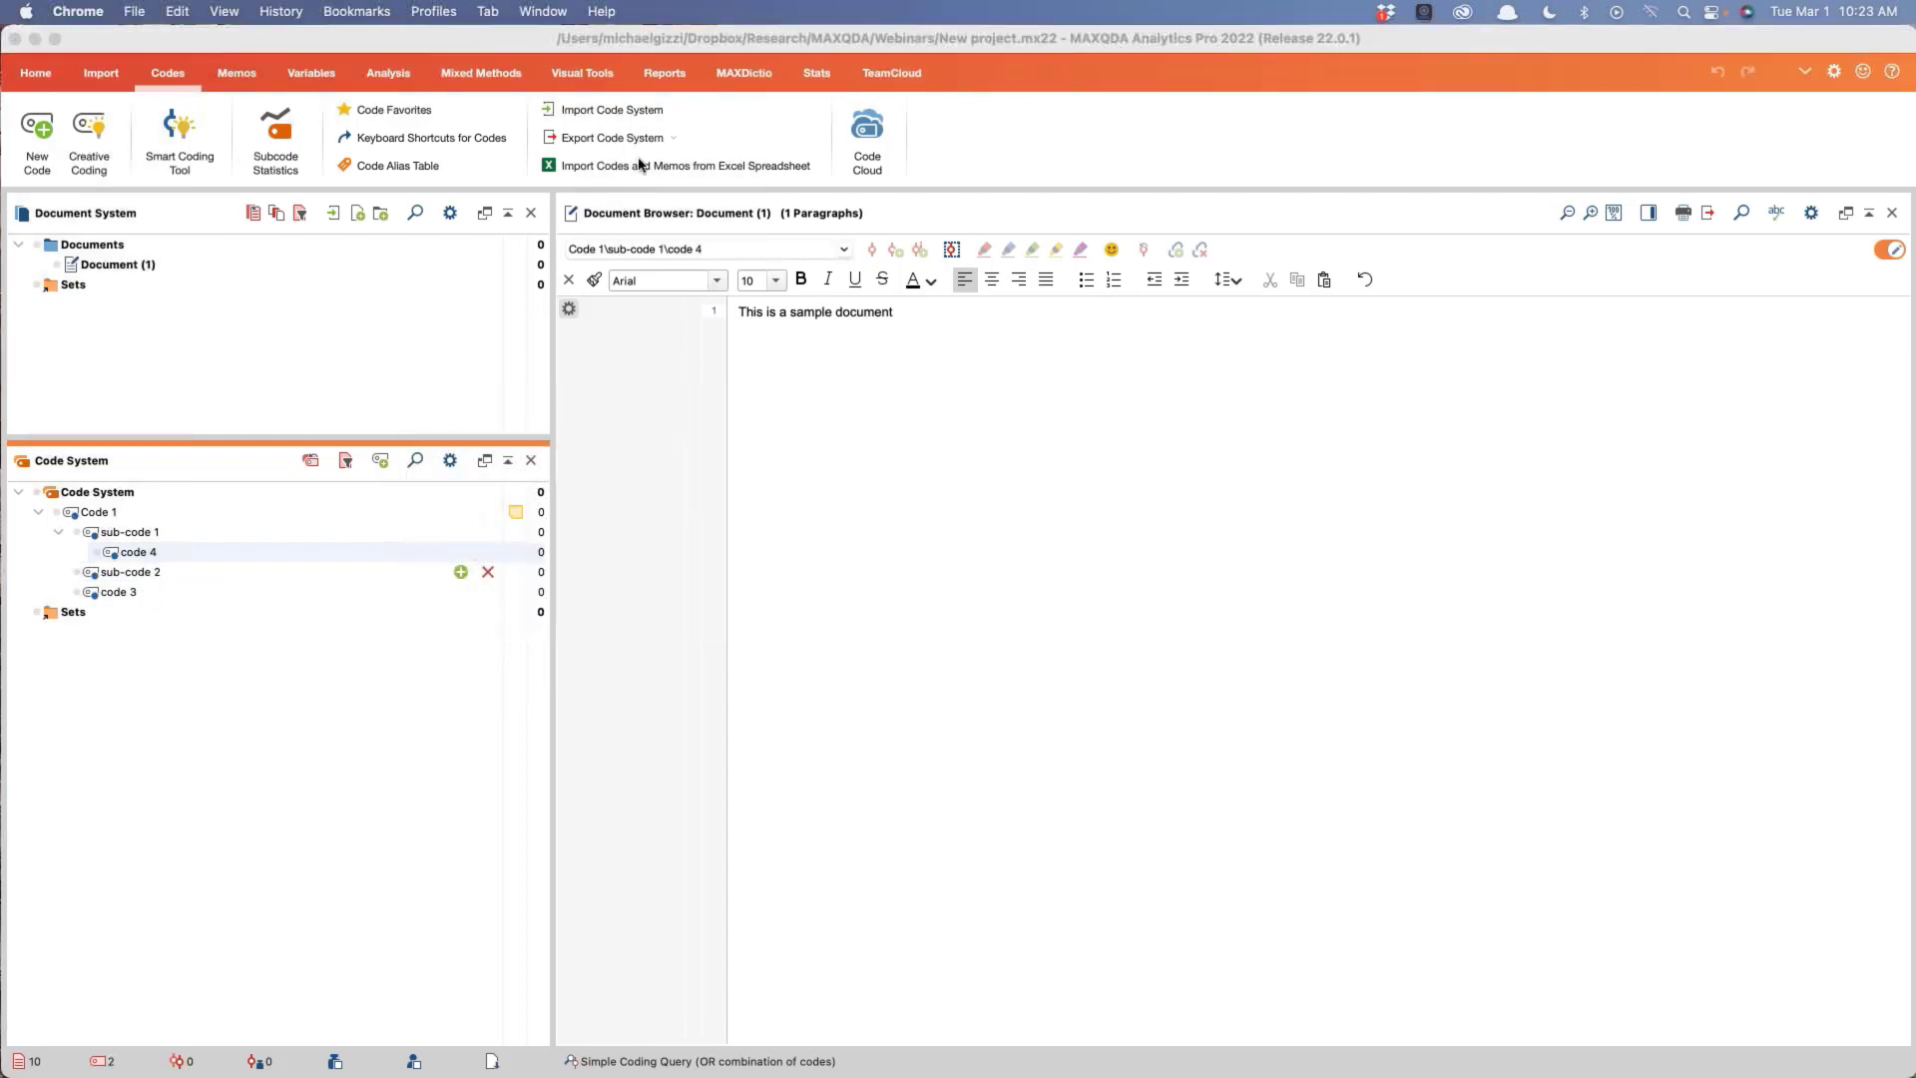
pyautogui.moveTo(396, 1043)
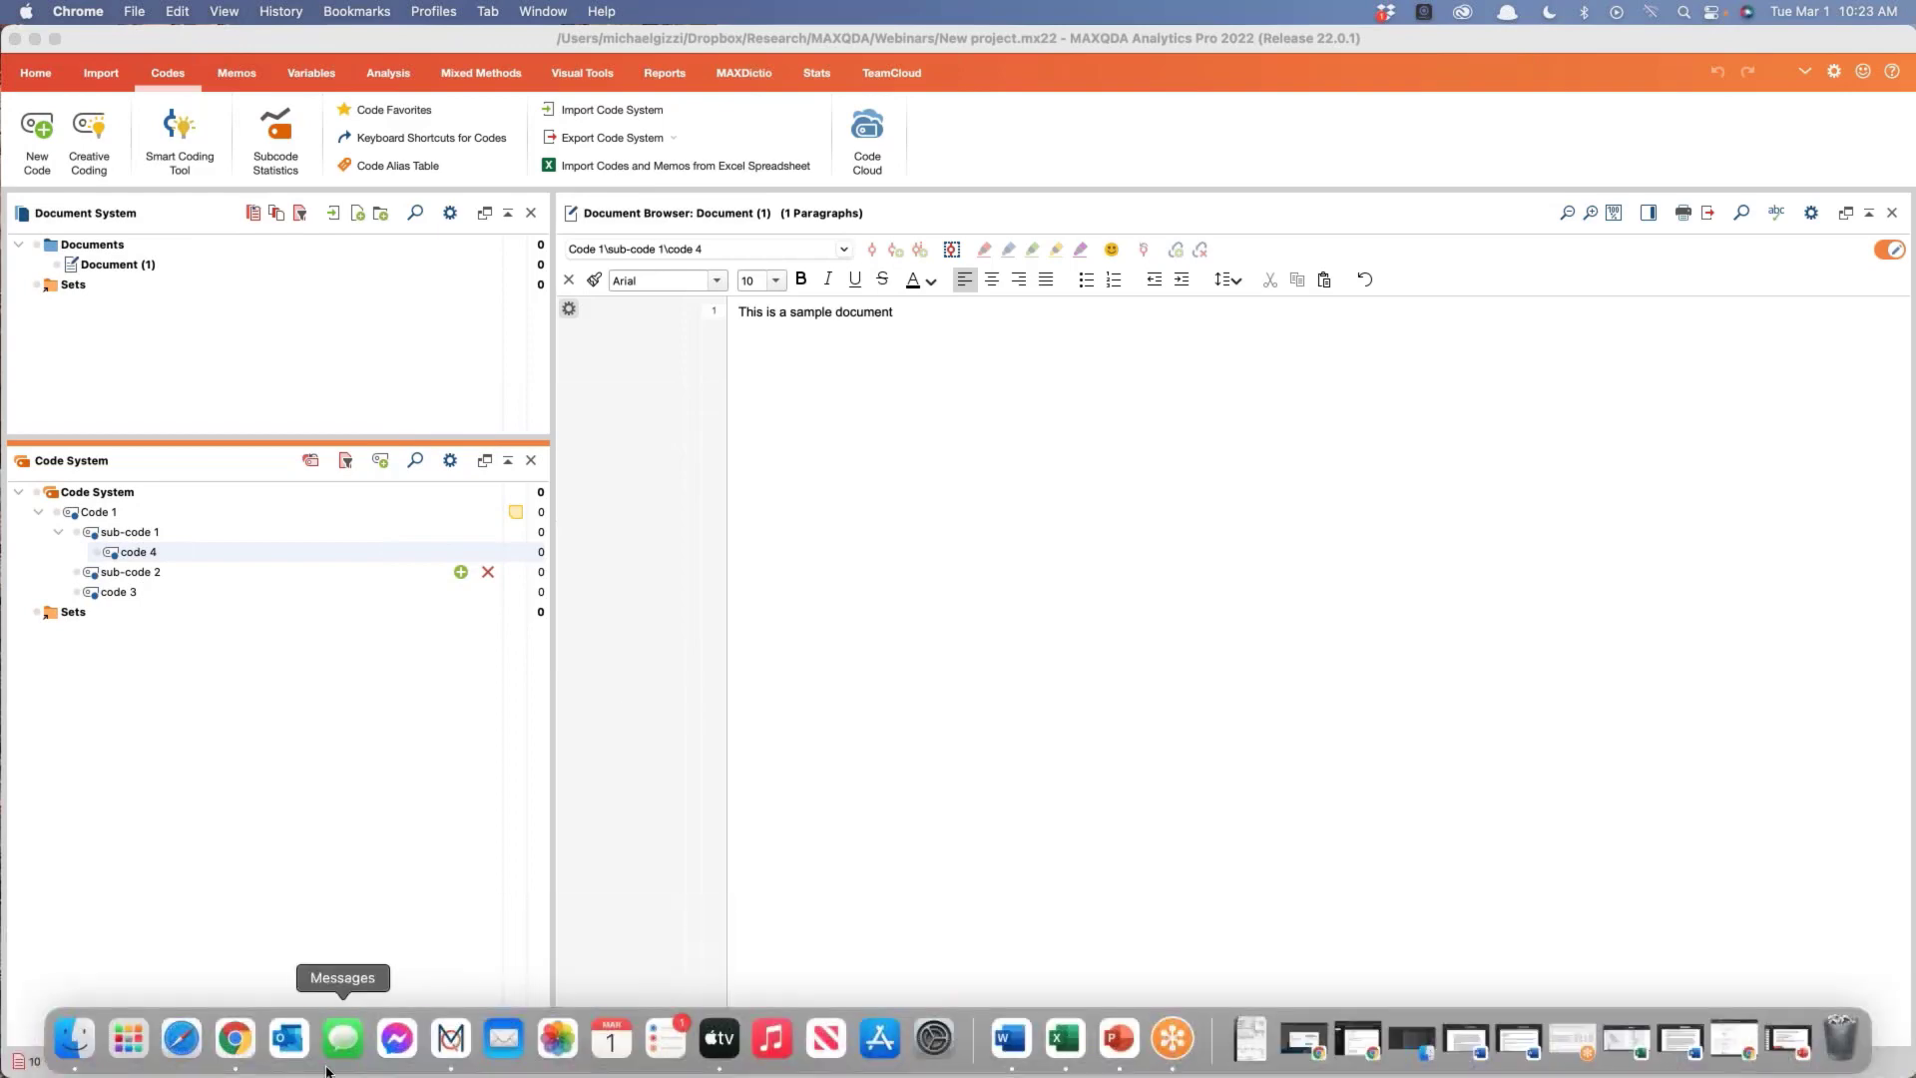
pyautogui.click(235, 1043)
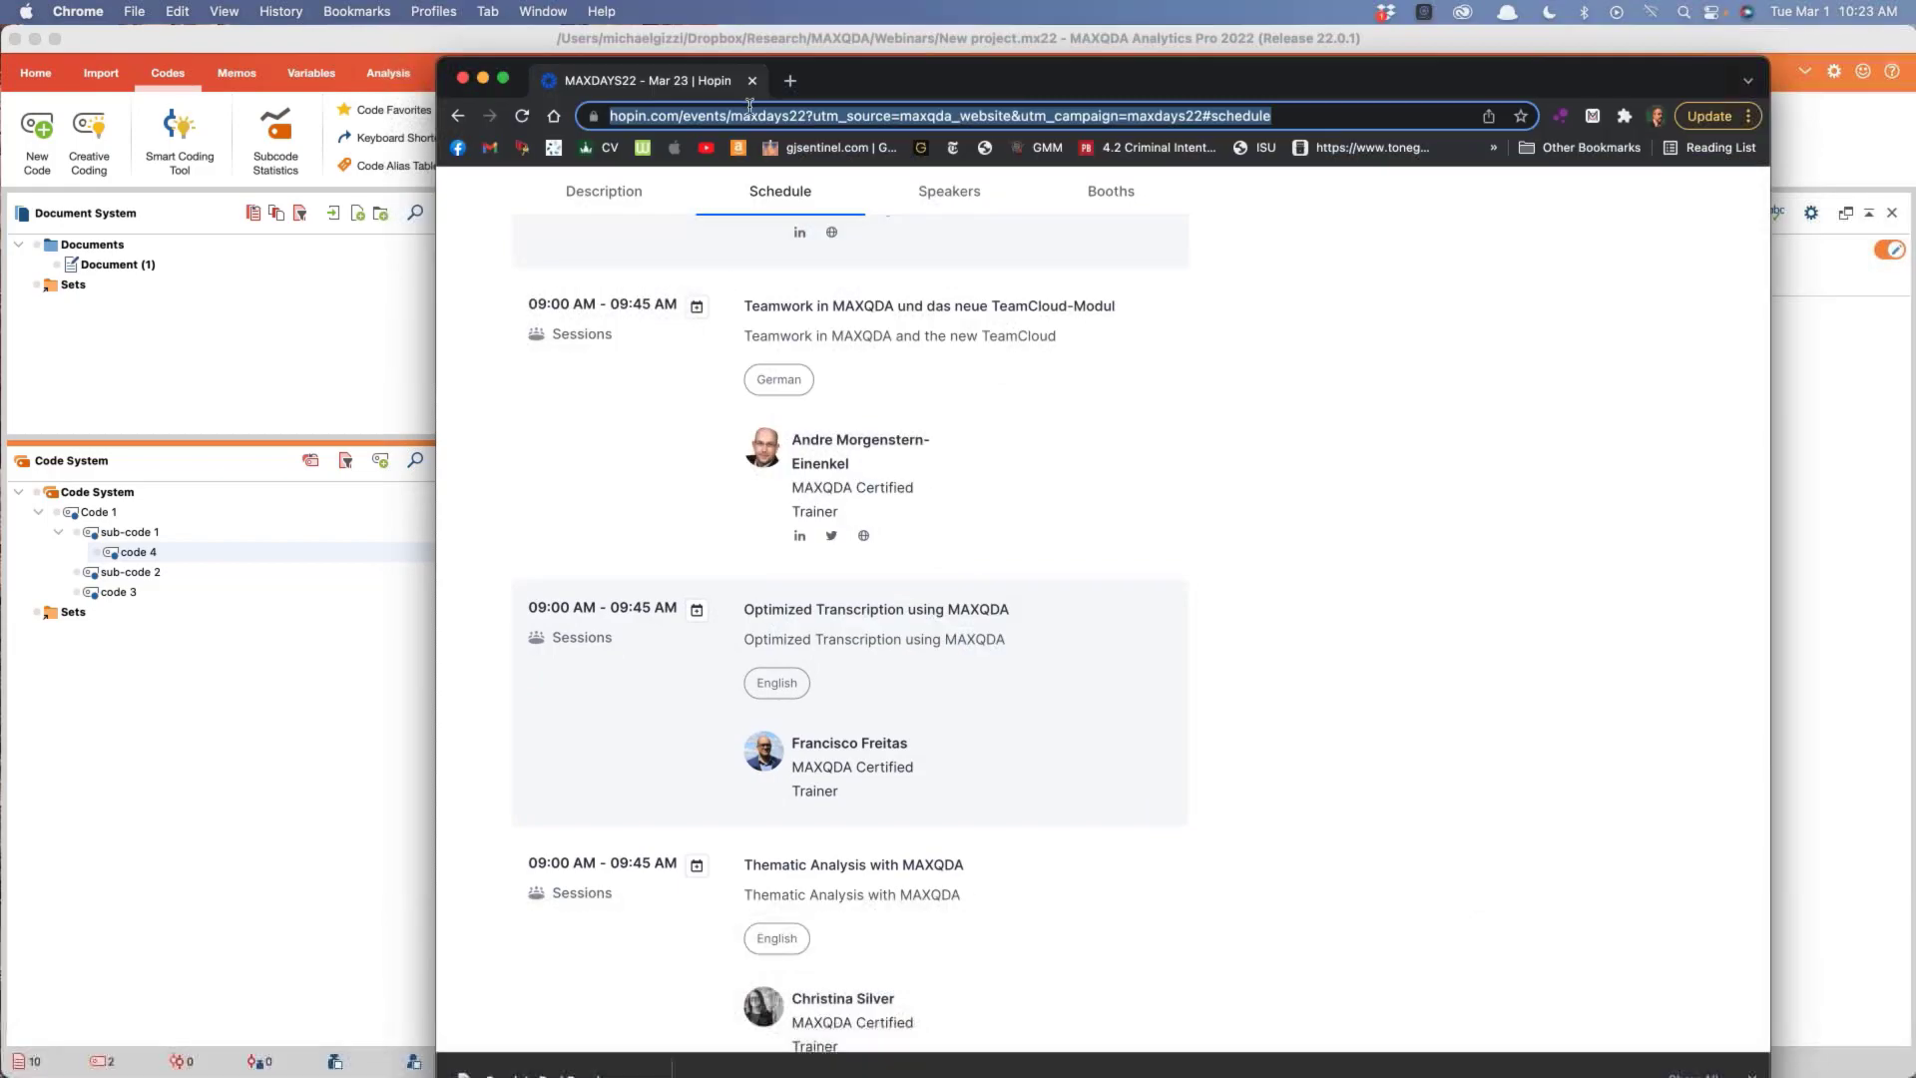
pyautogui.click(618, 207)
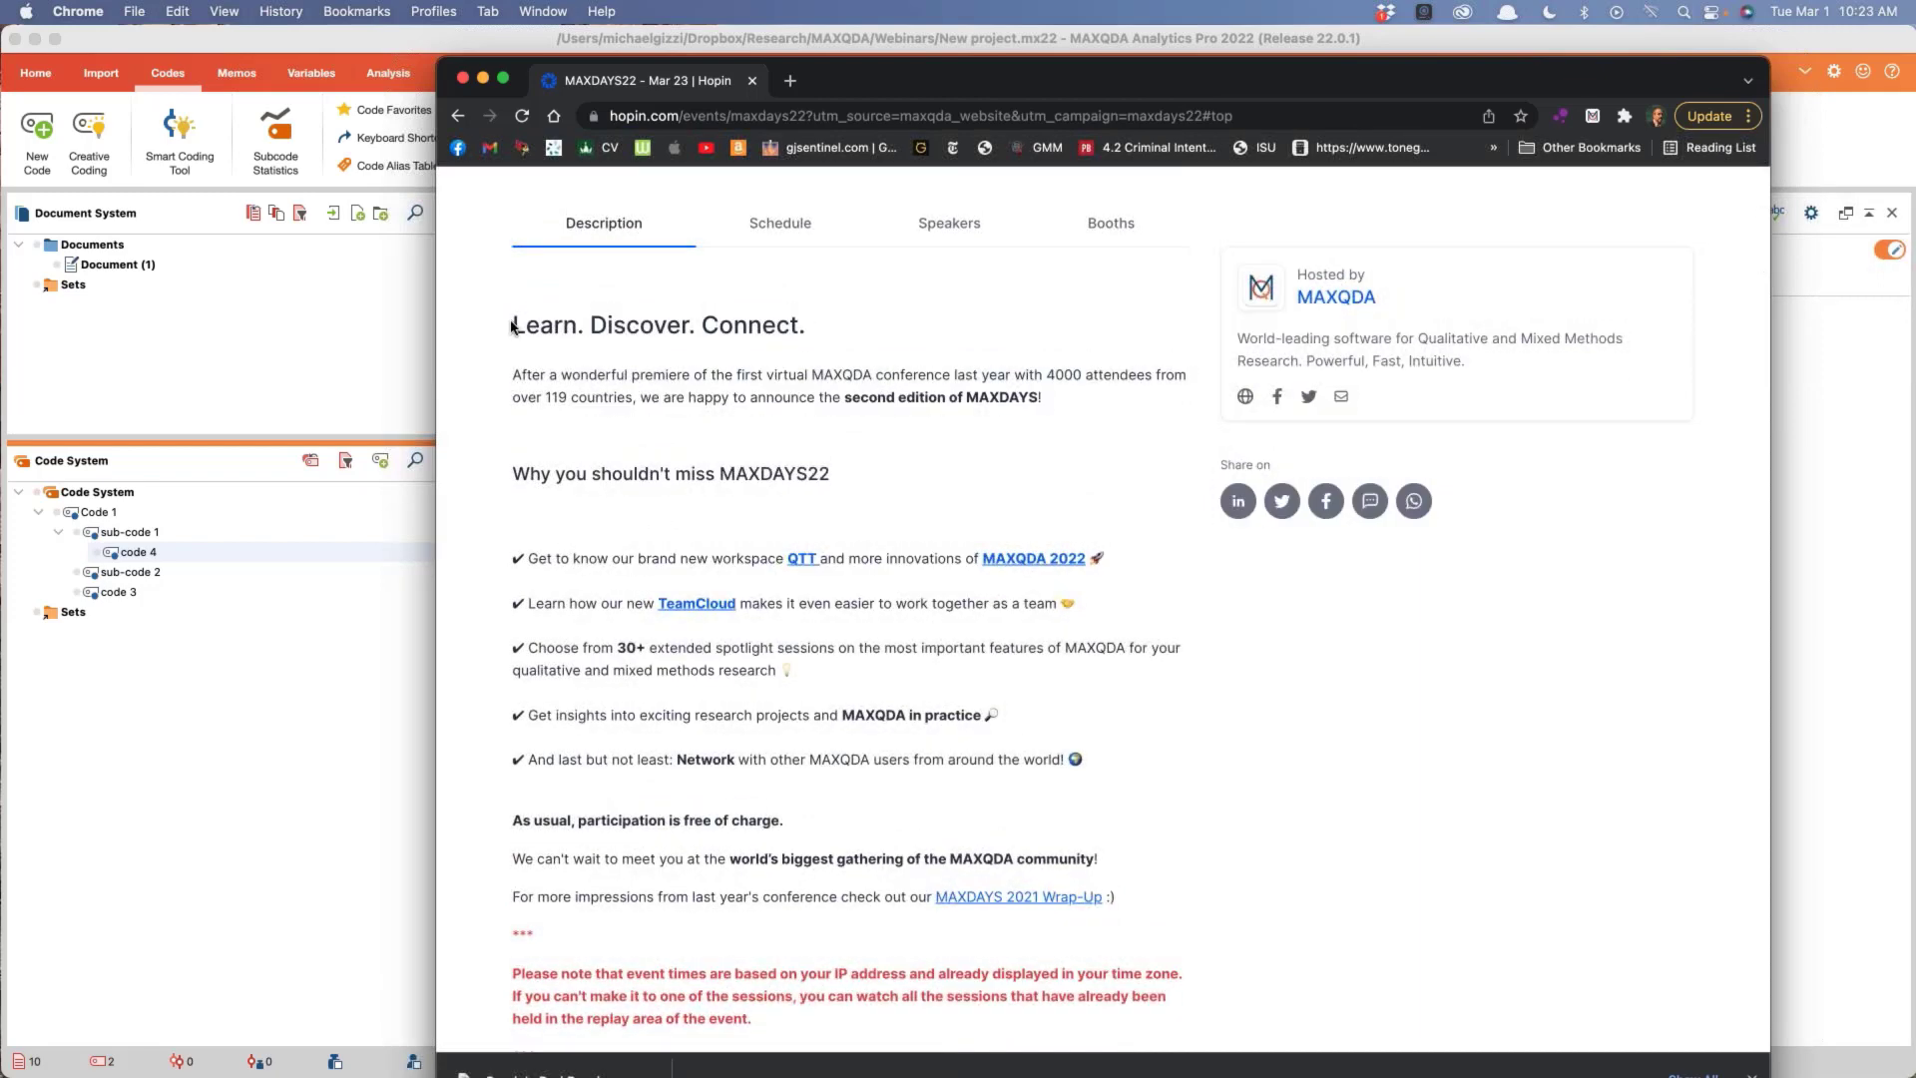
pyautogui.moveTo(512, 323); pyautogui.dragTo(949, 1024)
pyautogui.press('super+c')
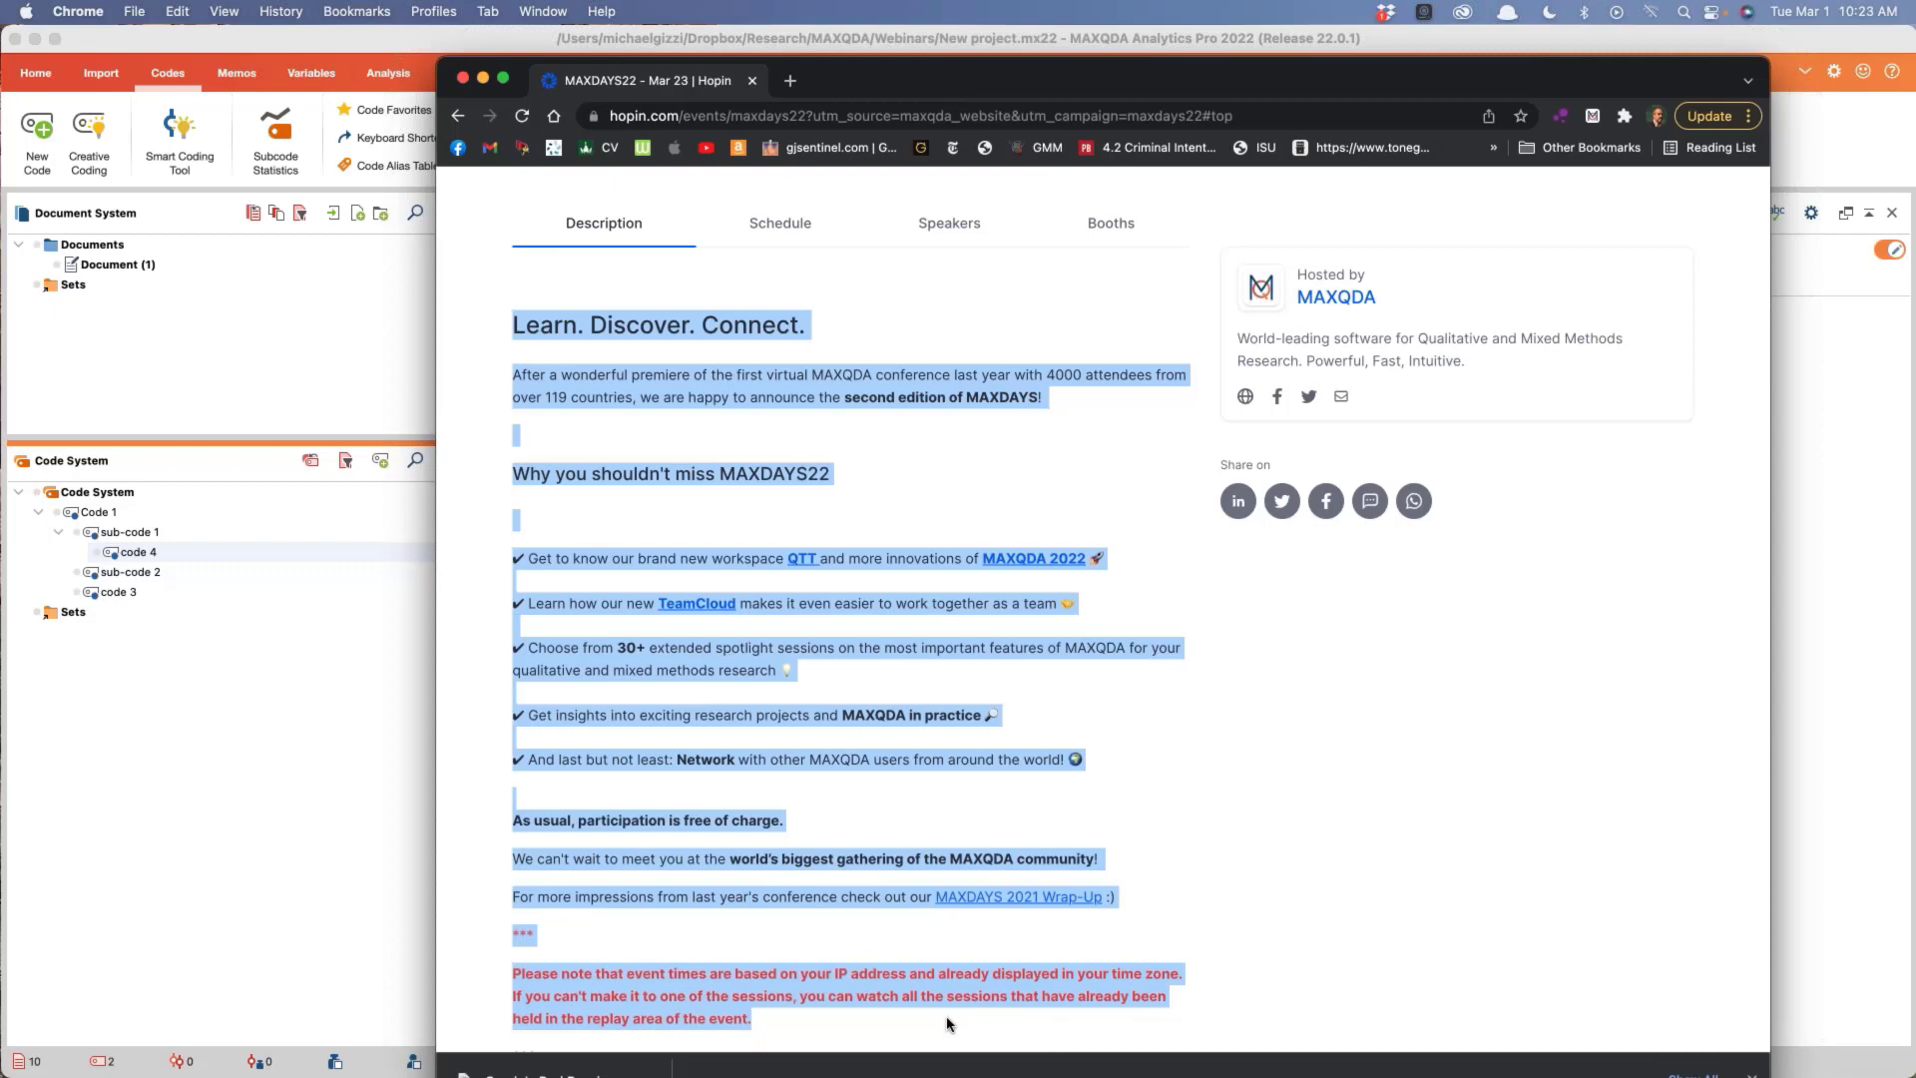
# Step: Switch back to MAXQDA and paste the copied event description into Document (1) below the sample sentence
pyautogui.click(301, 616)
pyautogui.click(847, 360)
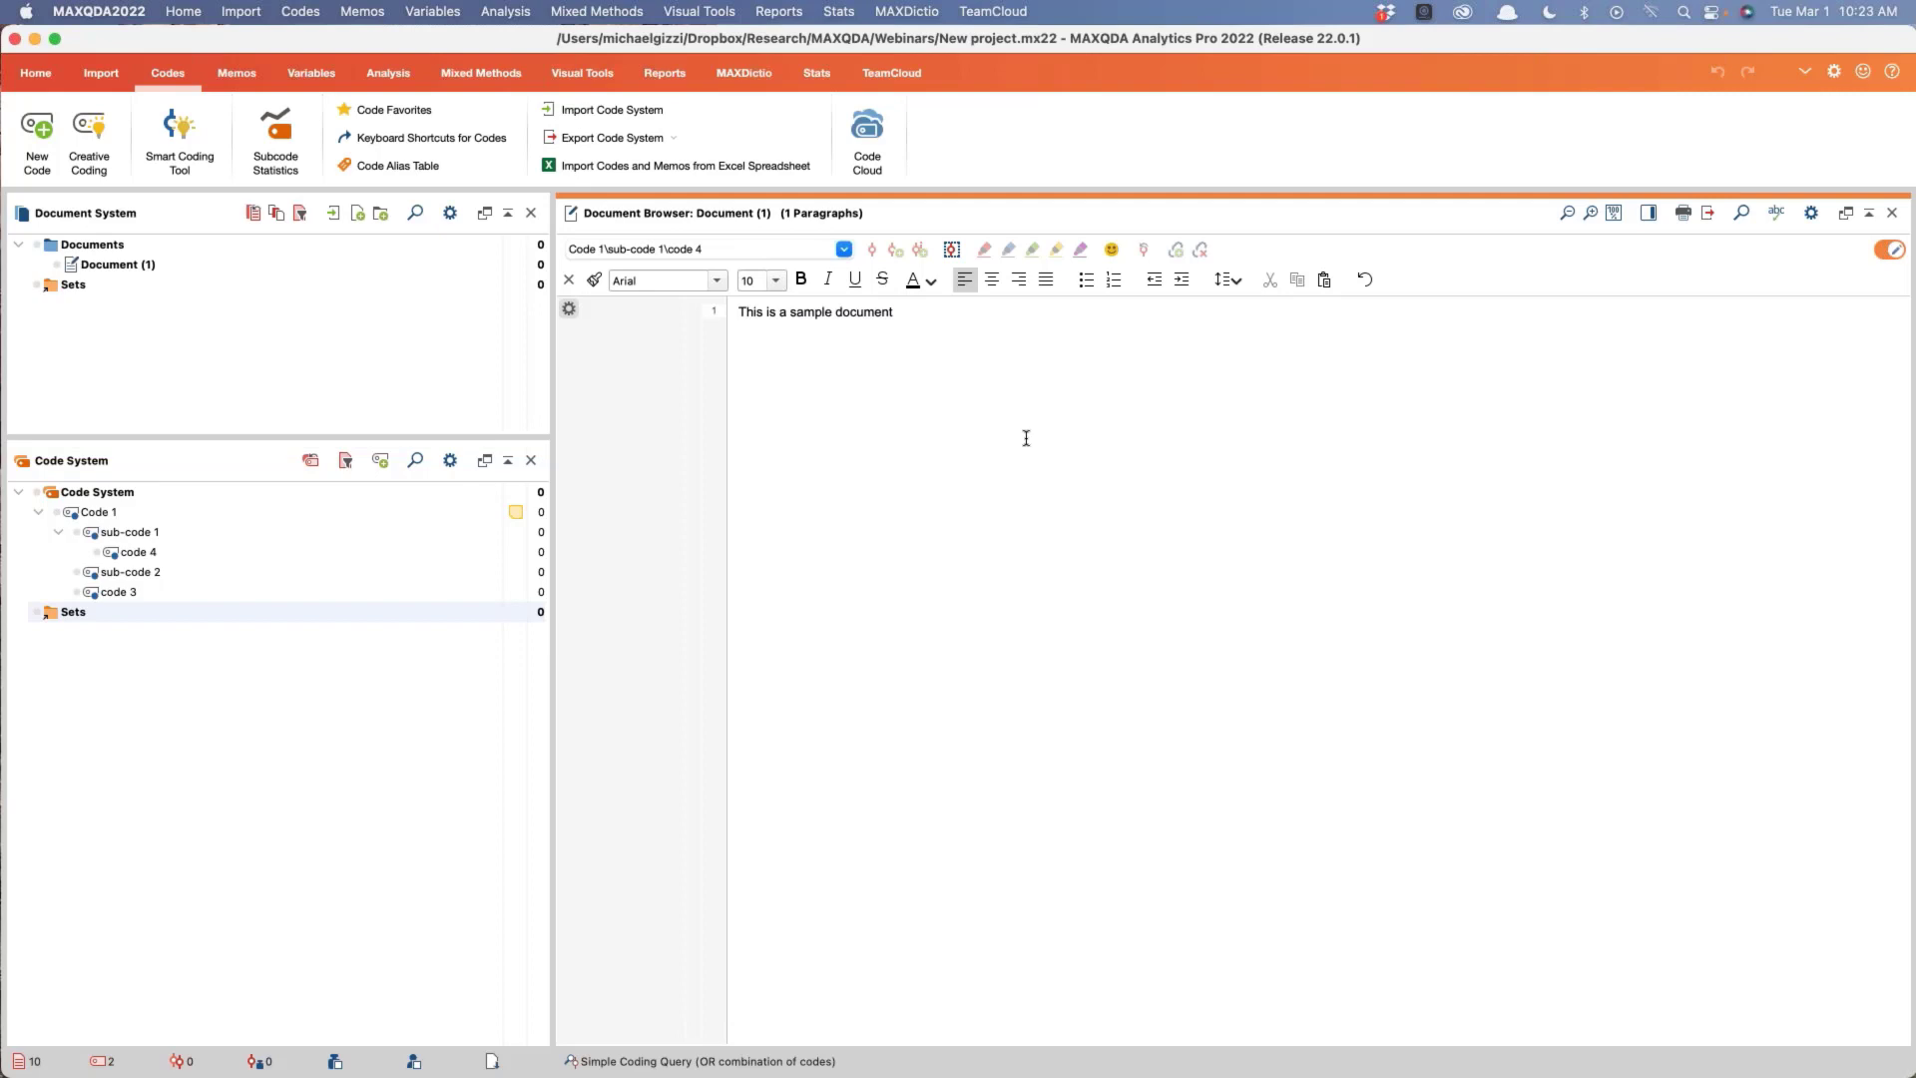
pyautogui.press('super+v')
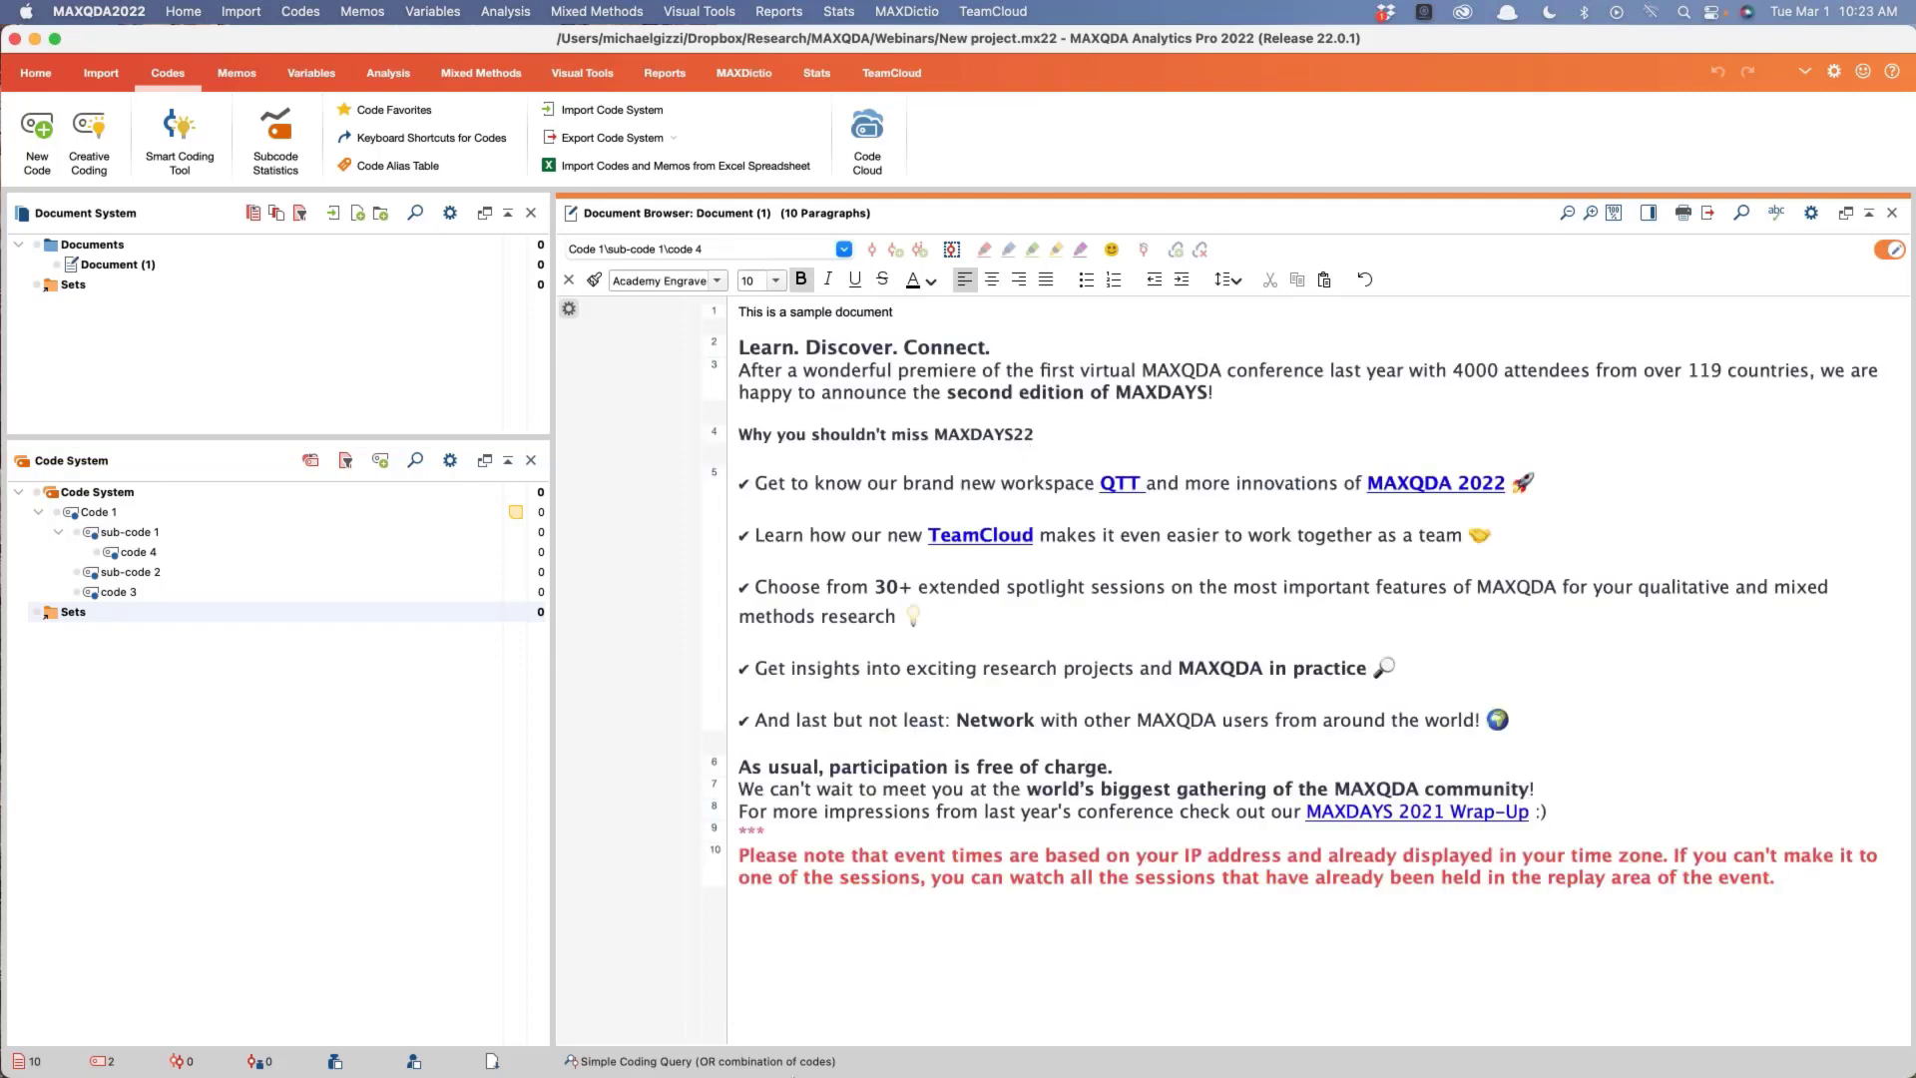
# Step: Rename the top-level code Code 1 as Tools
pyautogui.click(96, 515)
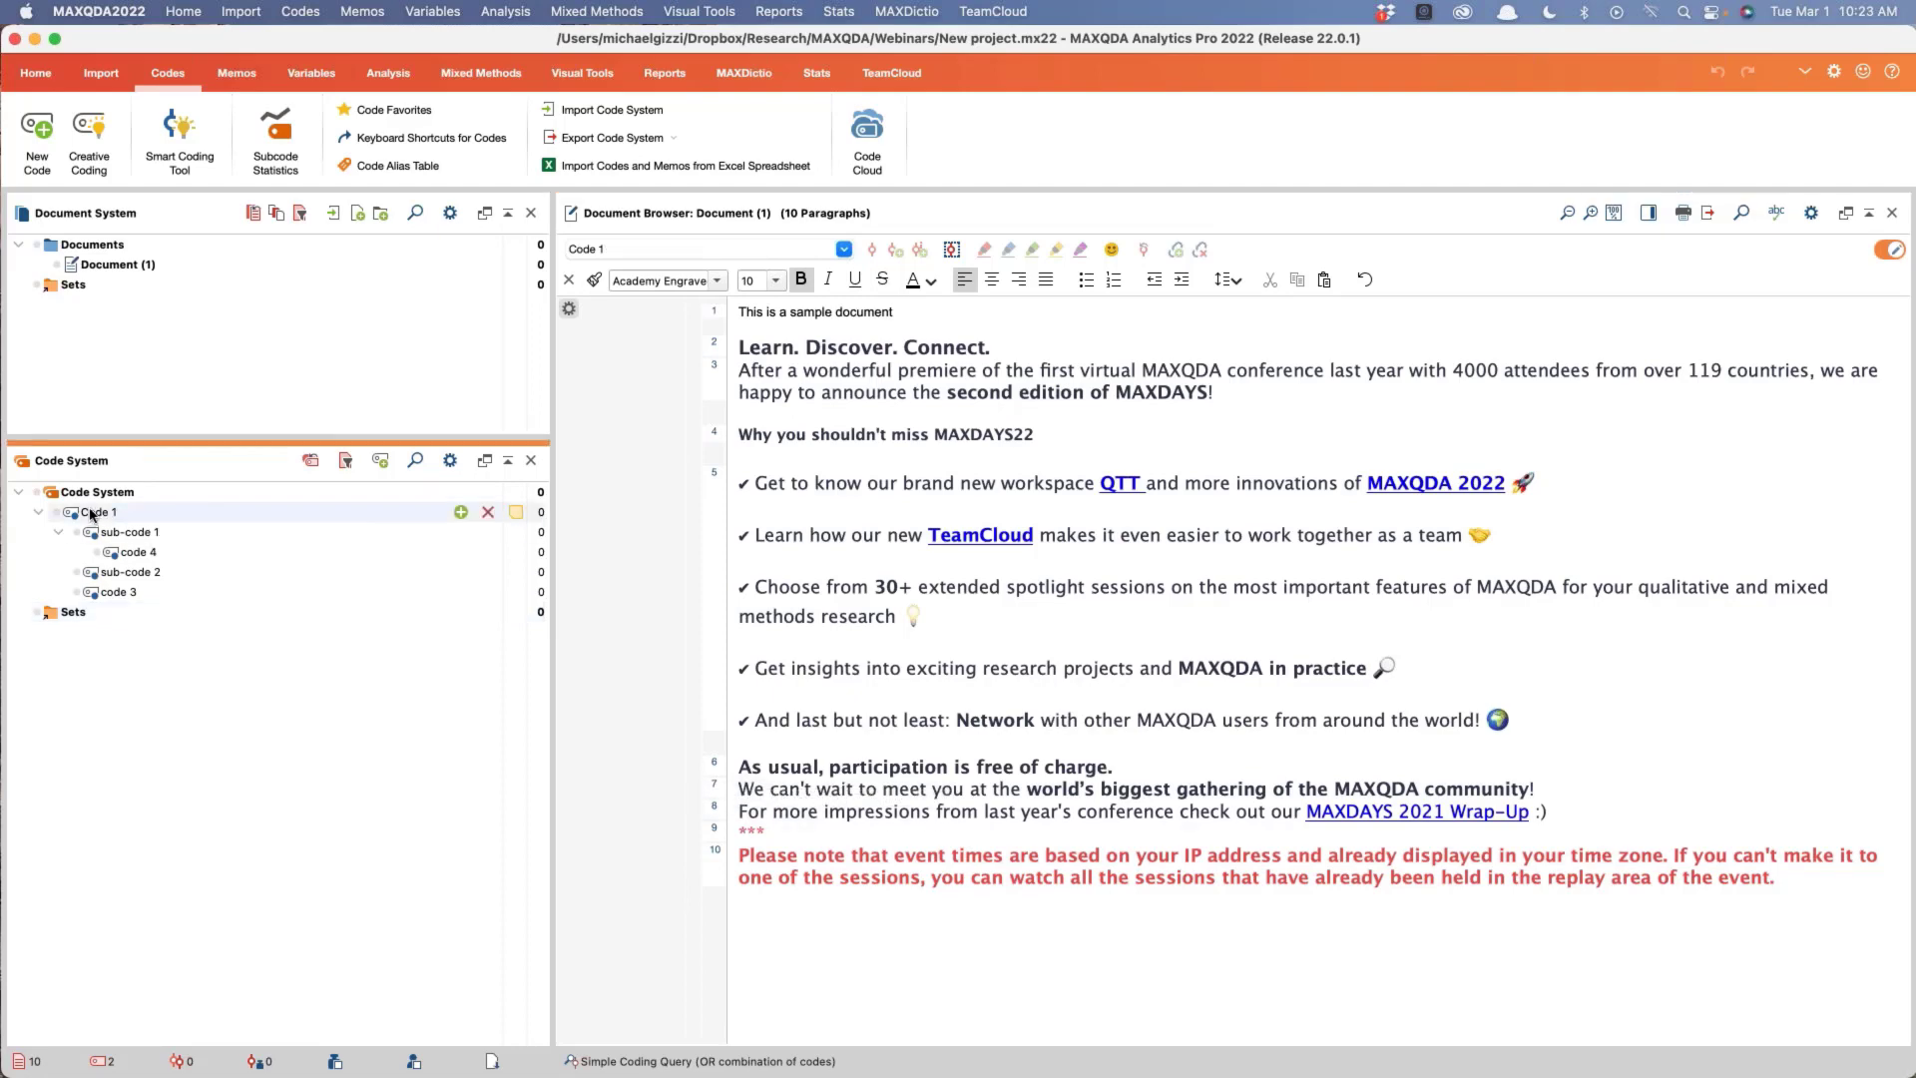
pyautogui.rightClick(111, 514)
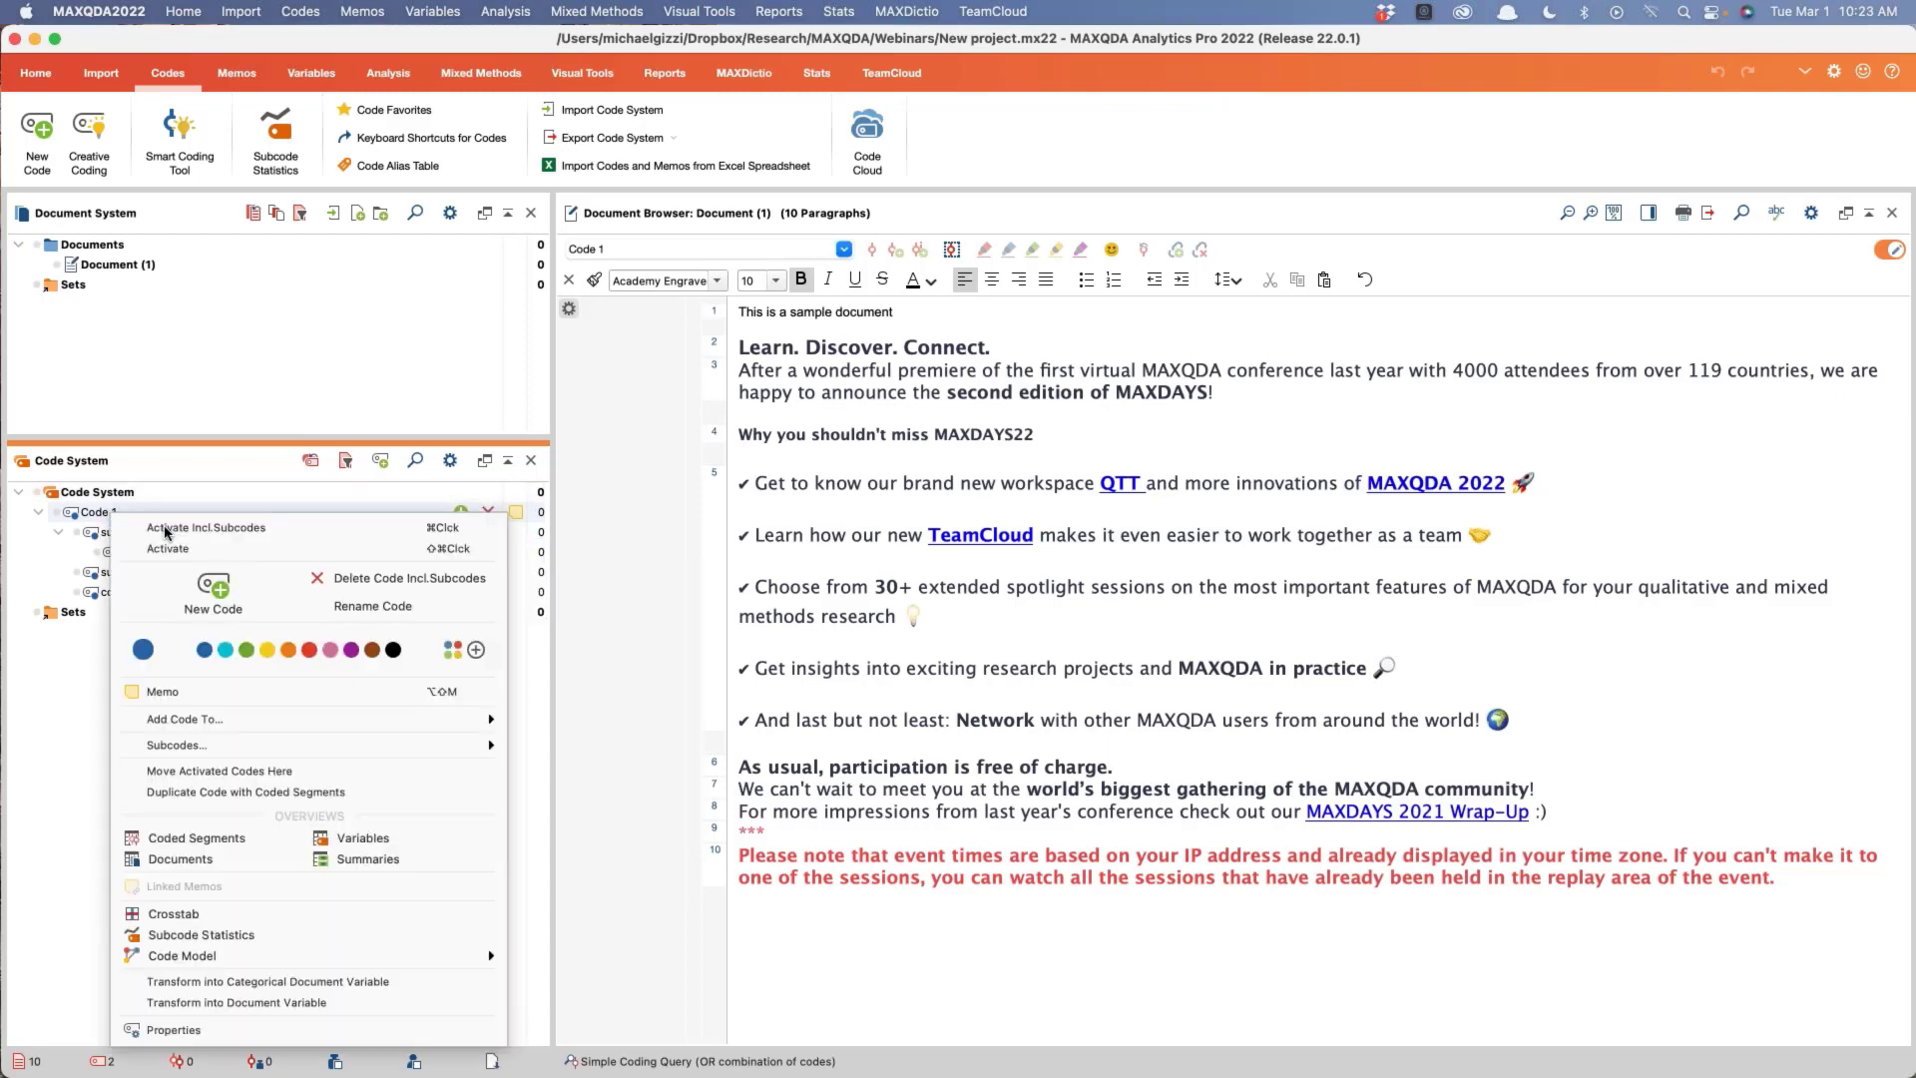
pyautogui.click(400, 604)
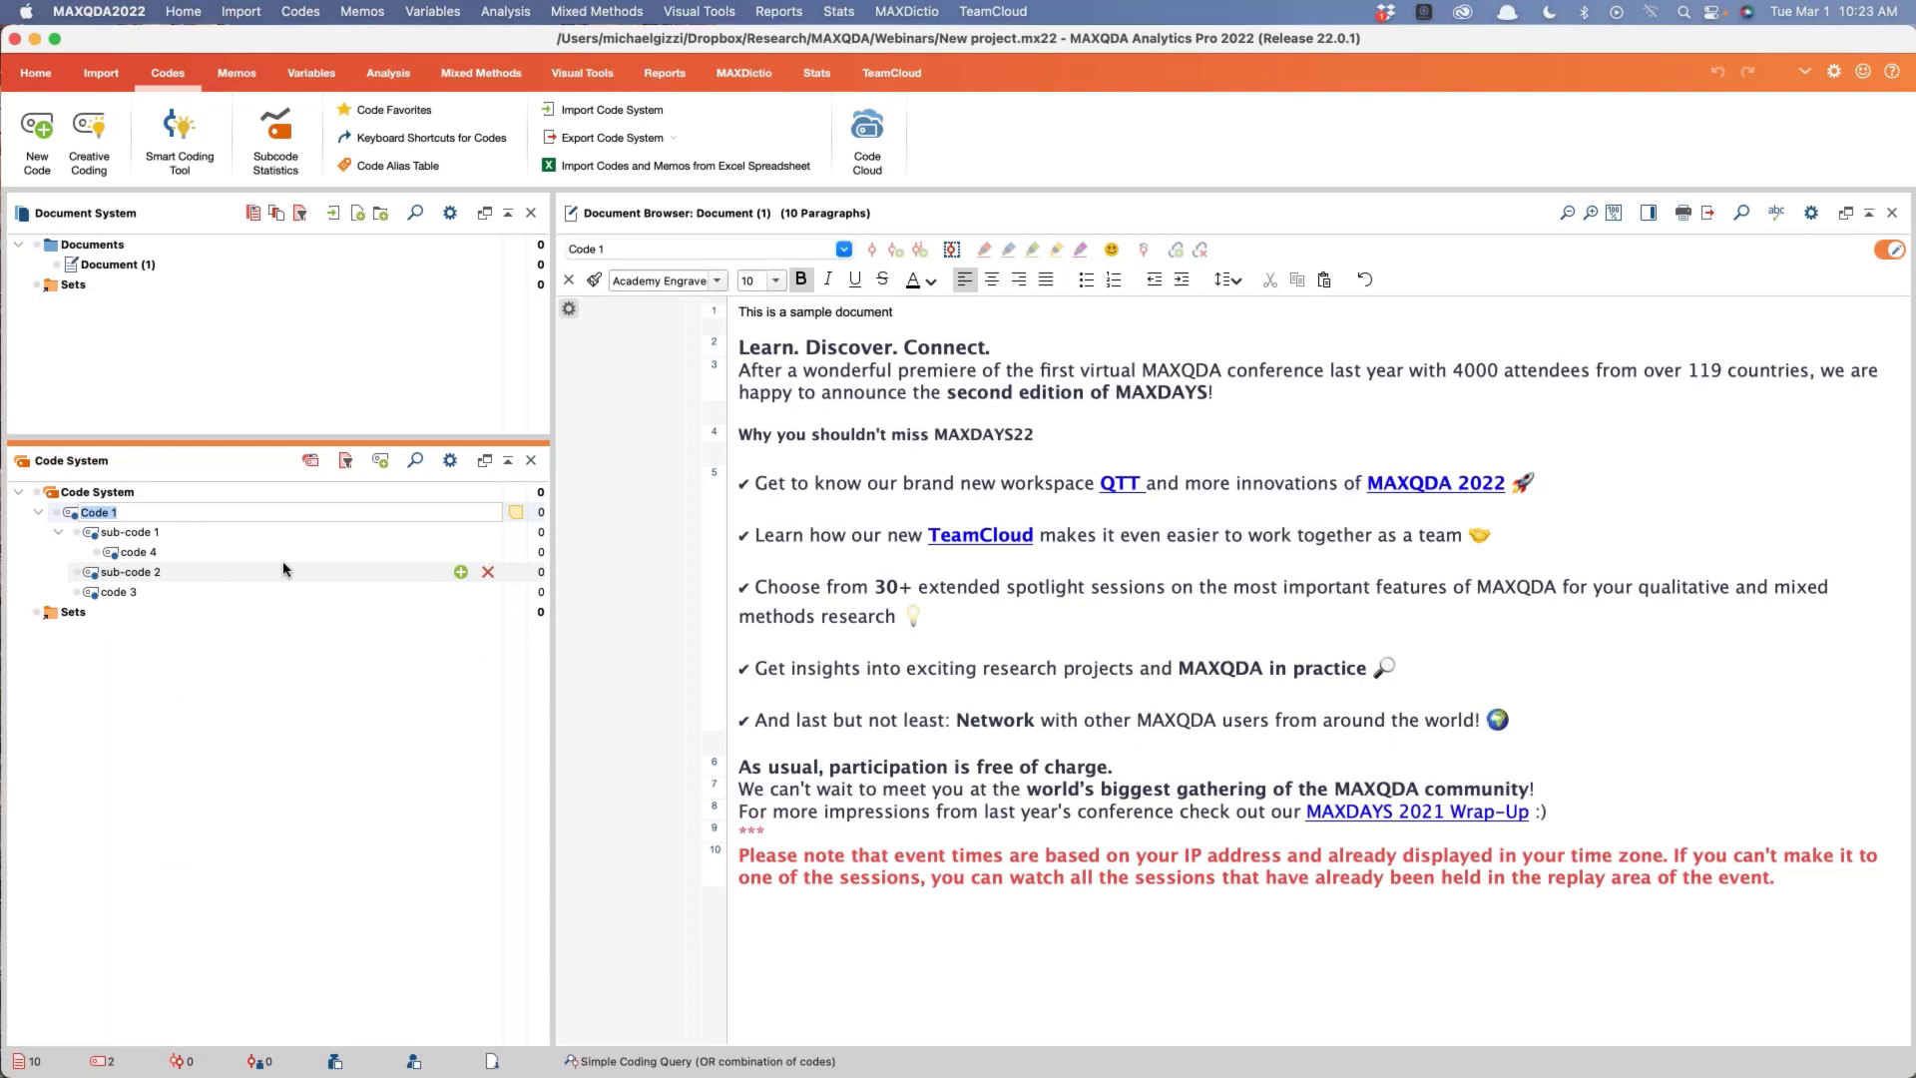
pyautogui.write('Tools')
pyautogui.press('Return')
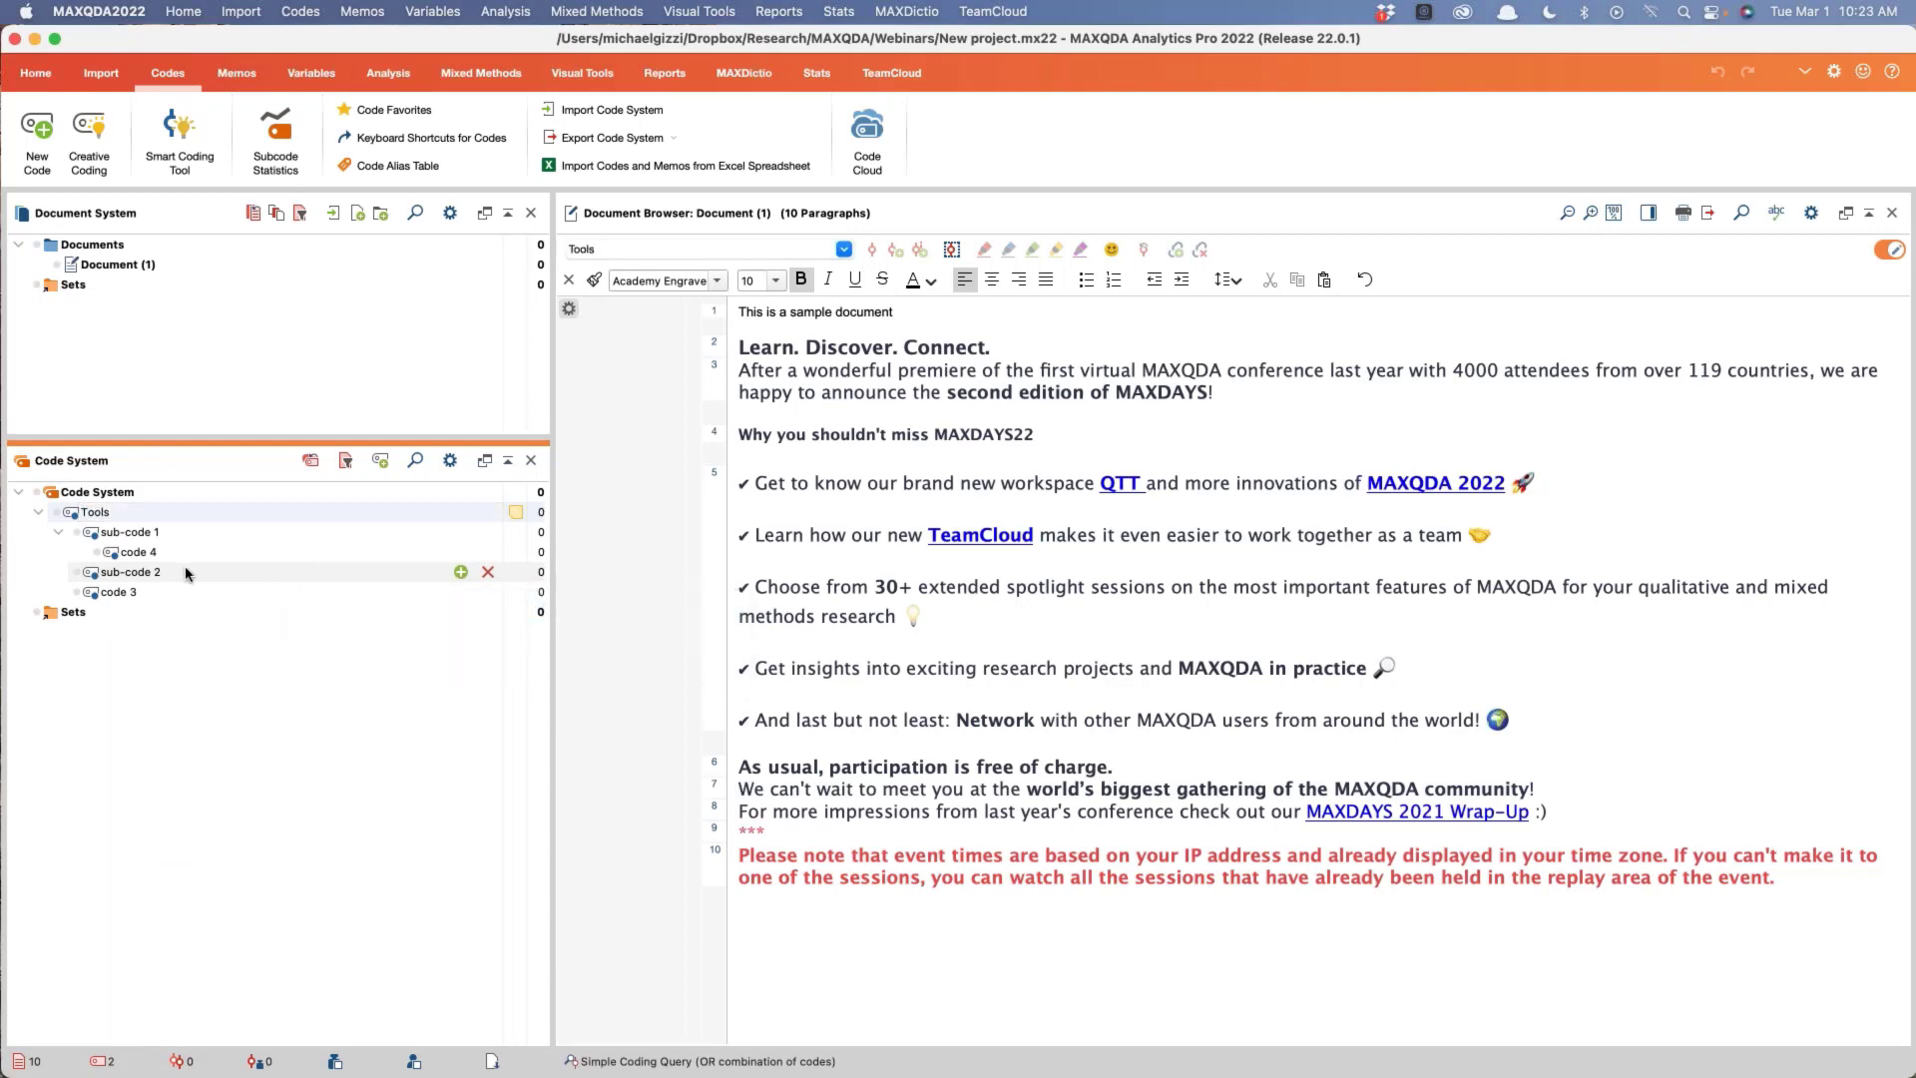
# Step: Turn off edit mode for Document (1) and select the phrase "Get to know our brand new workspace QTT"
pyautogui.click(131, 536)
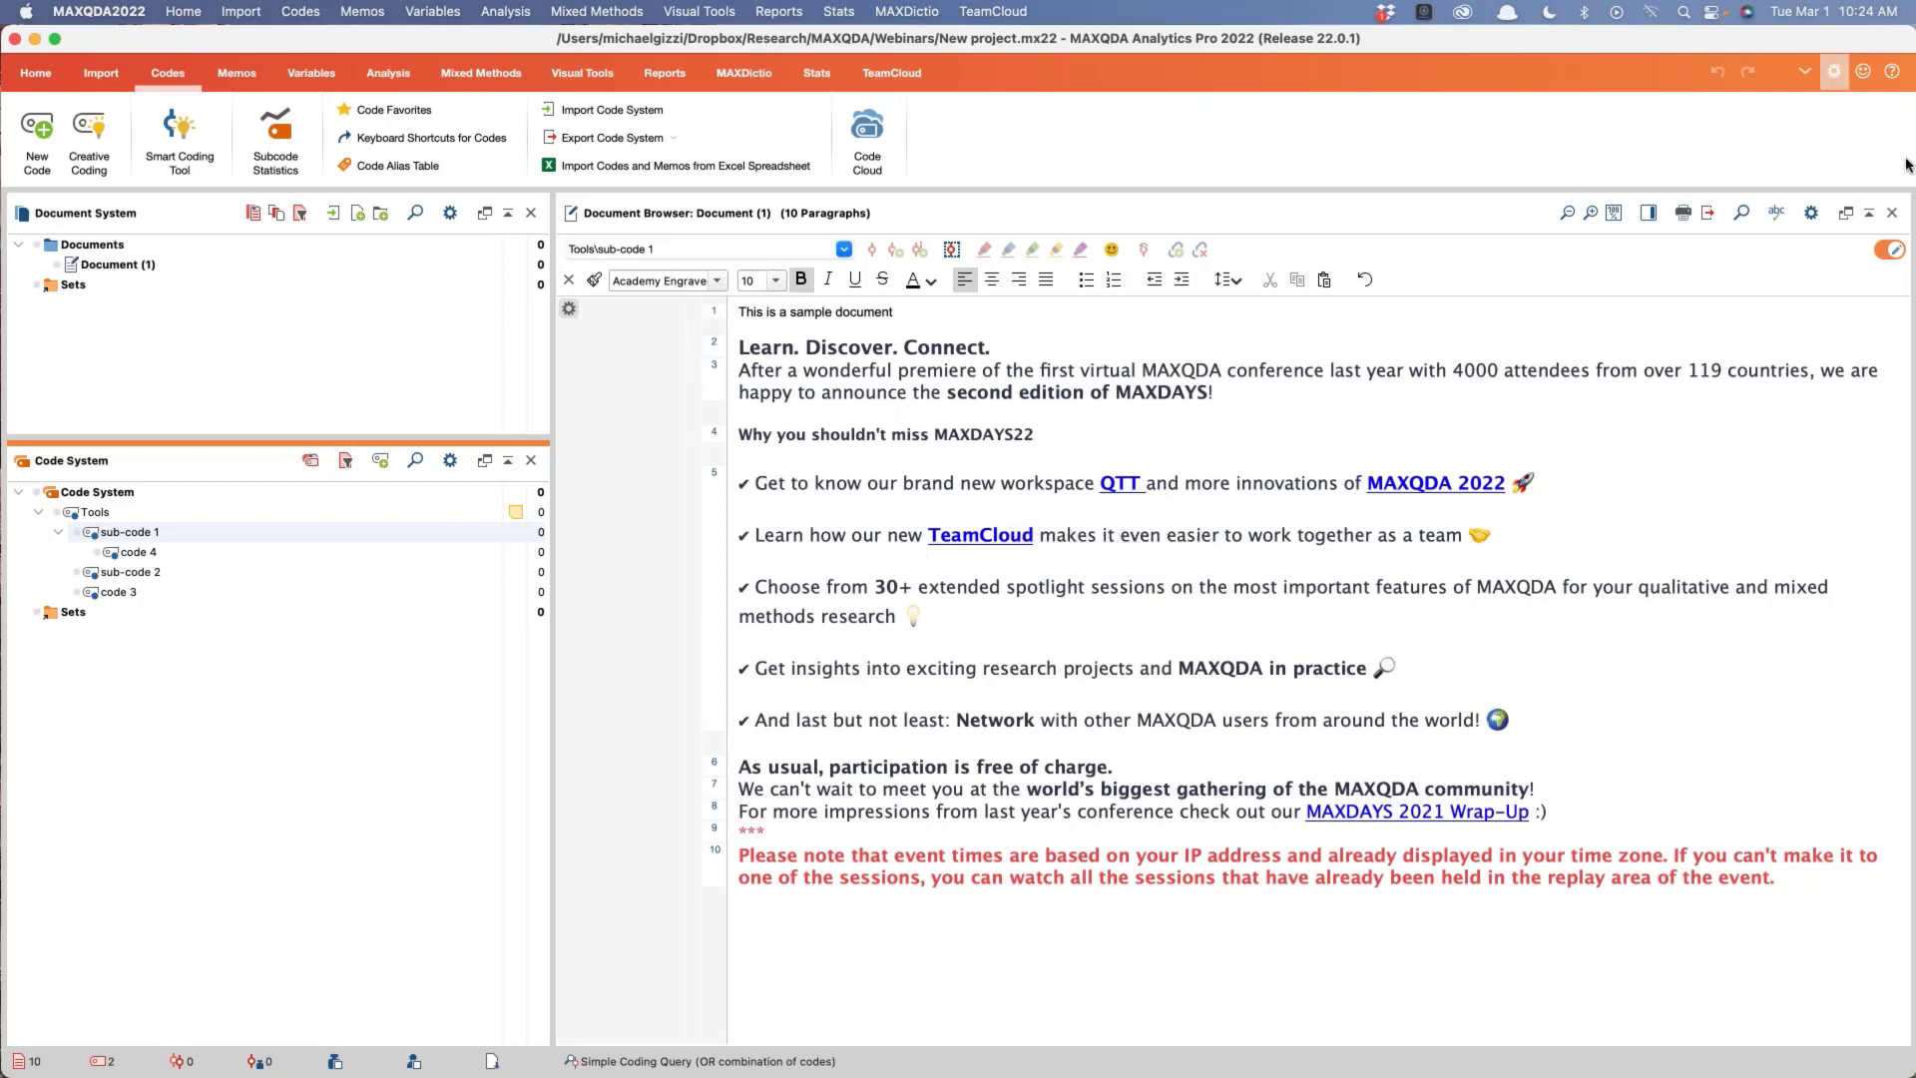
pyautogui.click(1889, 250)
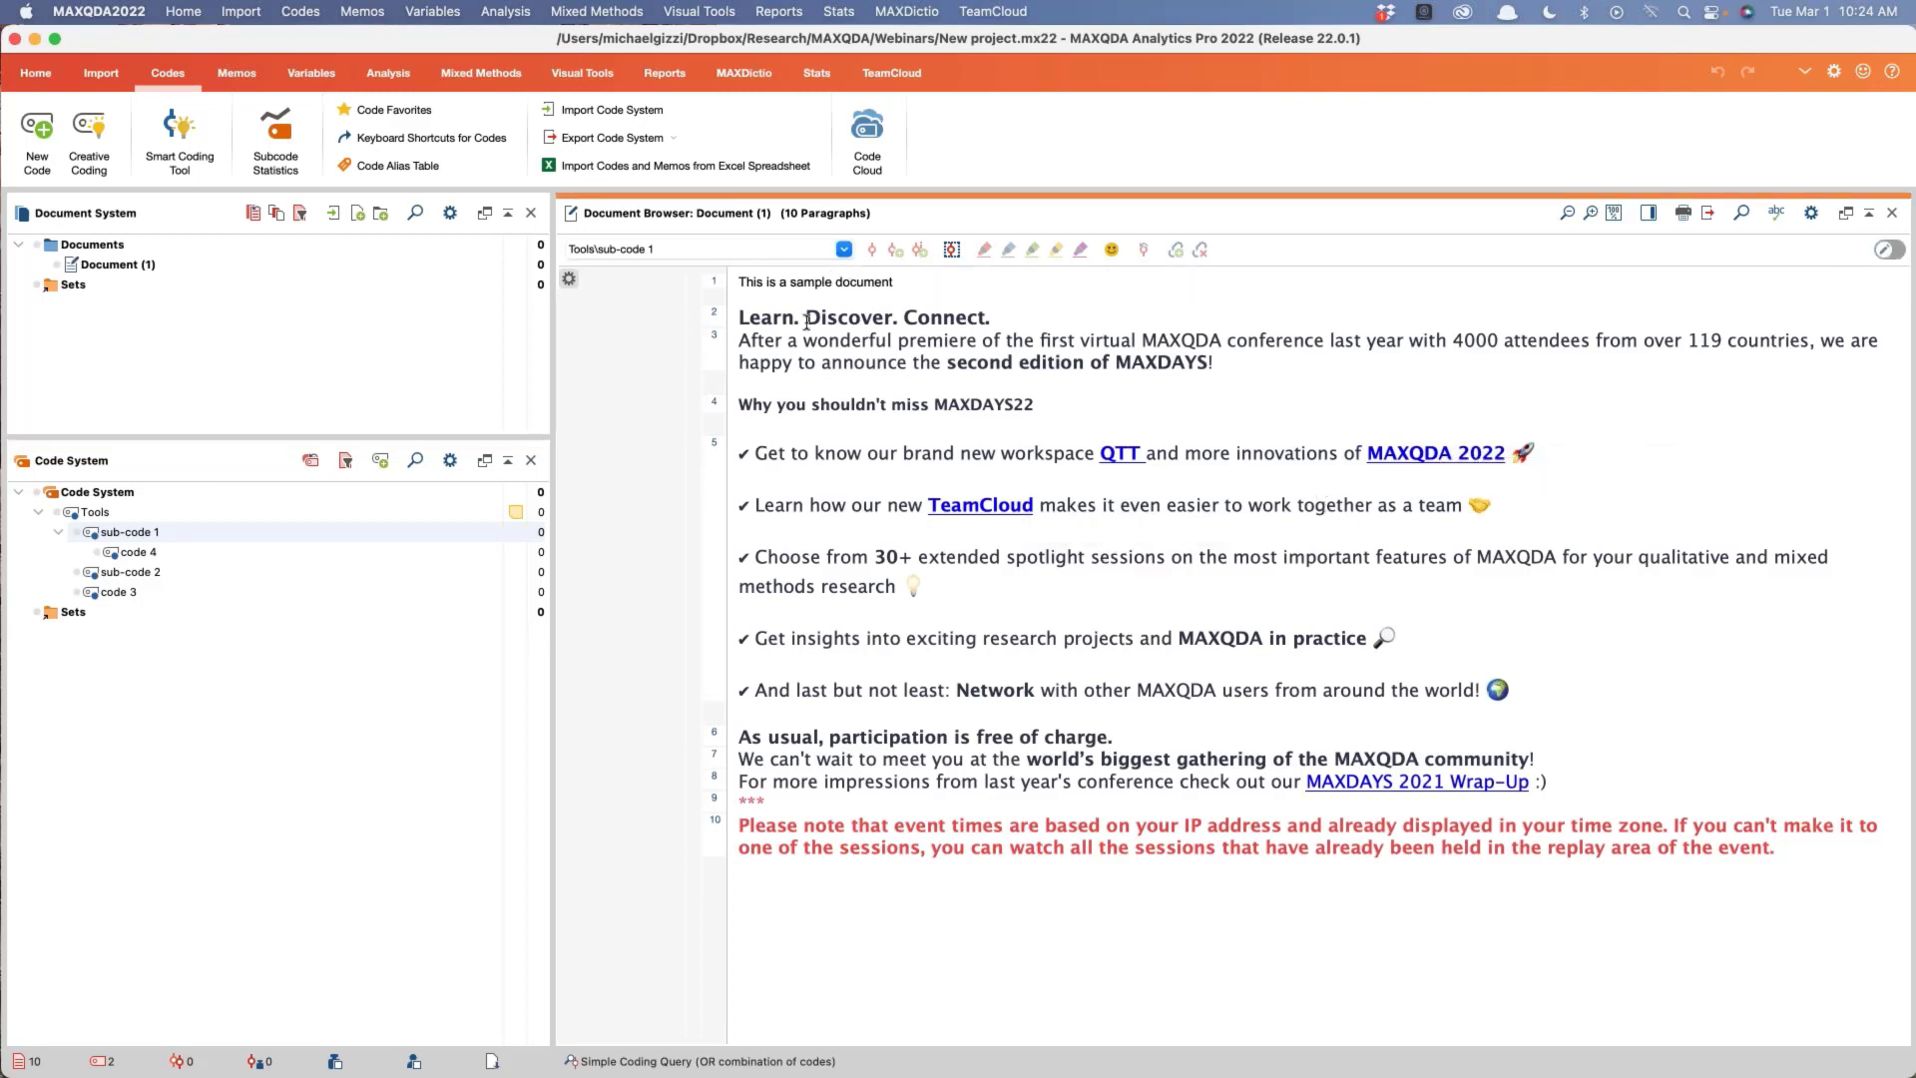
pyautogui.click(839, 346)
pyautogui.moveTo(759, 454); pyautogui.dragTo(1031, 442)
pyautogui.click(949, 406)
pyautogui.moveTo(754, 456); pyautogui.dragTo(1155, 459)
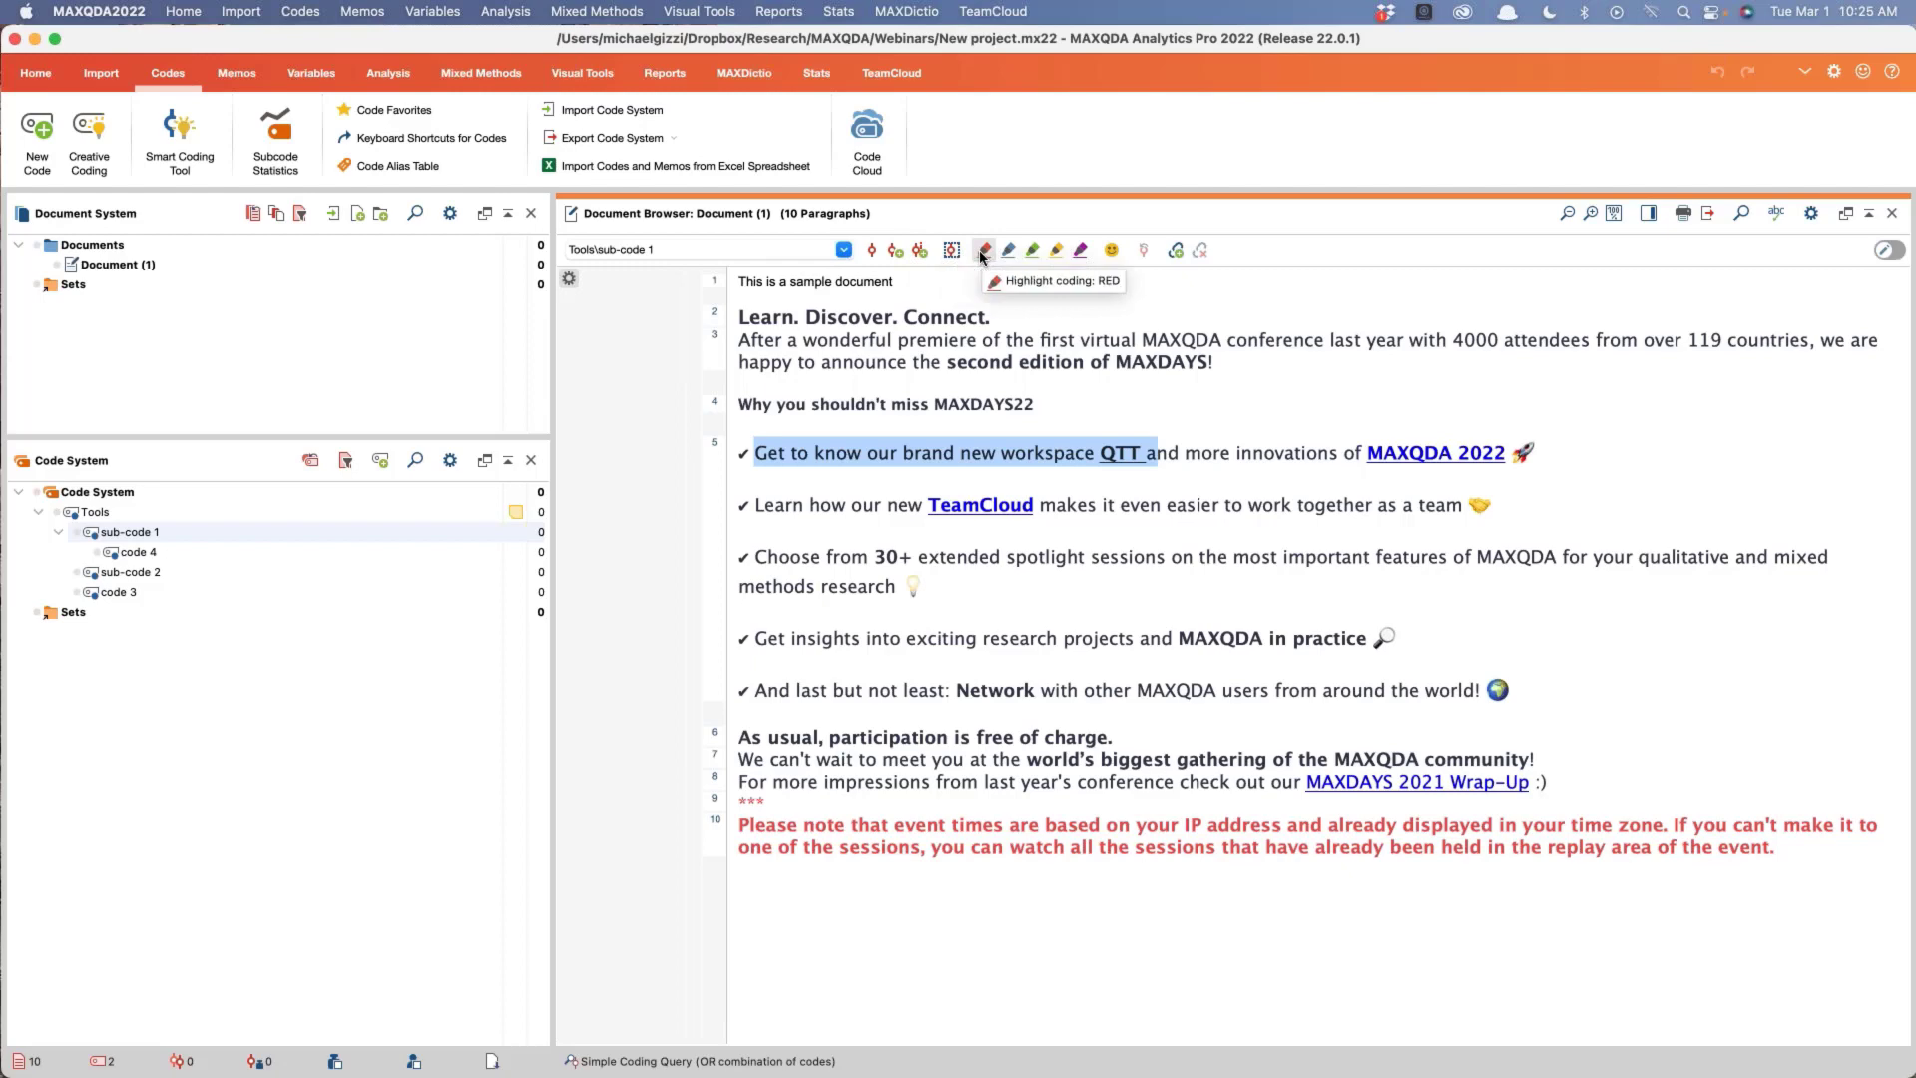
# Step: Browse the emoticode symbols across the people, food, travel and smiley categories, and close the emoticode window without applying one
pyautogui.click(1112, 250)
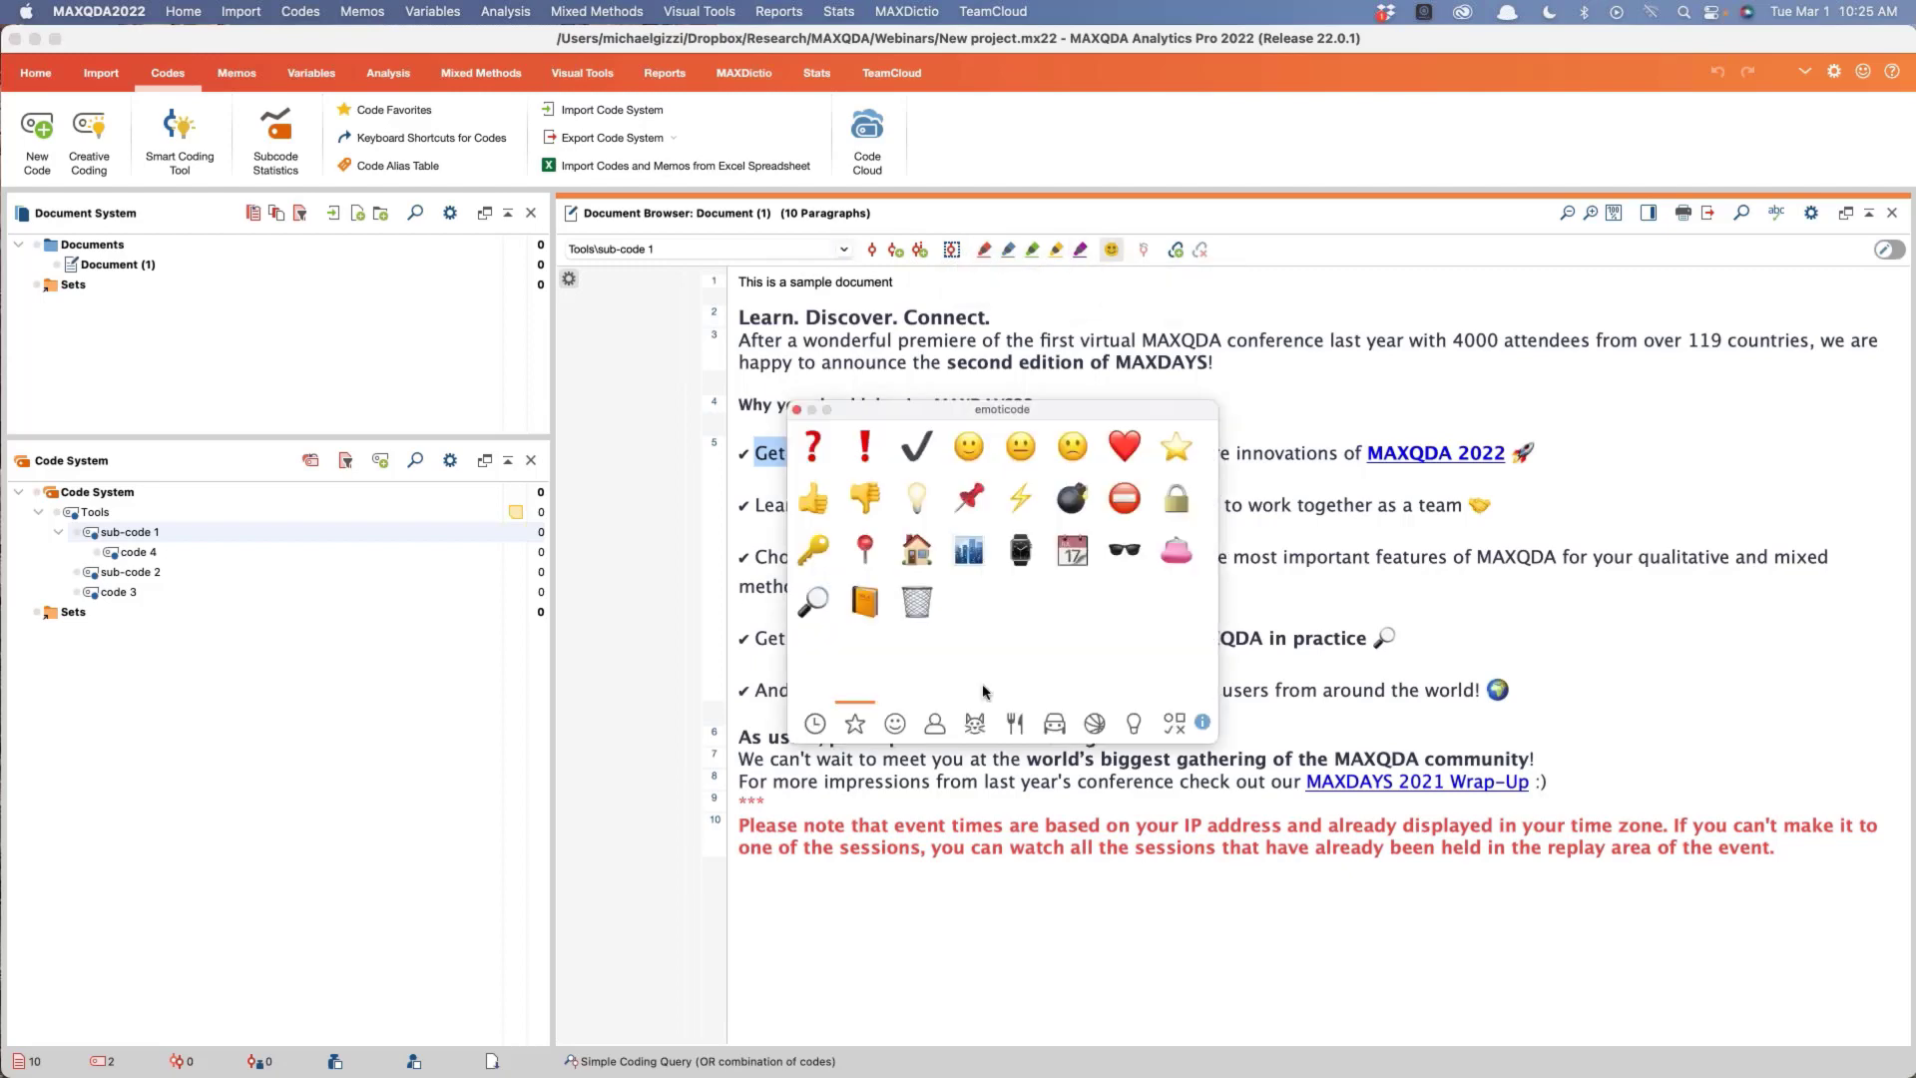
pyautogui.click(940, 727)
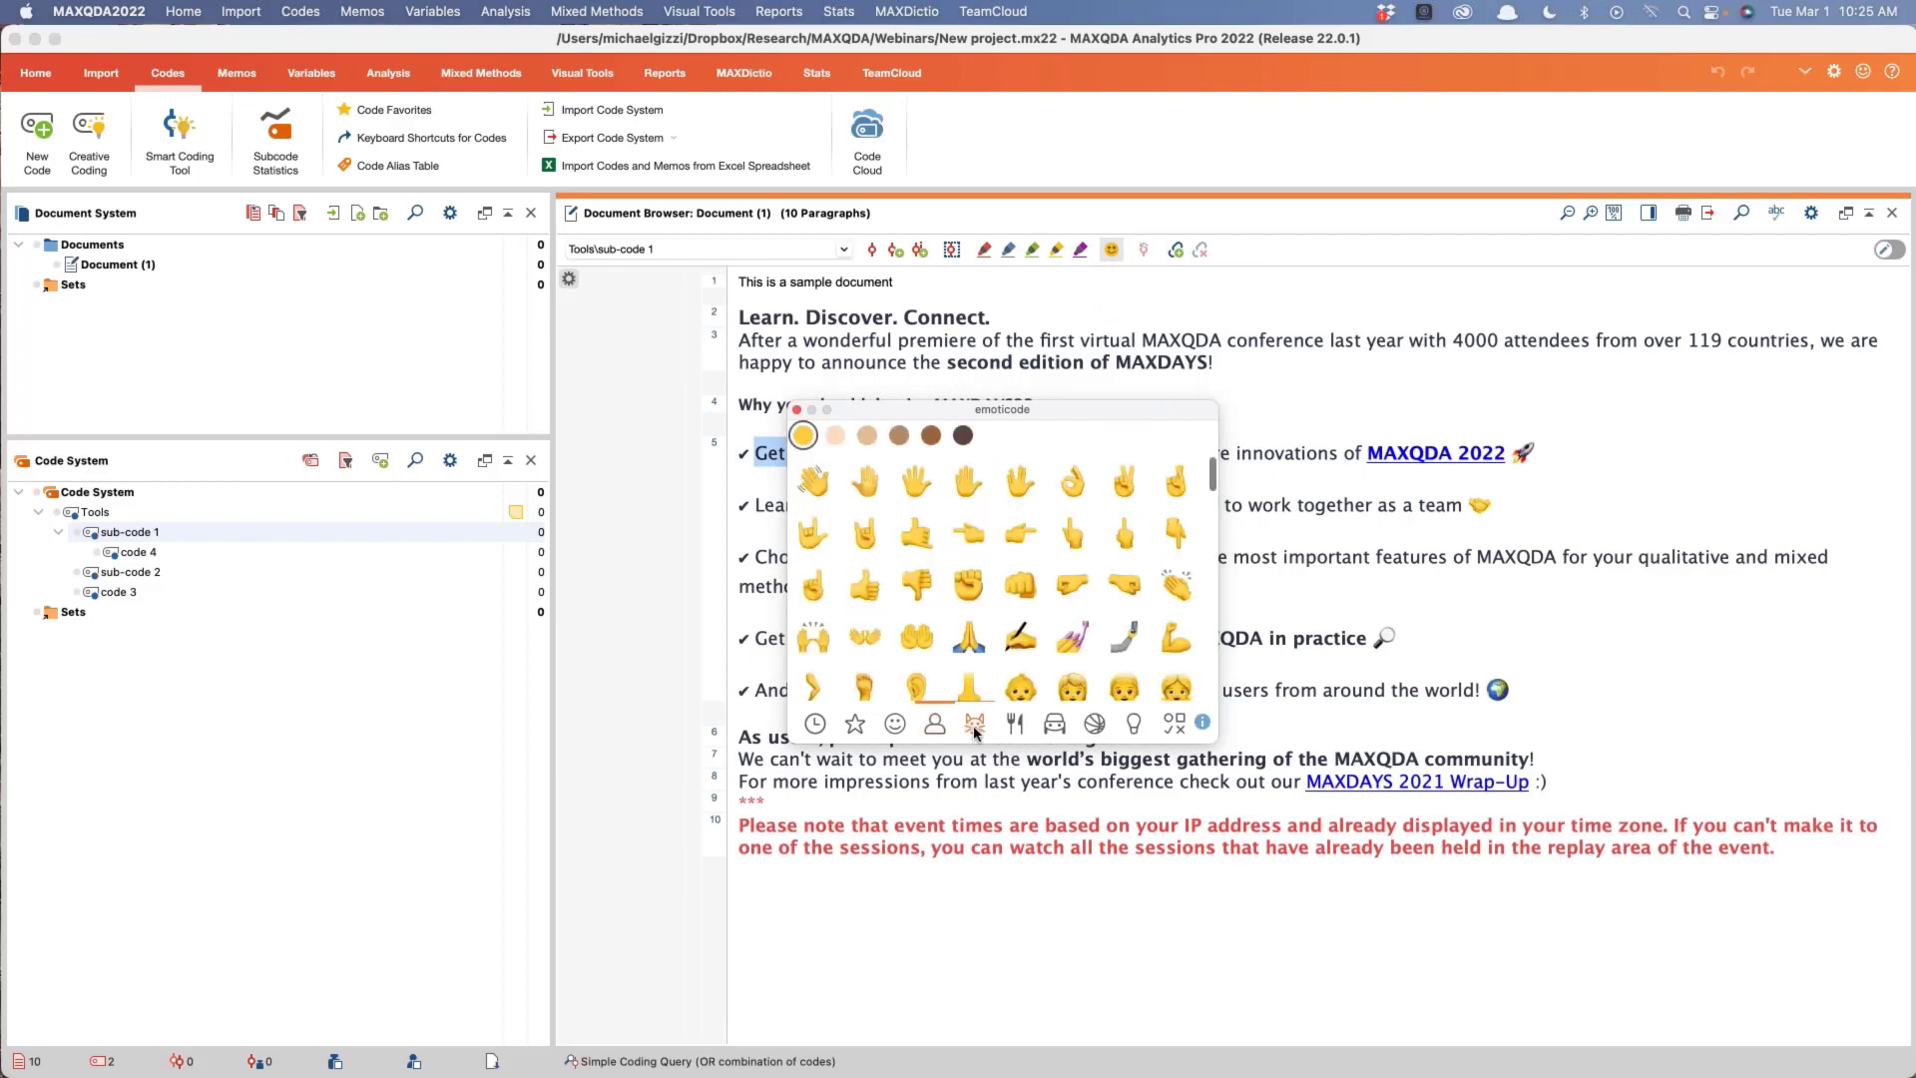
pyautogui.click(974, 726)
pyautogui.click(1011, 726)
pyautogui.scroll(-5, 998, 600)
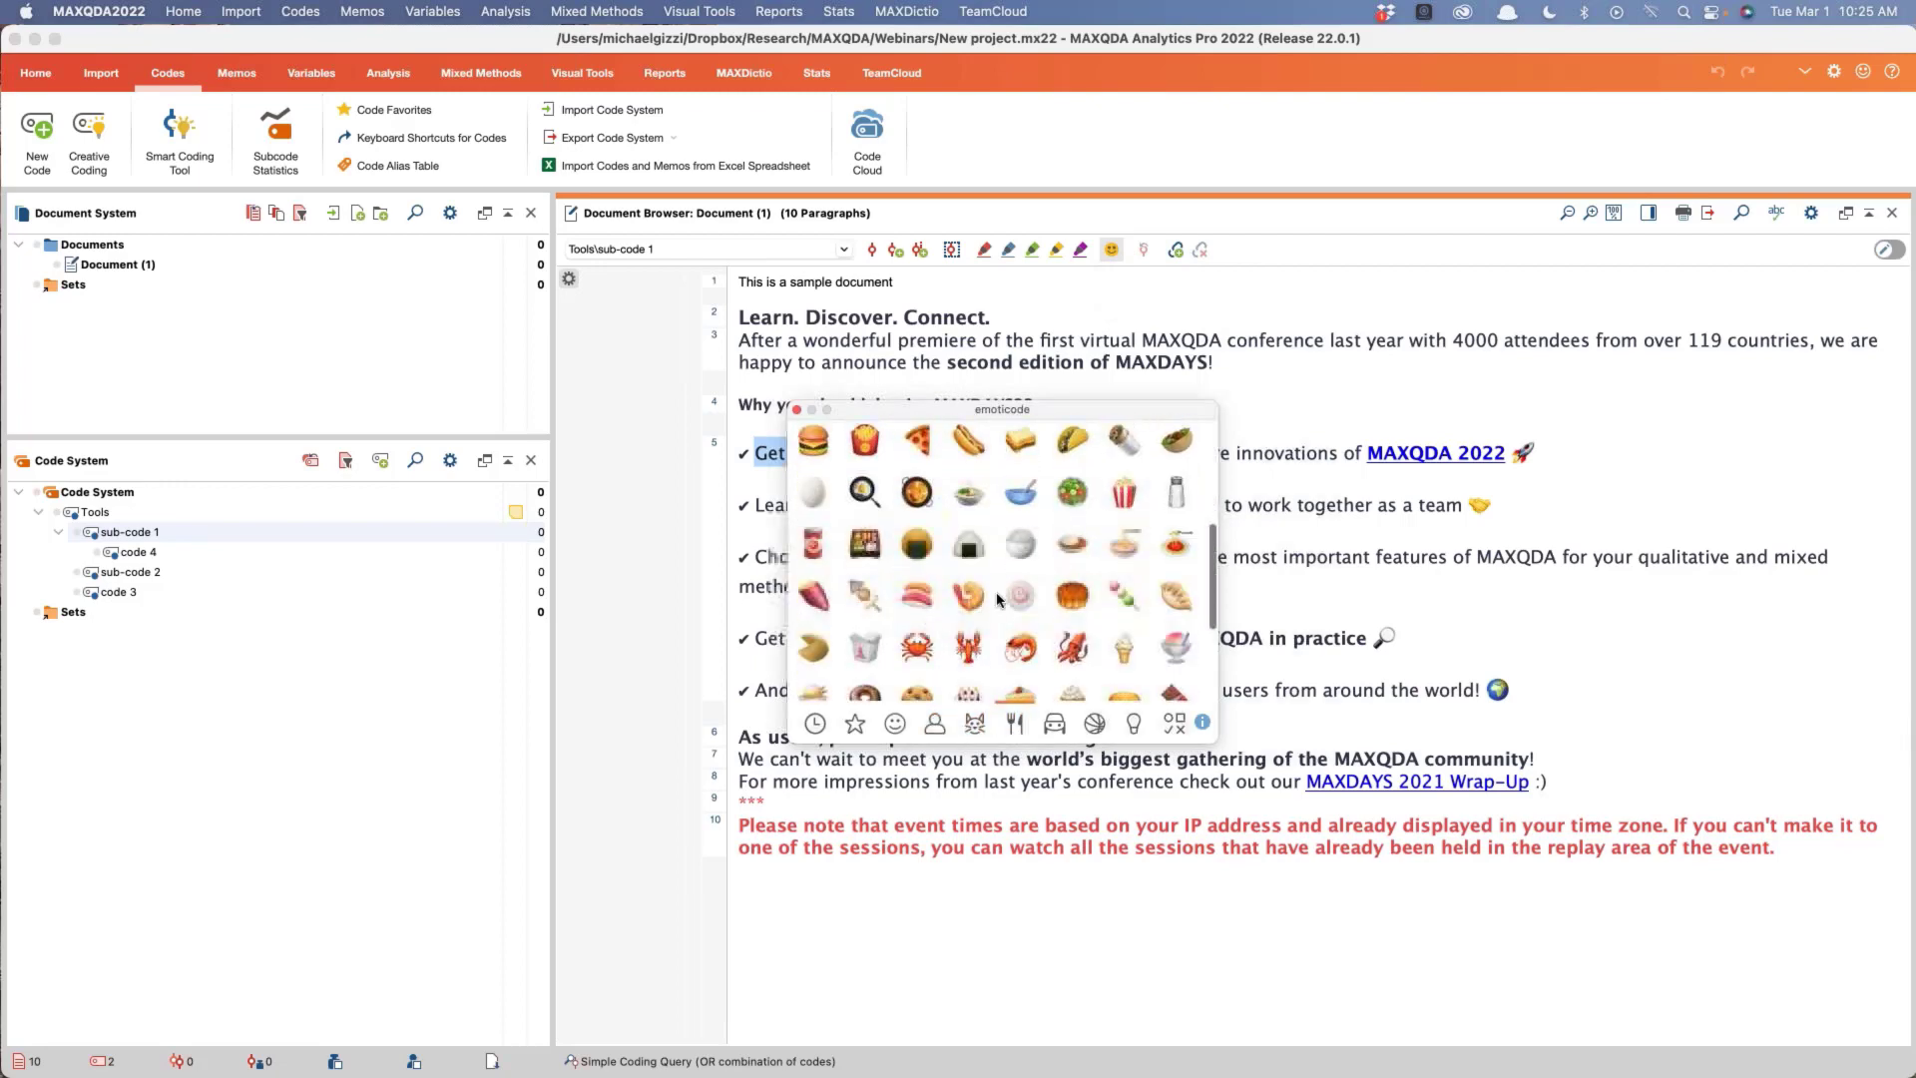
pyautogui.click(1054, 721)
pyautogui.scroll(-8, 1035, 520)
pyautogui.scroll(5, 1035, 520)
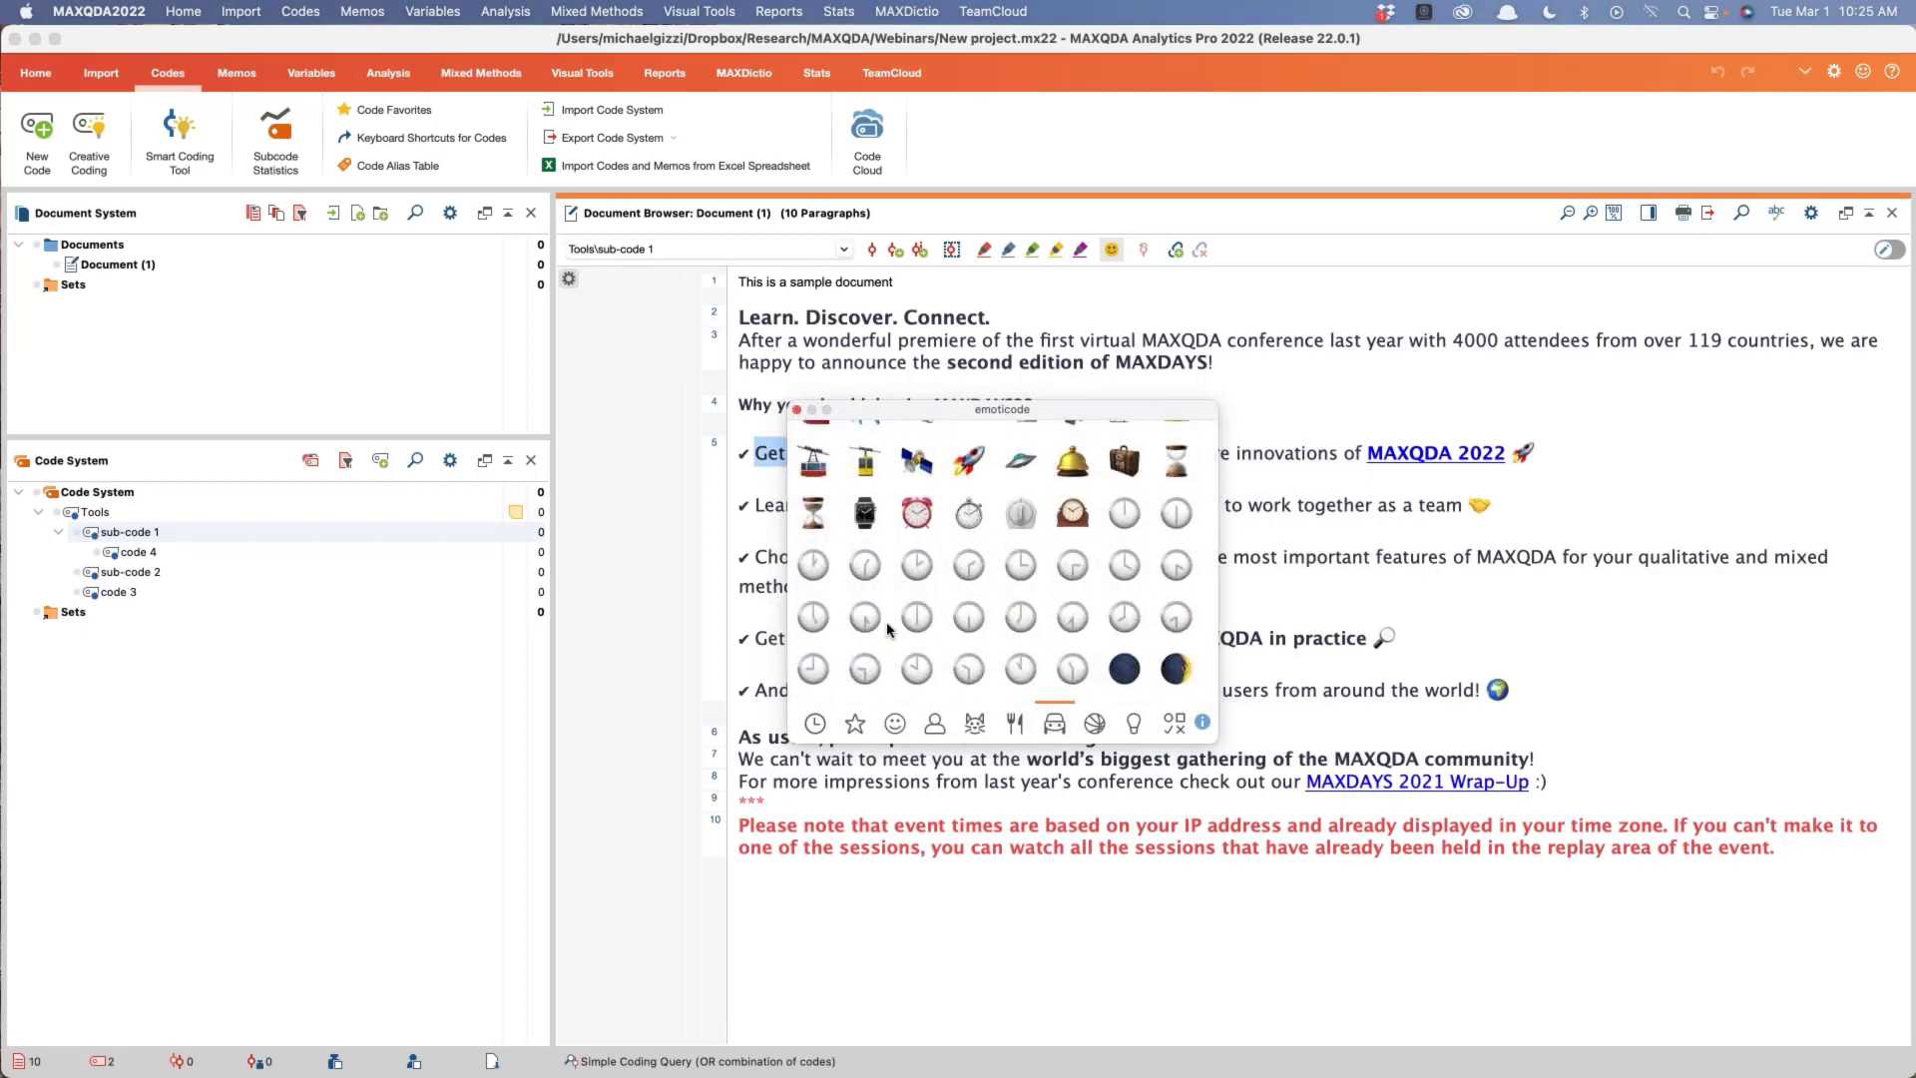
pyautogui.click(896, 722)
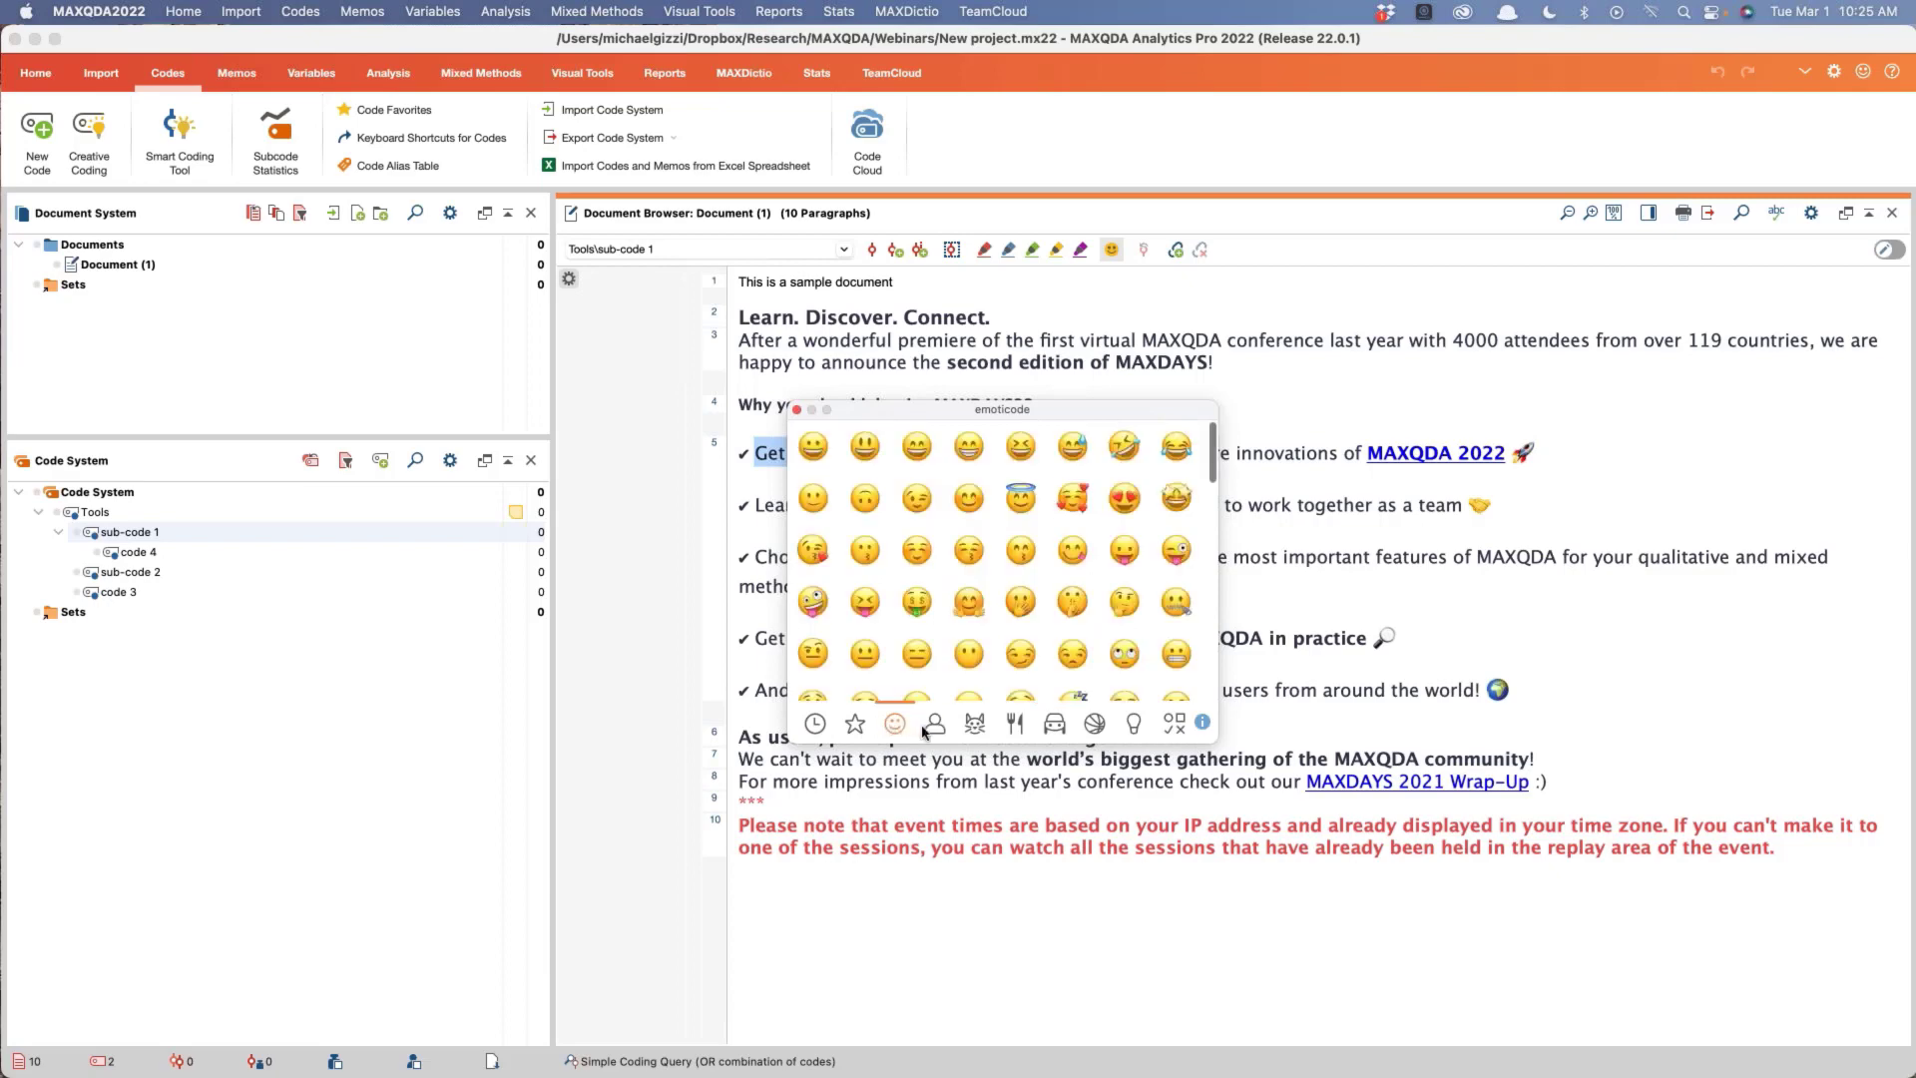
pyautogui.click(935, 723)
pyautogui.scroll(-5, 955, 585)
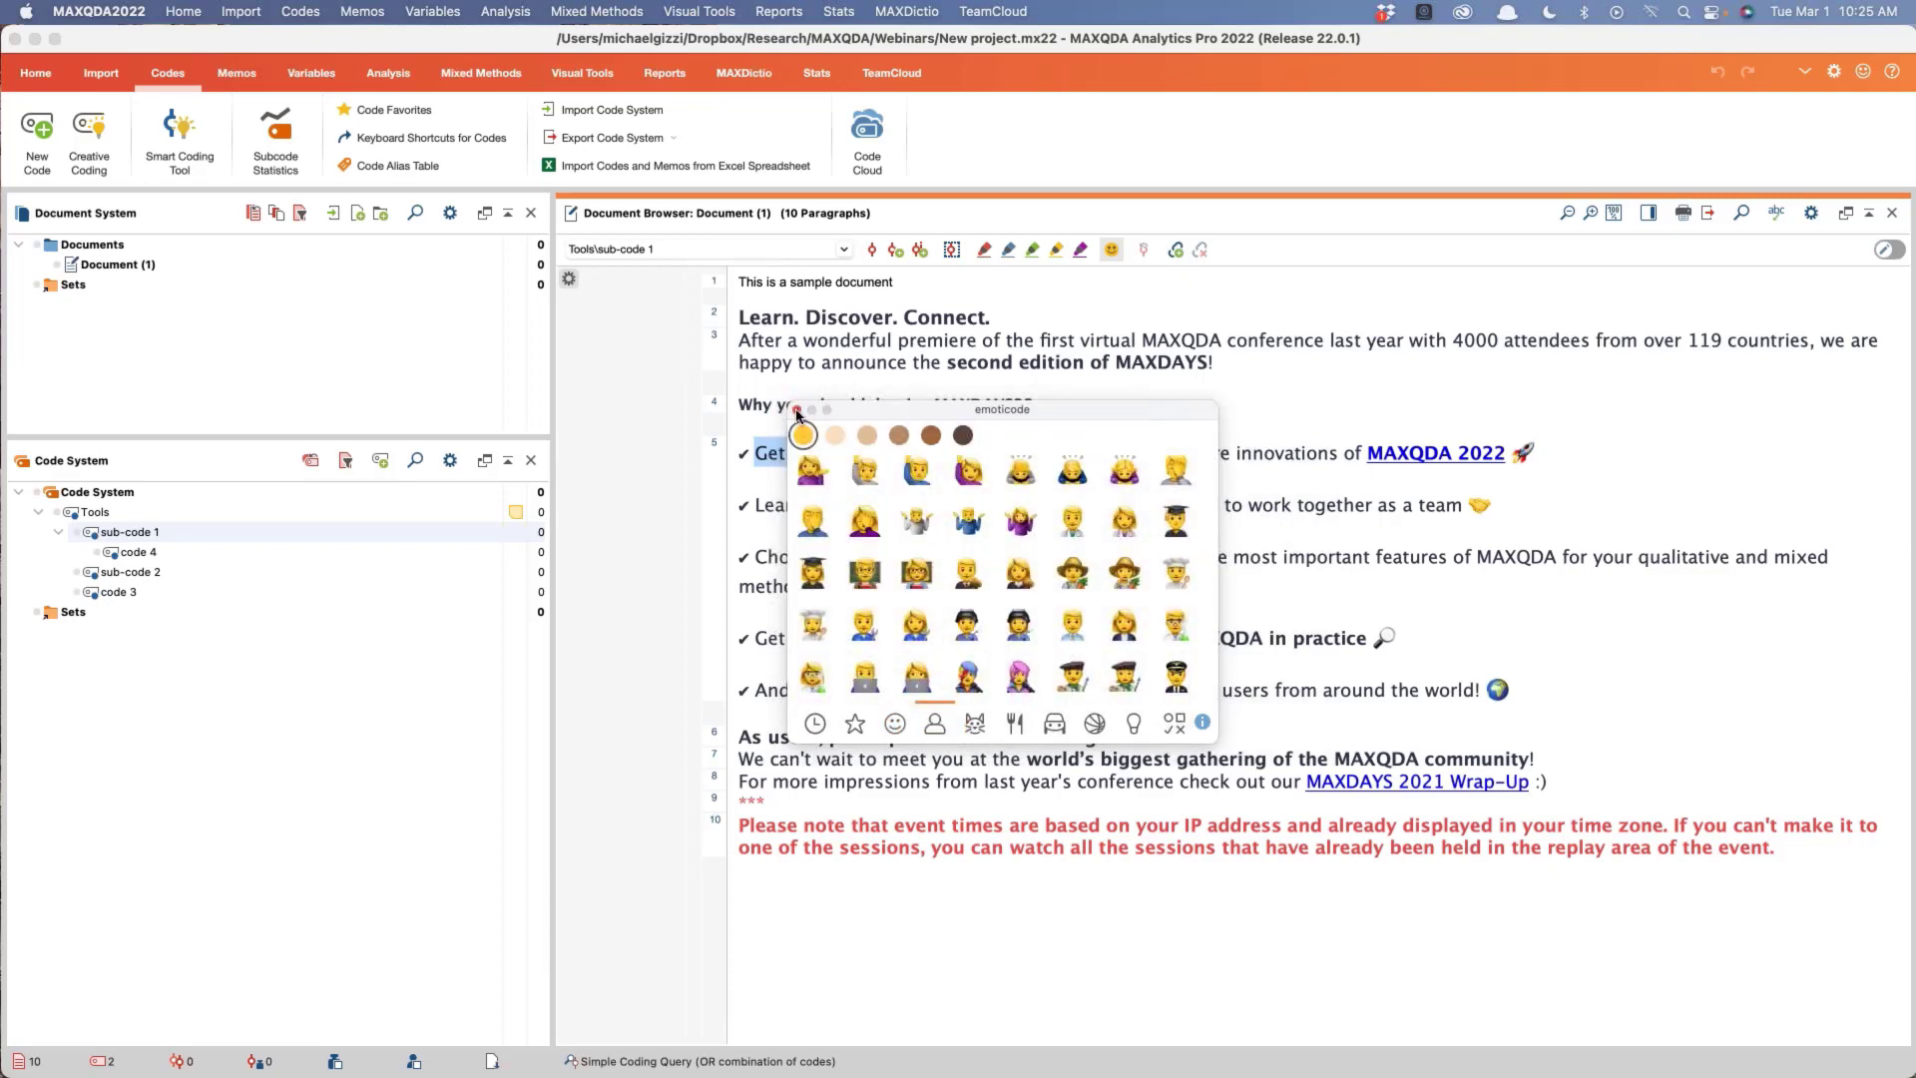
pyautogui.click(796, 409)
pyautogui.click(1167, 604)
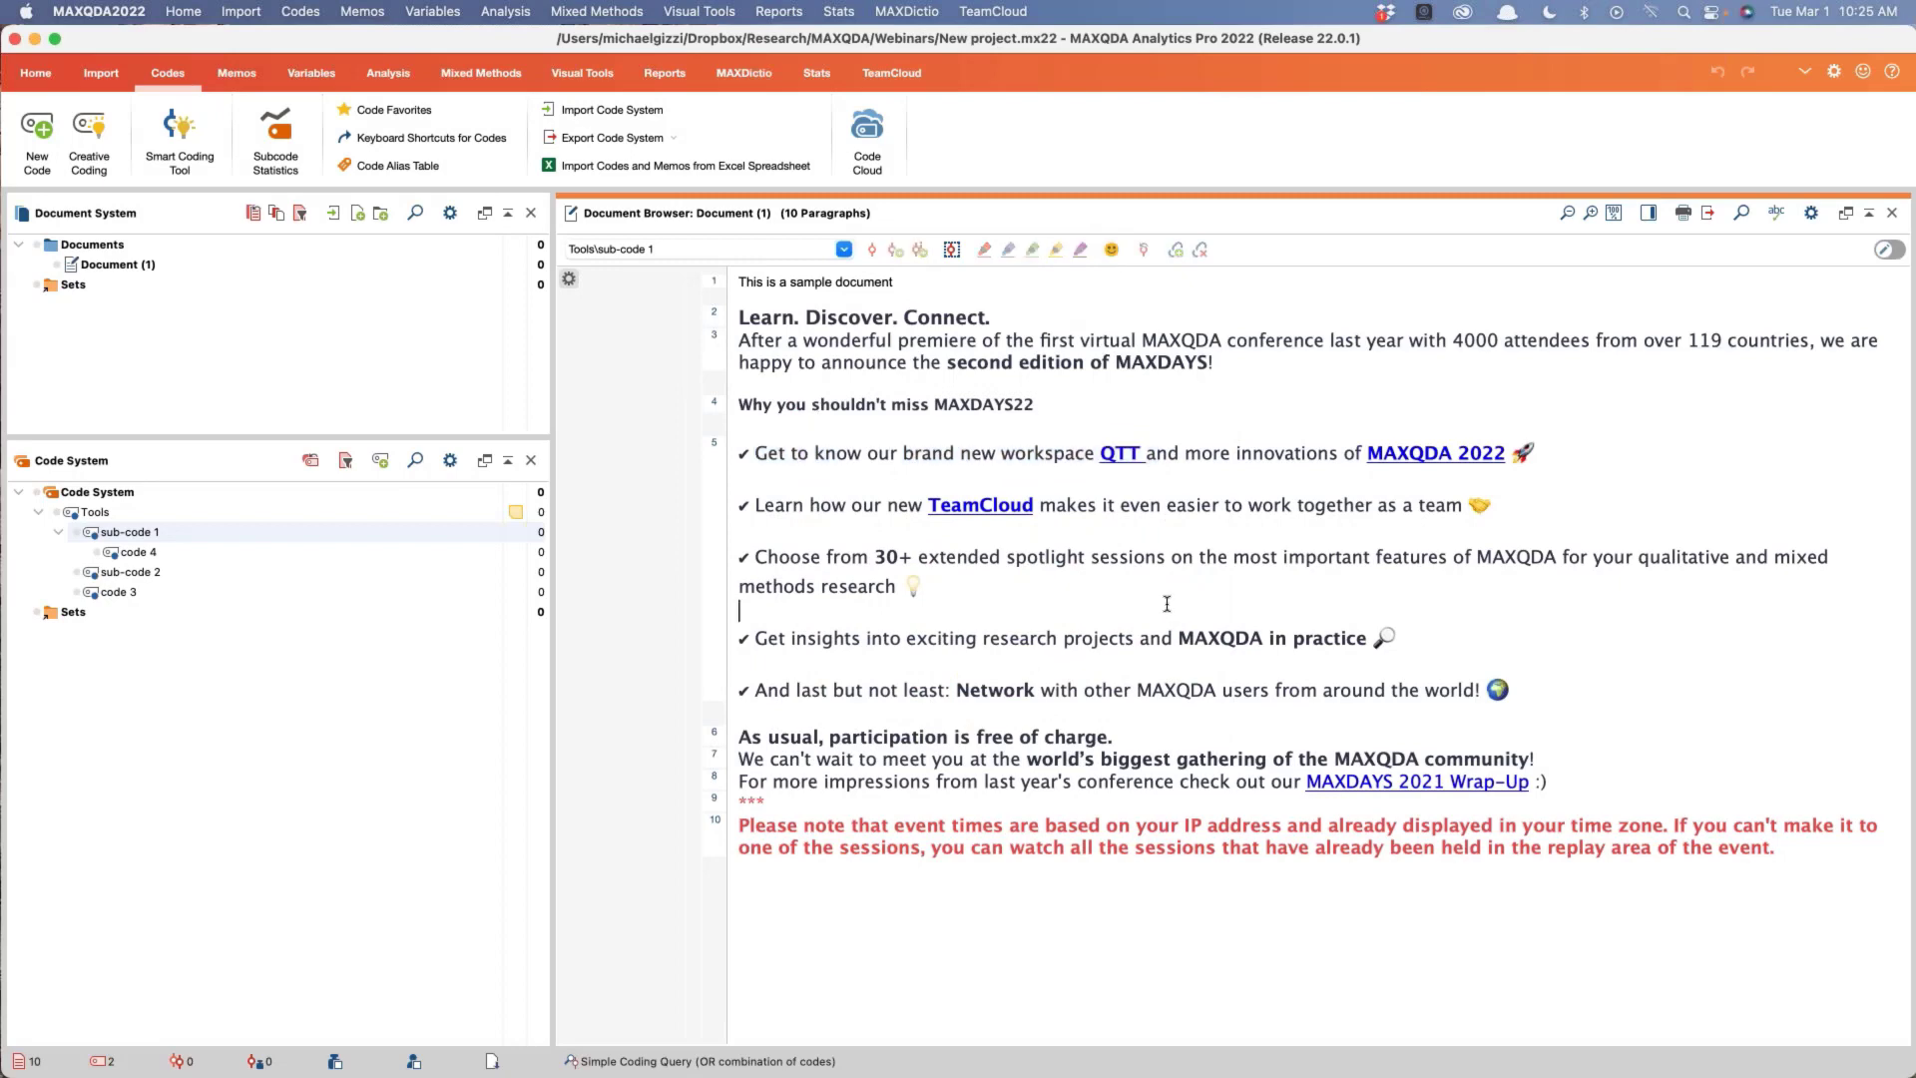
# Step: With the QTT phrase selected, examine the Code System display settings, including the display frequency options, and leave them without making changes
pyautogui.moveTo(758, 450); pyautogui.dragTo(1148, 455)
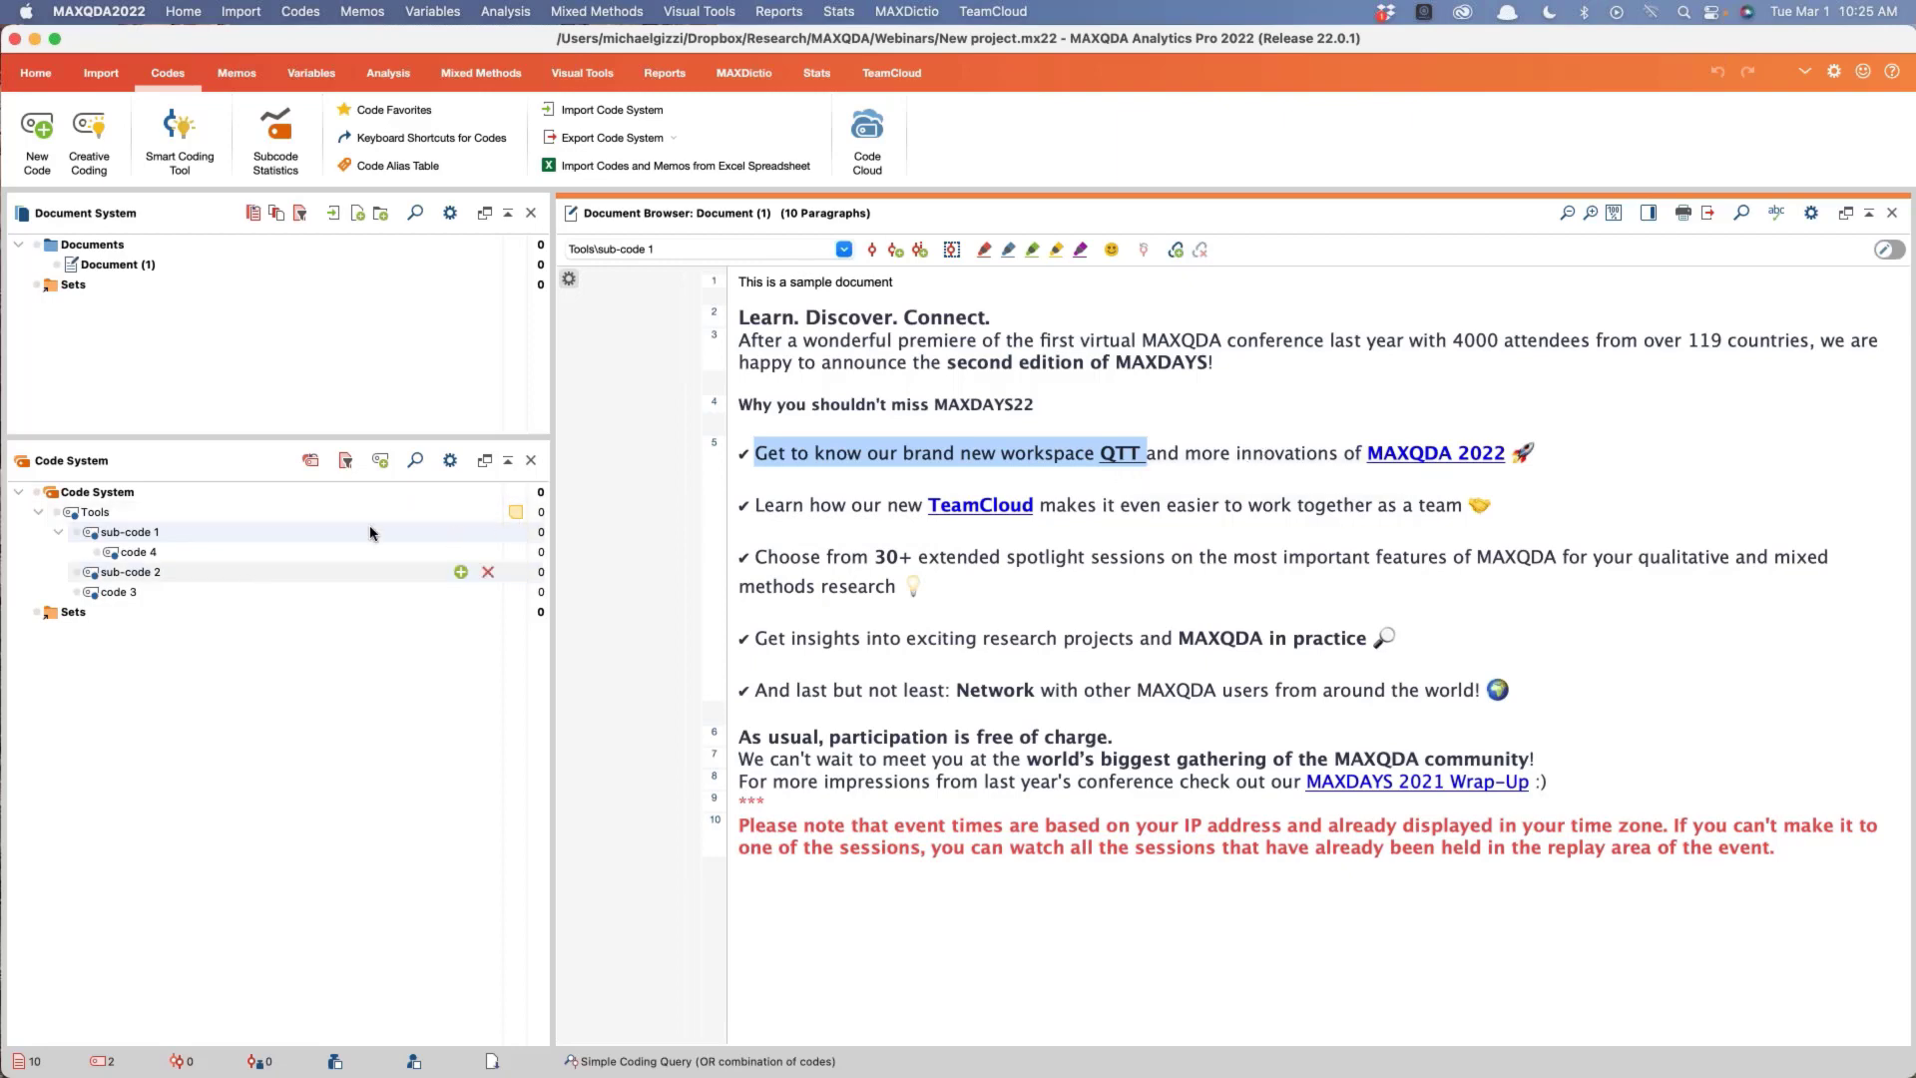
pyautogui.click(449, 464)
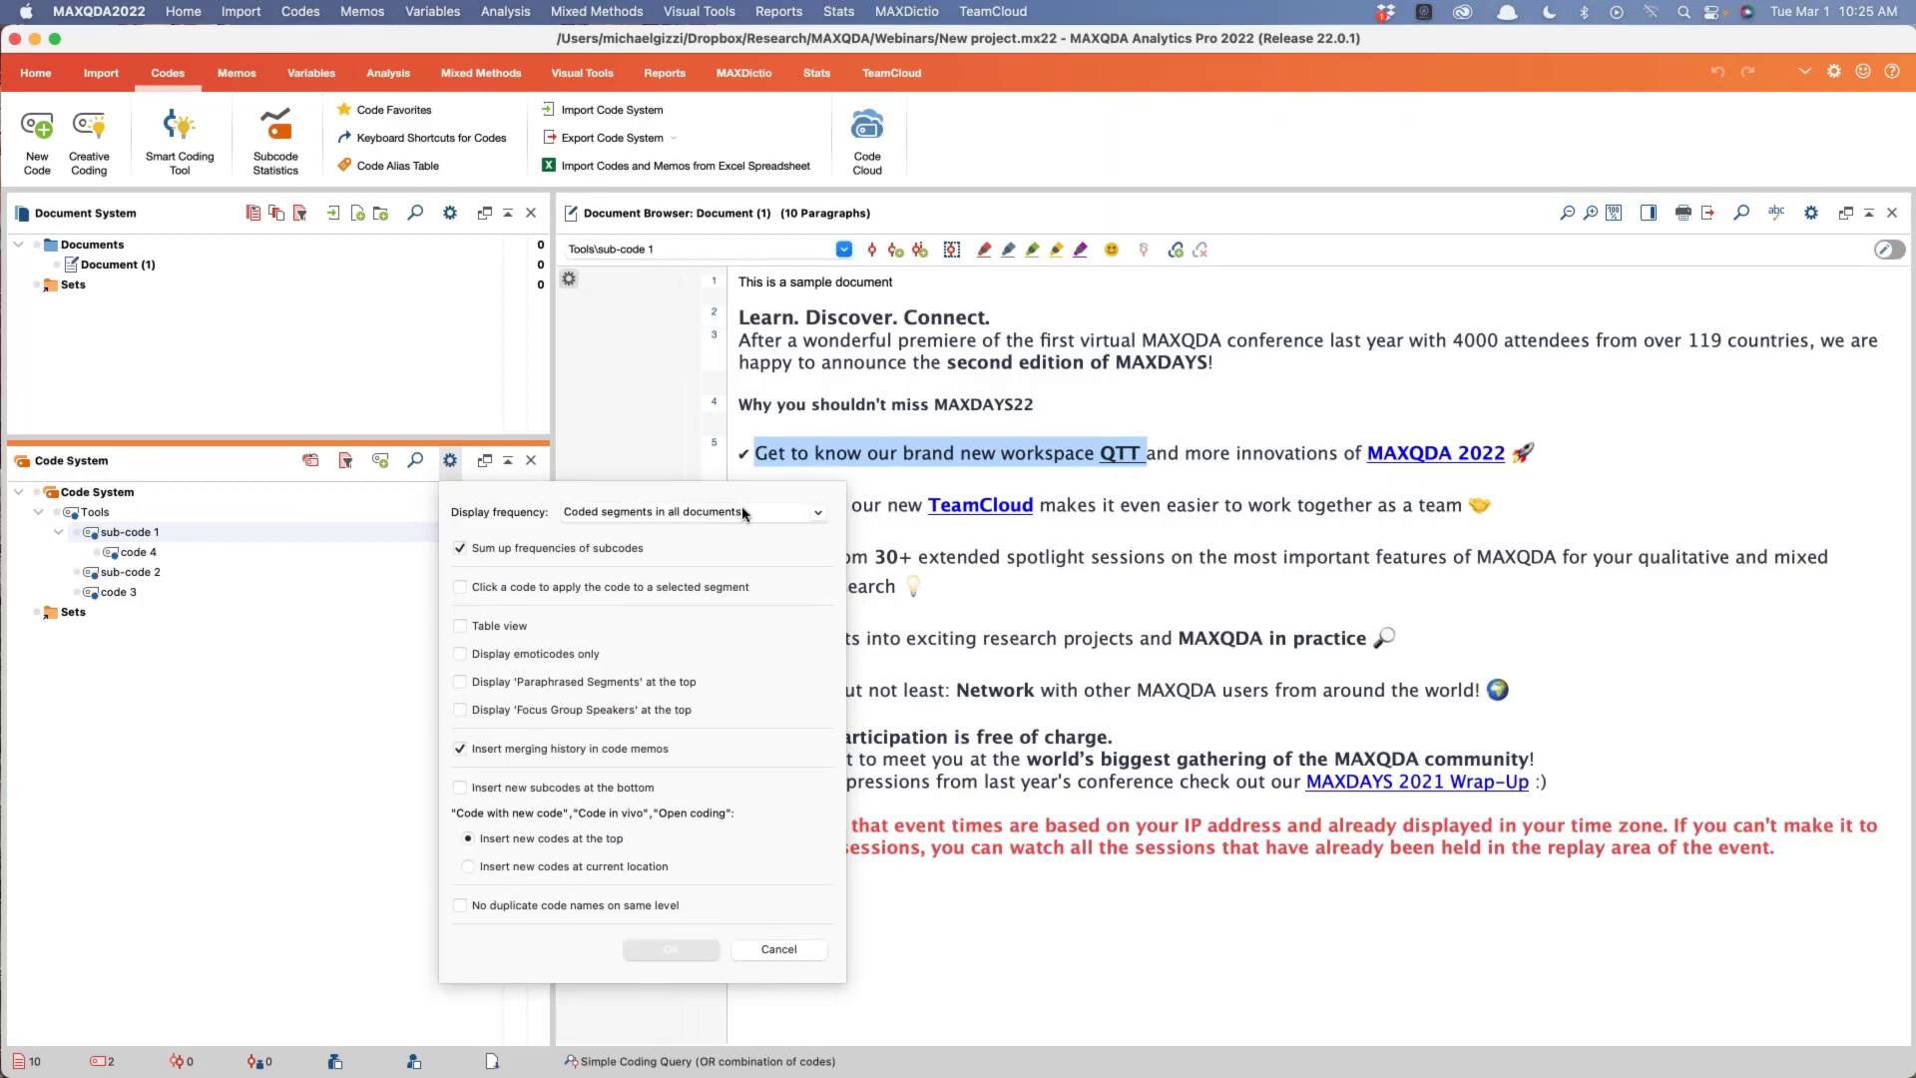
pyautogui.click(821, 513)
pyautogui.click(826, 518)
pyautogui.click(779, 951)
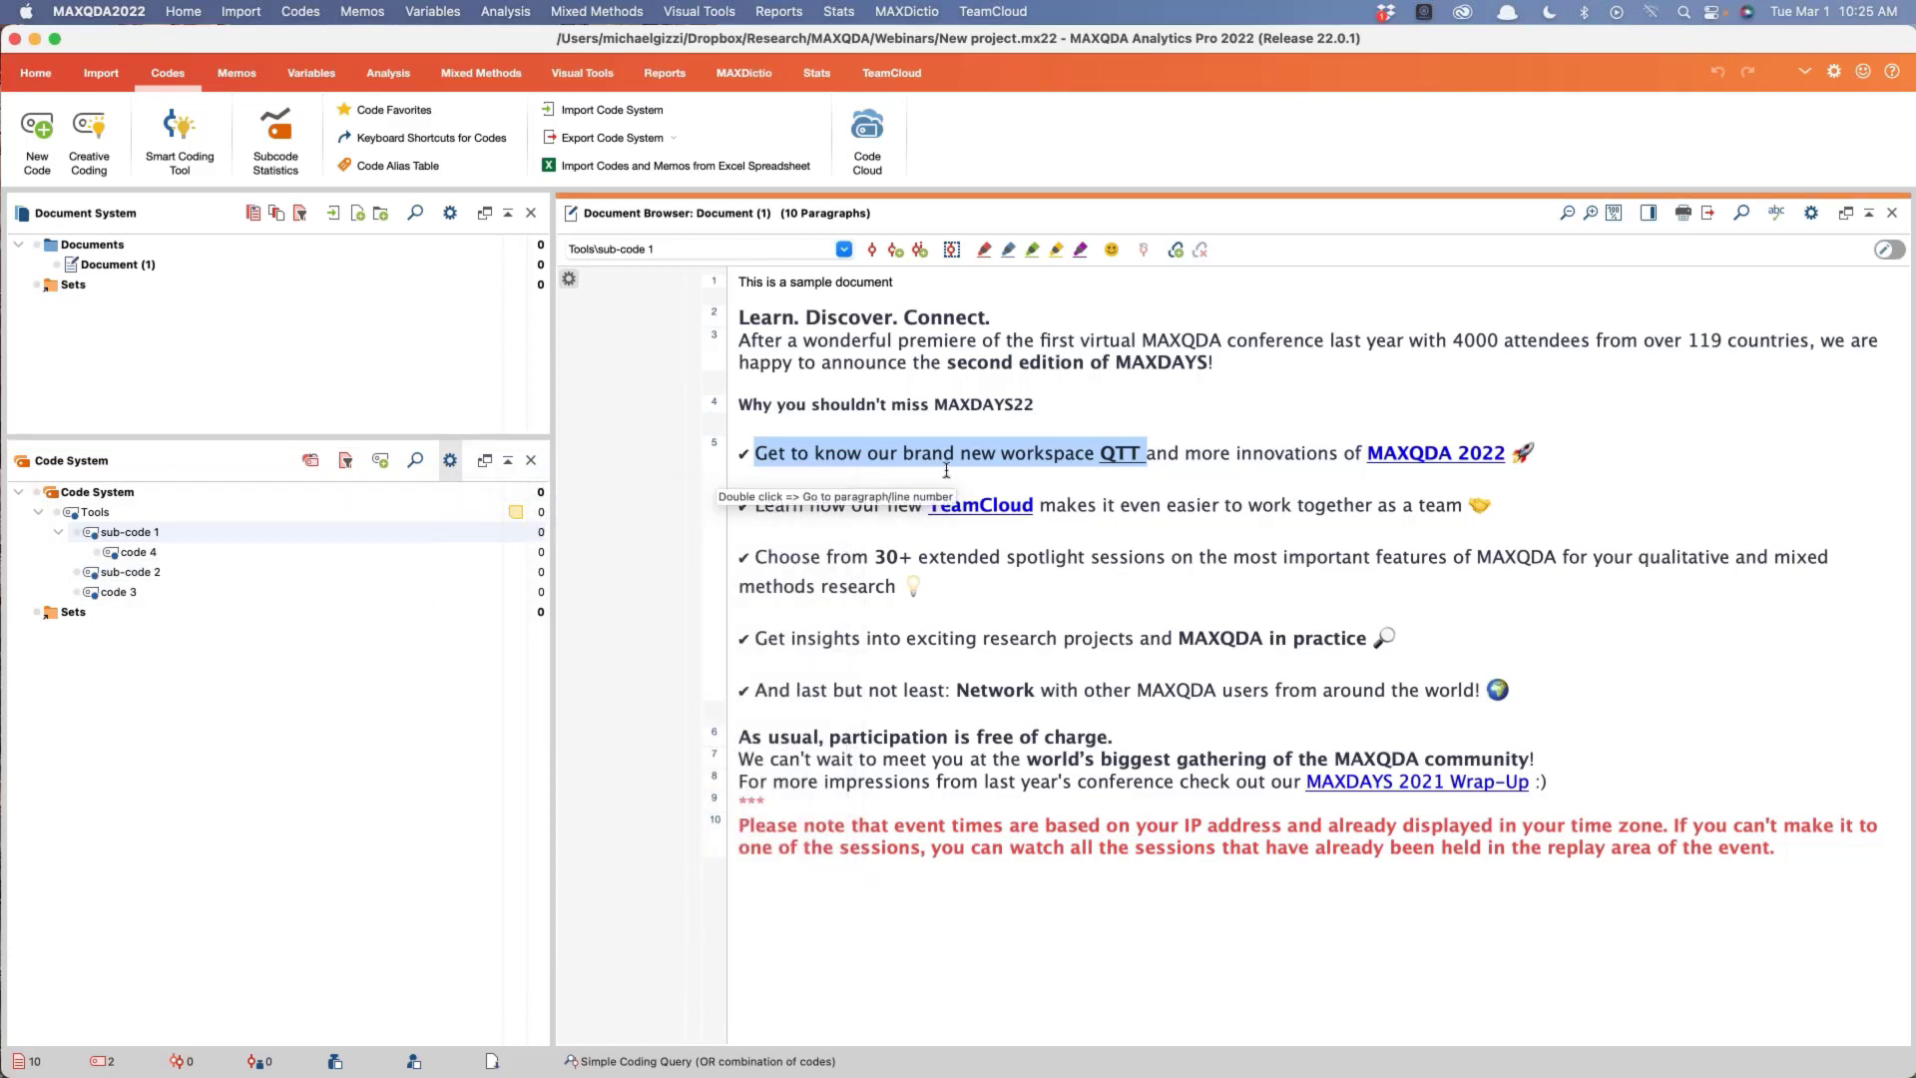
pyautogui.click(1130, 555)
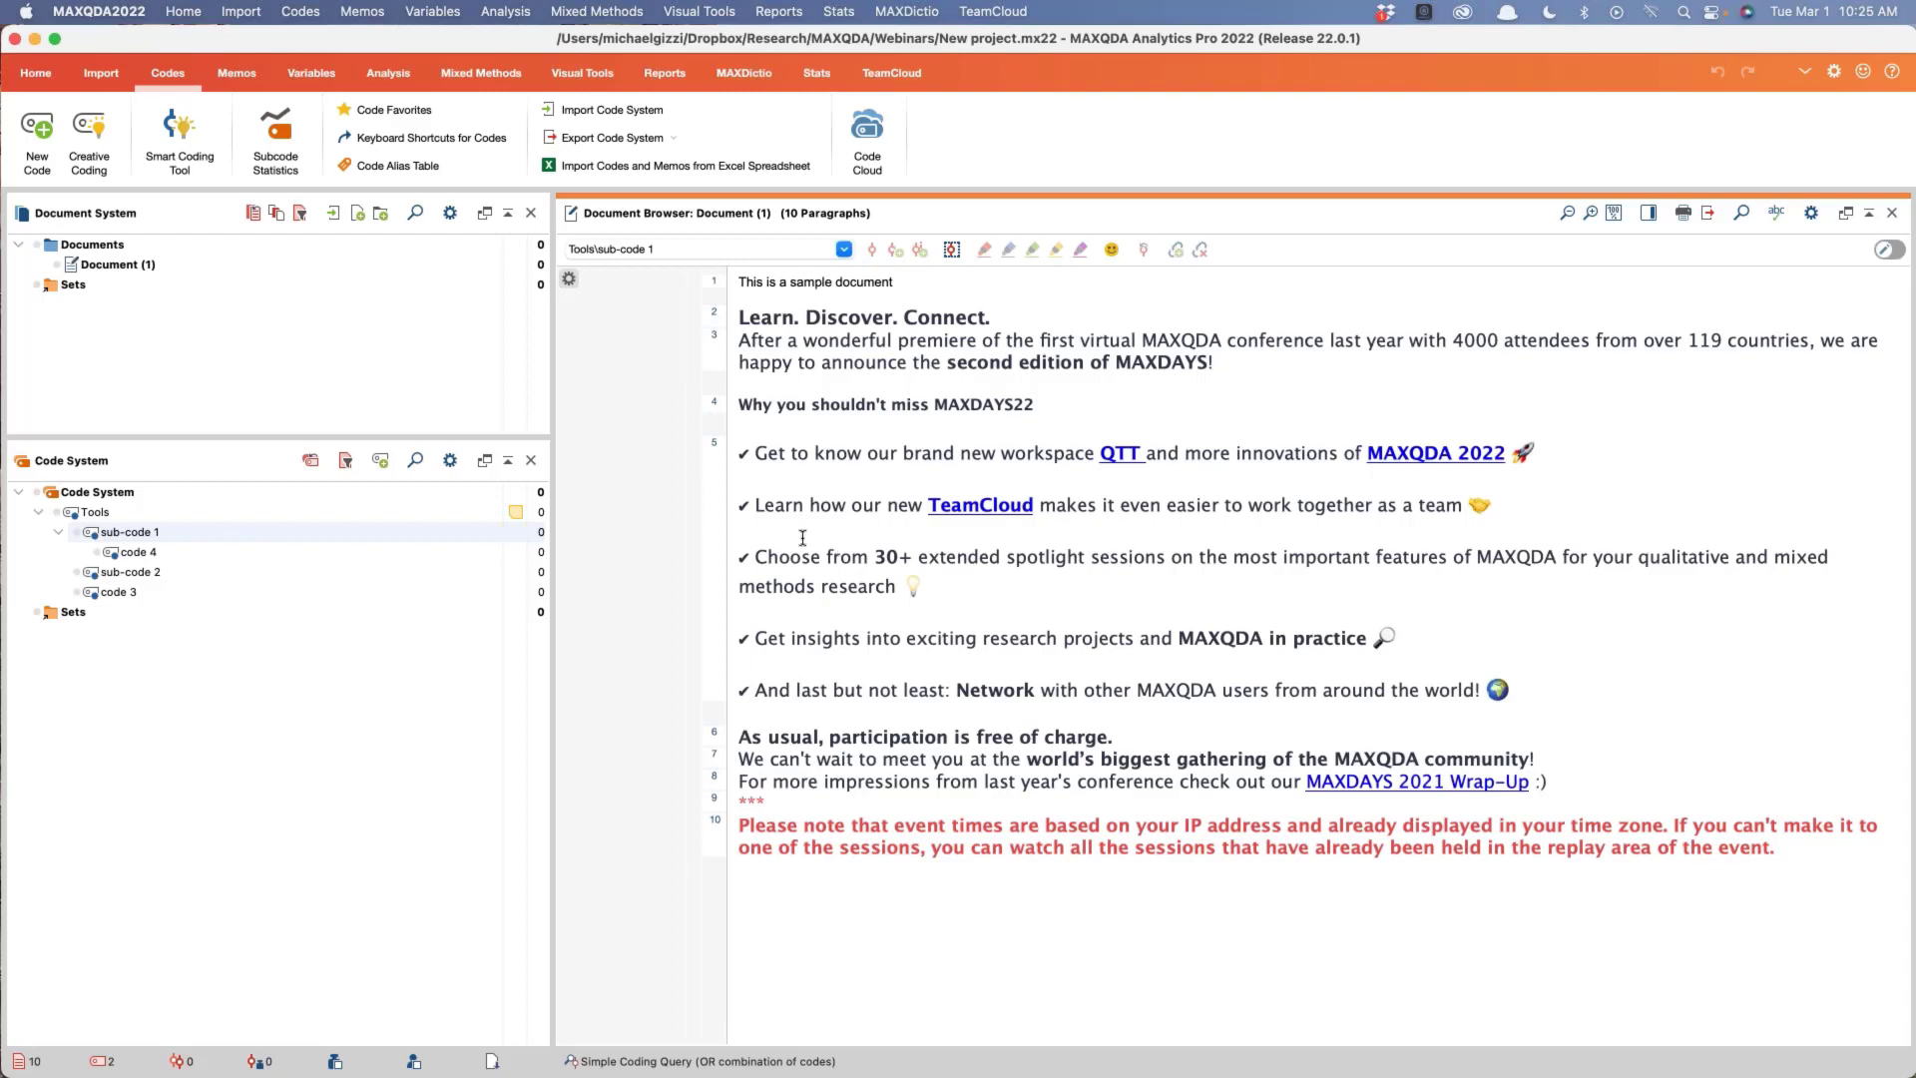
# Step: Code the phrase "Get to know our brand new workspace QTT" with Tools and add the comment QTT to the coded segment
pyautogui.moveTo(756, 452); pyautogui.dragTo(1150, 471)
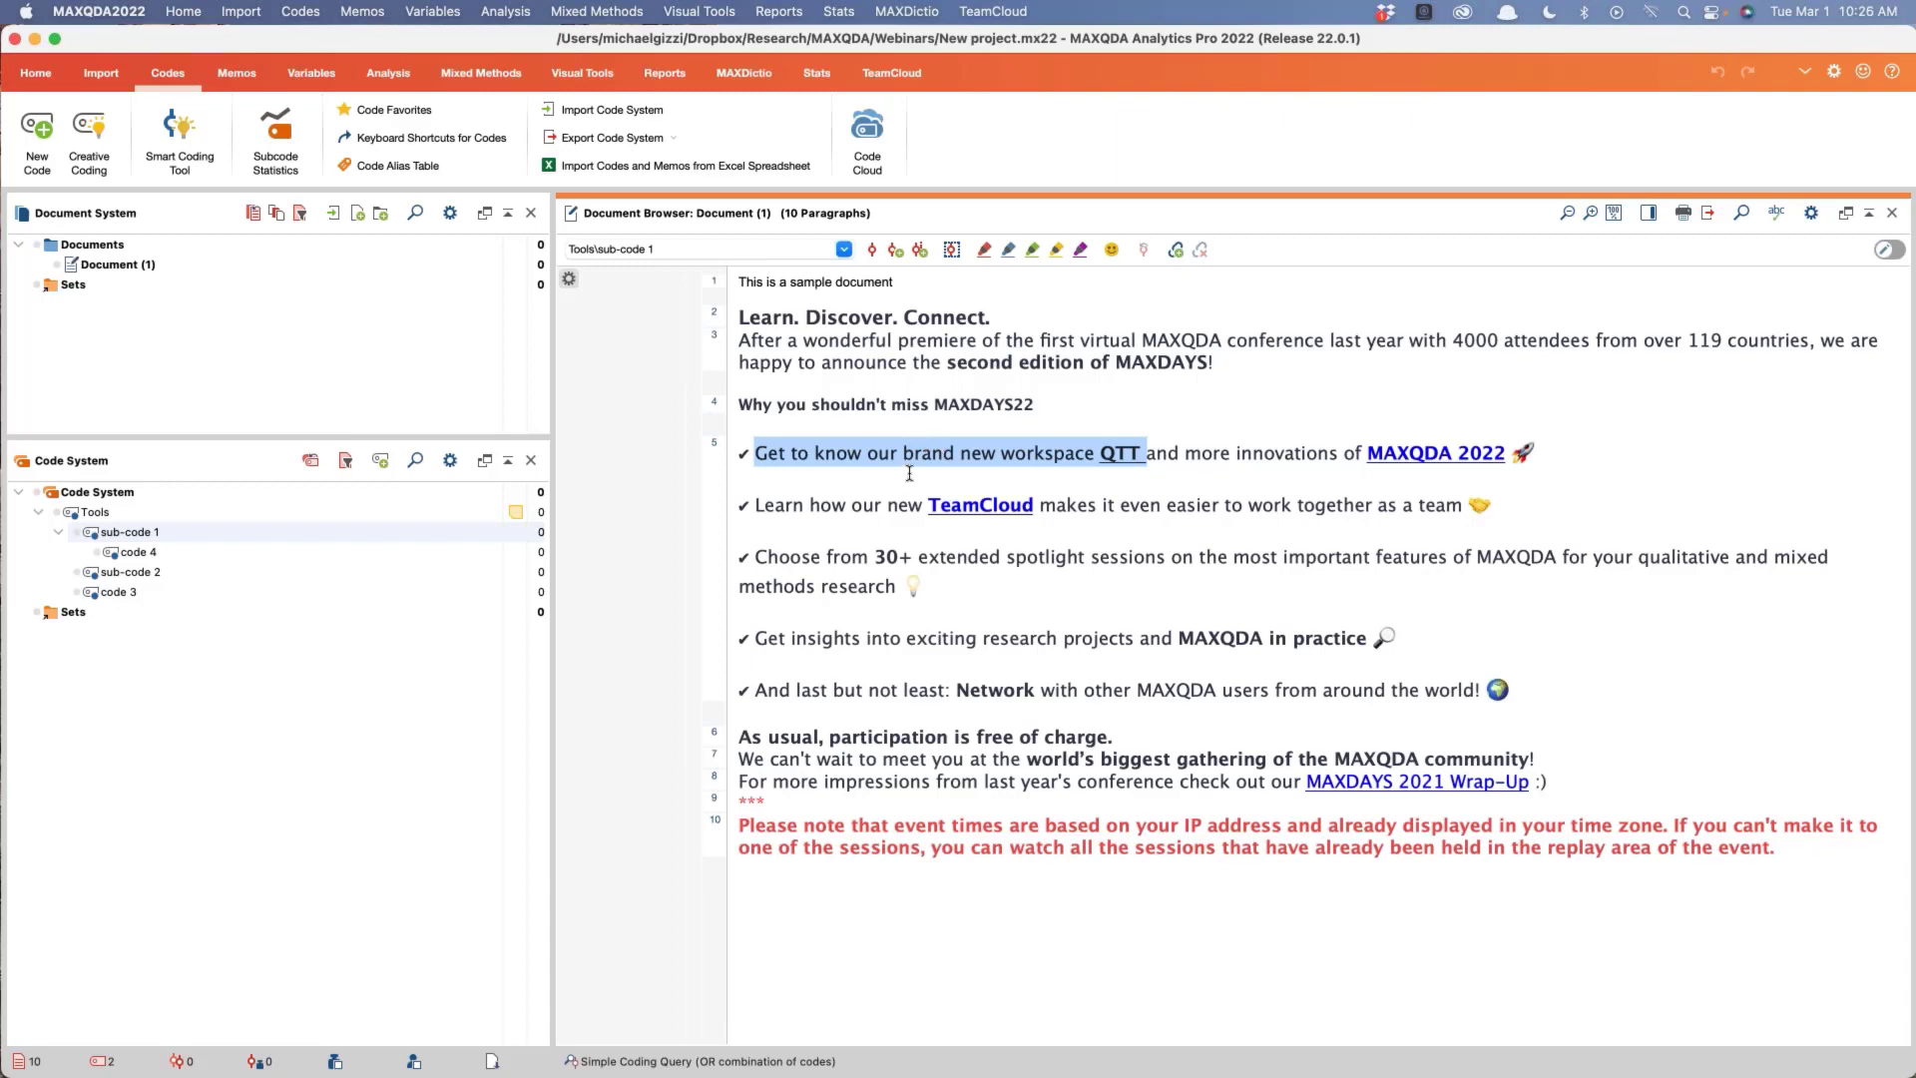
pyautogui.moveTo(1017, 452); pyautogui.dragTo(92, 512)
pyautogui.click(649, 449)
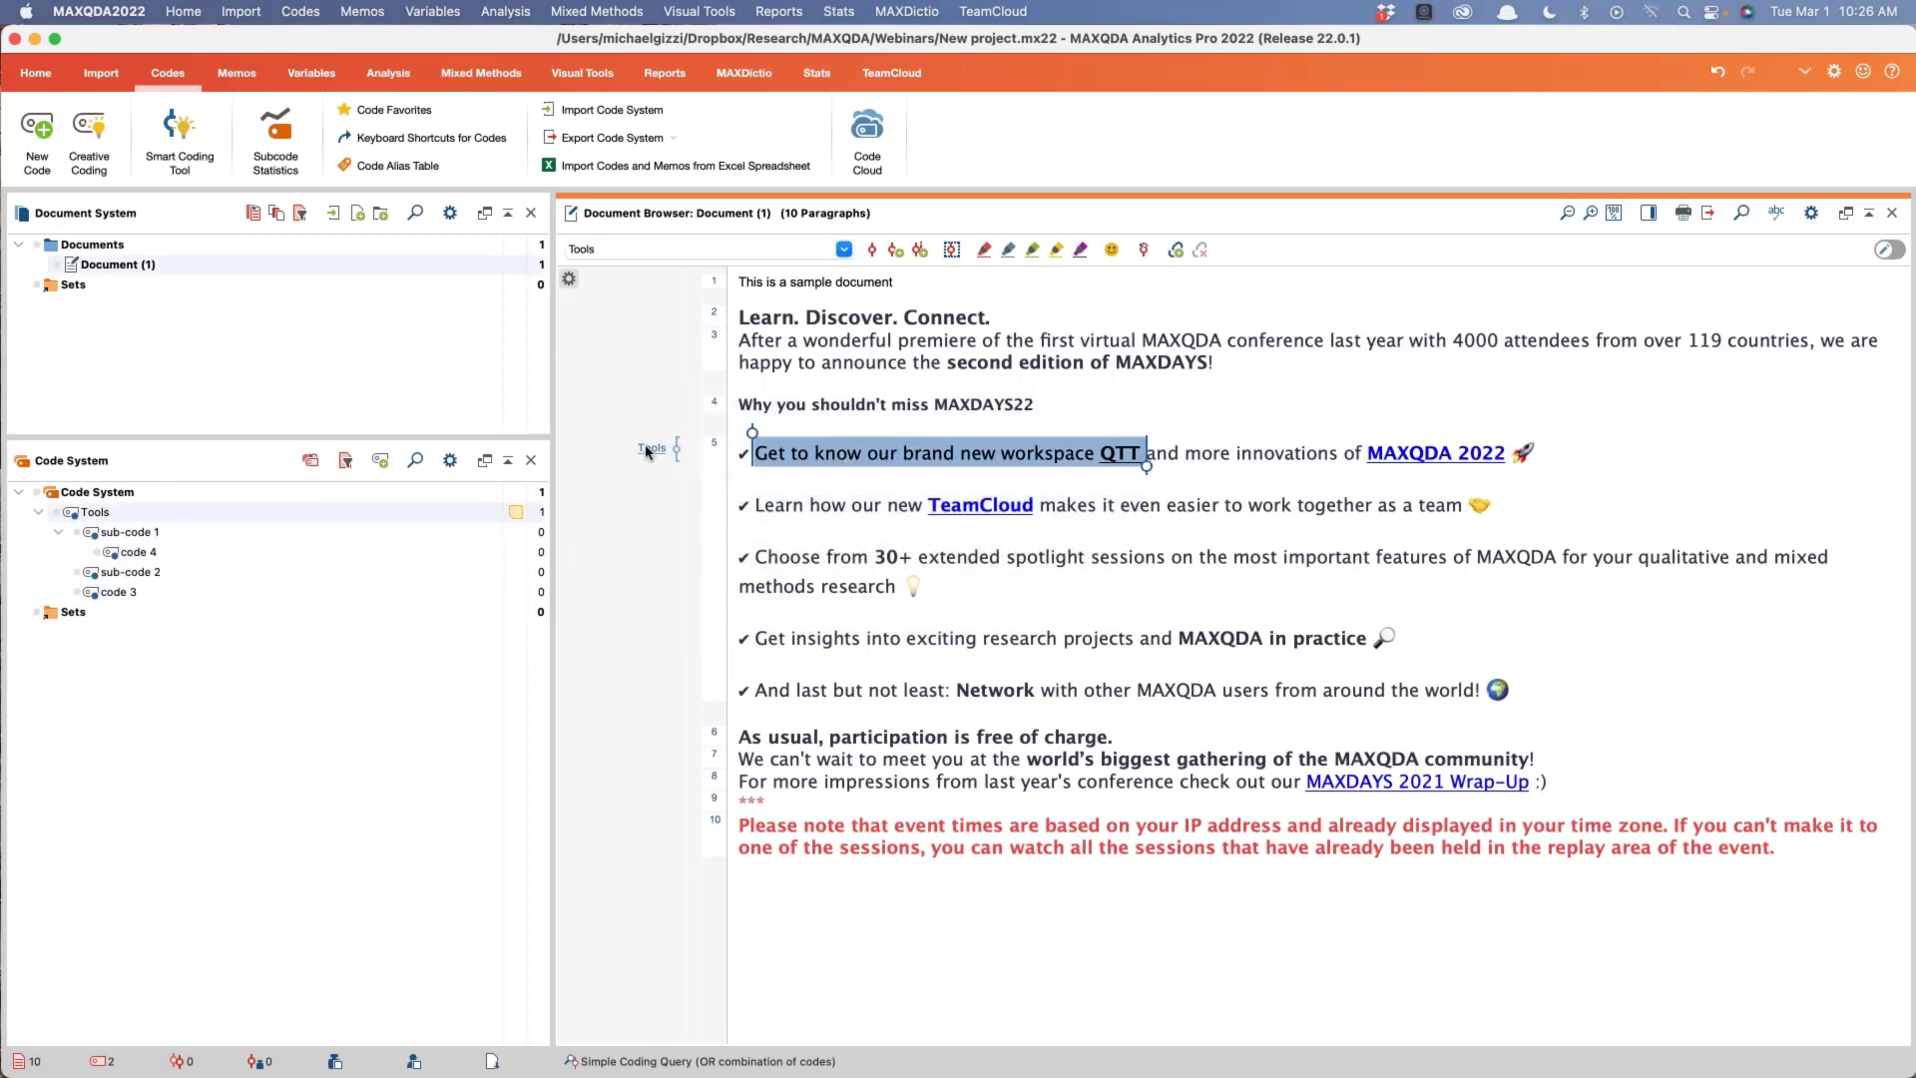
pyautogui.doubleClick(647, 451)
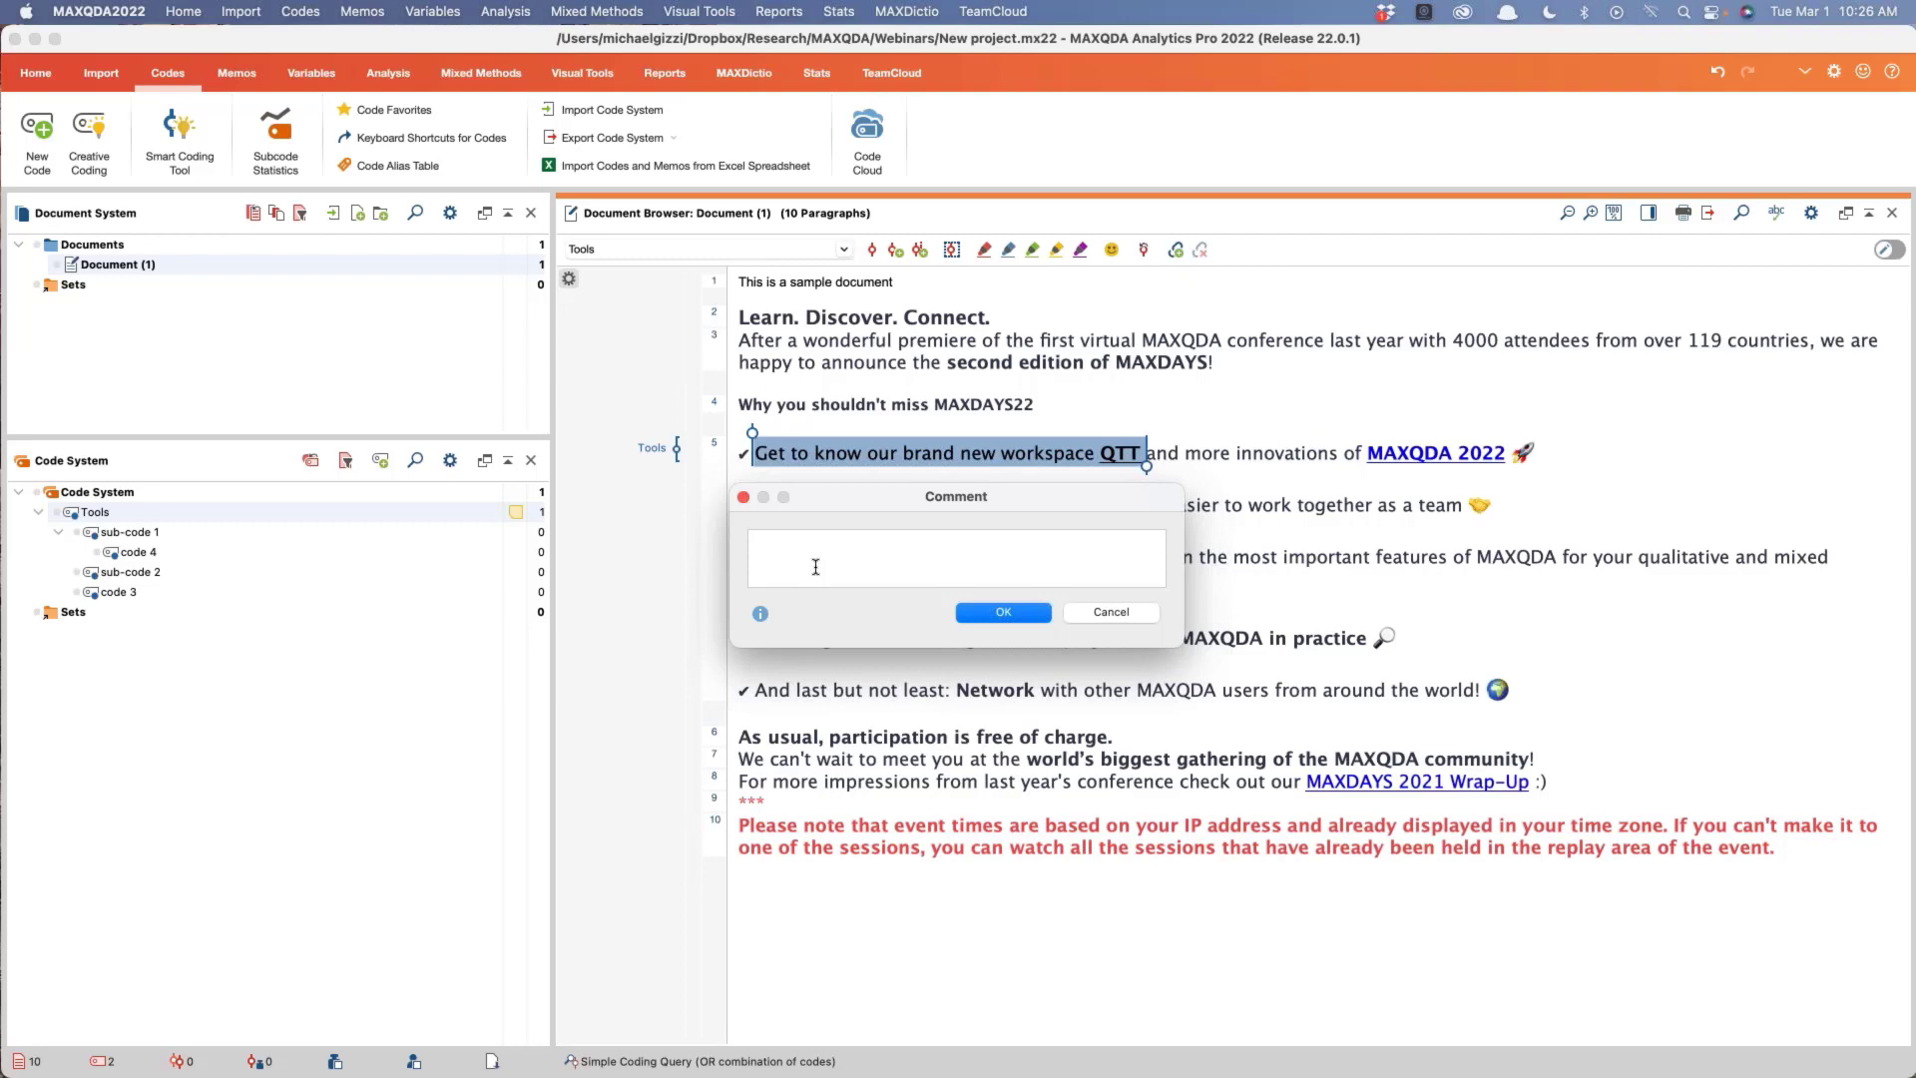
pyautogui.write('QTT')
pyautogui.click(1018, 612)
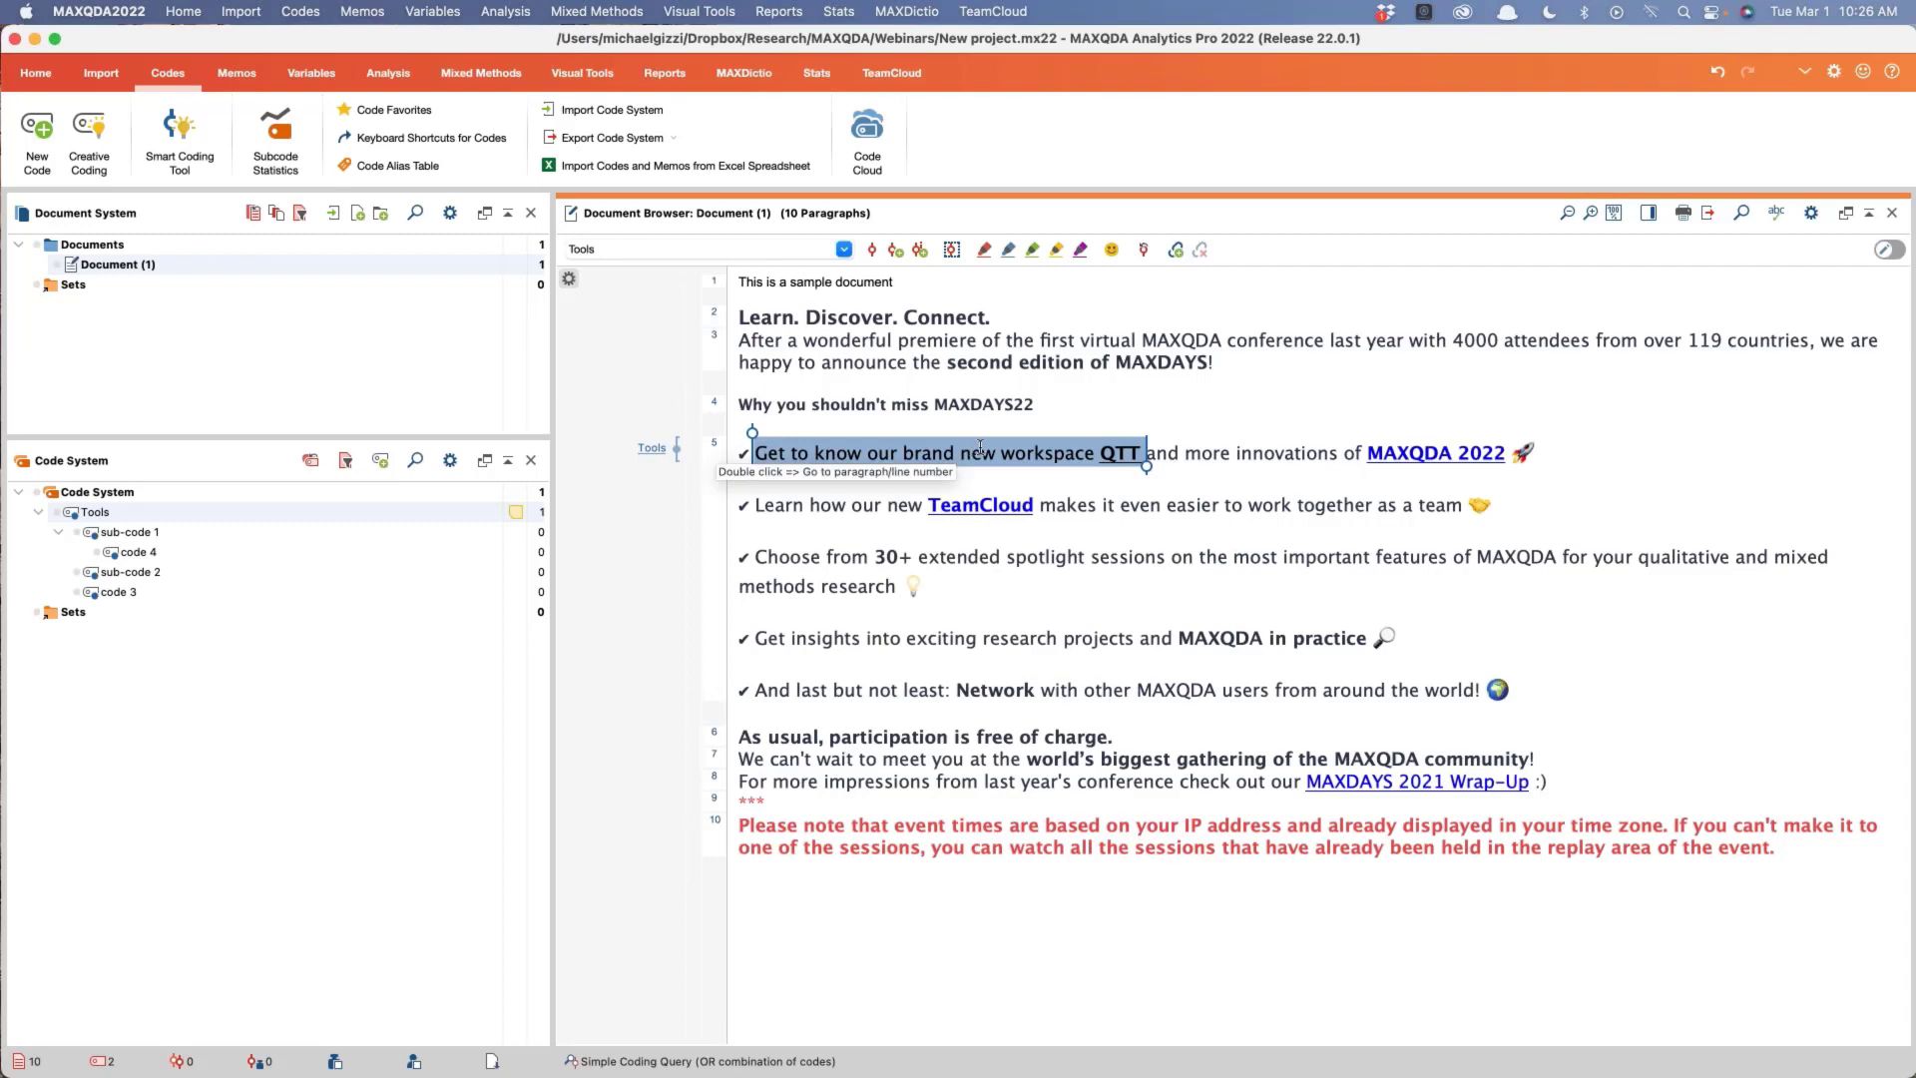
# Step: Show the document's sidebar, and hide and re-show the comments in it
pyautogui.click(1648, 212)
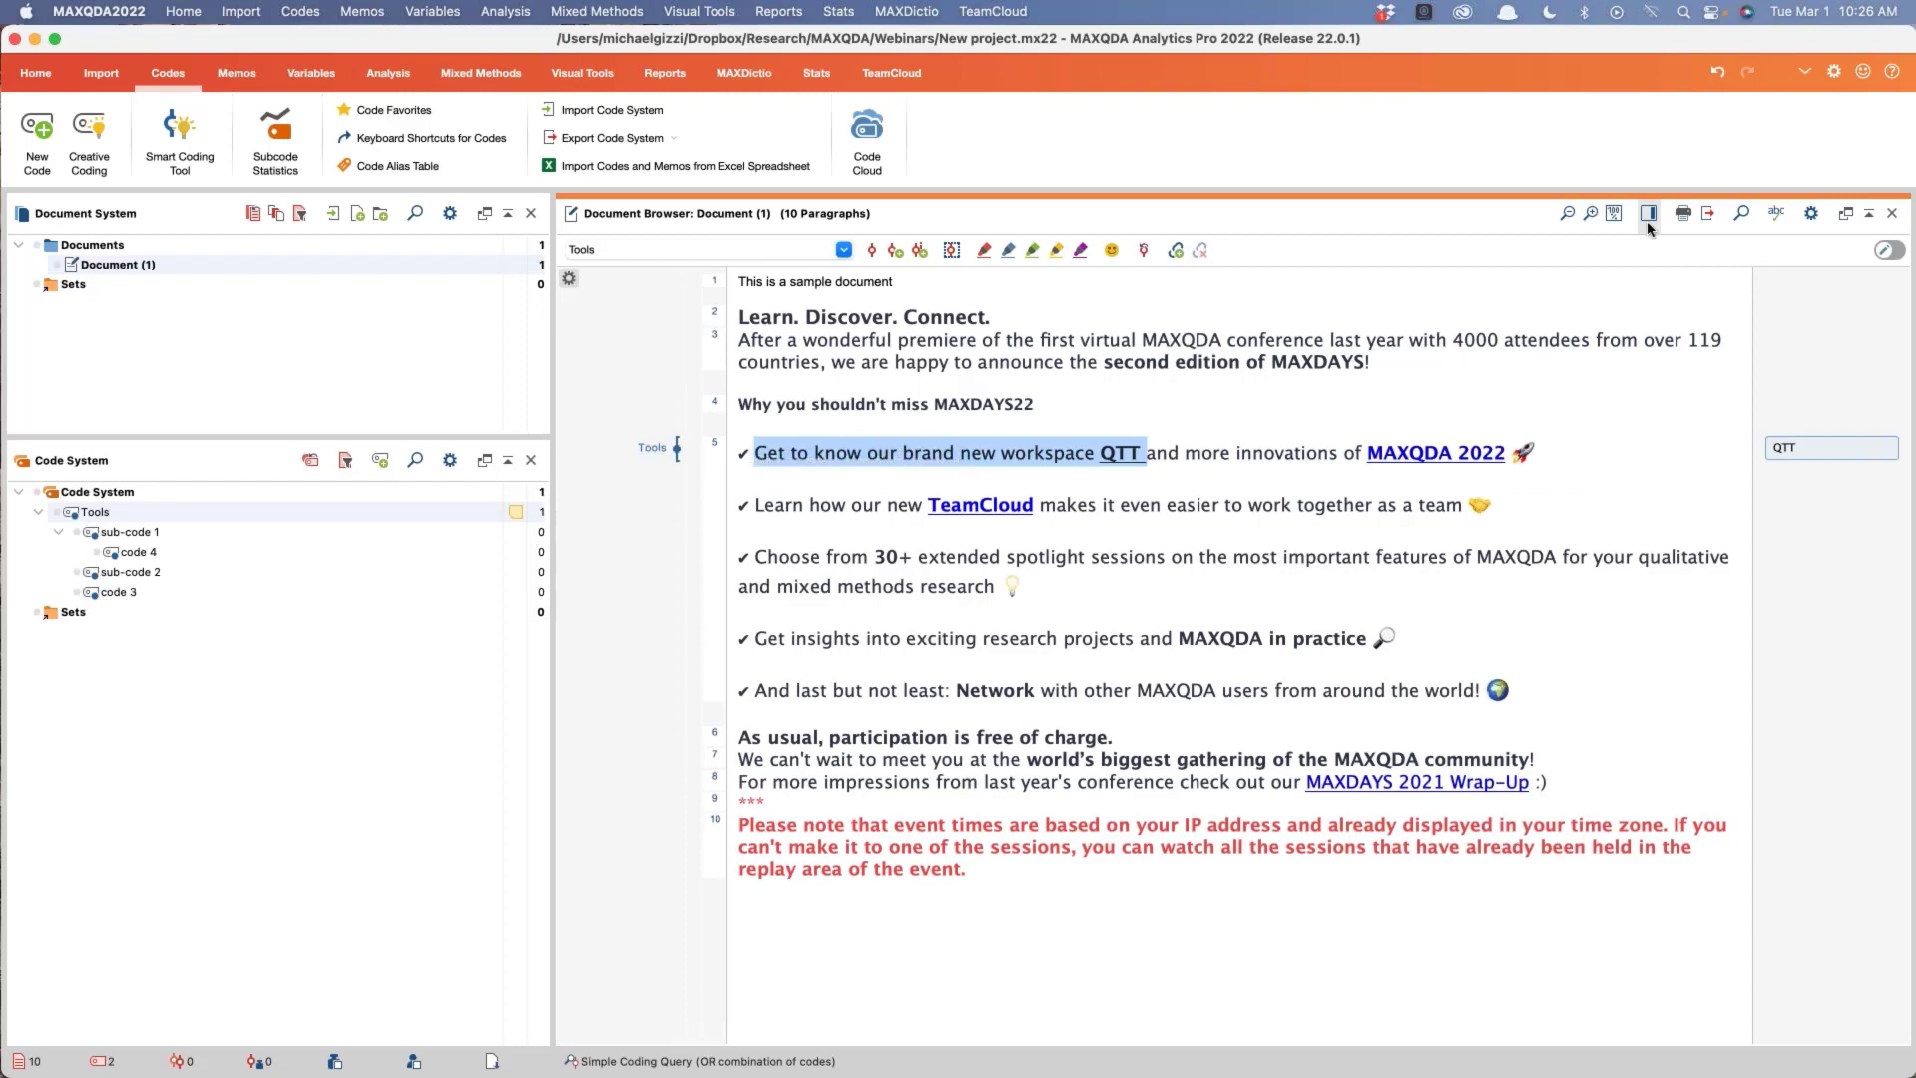
pyautogui.rightClick(1829, 317)
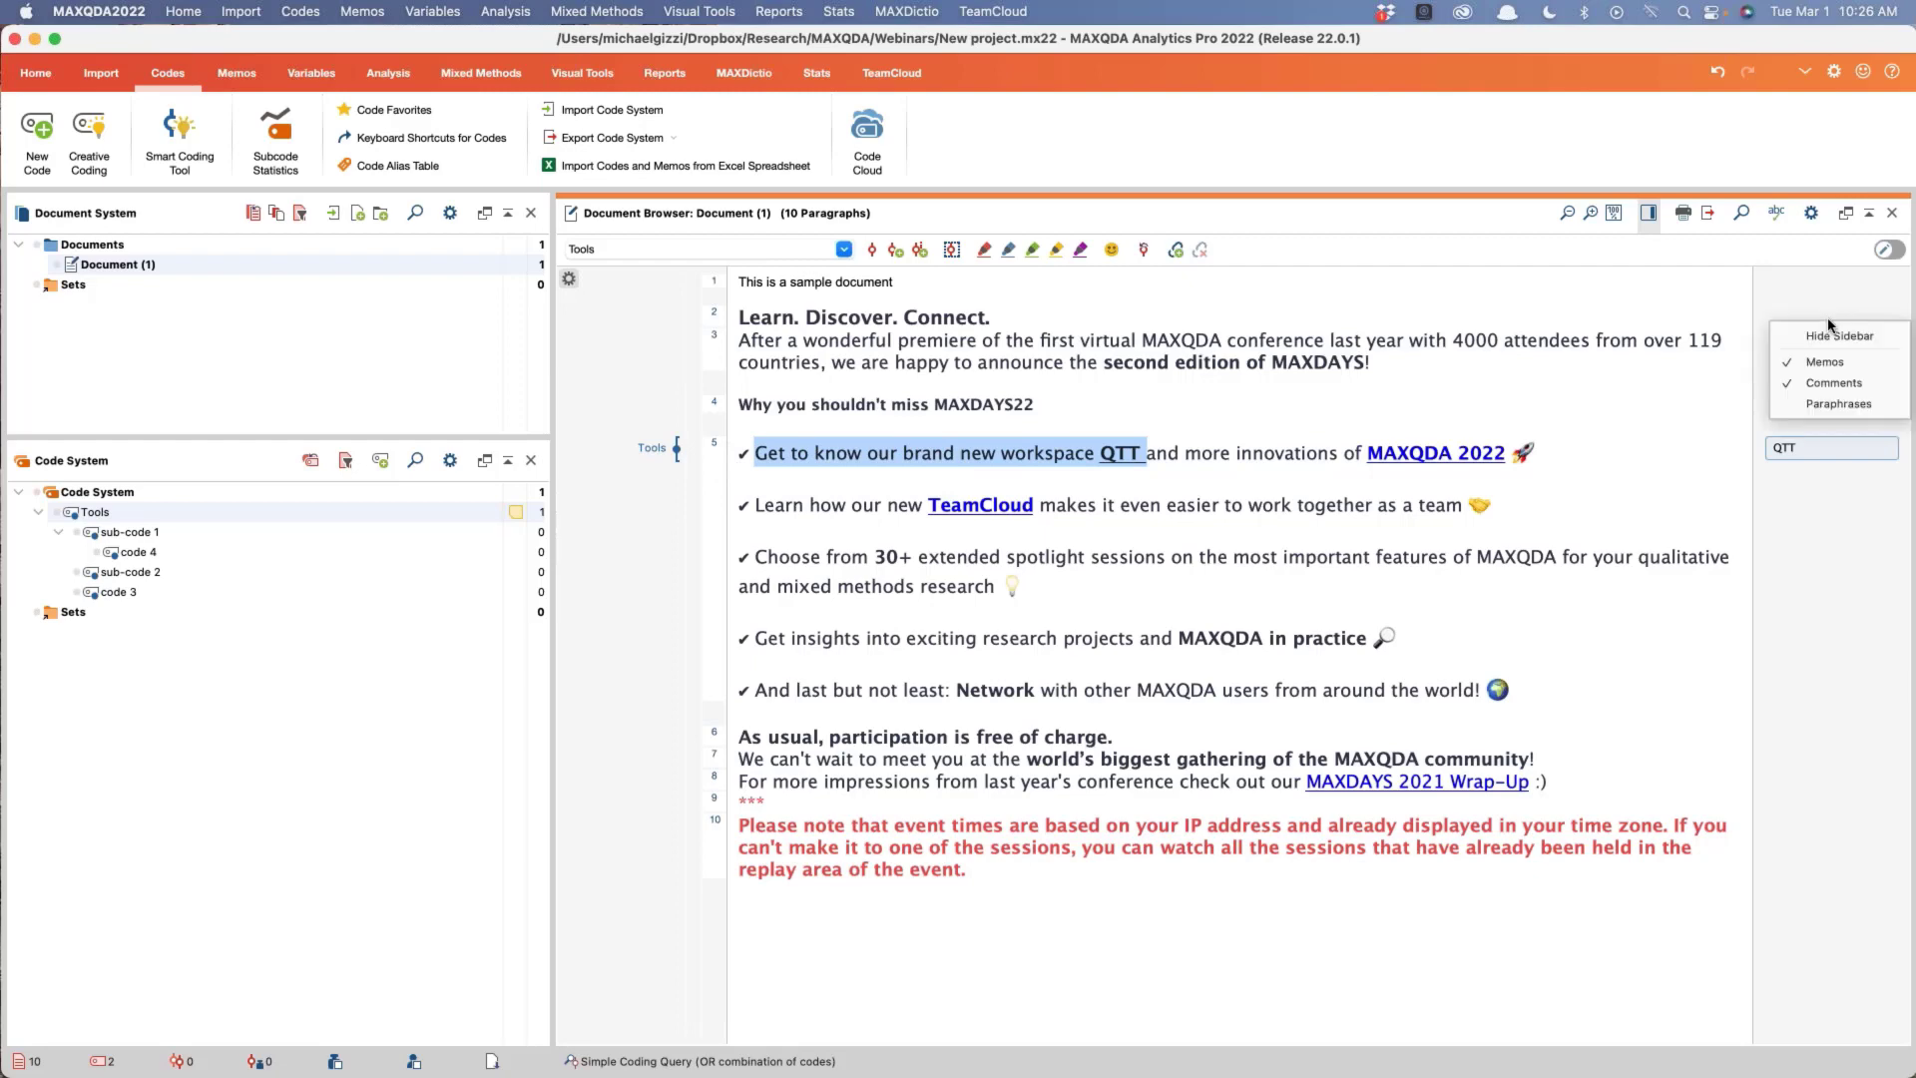
pyautogui.click(1814, 385)
pyautogui.rightClick(1813, 385)
pyautogui.click(1846, 436)
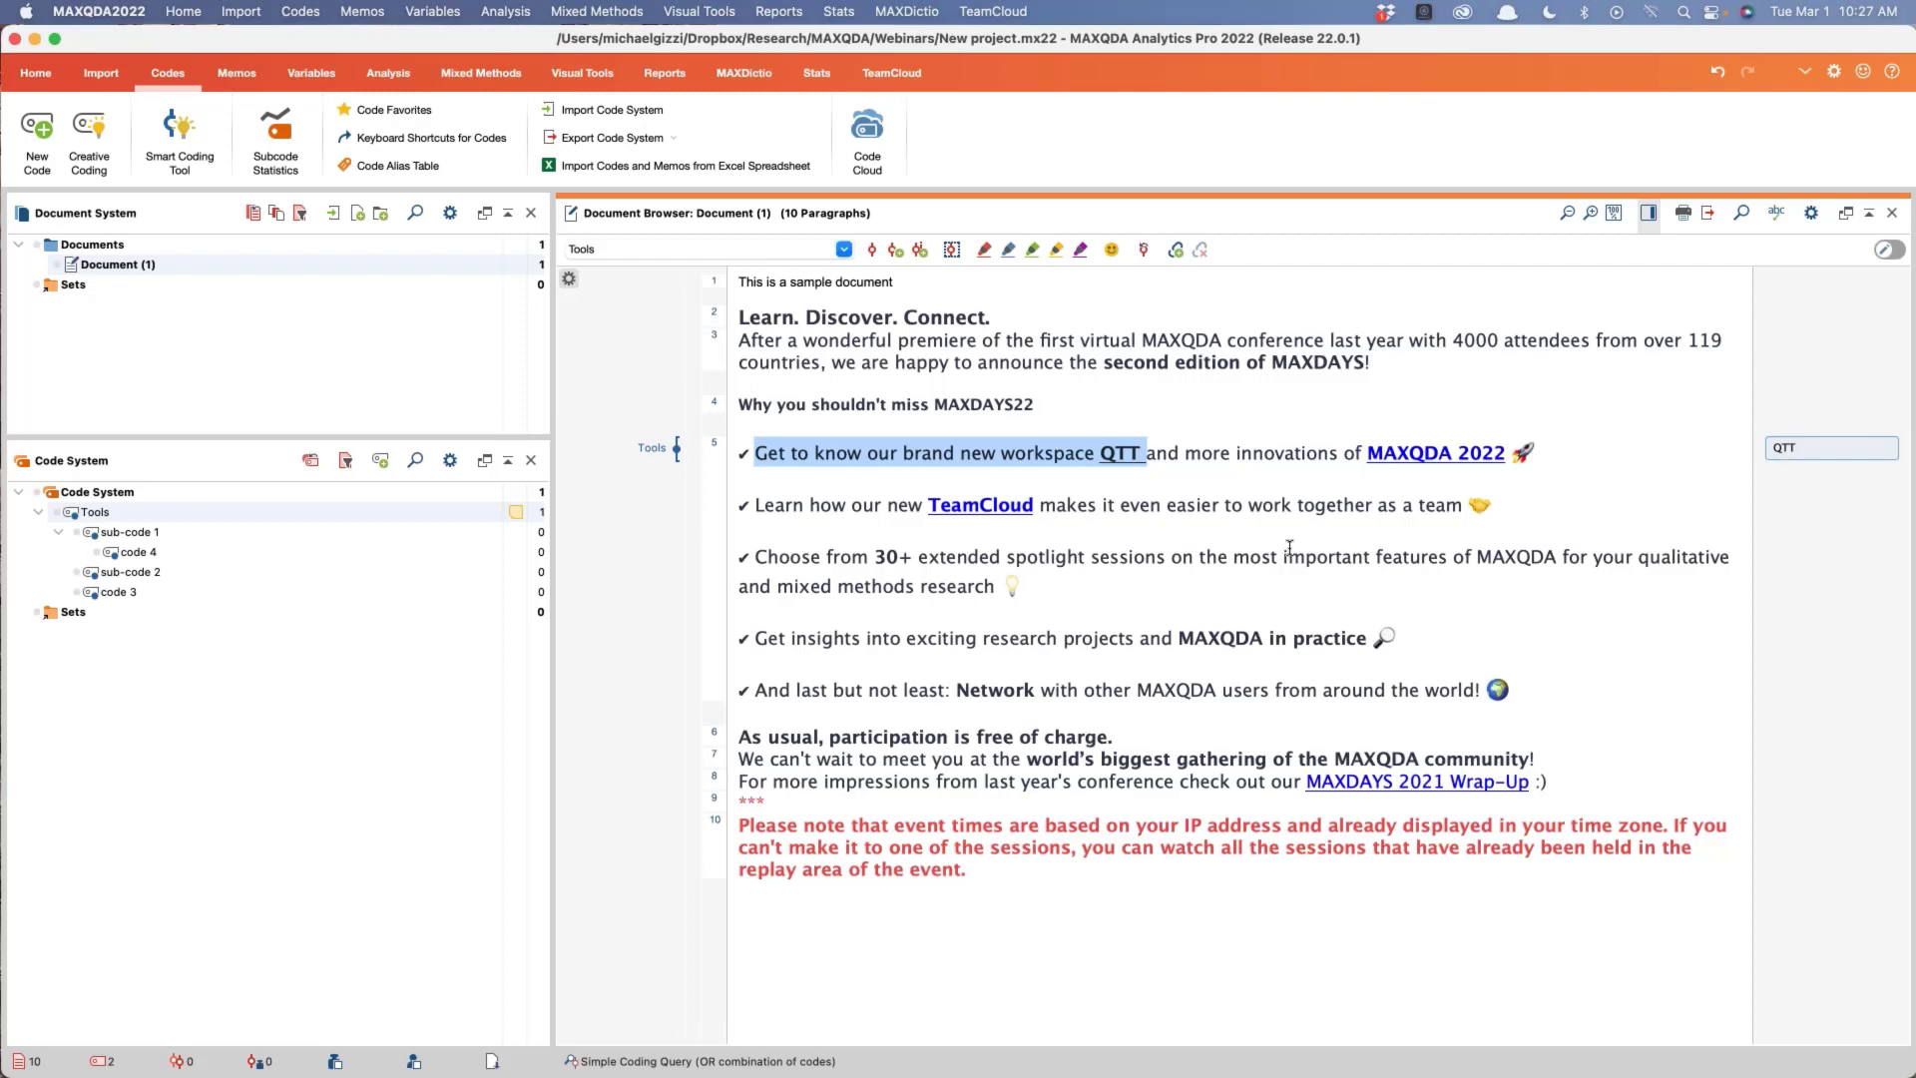
# Step: Undo the comment and the Tools coding on the QTT phrase
pyautogui.click(891, 633)
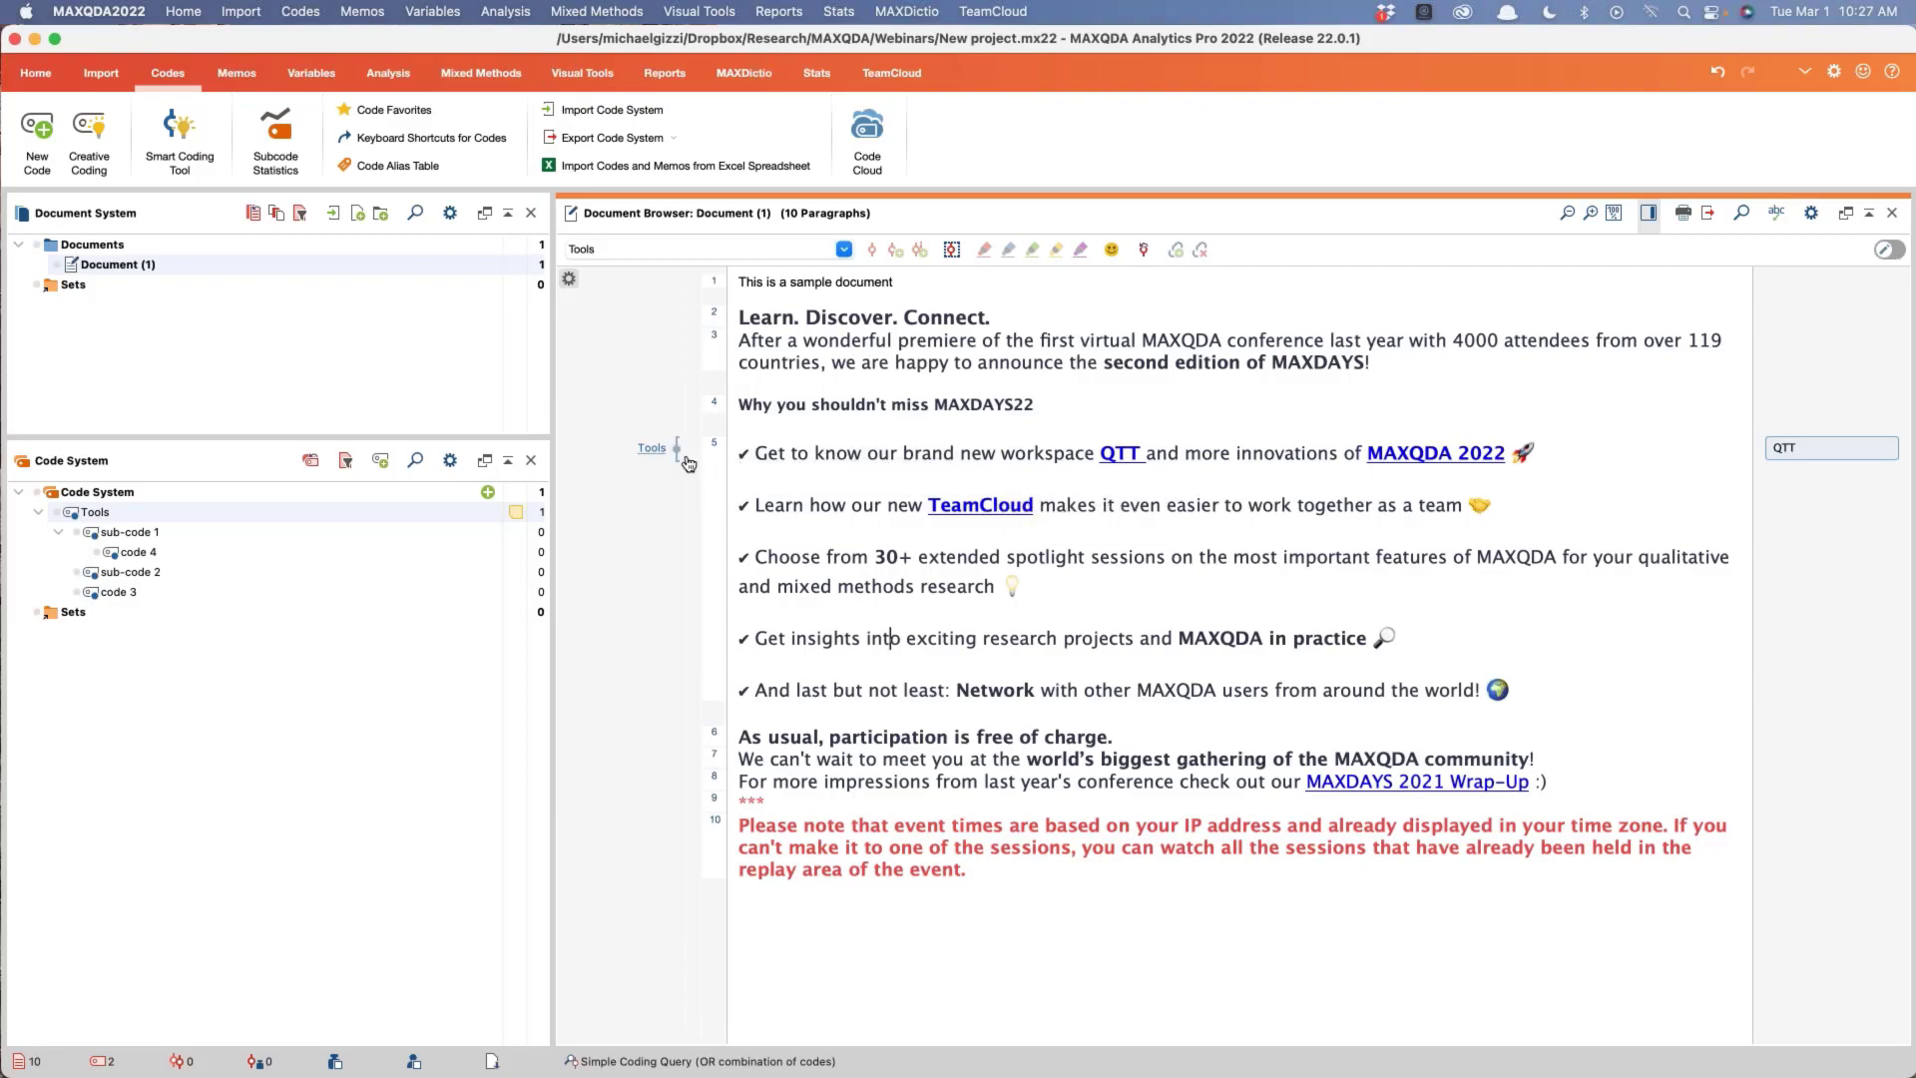
pyautogui.press('super+z')
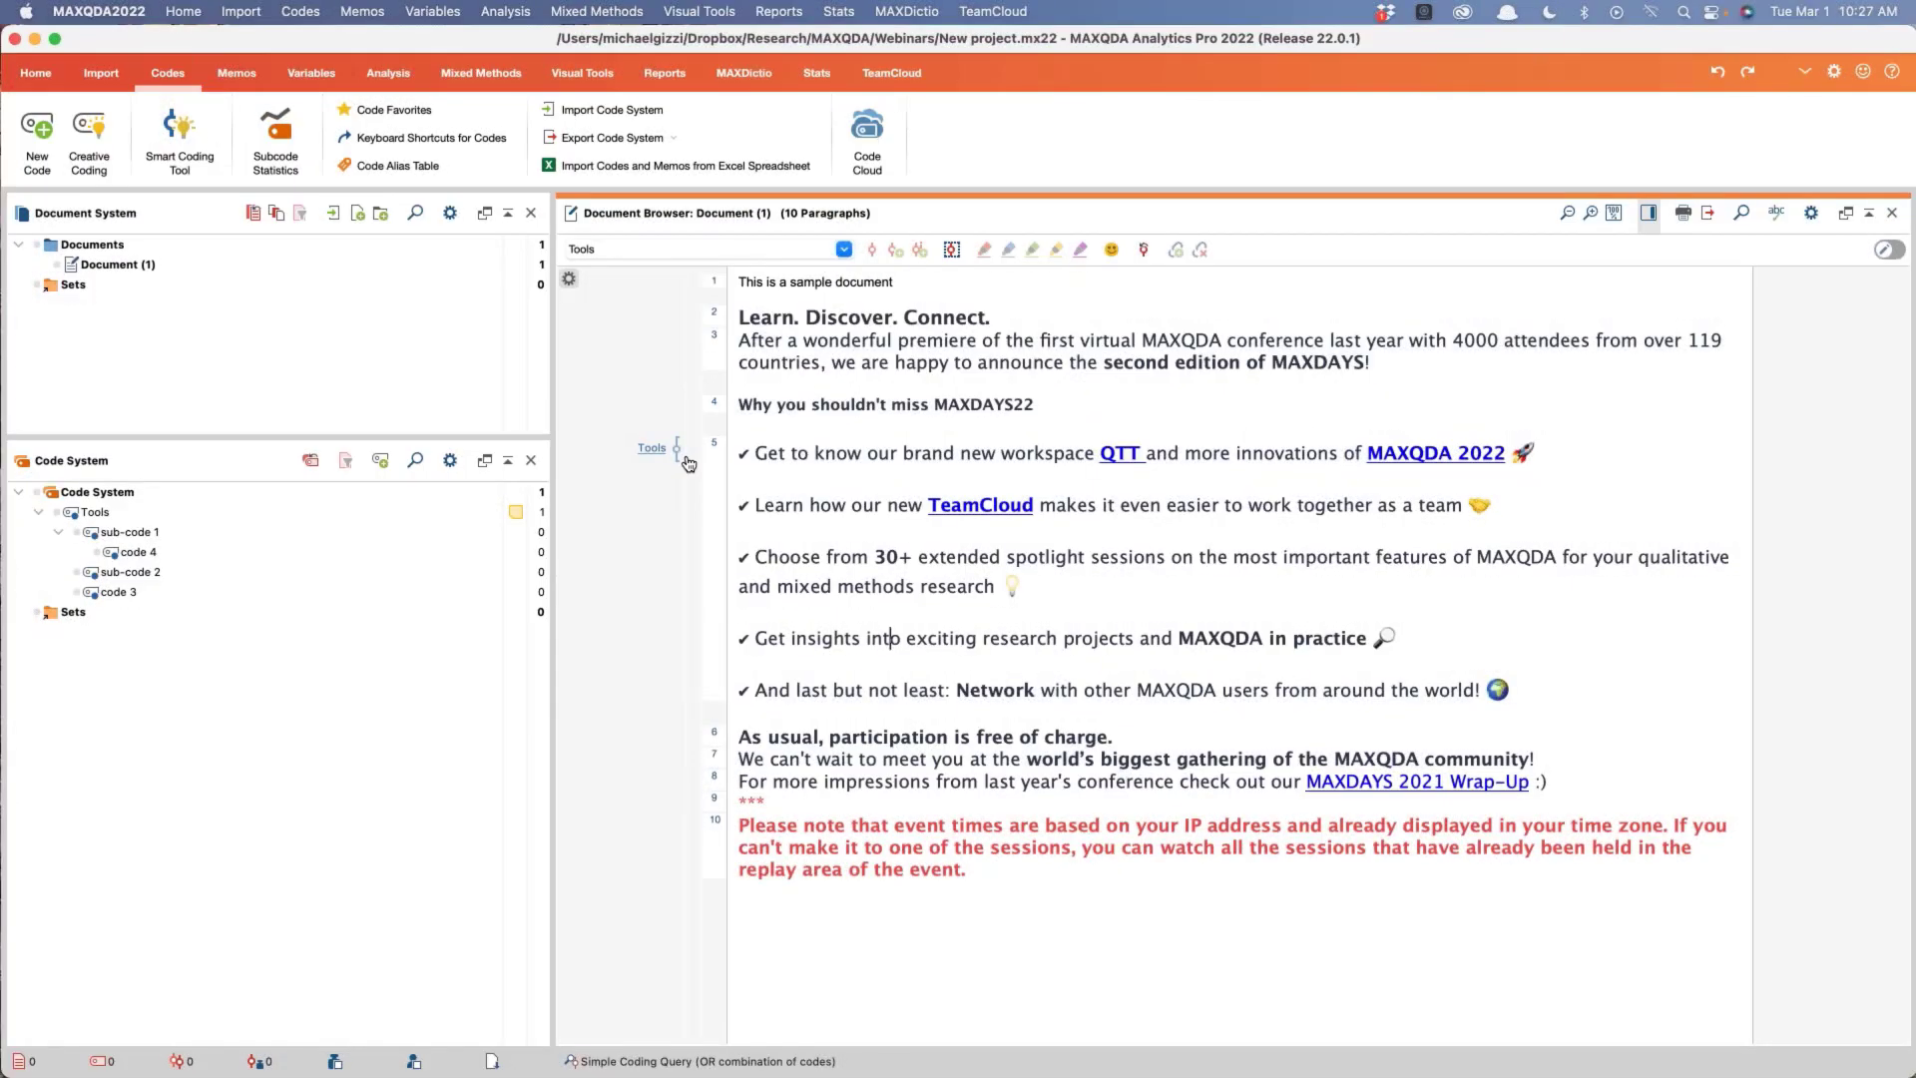
pyautogui.press('super+z')
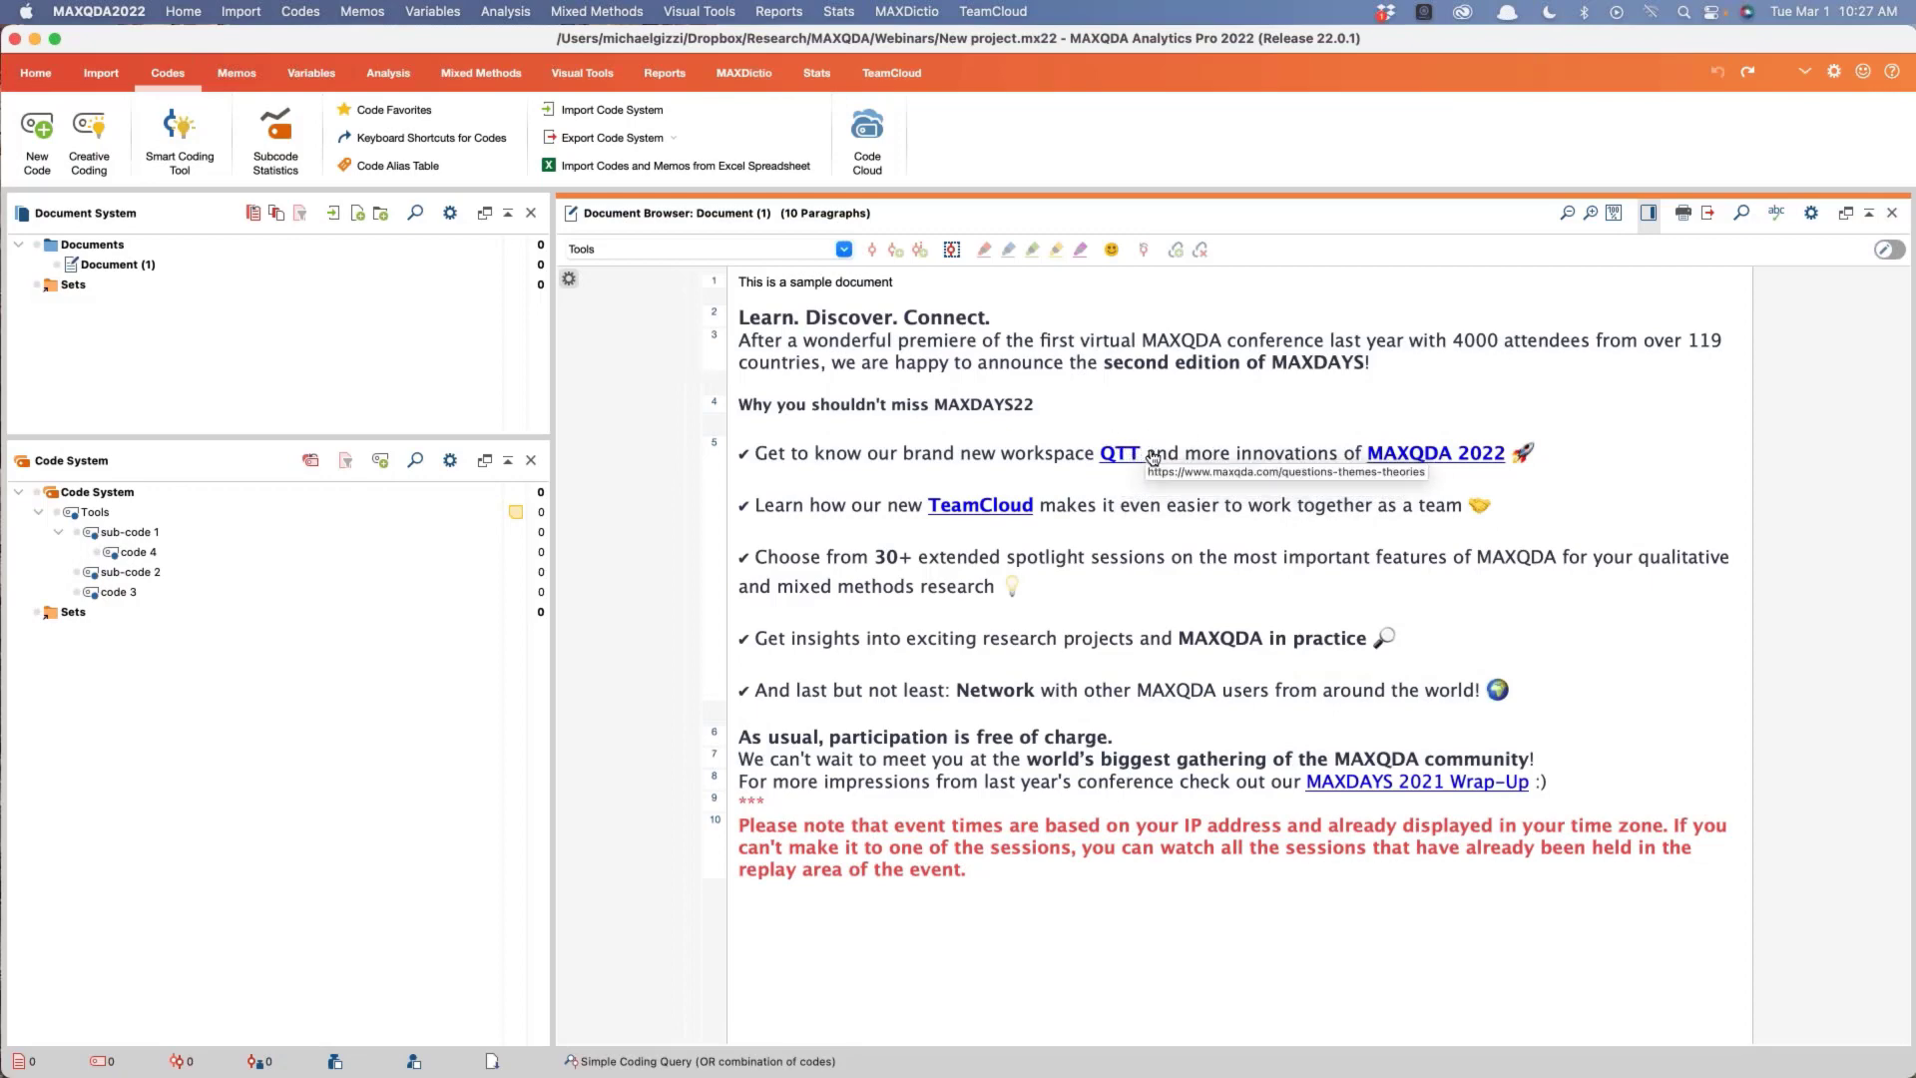
# Step: Code the first bullet's text from its check mark through "QTT" with Tools, and add the comment QTT to the segment
pyautogui.moveTo(1148, 454); pyautogui.dragTo(281, 517)
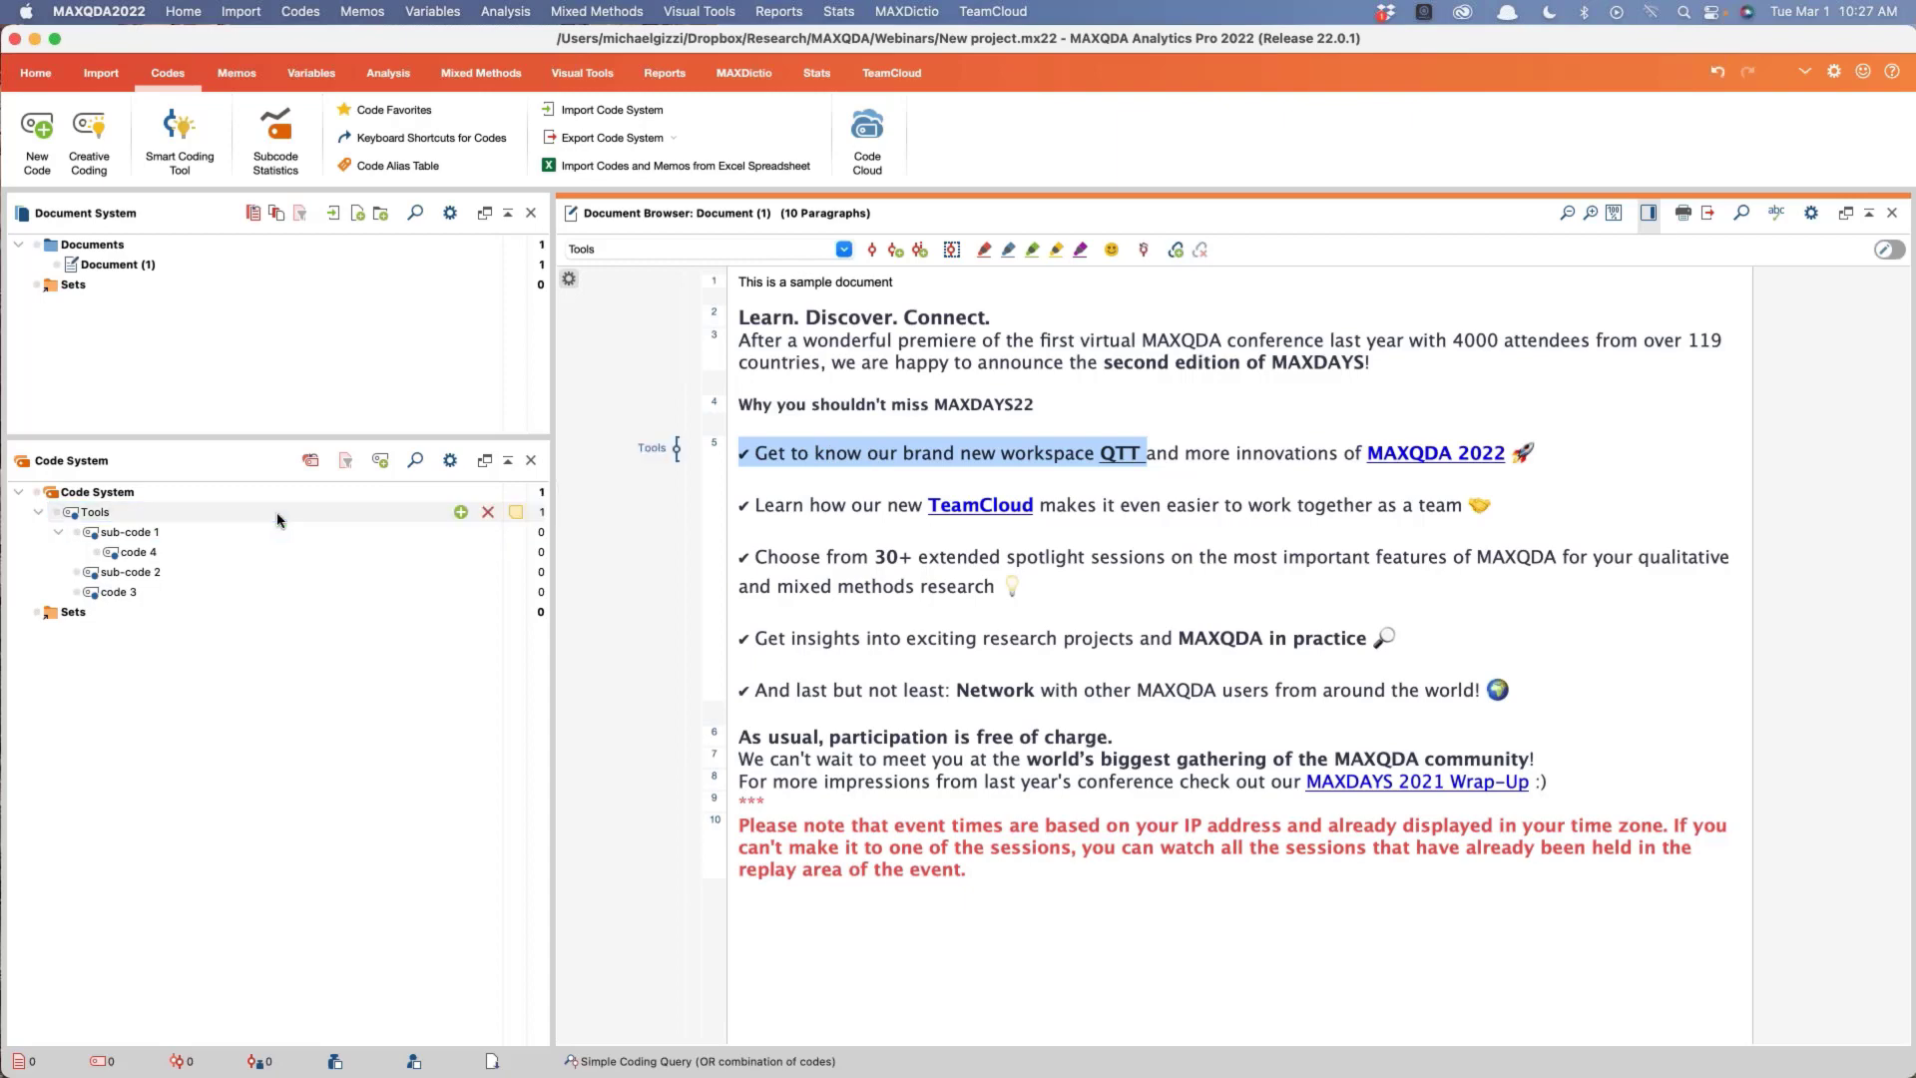
pyautogui.click(1120, 540)
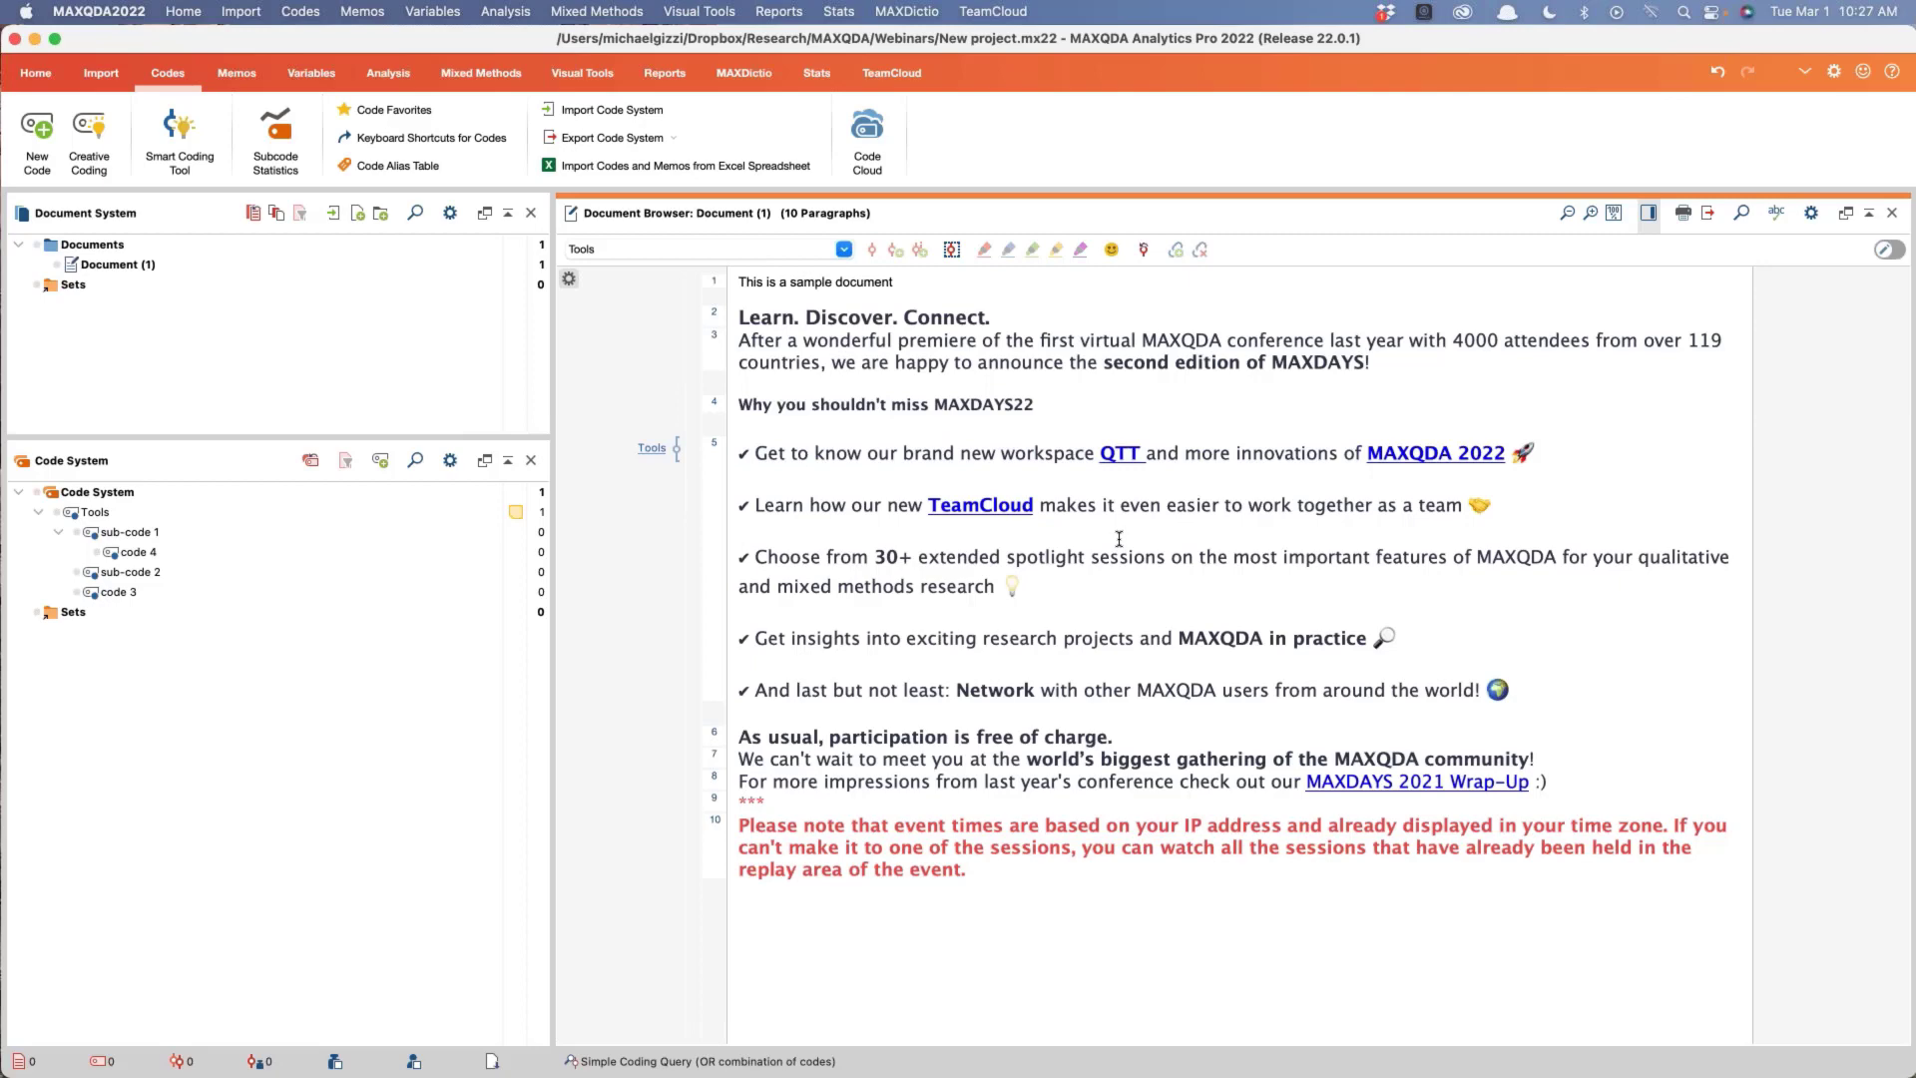
pyautogui.click(651, 449)
pyautogui.doubleClick(651, 449)
pyautogui.write('QTT')
pyautogui.click(1004, 608)
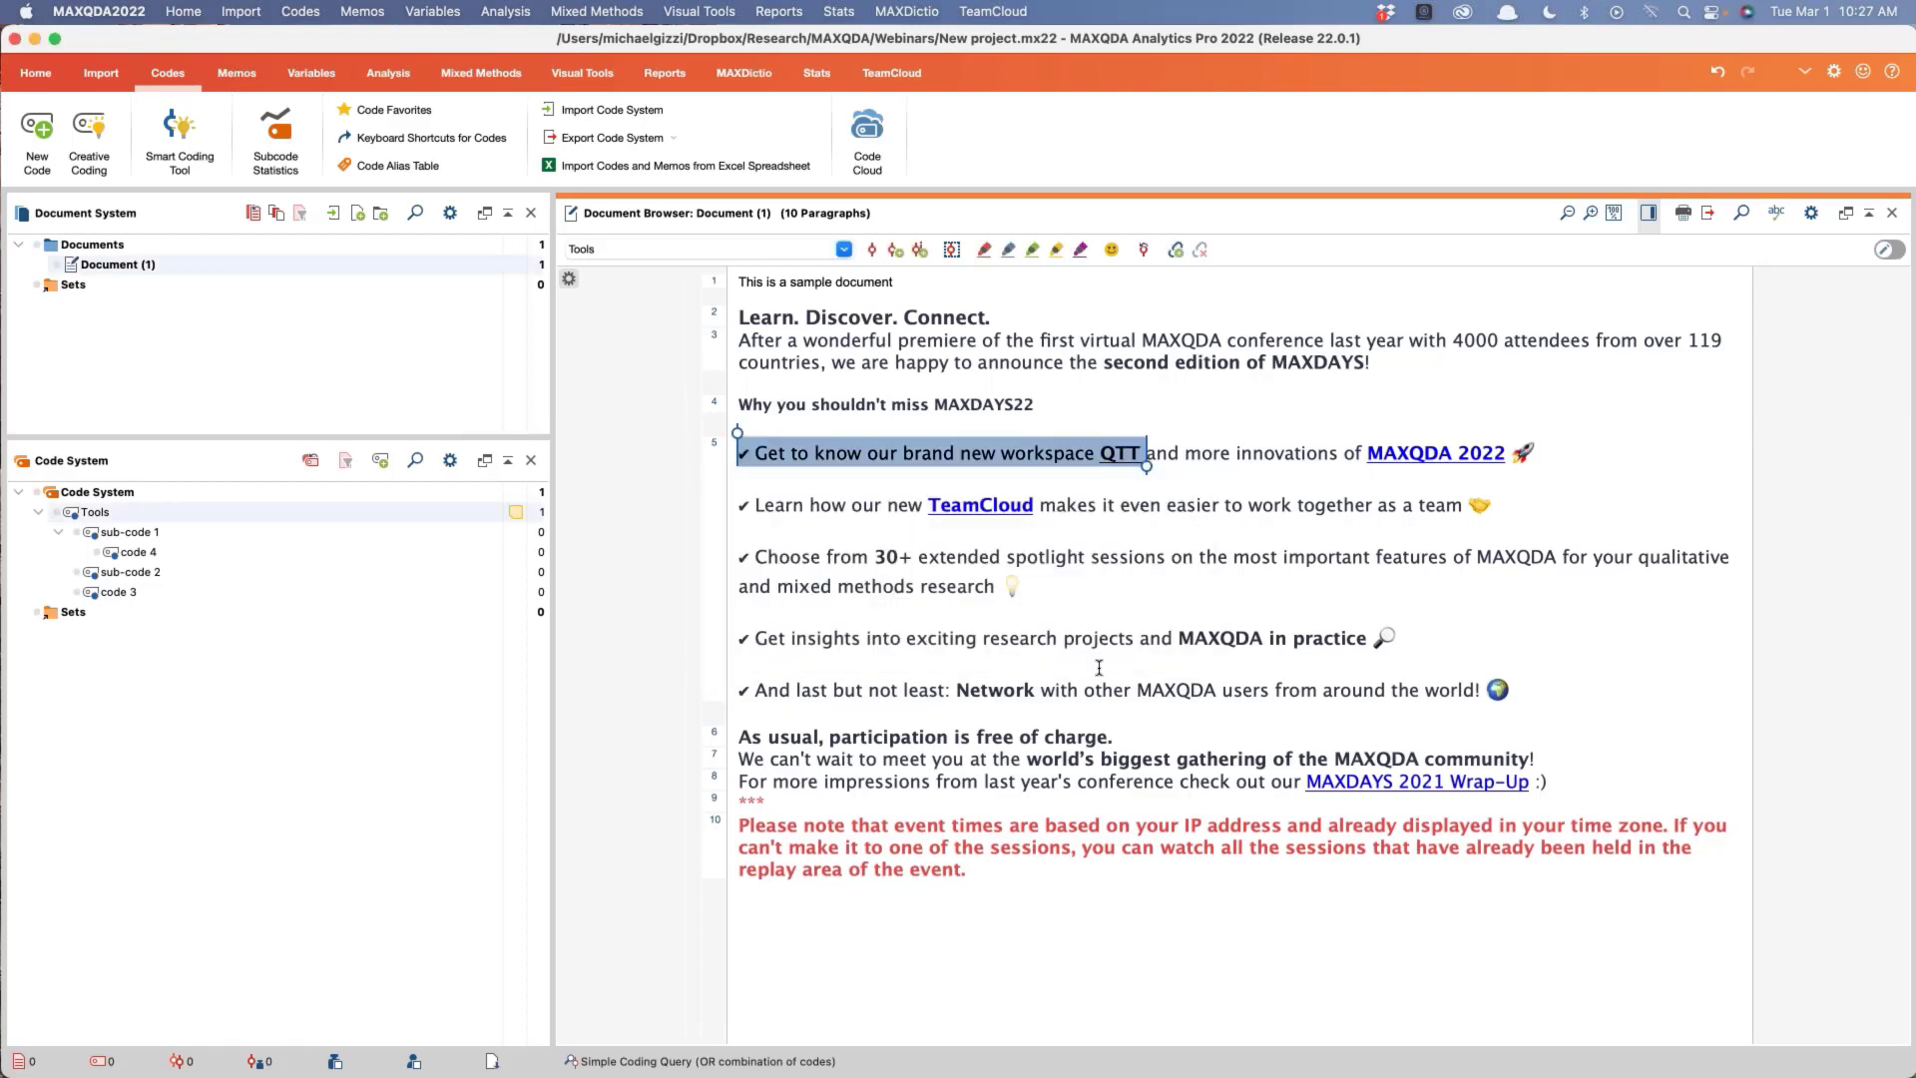
pyautogui.click(955, 641)
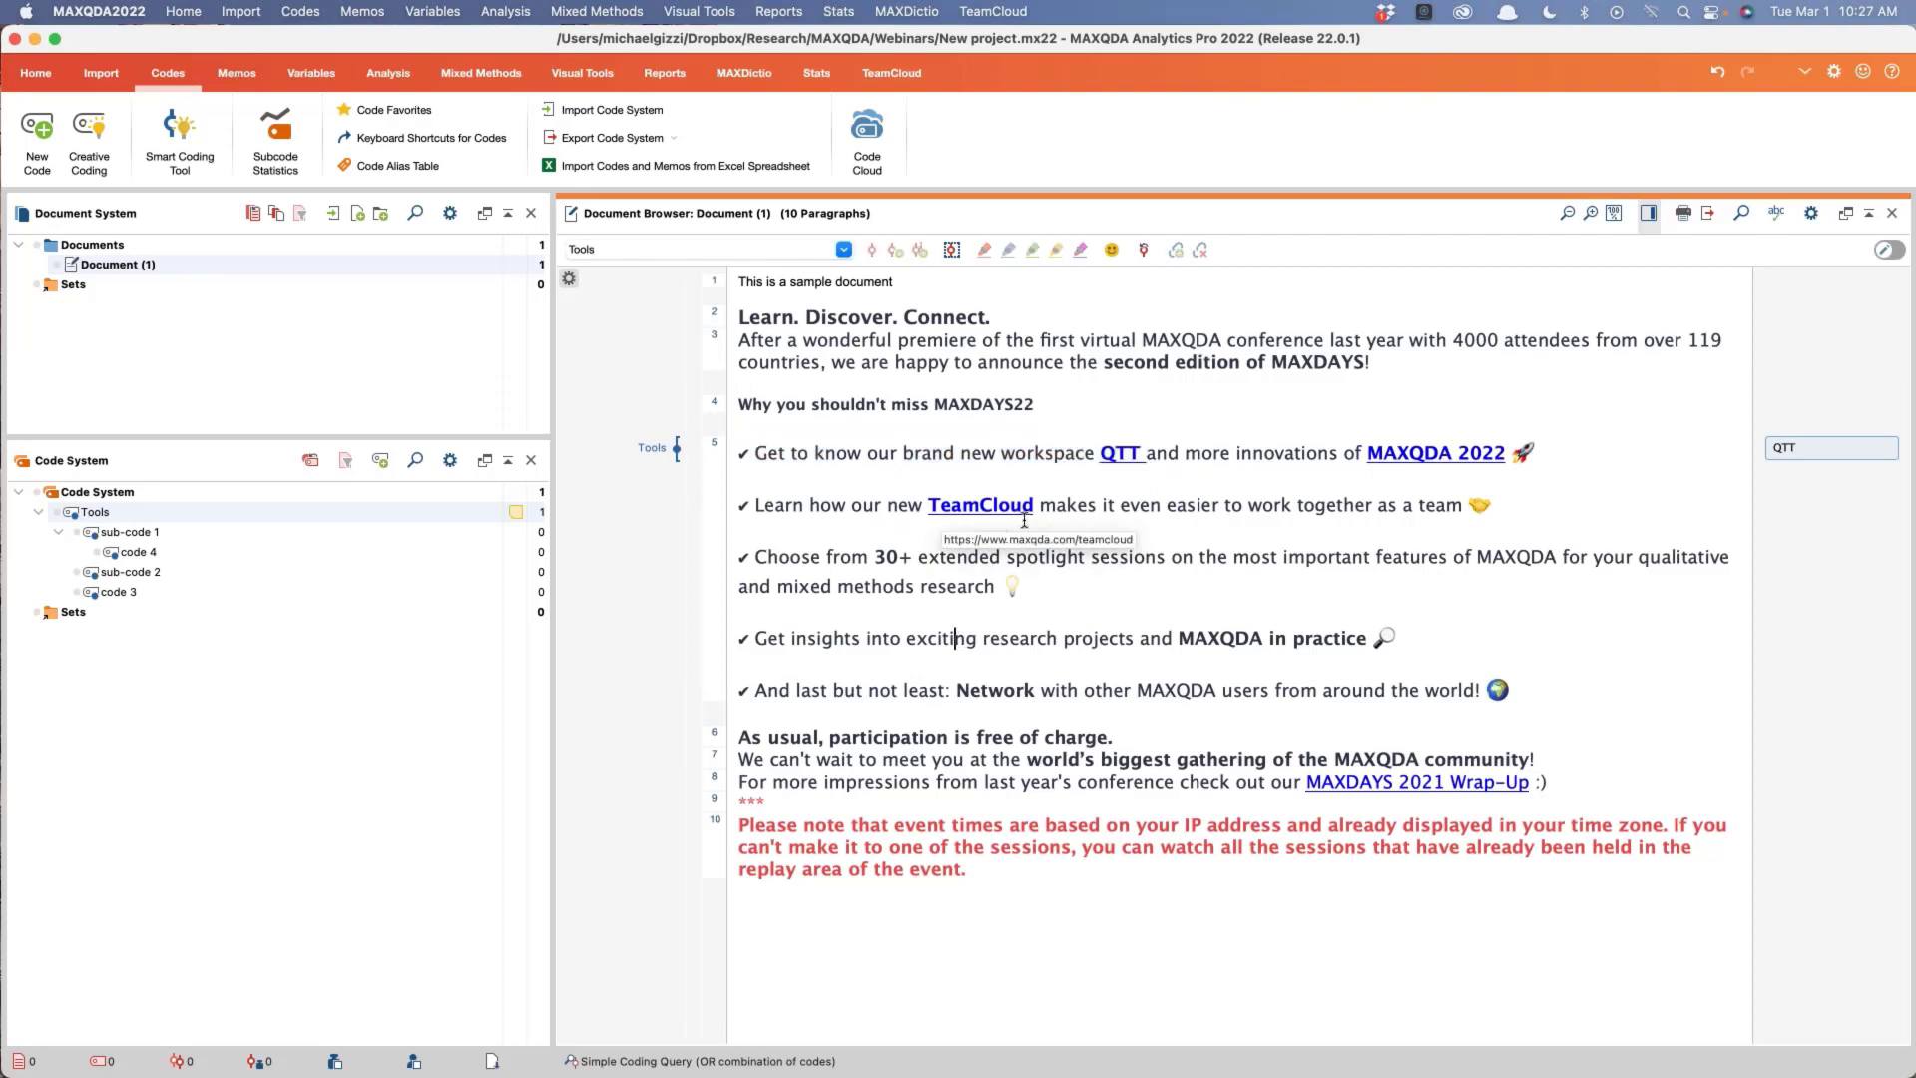
# Step: Code the entire bullet "Learn how our new TeamCloud makes it even easier to work together as a team" with Tools, and open the recent codes list
pyautogui.moveTo(1042, 506); pyautogui.dragTo(805, 505)
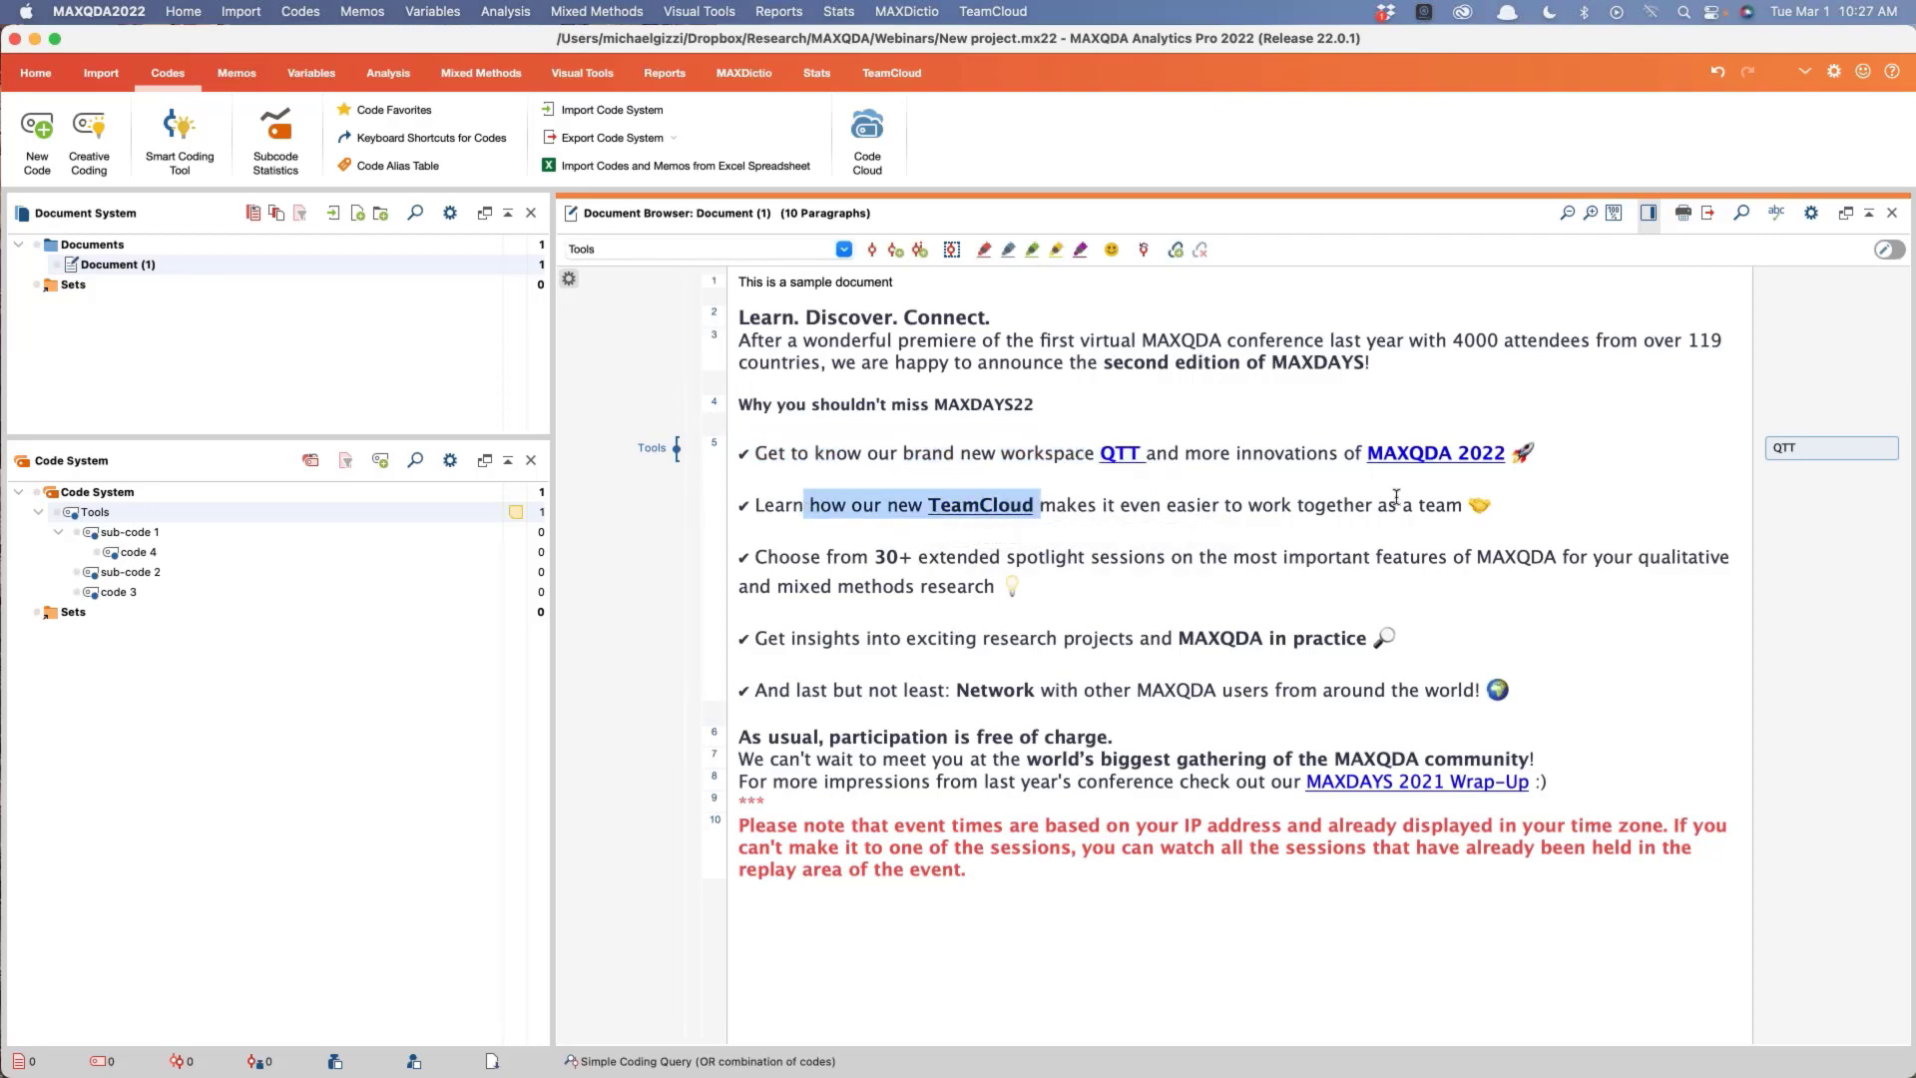
pyautogui.moveTo(1489, 505); pyautogui.dragTo(726, 521)
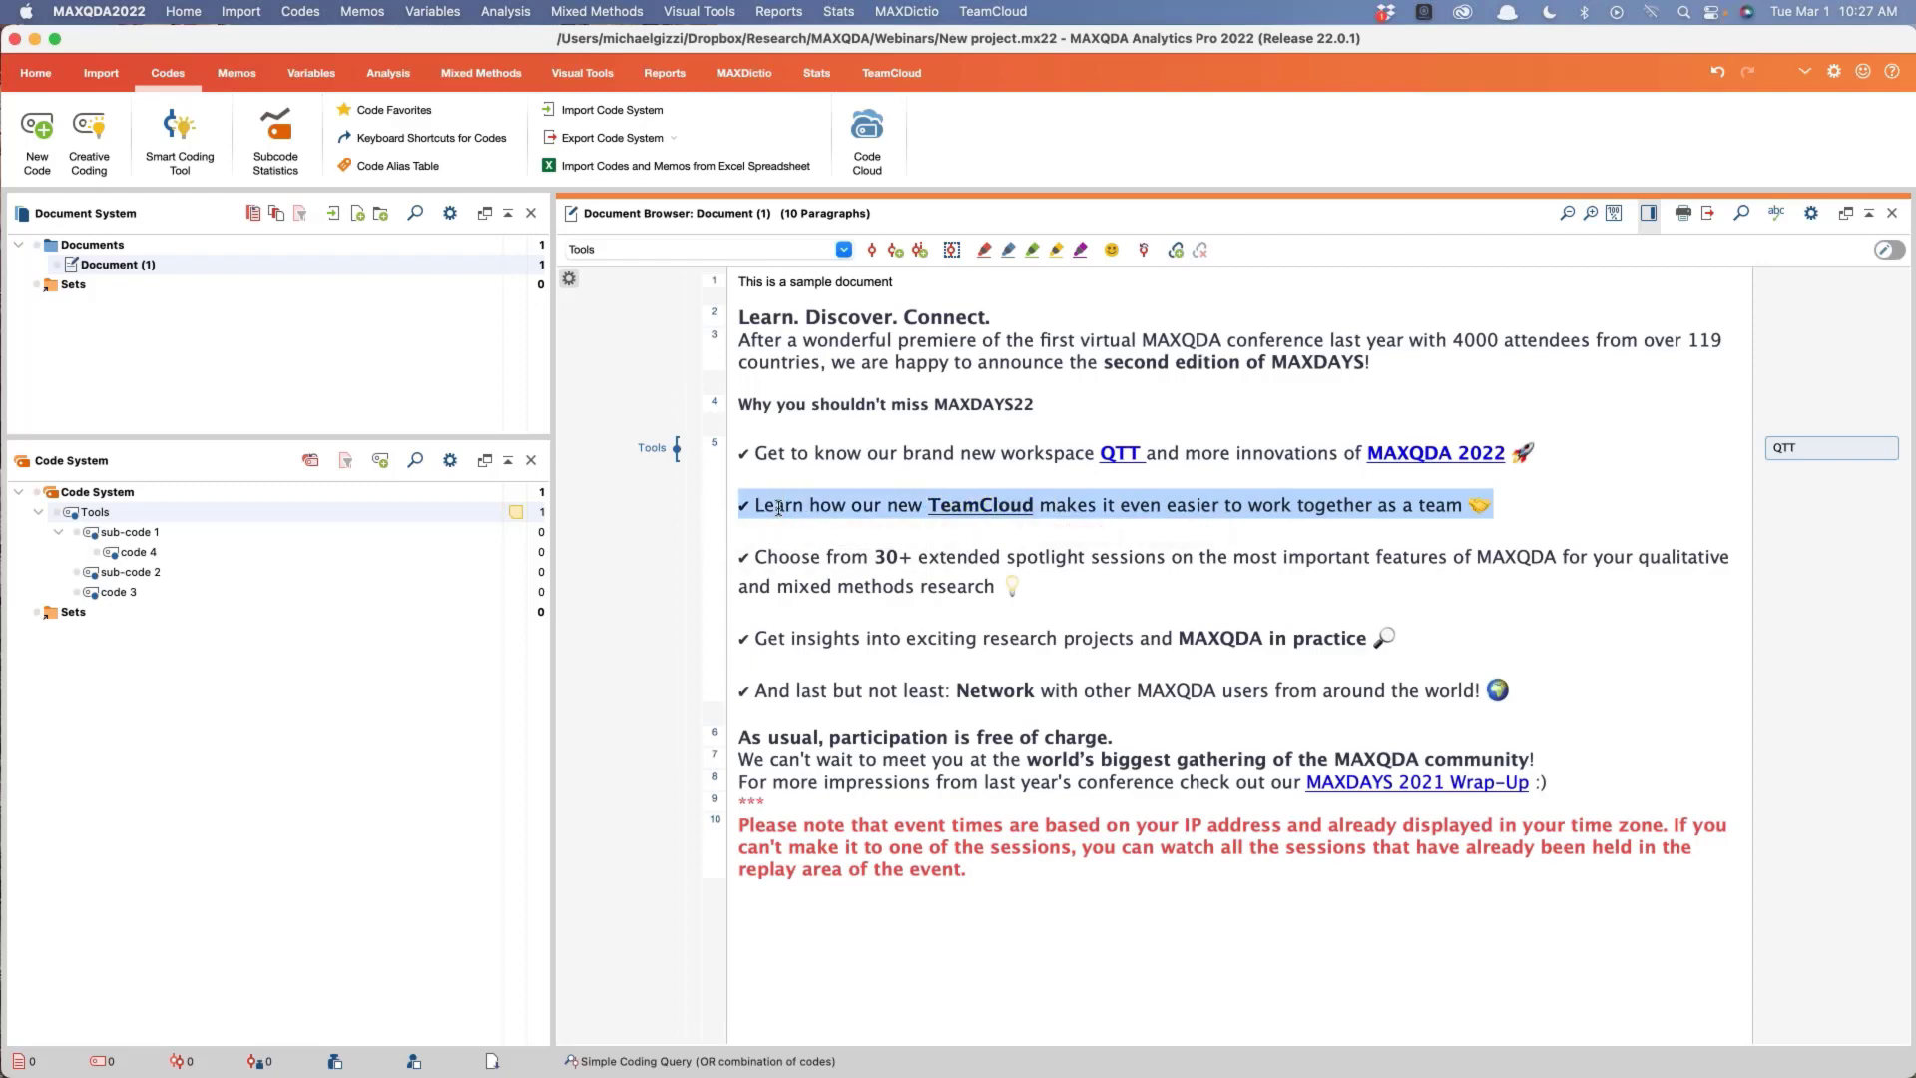
pyautogui.click(871, 251)
pyautogui.click(843, 249)
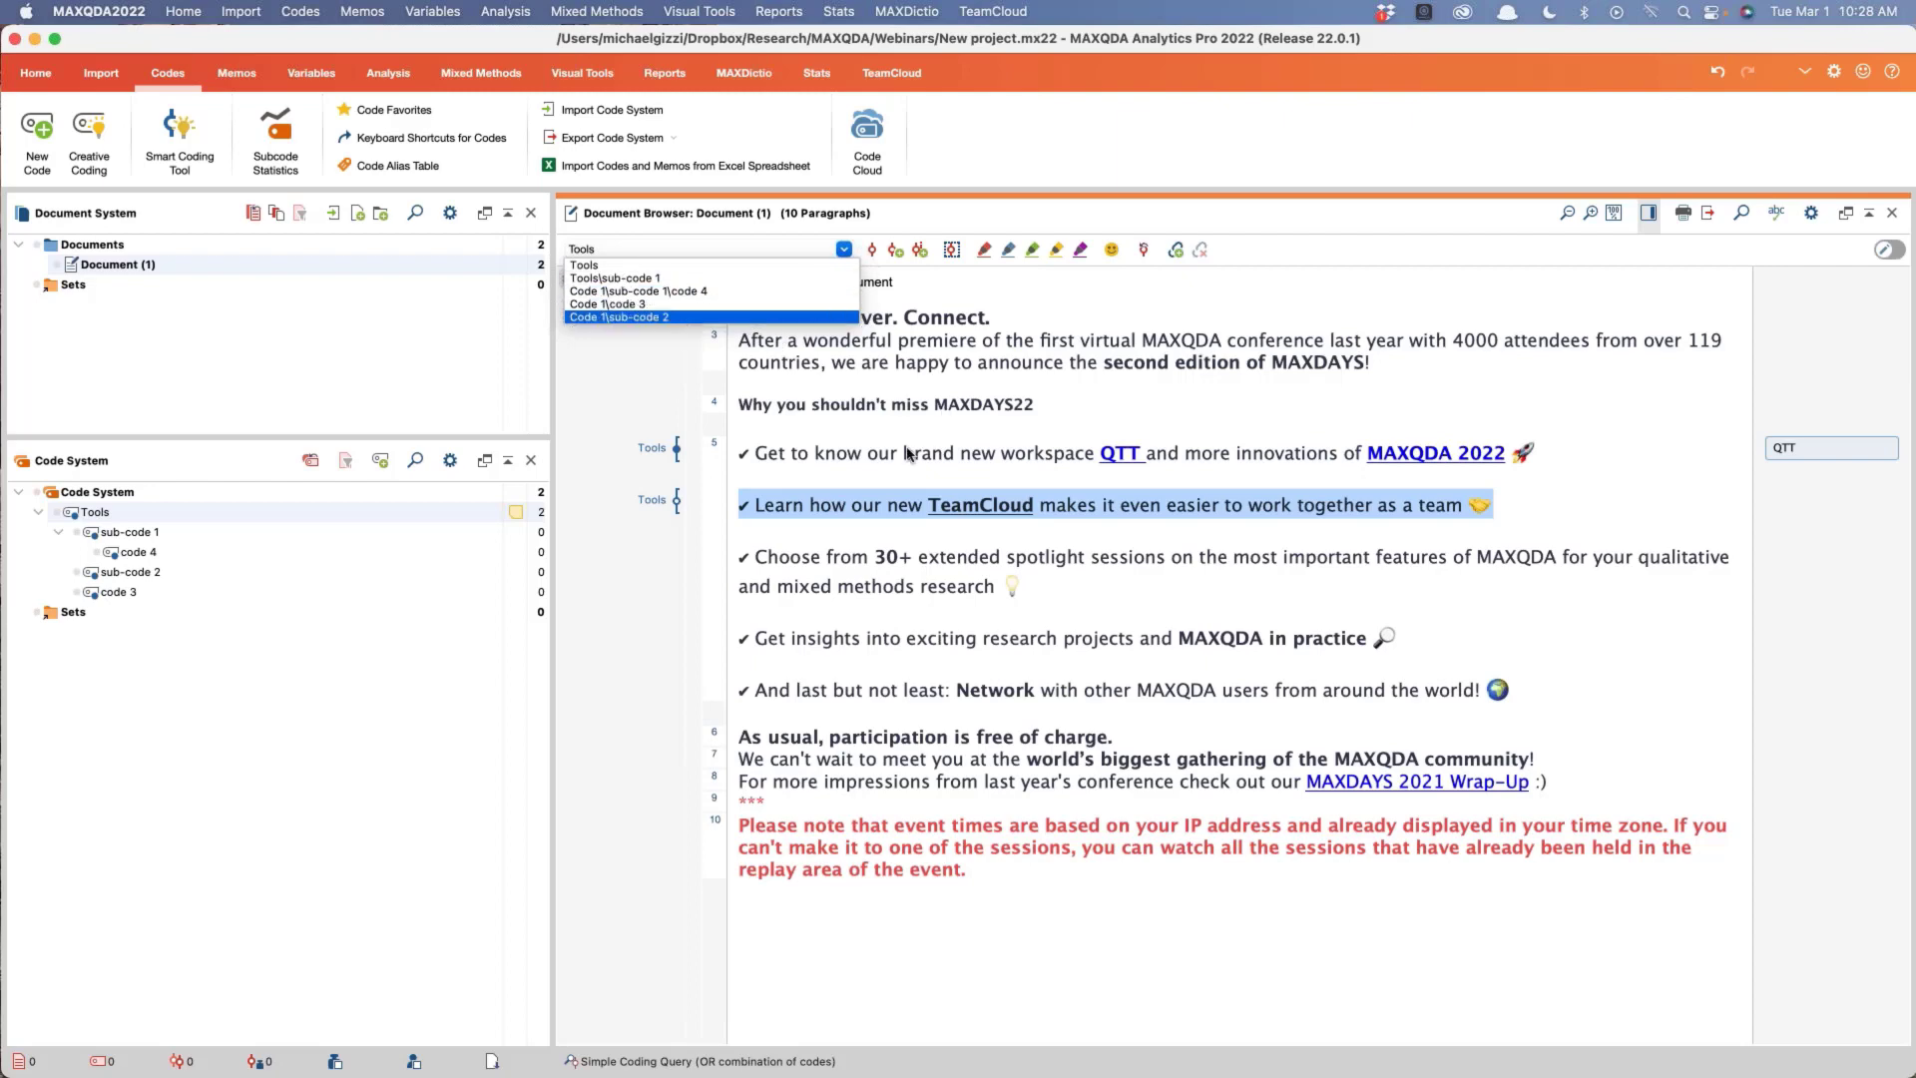
# Step: Undo the Tools coding on the TeamCloud bullet and clear the text selection
pyautogui.click(603, 266)
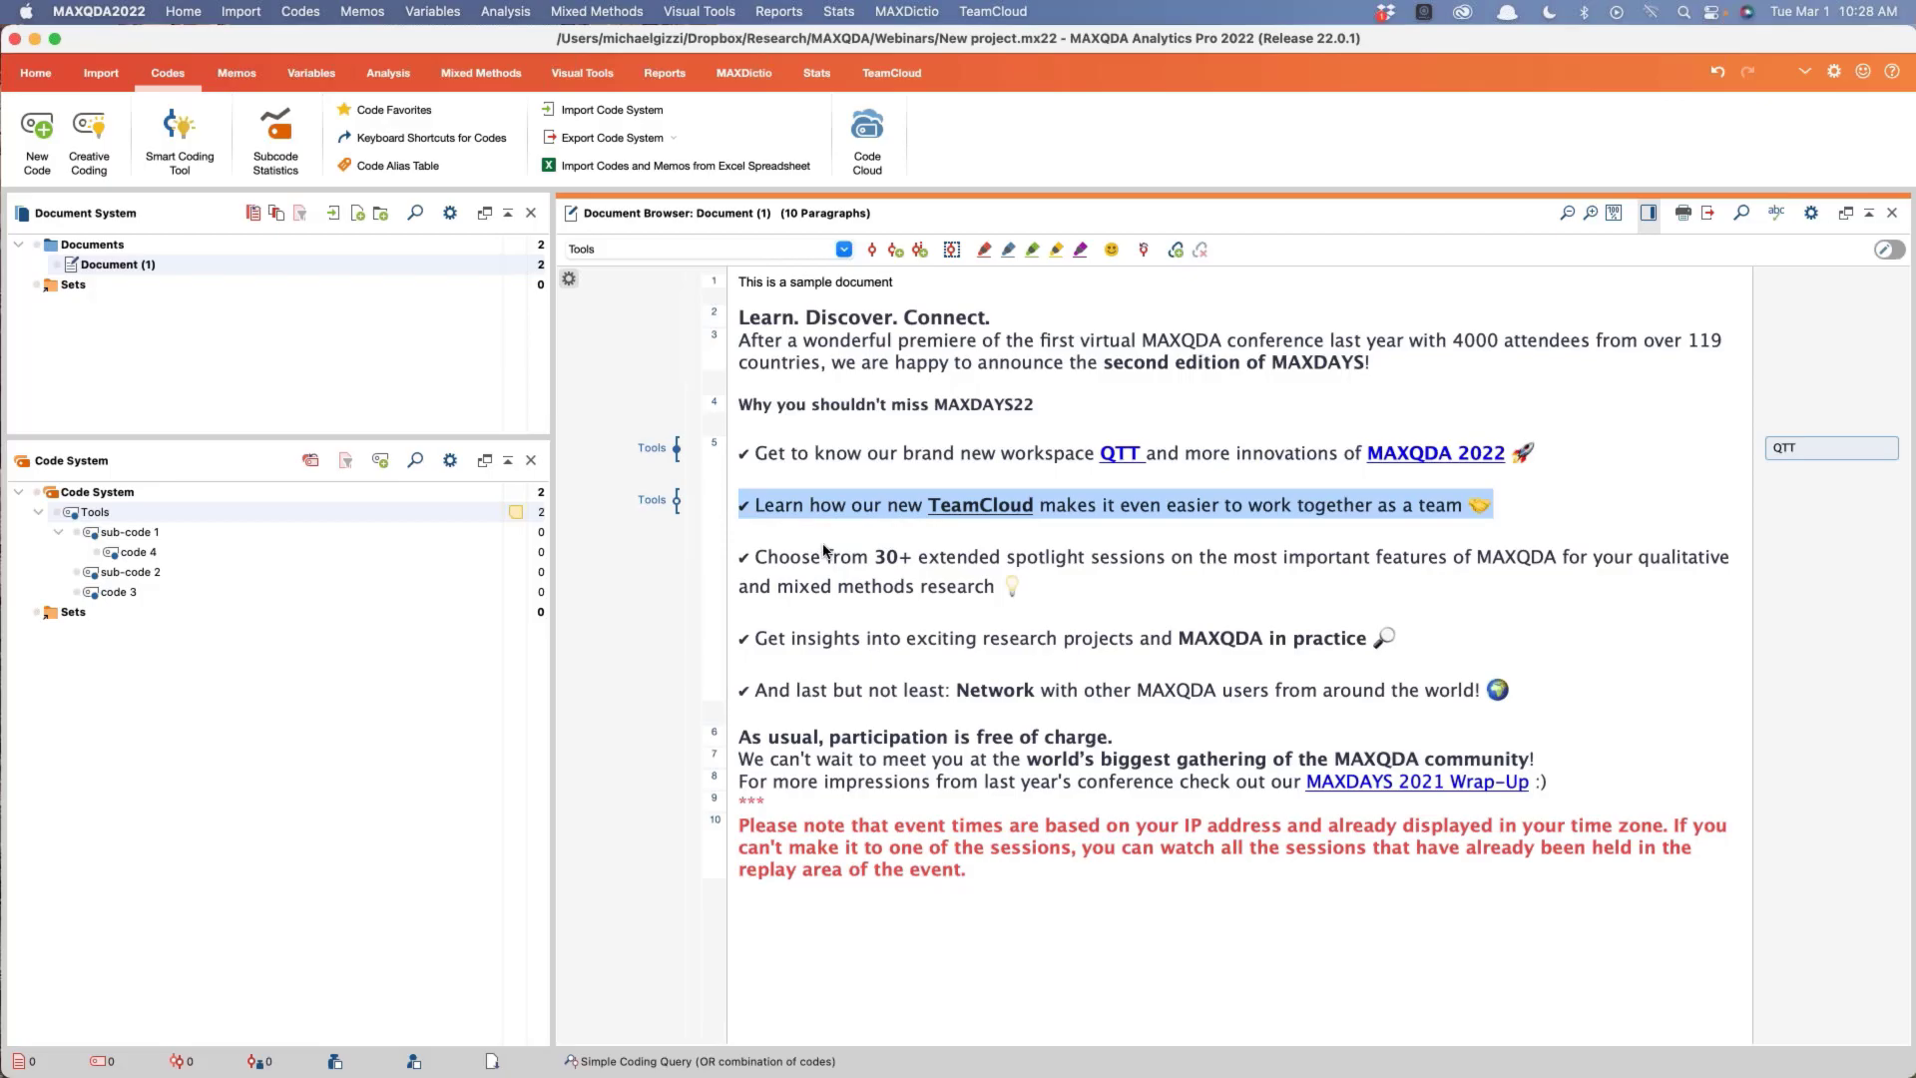
pyautogui.press('super+z')
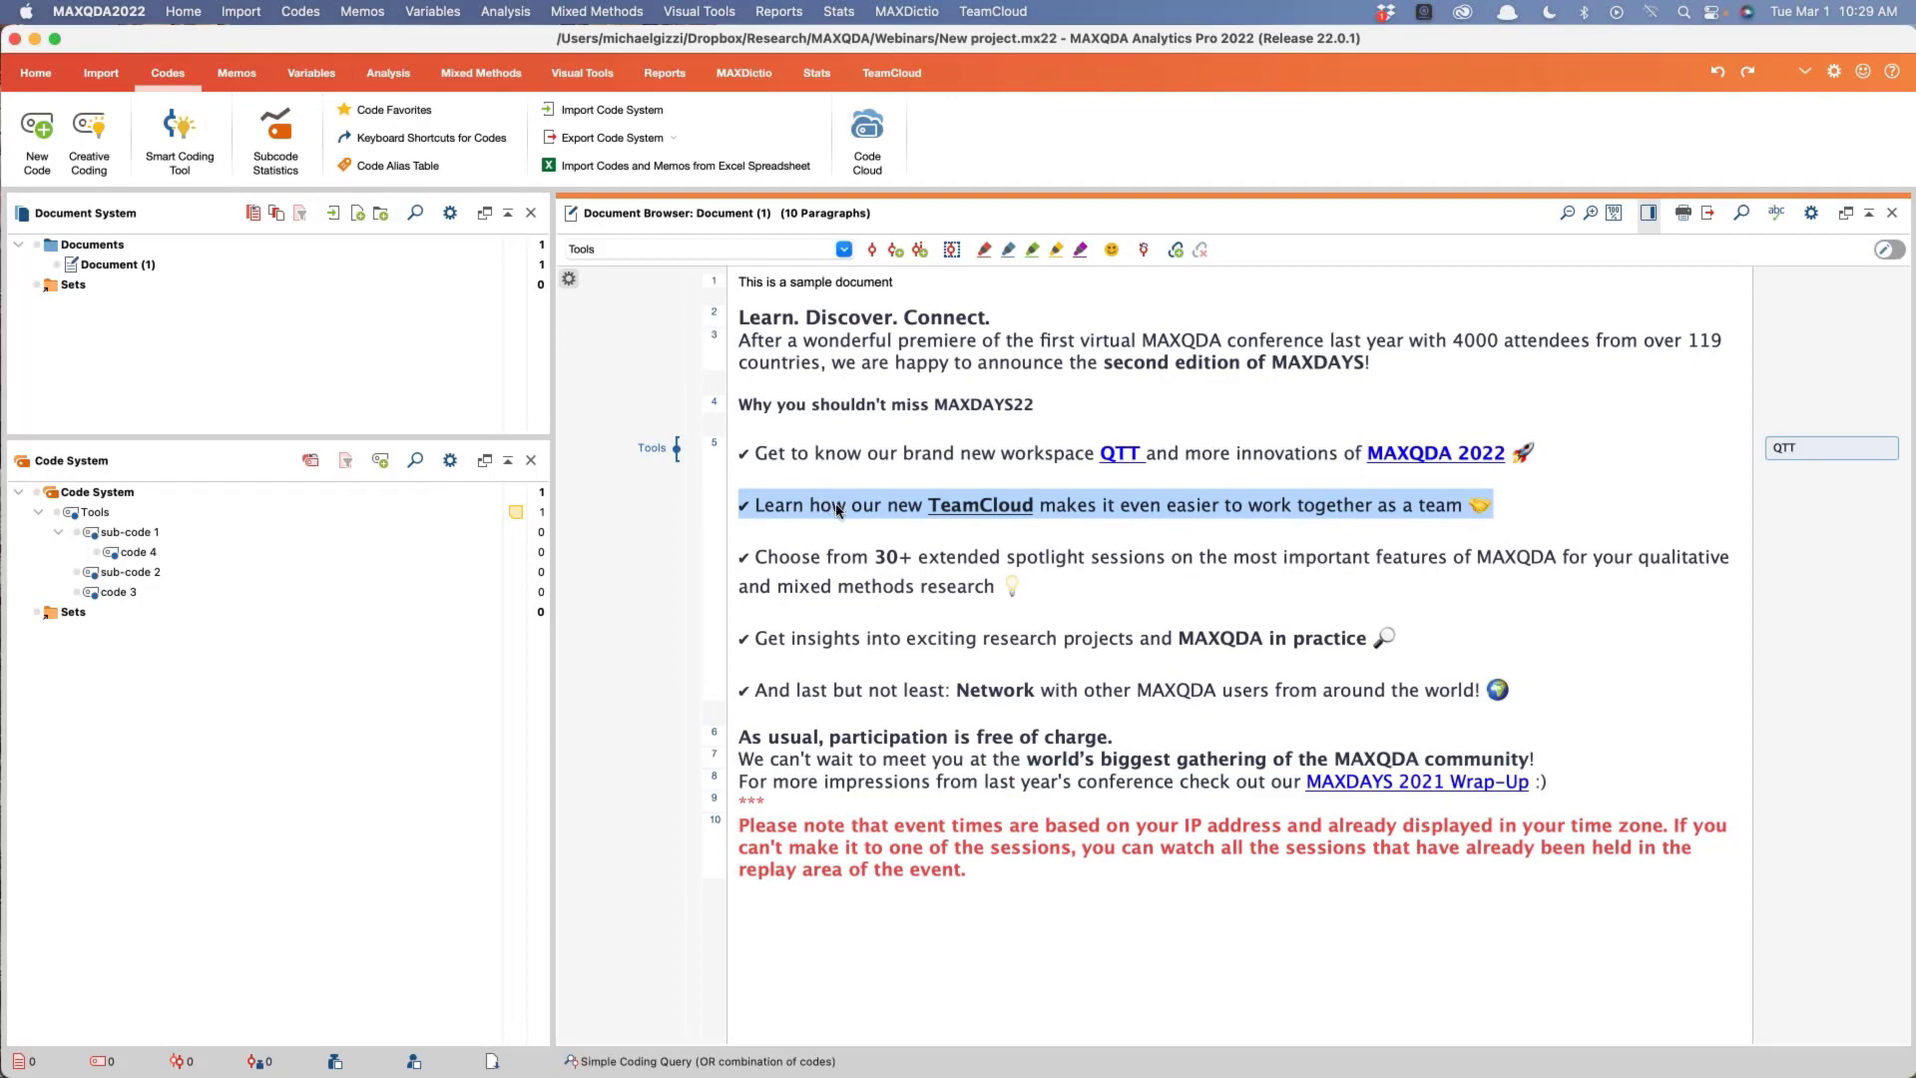
pyautogui.click(898, 527)
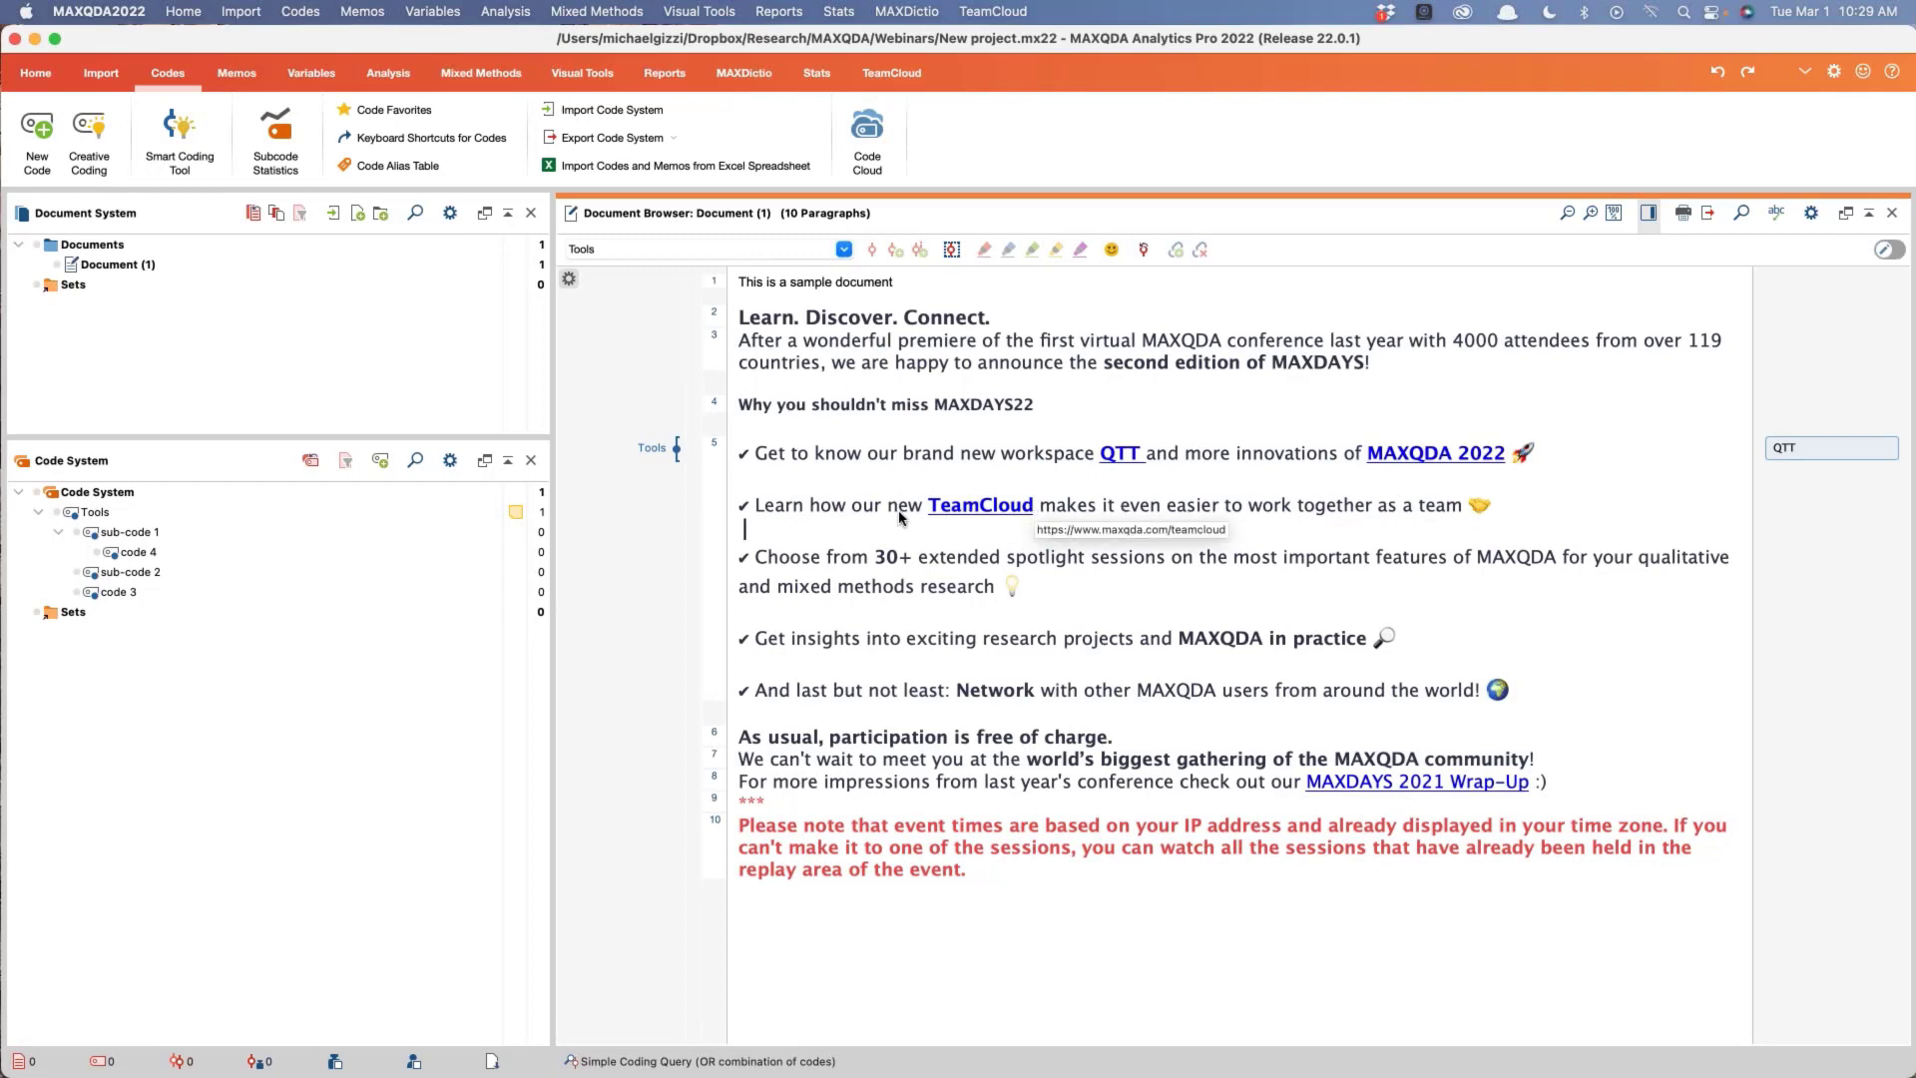
# Step: Start a new turquoise code named Teamwork for the text "Learn how our new TeamCloud makes it even easier to work together as a team"
pyautogui.moveTo(756, 511); pyautogui.dragTo(1534, 518)
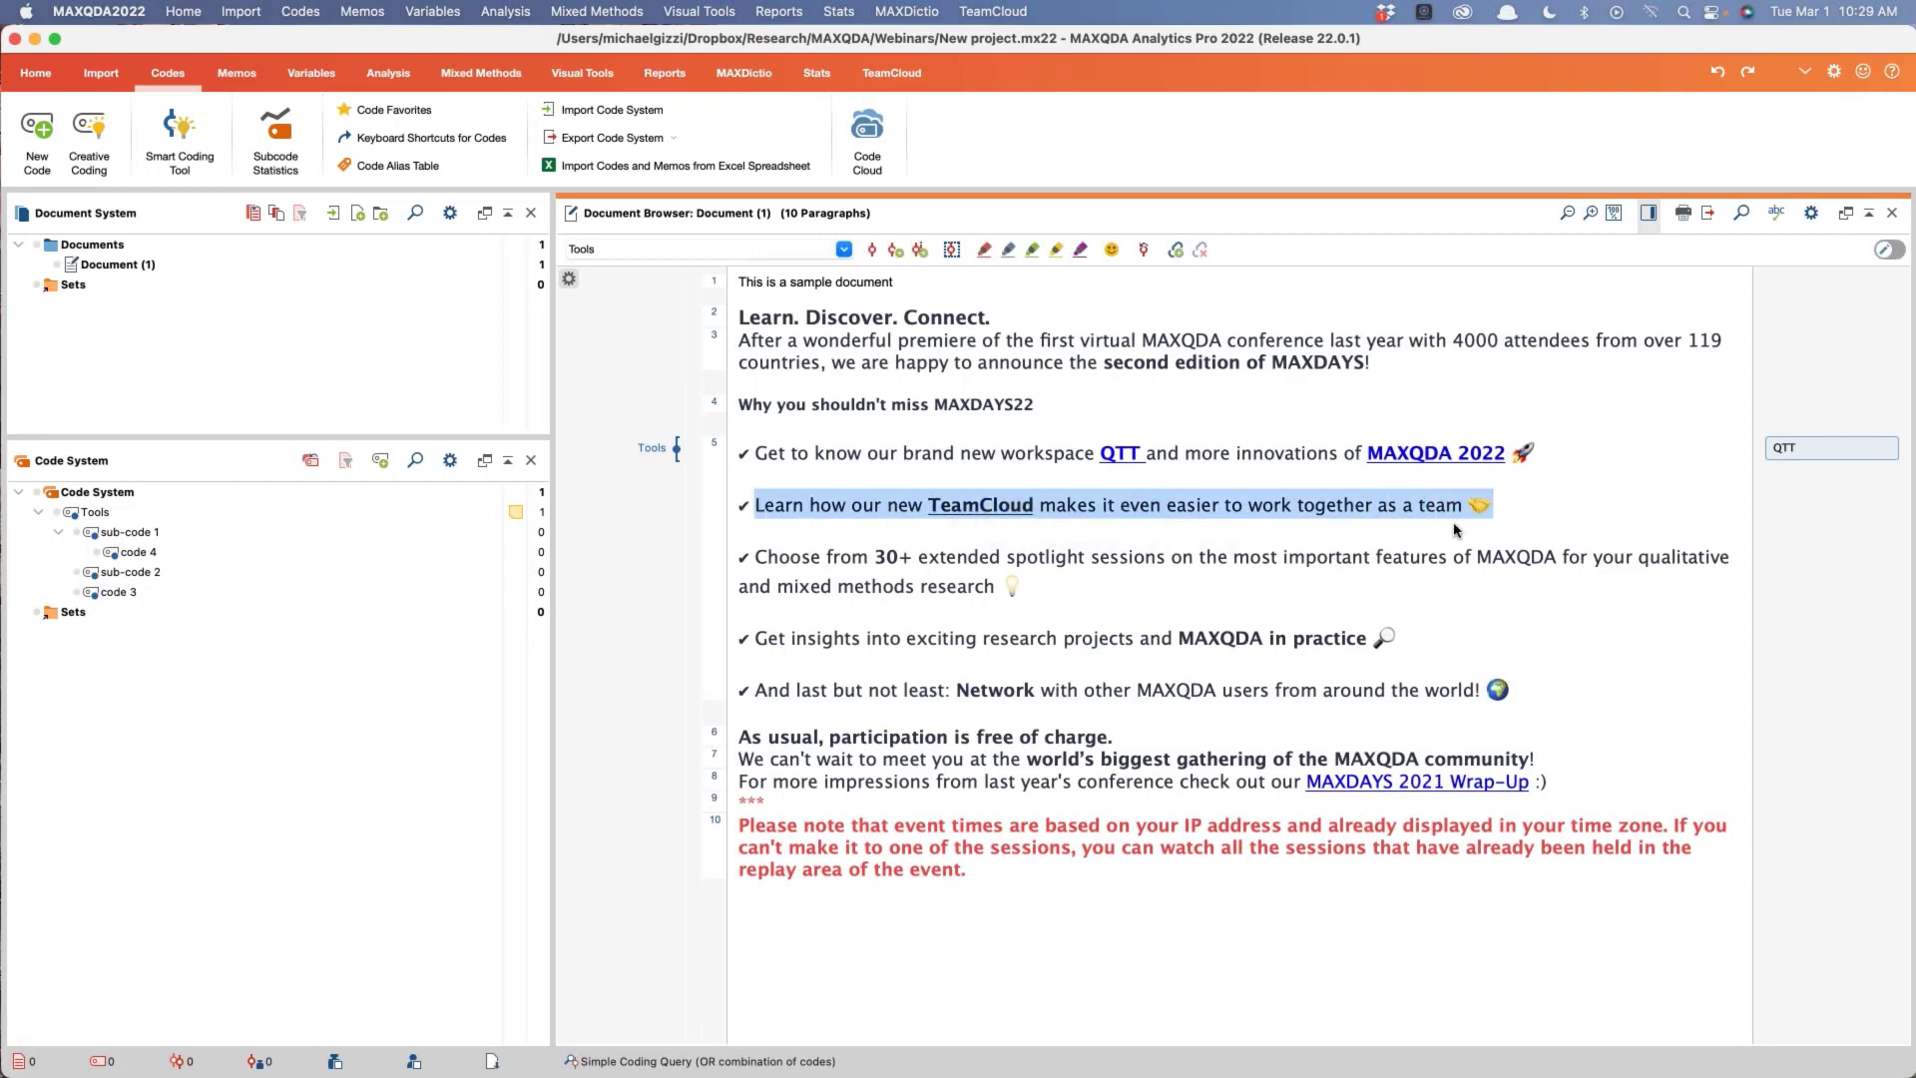
pyautogui.click(892, 251)
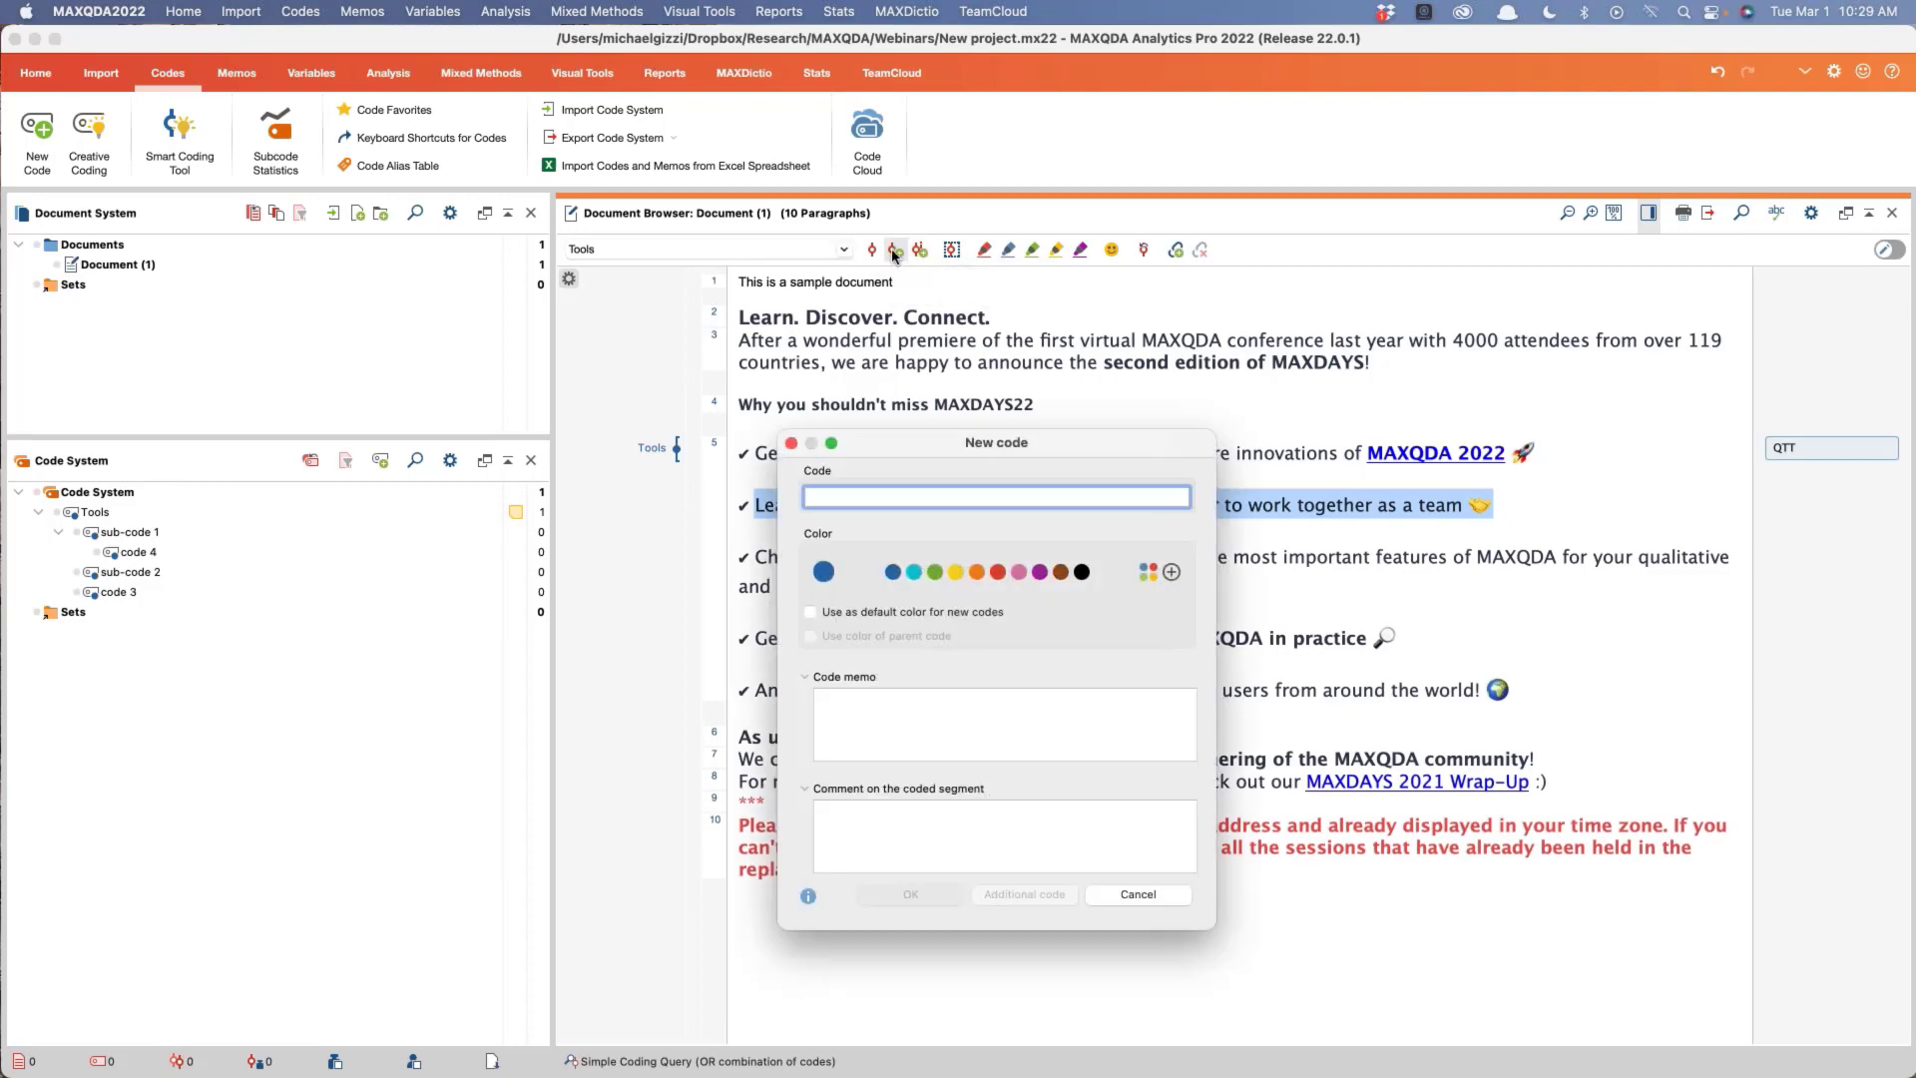
pyautogui.write('Te')
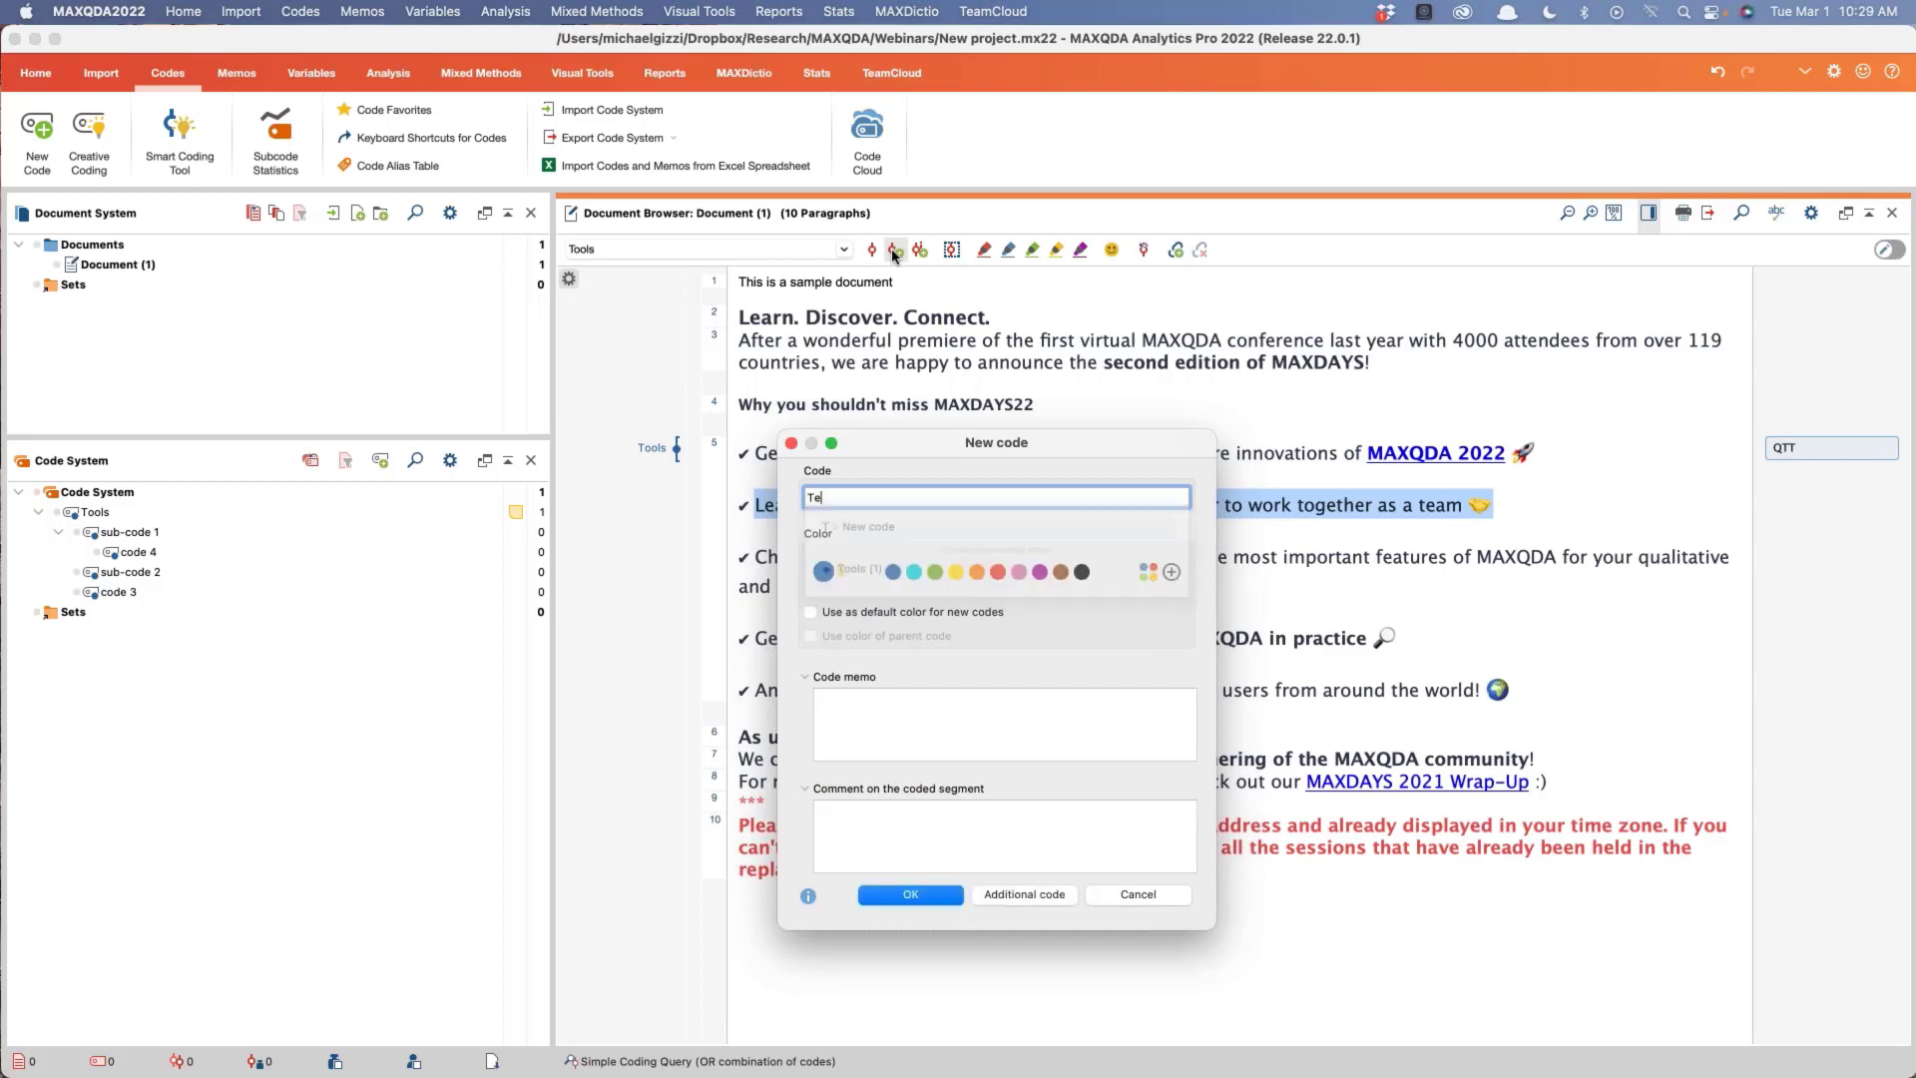
pyautogui.write('amwork')
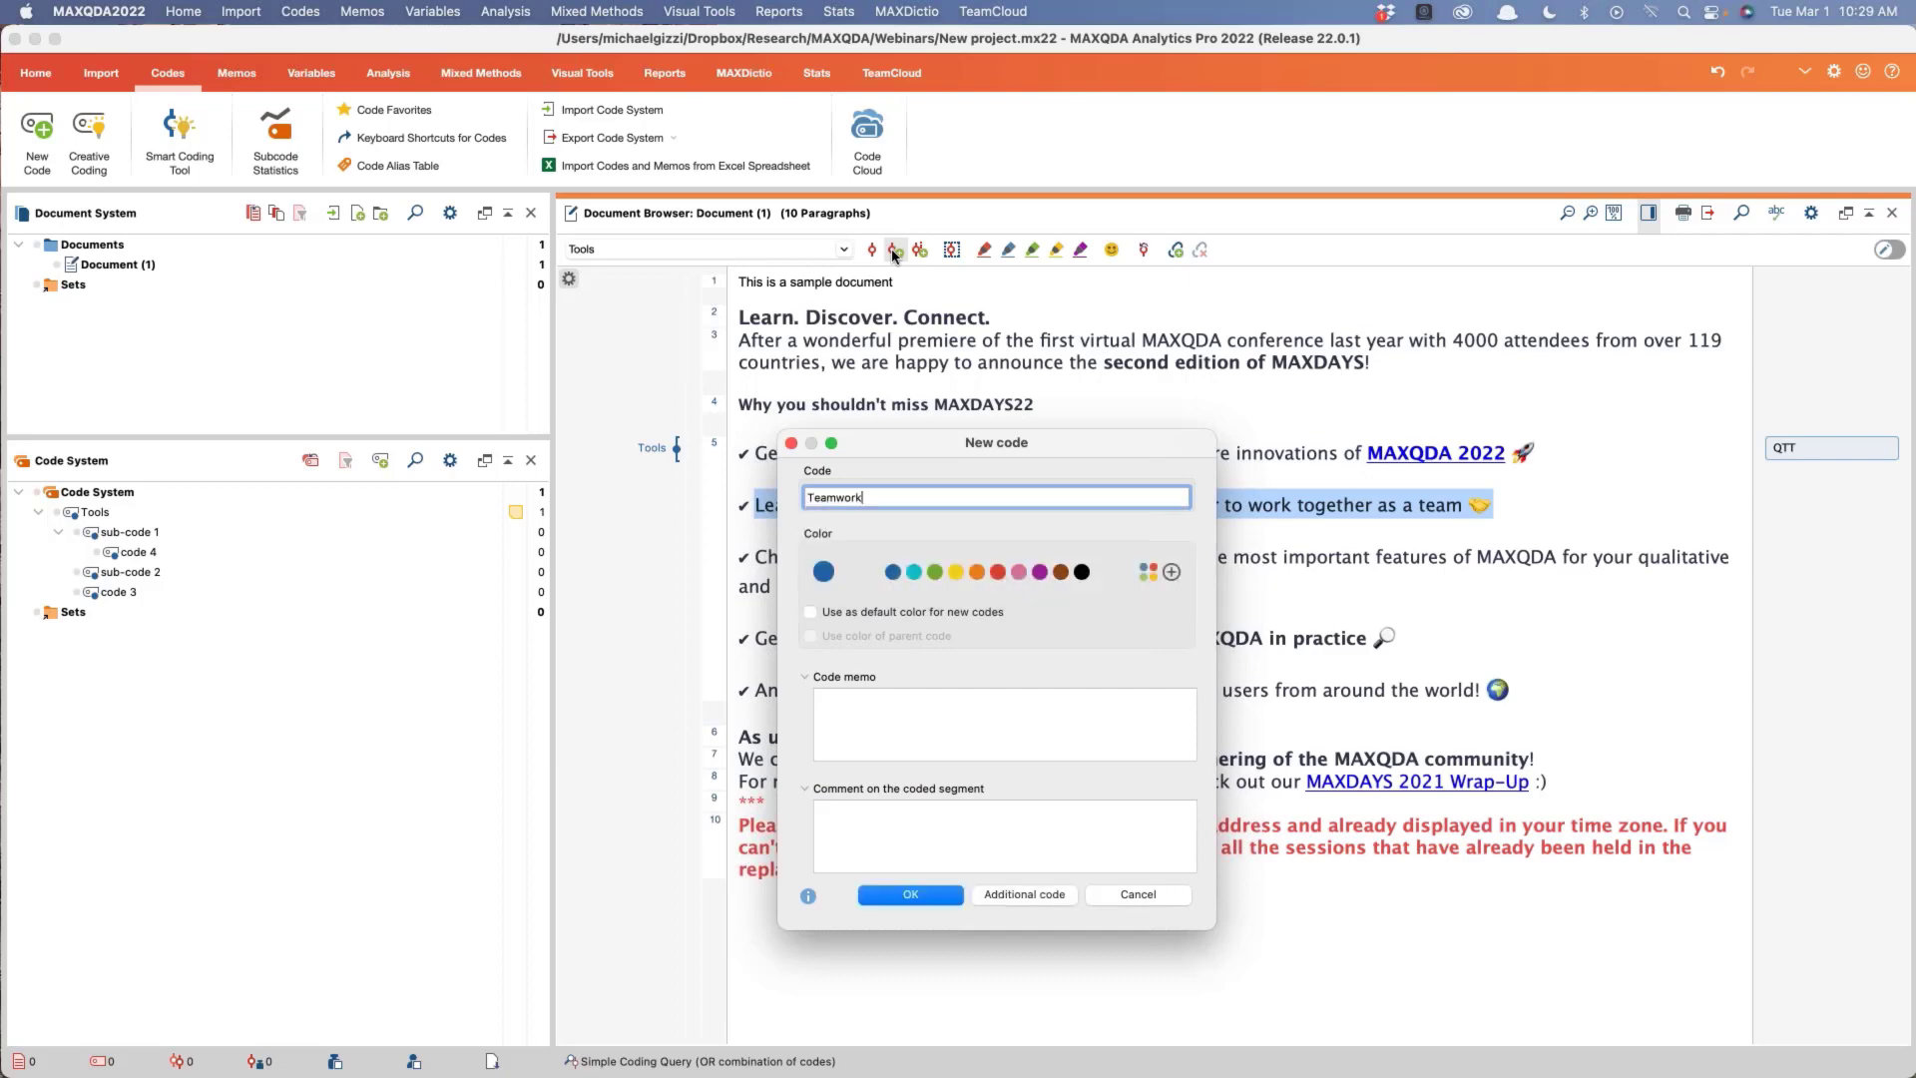
pyautogui.click(913, 572)
# Step: Add the code memo "focus on collaboration" and the segment comment "TeamCloud" to the new Teamwork code, and create it
pyautogui.click(904, 710)
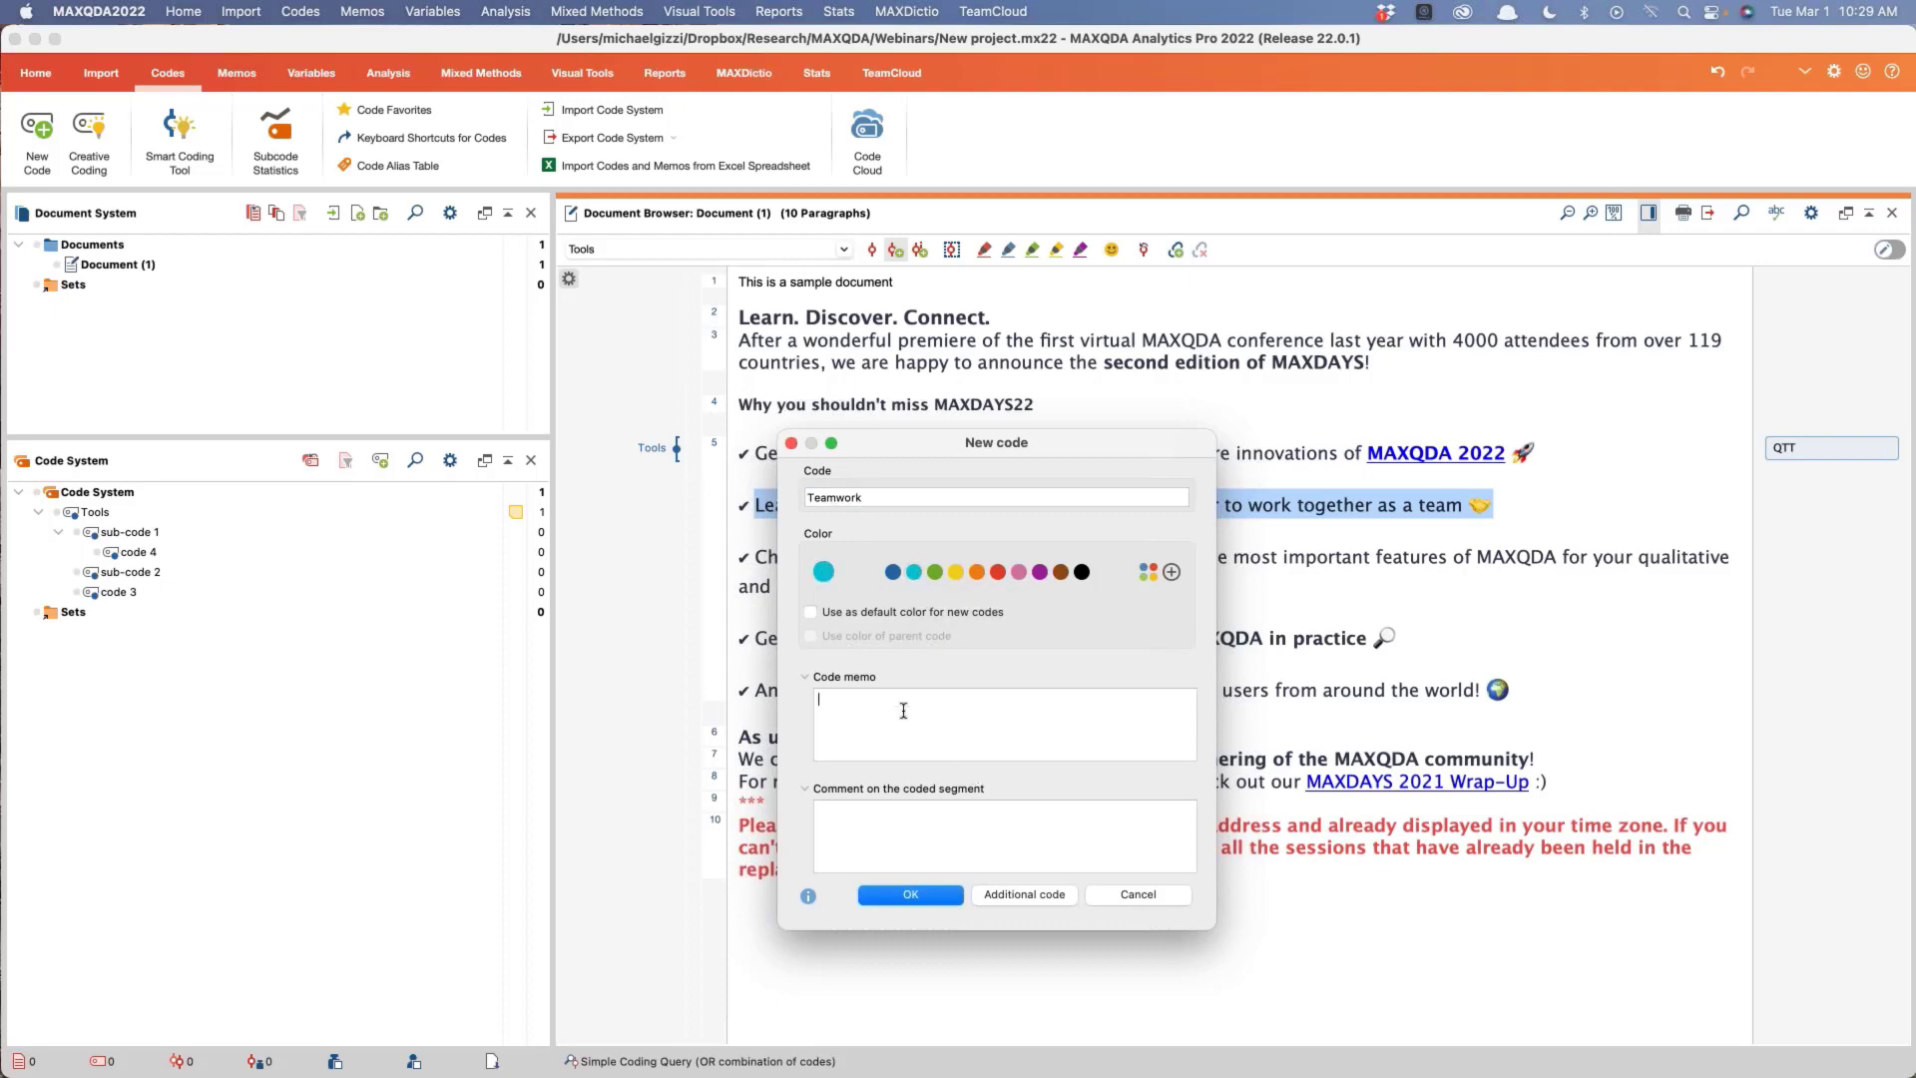
pyautogui.write('focus on collaboration')
pyautogui.moveTo(905, 442); pyautogui.dragTo(1199, 572)
pyautogui.click(1150, 968)
pyautogui.write('TeamCloud')
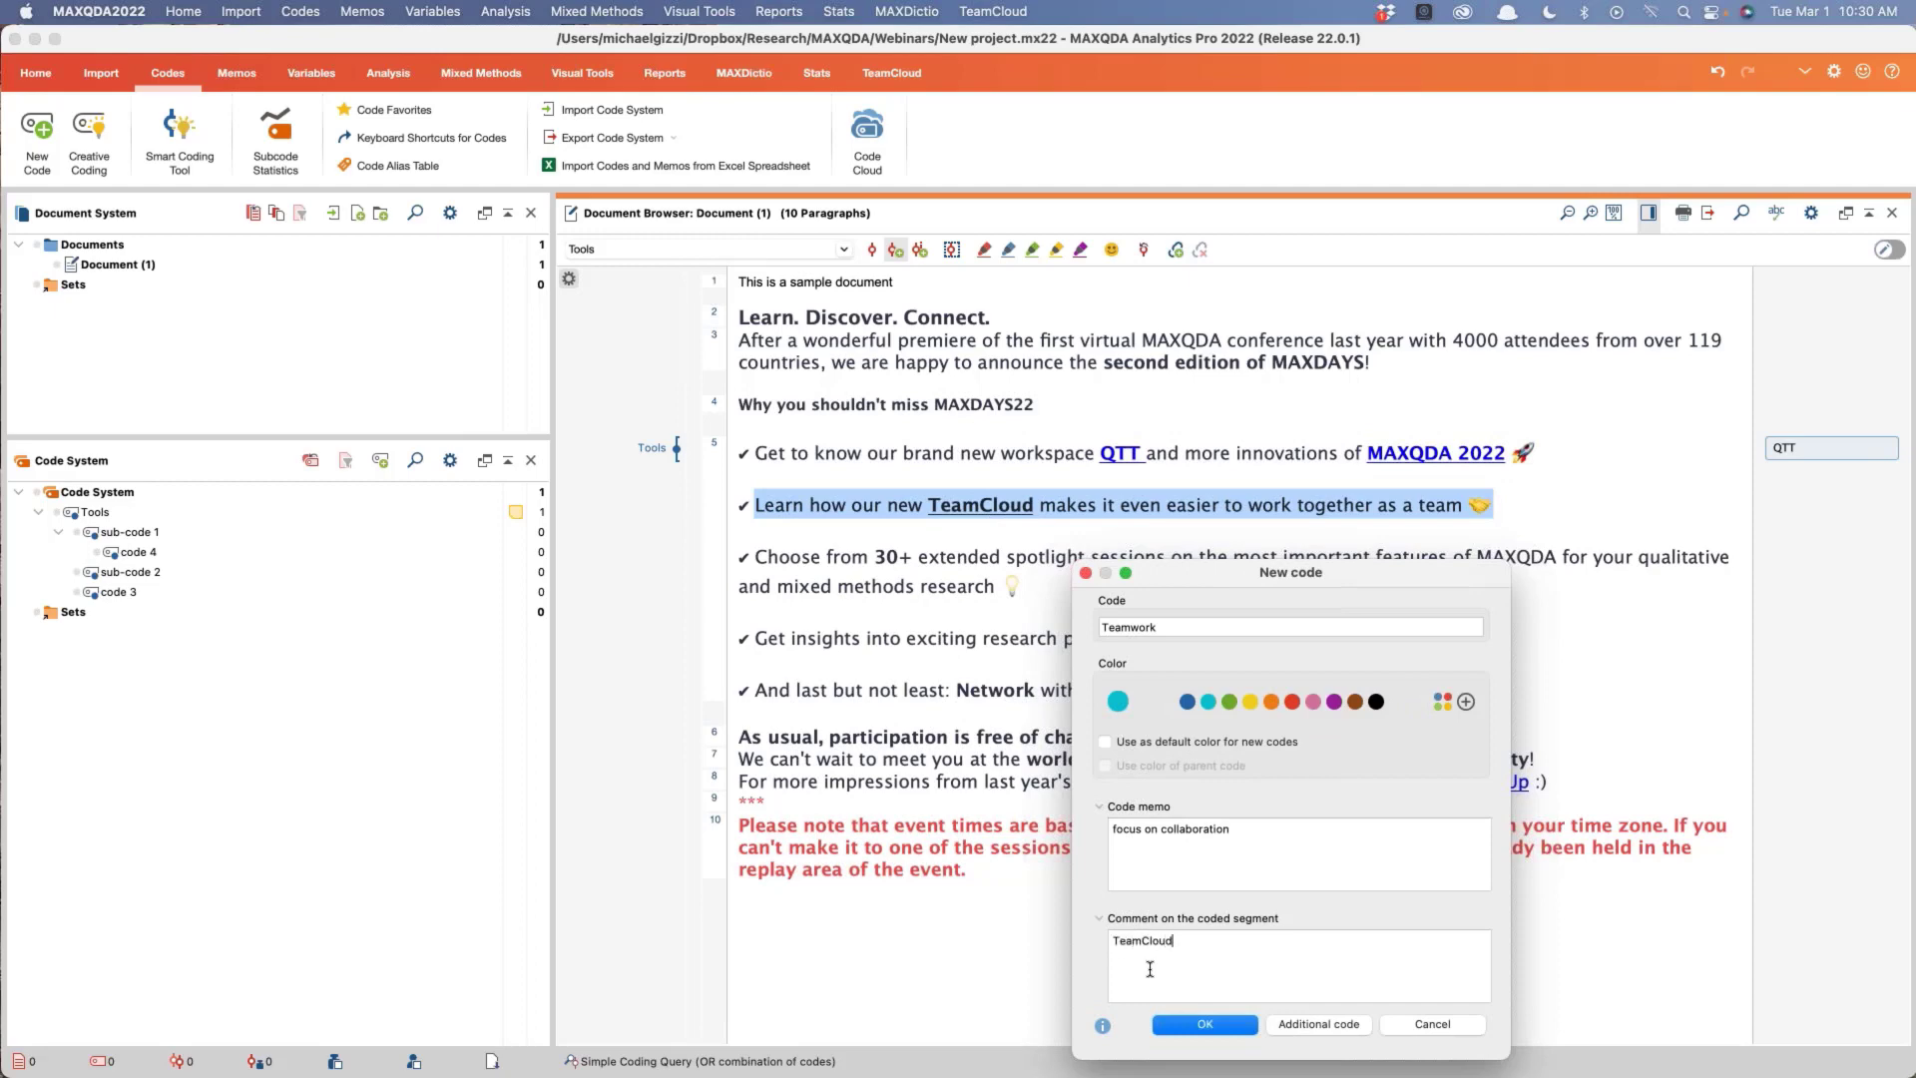
pyautogui.click(1204, 1028)
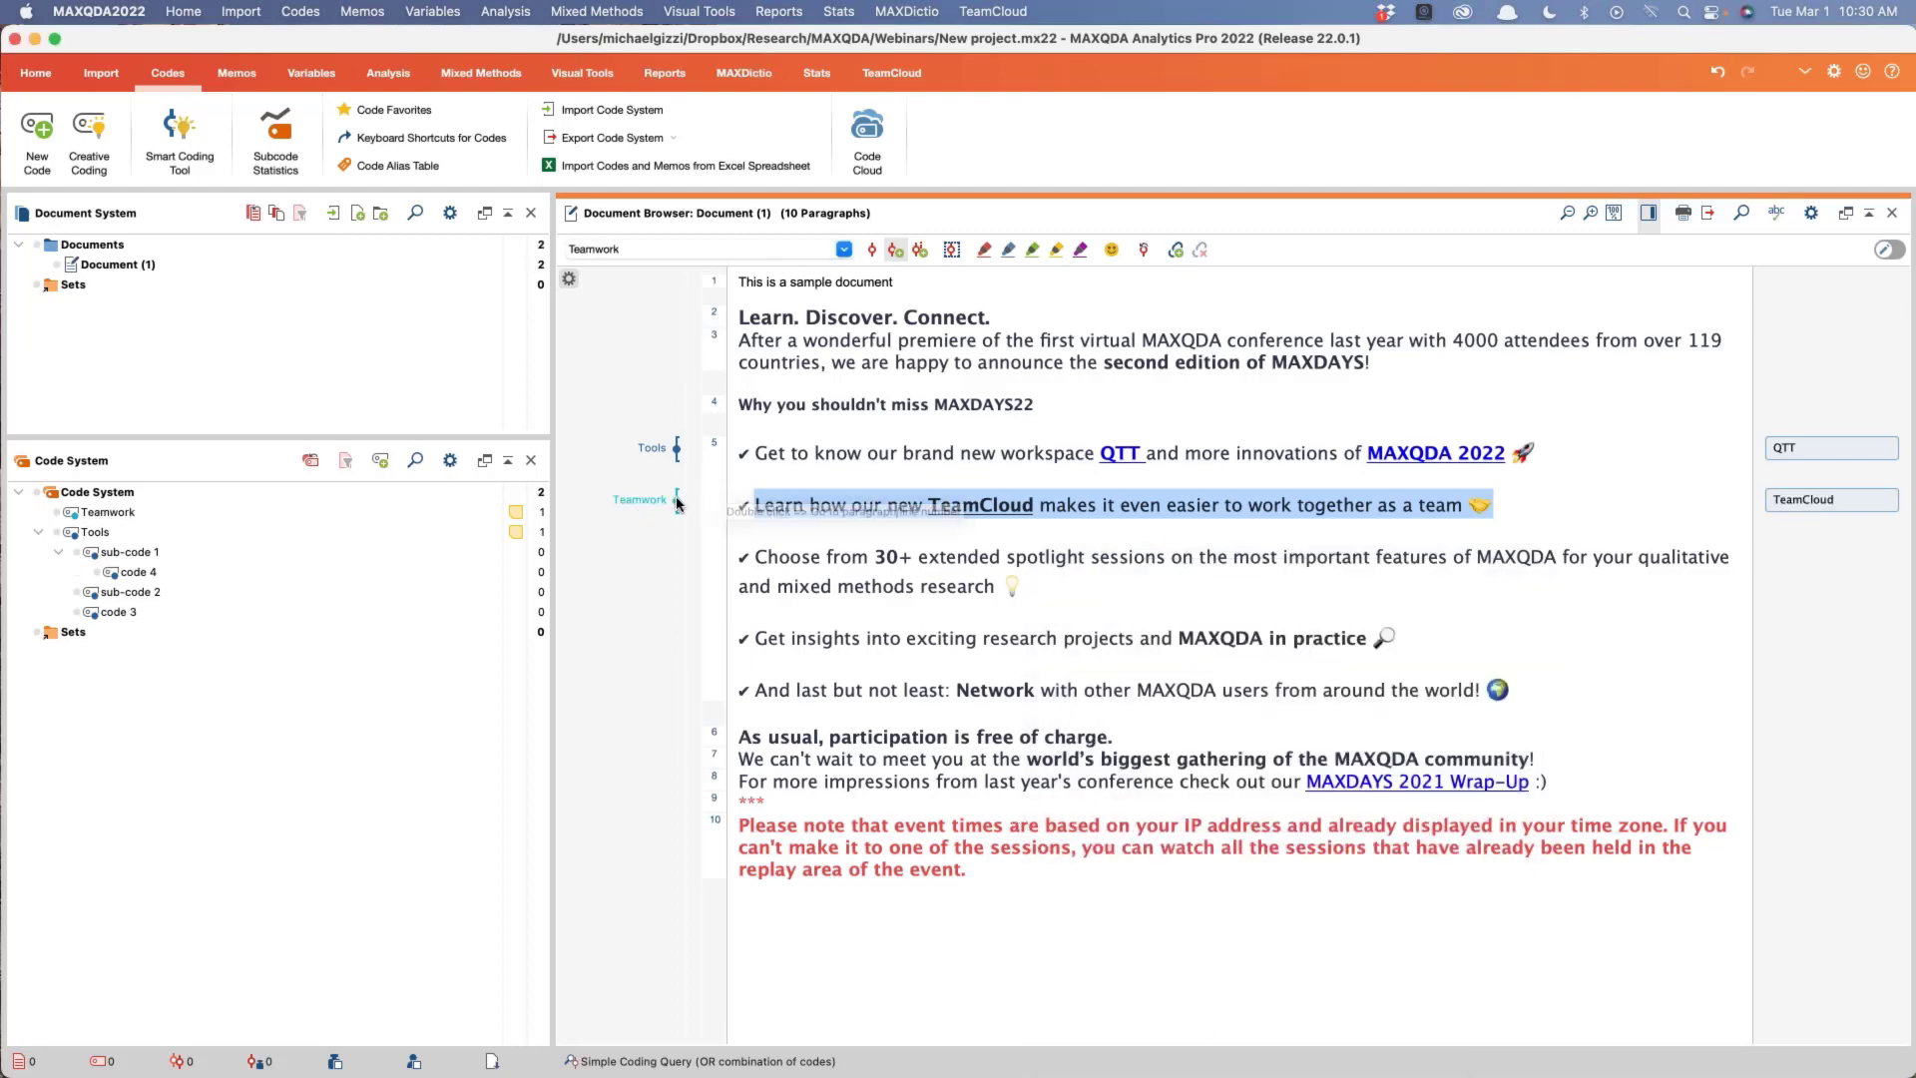
pyautogui.moveTo(100, 517)
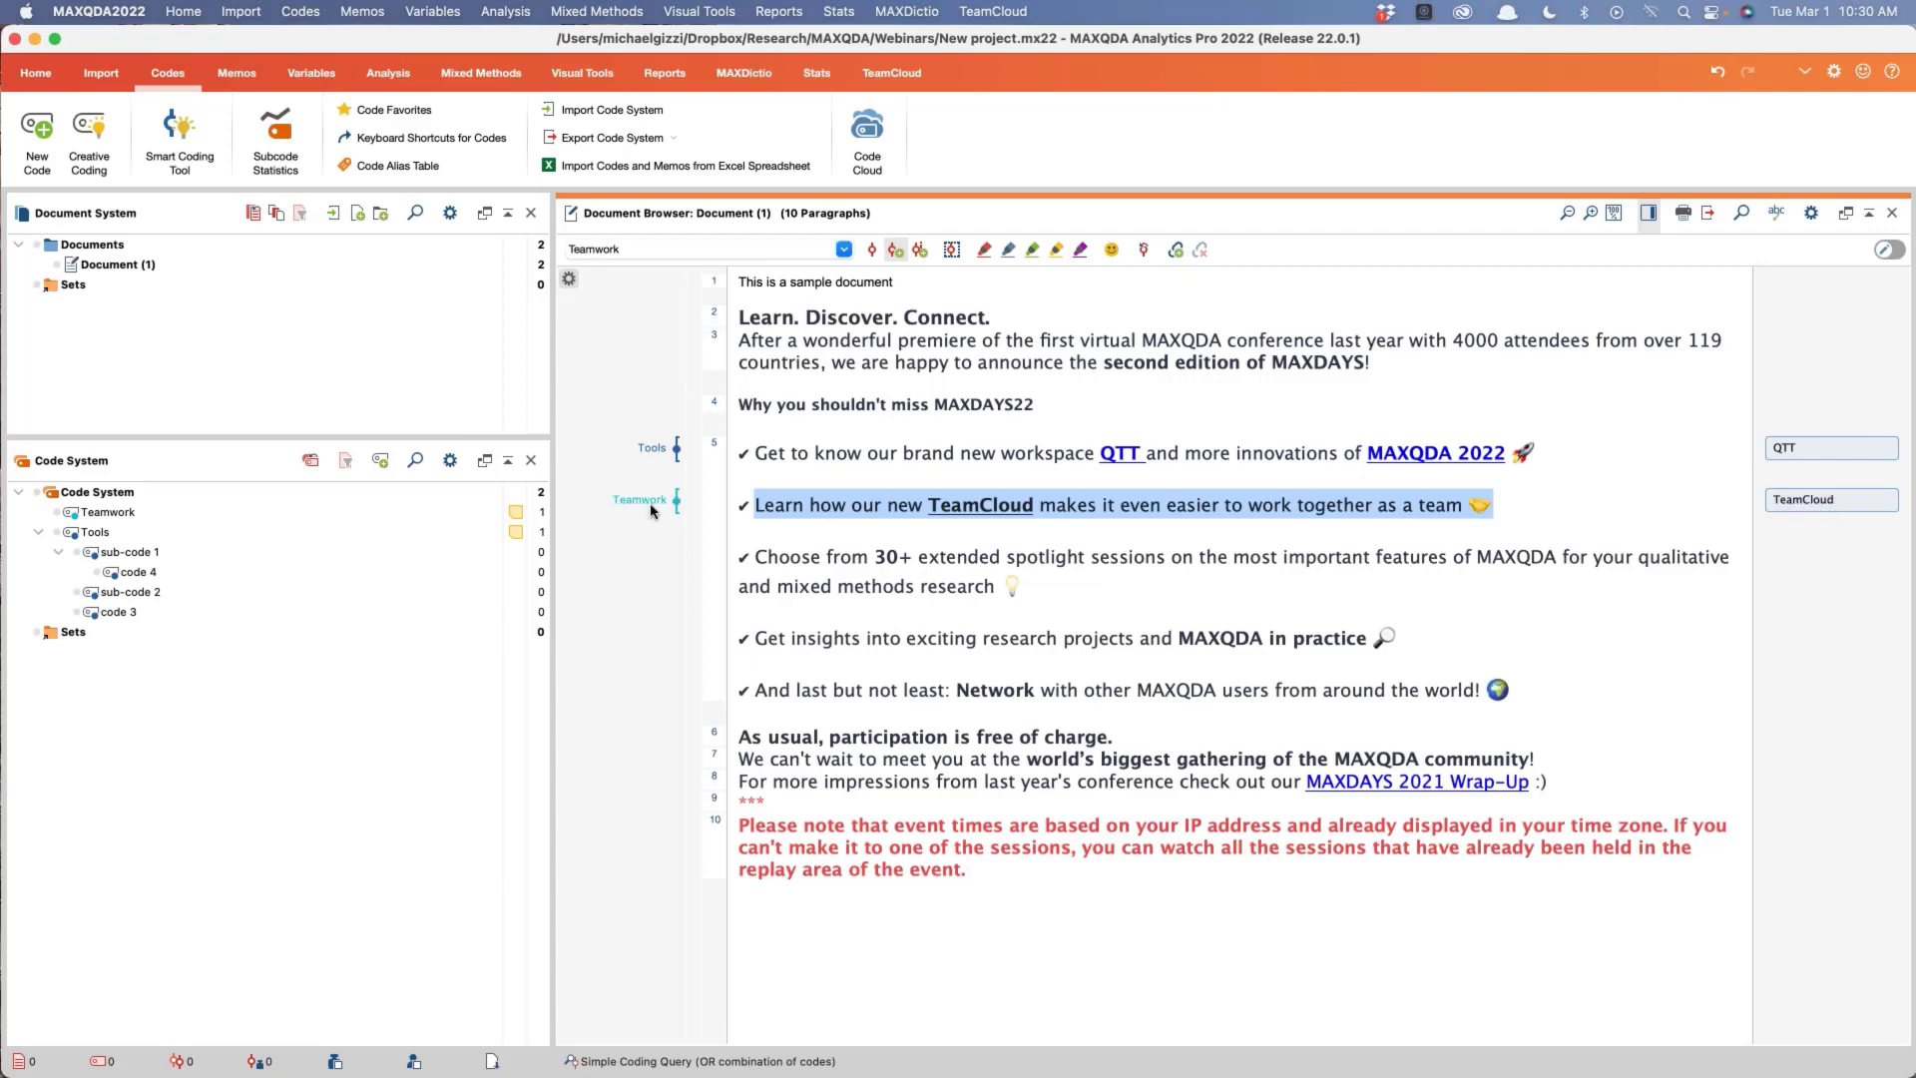
pyautogui.click(1086, 604)
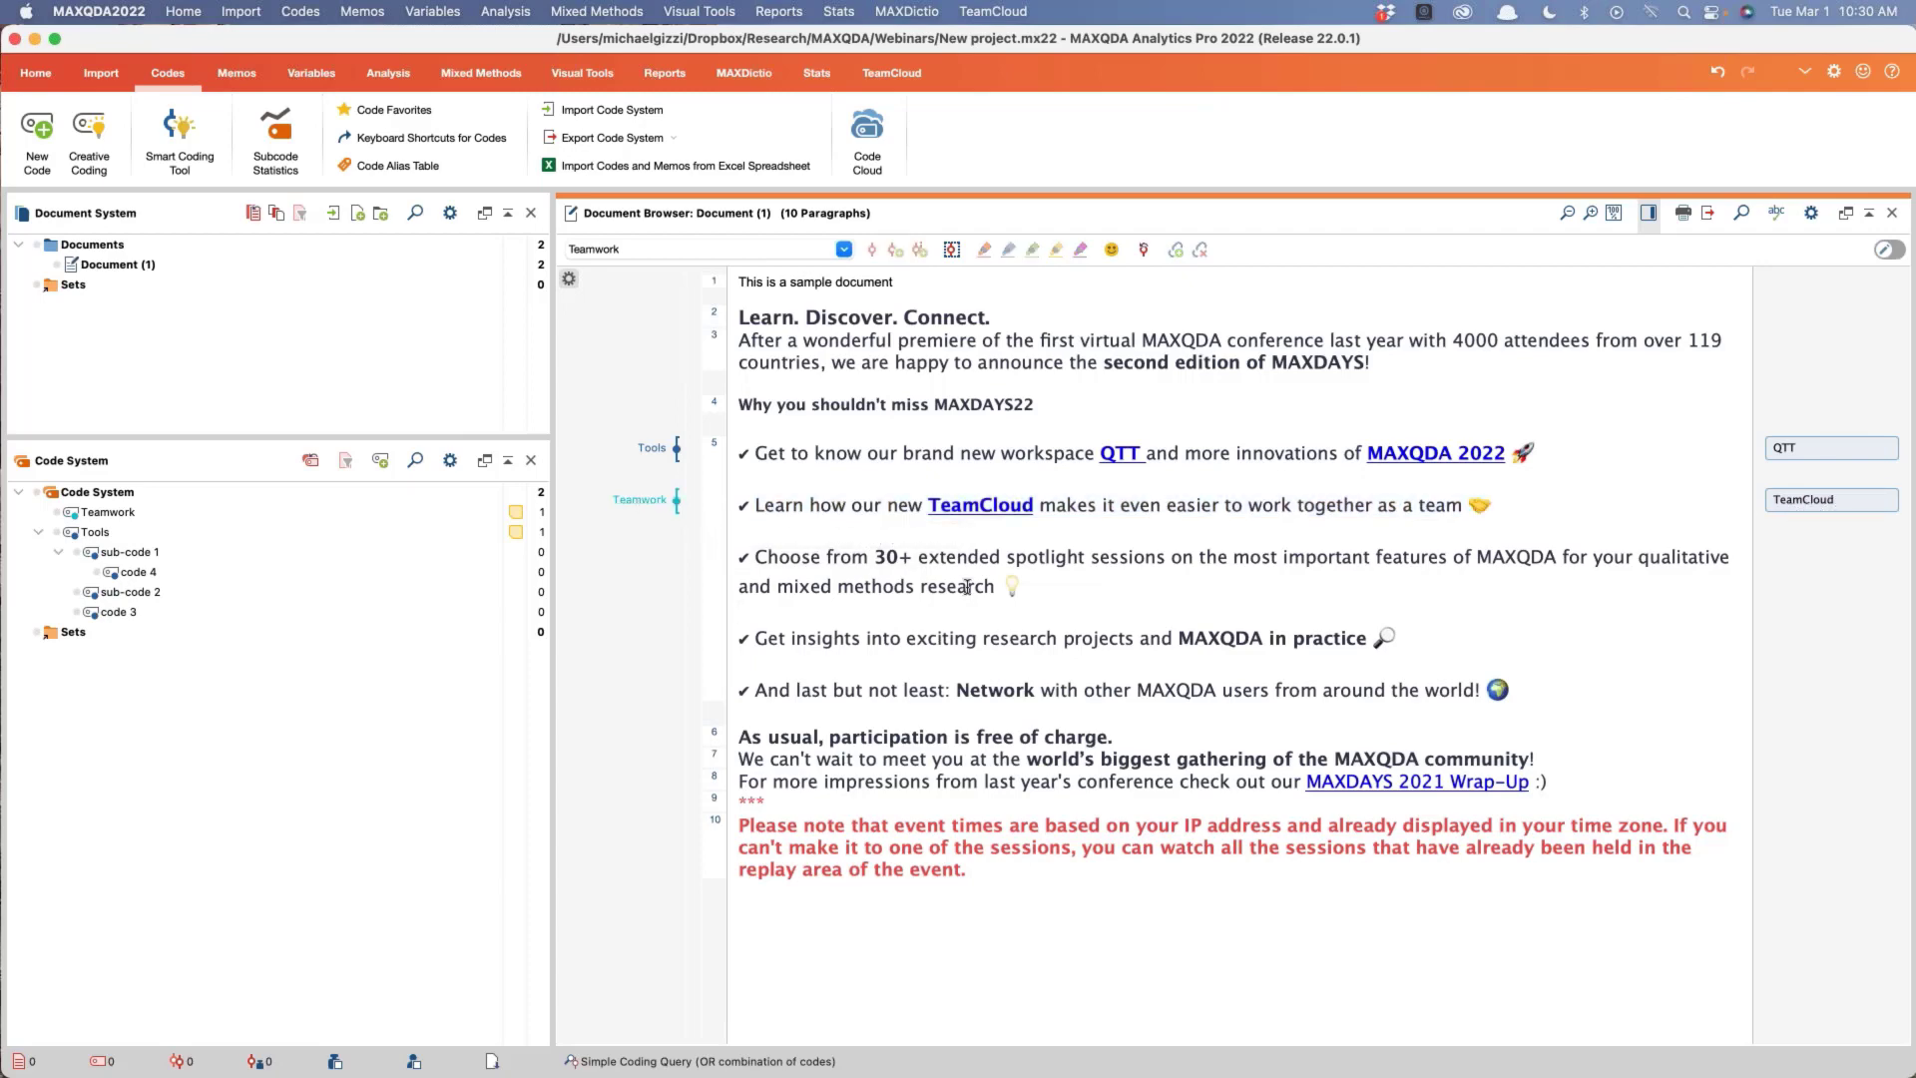
pyautogui.moveTo(1028, 587); pyautogui.dragTo(820, 587)
pyautogui.moveTo(690, 573); pyautogui.dragTo(689, 552)
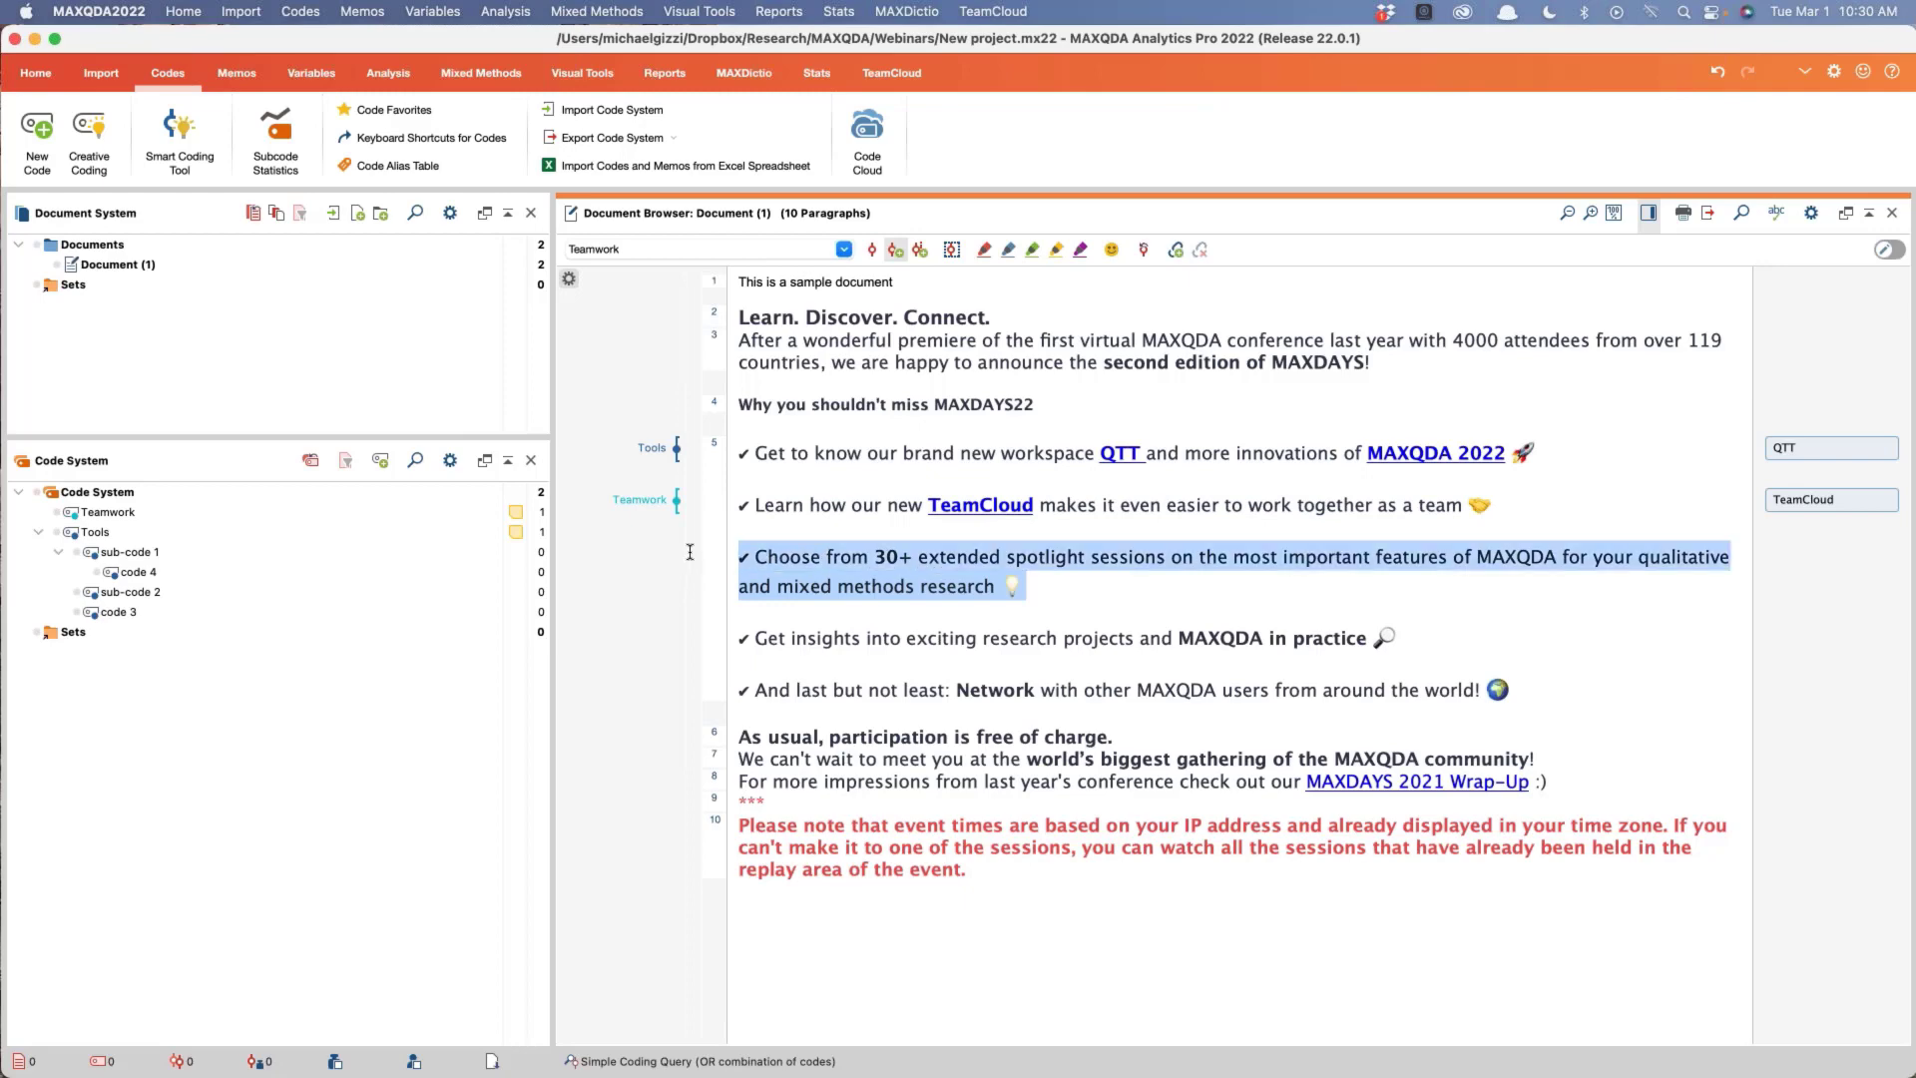
pyautogui.click(1083, 577)
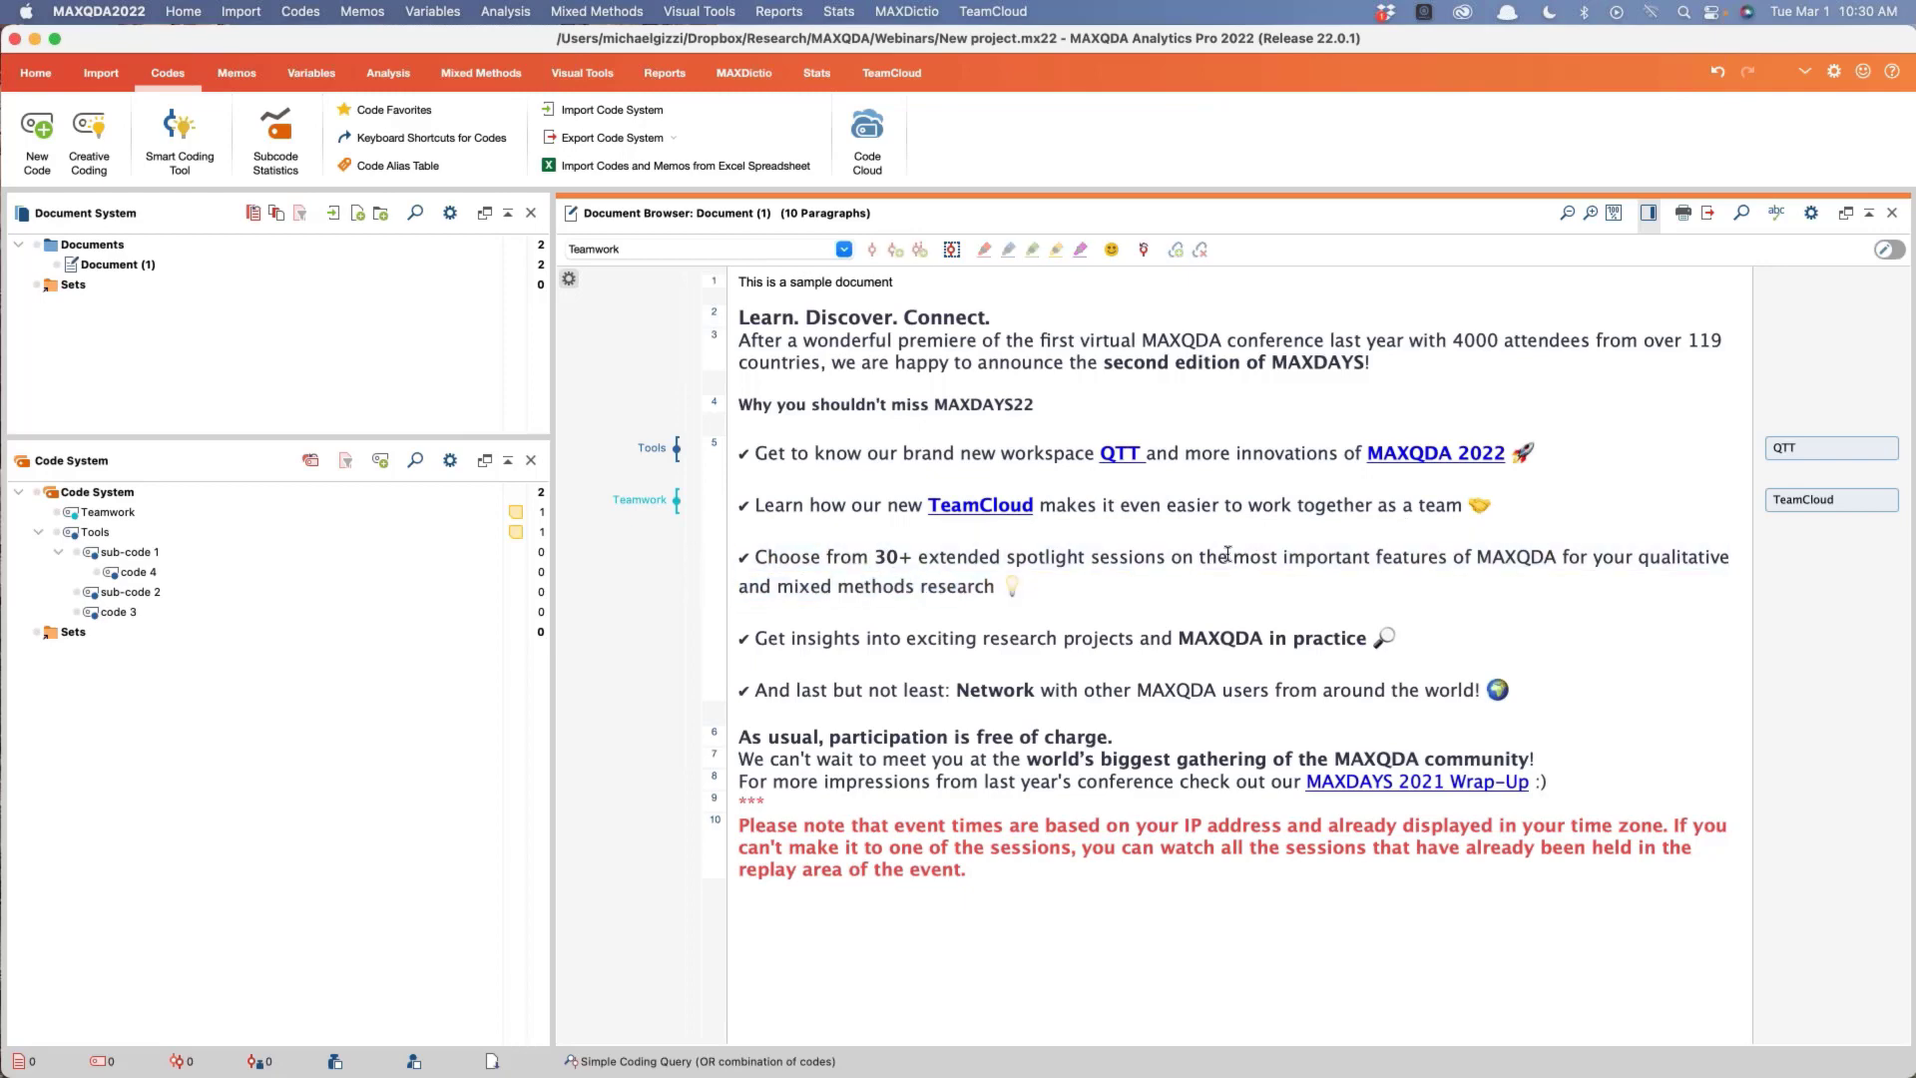
# Step: In-vivo code the phrase "most important features of MAXQDA" in the third bullet and color the new code yellow
pyautogui.moveTo(1229, 556); pyautogui.dragTo(1556, 556)
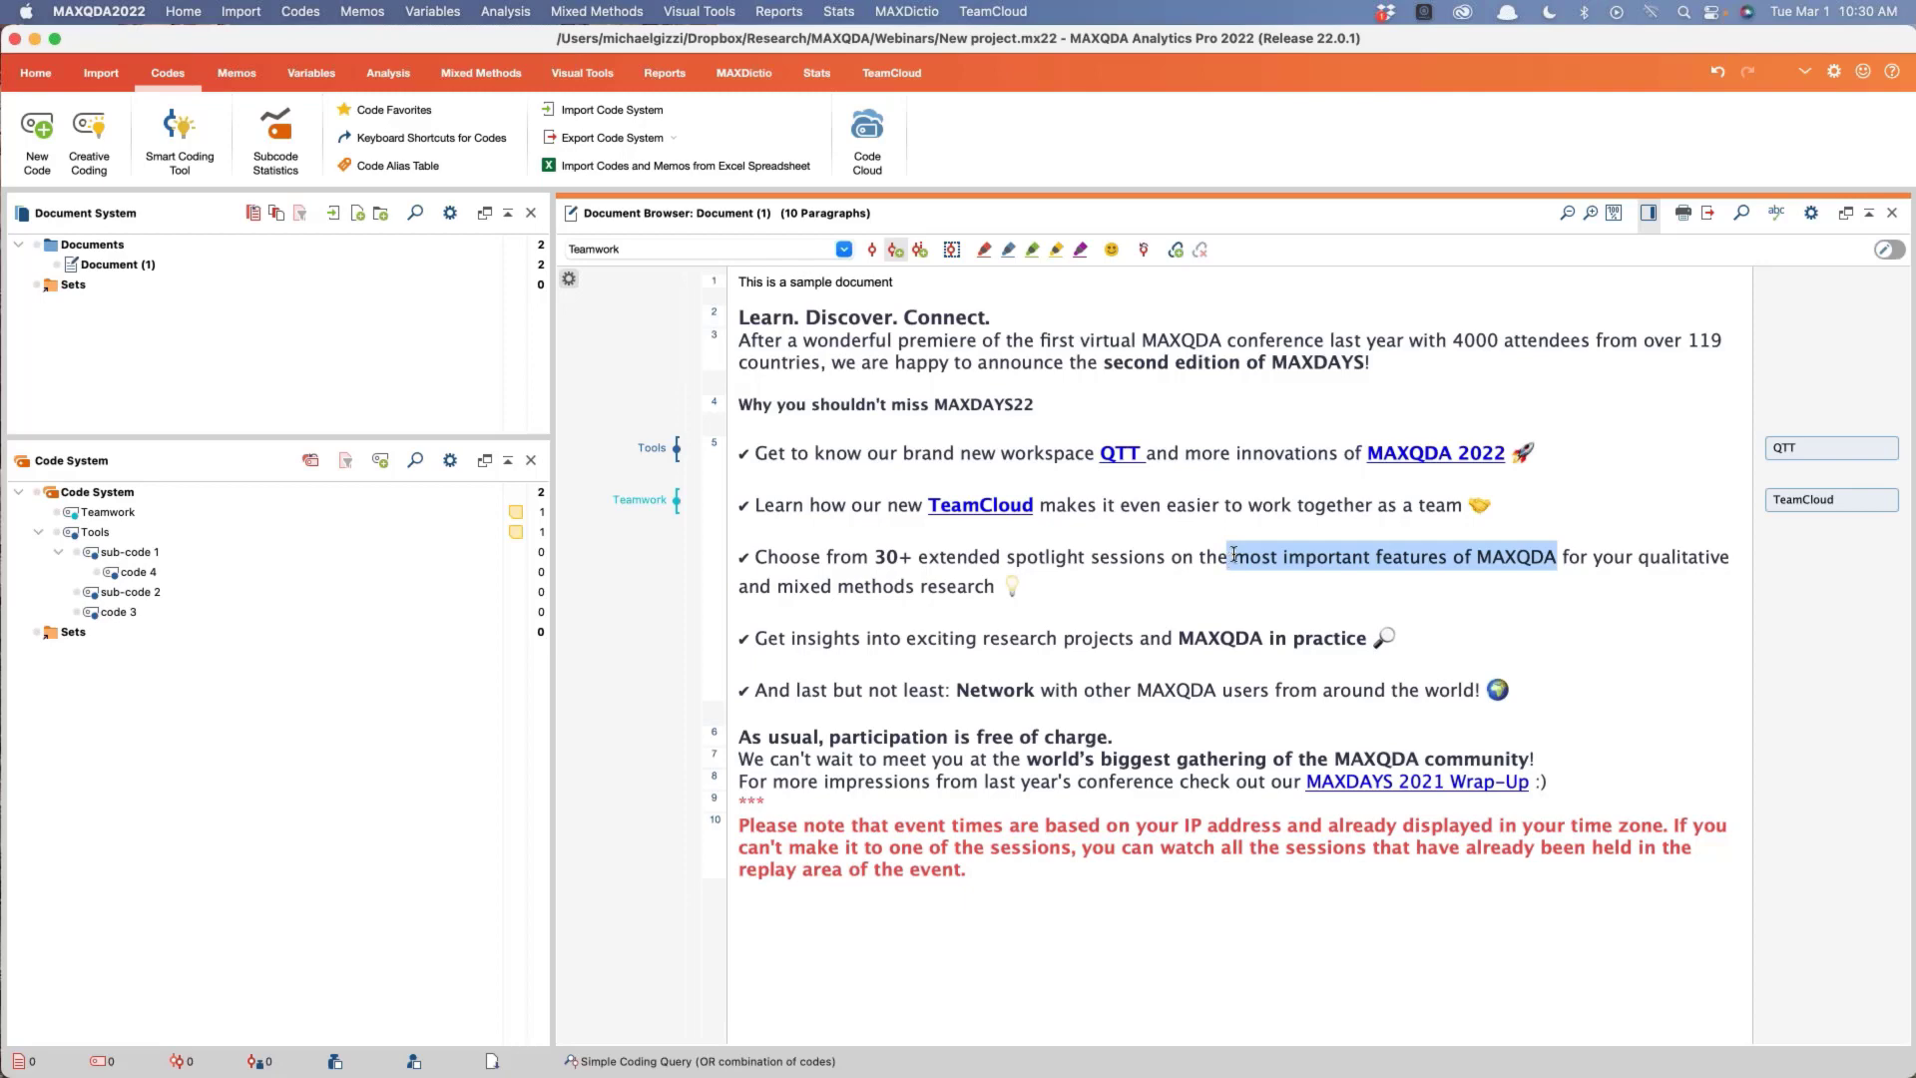
pyautogui.moveTo(1234, 555); pyautogui.dragTo(1555, 561)
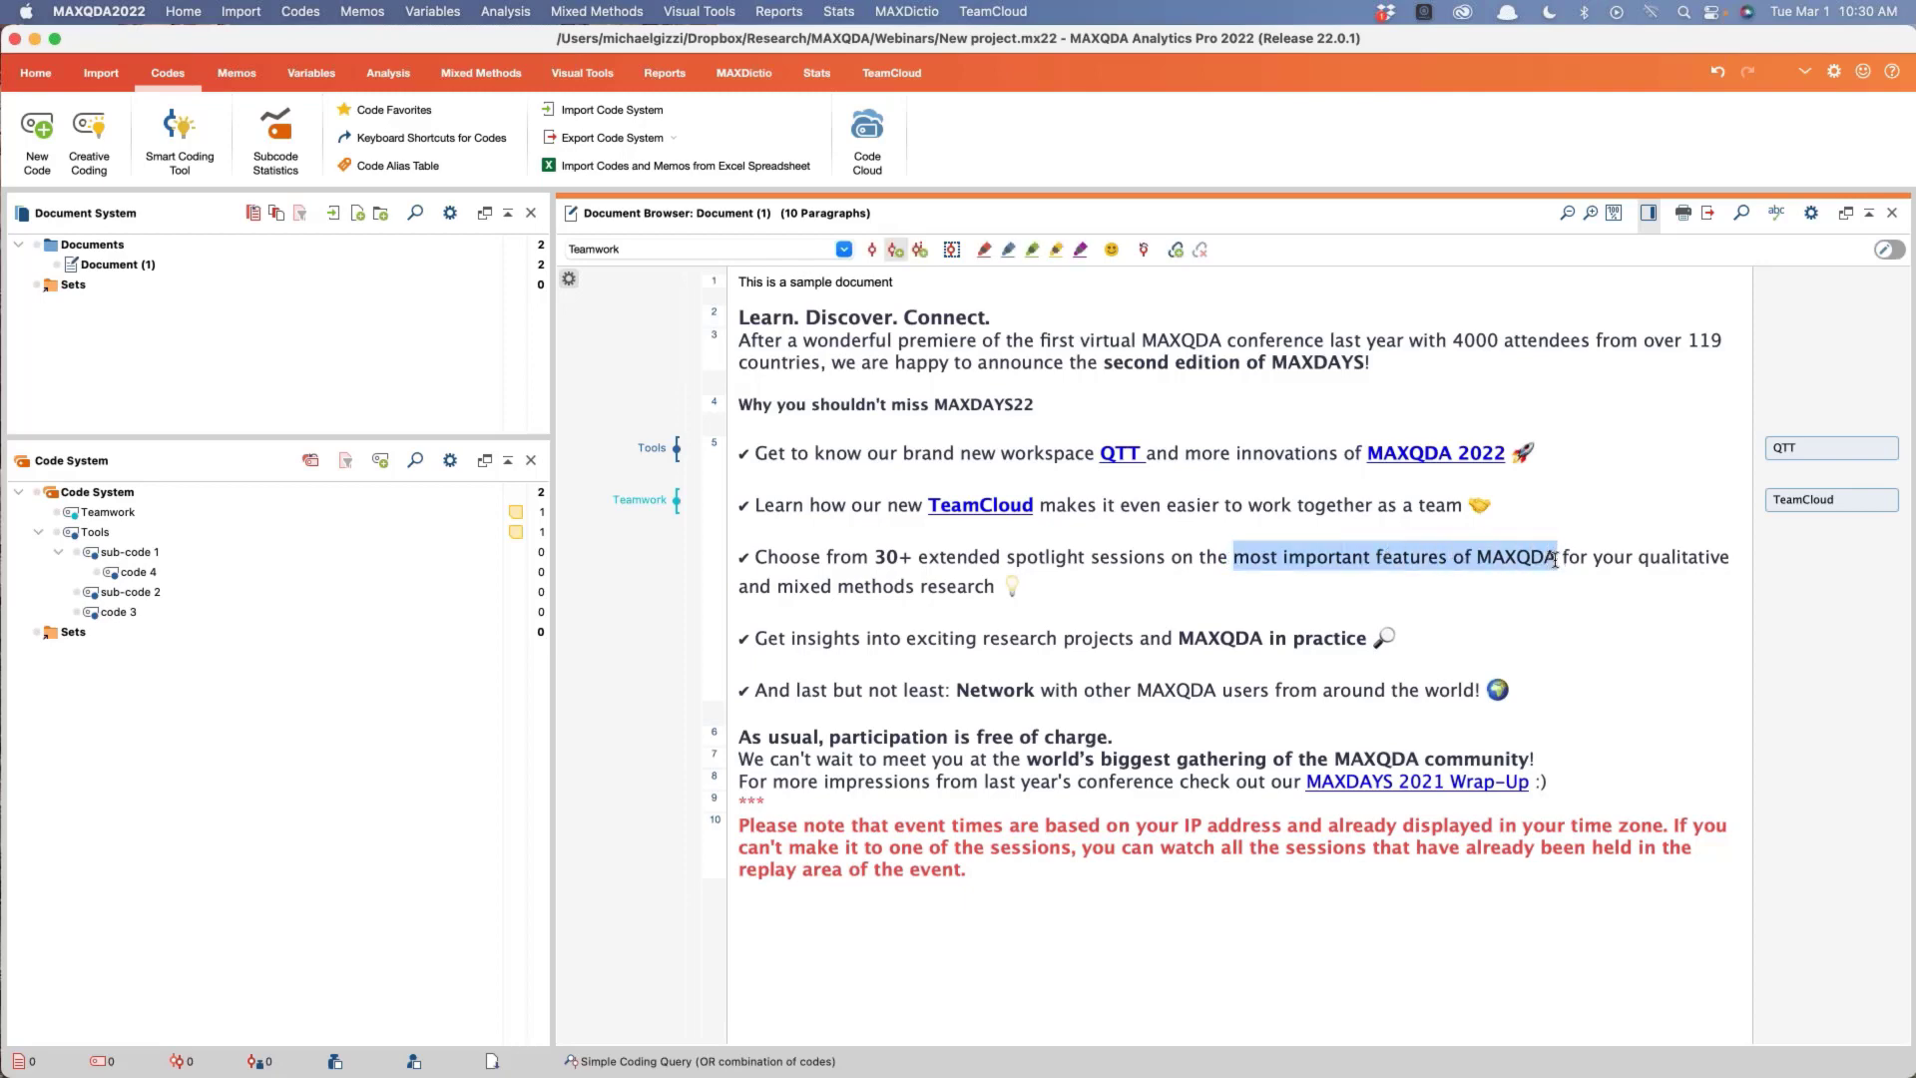
pyautogui.click(921, 251)
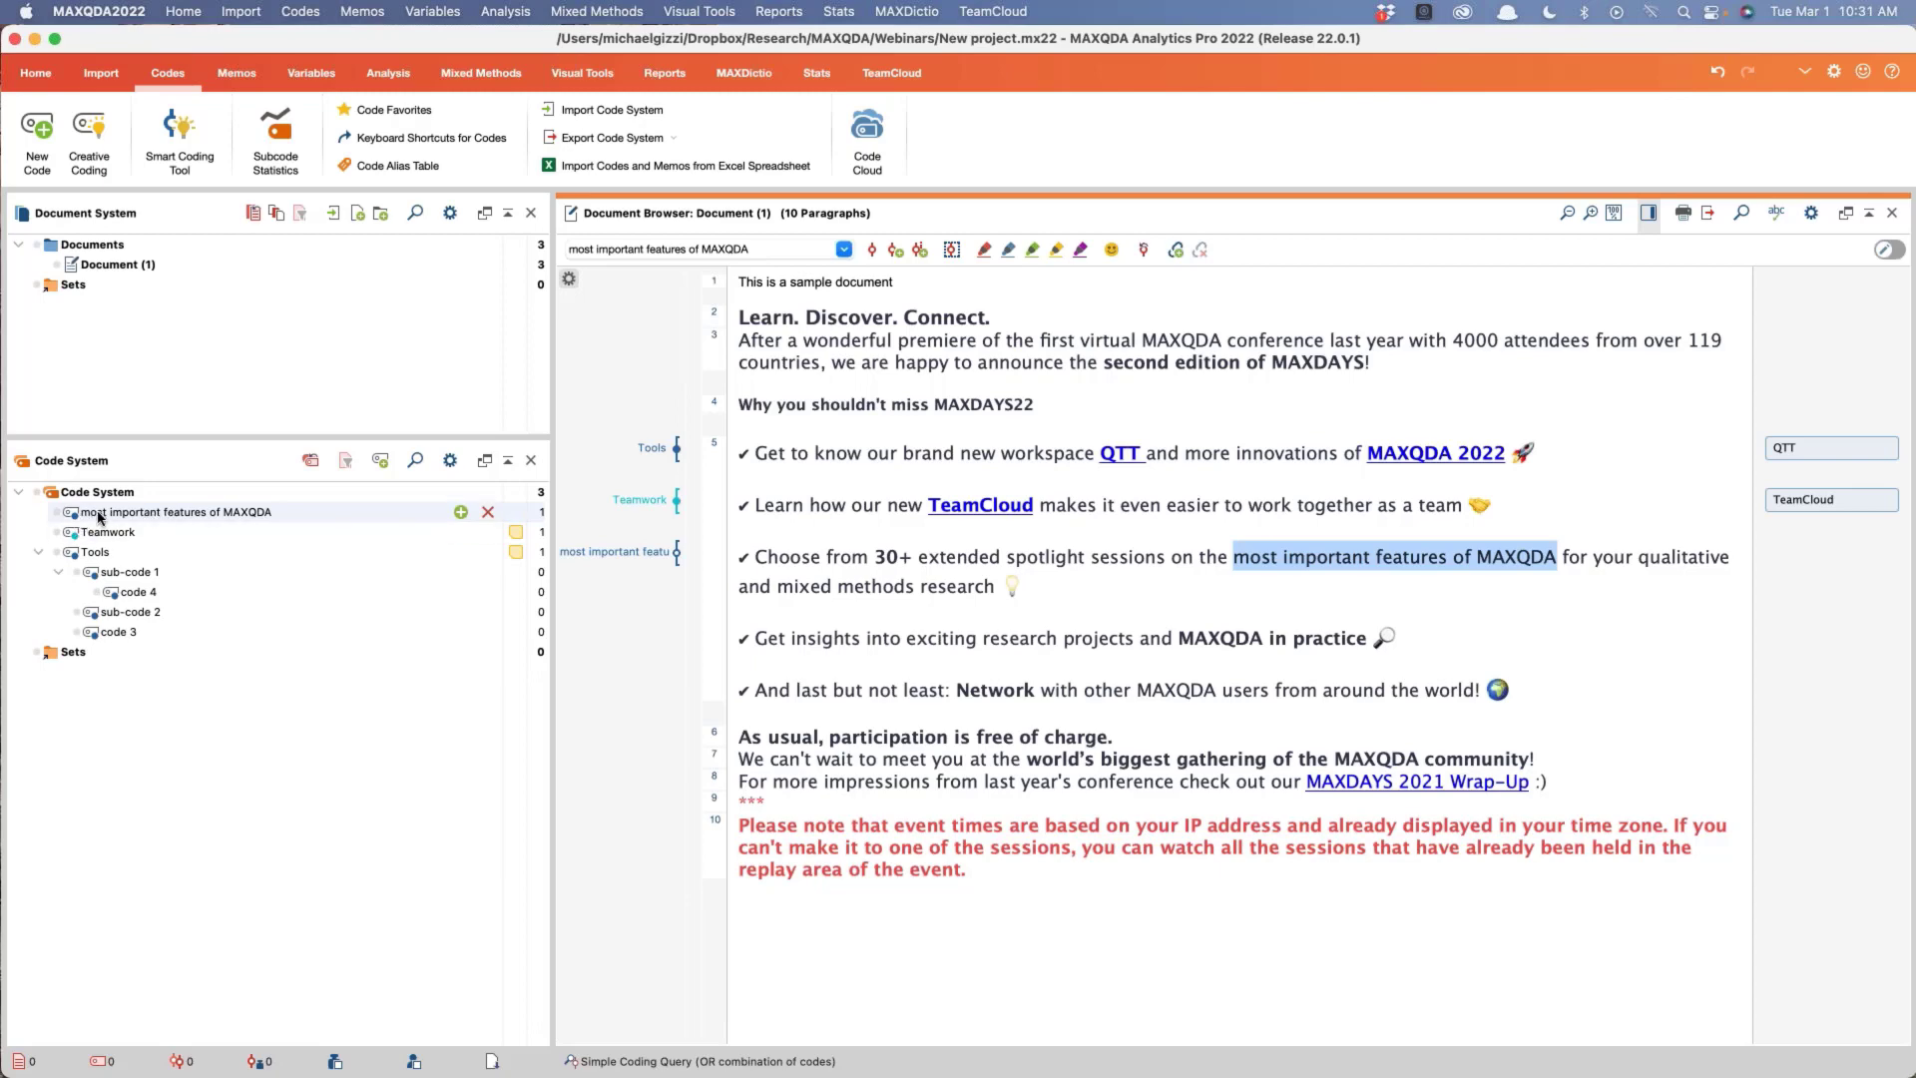
pyautogui.rightClick(155, 515)
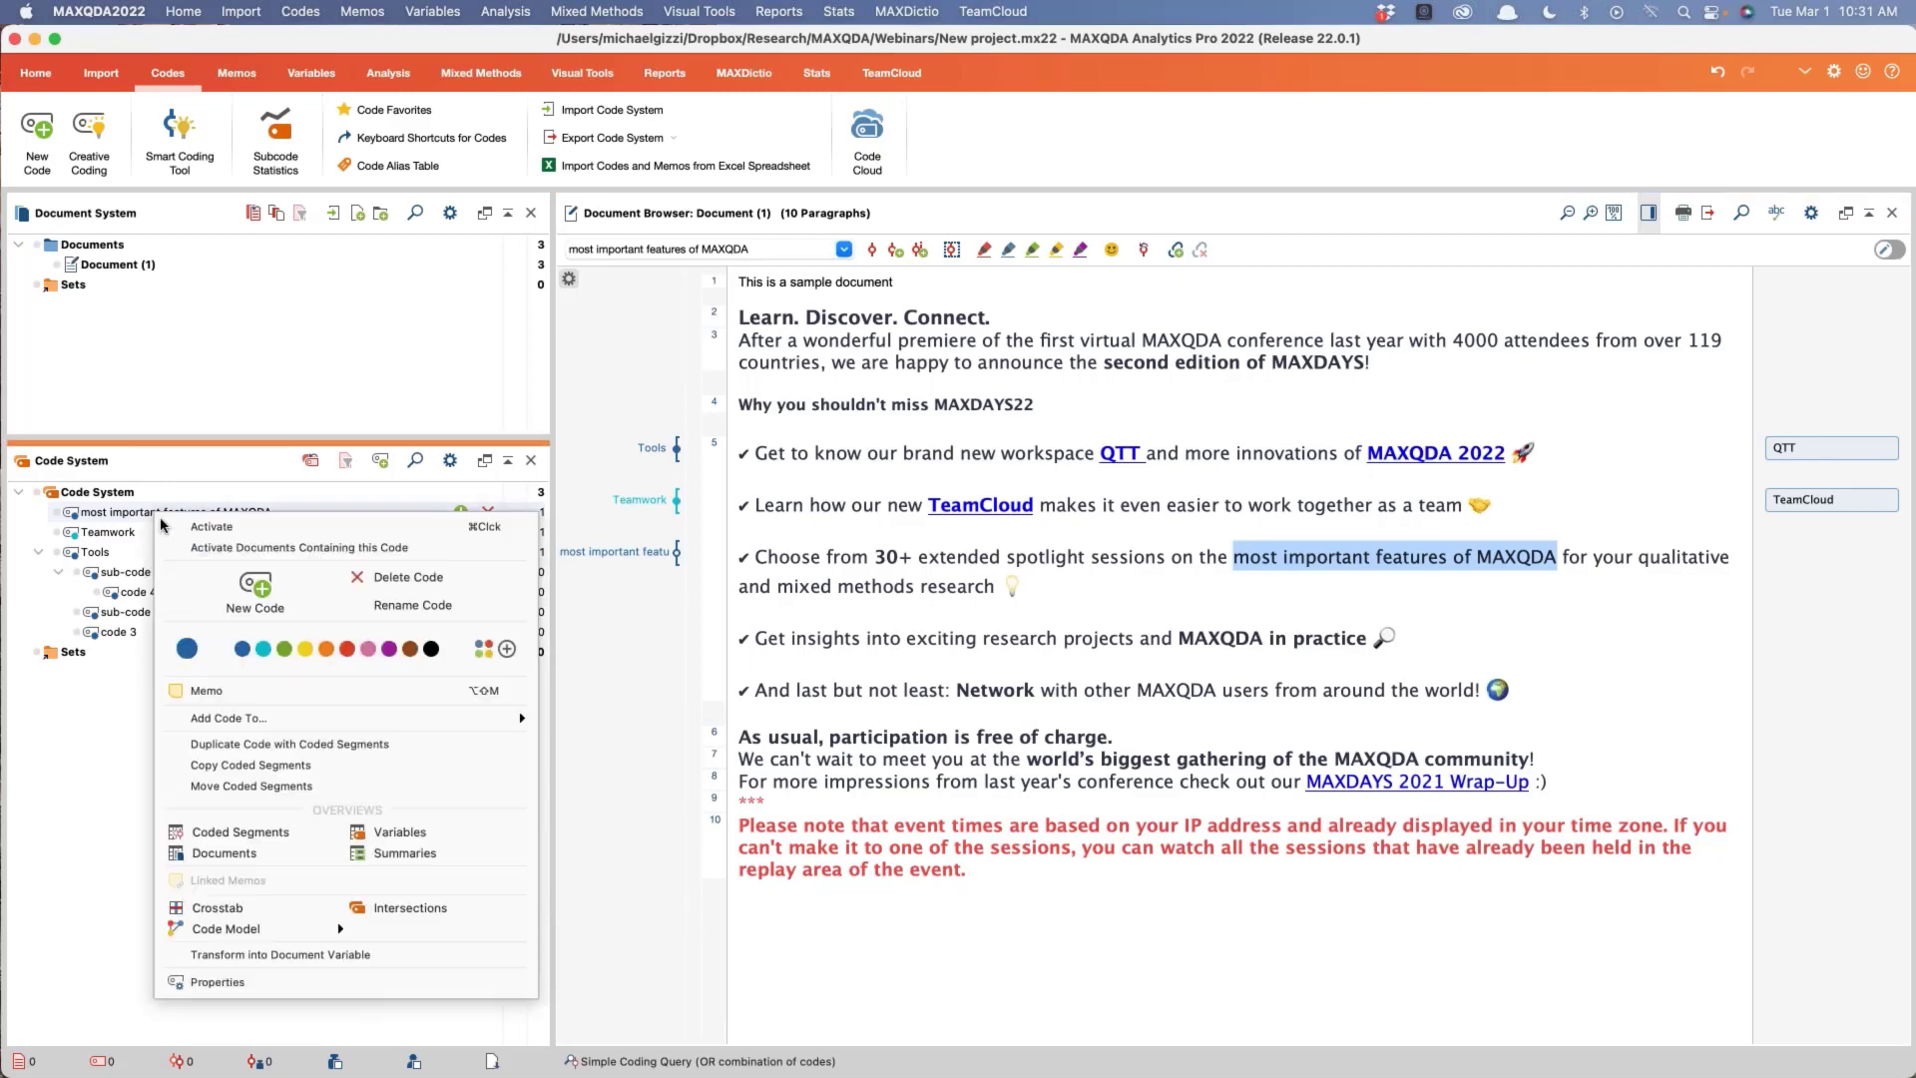
pyautogui.click(307, 649)
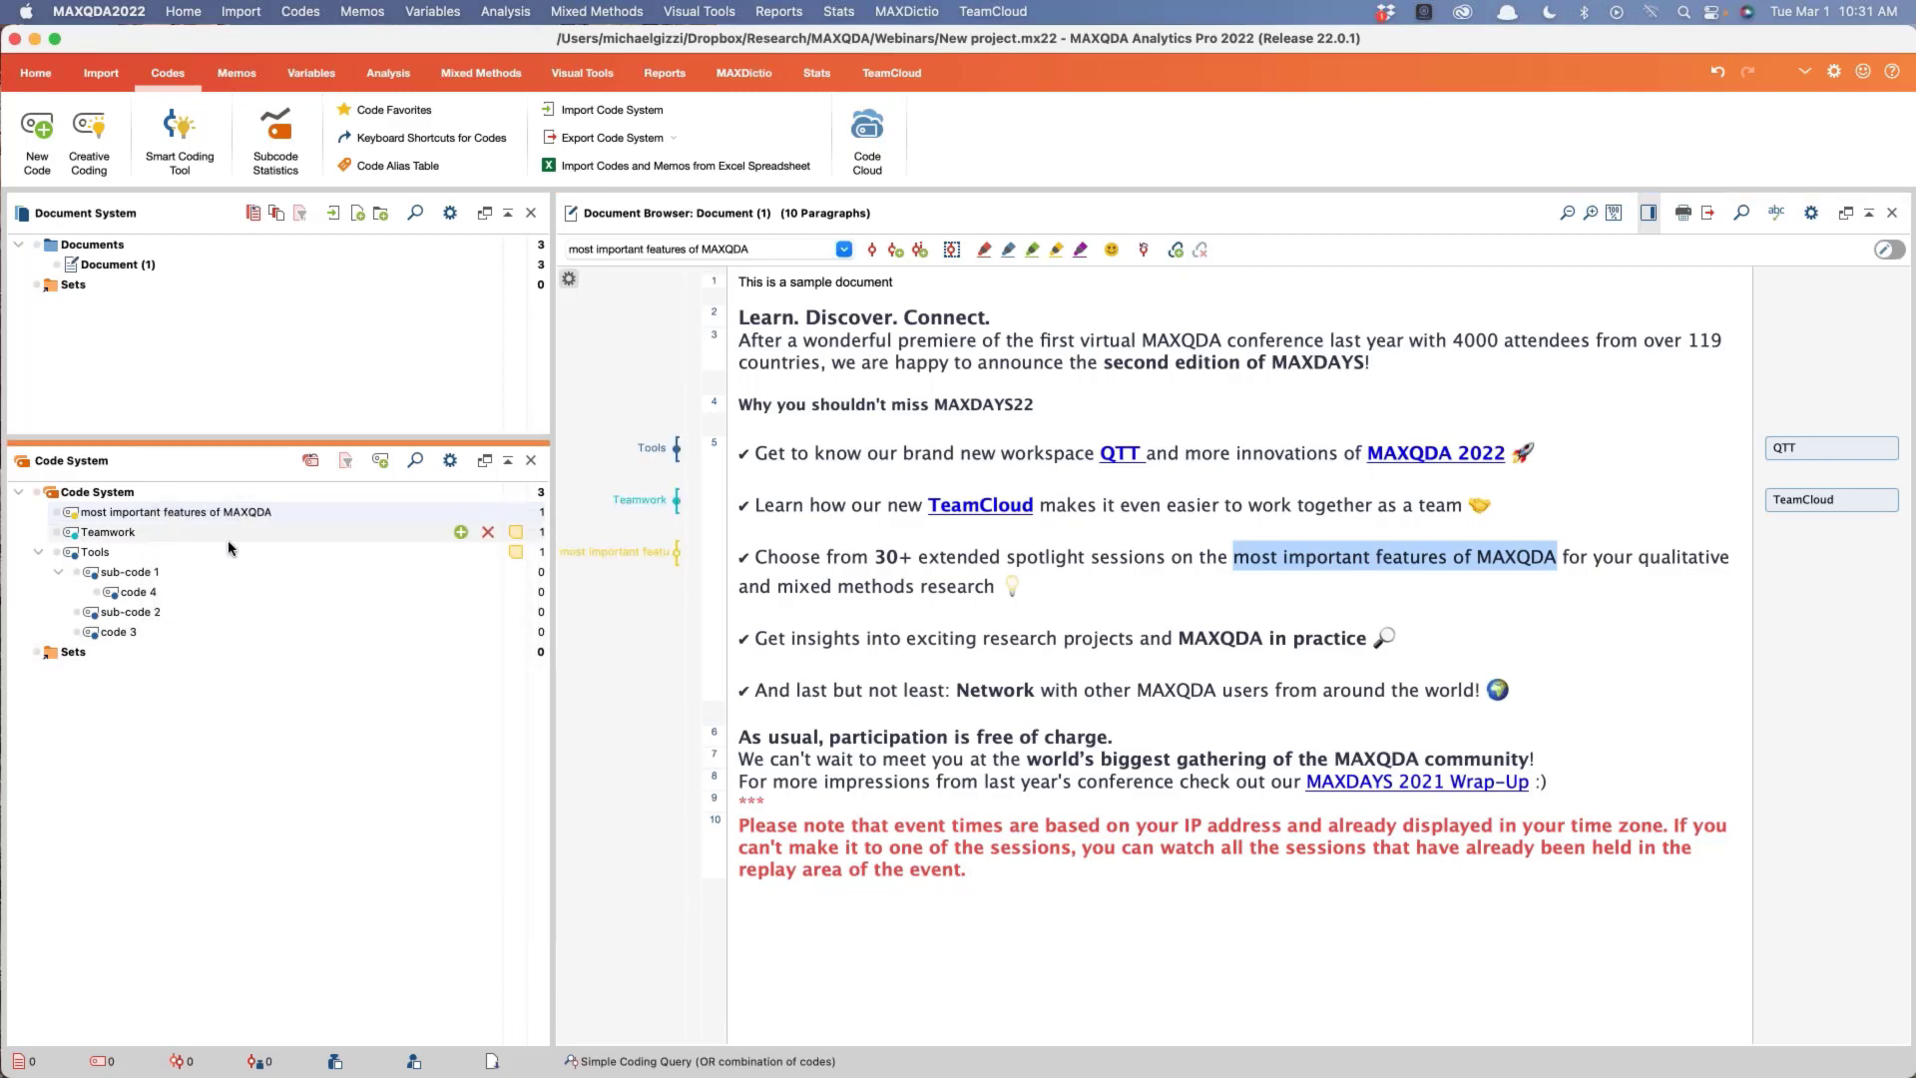
pyautogui.click(1006, 596)
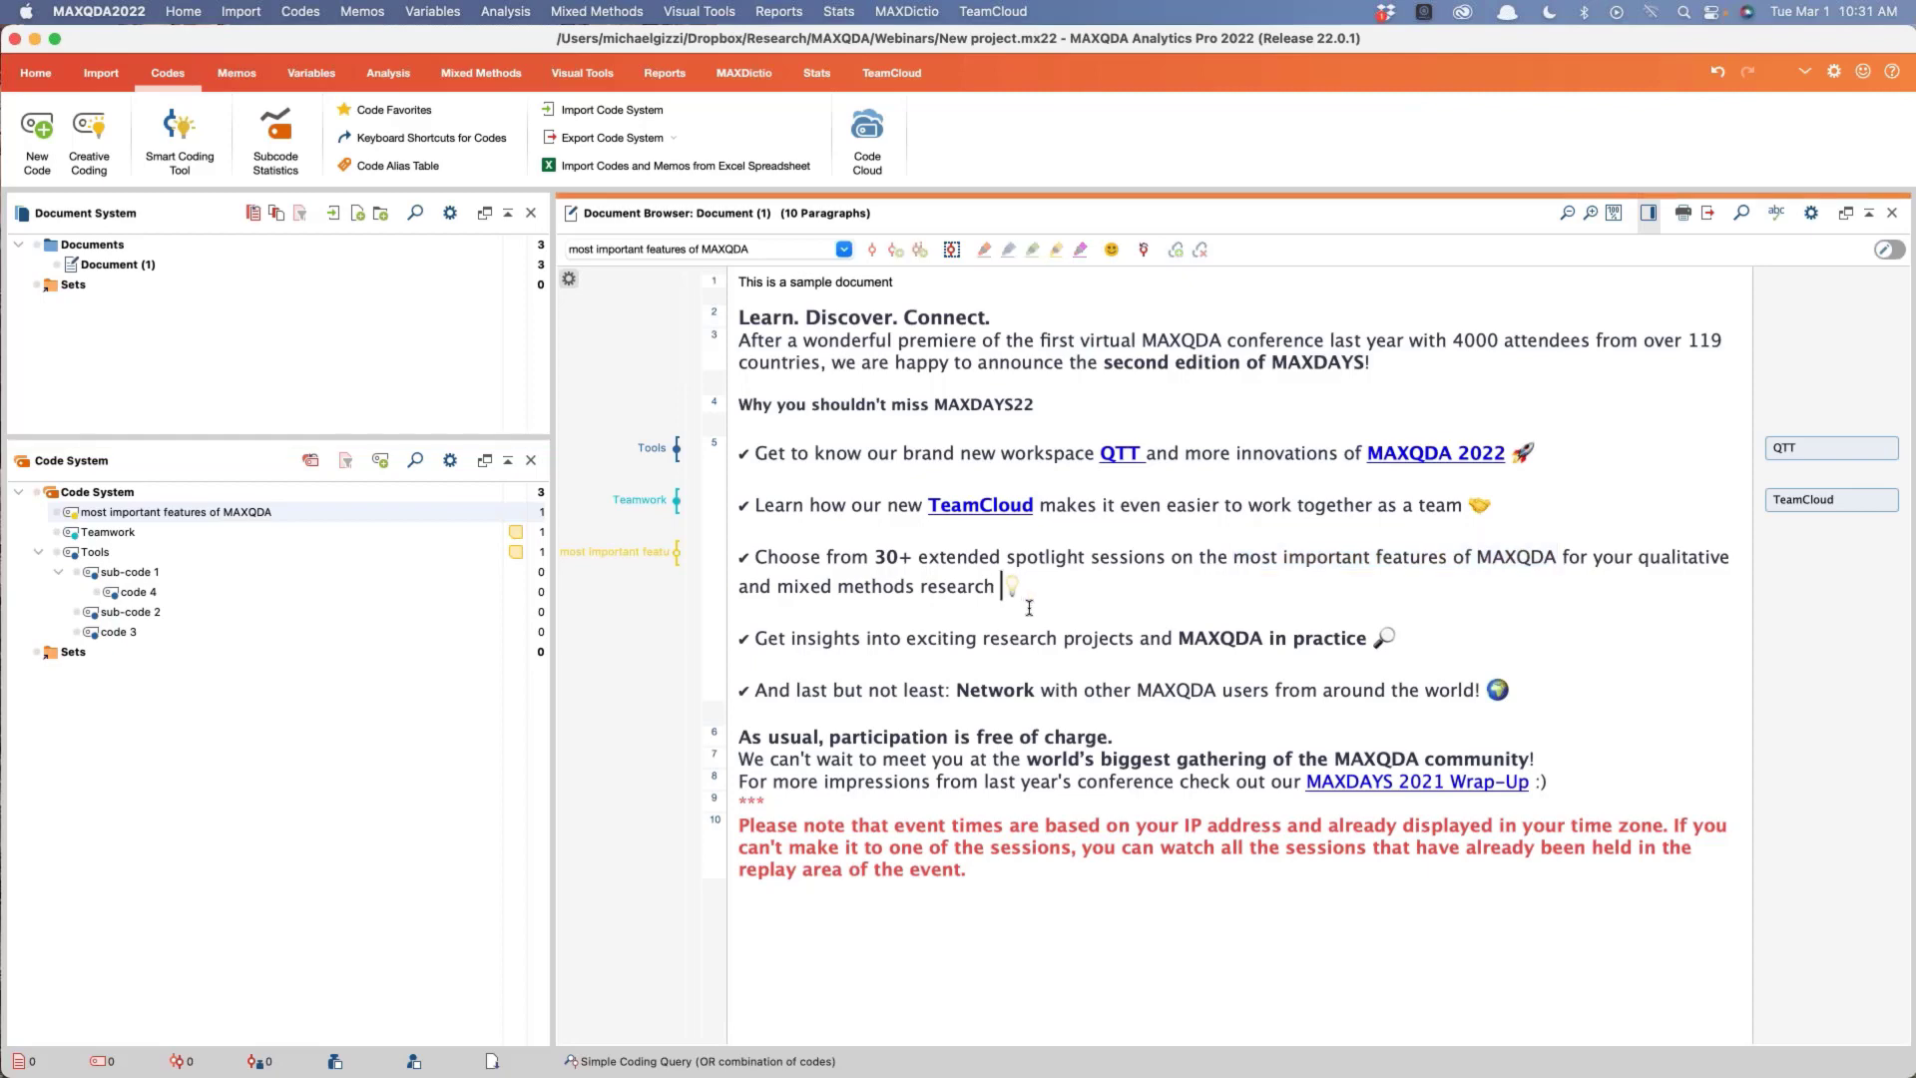
# Step: Show the segments coded with most important features of MAXQDA, Teamwork and Tools, and open and cancel the yellow segment's comment
pyautogui.click(620, 552)
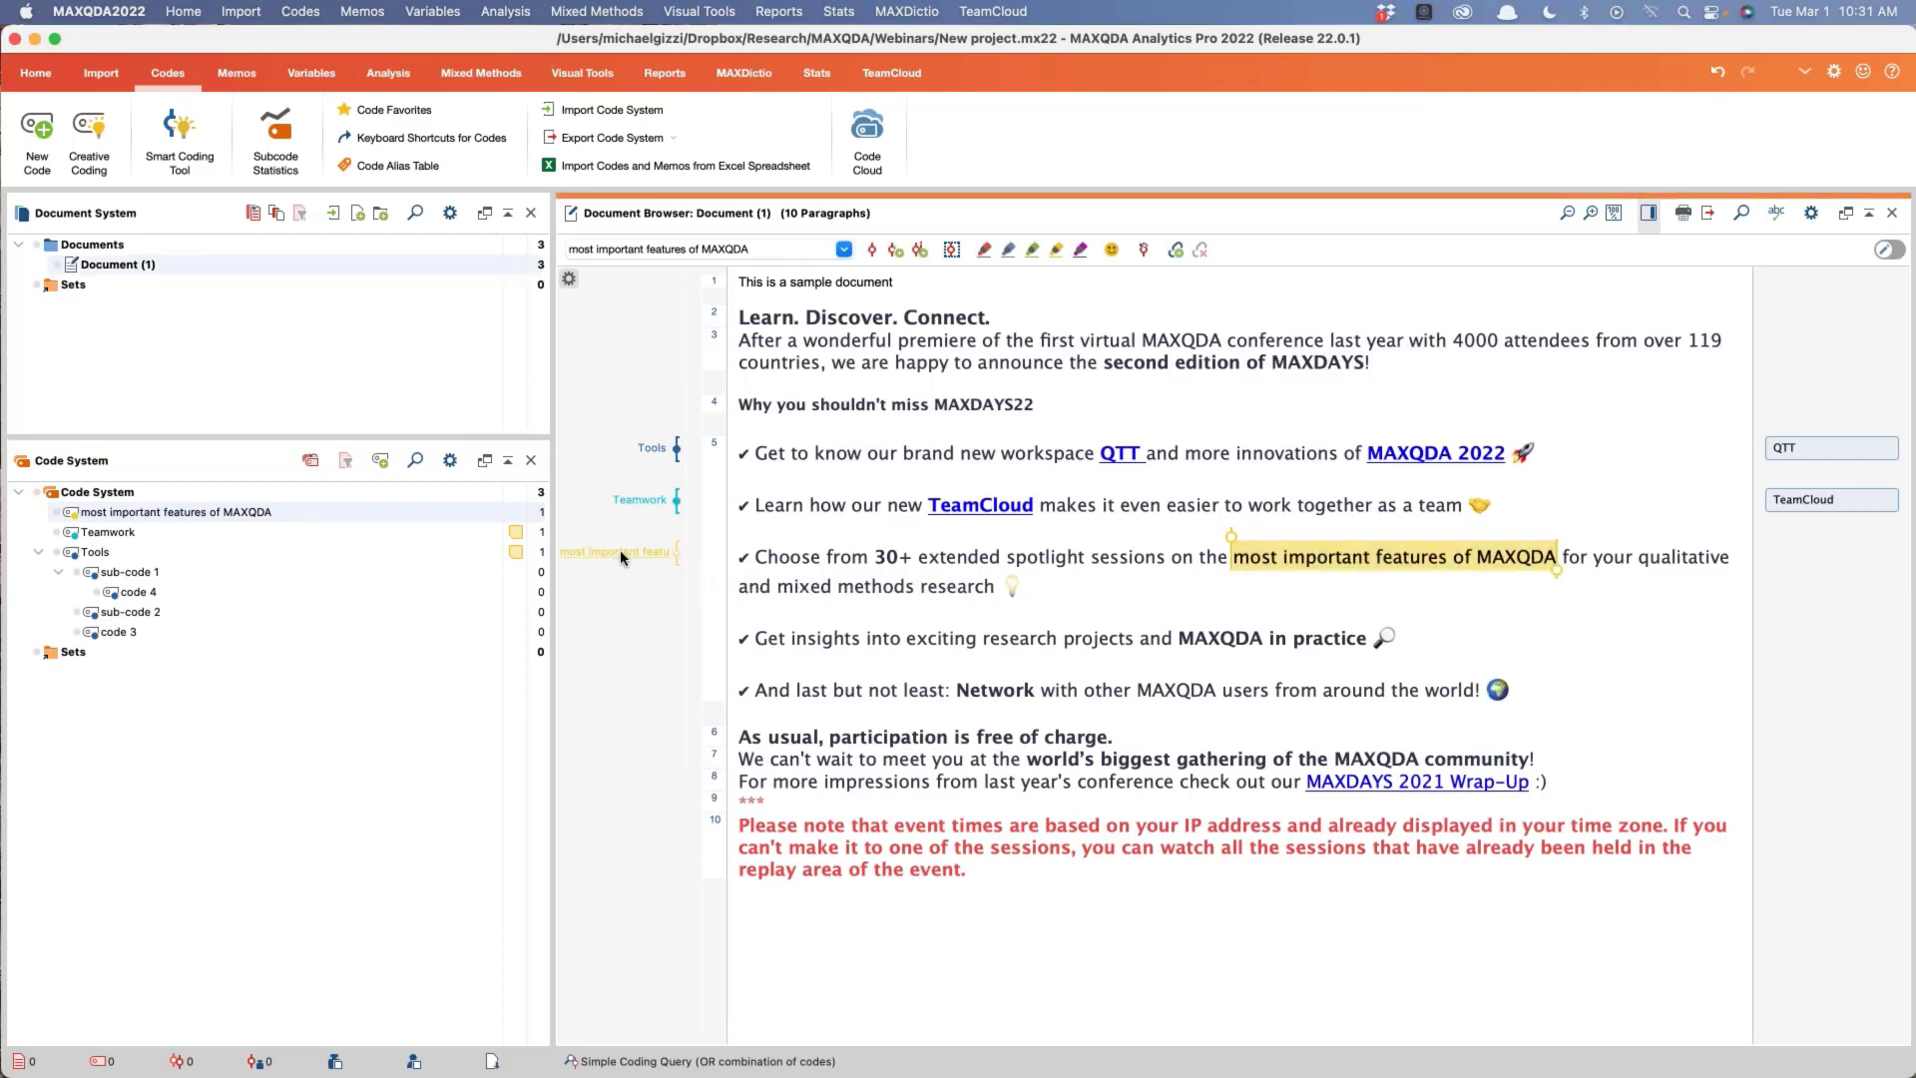
pyautogui.click(1201, 624)
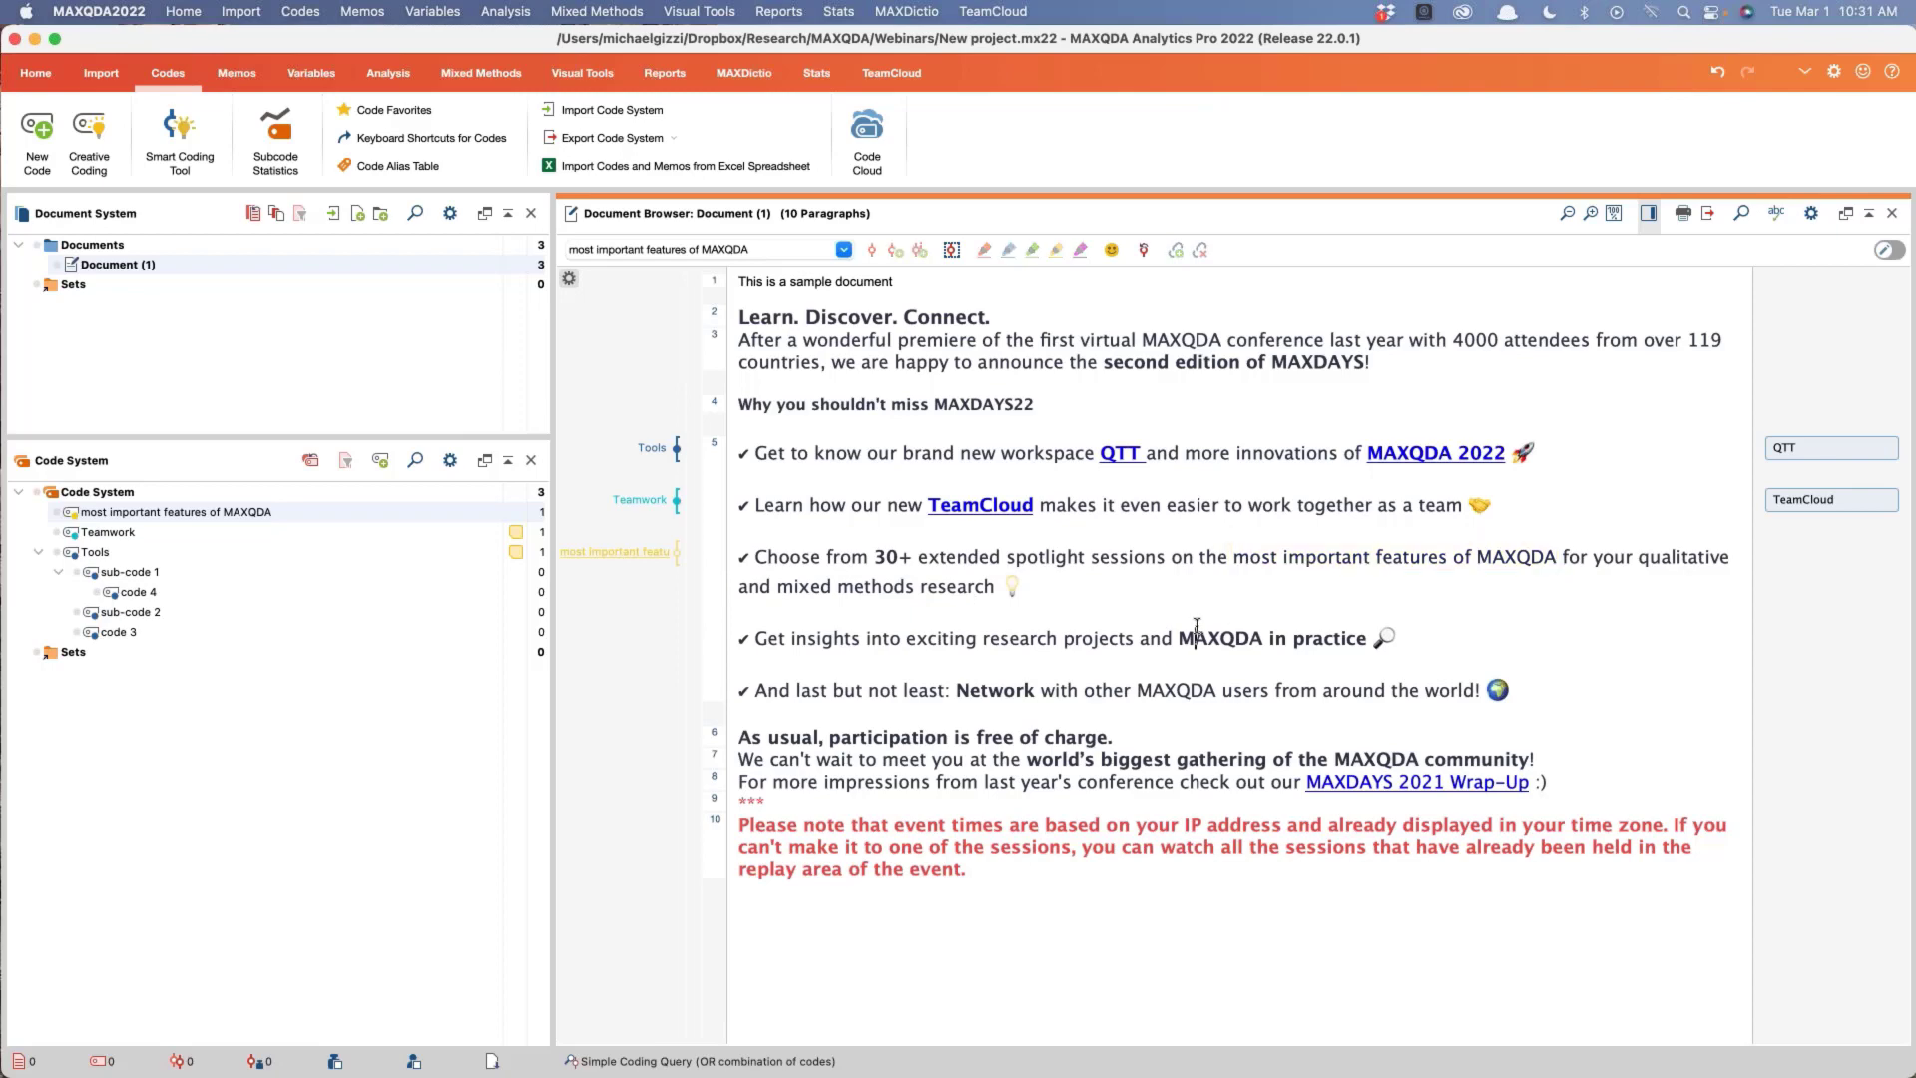
pyautogui.click(639, 499)
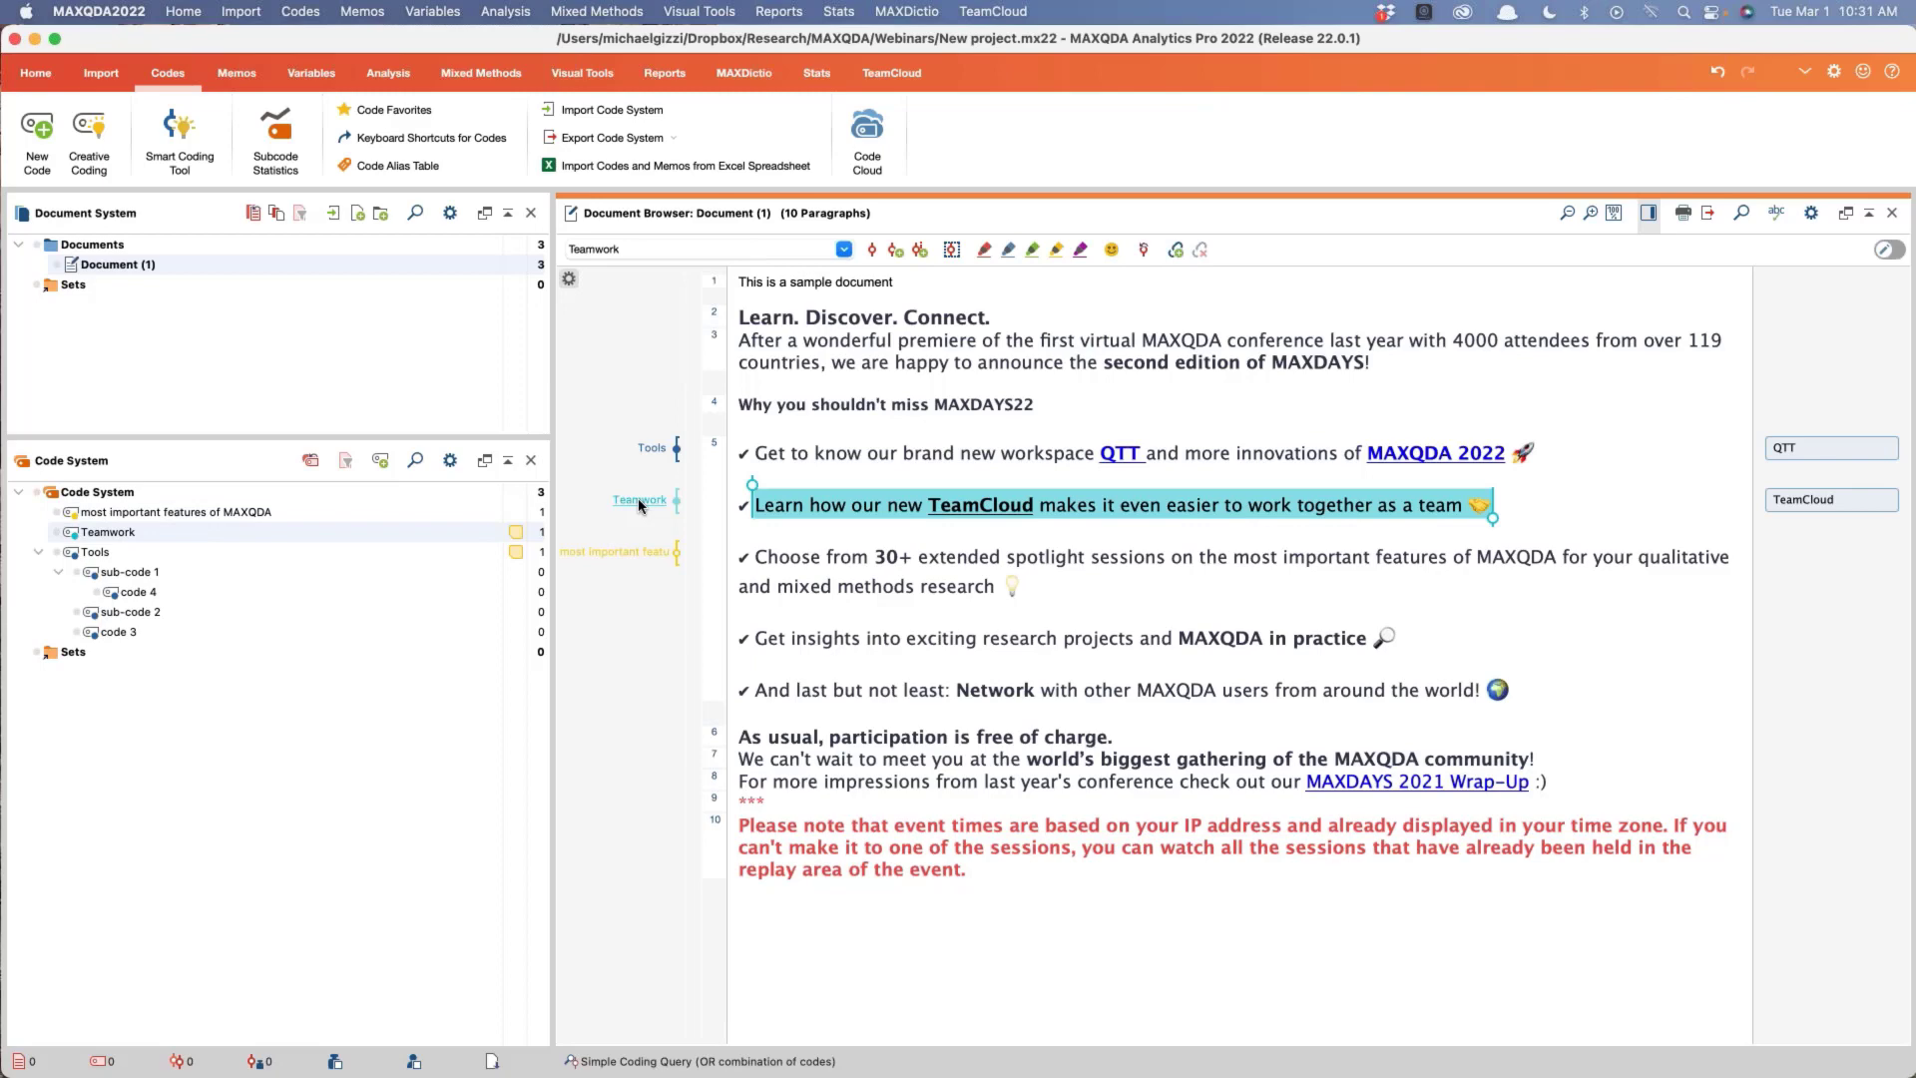
pyautogui.click(647, 554)
pyautogui.click(655, 449)
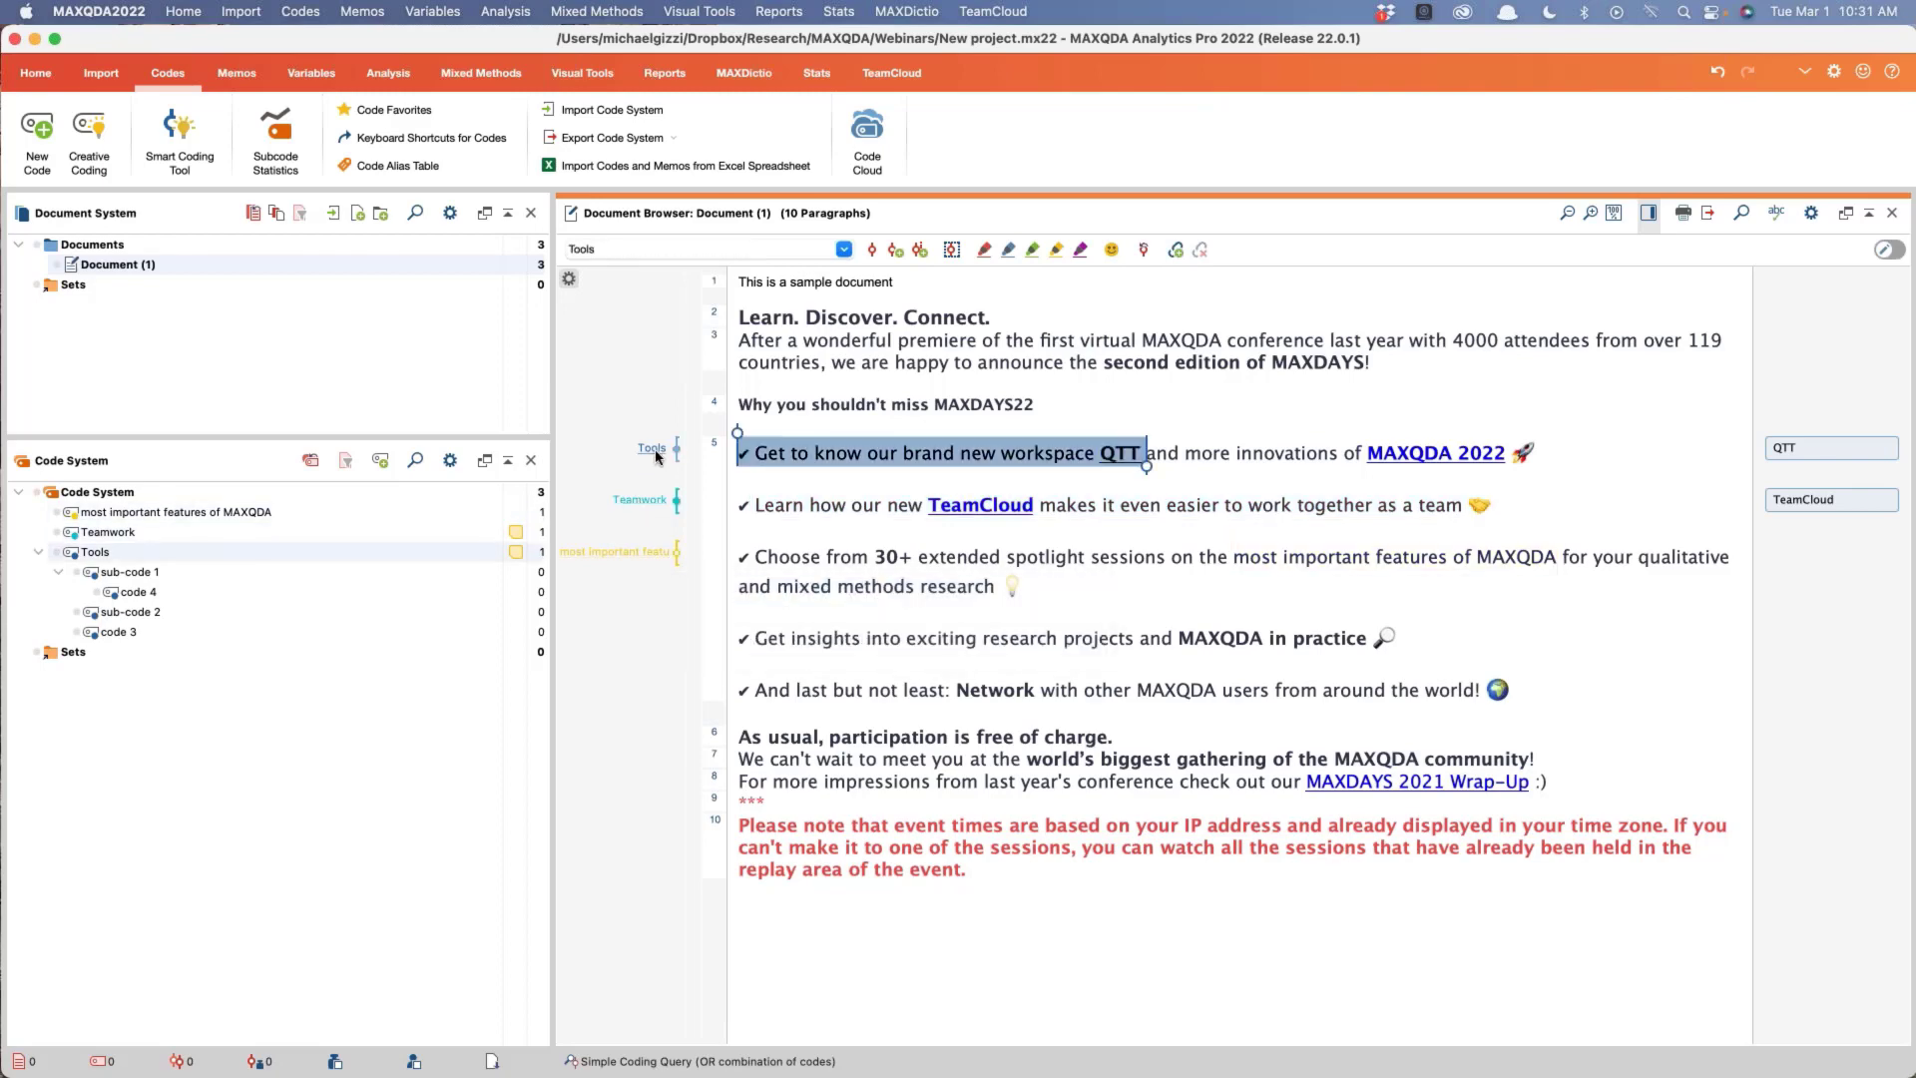
pyautogui.click(643, 499)
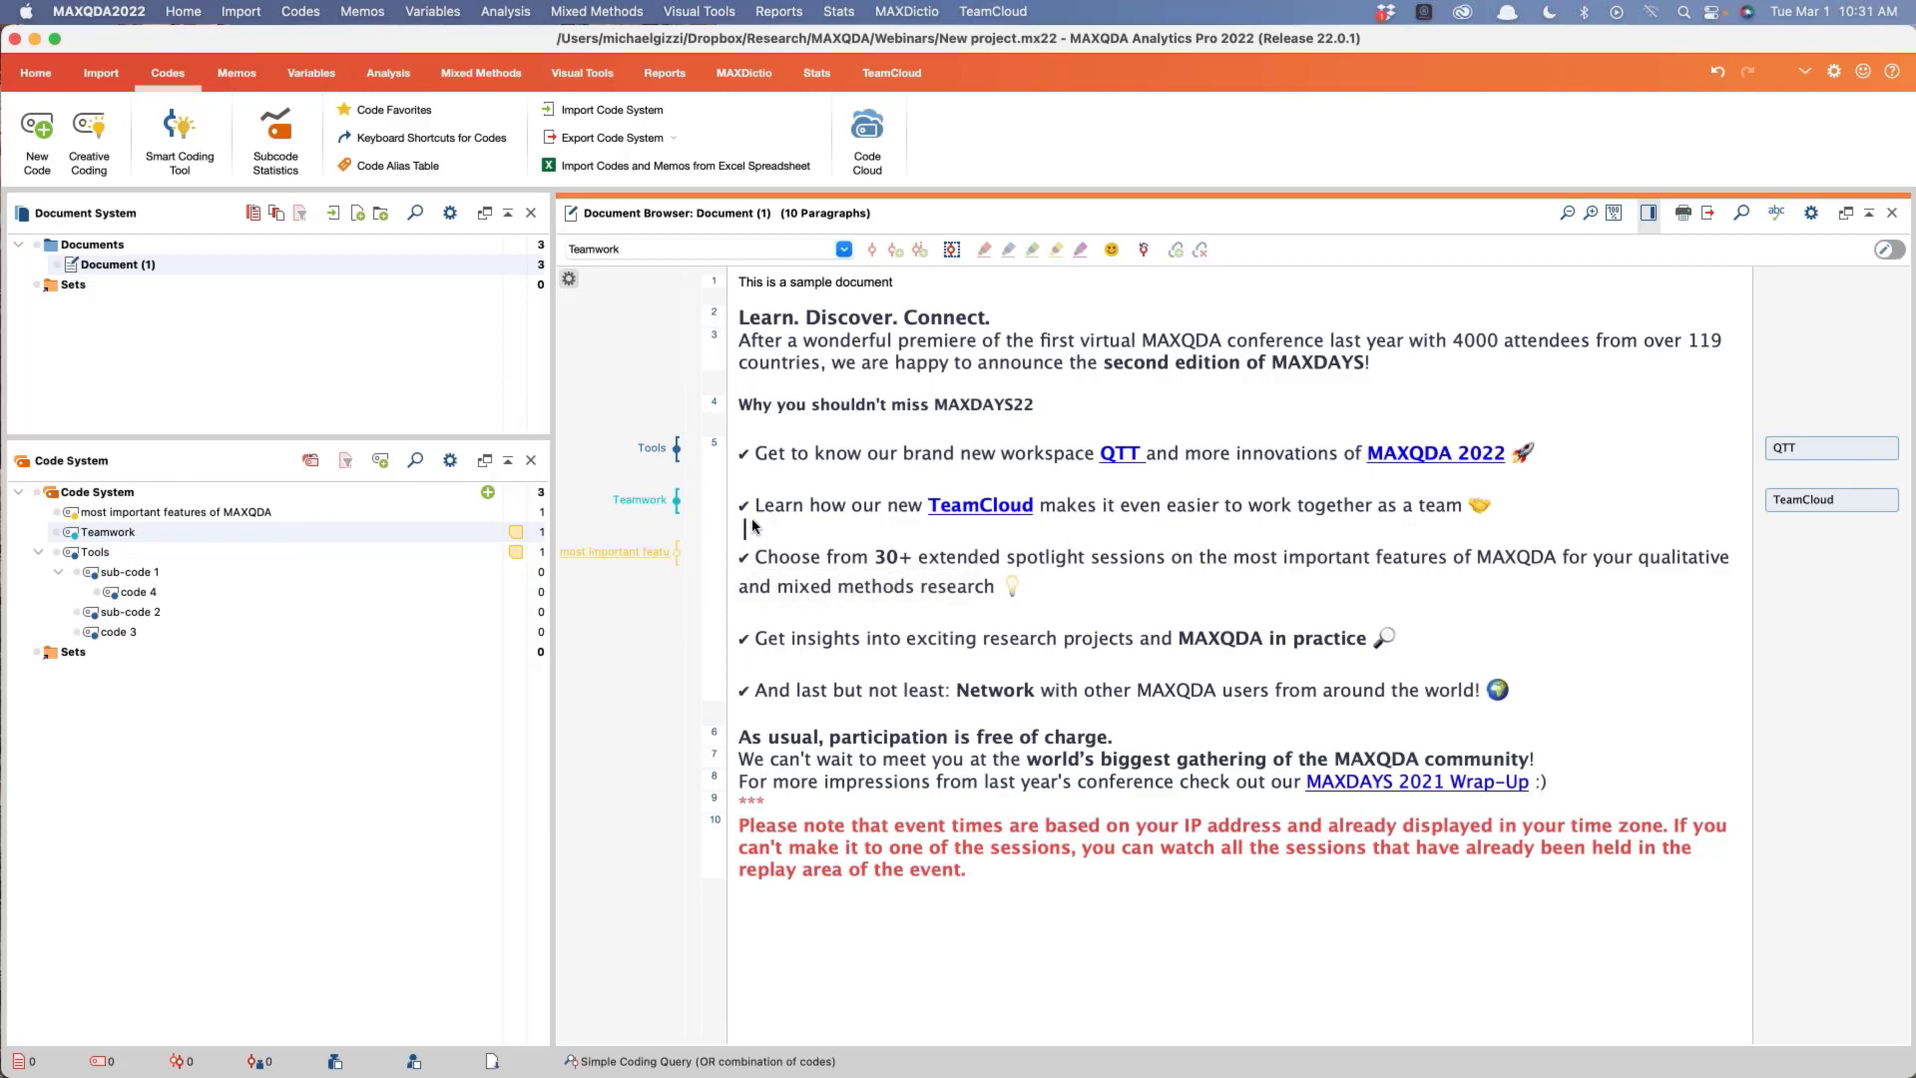
pyautogui.doubleClick(619, 553)
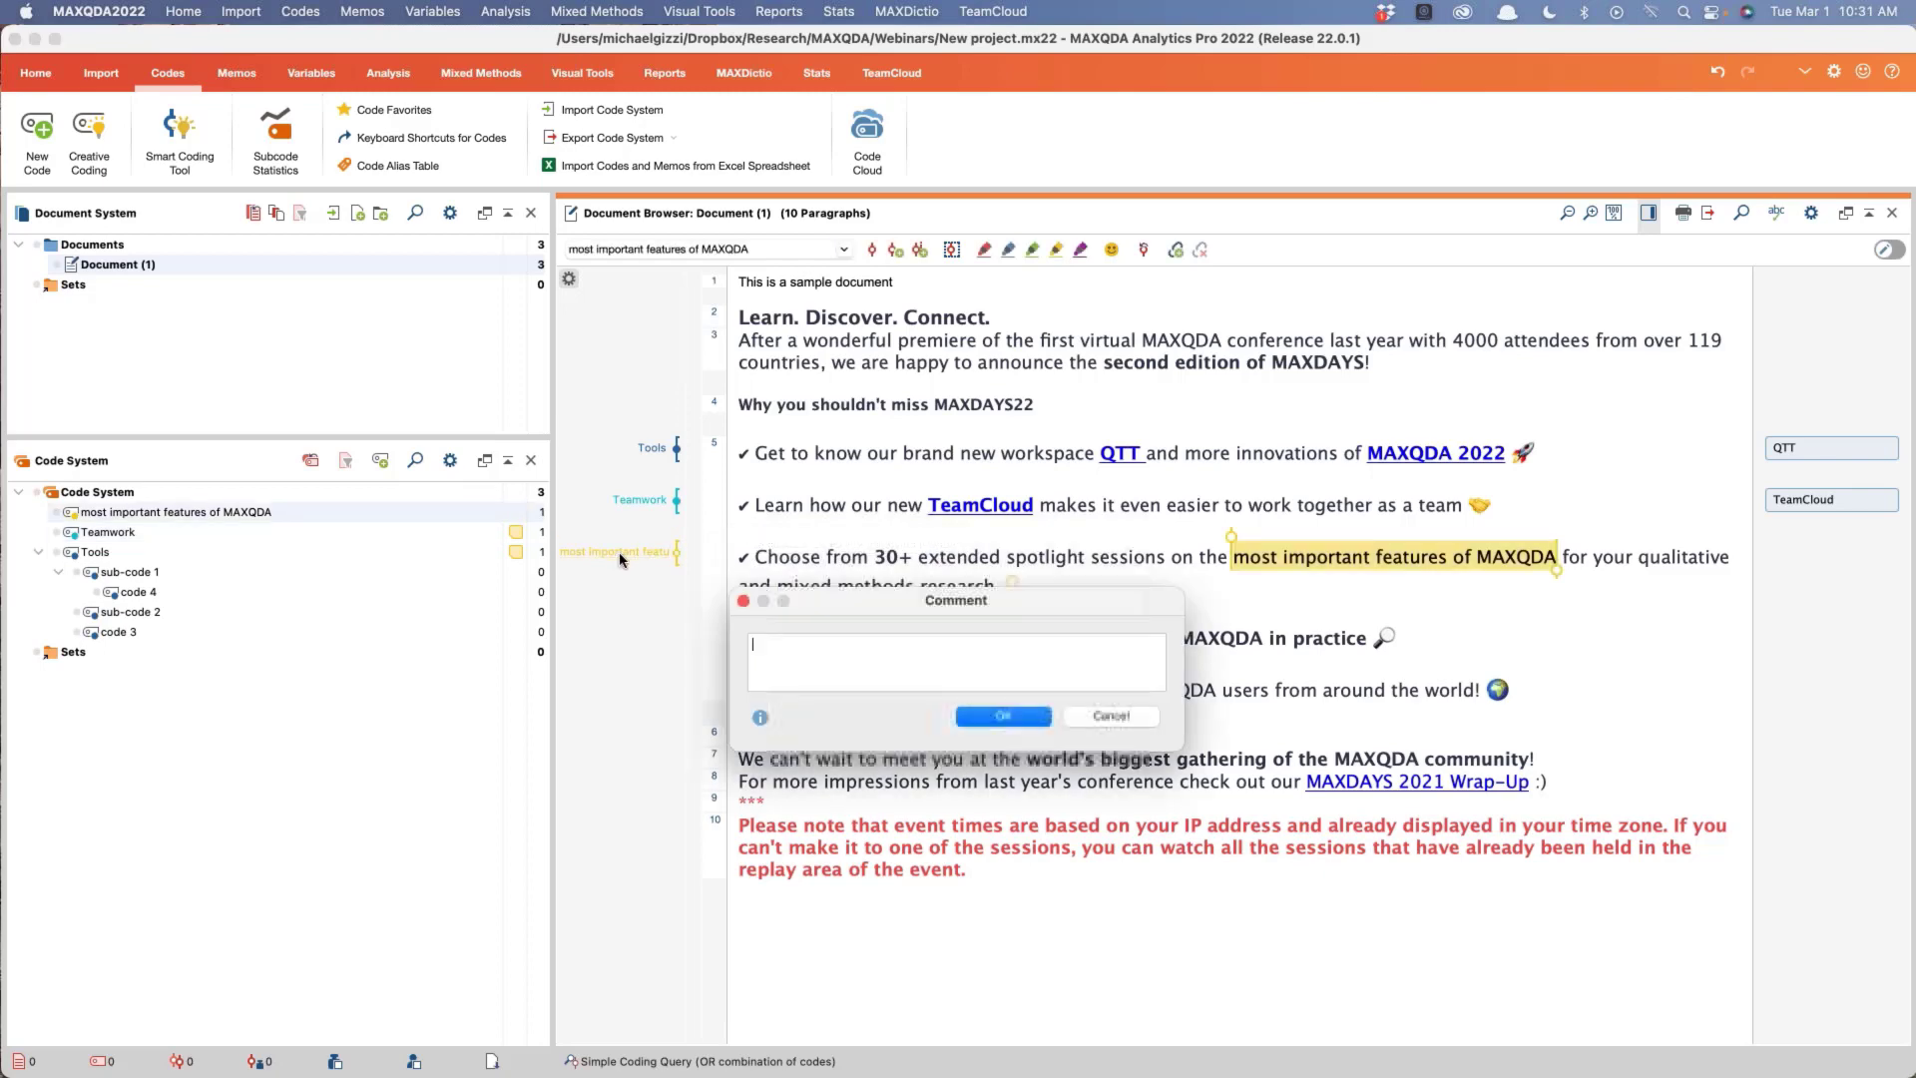
pyautogui.click(1108, 715)
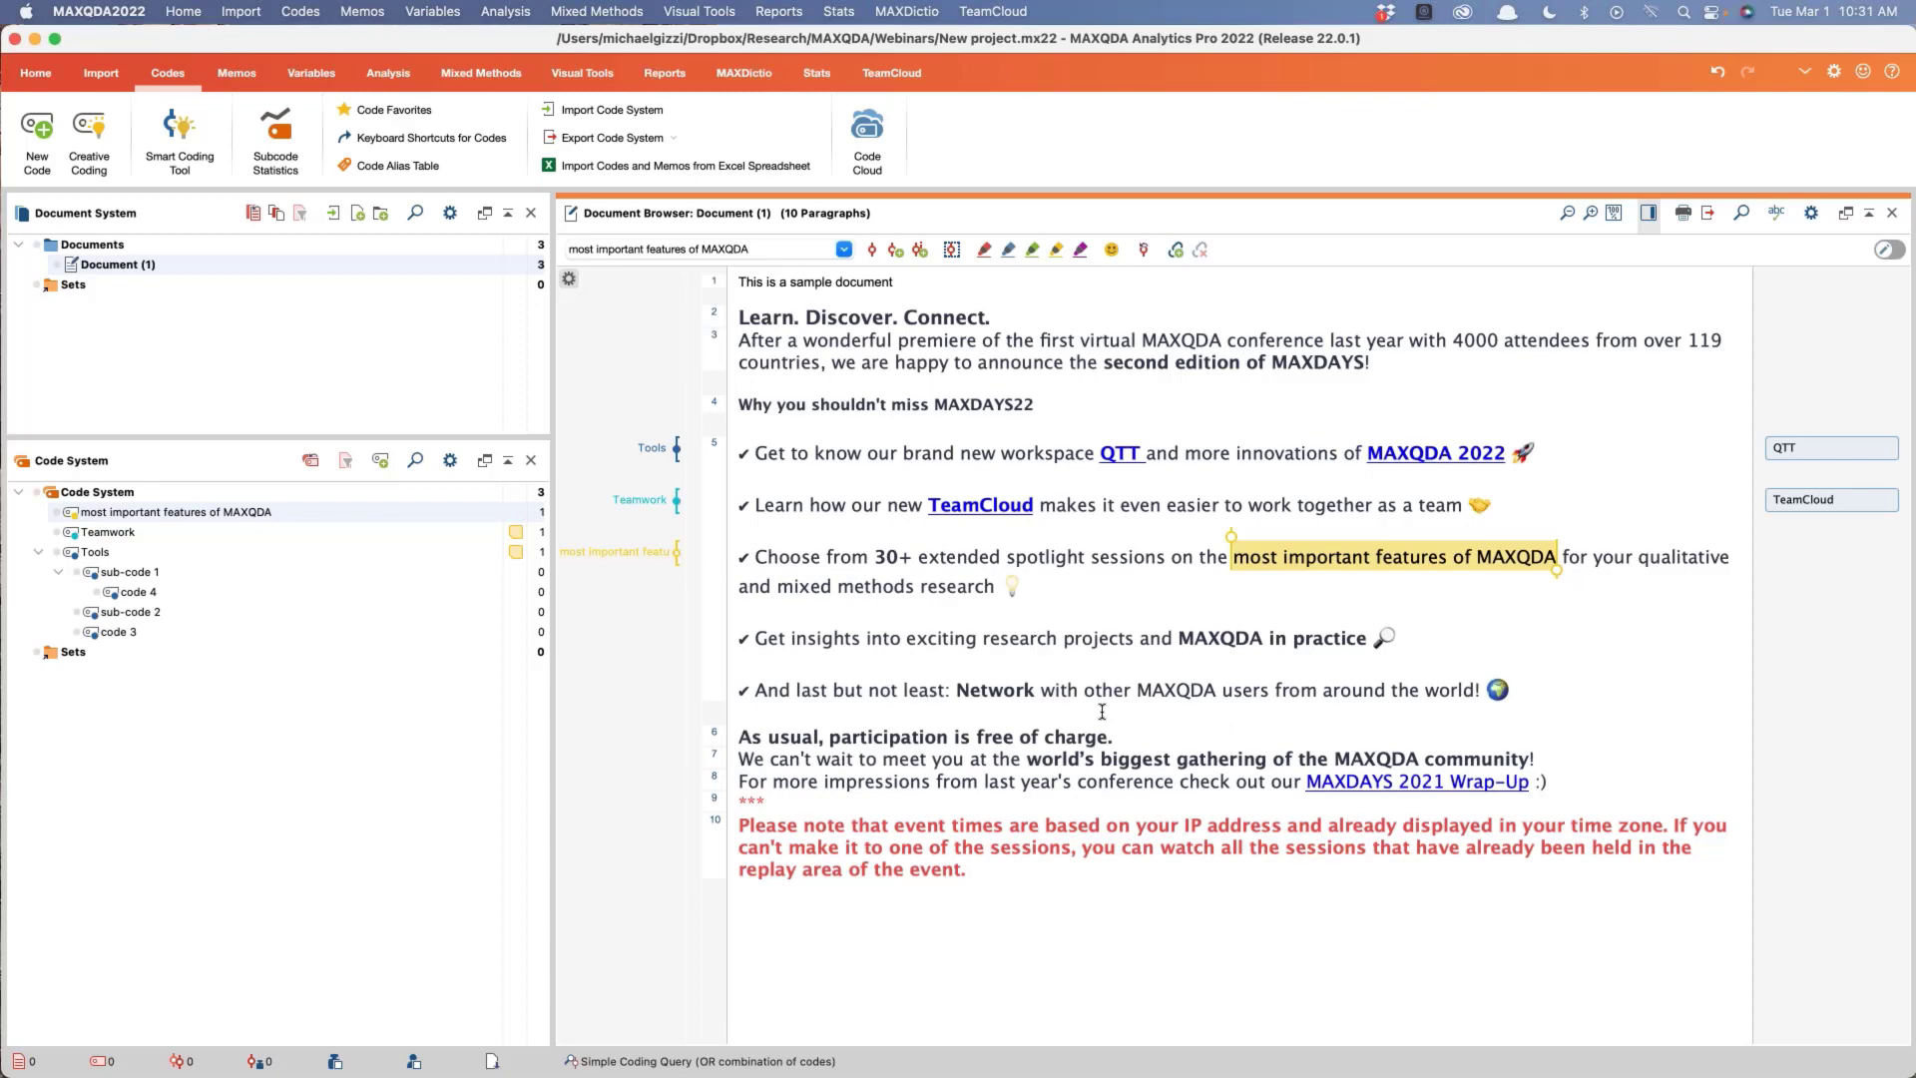
# Step: Highlight-code the phrase "Get insights into exciting research projects" in the fourth bullet in red
pyautogui.click(957, 683)
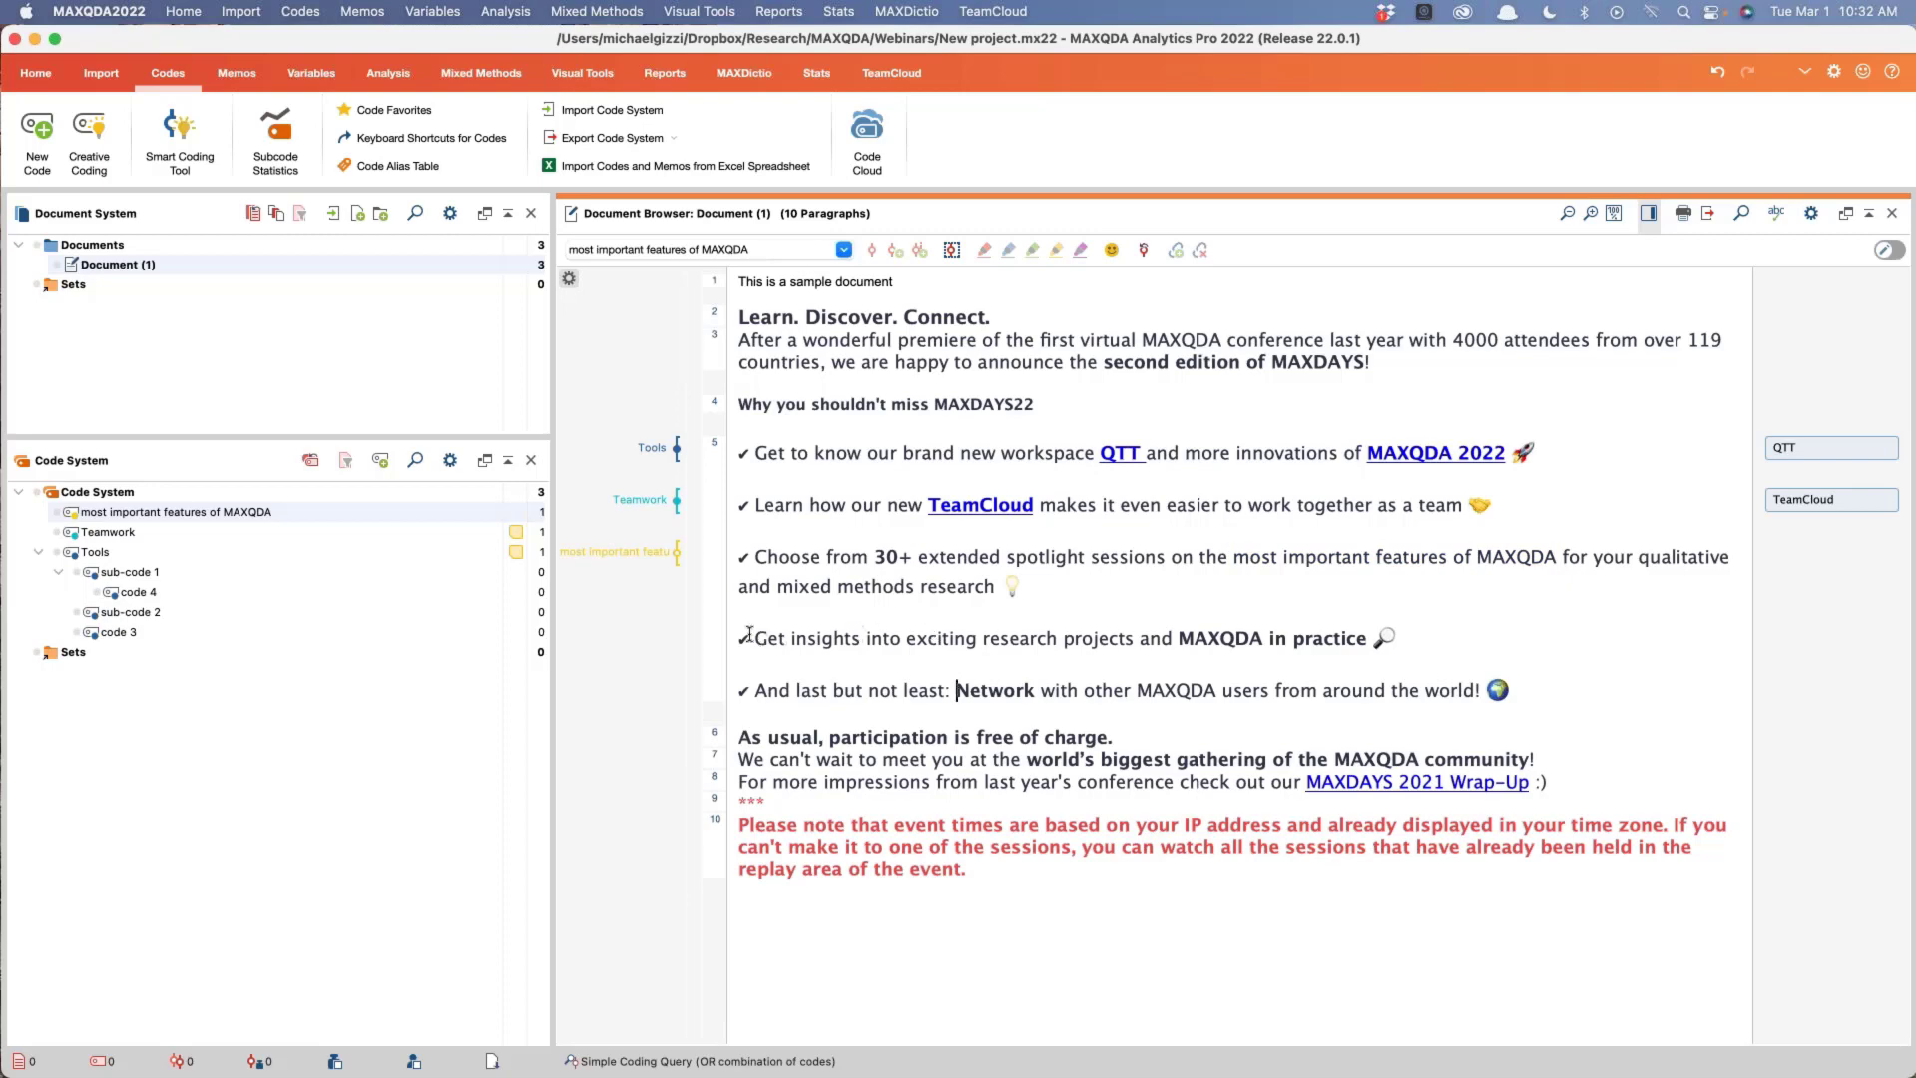
pyautogui.moveTo(750, 636); pyautogui.dragTo(1135, 633)
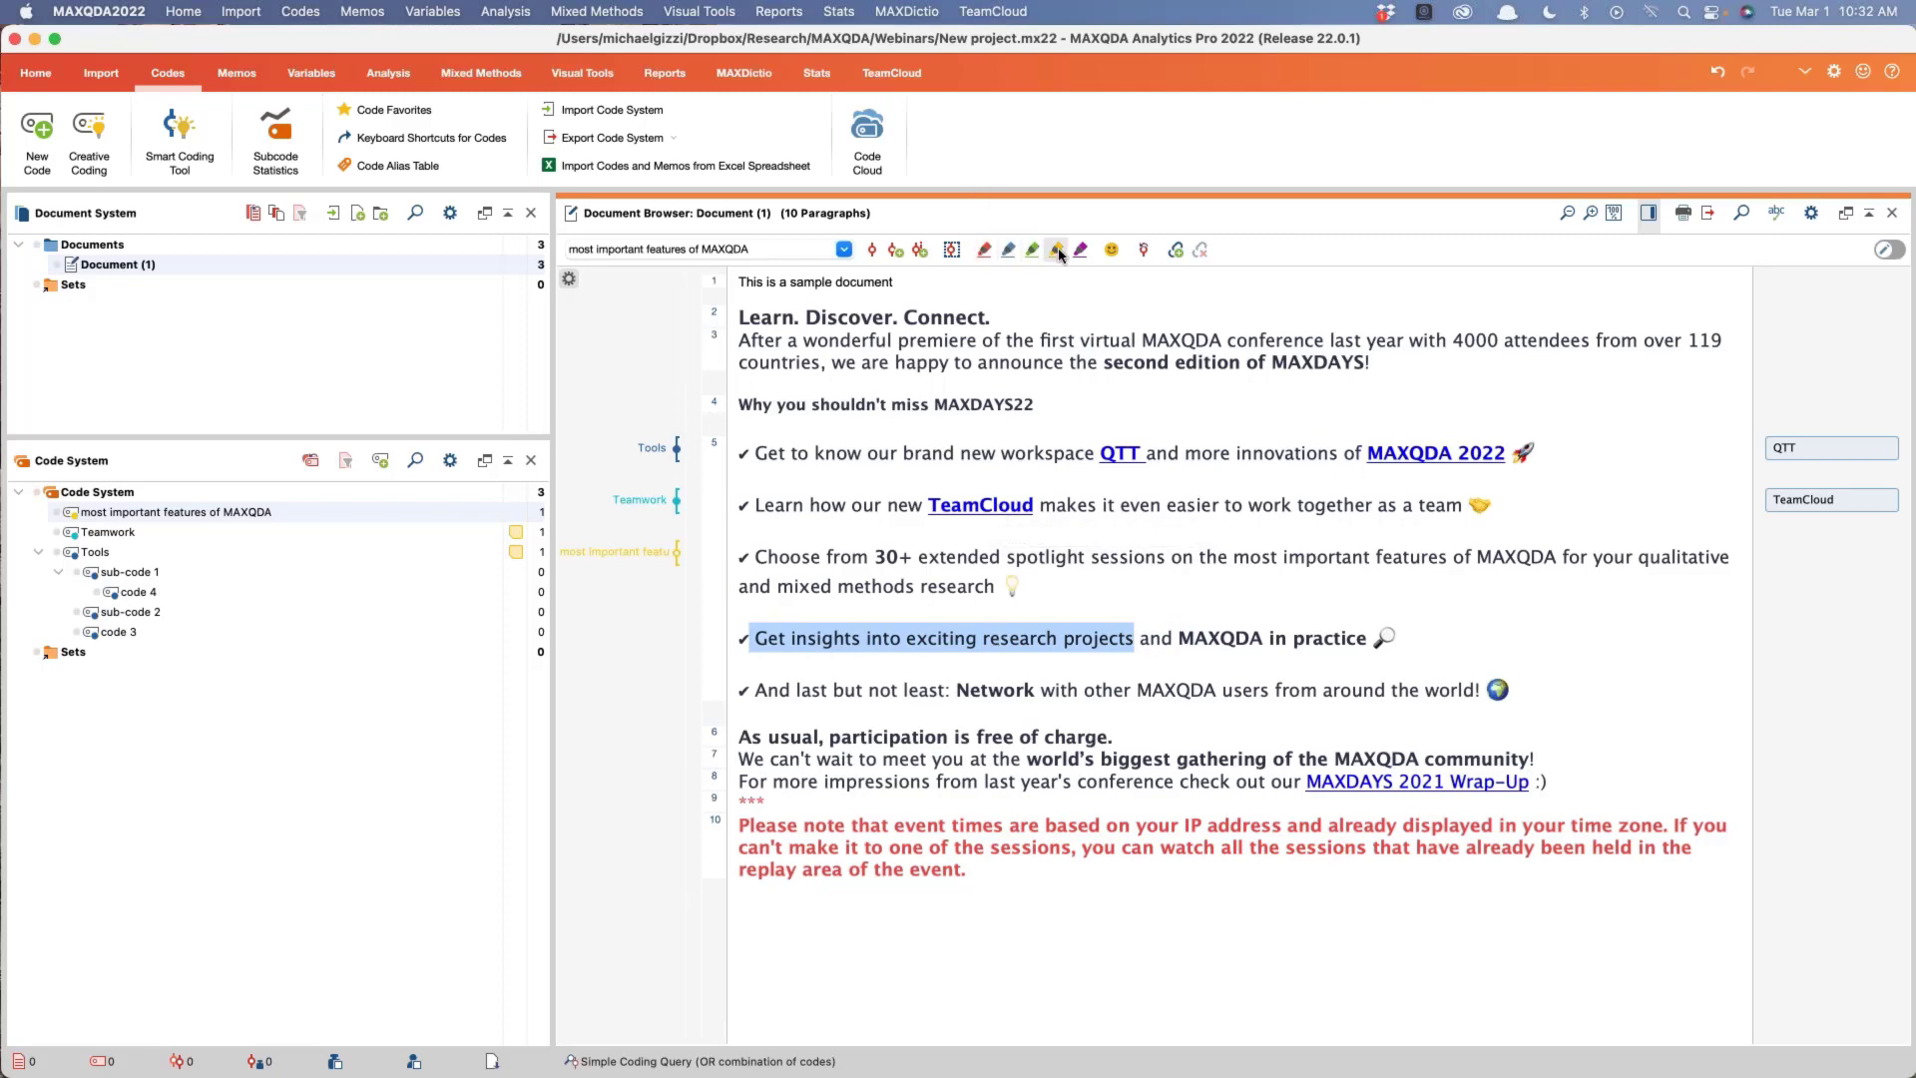
pyautogui.click(988, 253)
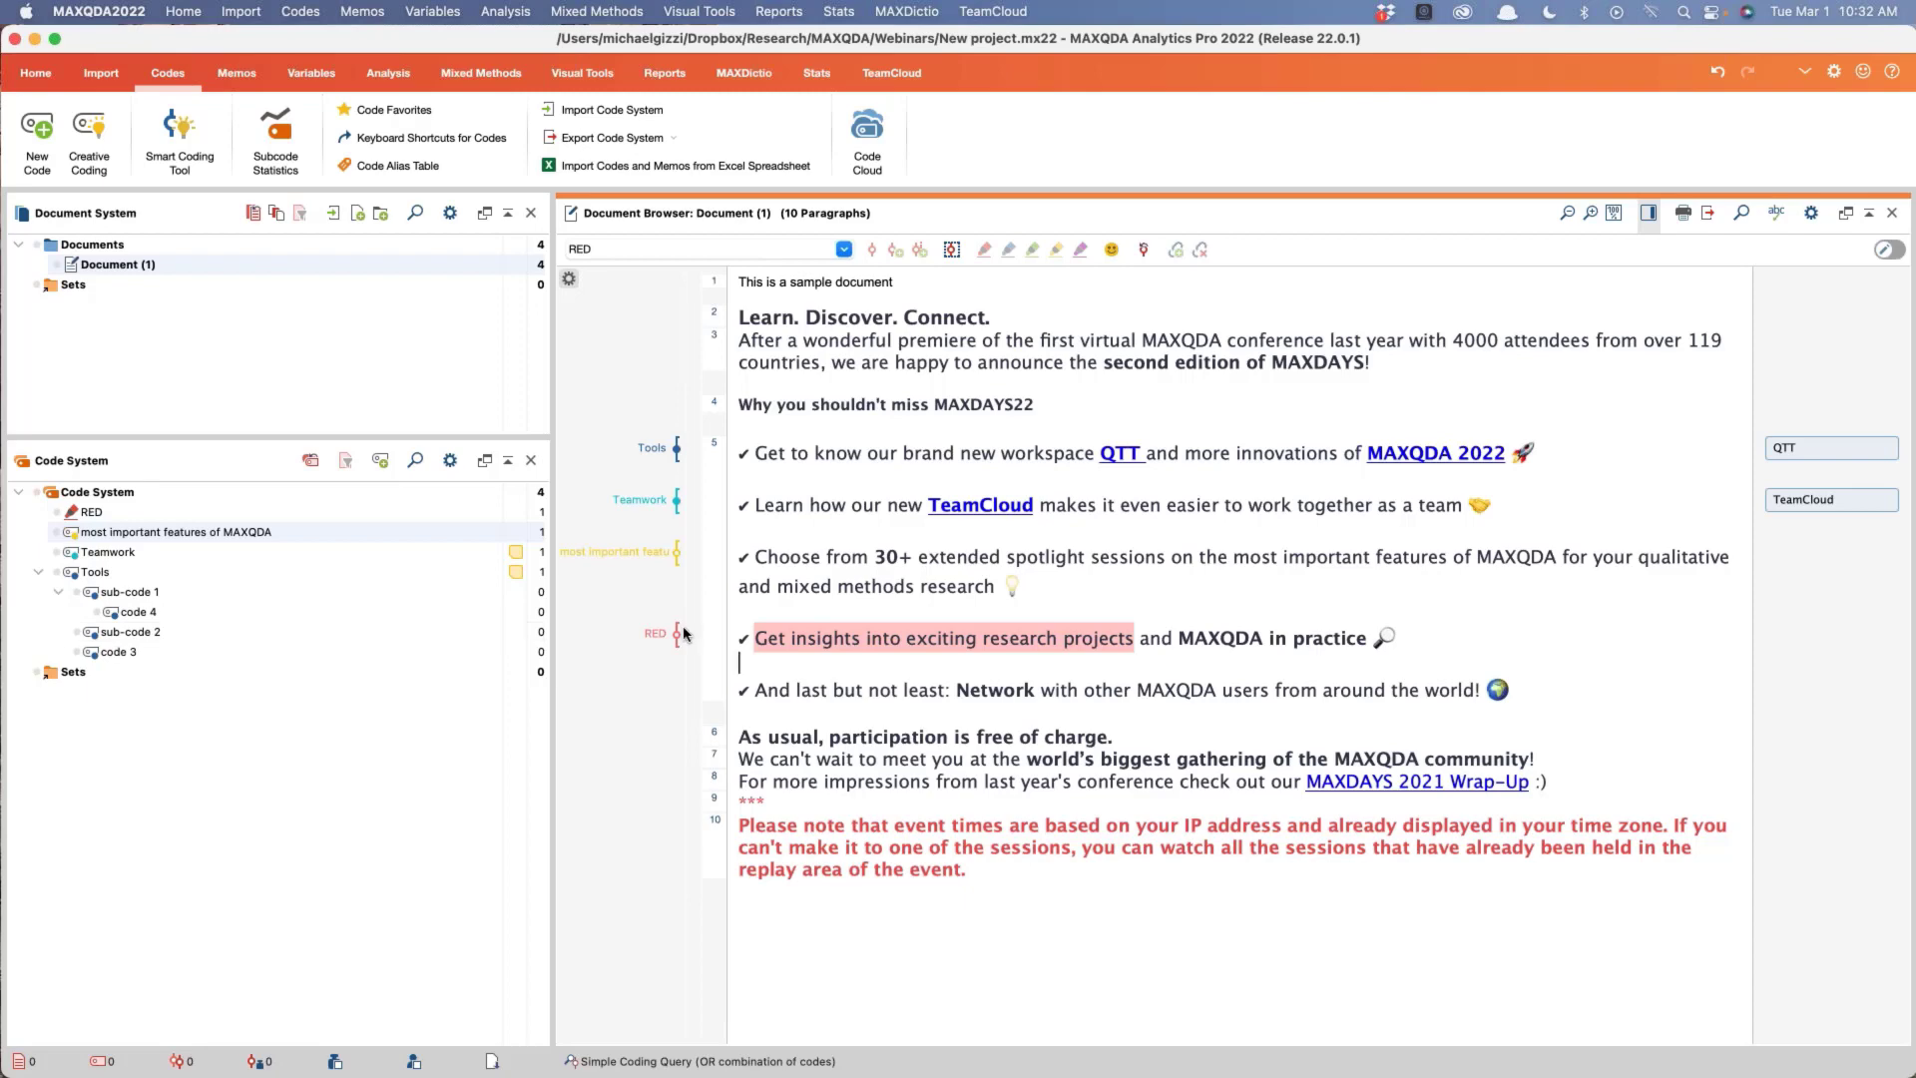
# Step: Rename the RED code in the code system as Research Projects
pyautogui.moveTo(70, 515)
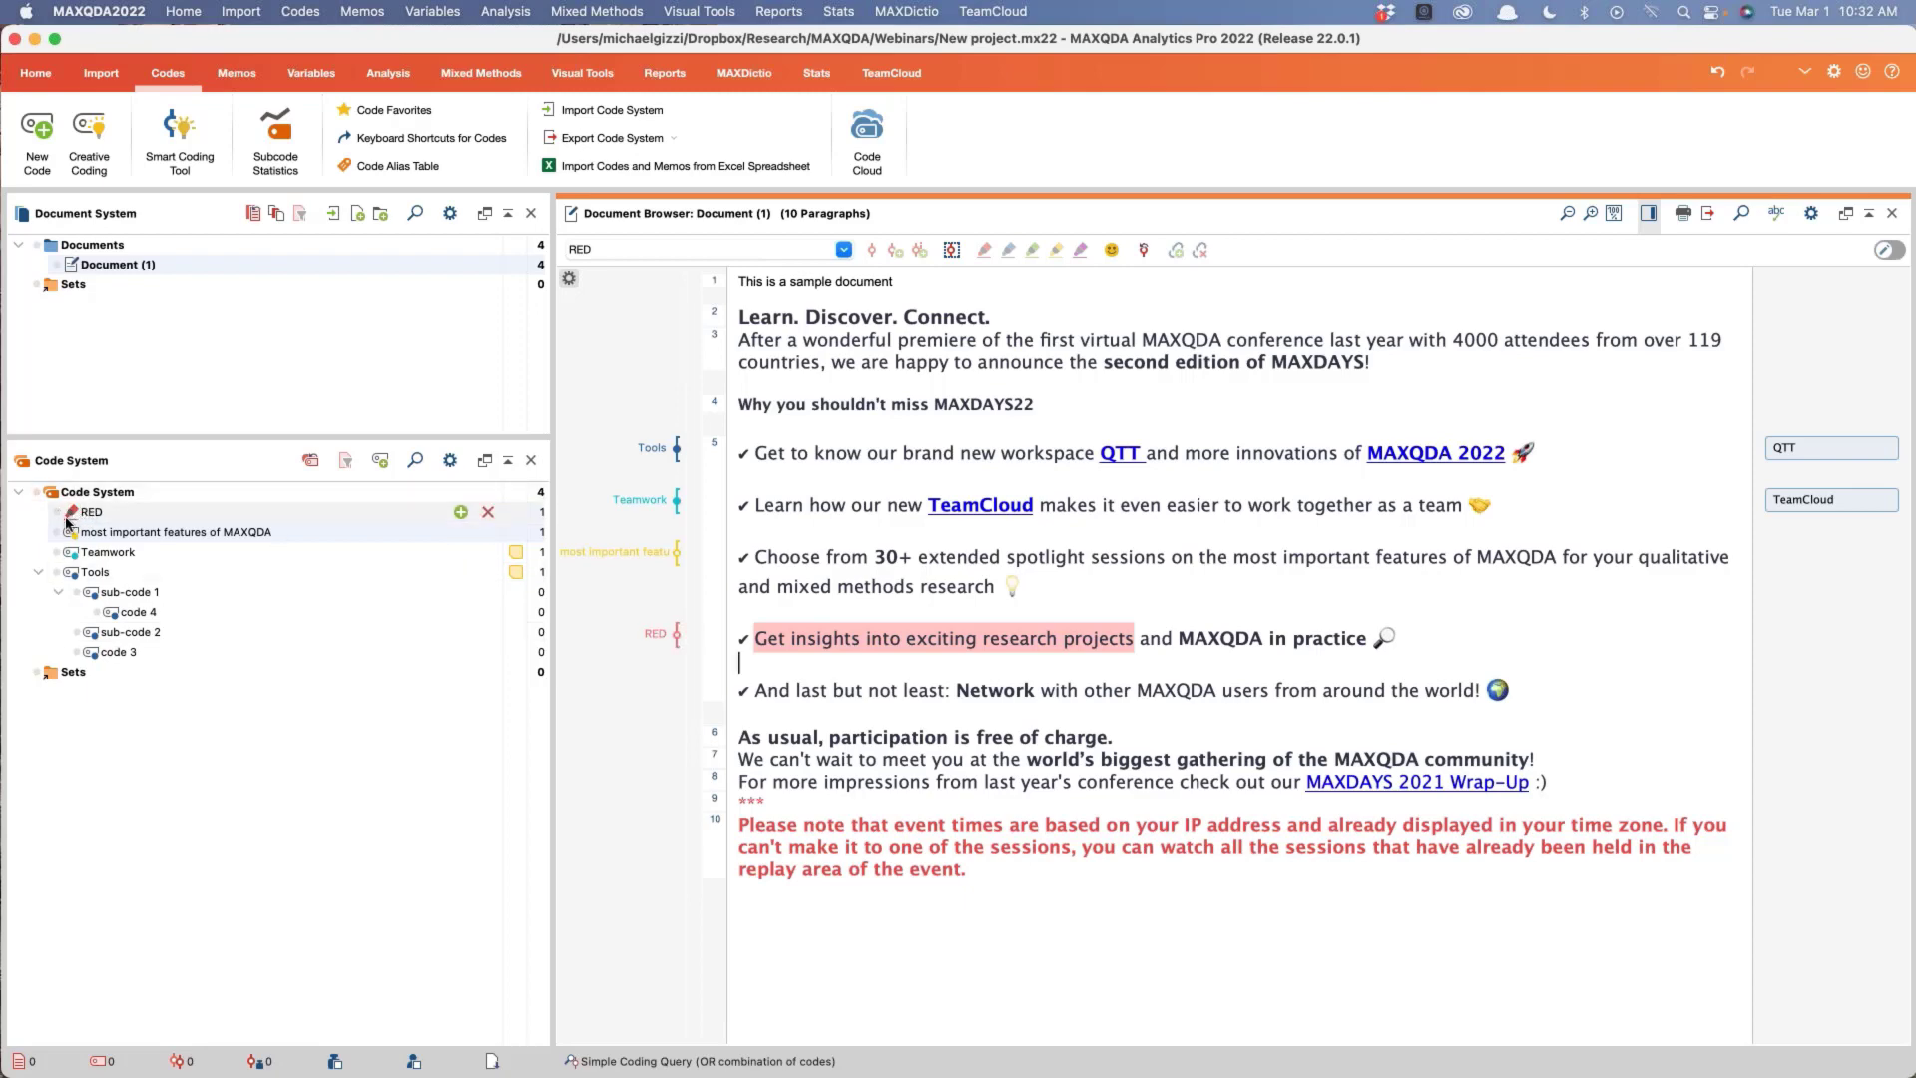
pyautogui.click(108, 515)
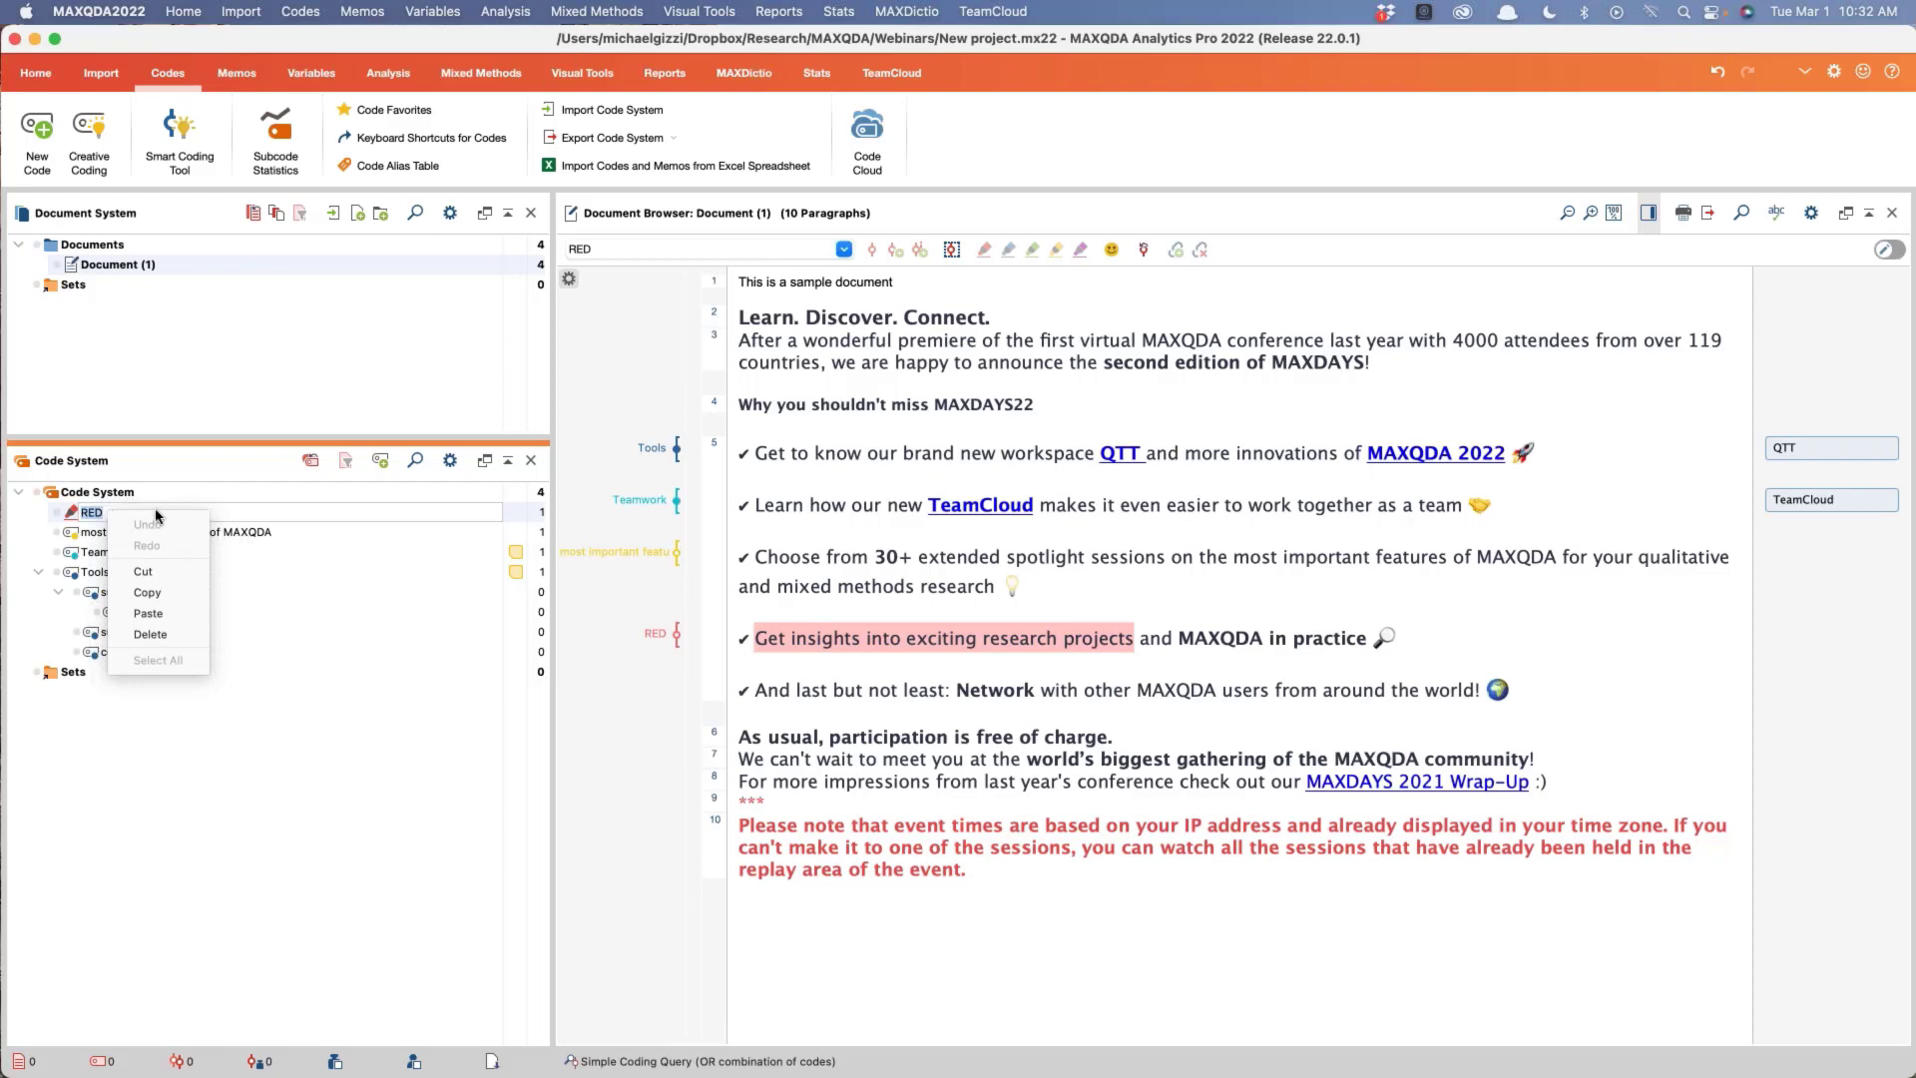
pyautogui.press('Escape')
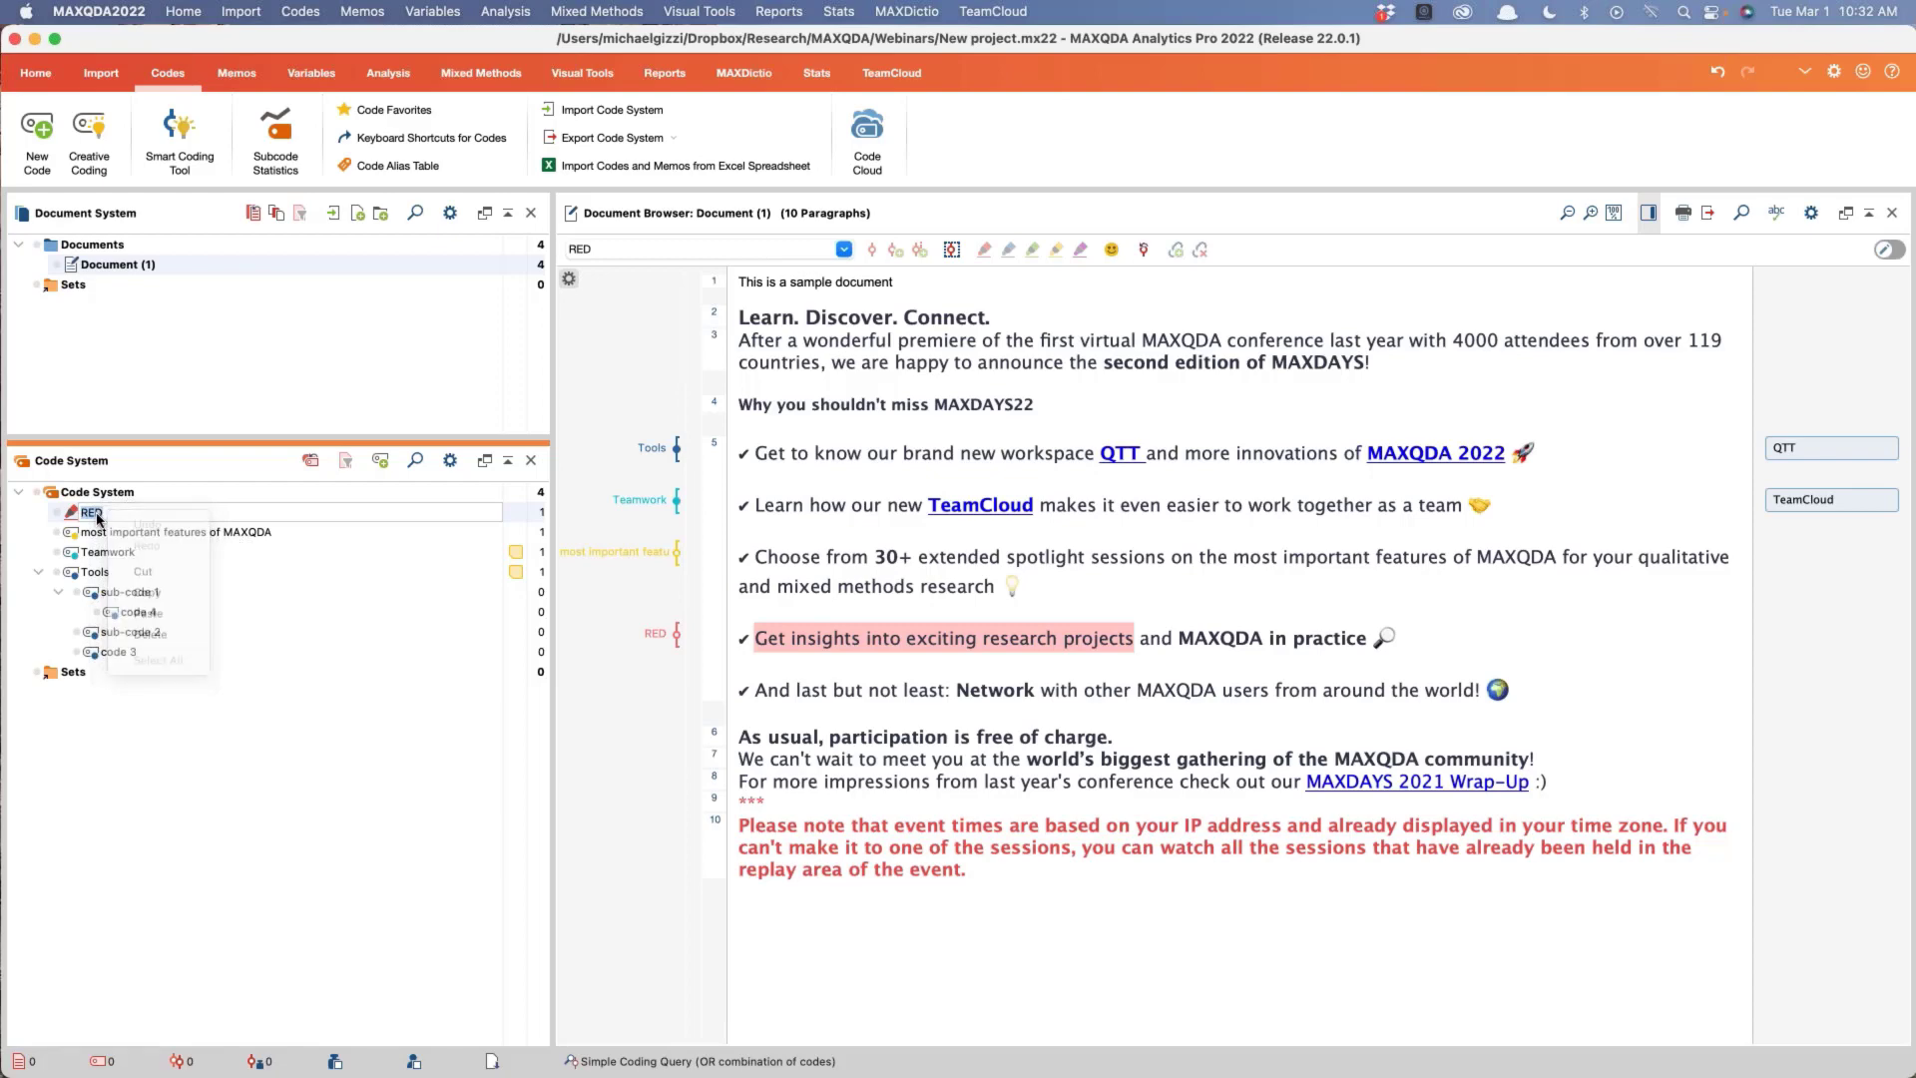
pyautogui.write('Rese')
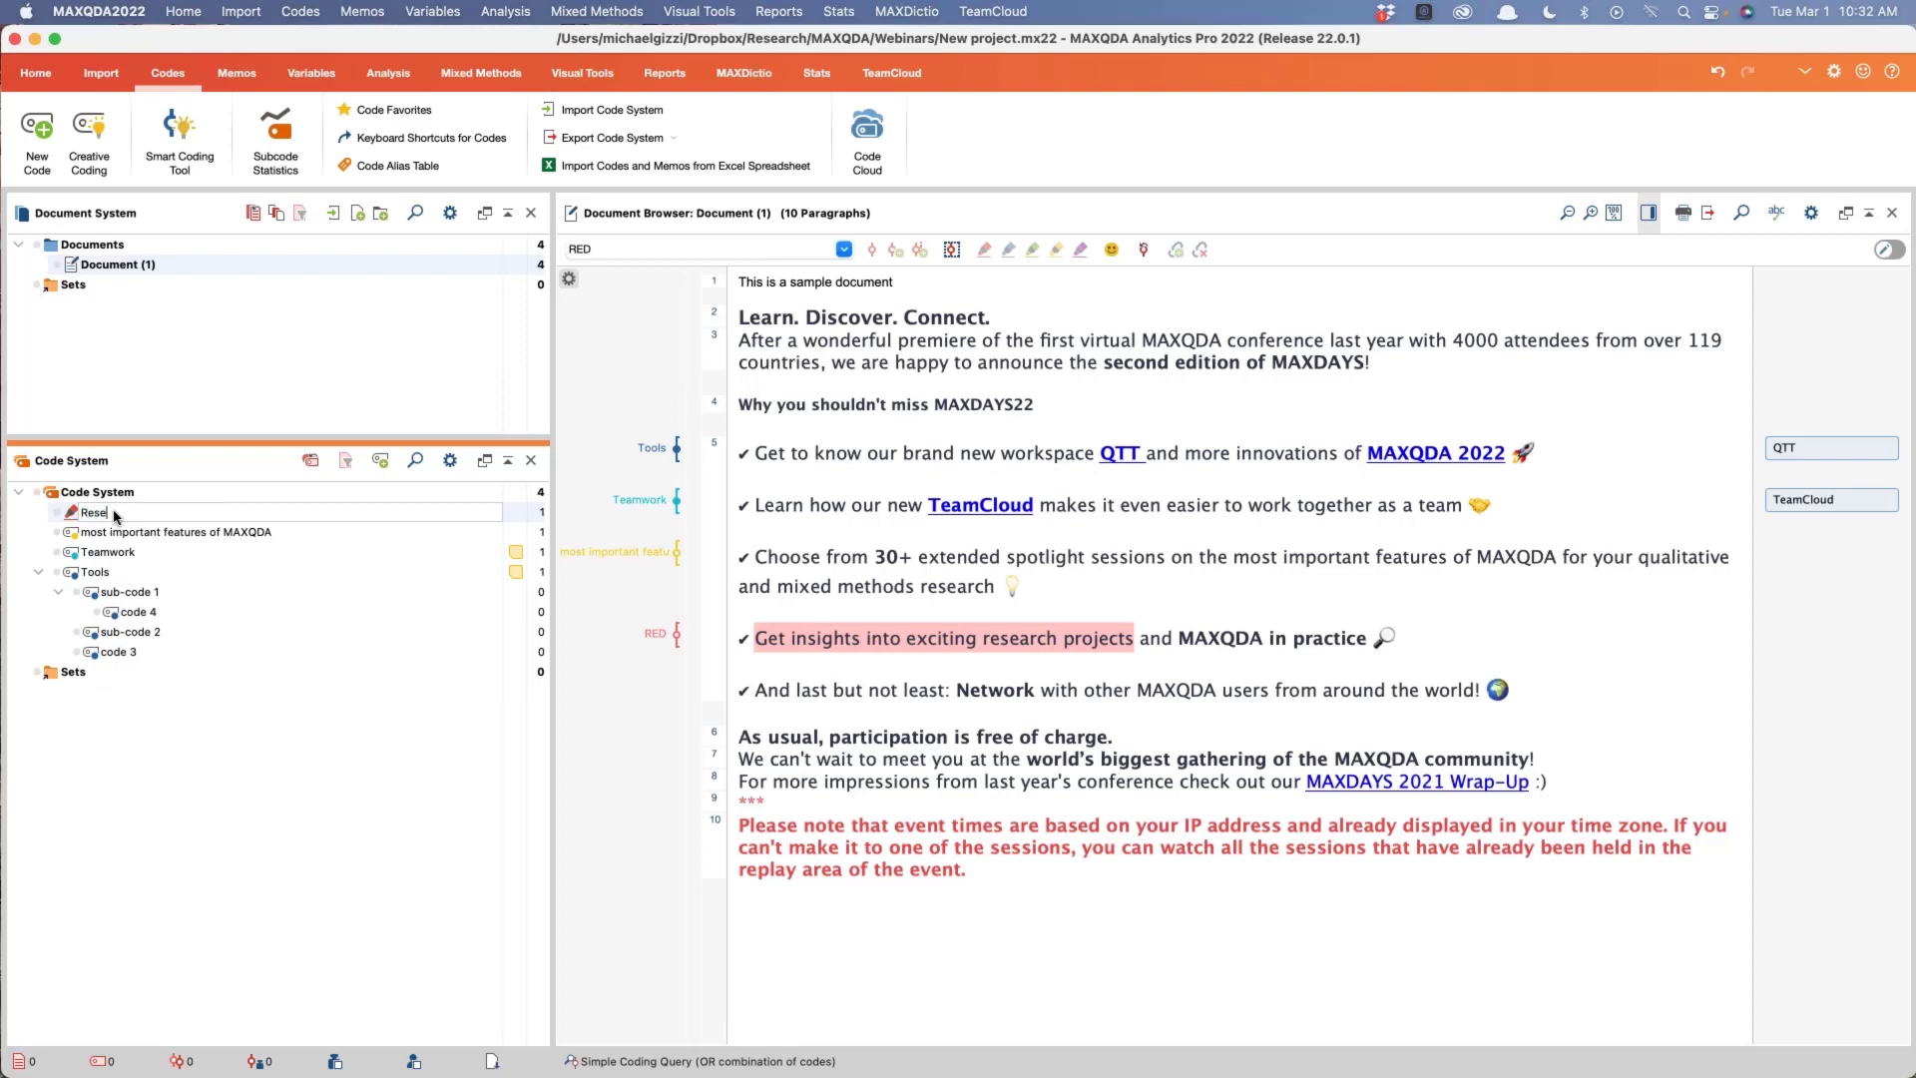
pyautogui.write('arch Projects')
pyautogui.press('Return')
pyautogui.click(1068, 829)
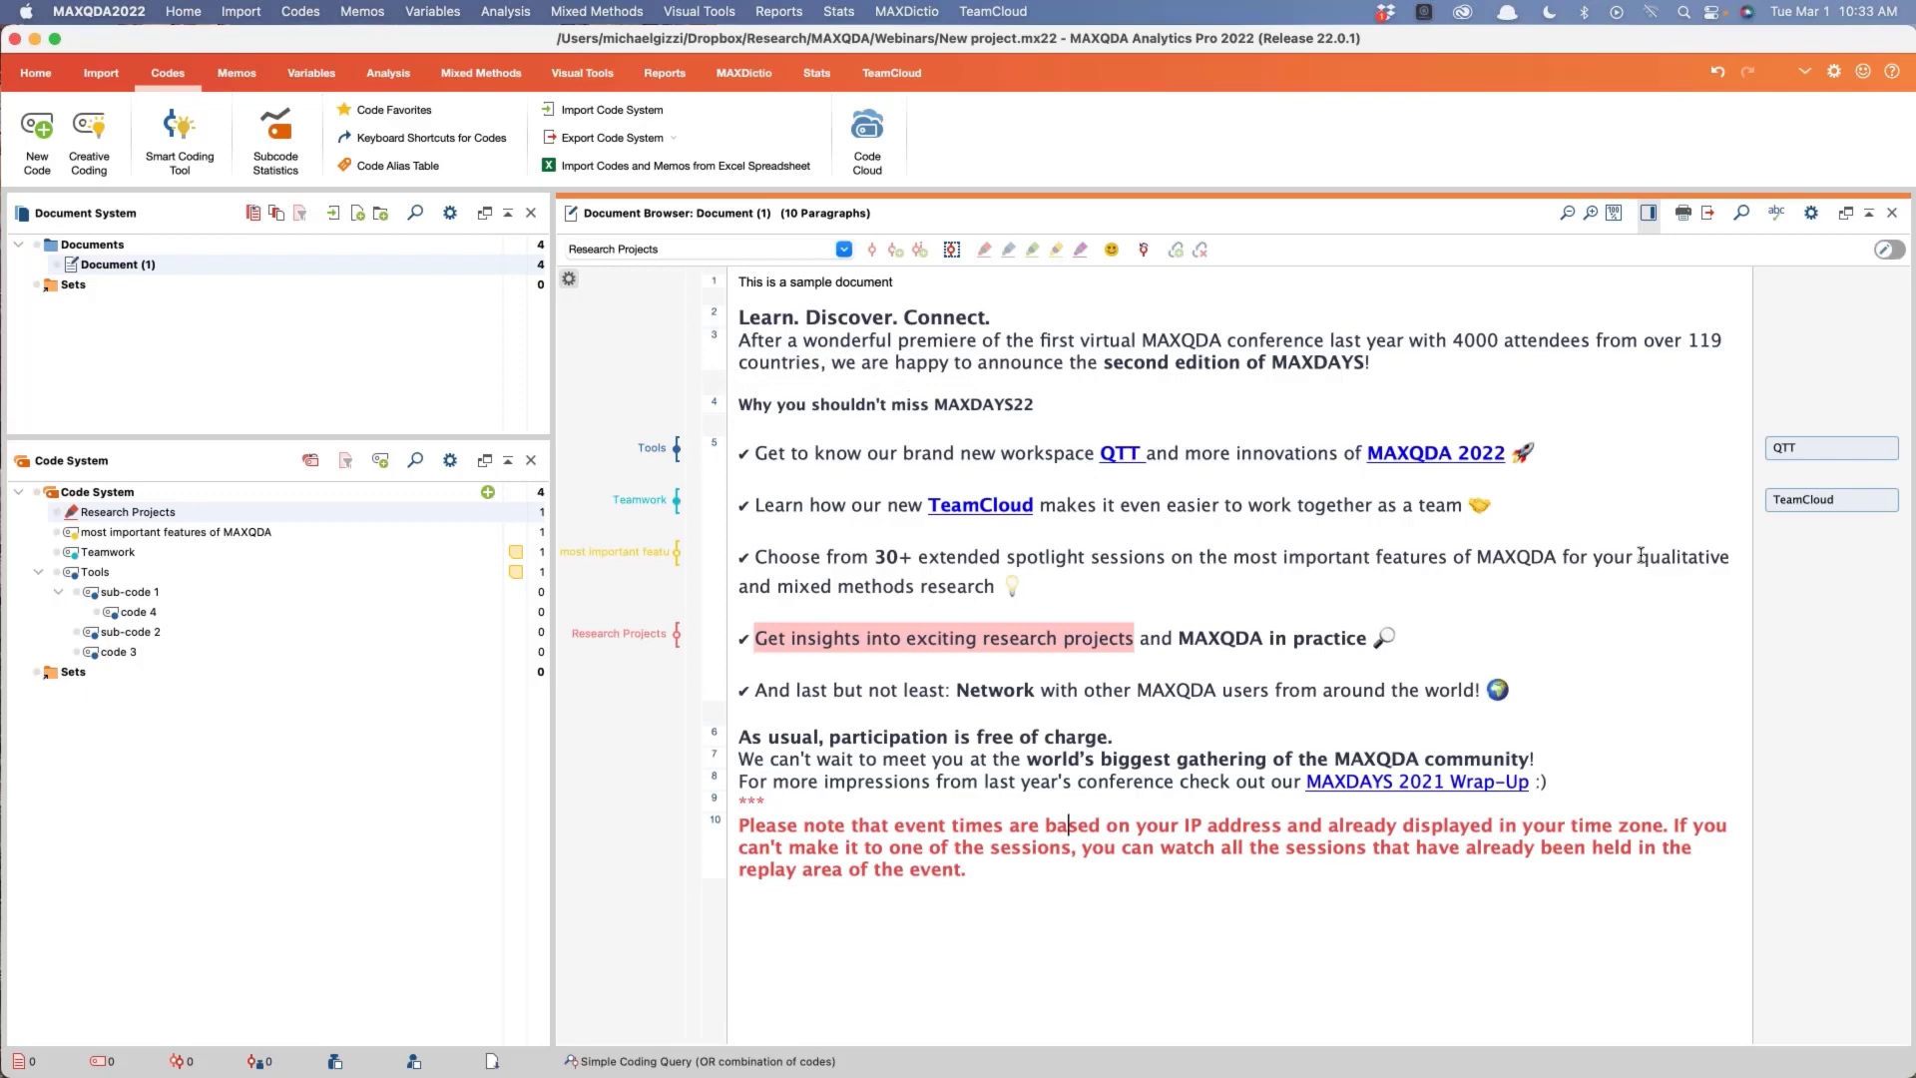
# Step: Code the phrase "qualitative and mixed methods research" in the third bullet with the Research Projects code and inspect the new coding stripe
pyautogui.moveTo(1641, 556); pyautogui.dragTo(1345, 599)
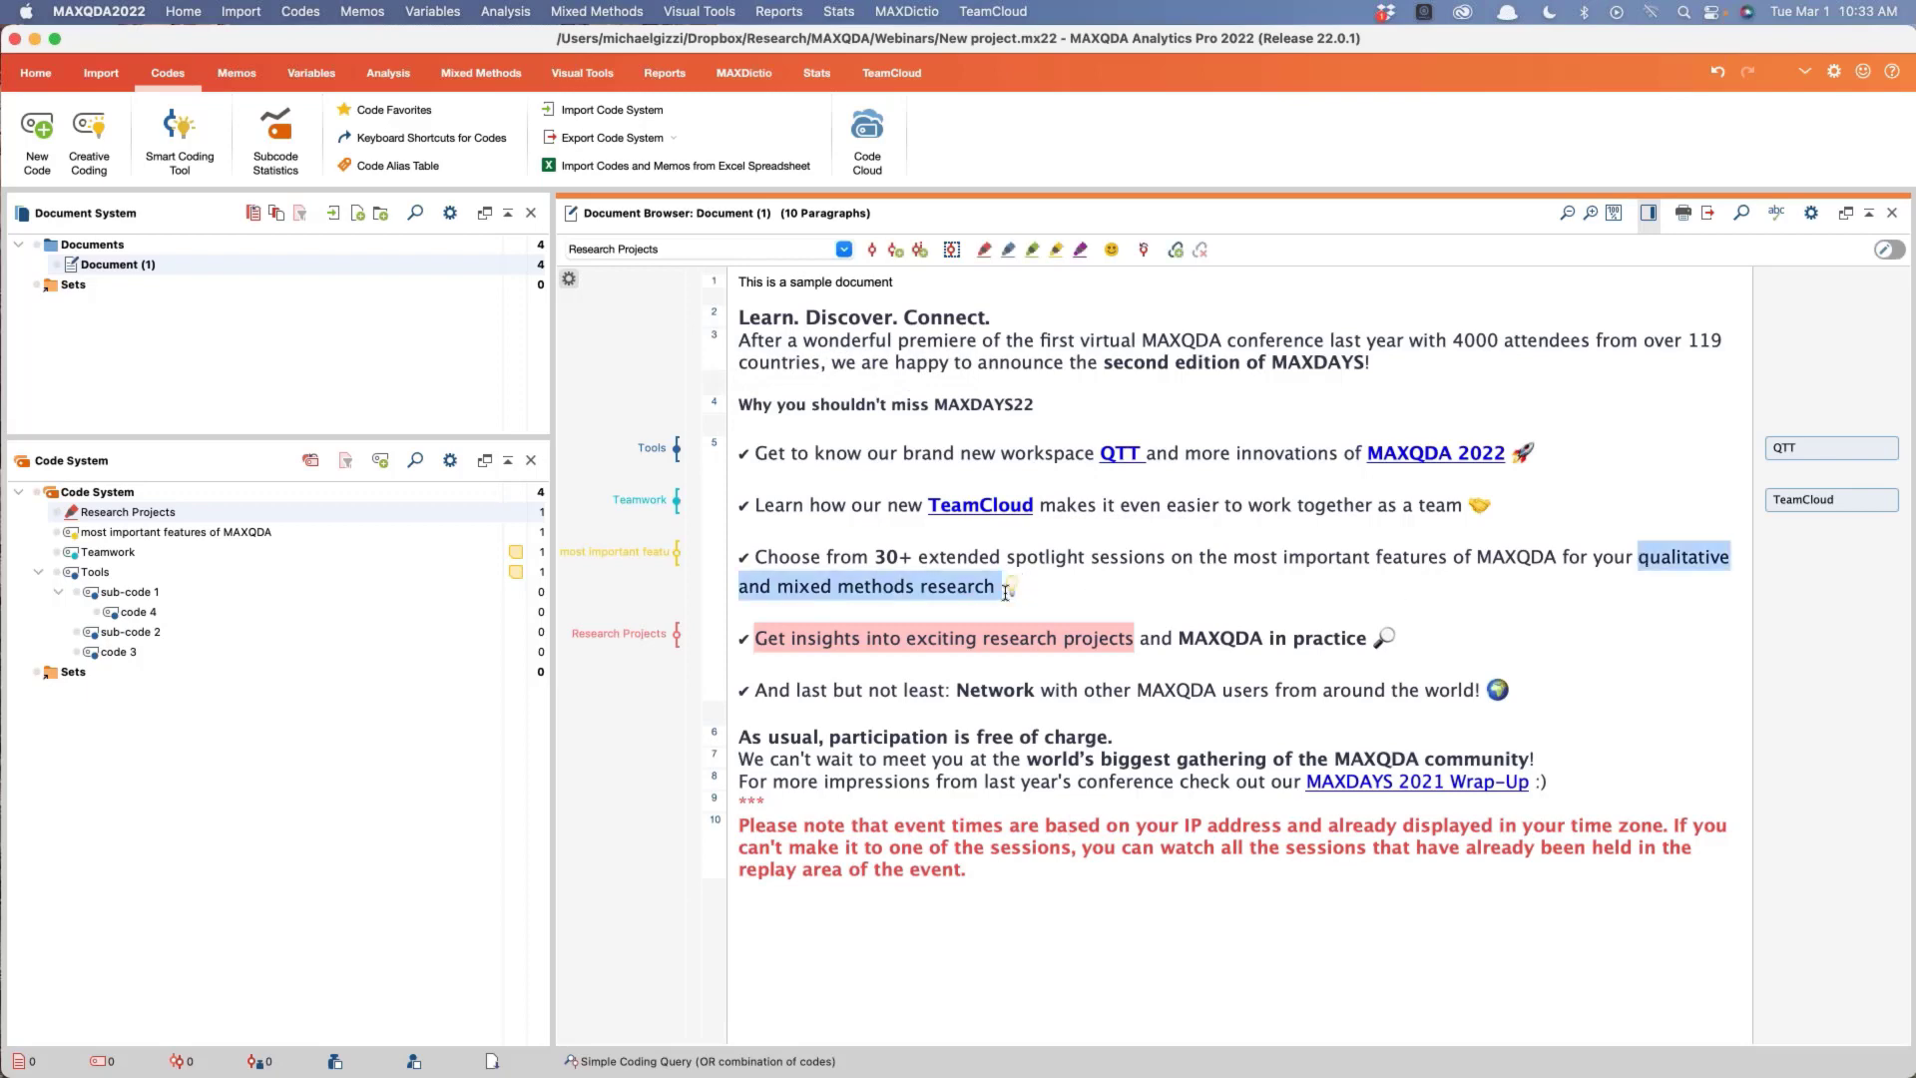
pyautogui.moveTo(903, 594); pyautogui.dragTo(143, 517)
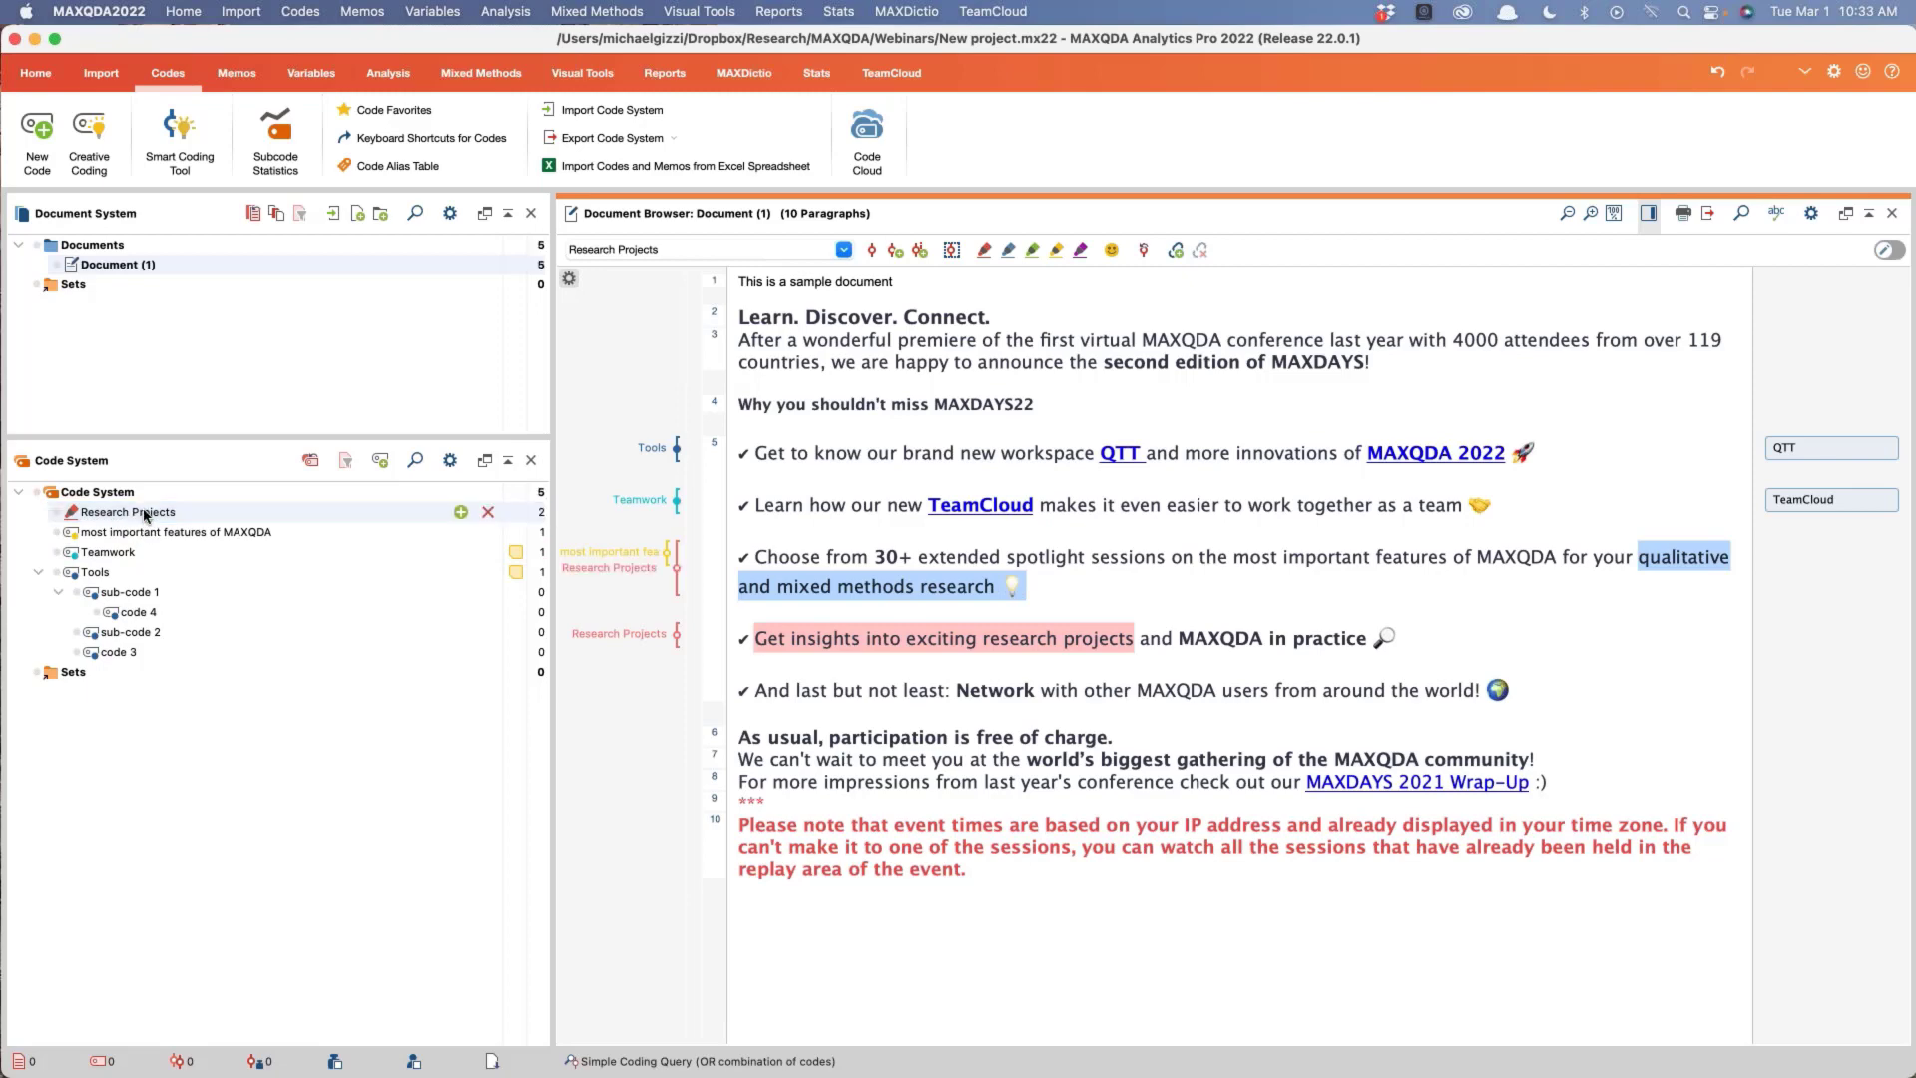
pyautogui.click(1068, 586)
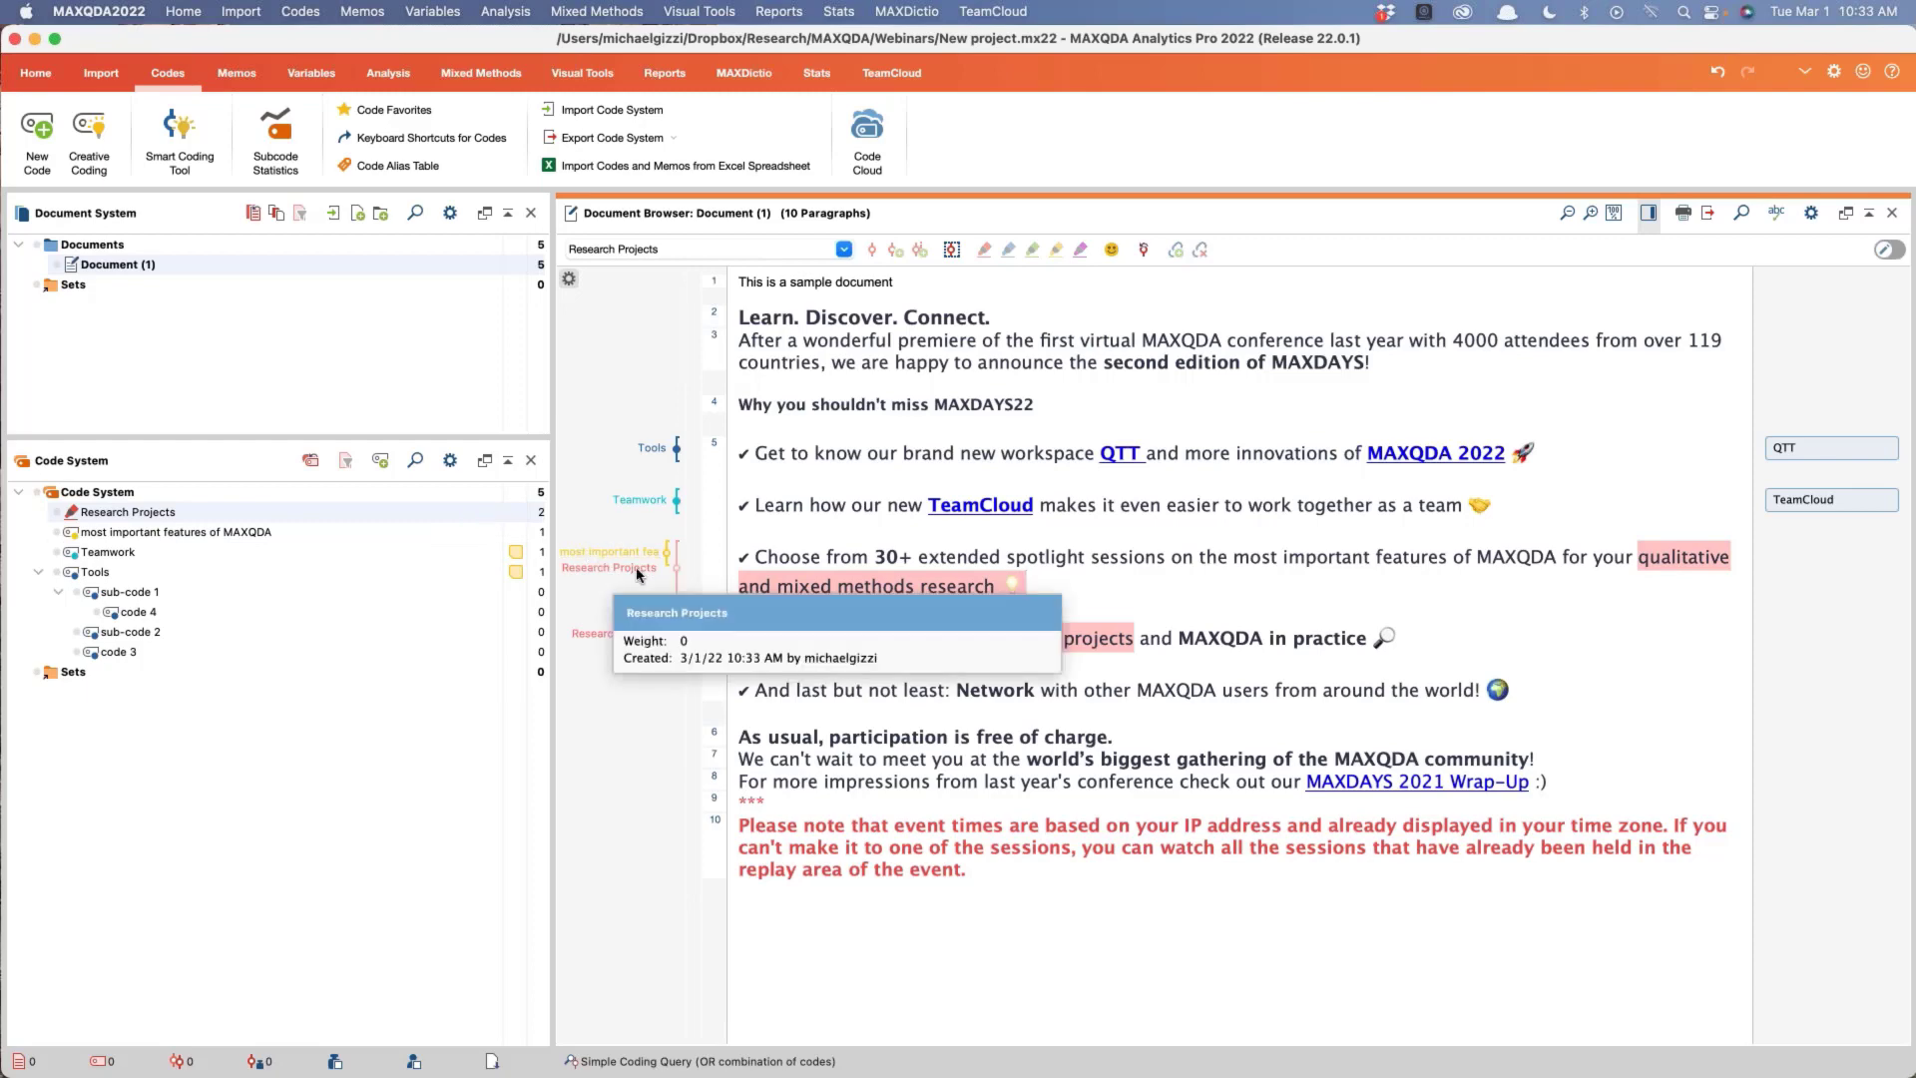
pyautogui.click(1032, 699)
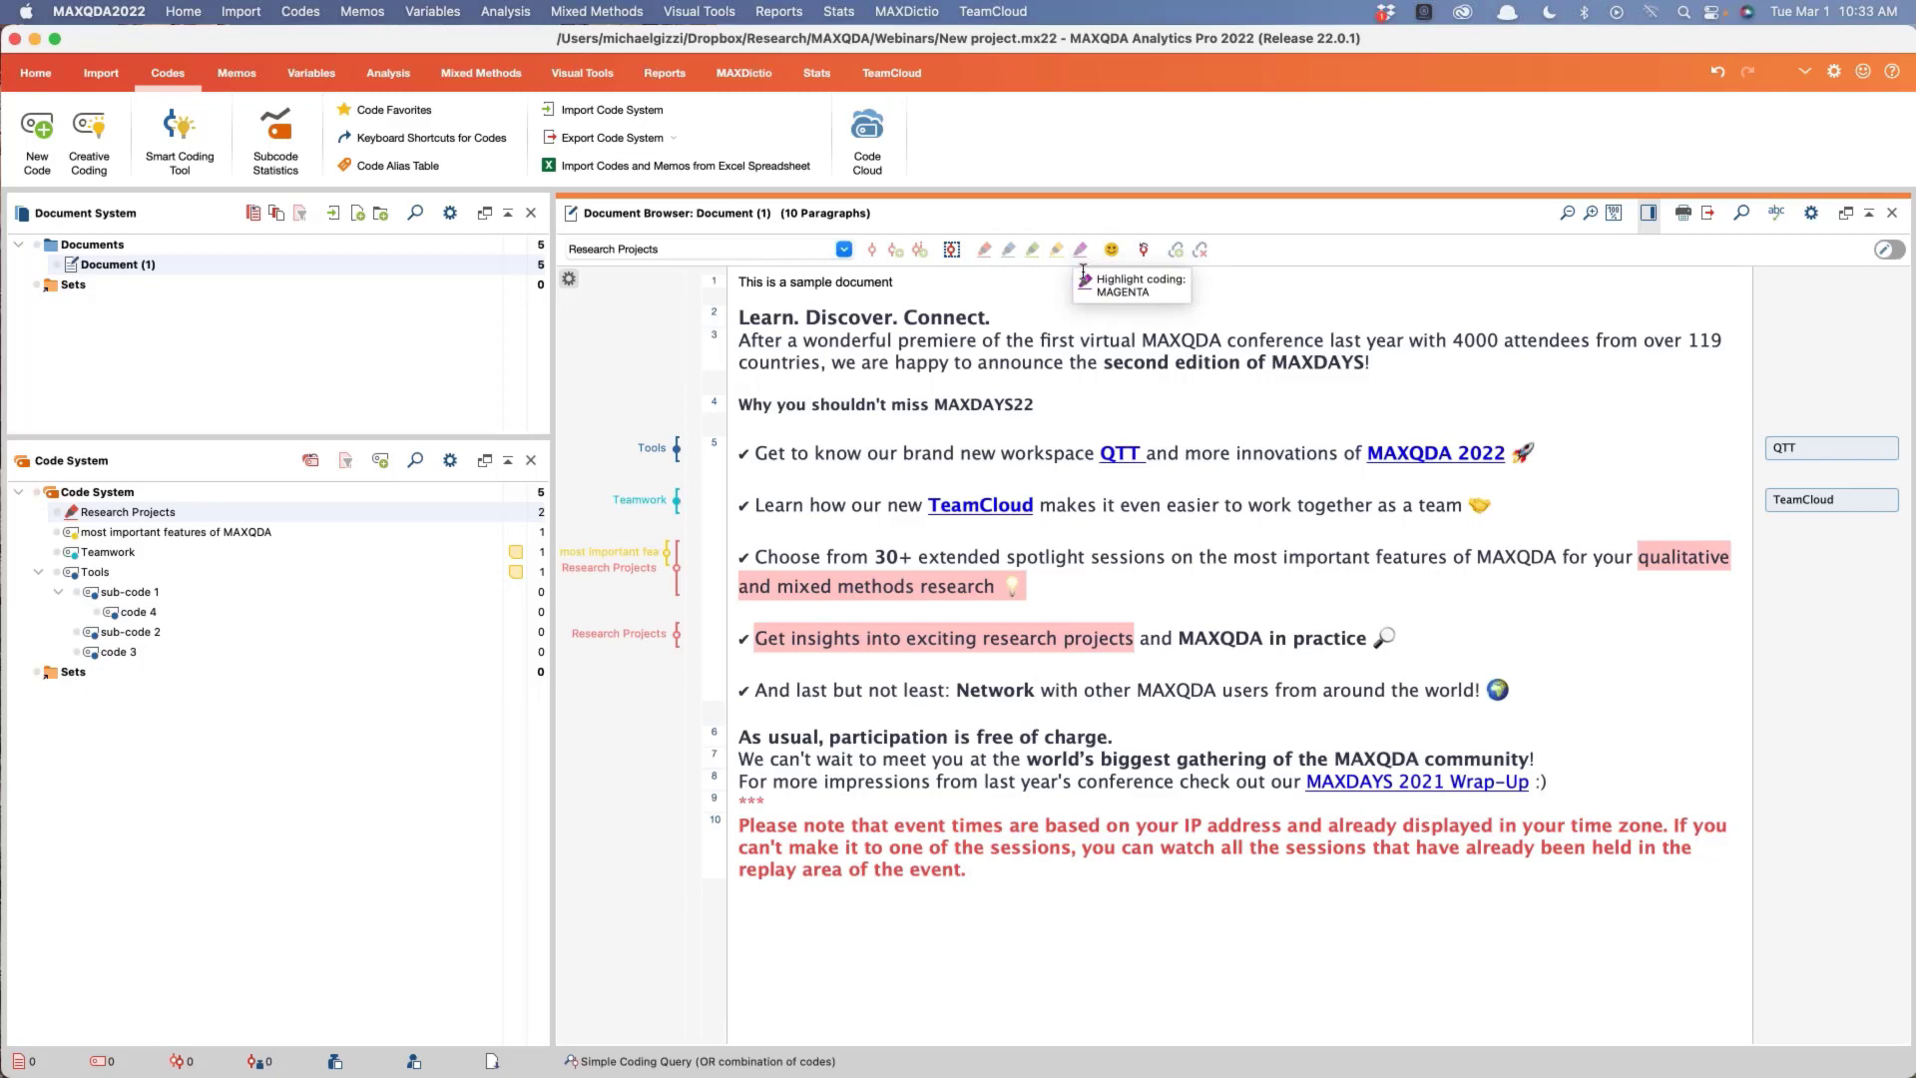
# Step: Select "Network with other MAXQDA users" in the last bullet for emoticoding and browse the smiley, people, animal, food and travel symbols
pyautogui.moveTo(956, 690); pyautogui.dragTo(1264, 696)
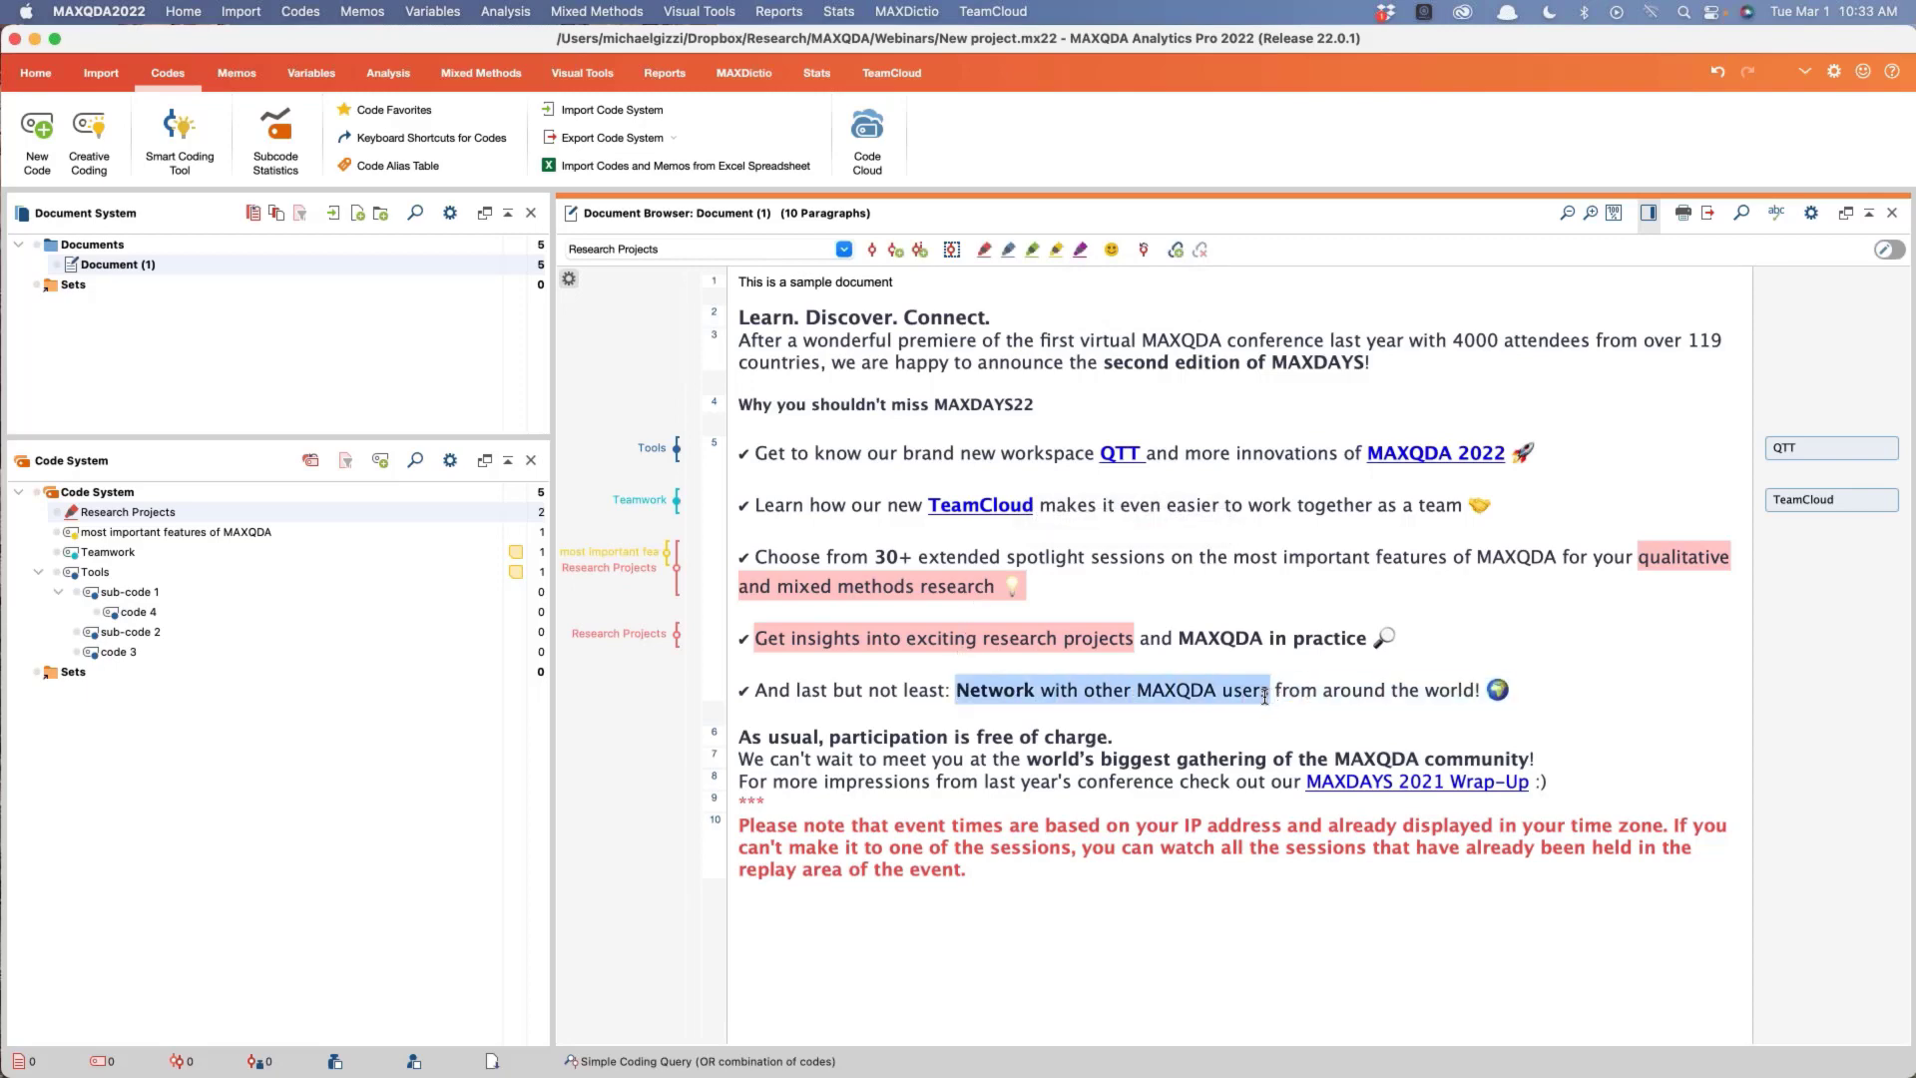
pyautogui.click(1112, 250)
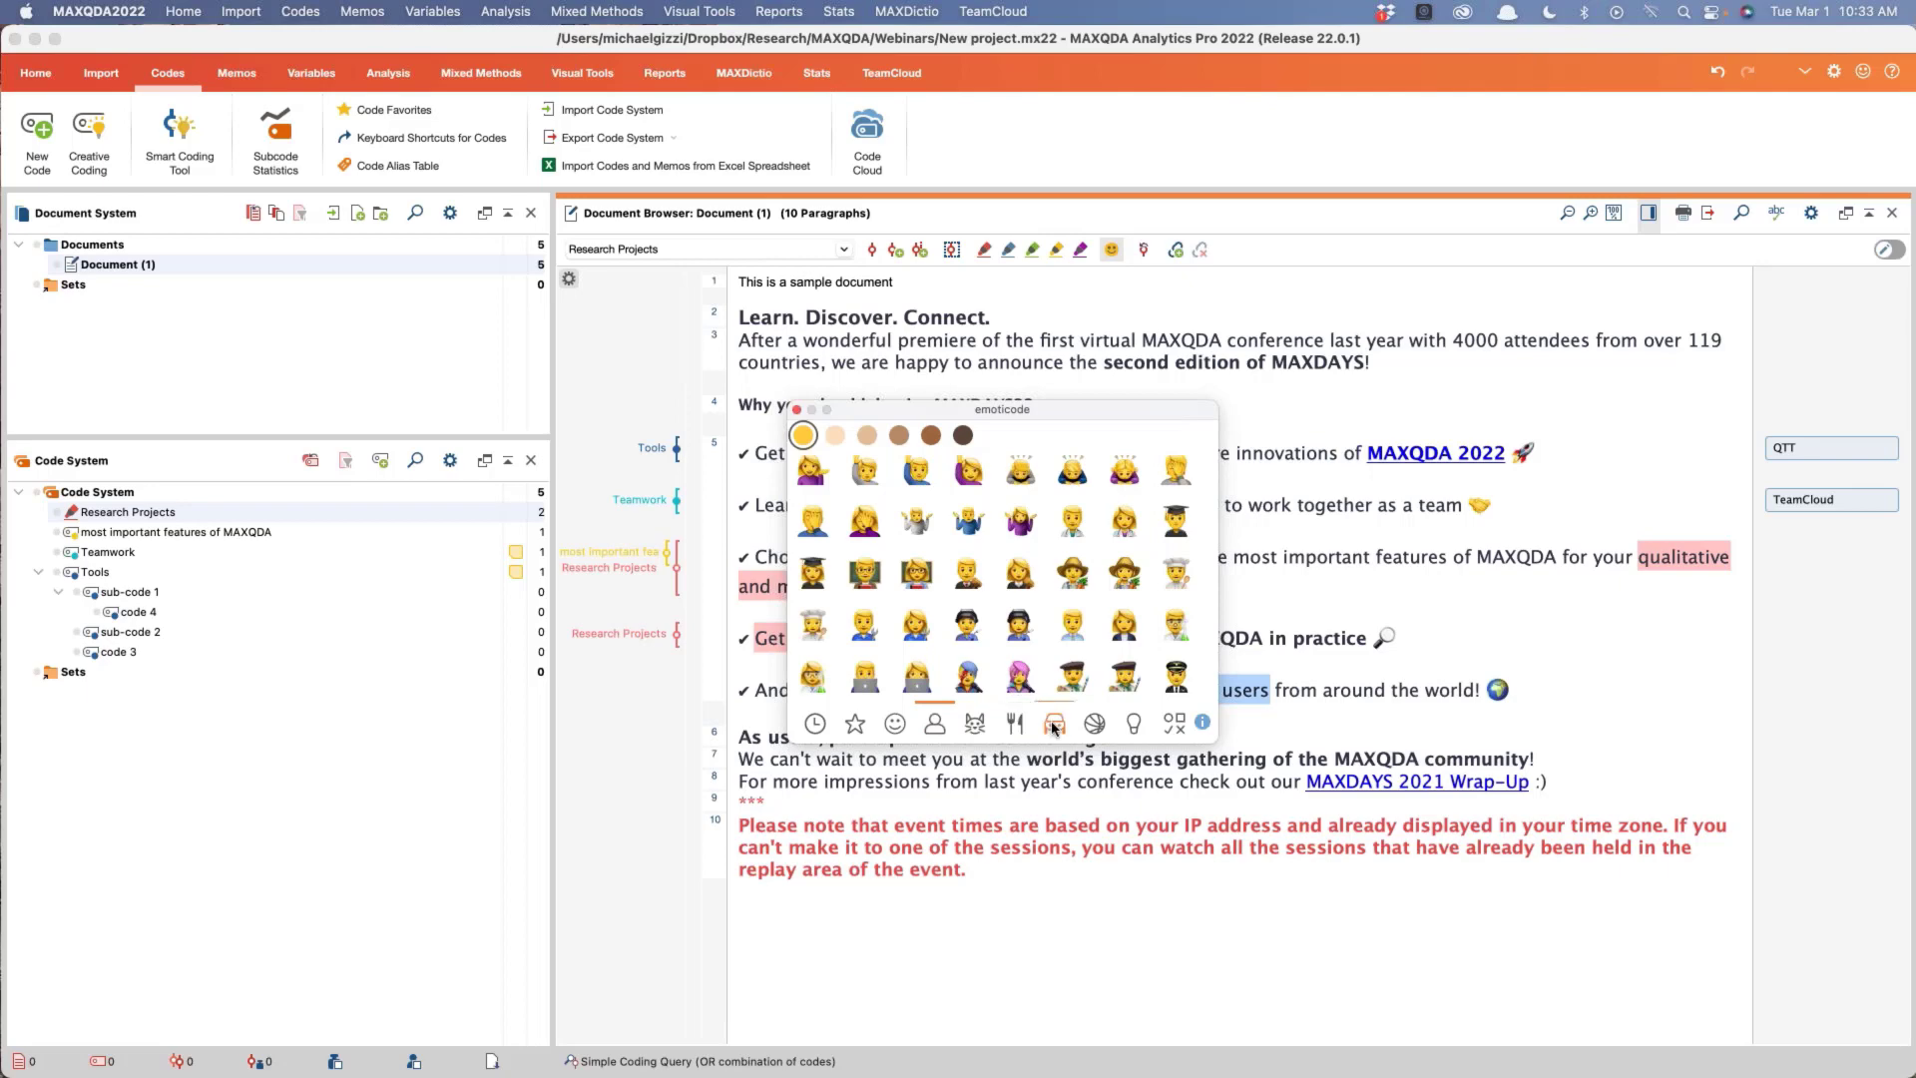
pyautogui.click(854, 730)
pyautogui.click(899, 725)
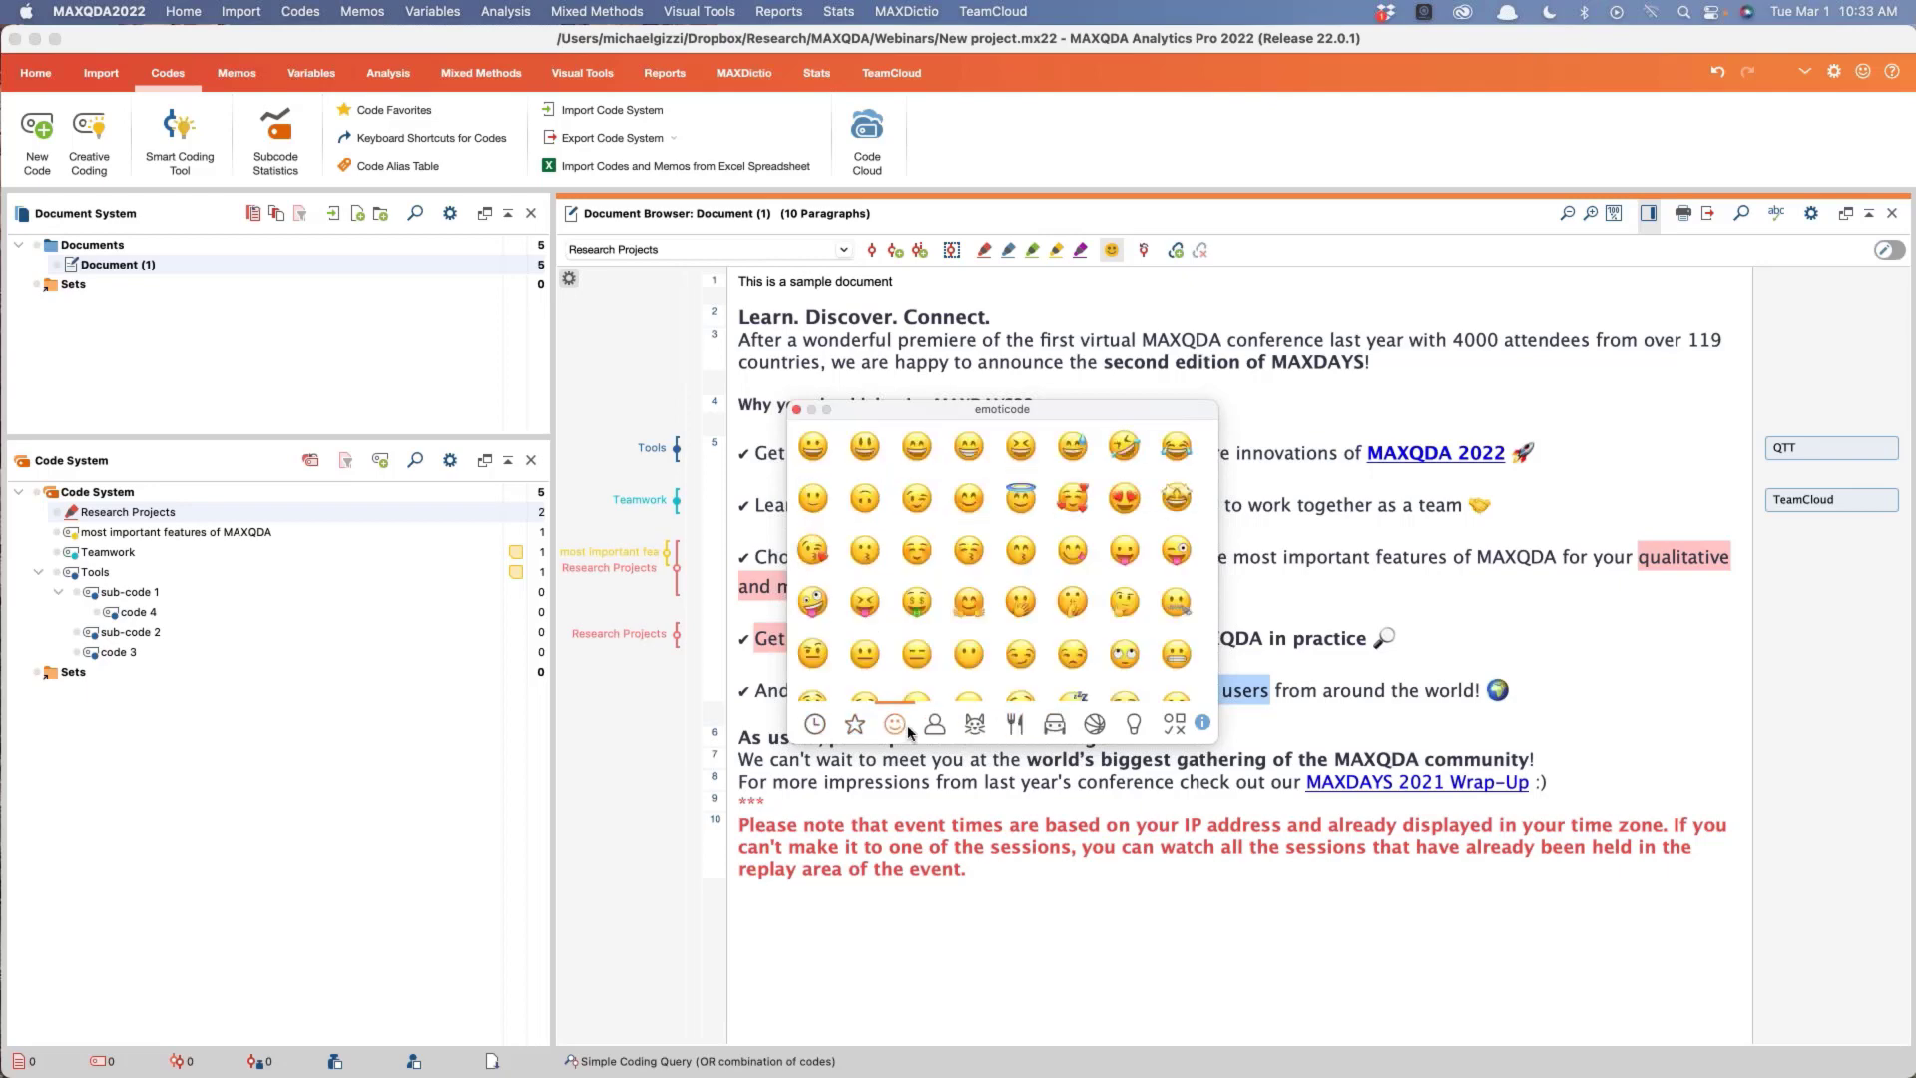
pyautogui.click(937, 726)
pyautogui.scroll(-10, 1002, 593)
pyautogui.scroll(-10, 1004, 596)
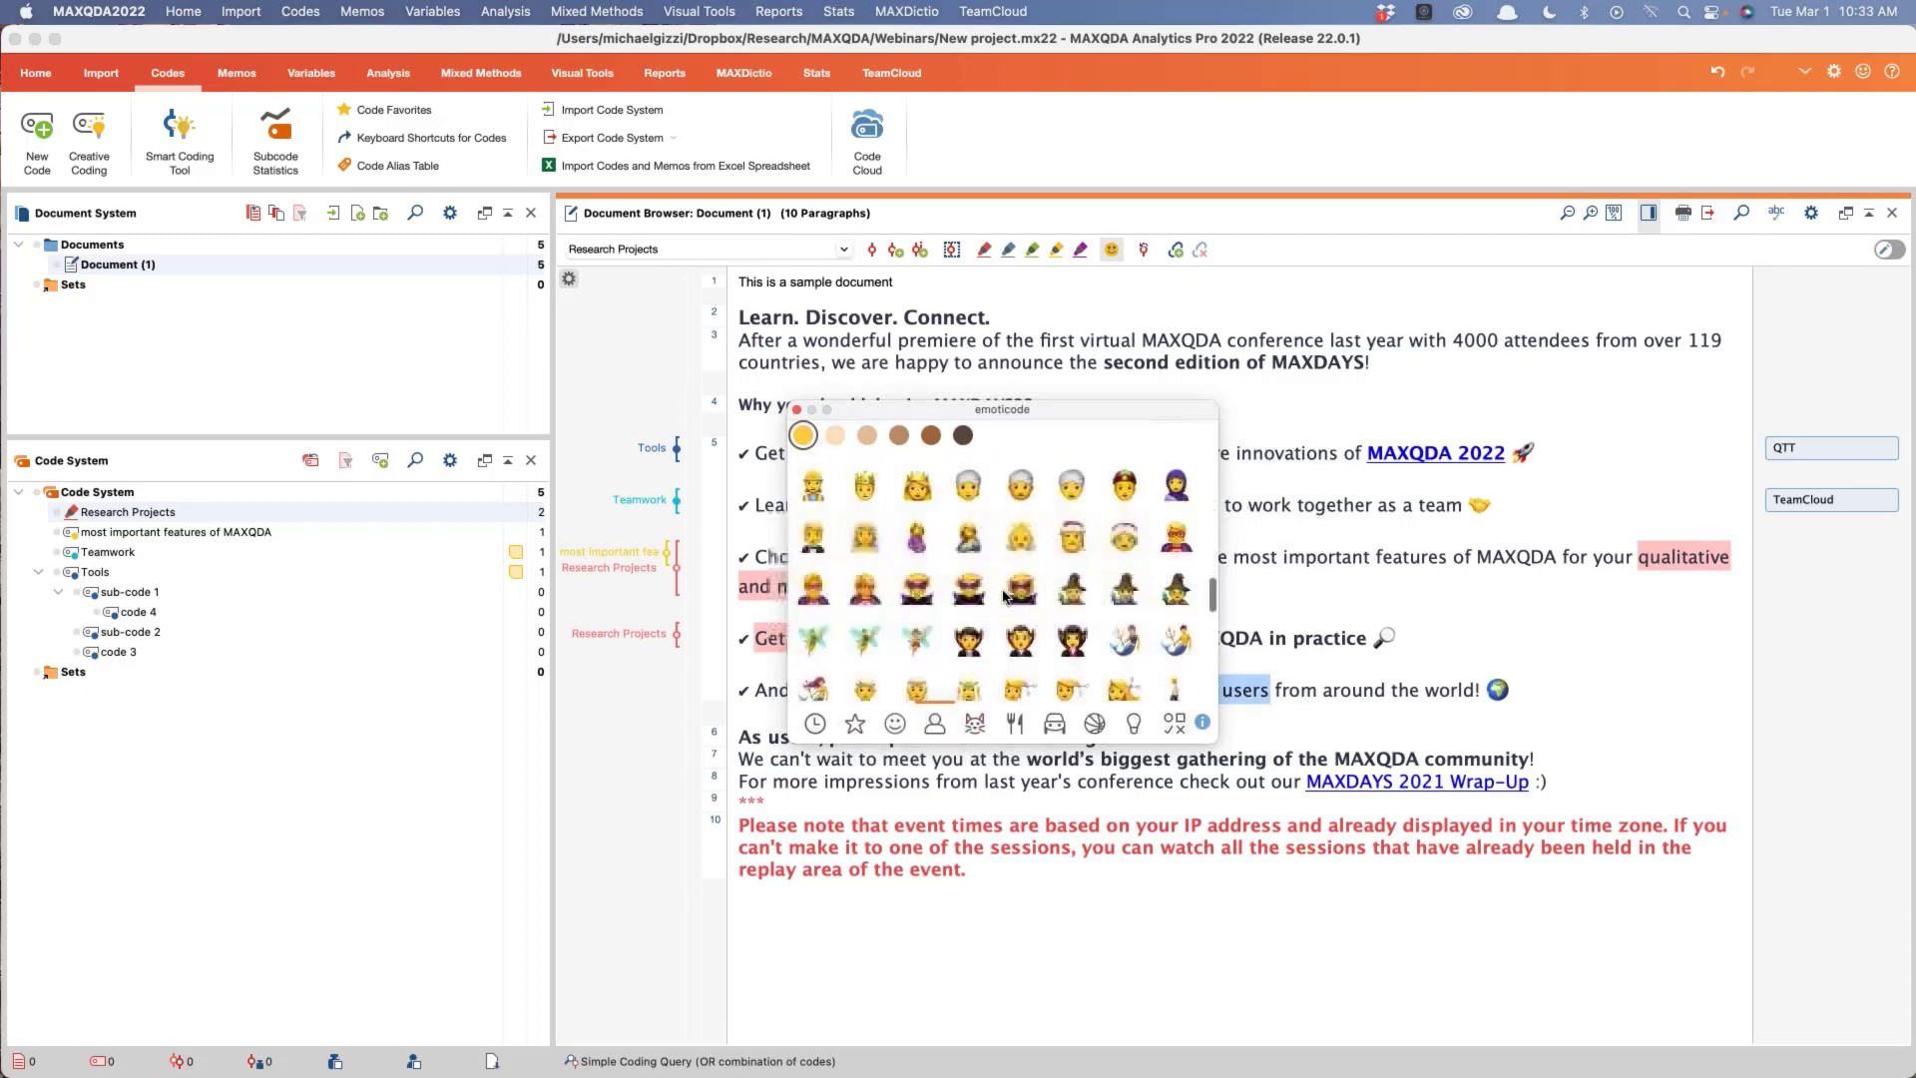
pyautogui.click(973, 725)
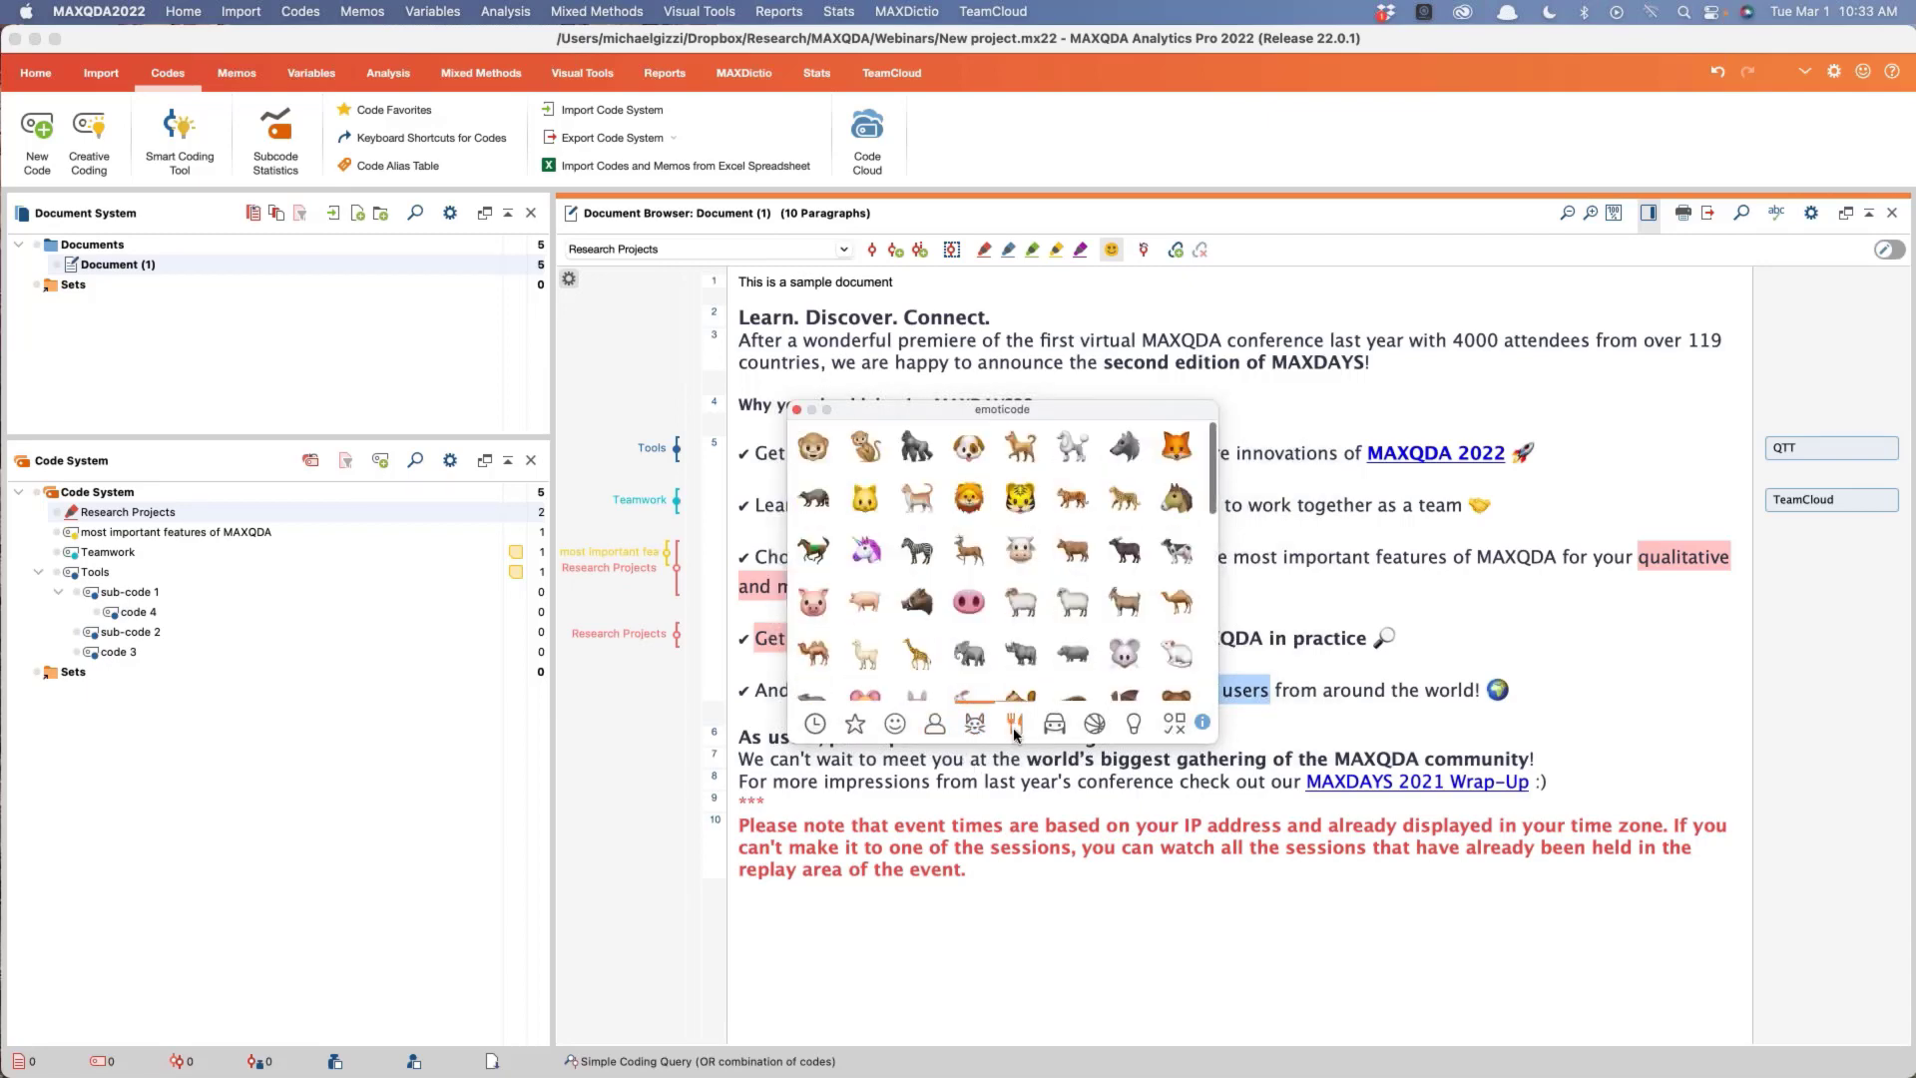
pyautogui.click(1015, 725)
pyautogui.click(1053, 728)
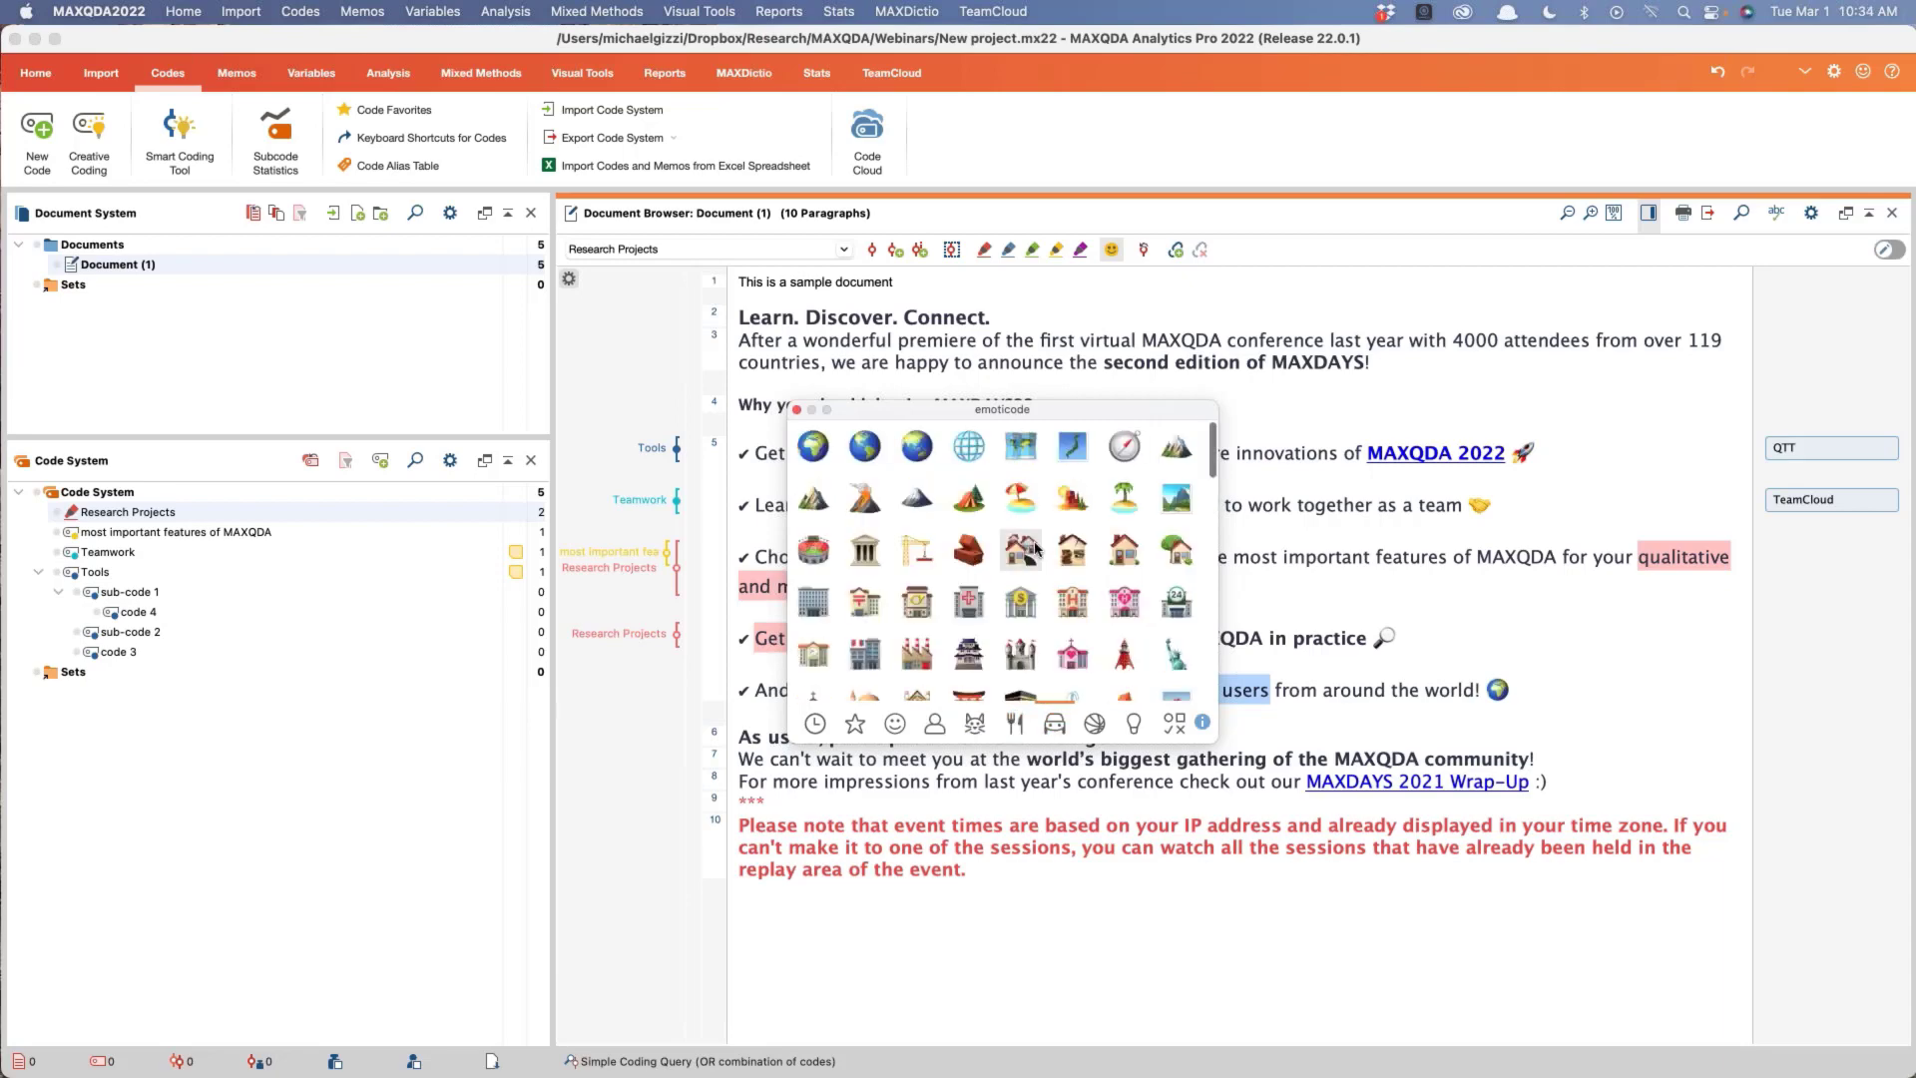
pyautogui.scroll(-5, 1035, 548)
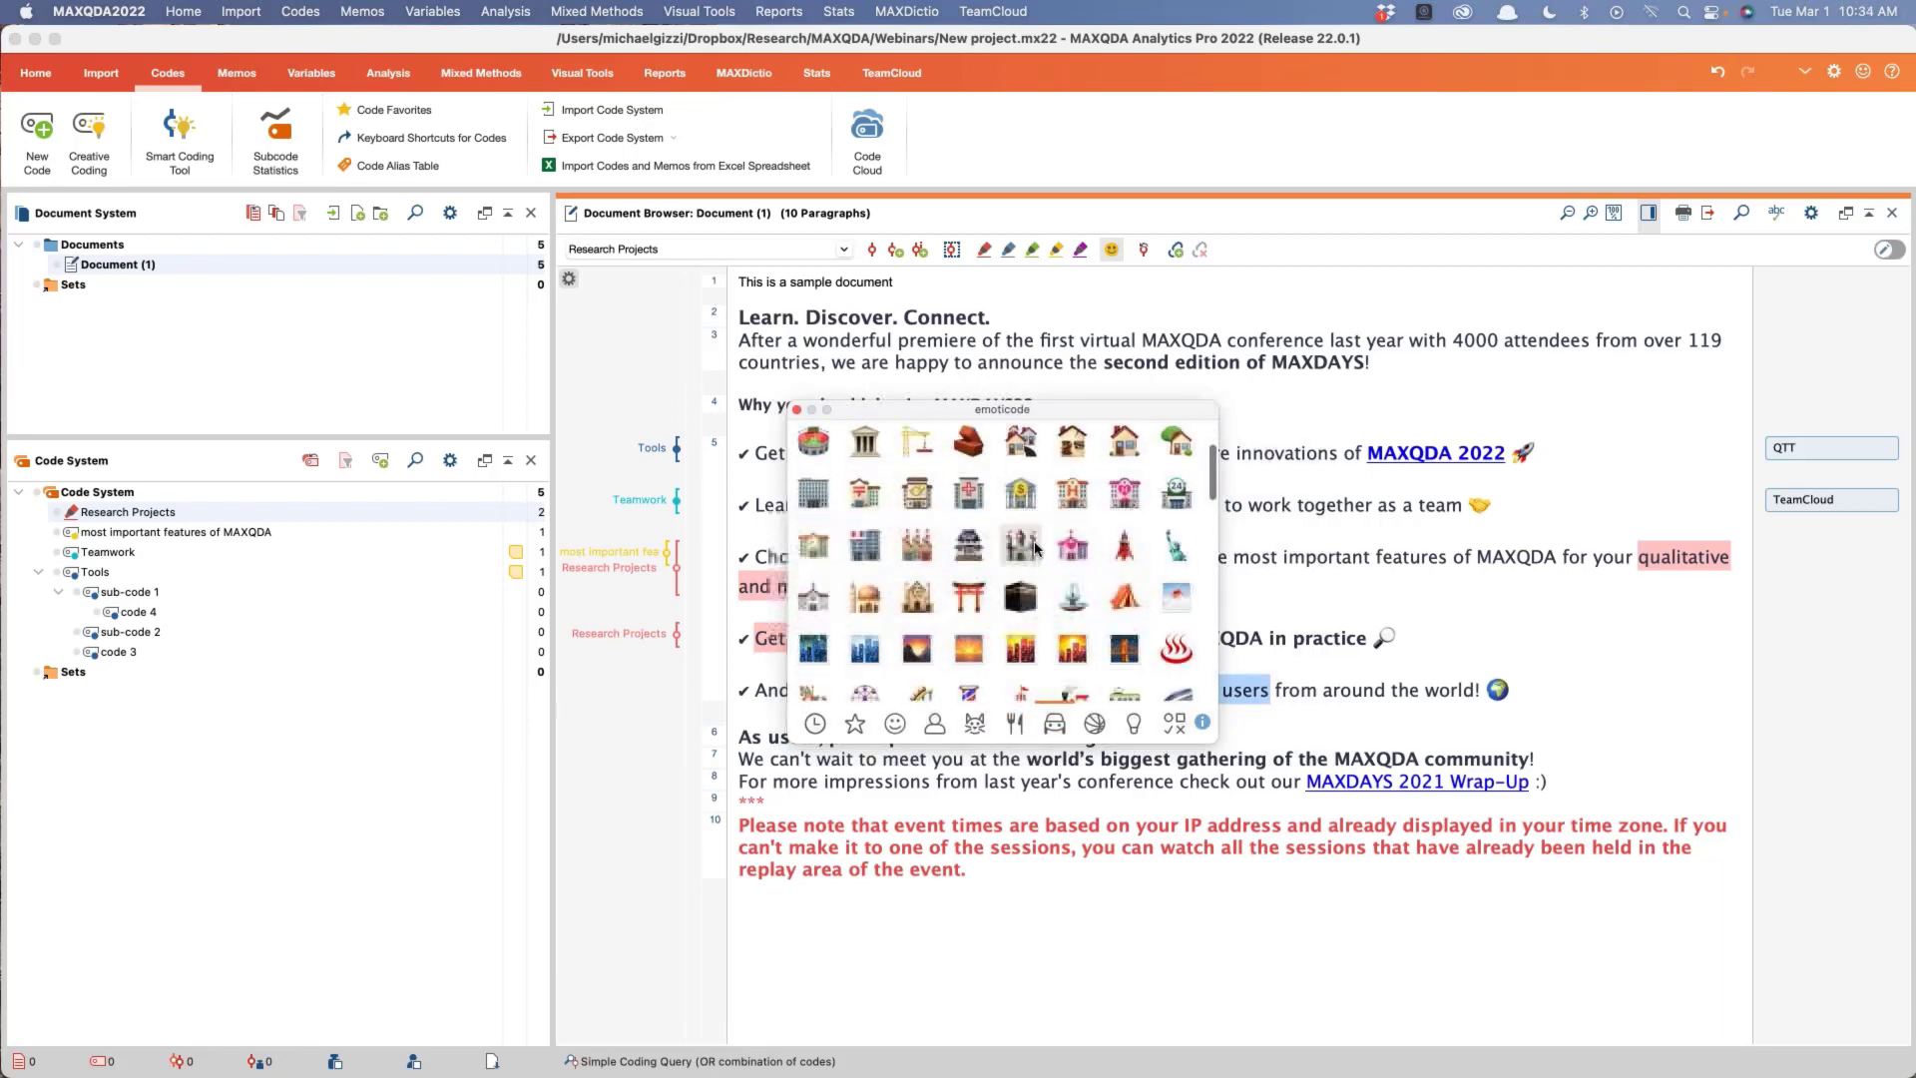
pyautogui.scroll(-3, 1035, 548)
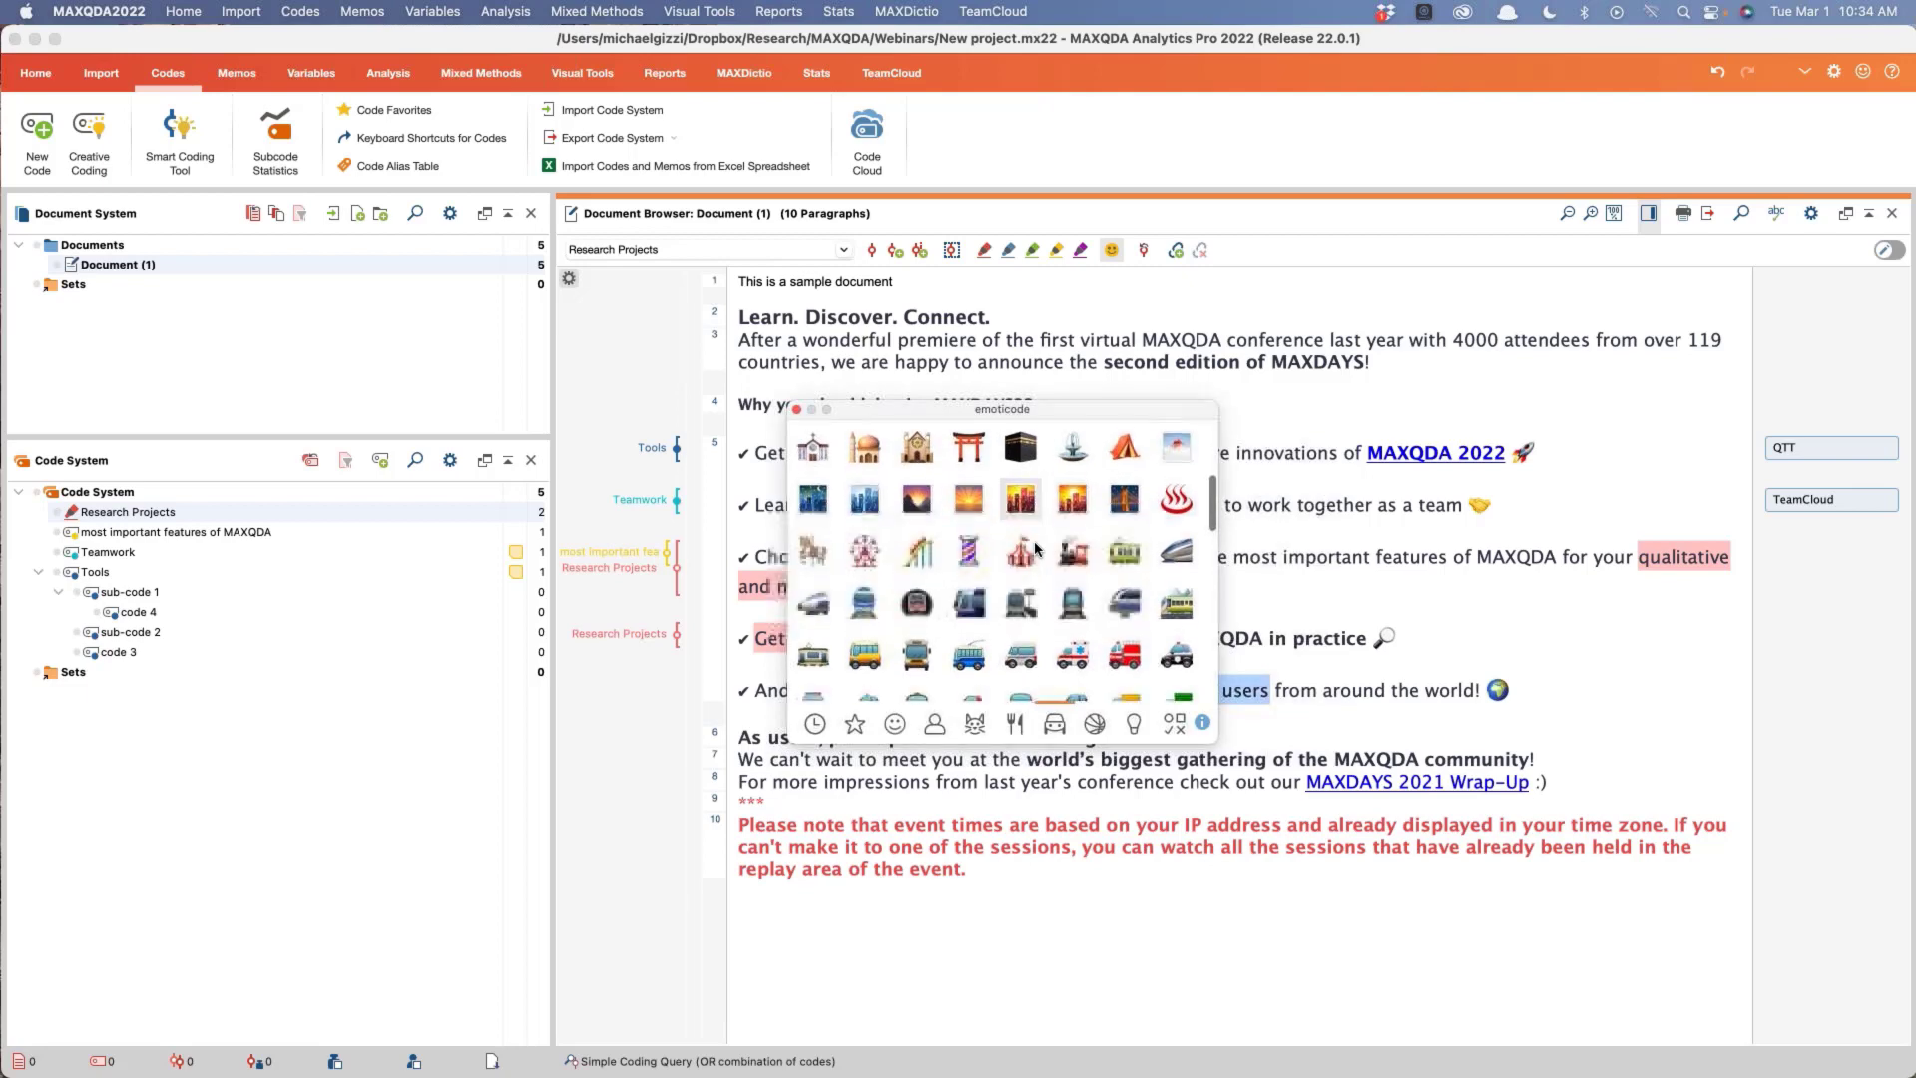
pyautogui.scroll(-8, 1035, 548)
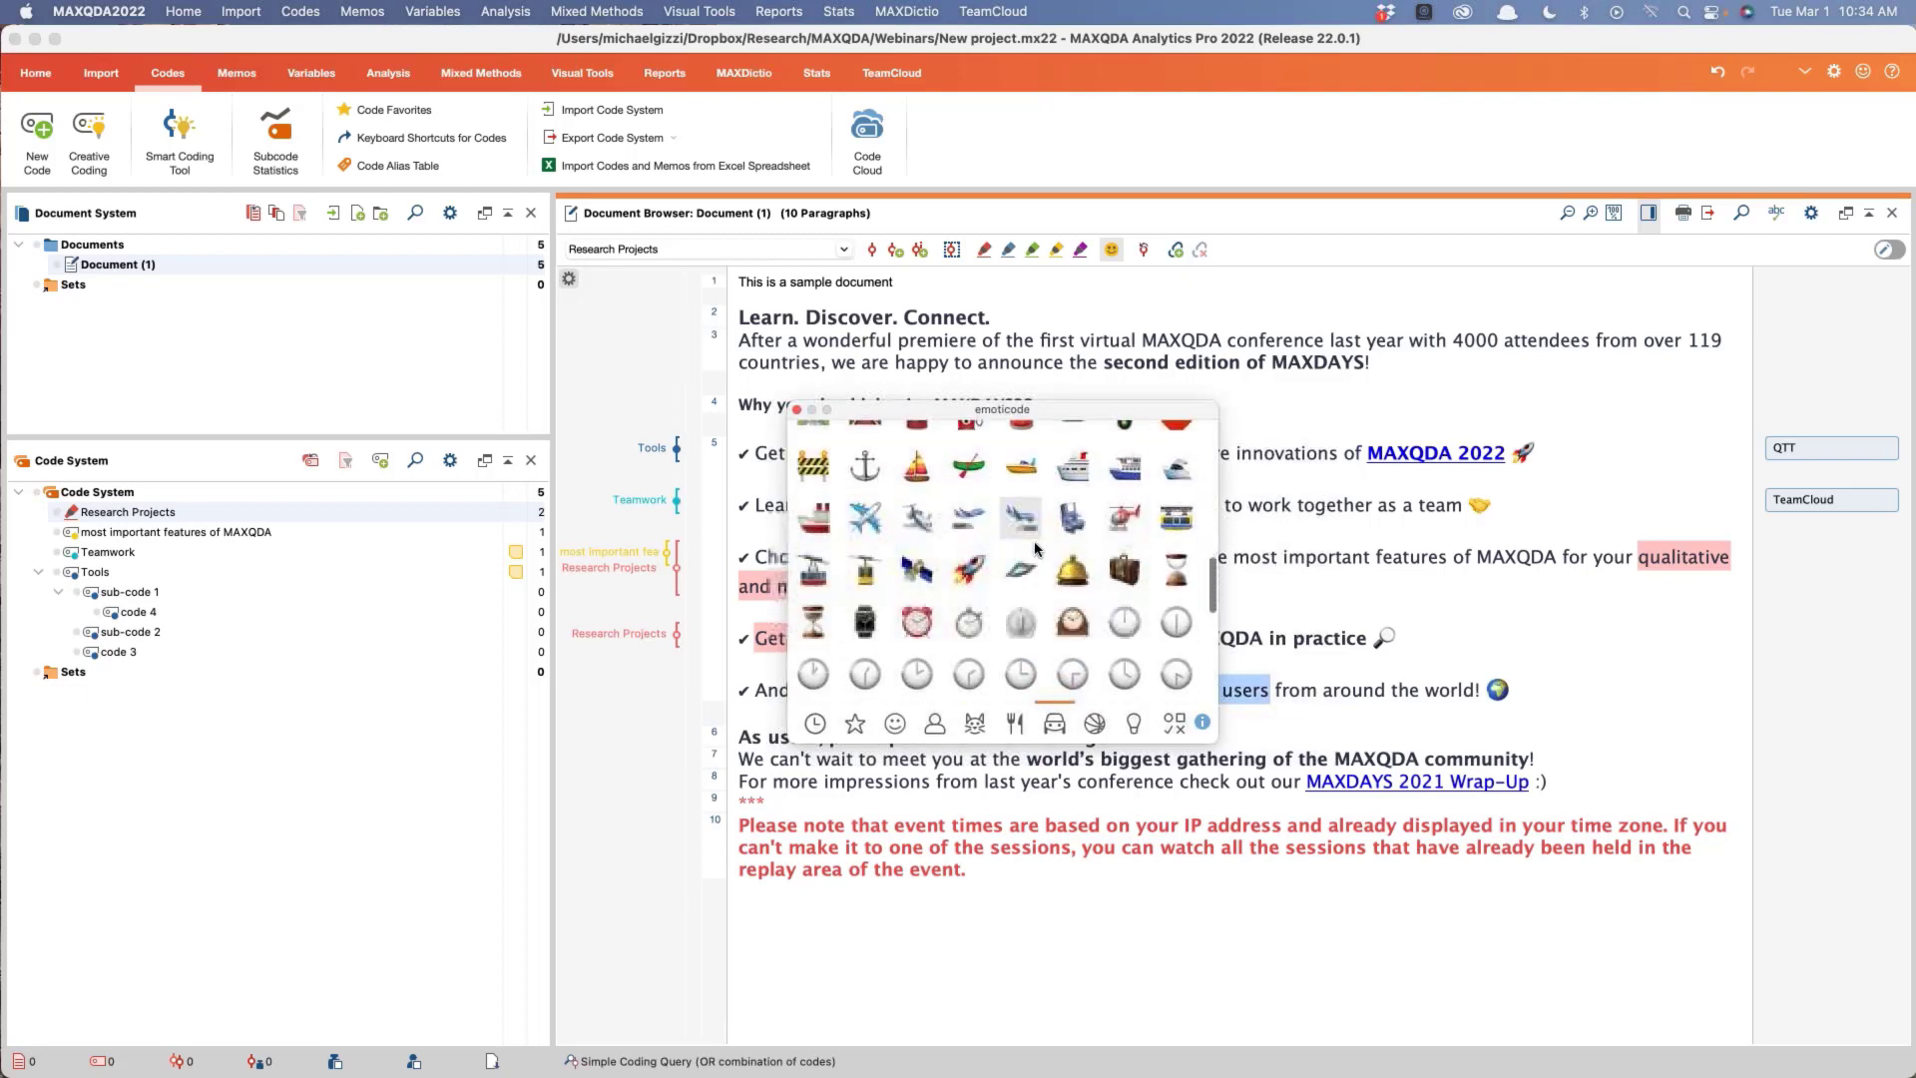
pyautogui.scroll(-3, 1038, 559)
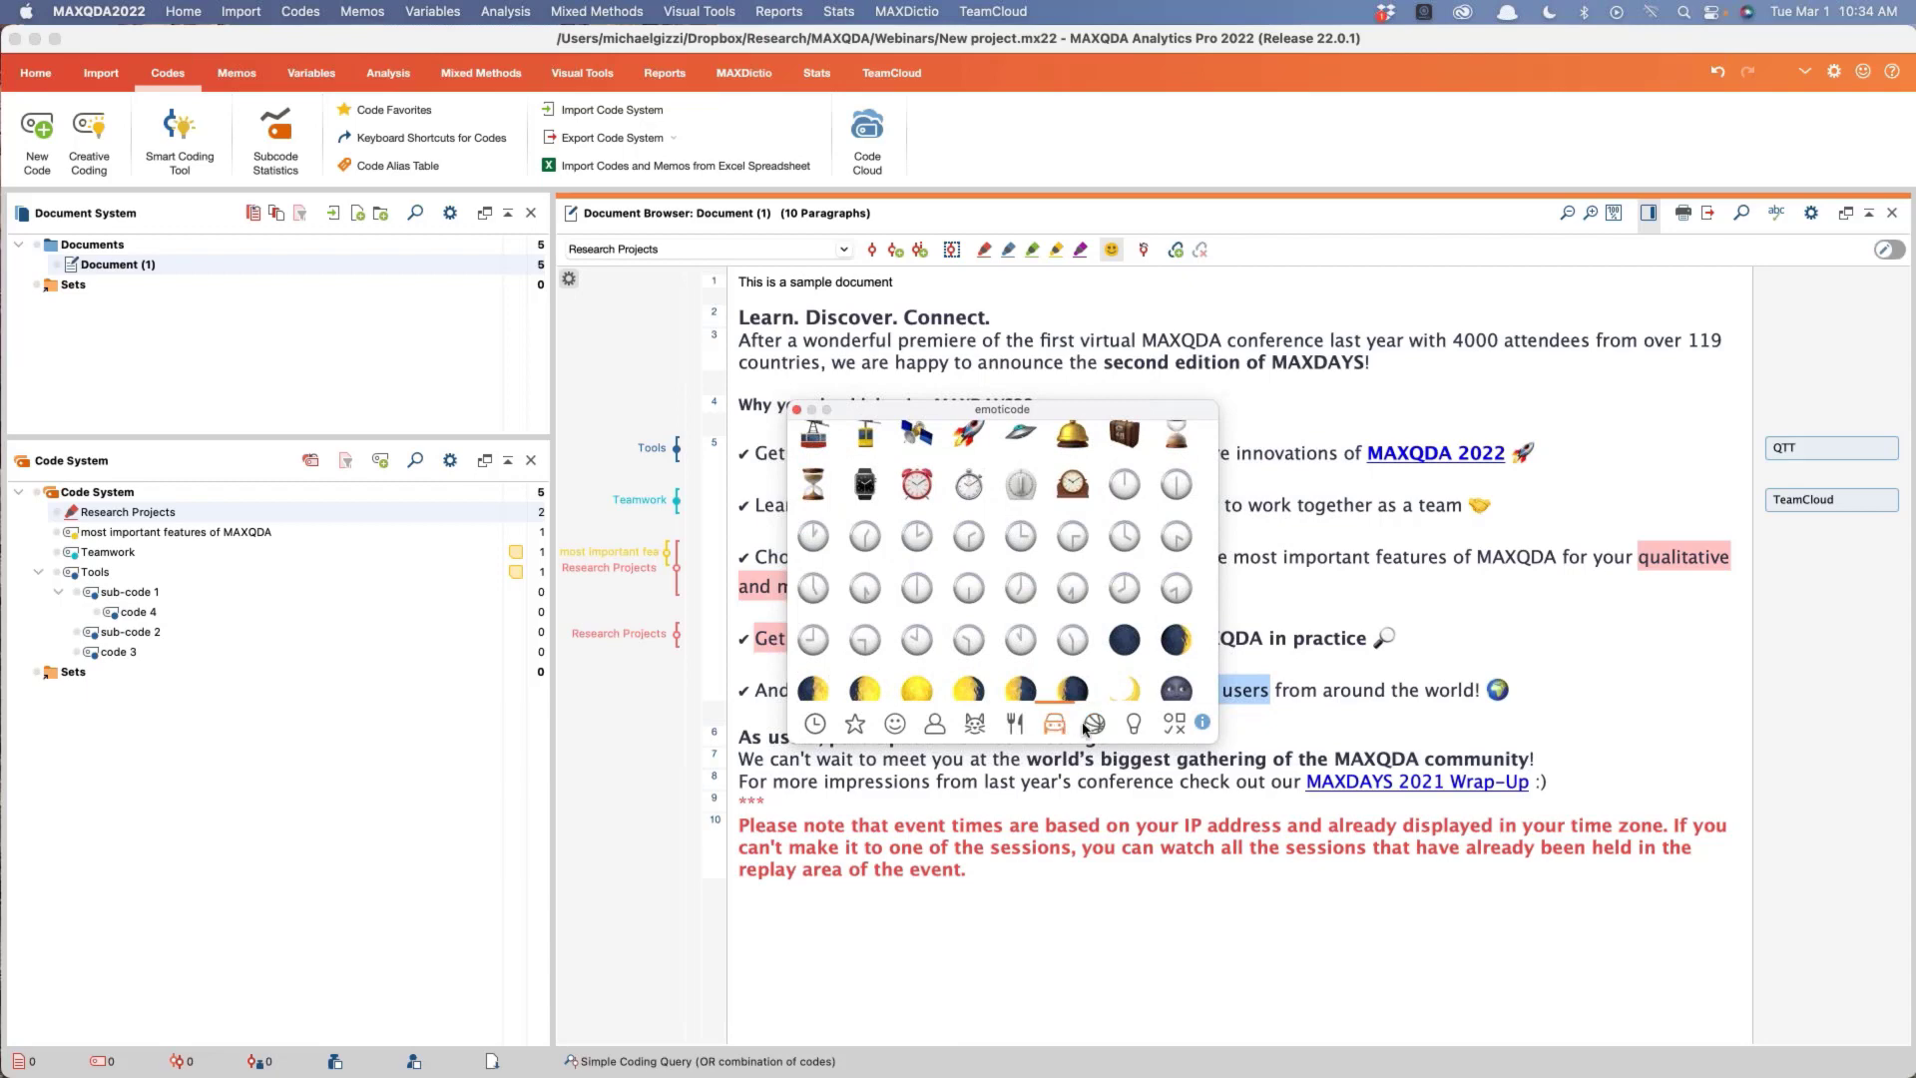
# Step: Emoticode "Network with other MAXQDA users" with the desktop computer symbol from the objects category and close the emoticode window
pyautogui.click(1133, 726)
pyautogui.scroll(-5, 1015, 547)
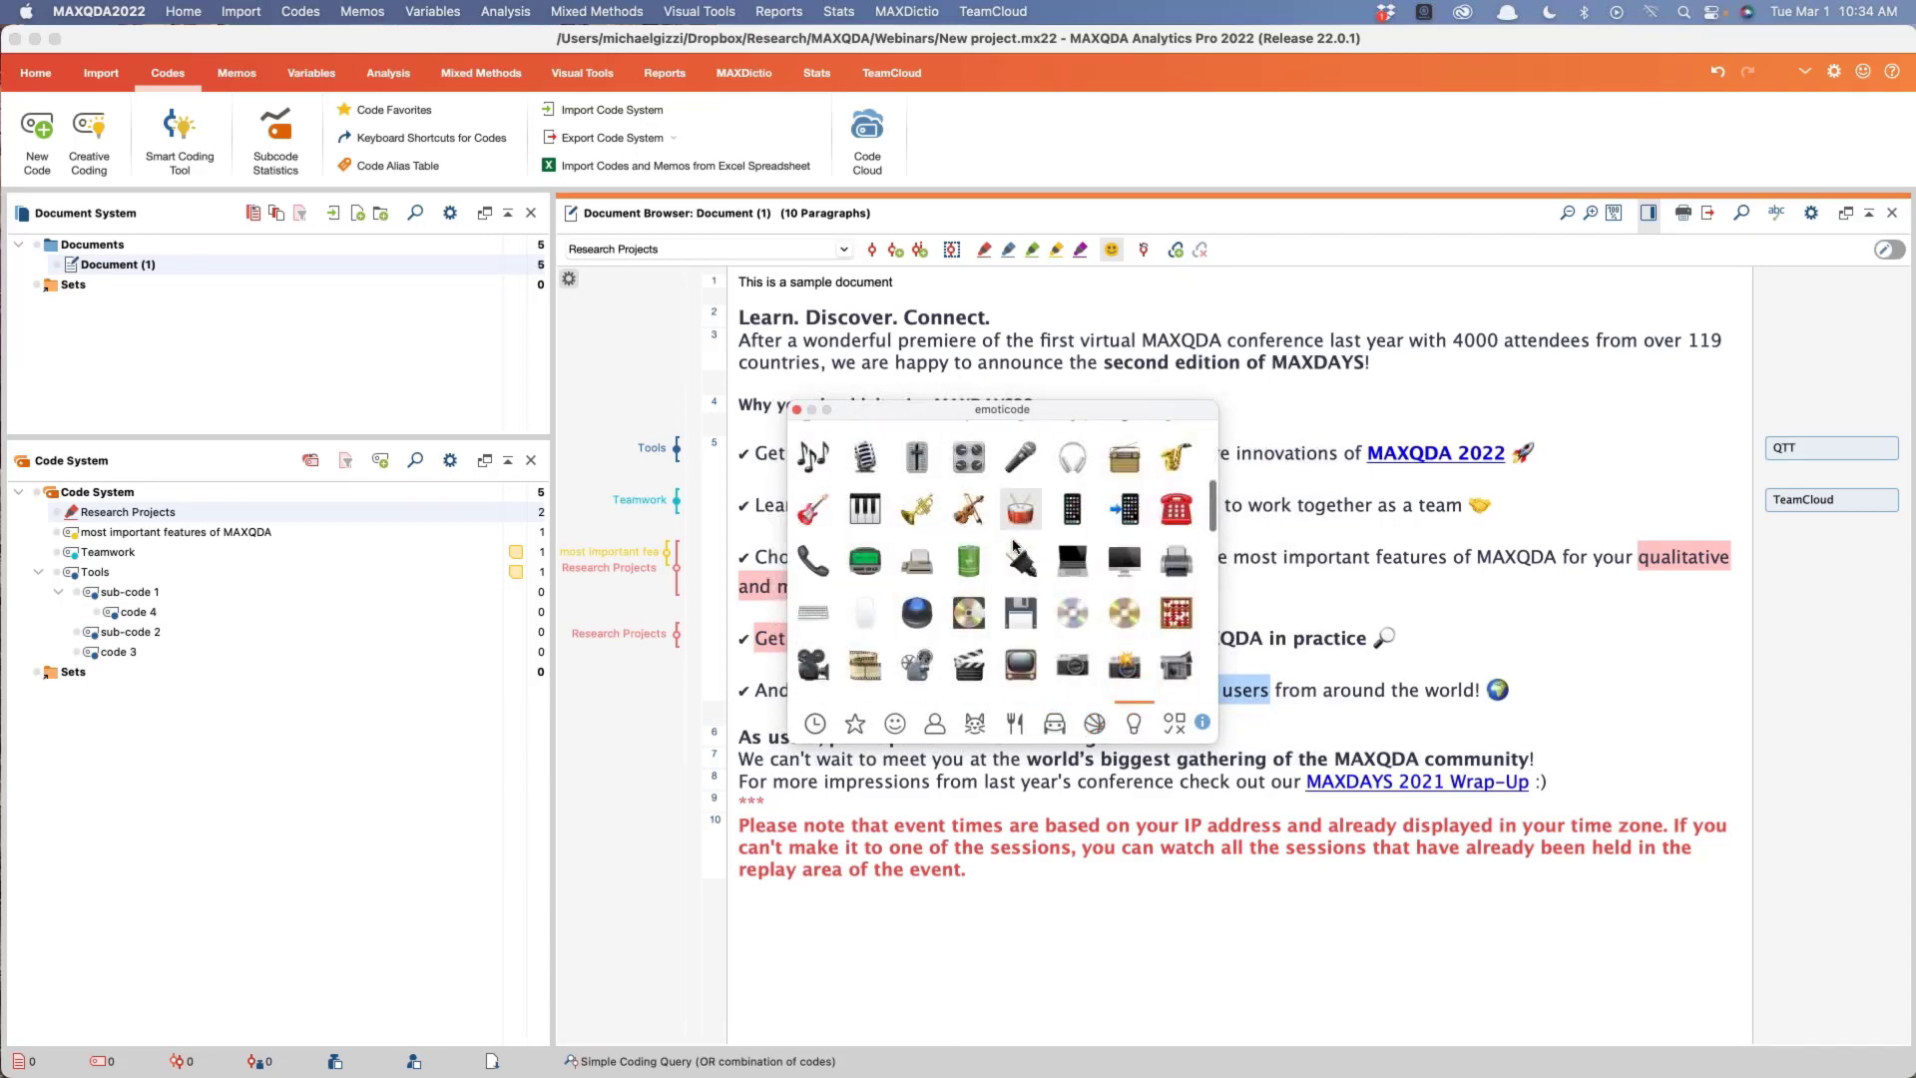
pyautogui.scroll(-2, 1015, 547)
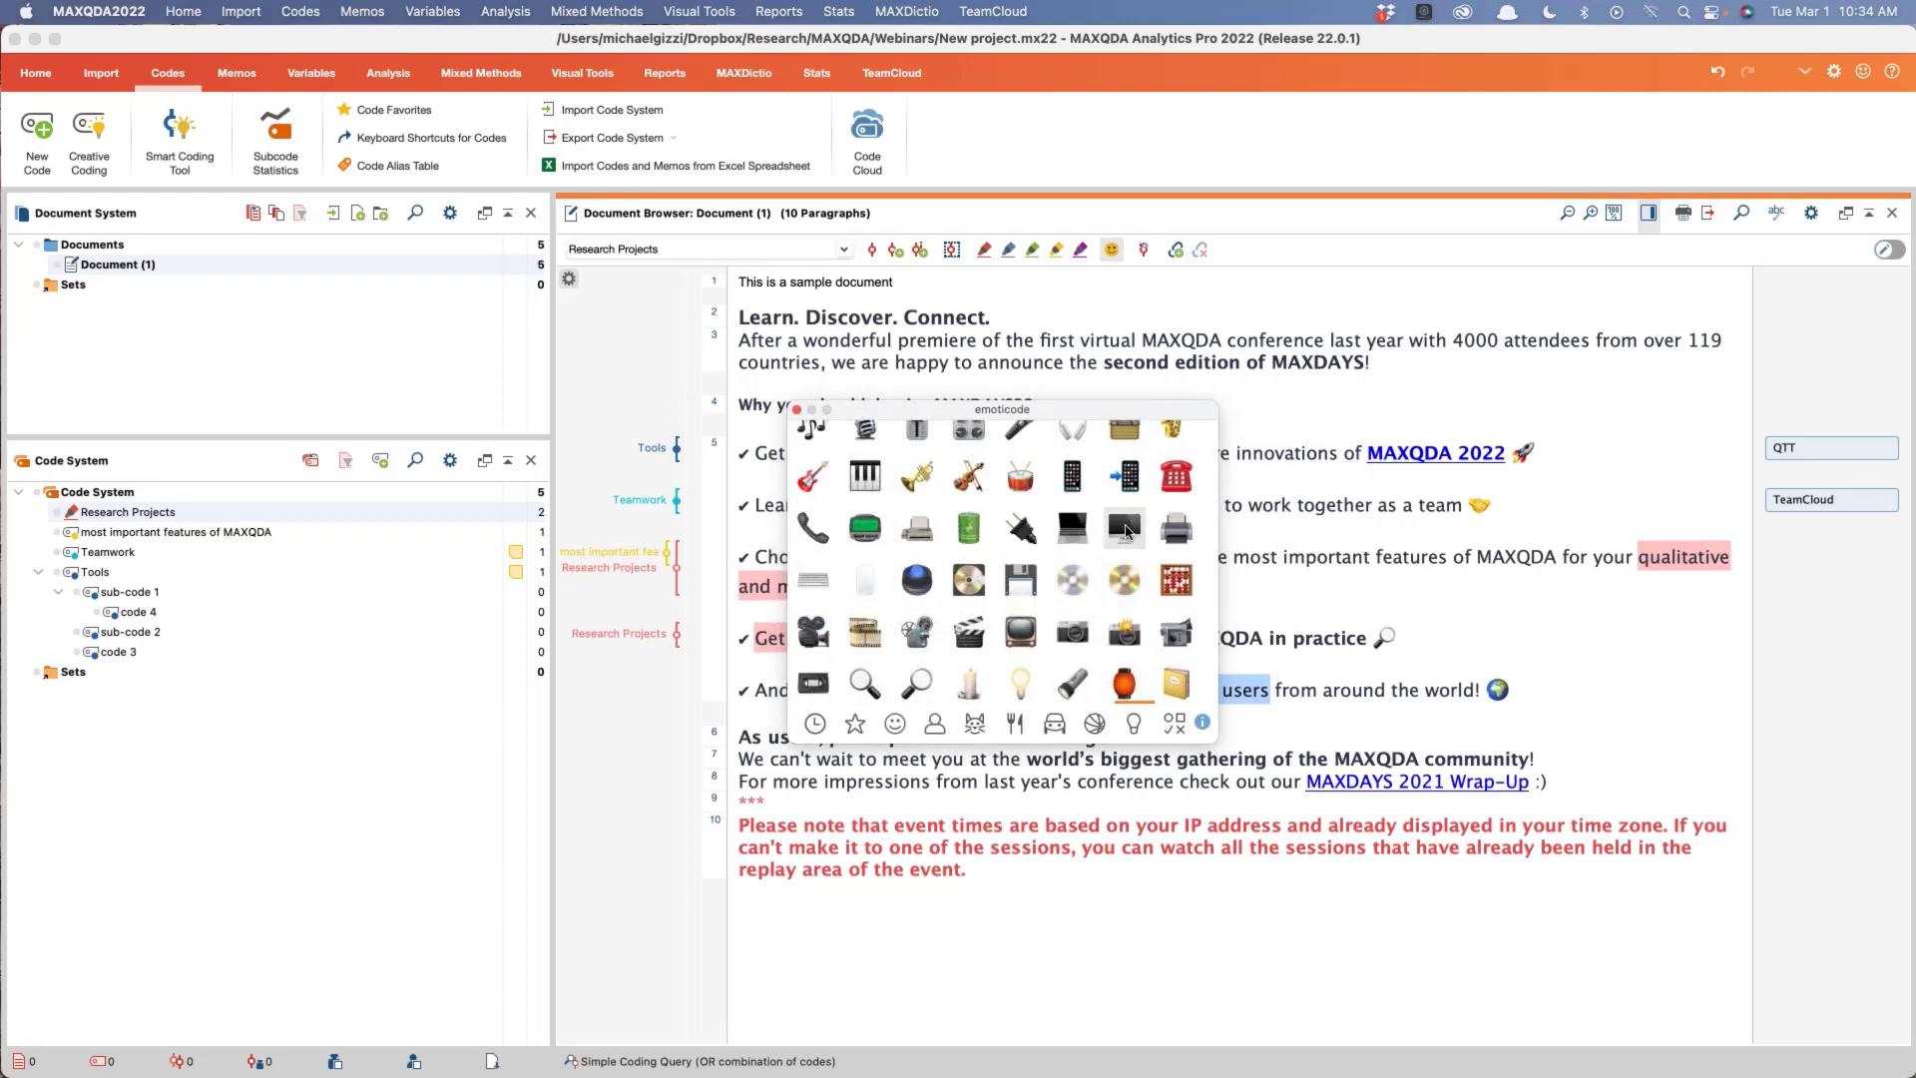
pyautogui.click(1126, 531)
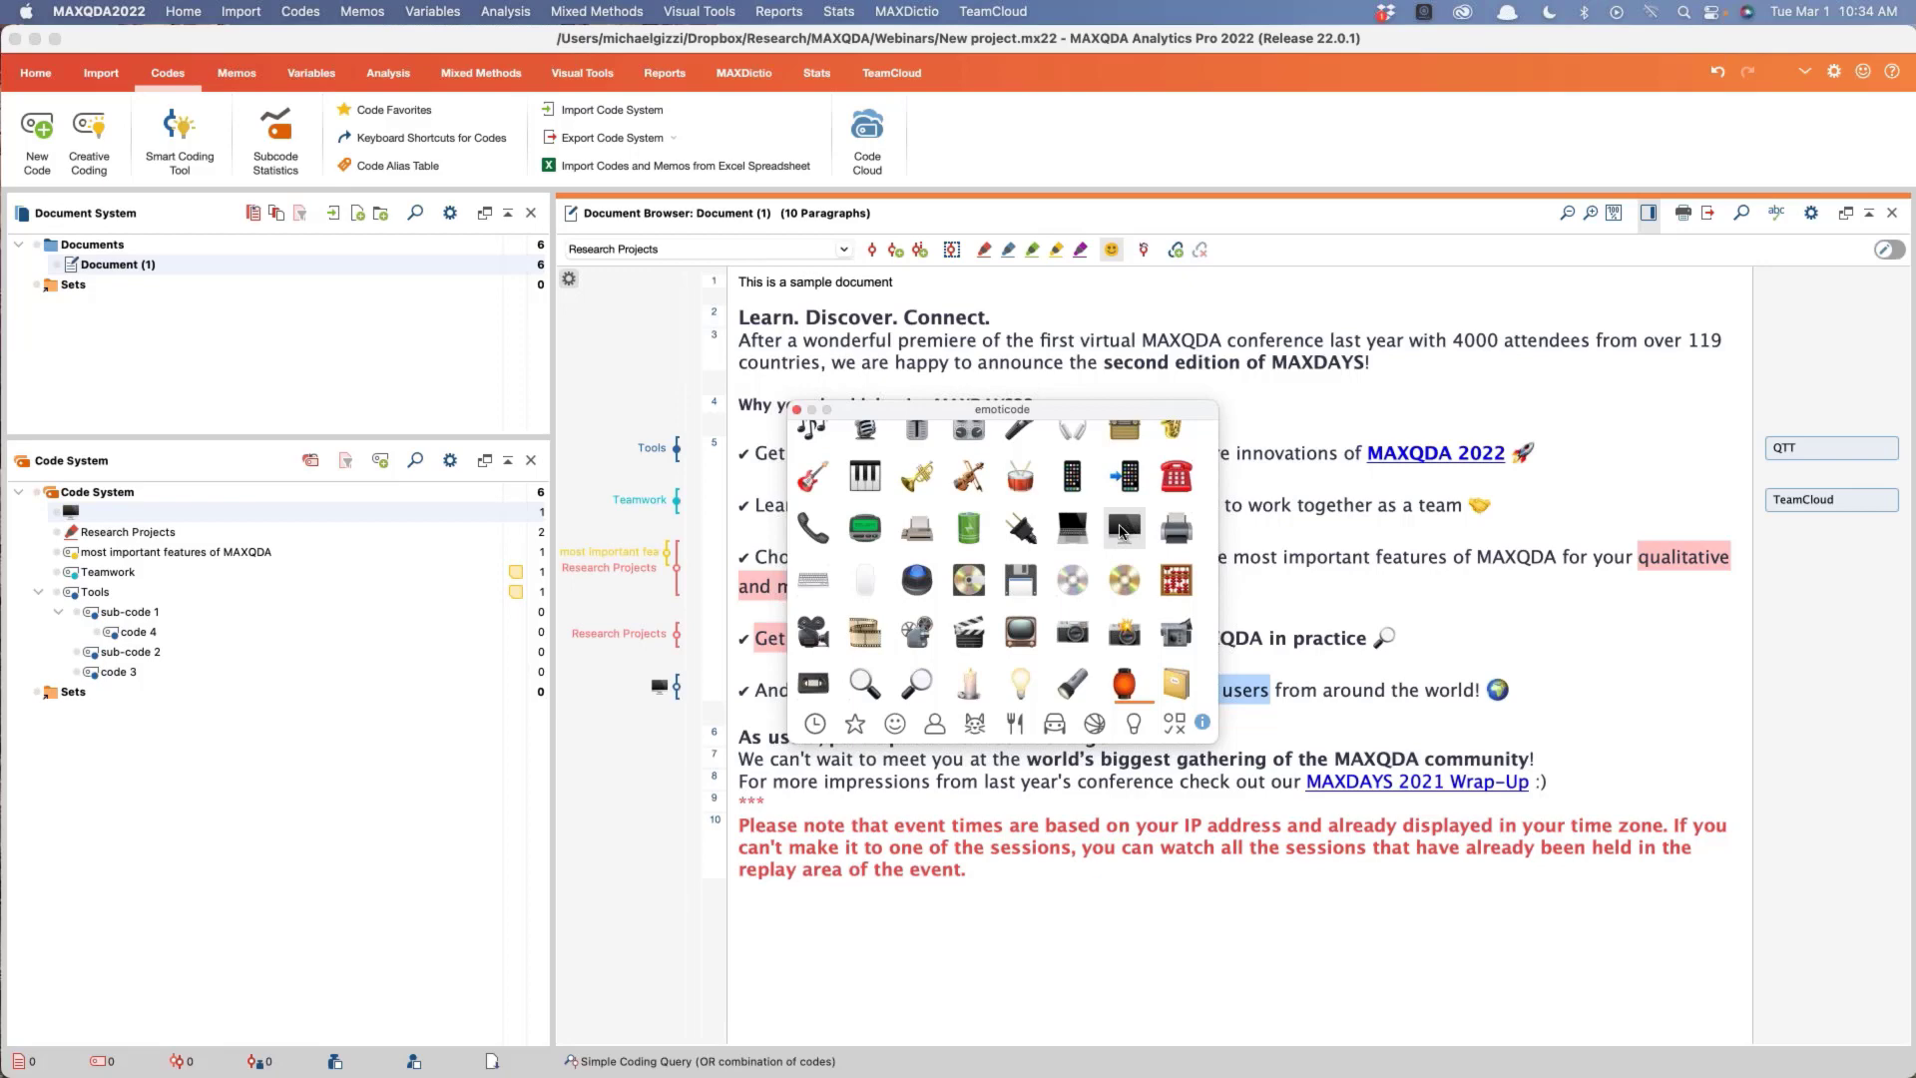
pyautogui.moveTo(924, 426); pyautogui.dragTo(1149, 748)
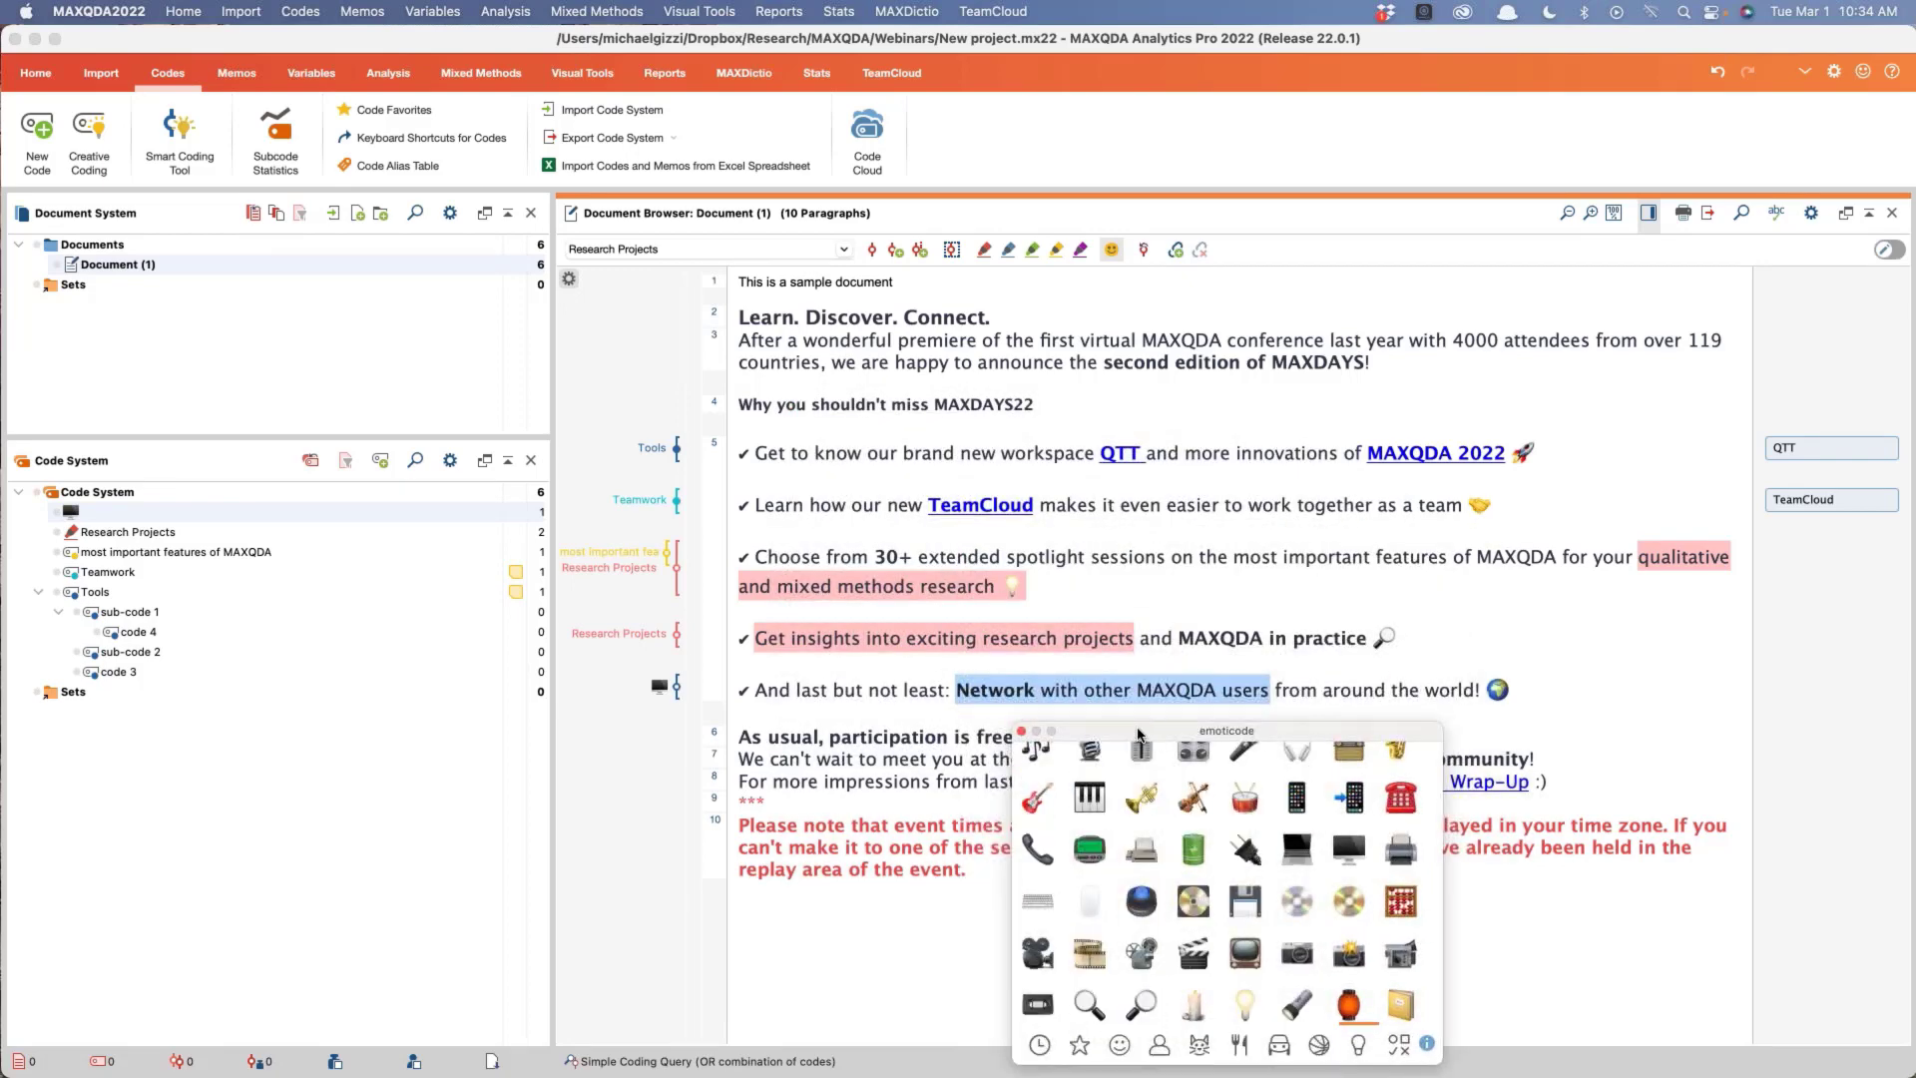
pyautogui.click(1023, 733)
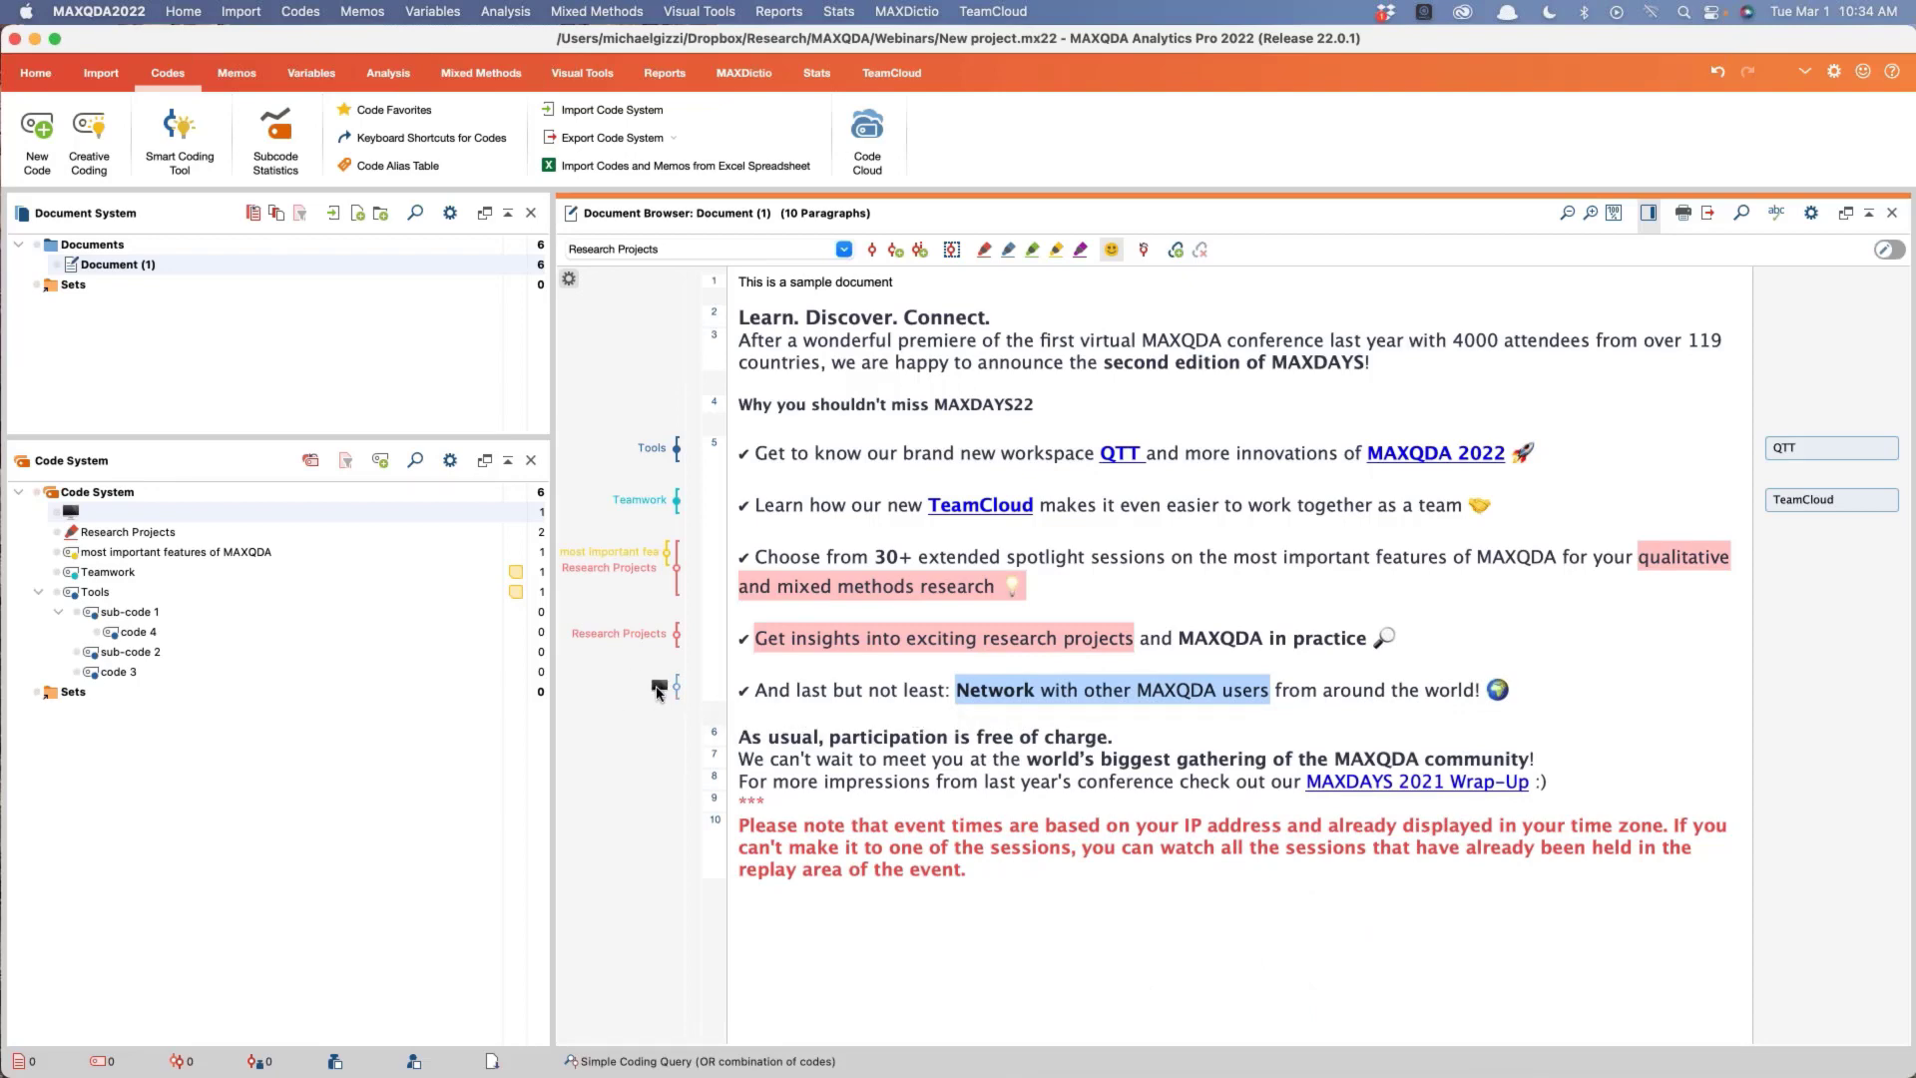
# Step: Rename the desktop computer emoticode in the code system as Networking
pyautogui.rightClick(114, 515)
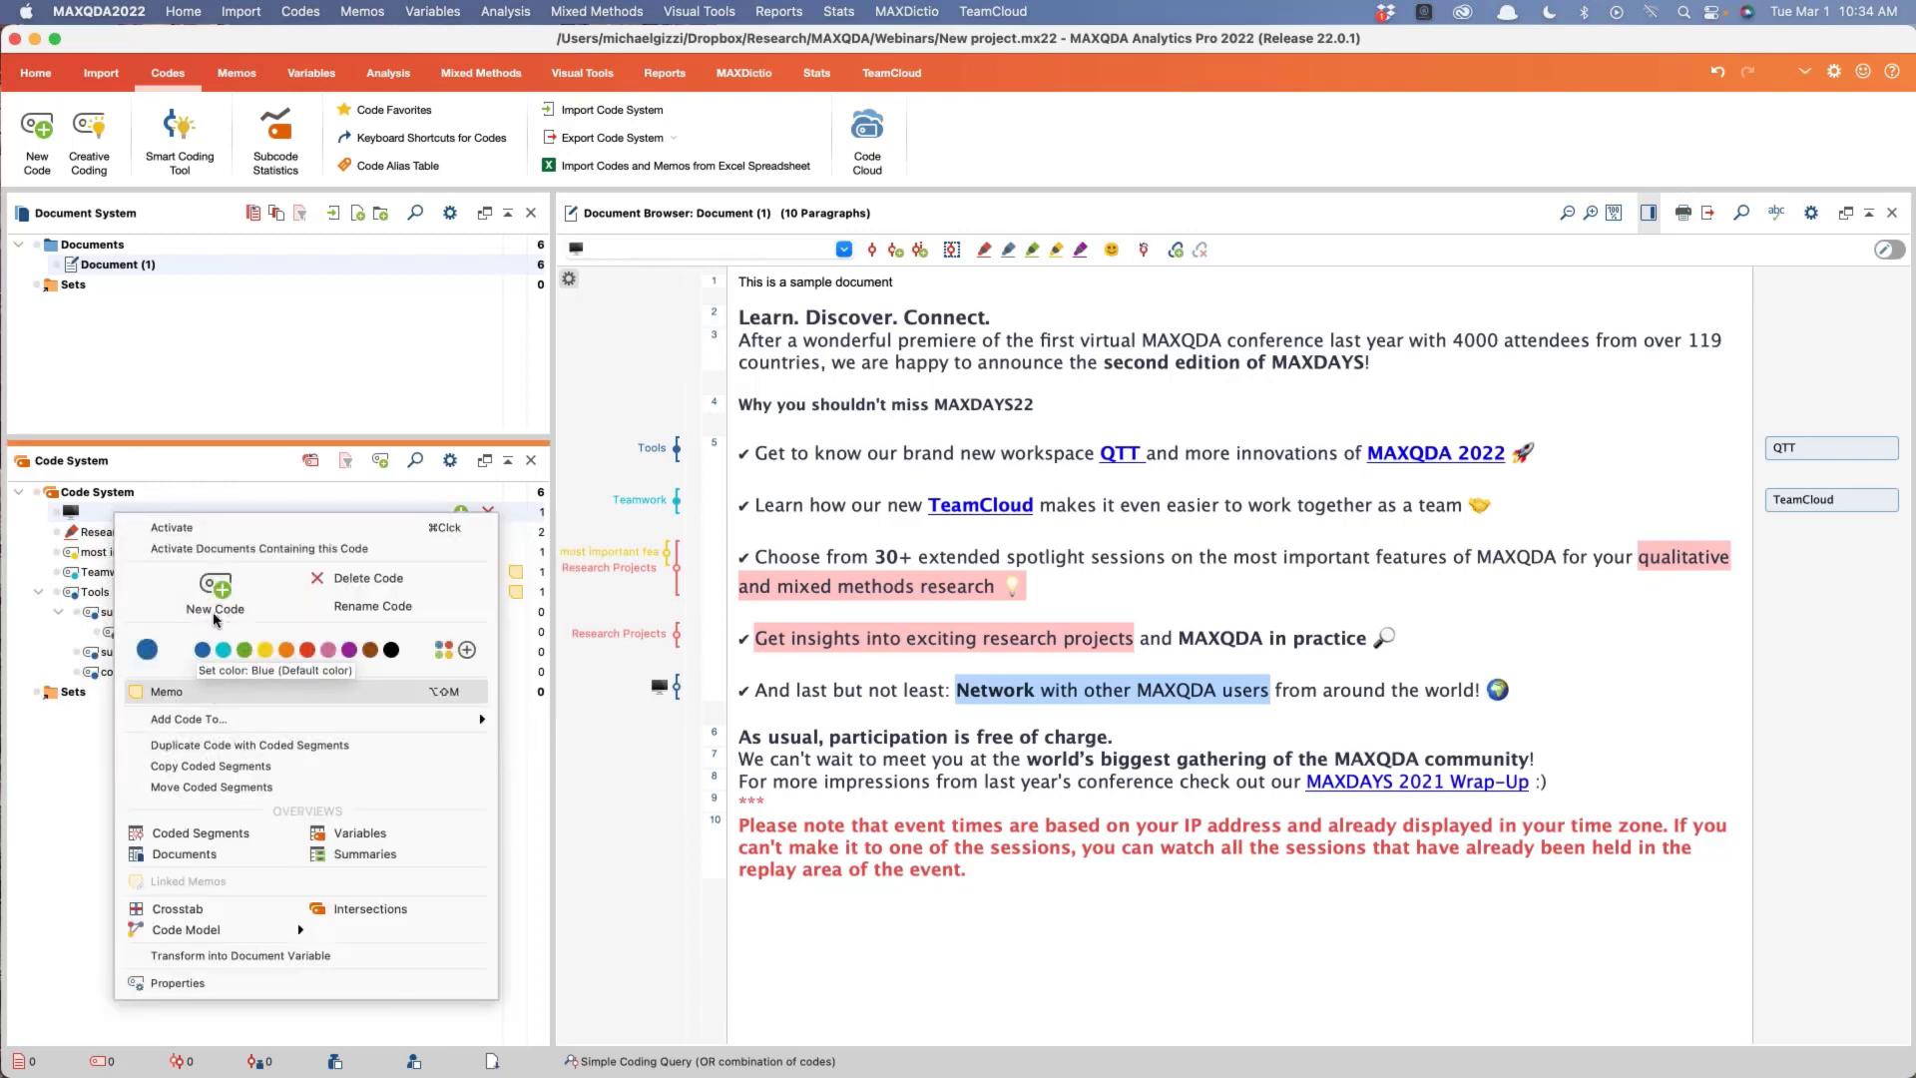
pyautogui.click(375, 608)
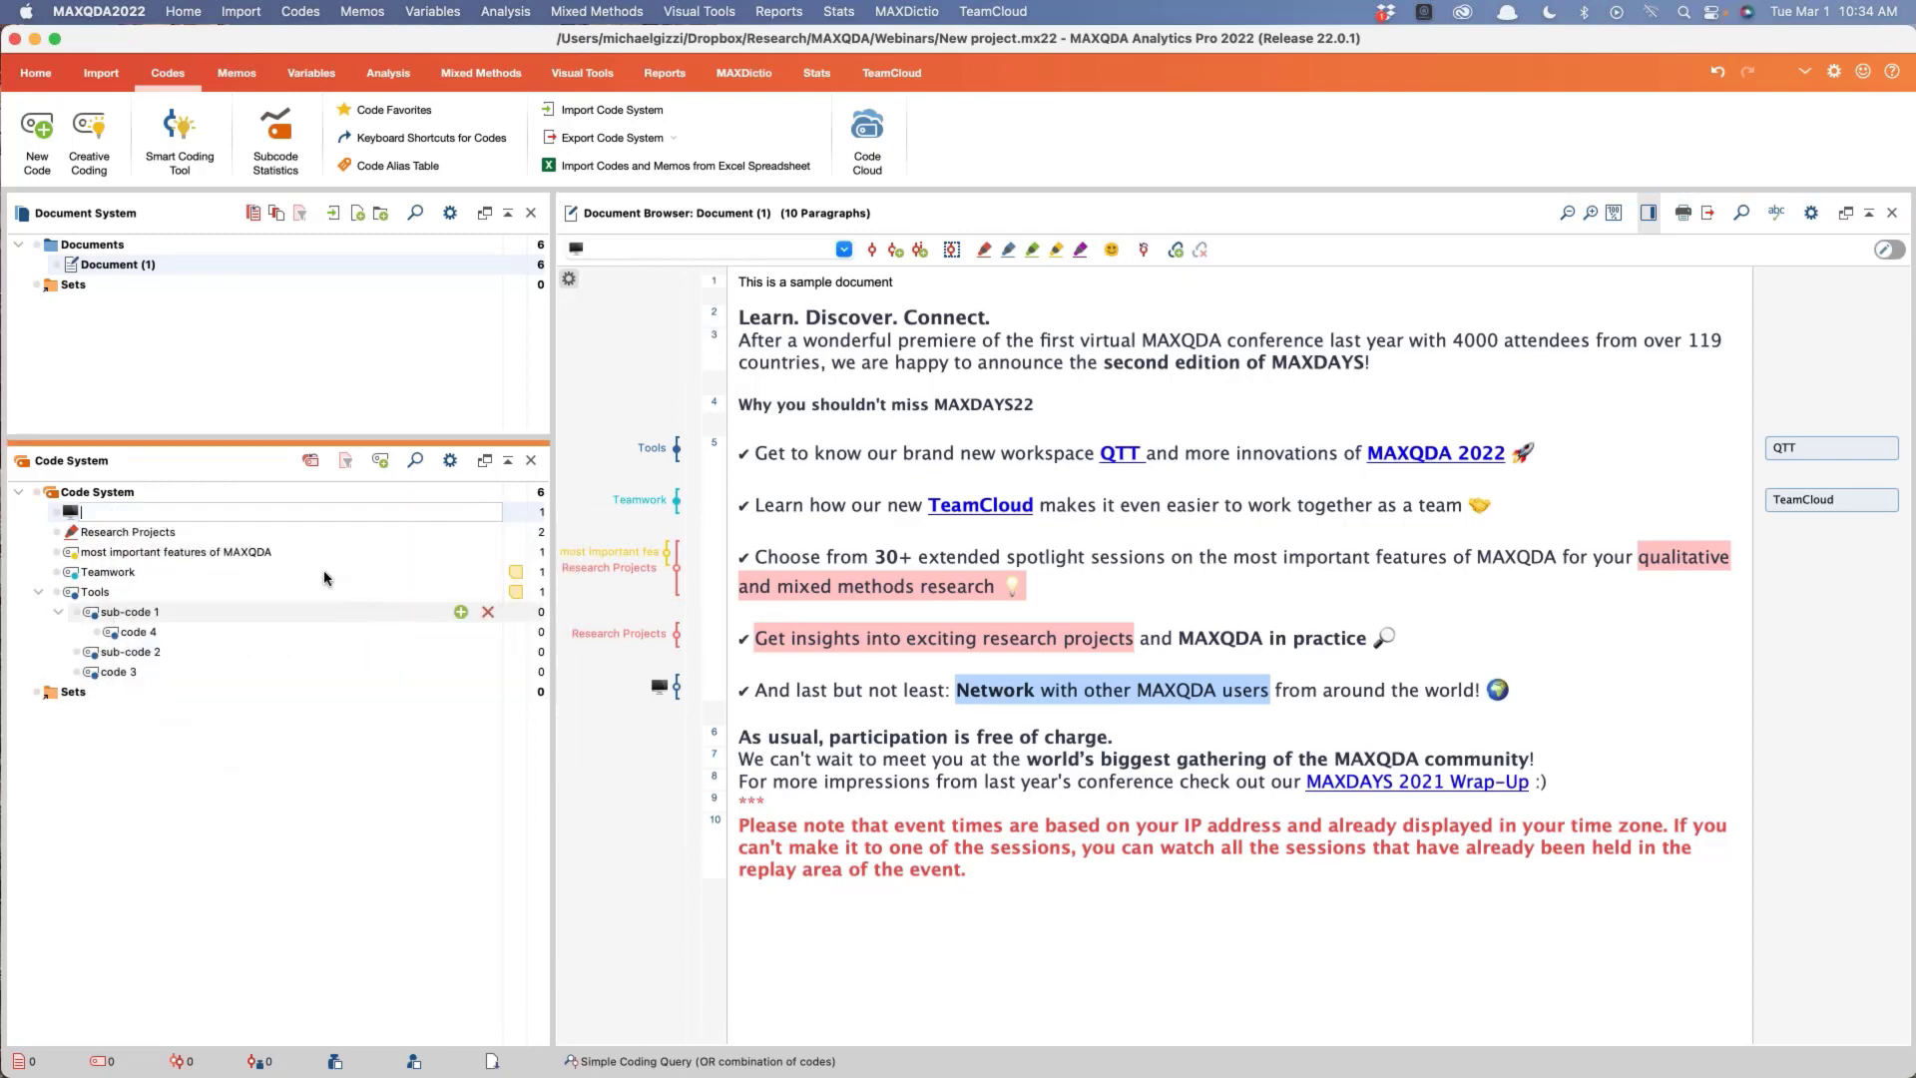
pyautogui.write('Networking')
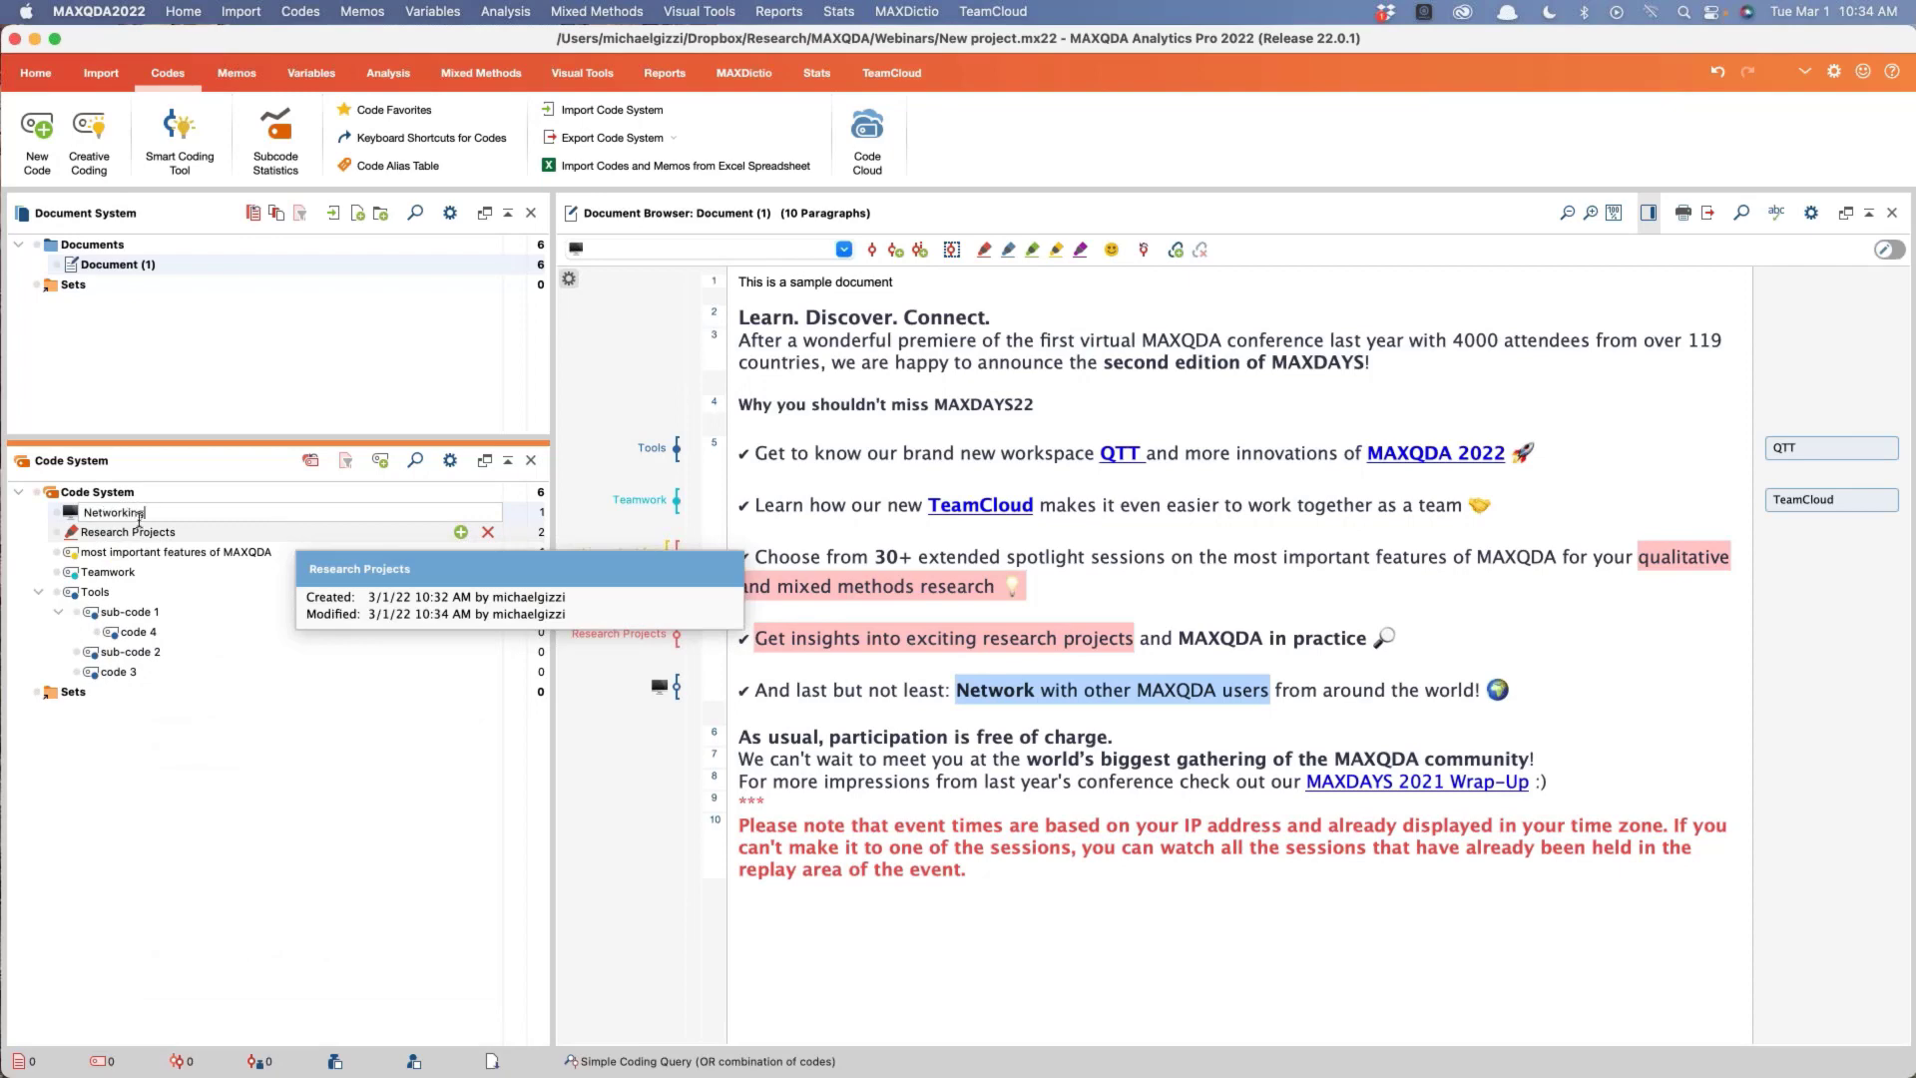
pyautogui.press('Return')
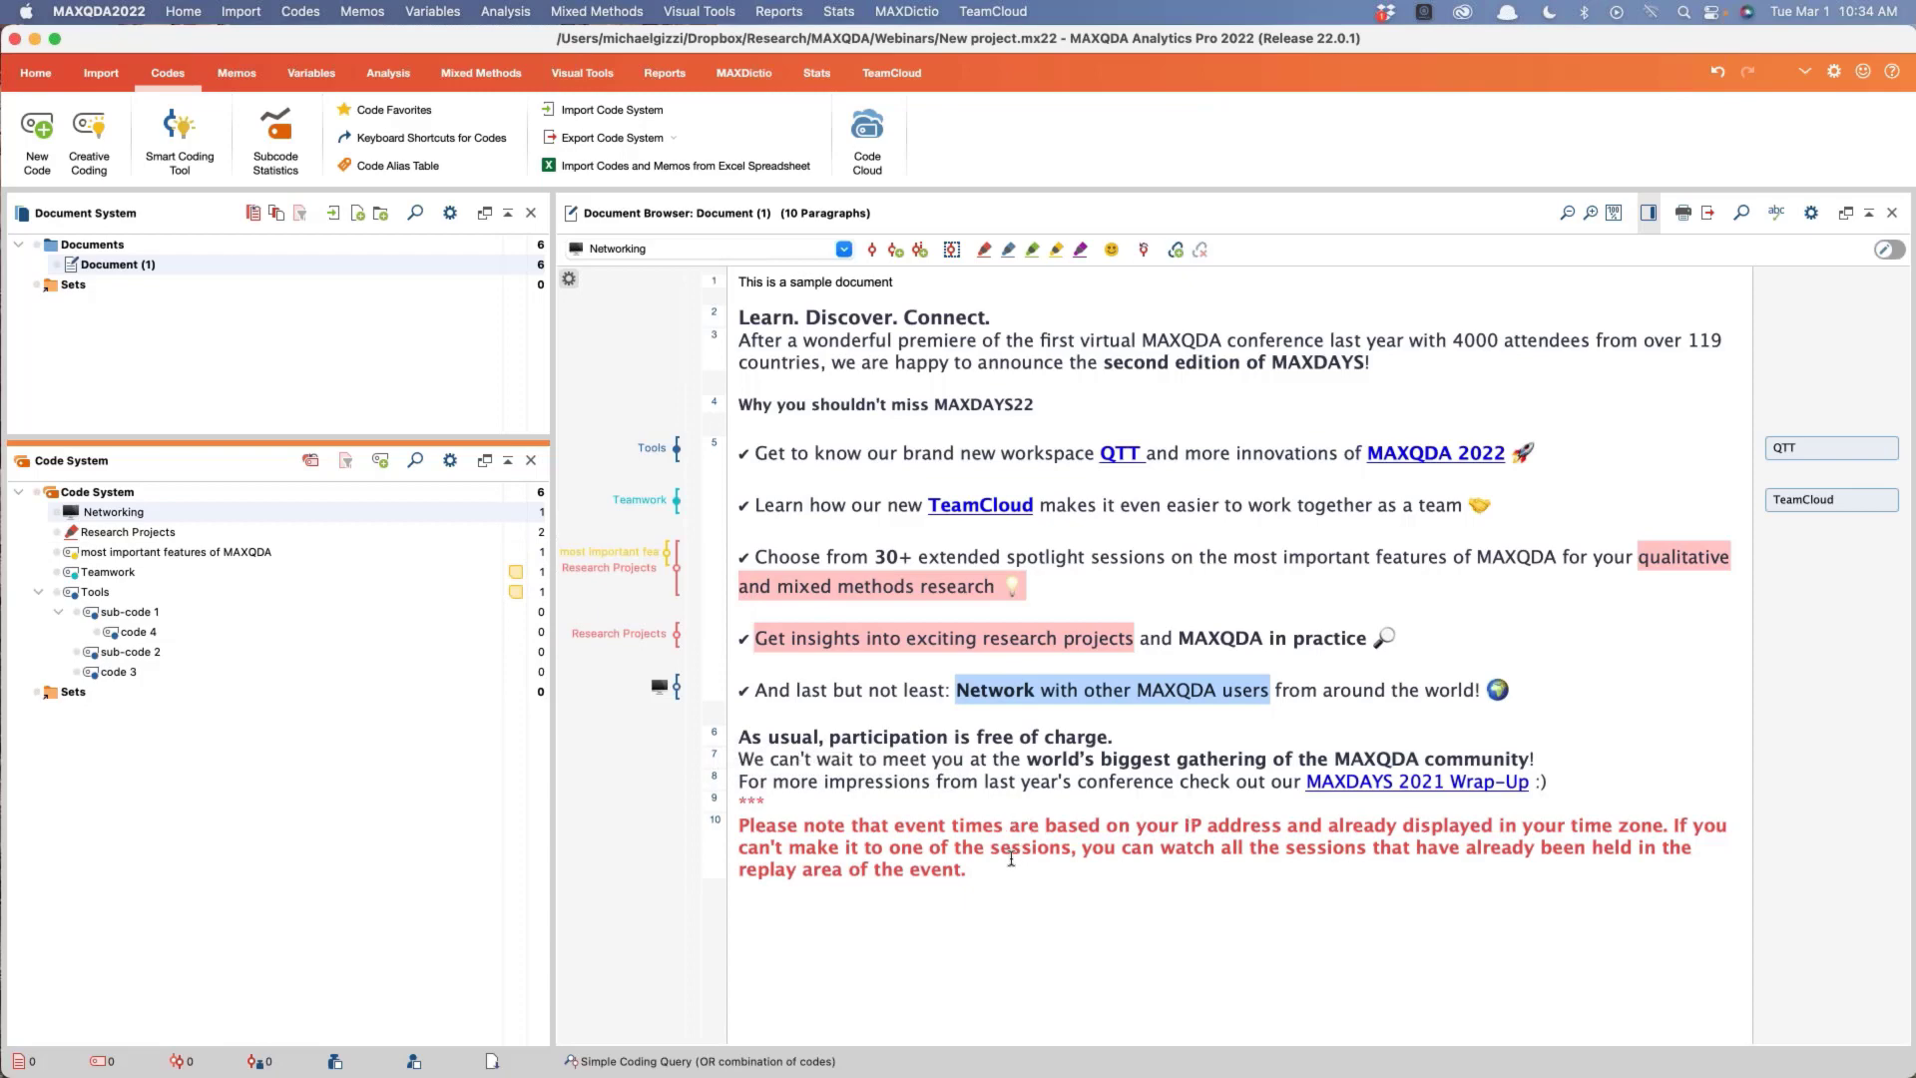
# Step: Code the phrase "participation is free of charge." in paragraph 6 with the Networking code
pyautogui.moveTo(1097, 740); pyautogui.dragTo(152, 514)
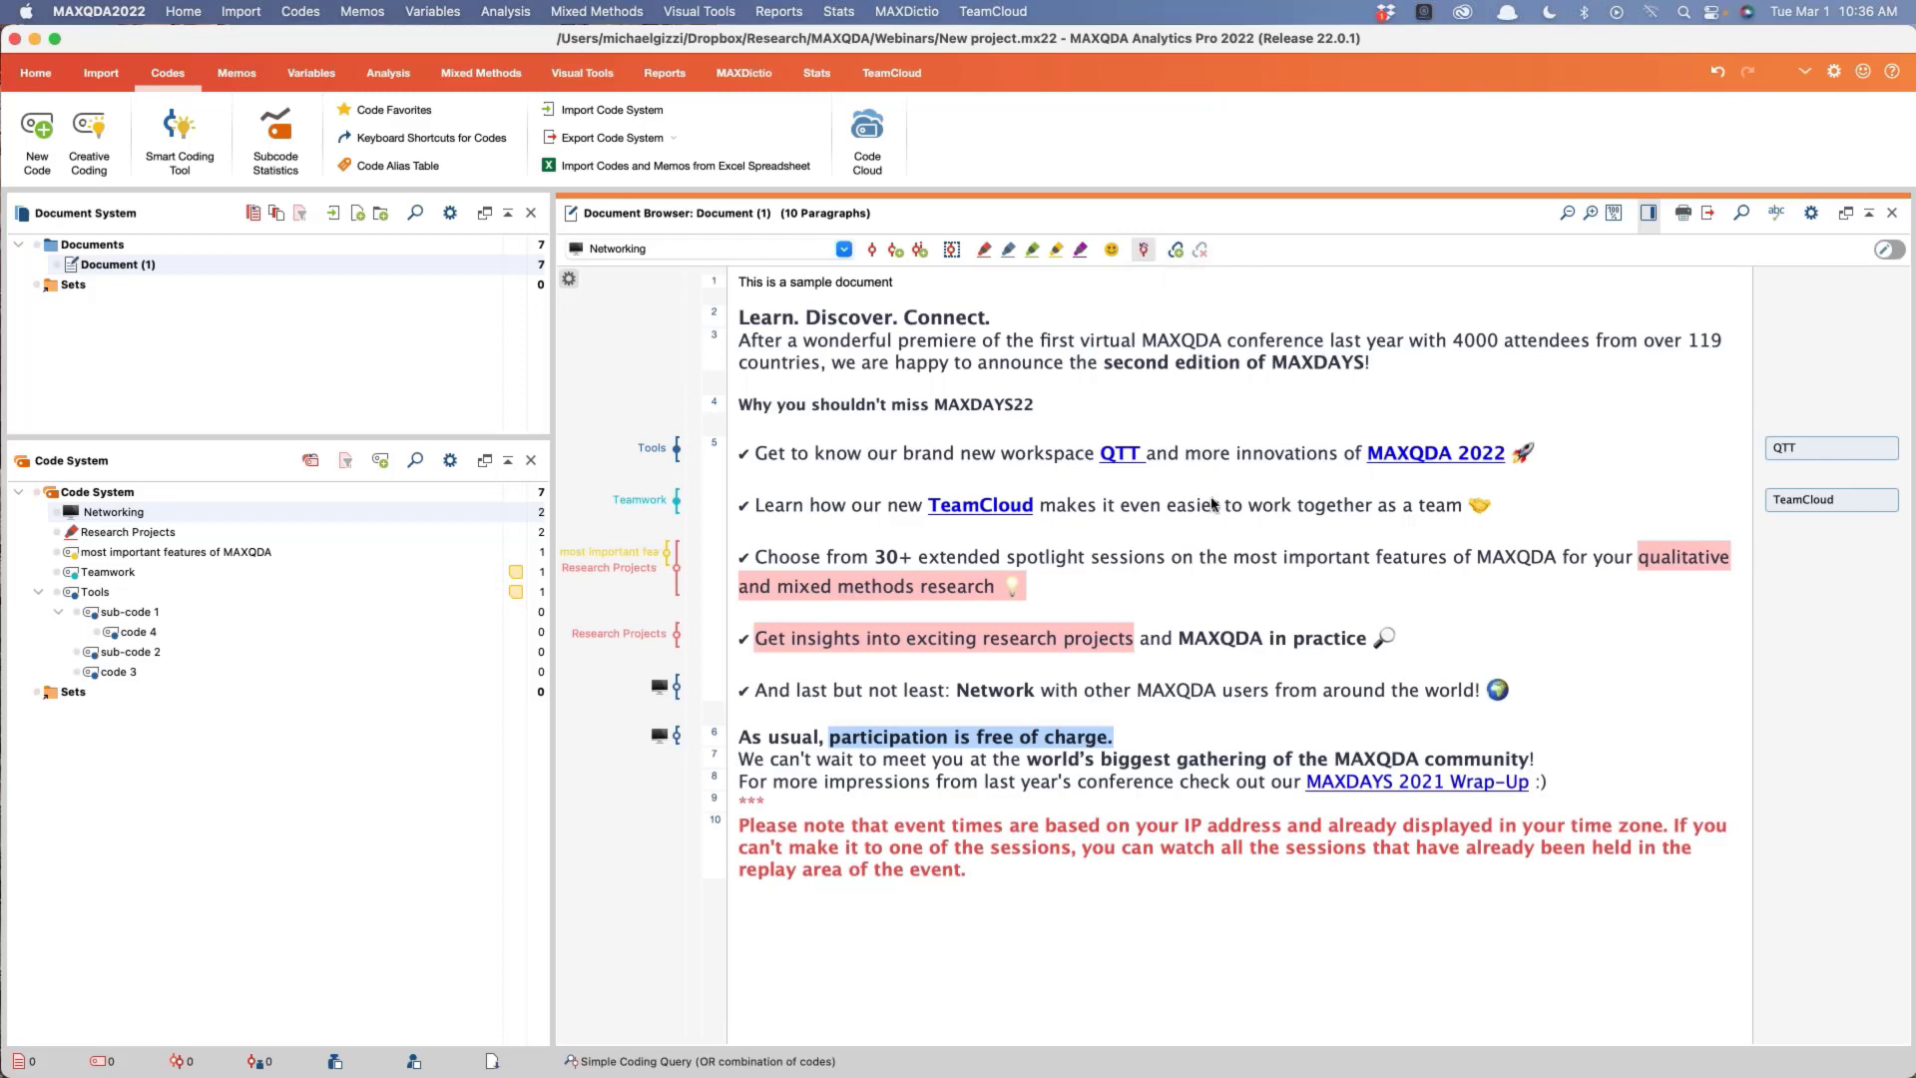
pyautogui.click(1144, 252)
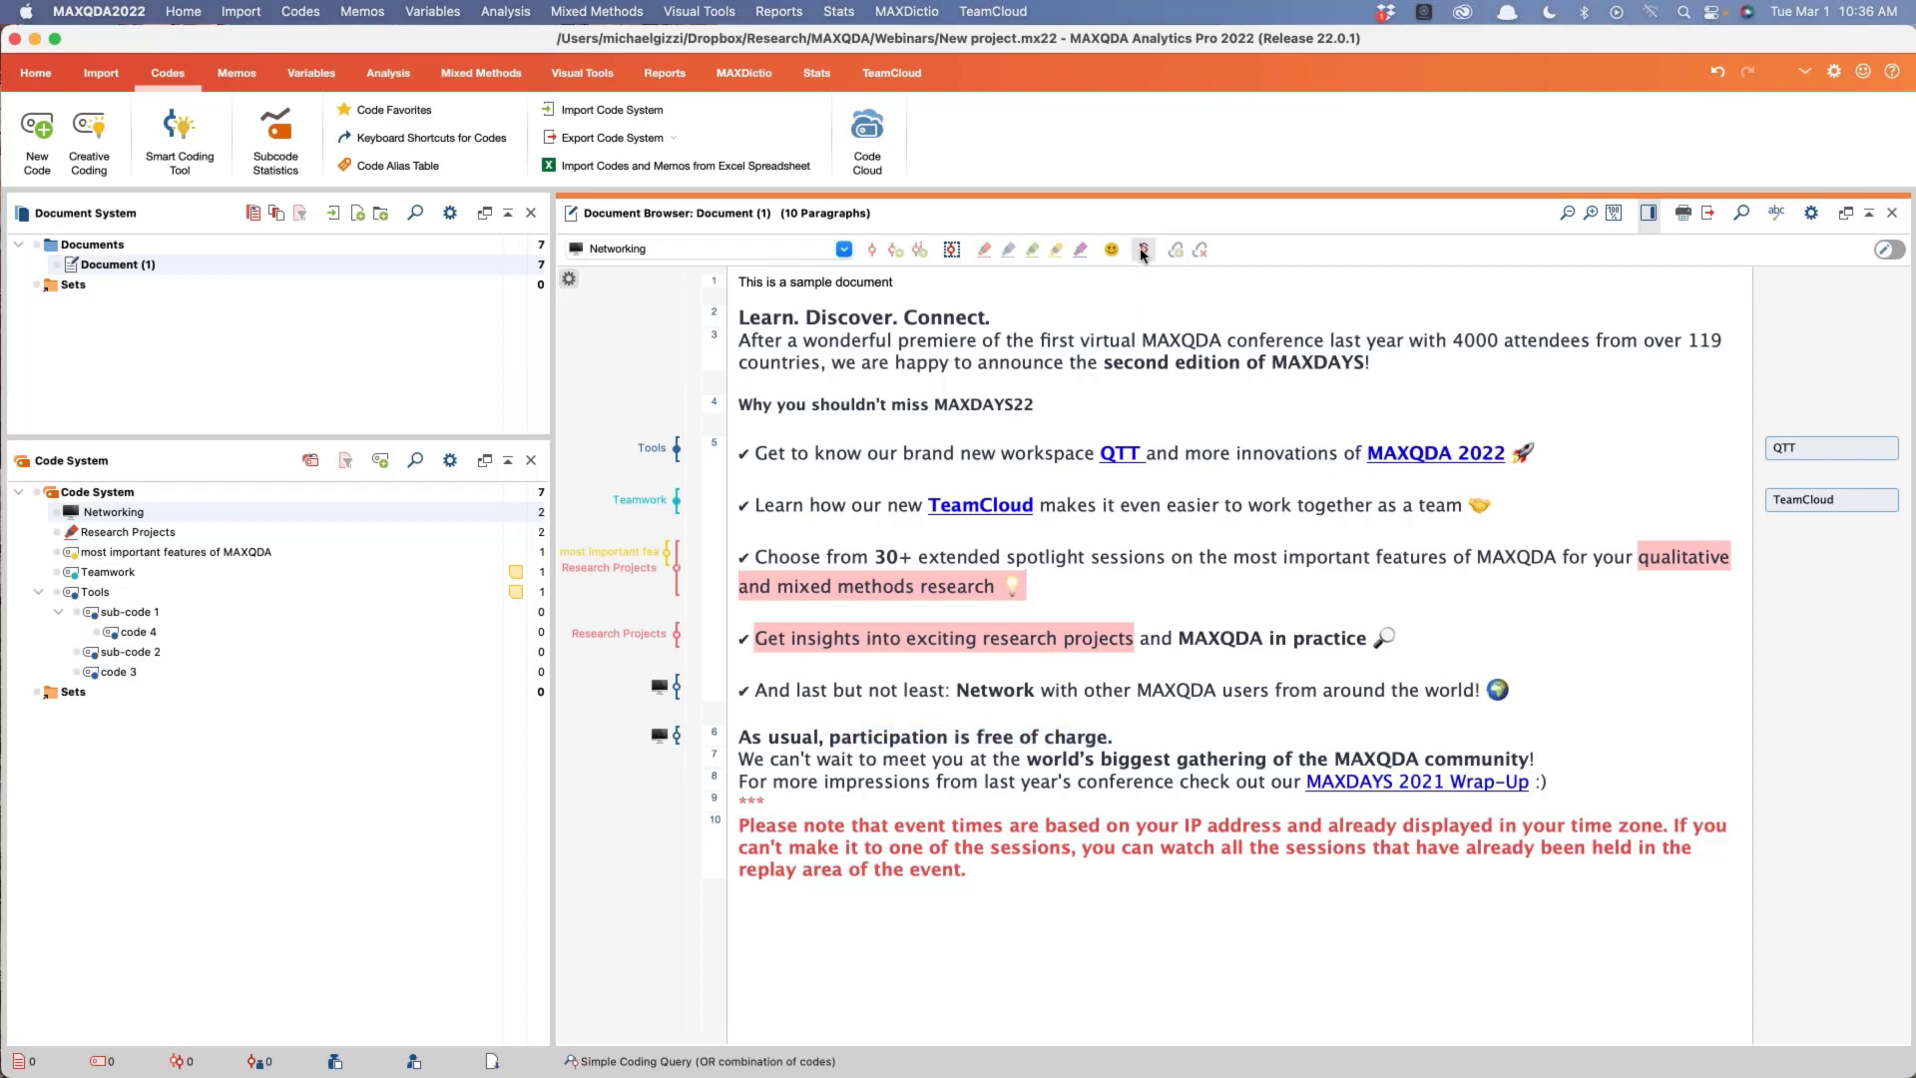
pyautogui.click(1136, 364)
# Step: In-vivo code the word "MAXDAYS22" in paragraph 4, and undo that coding
pyautogui.doubleClick(943, 404)
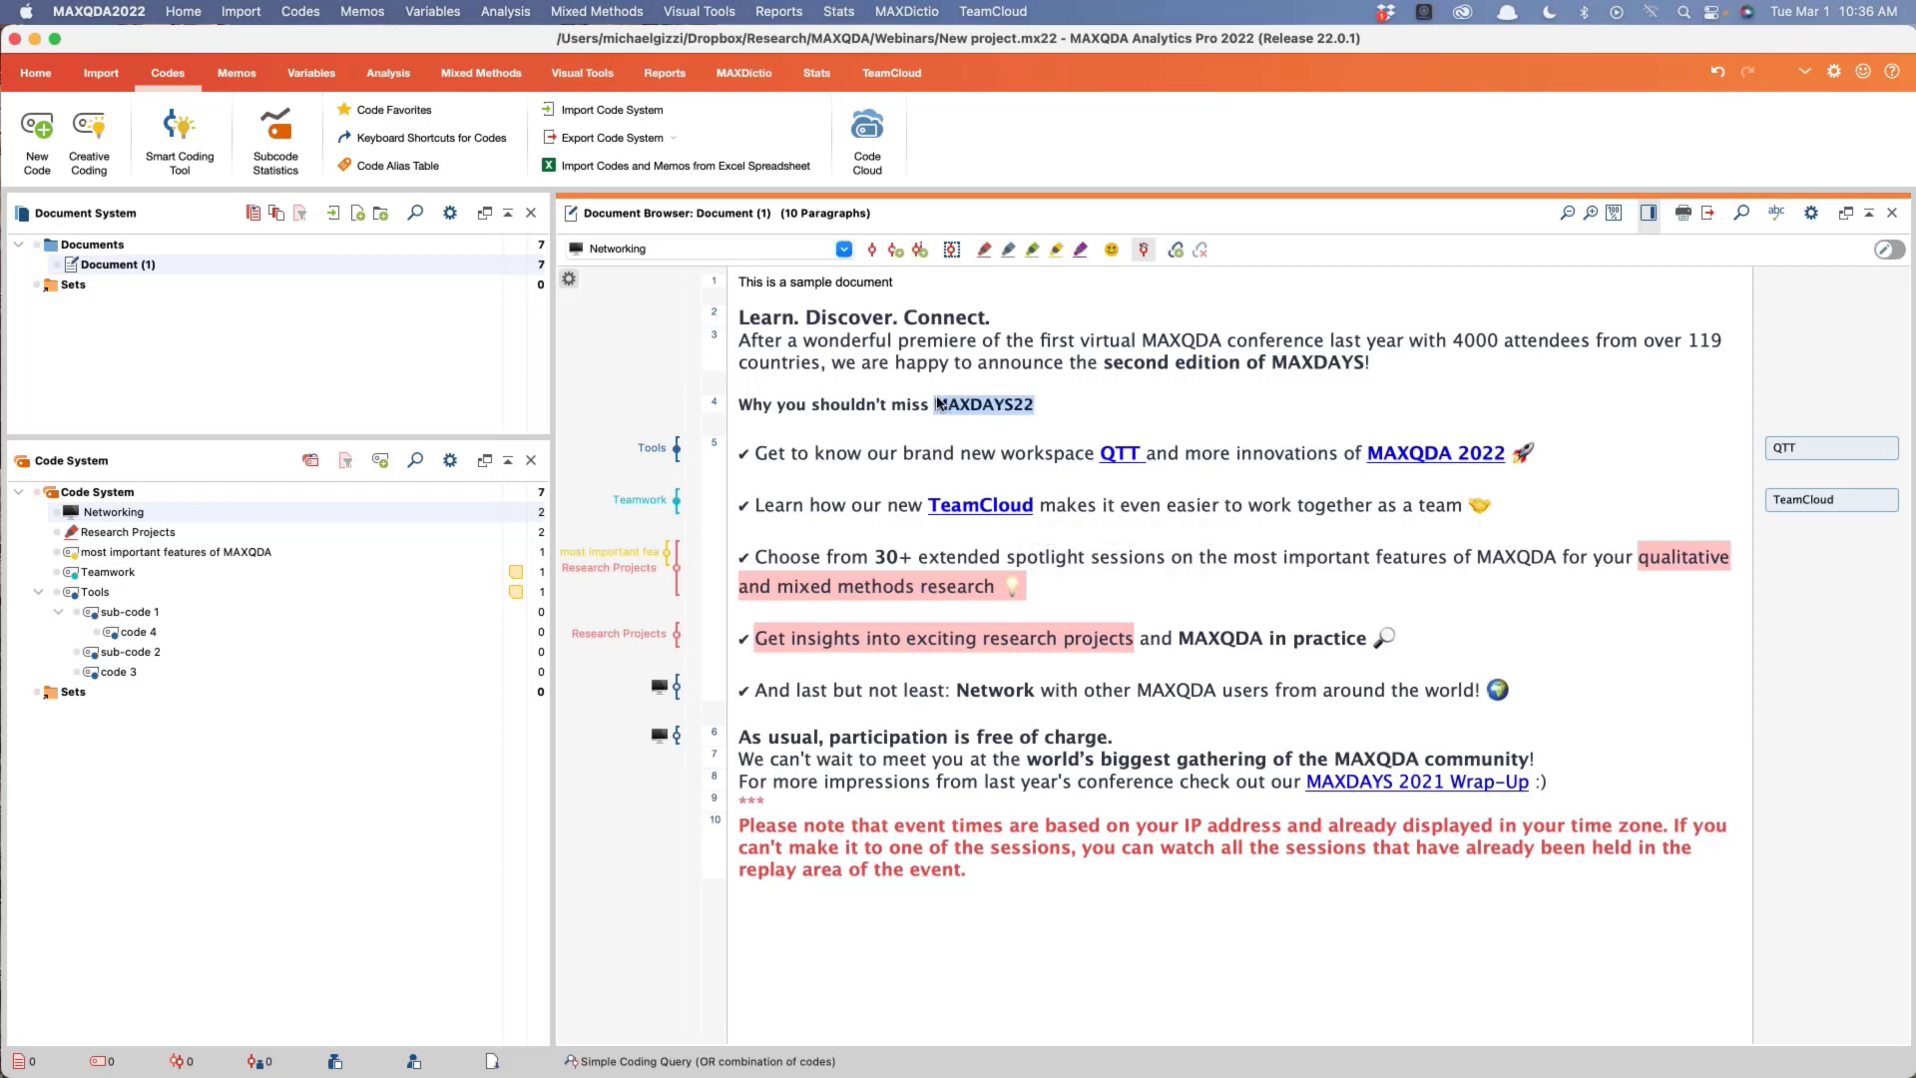
pyautogui.click(919, 249)
pyautogui.click(1138, 397)
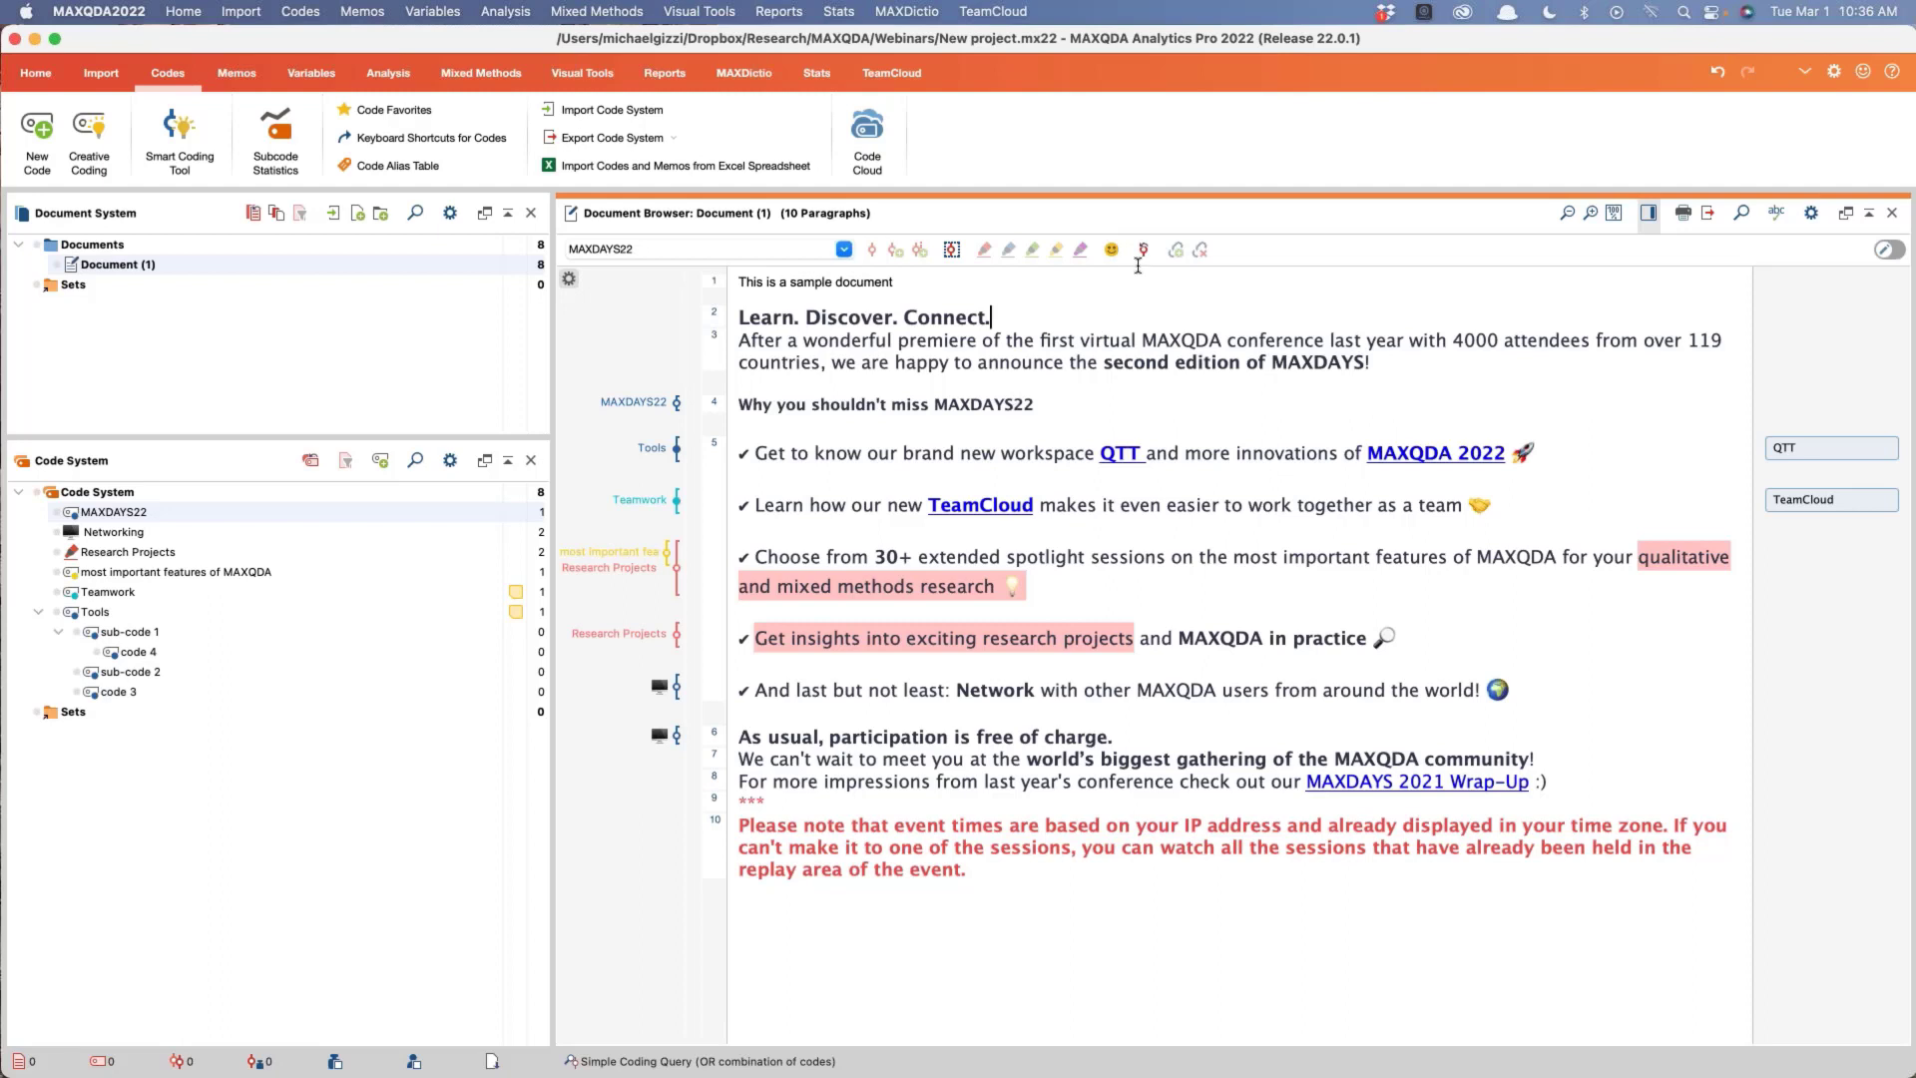
pyautogui.click(1069, 347)
pyautogui.press('super+z')
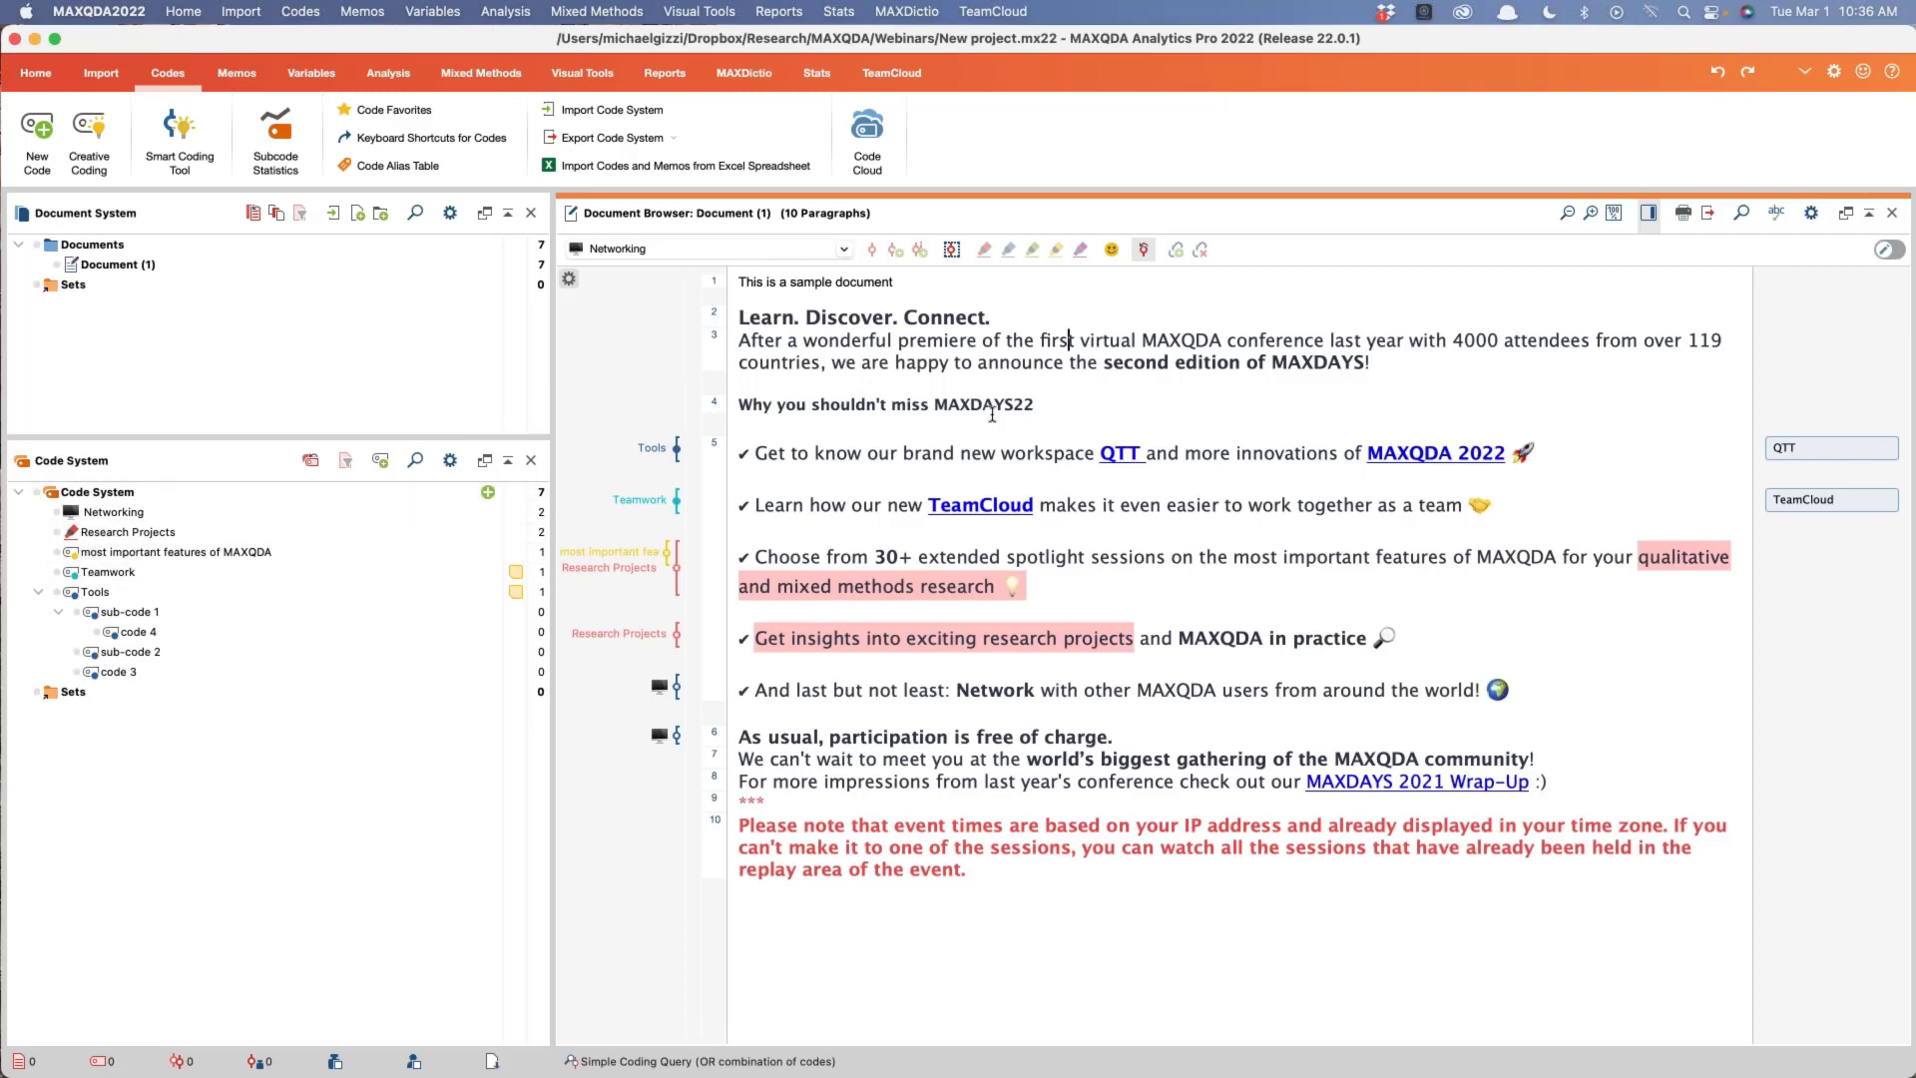
# Step: Code the word "MAXDAYS22" in paragraph 4 with a new black code named MAXDAYS
pyautogui.moveTo(1038, 404); pyautogui.dragTo(931, 403)
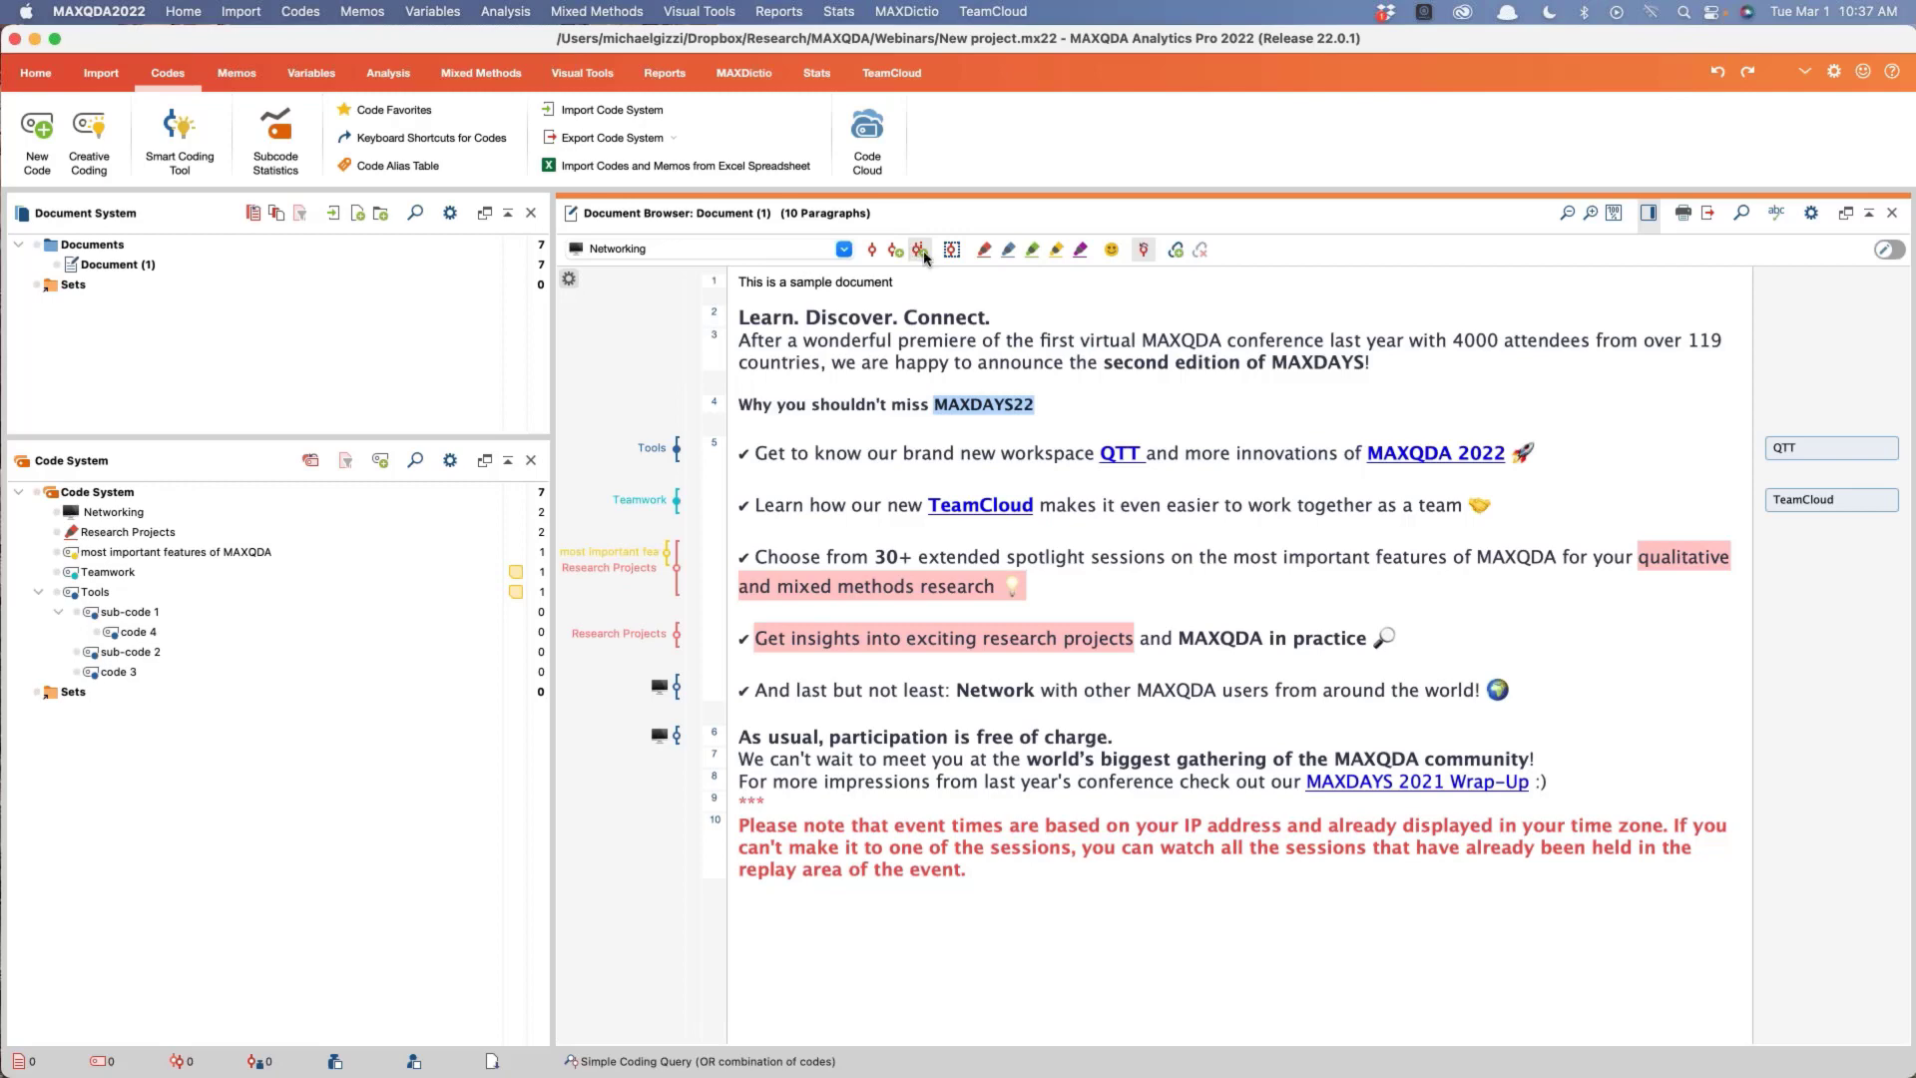
pyautogui.click(895, 251)
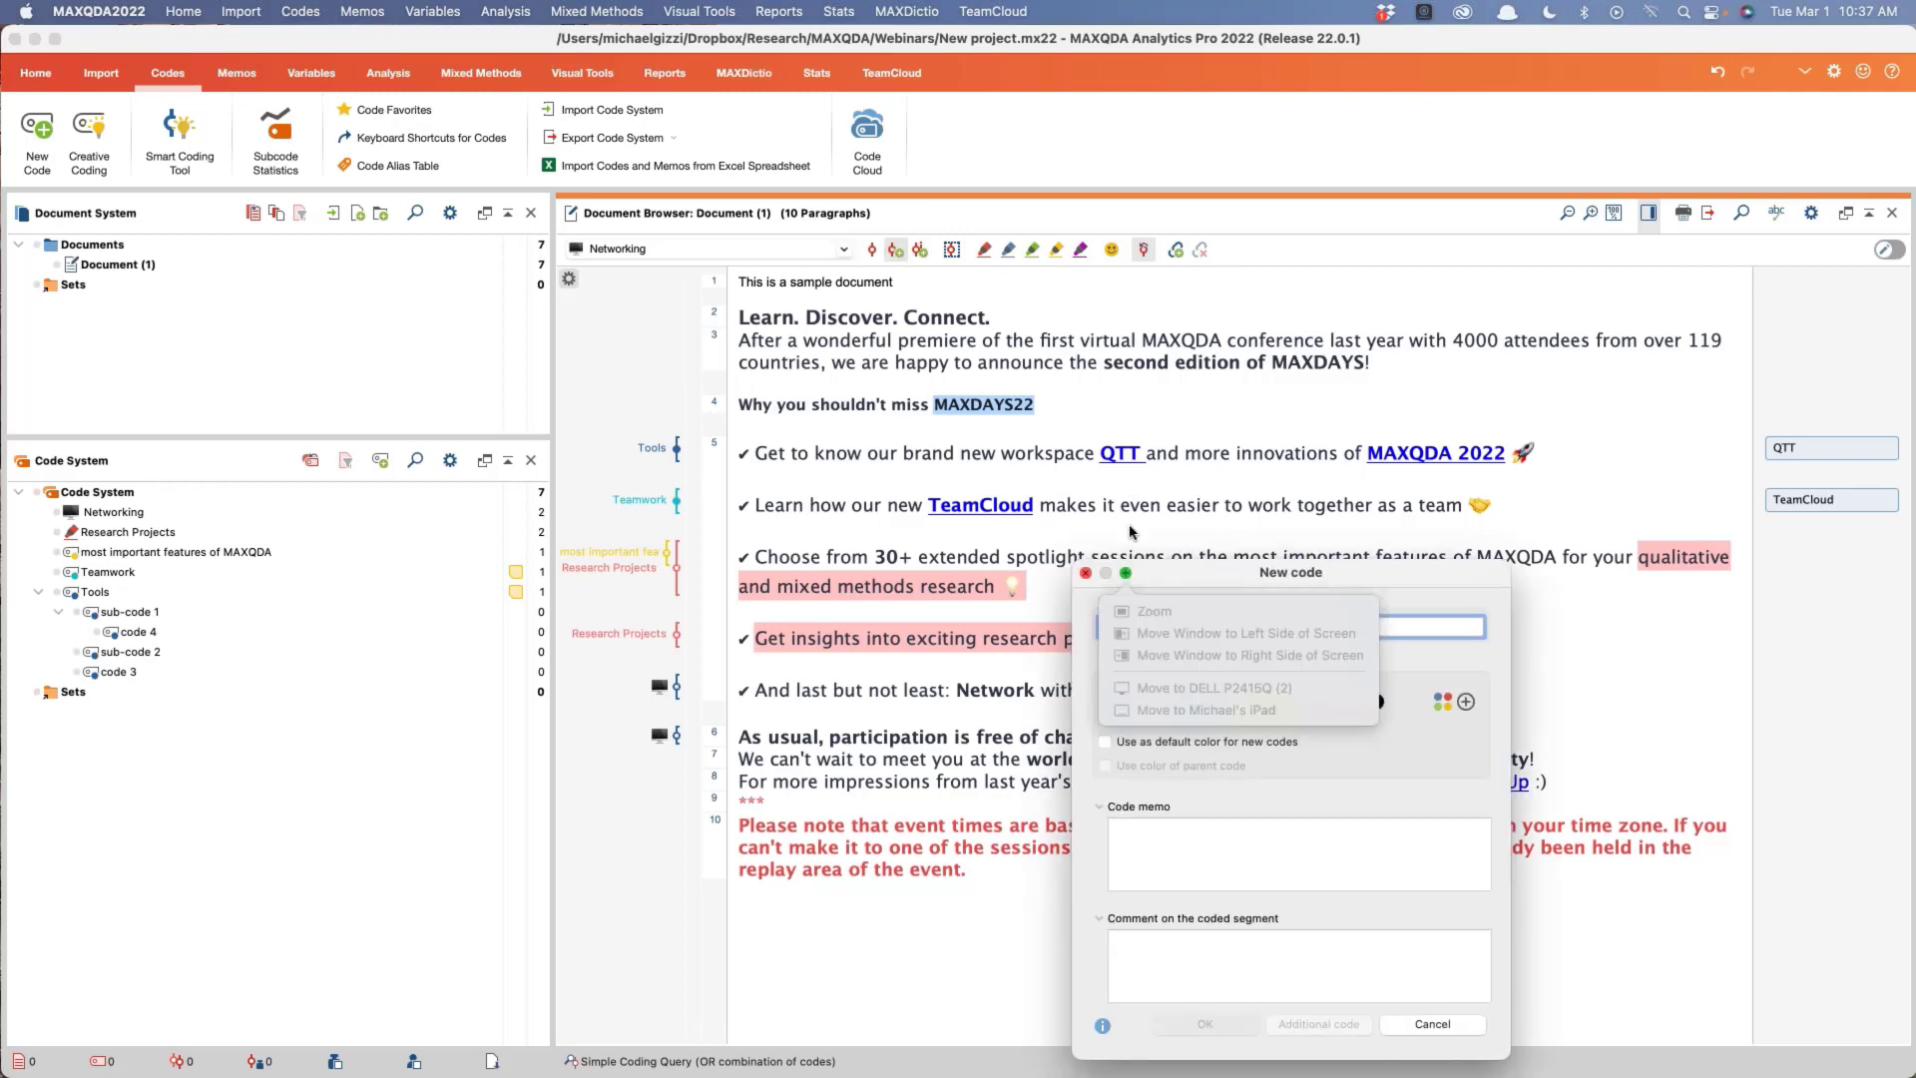
pyautogui.click(1126, 573)
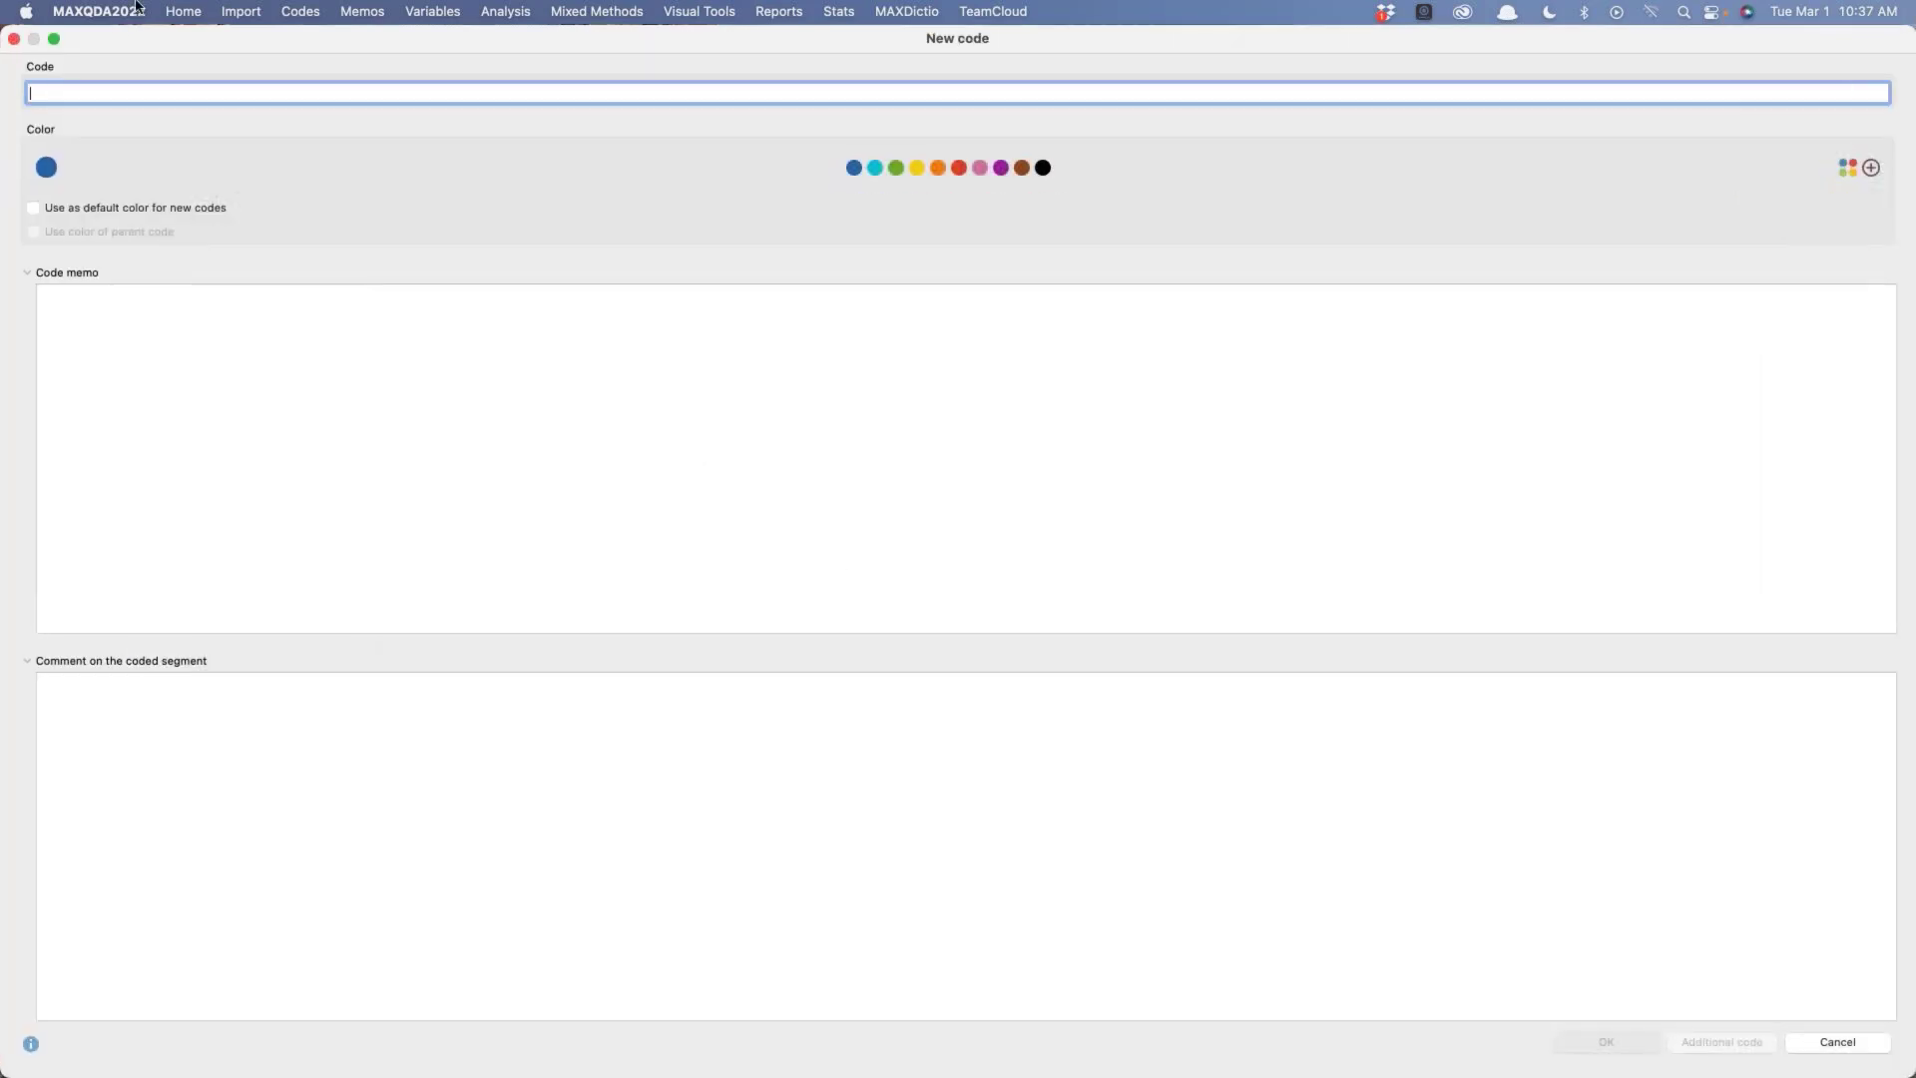
pyautogui.doubleClick(182, 38)
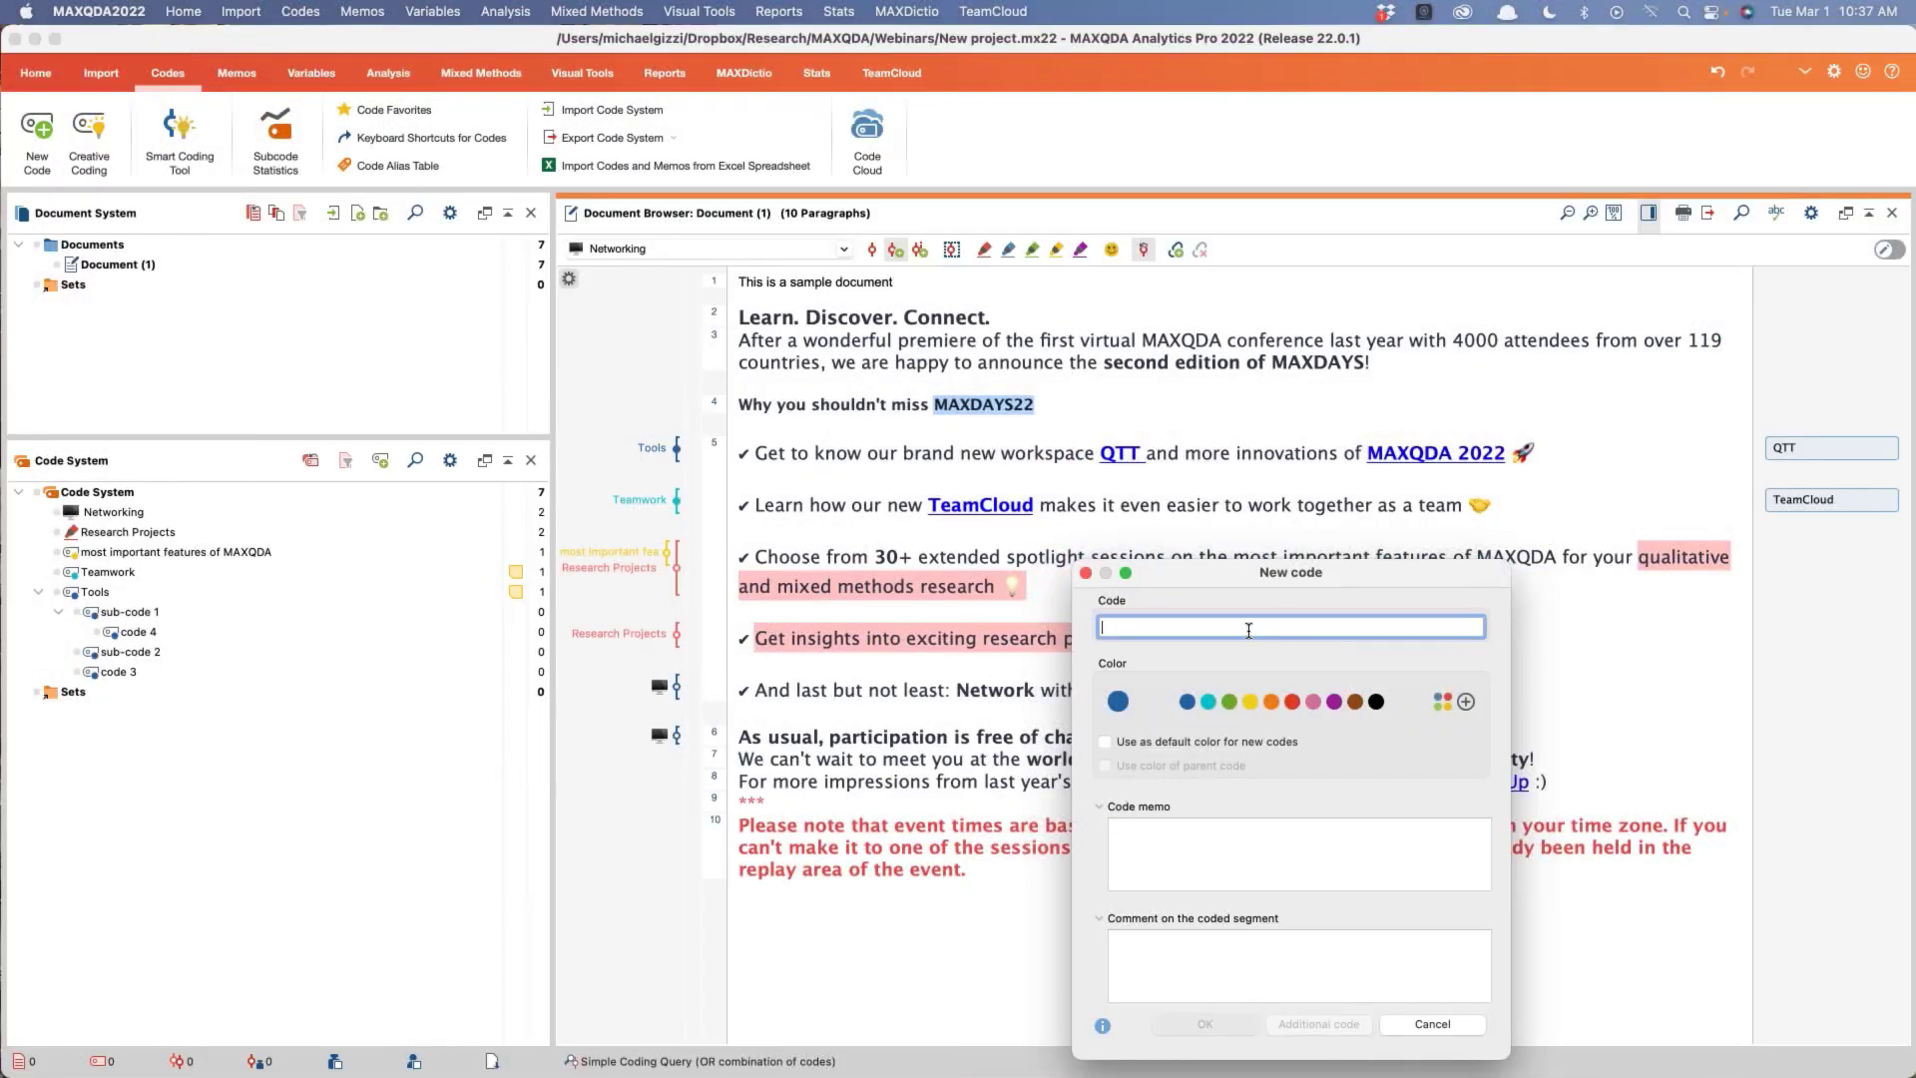
pyautogui.write('MAXDAYS')
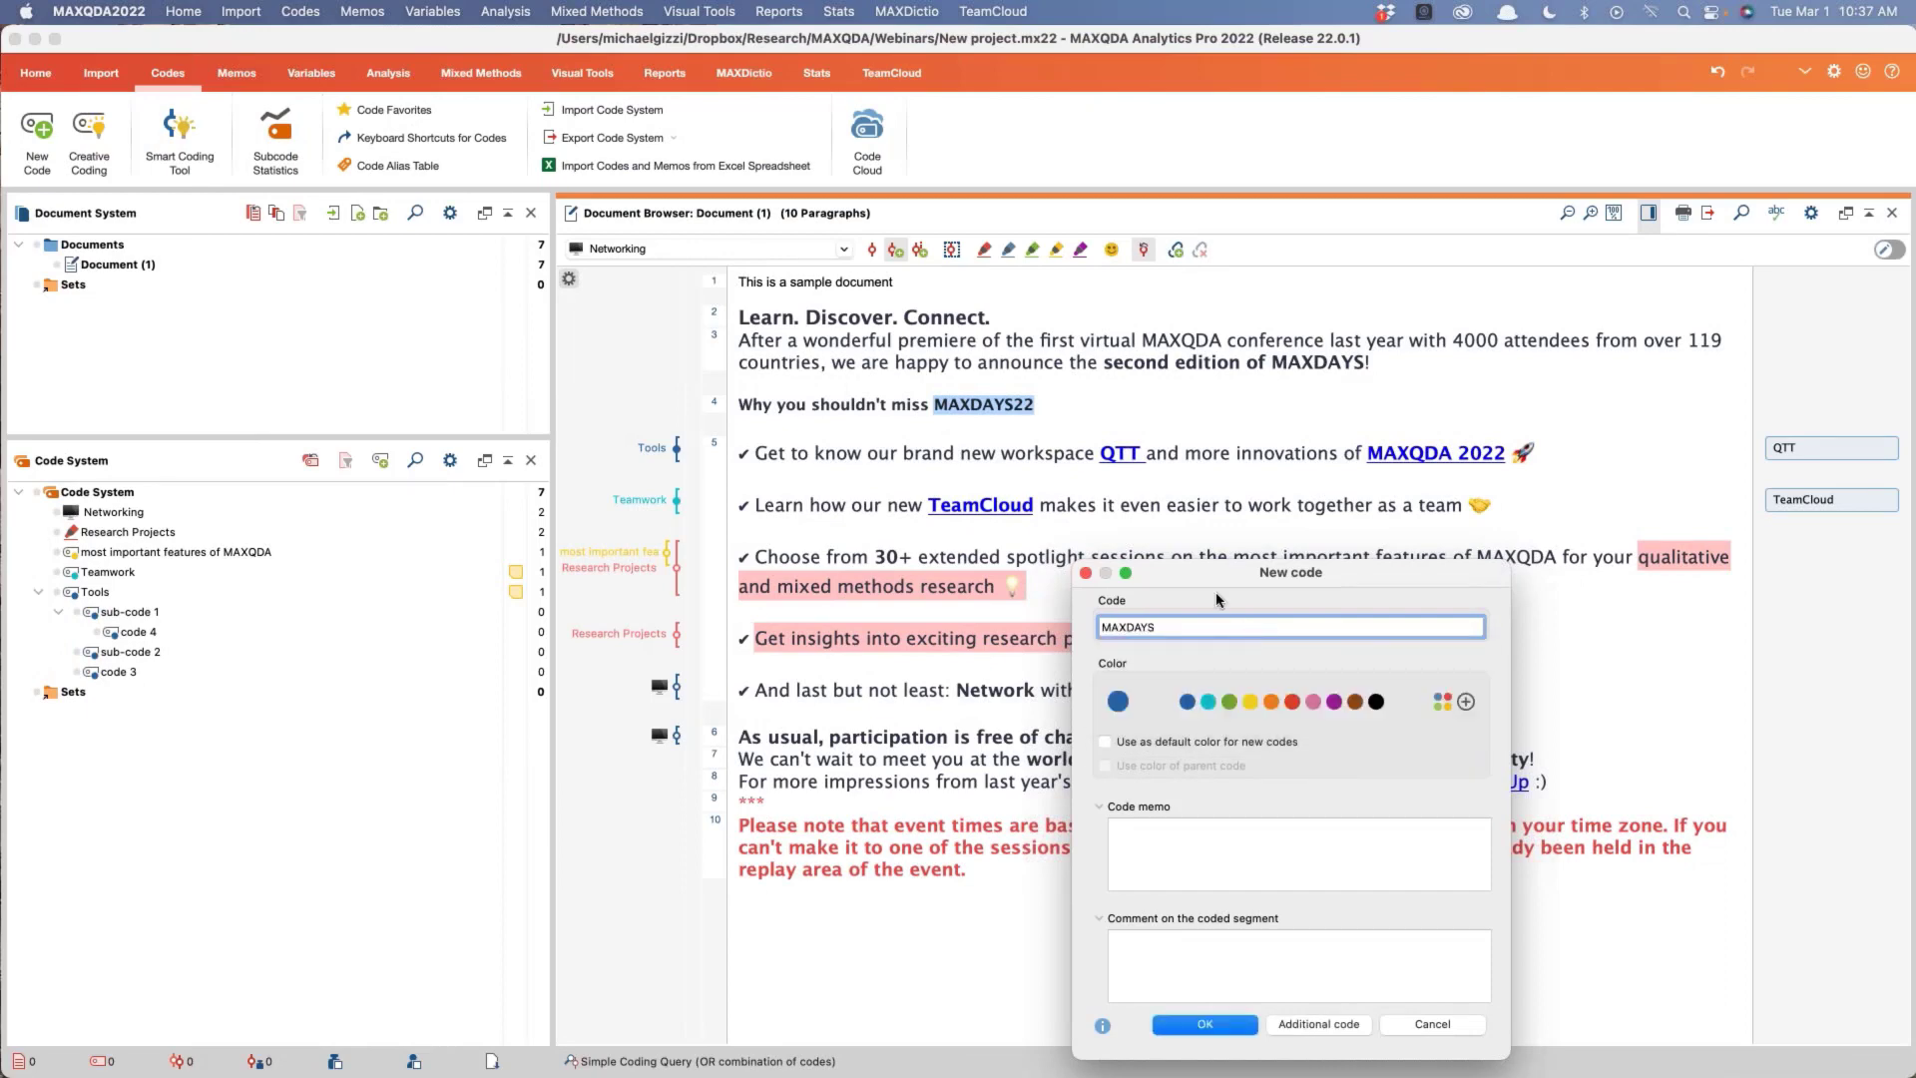
pyautogui.click(1377, 702)
pyautogui.click(1212, 1024)
pyautogui.click(858, 496)
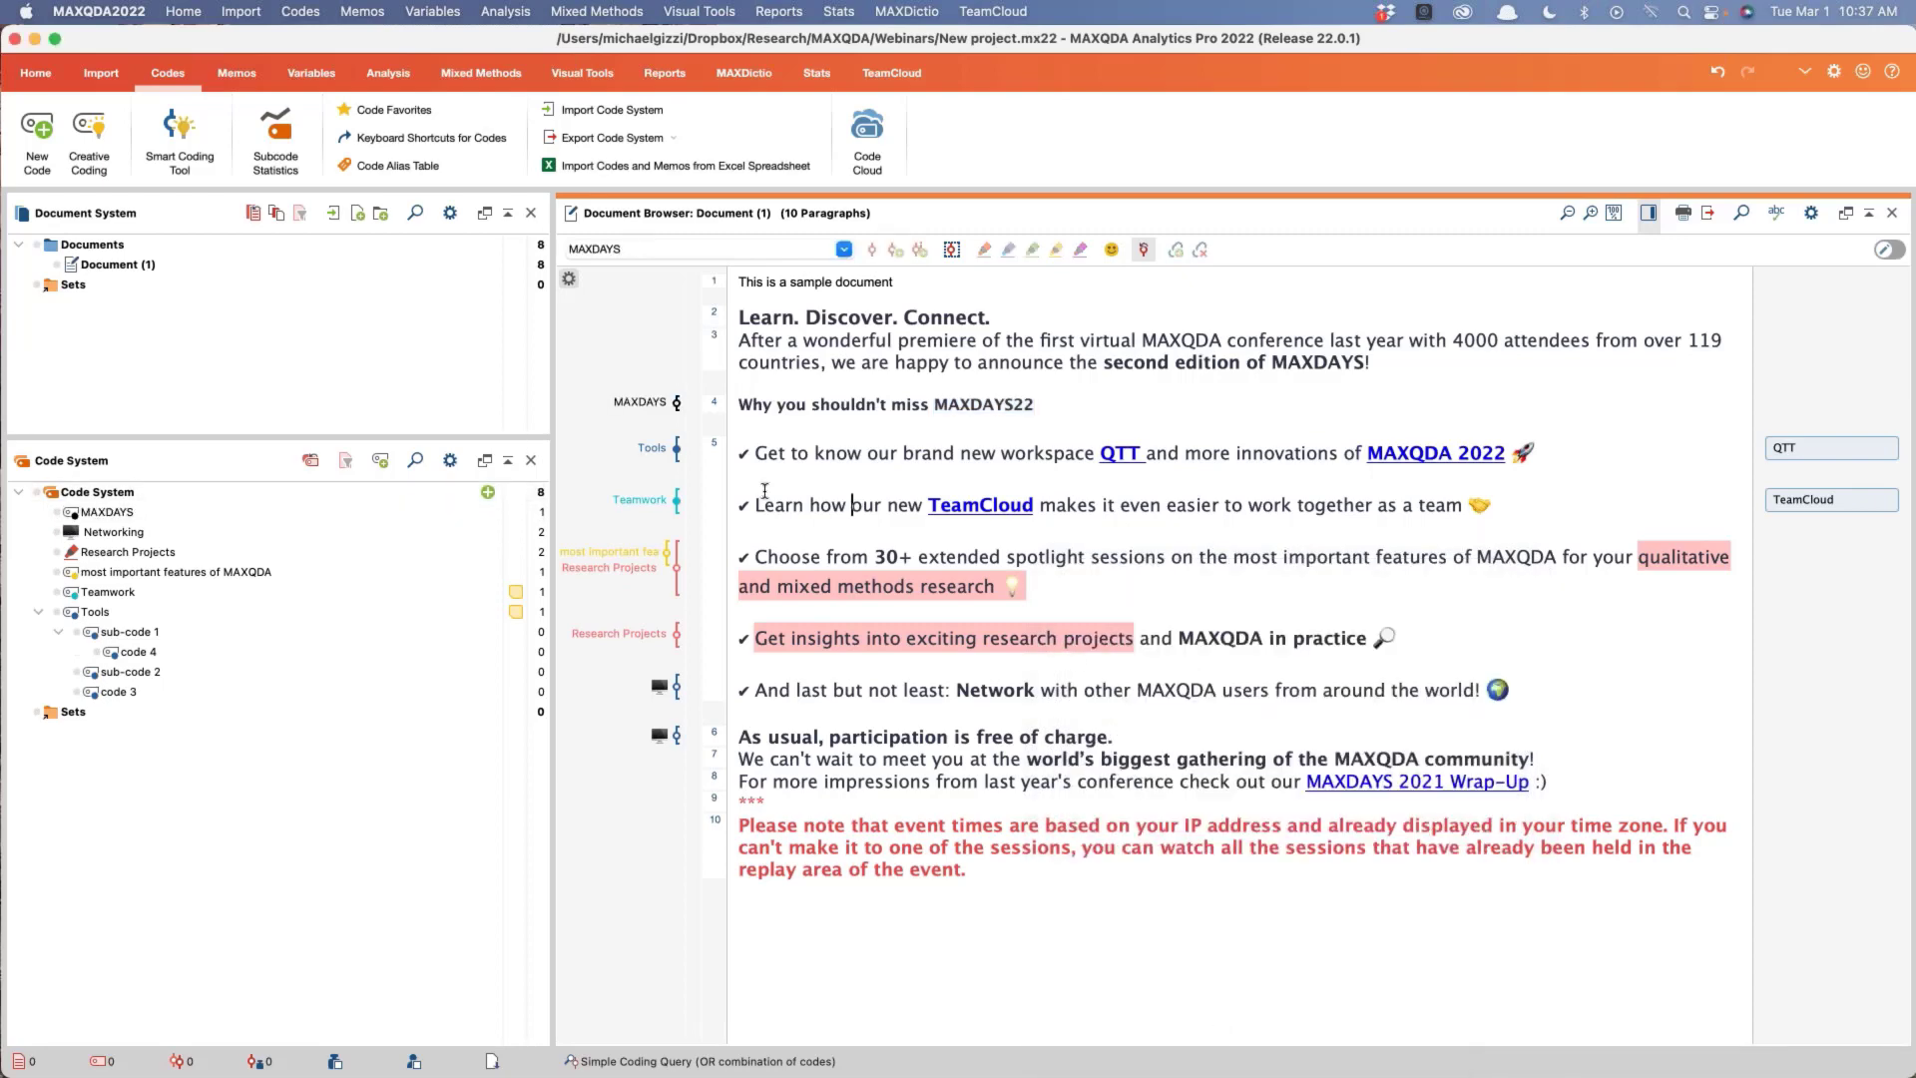
# Step: Delete the MAXDAYS coding from paragraph 4, keeping the code itself in the code system
pyautogui.rightClick(632, 403)
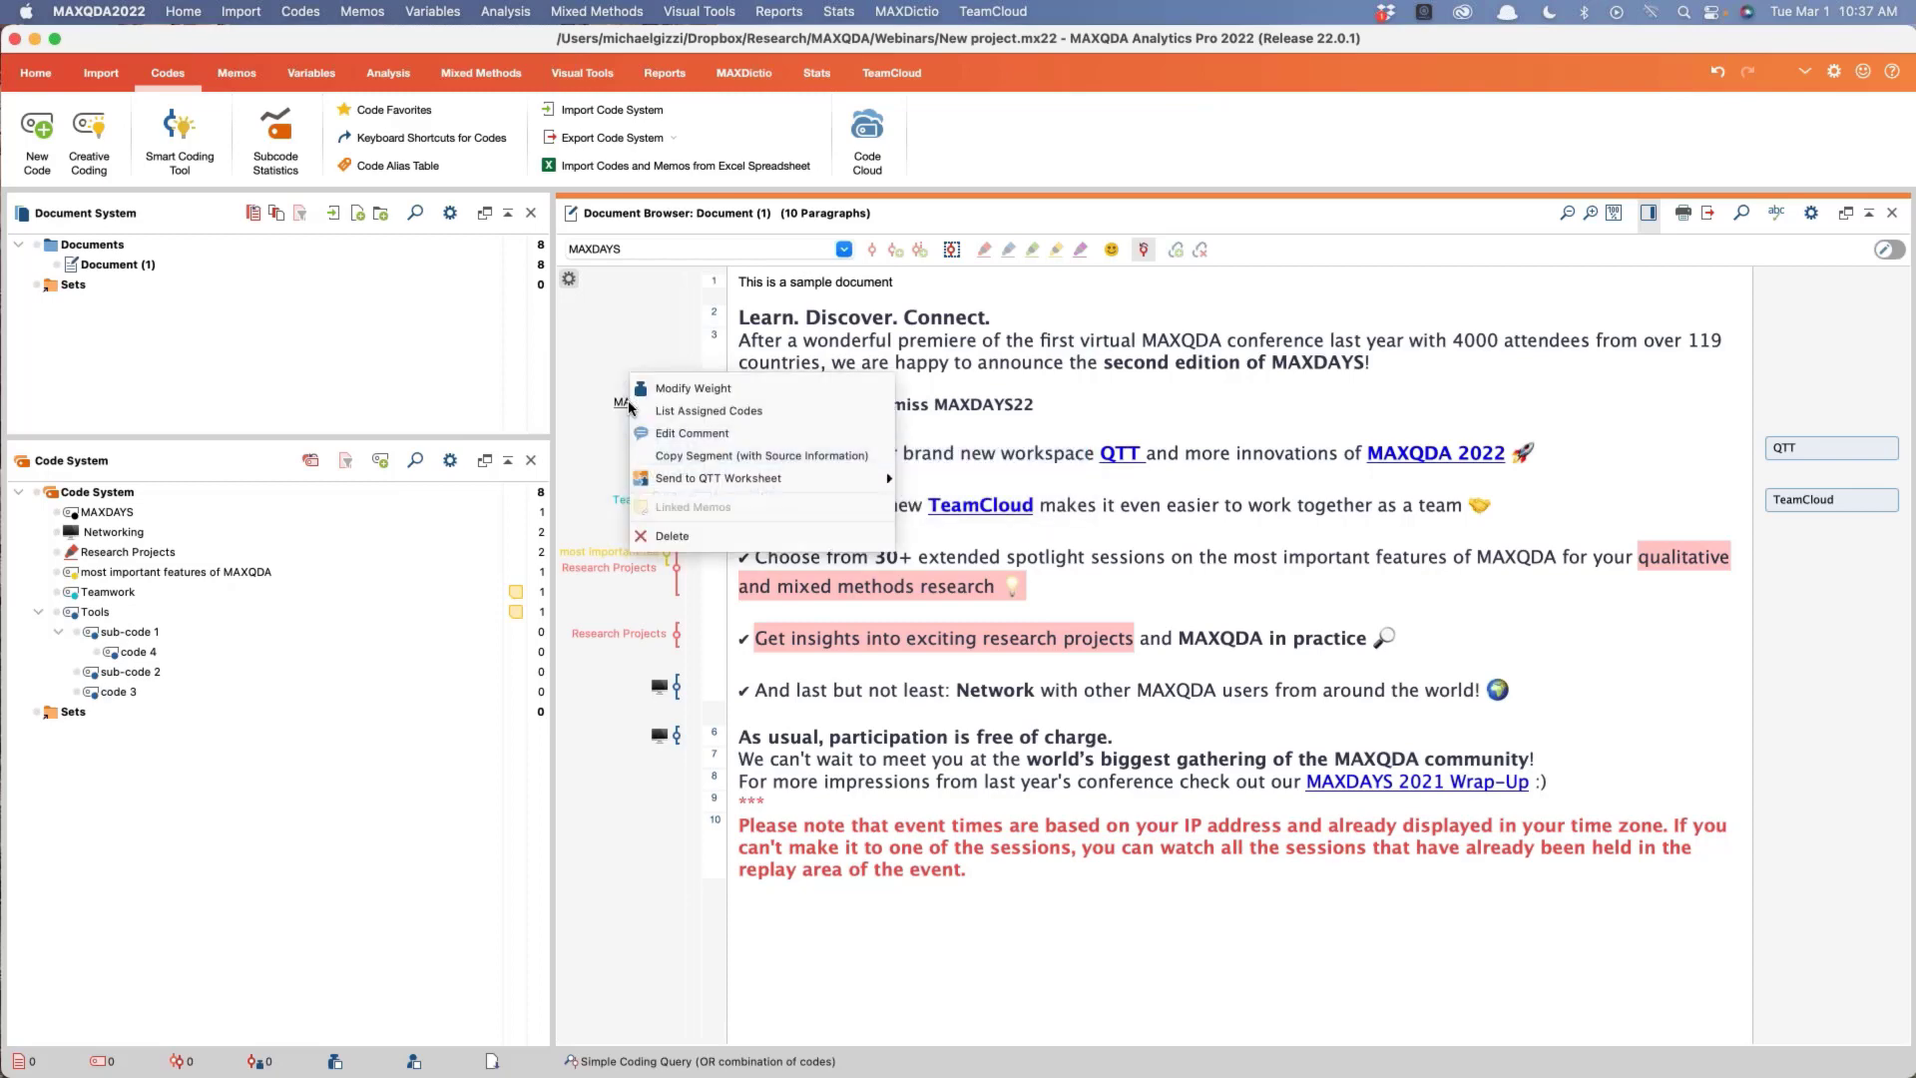
pyautogui.click(719, 537)
pyautogui.click(963, 608)
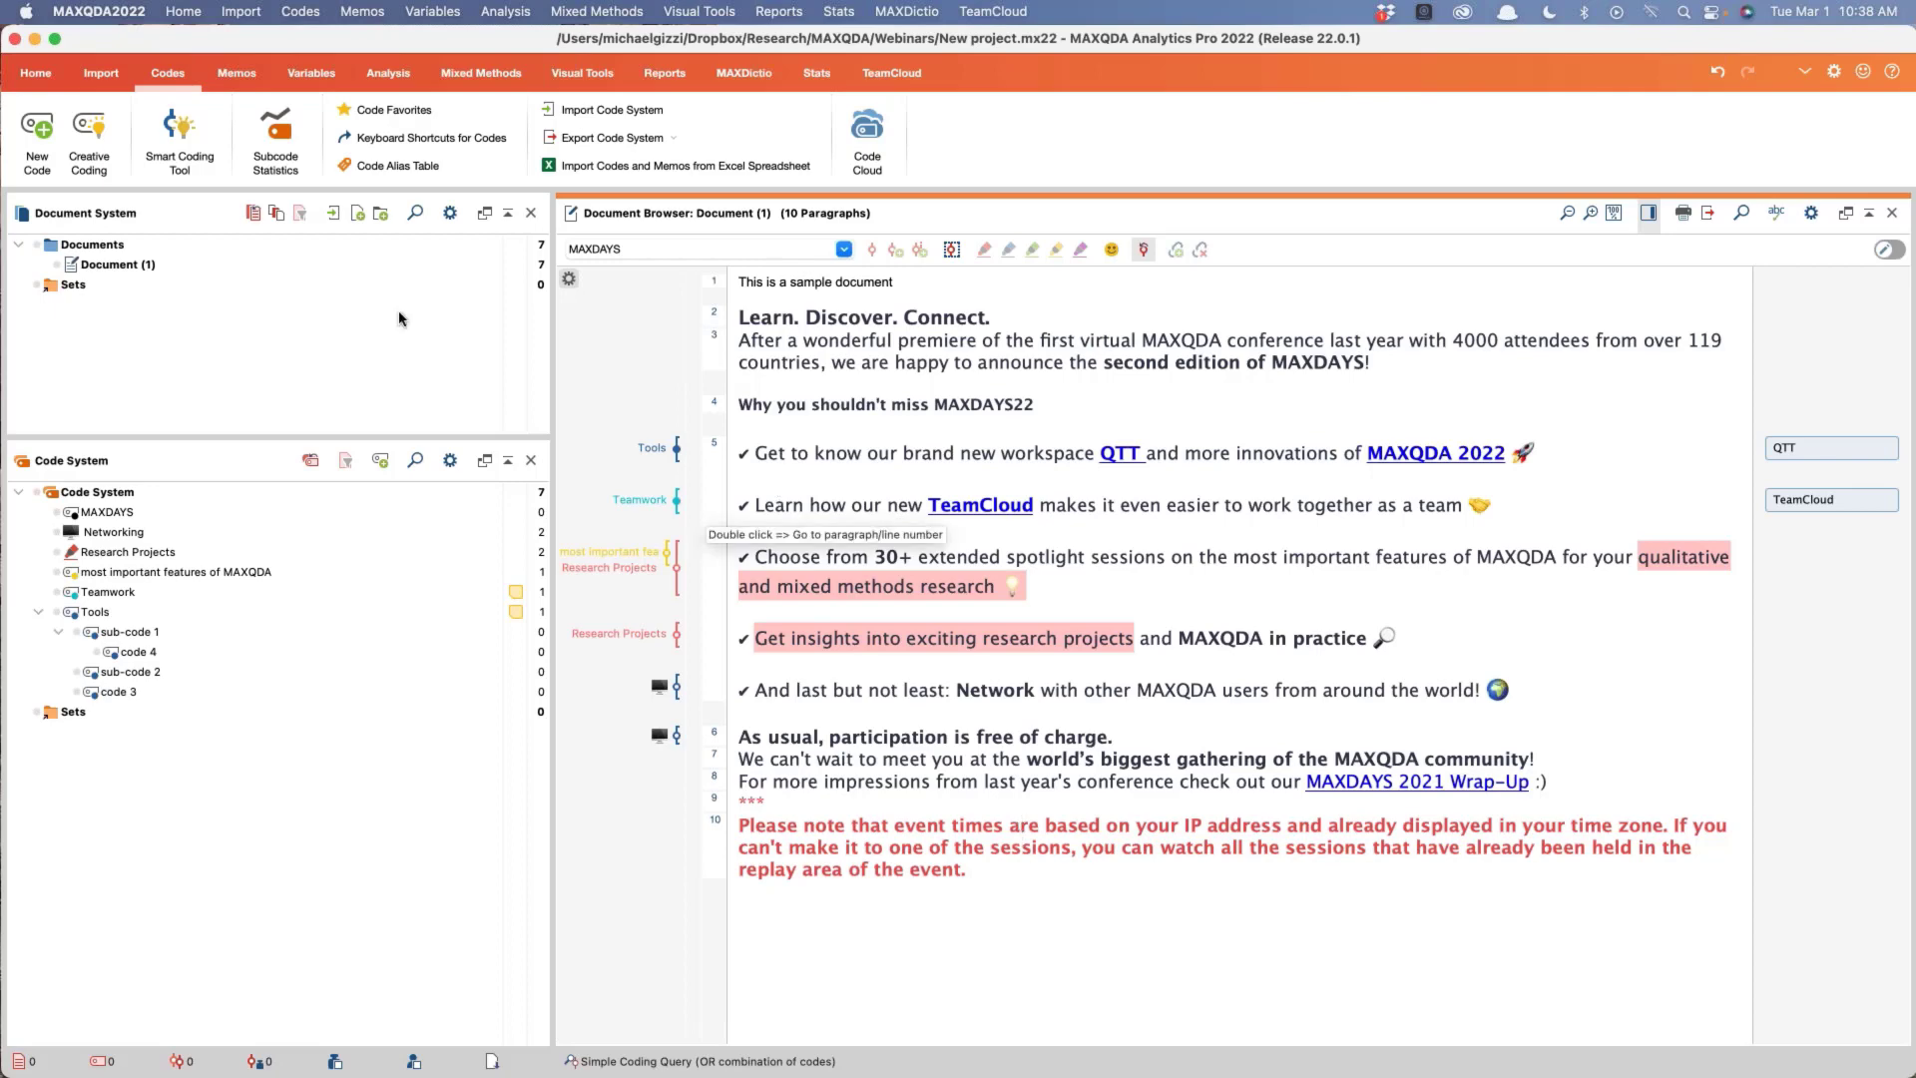
# Step: Open the recently used example project Work Life Balance
pyautogui.click(36, 74)
pyautogui.click(99, 164)
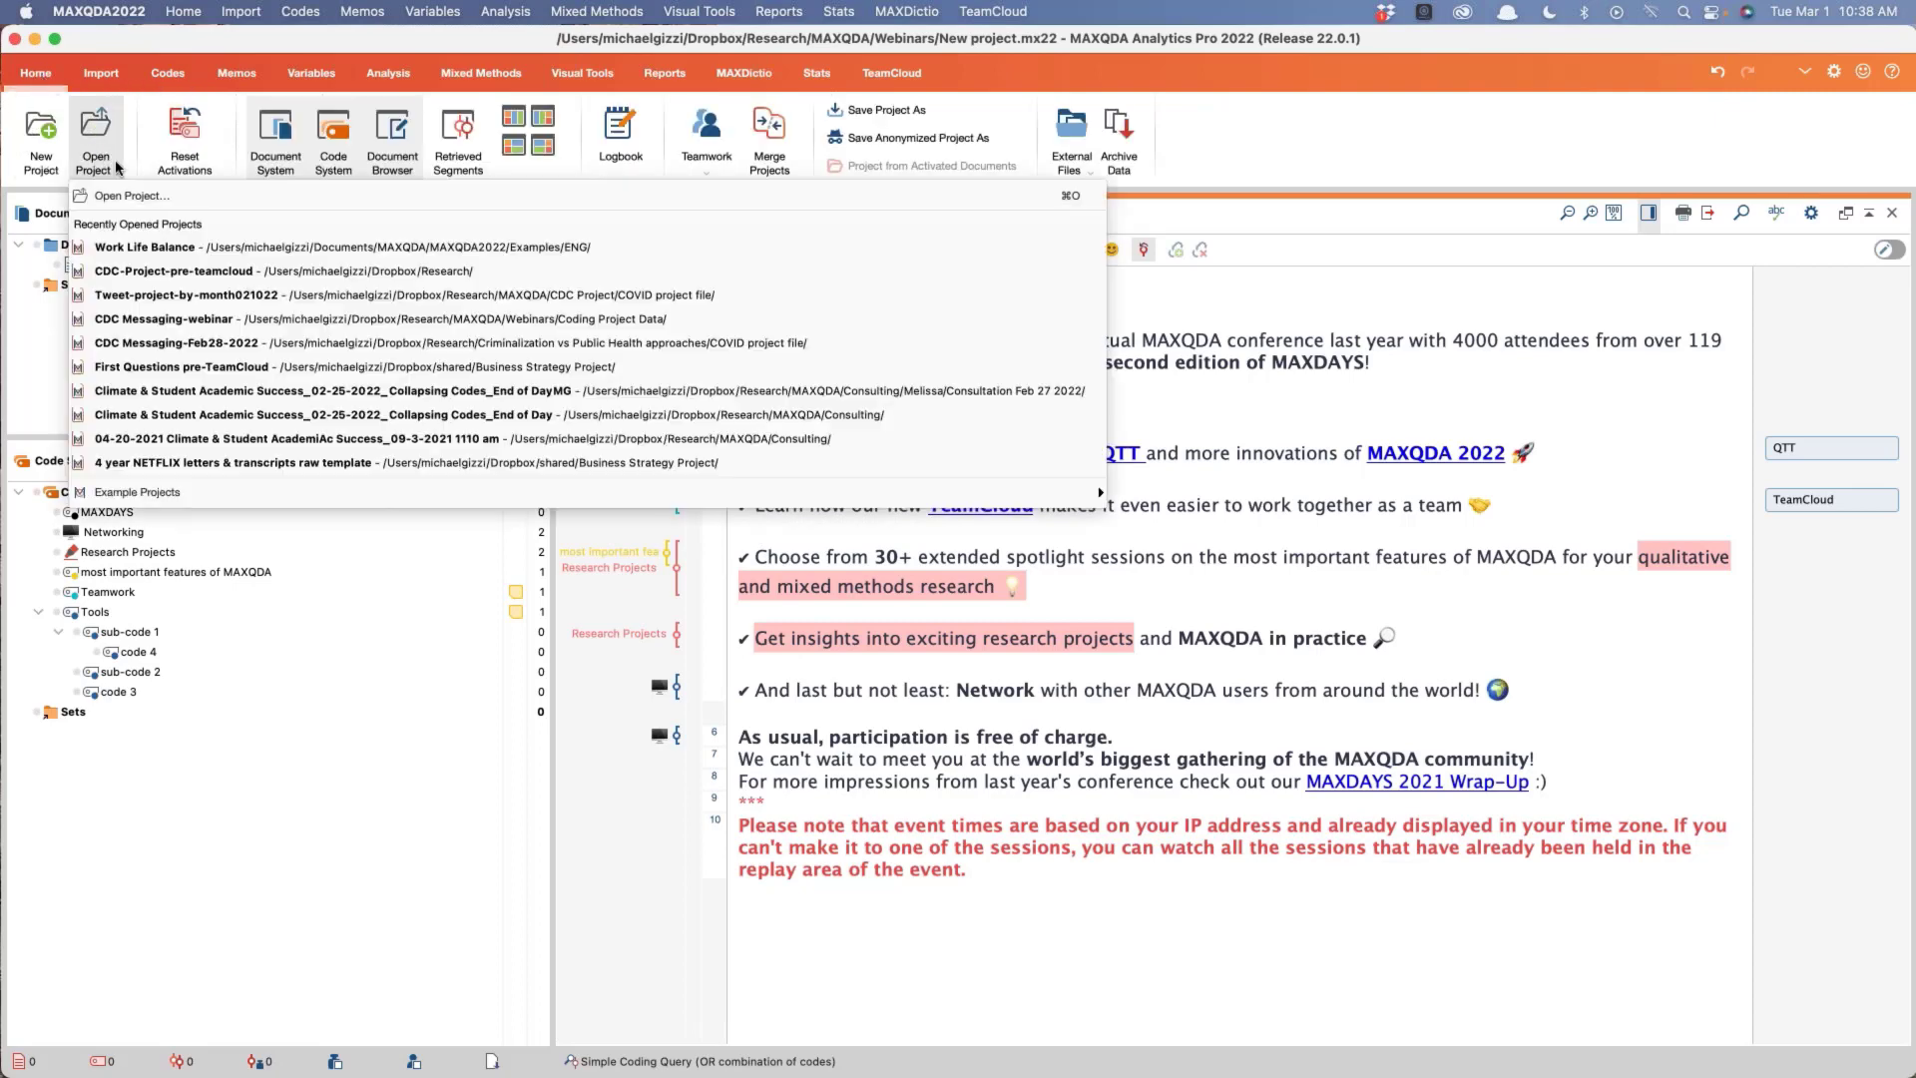
pyautogui.click(261, 246)
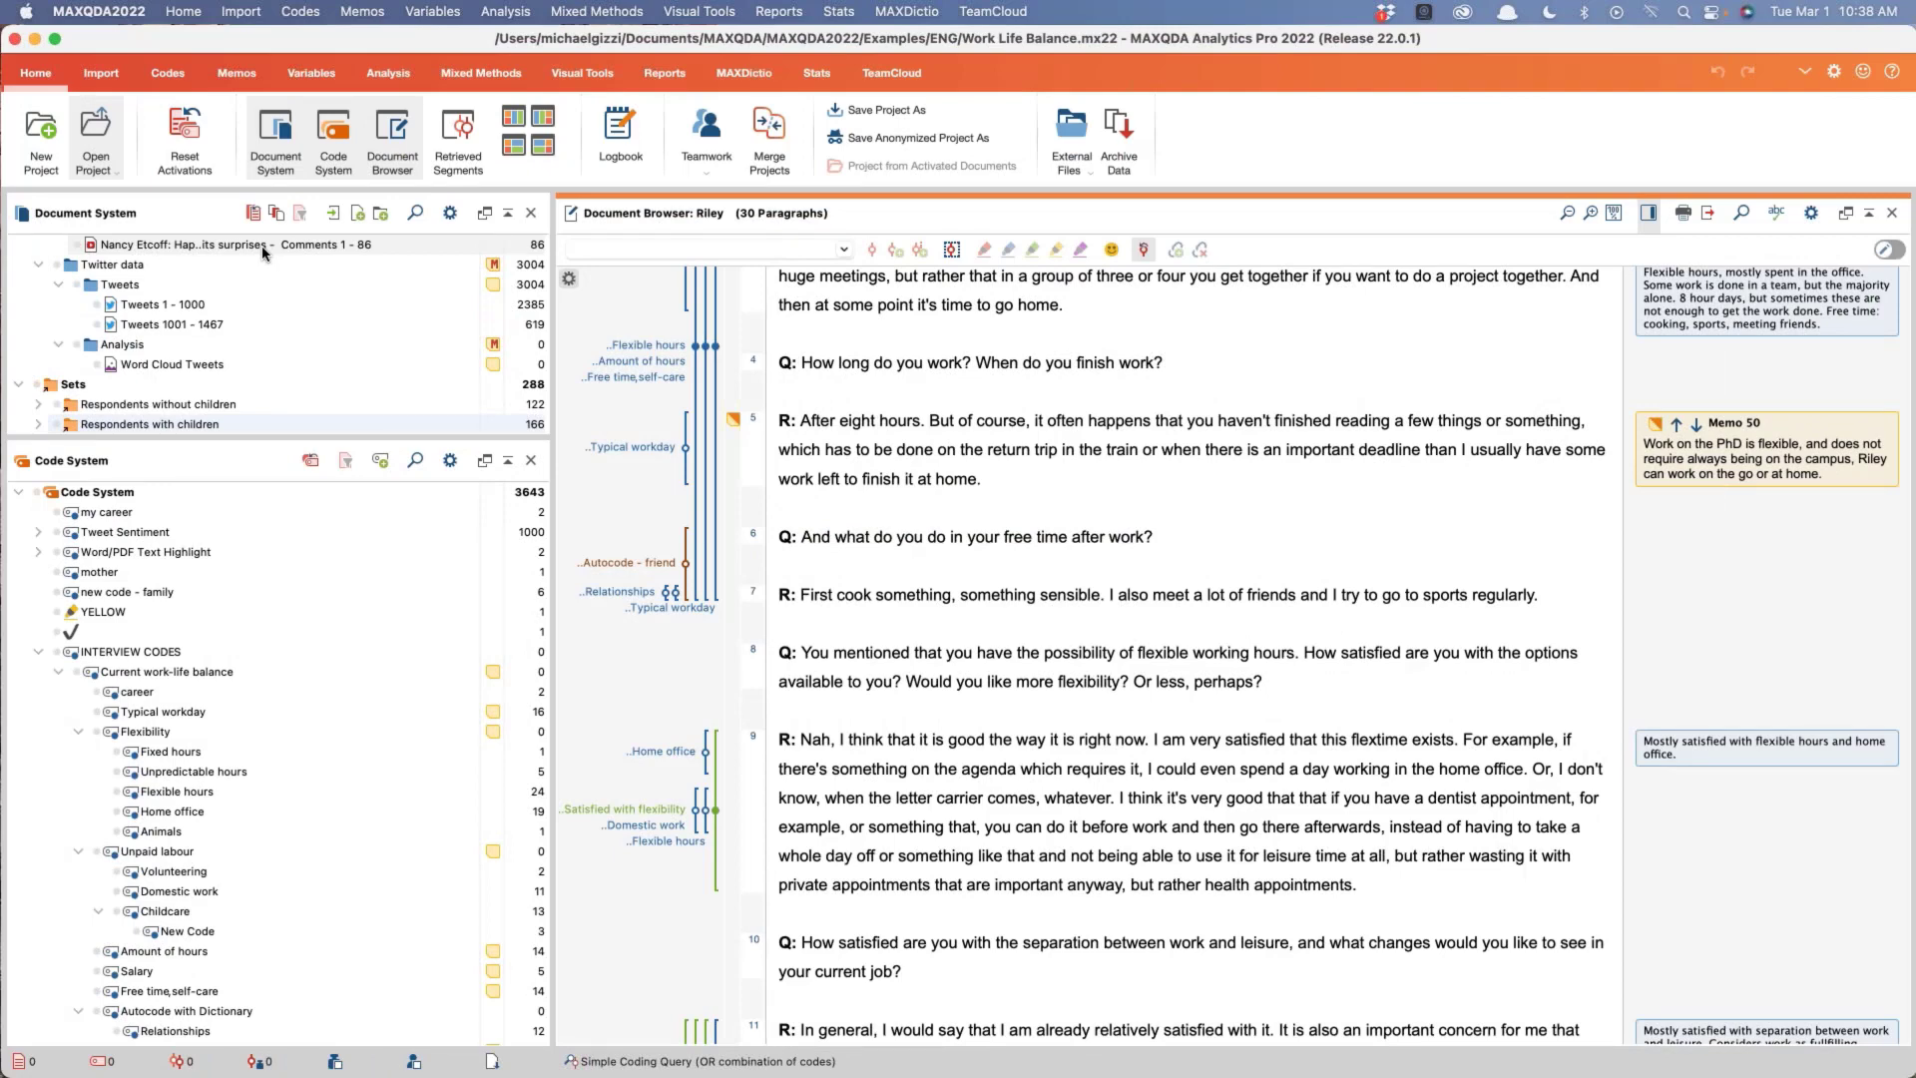
# Step: Copy the full text of Memo 50, attached to paragraph 5 of the open interview, and close the memo
pyautogui.click(1785, 432)
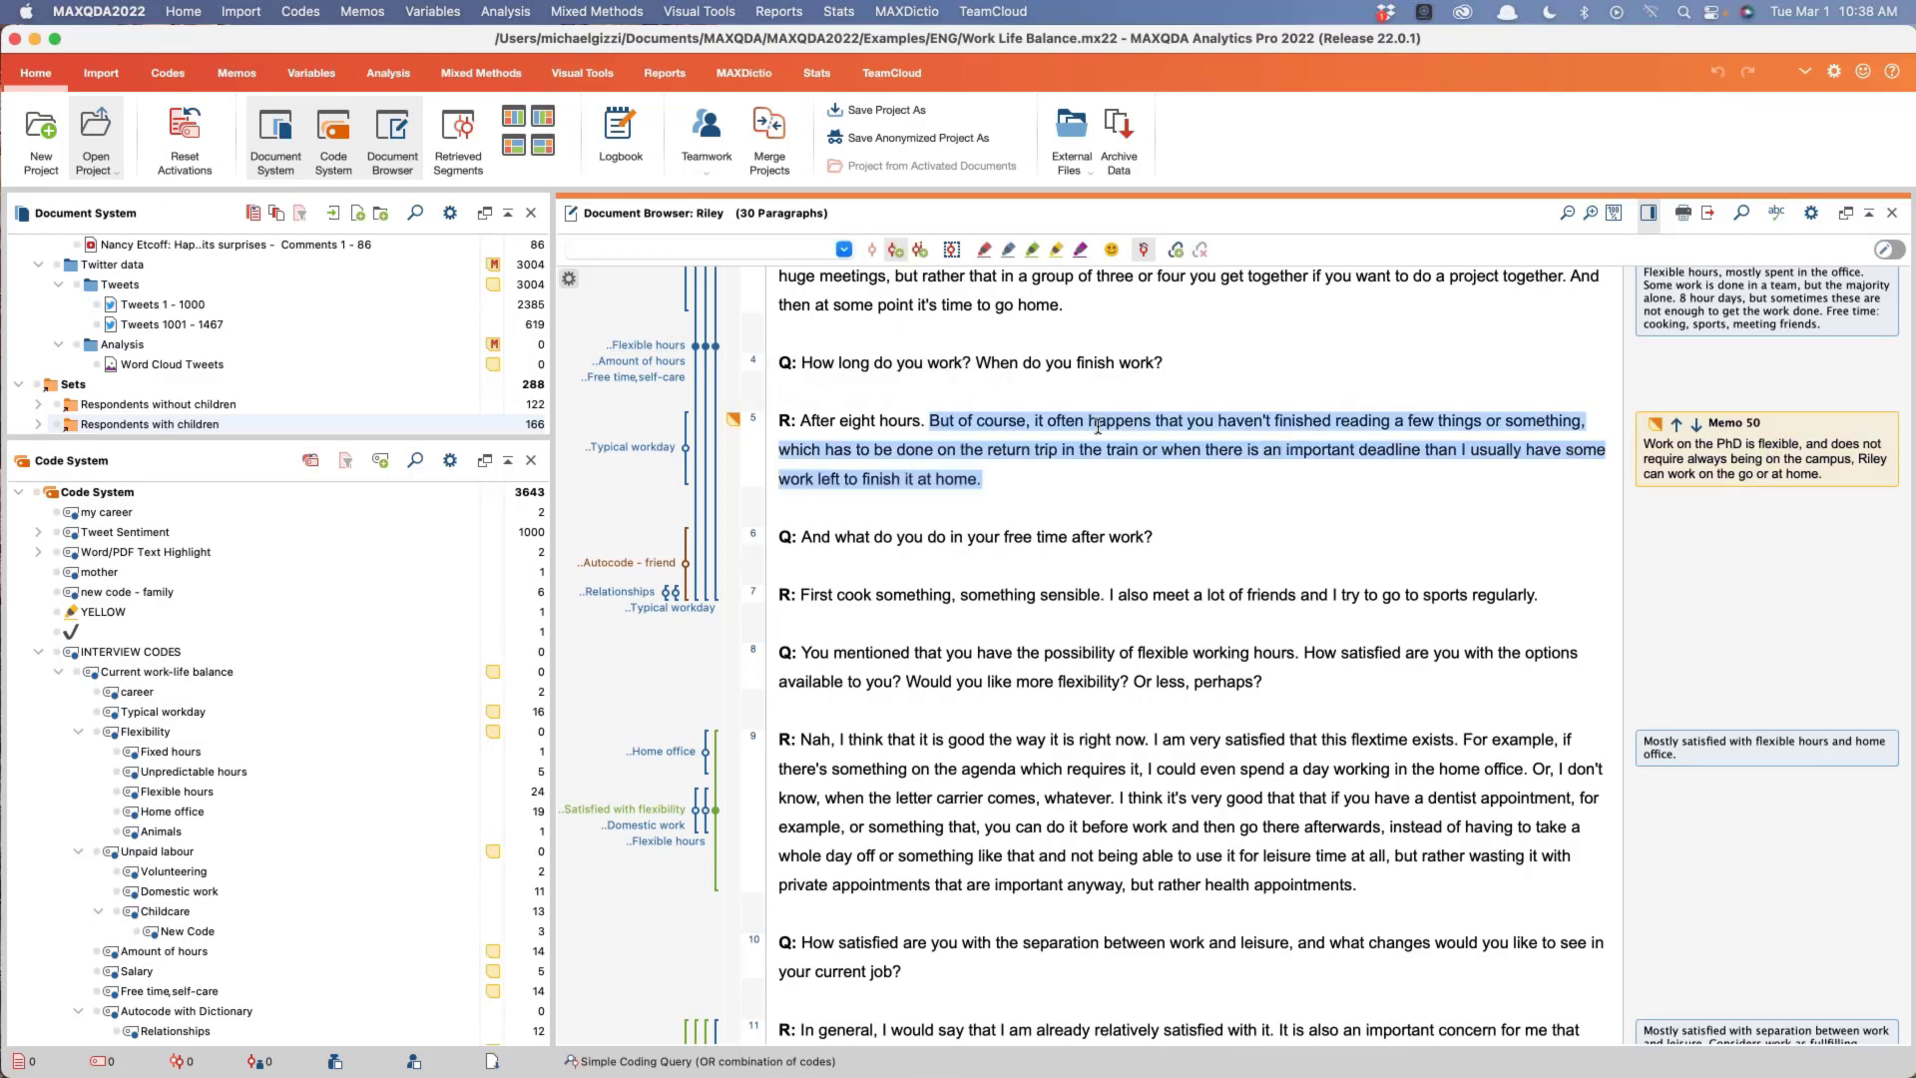
pyautogui.click(977, 487)
pyautogui.moveTo(977, 487); pyautogui.dragTo(929, 421)
pyautogui.doubleClick(1773, 451)
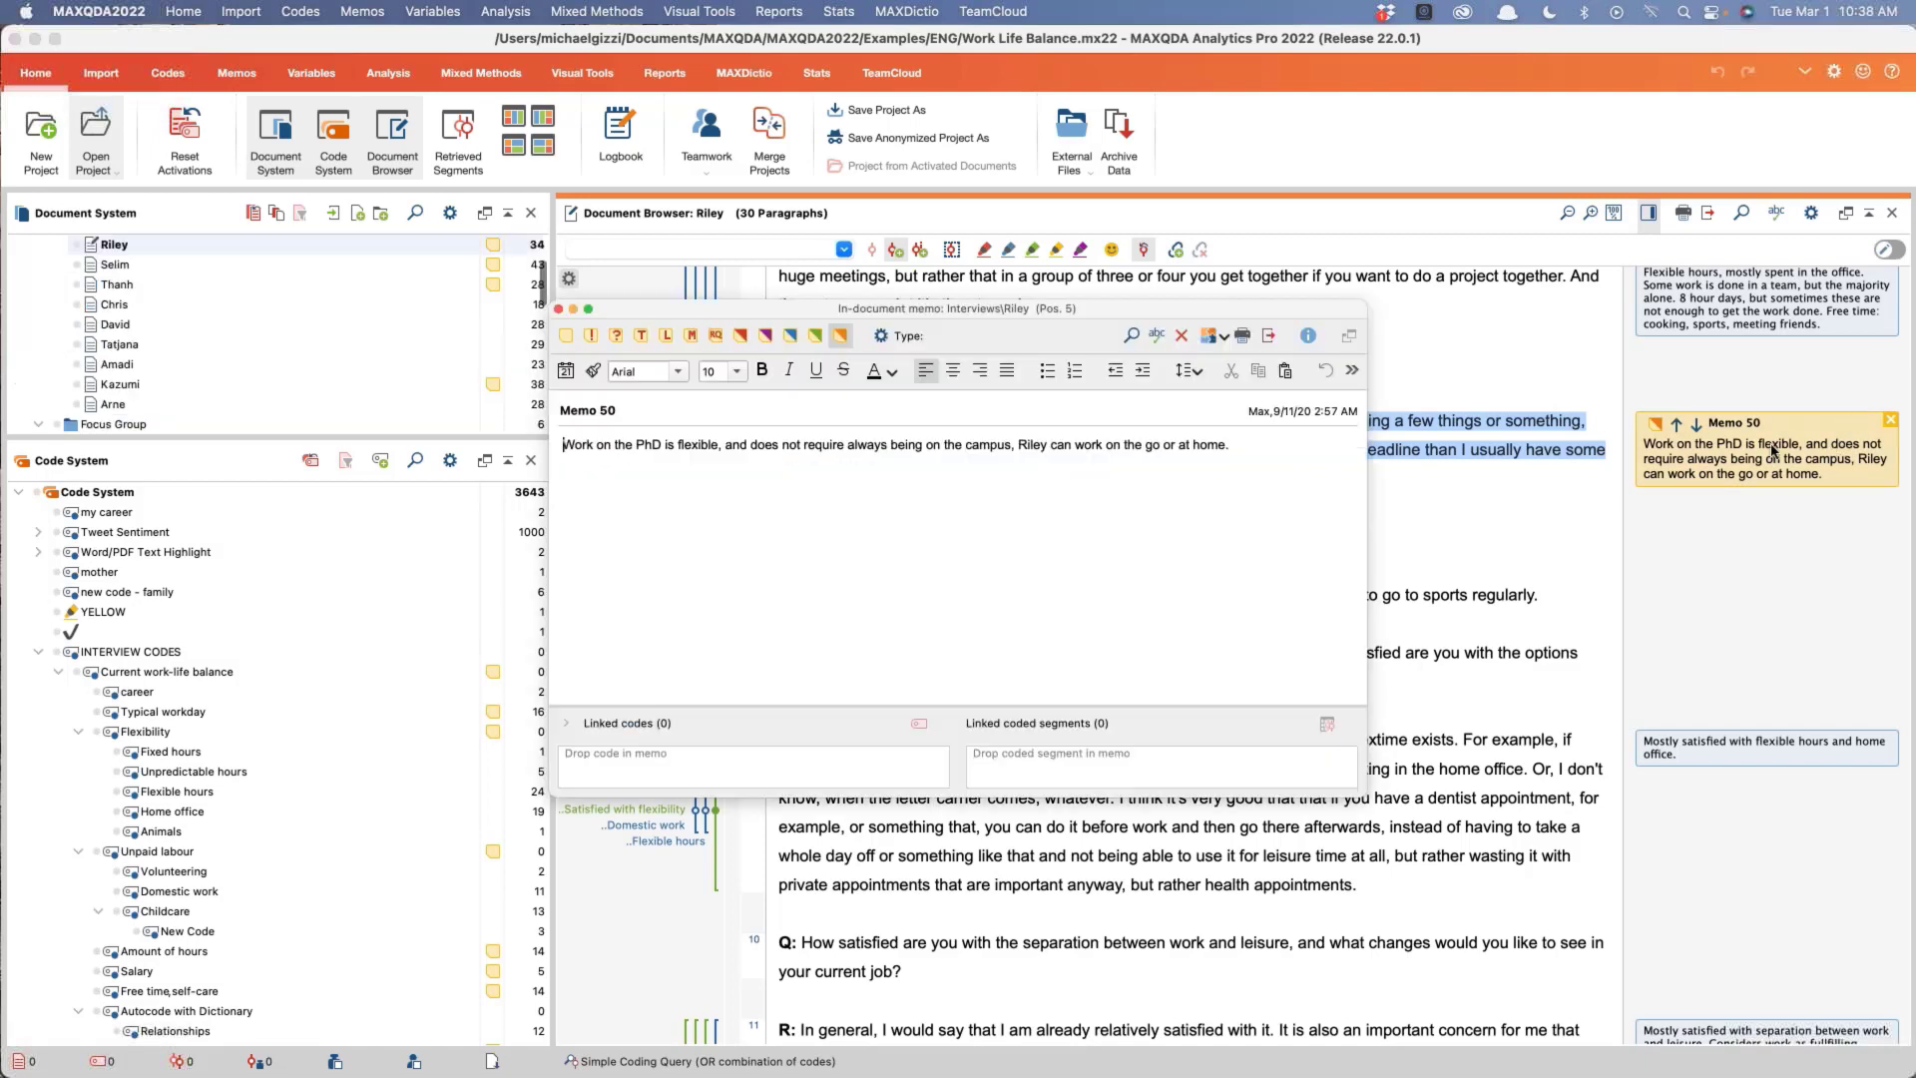
pyautogui.tripleClick(892, 444)
pyautogui.press('cmd+c')
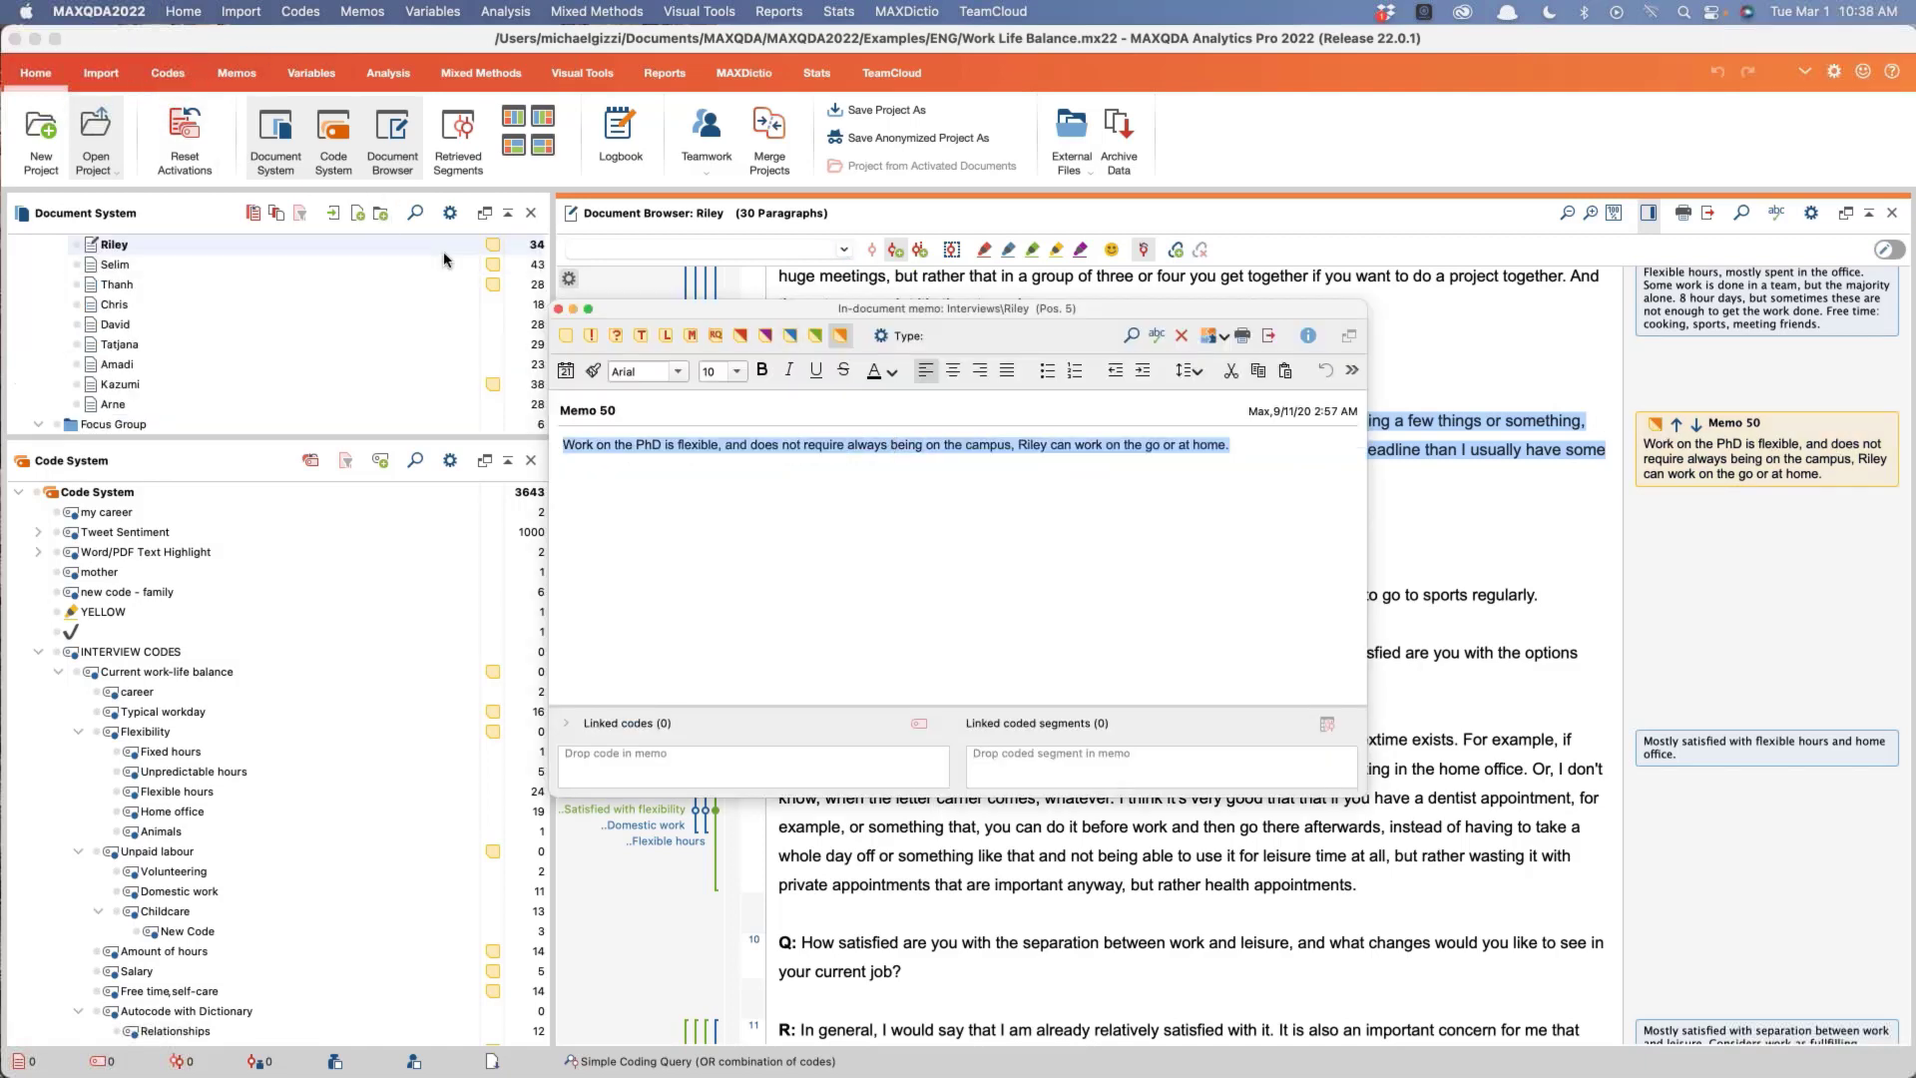
pyautogui.click(558, 309)
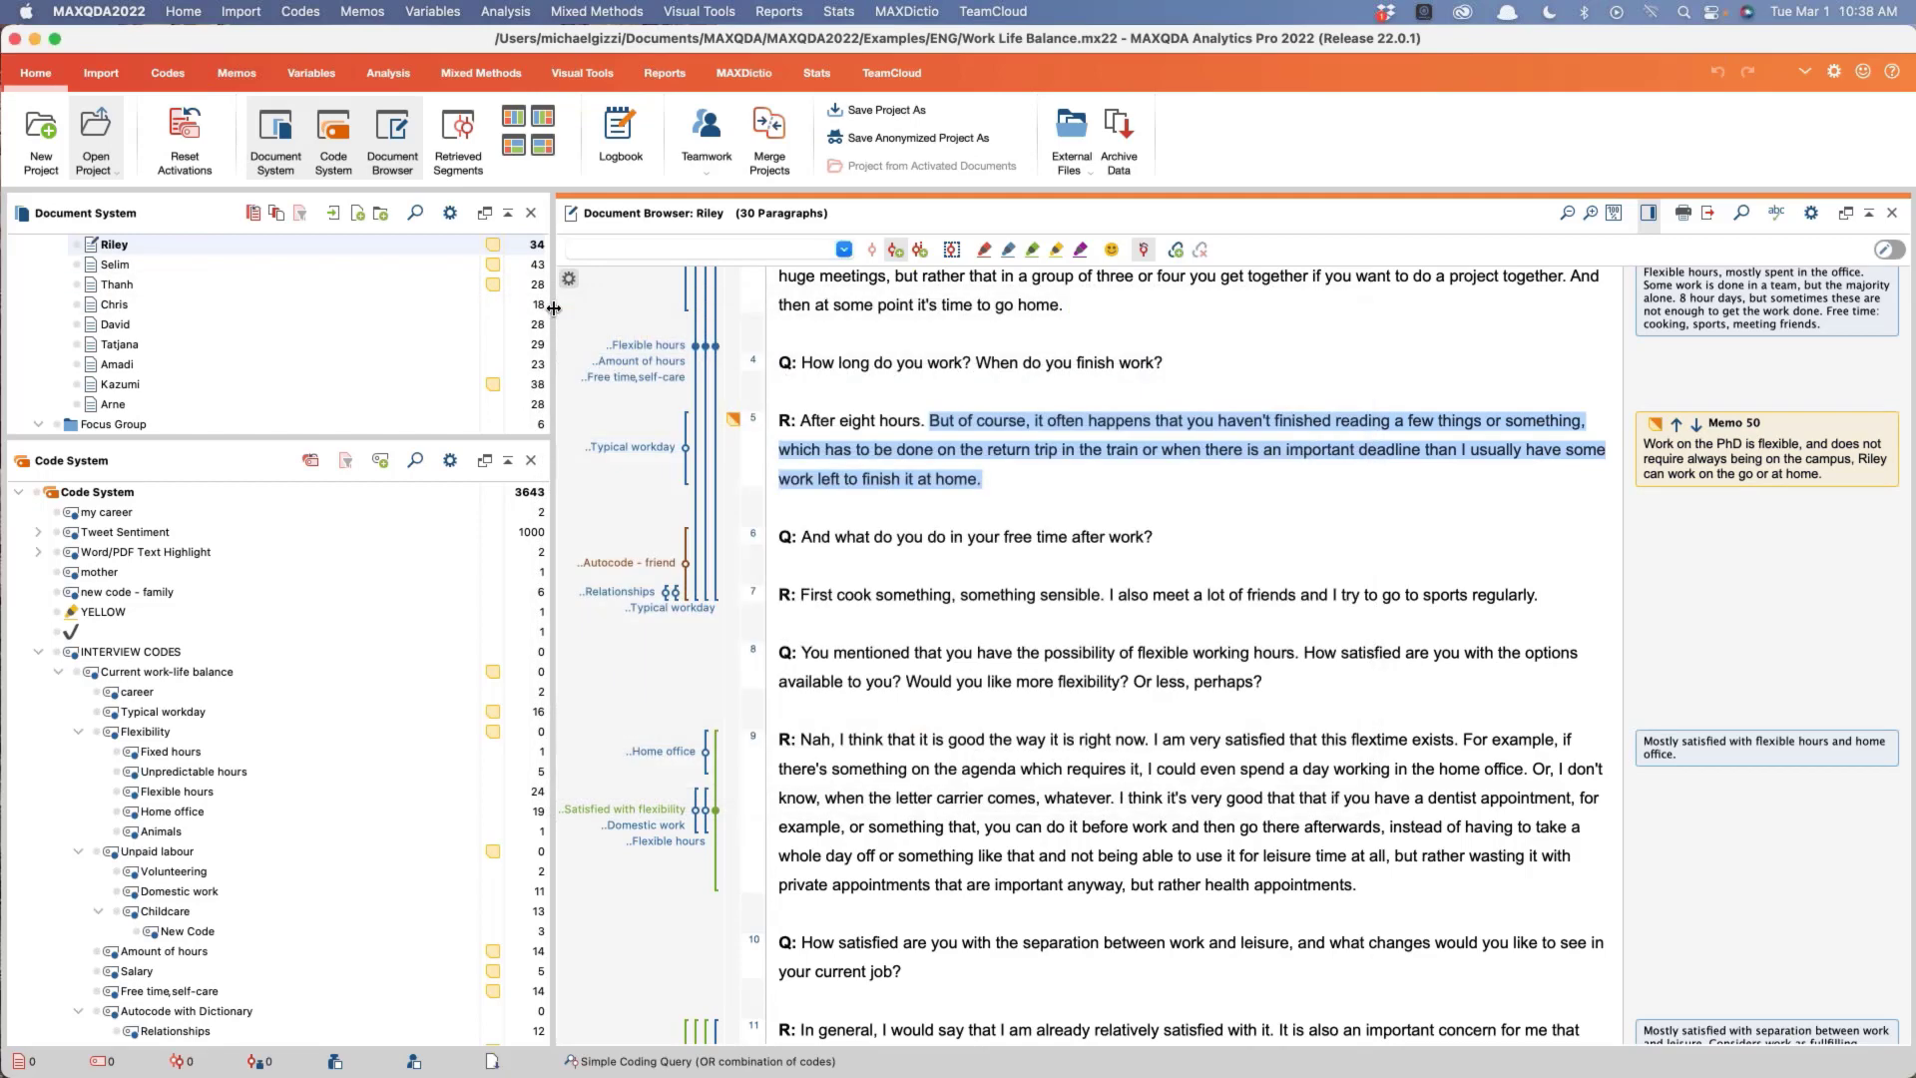
# Step: Add the copied memo text as a comment on the Typical workday coding in paragraph 5
pyautogui.doubleClick(632, 451)
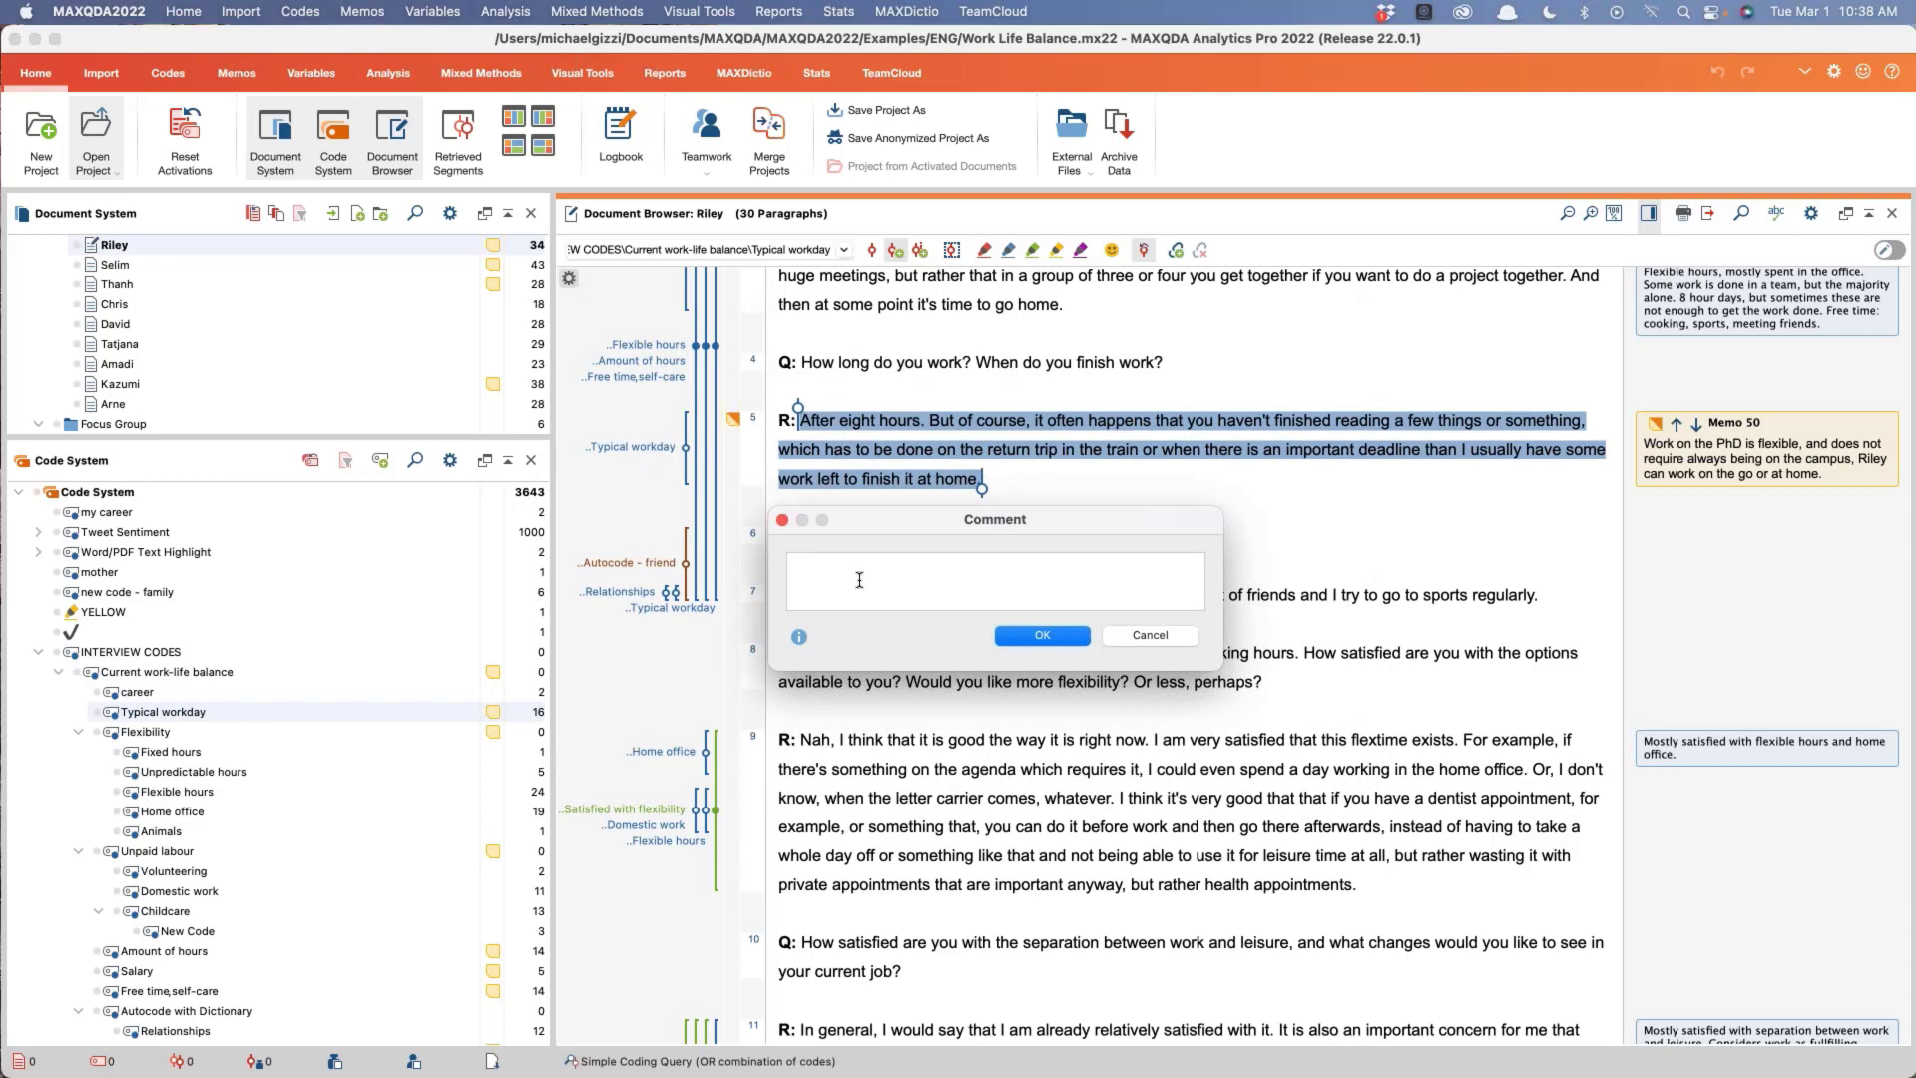
pyautogui.press('cmd+v')
pyautogui.click(1044, 641)
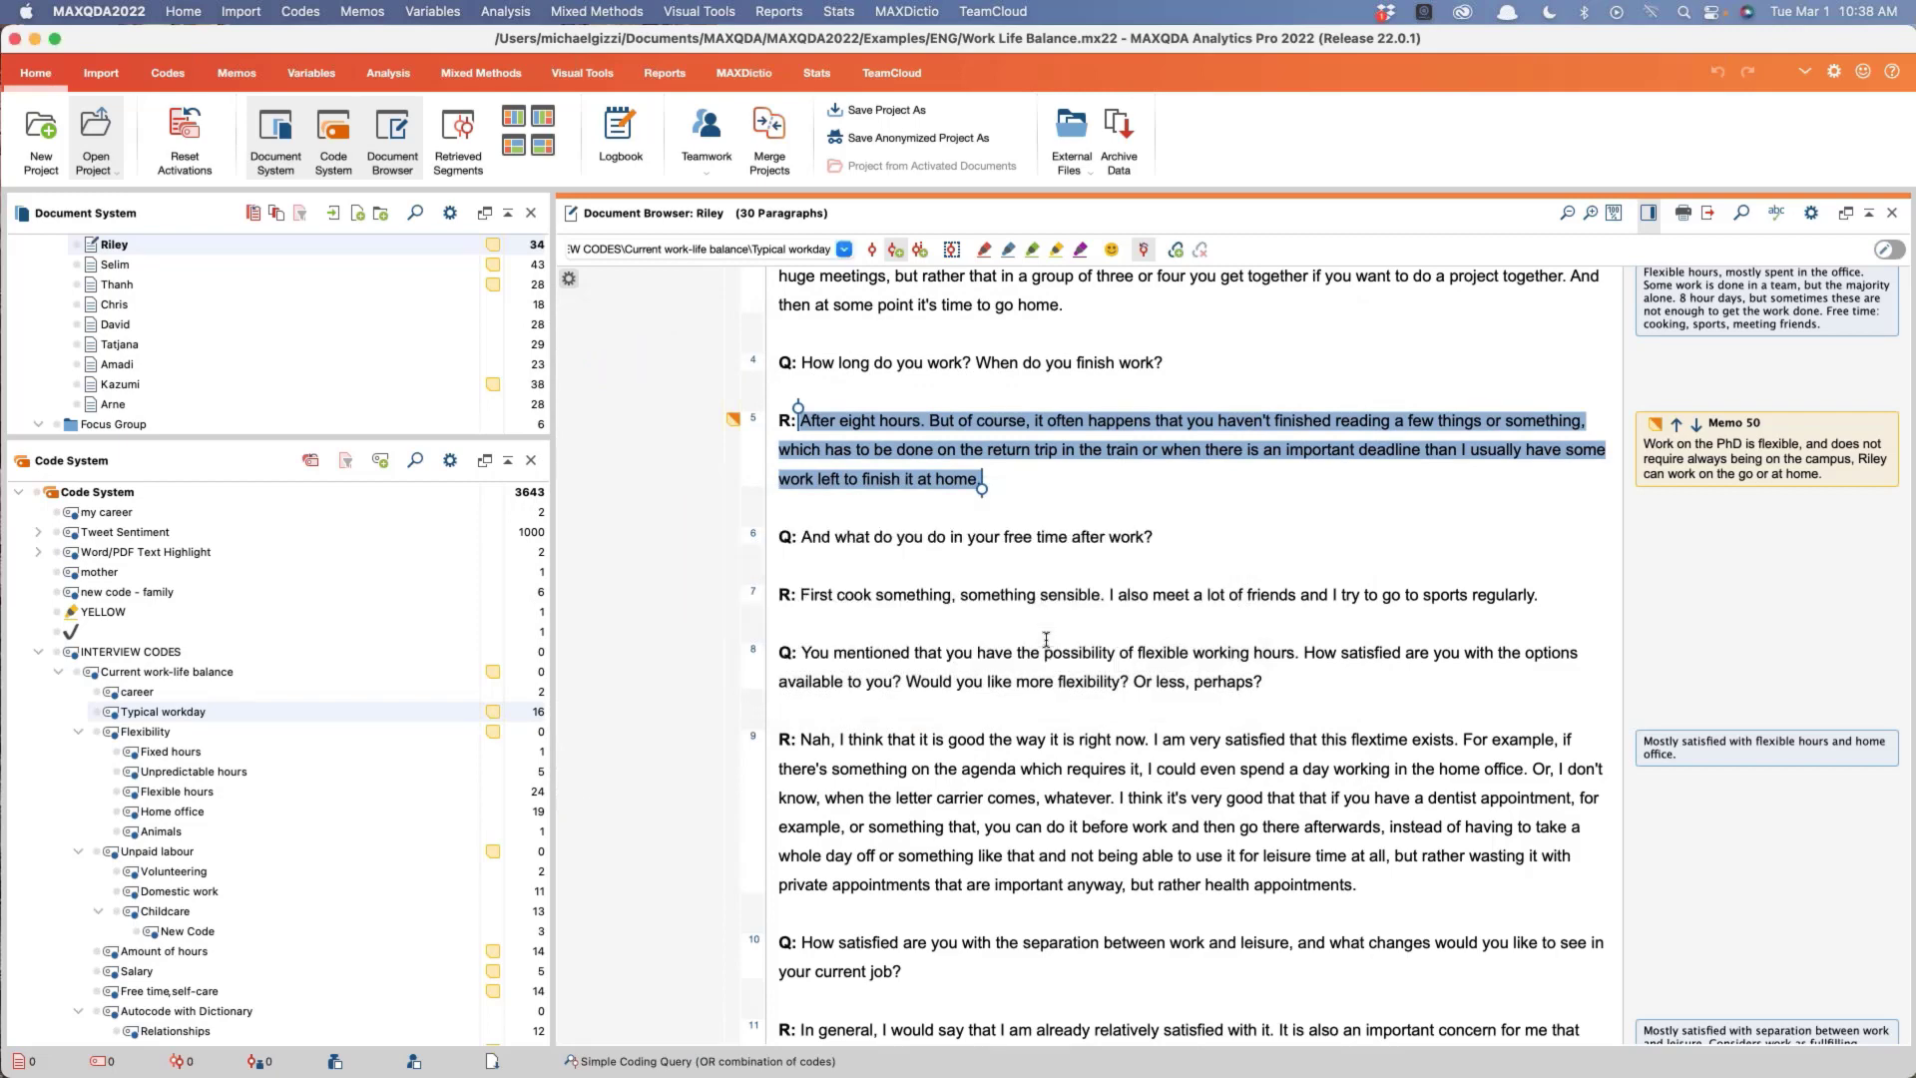
pyautogui.click(1164, 509)
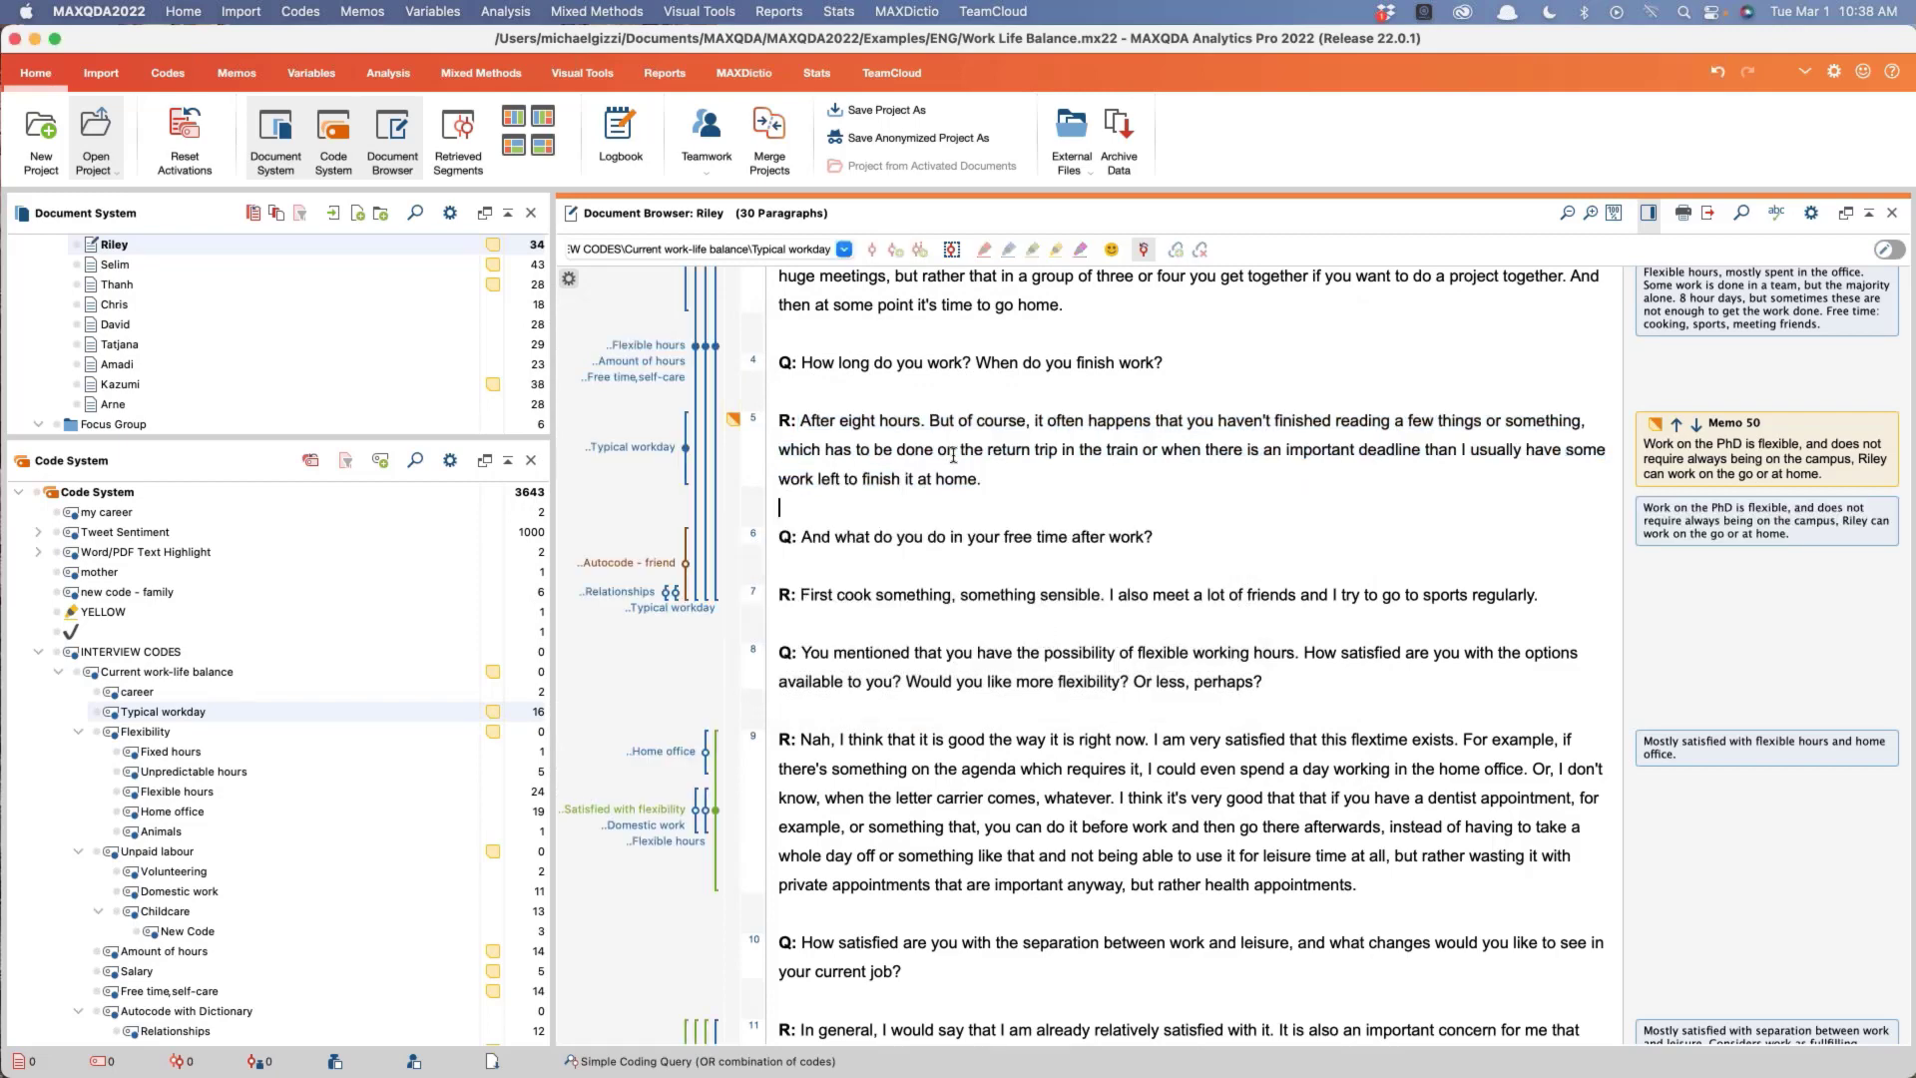
pyautogui.moveTo(1692, 509)
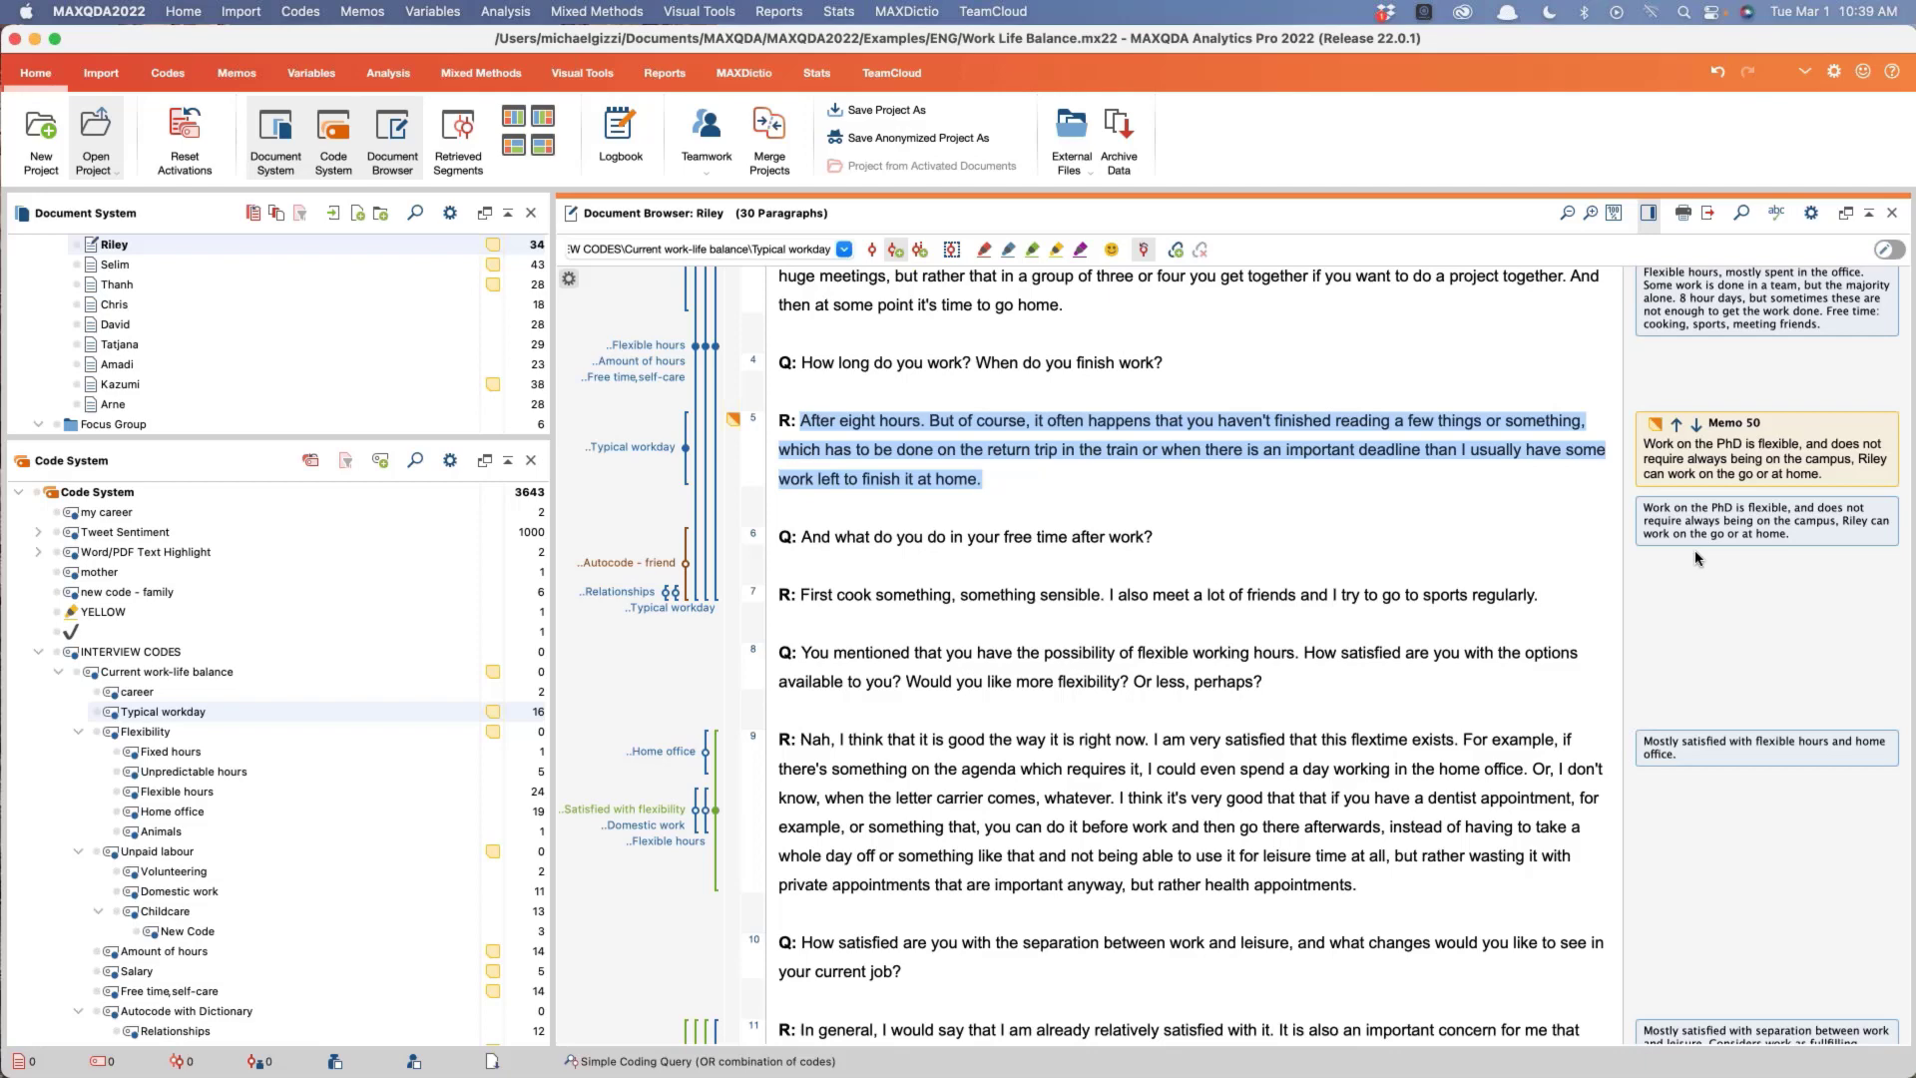
pyautogui.click(1696, 532)
# Step: Activate all documents in the Interviews group
pyautogui.scroll(2, 141, 364)
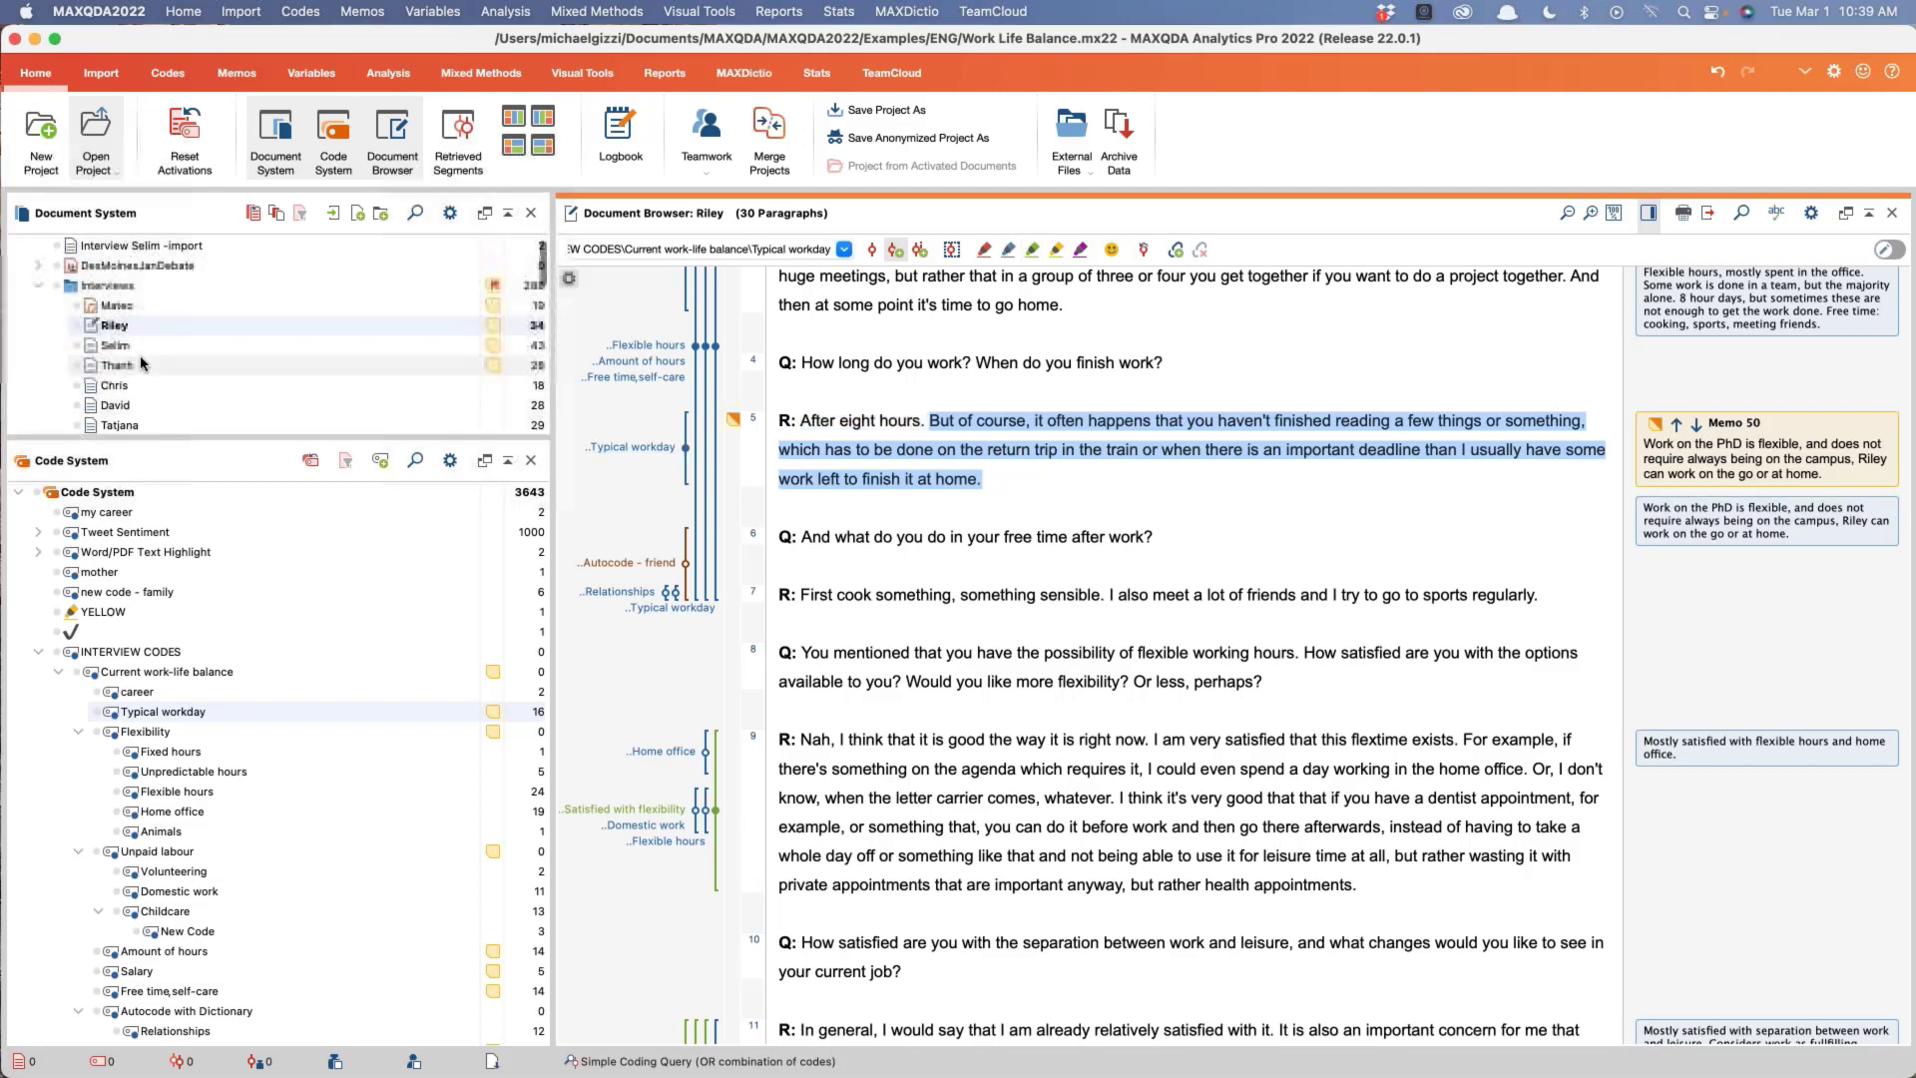
pyautogui.scroll(1, 141, 364)
pyautogui.scroll(-1, 140, 364)
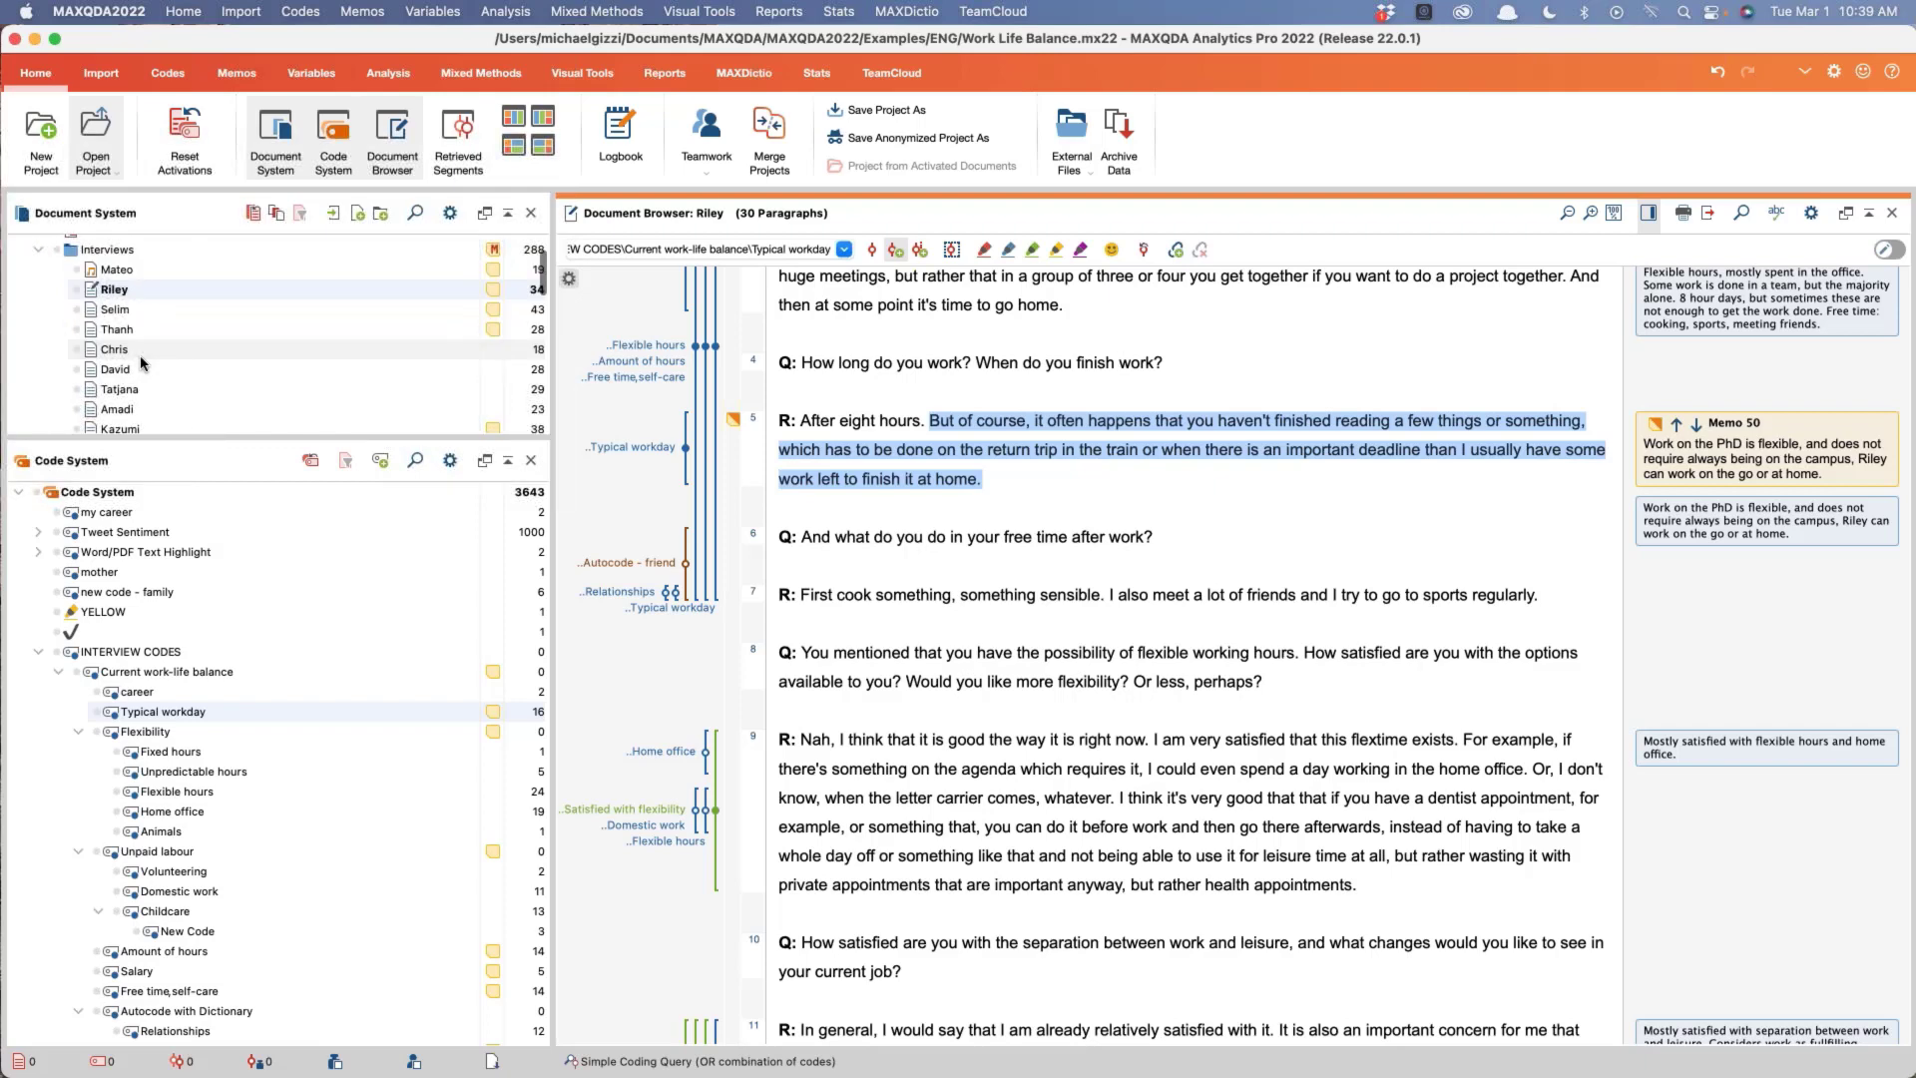
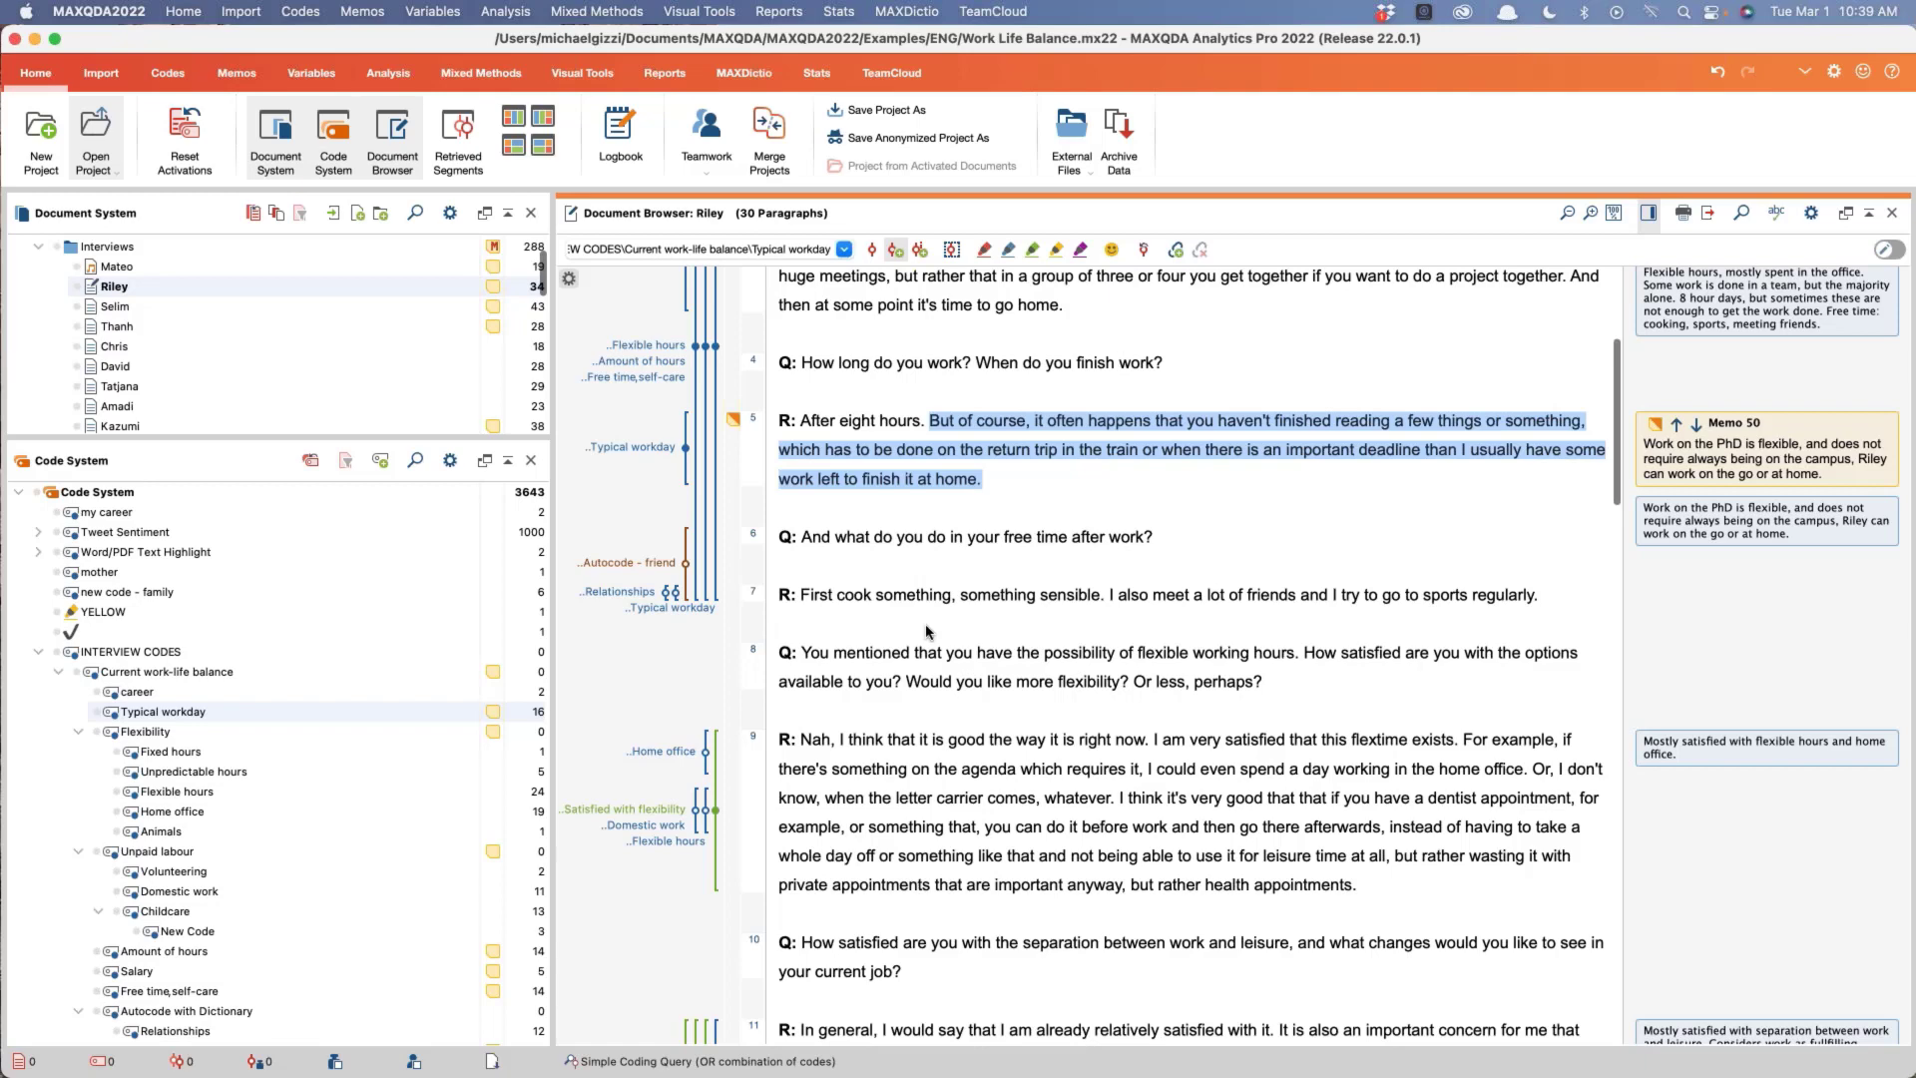
pyautogui.click(74, 251)
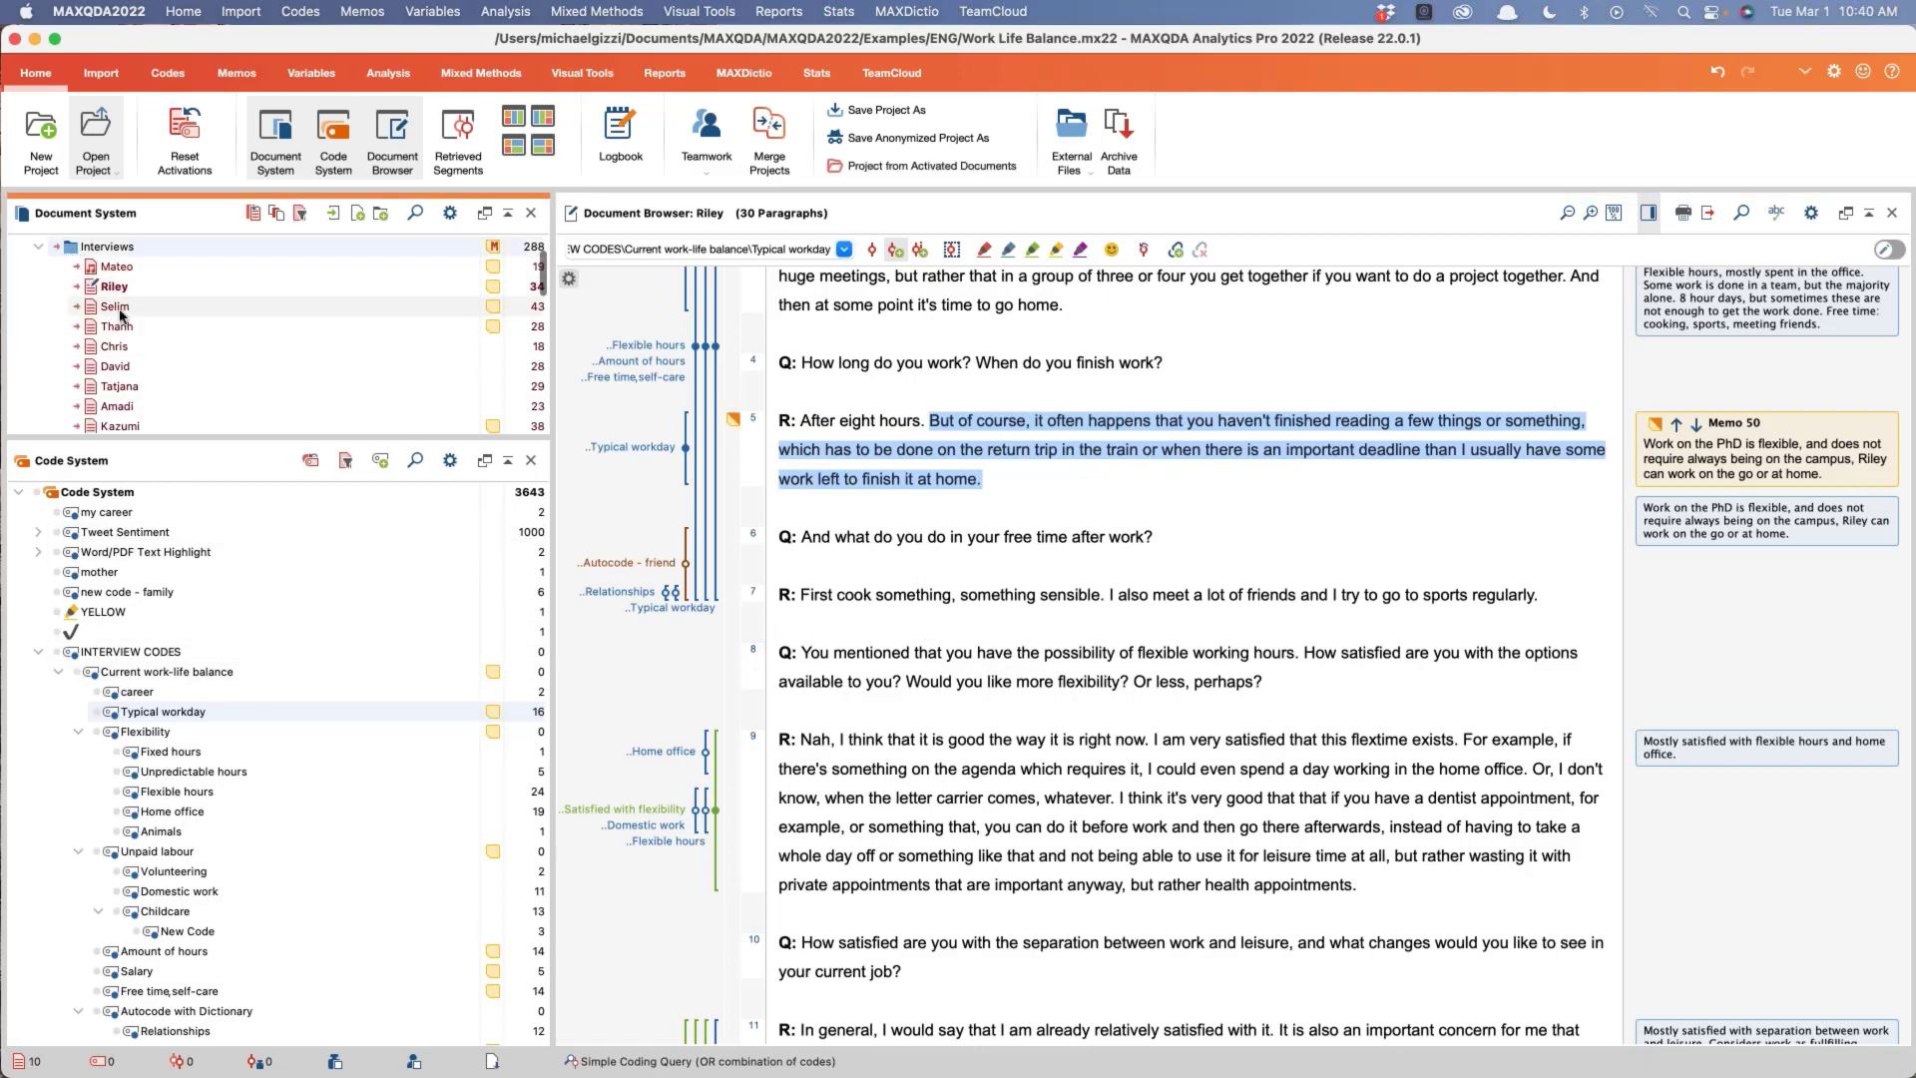
# Step: Open the sixth document of the Interviews group and clear the text selection in its opening answers
pyautogui.scroll(-1, 143, 292)
pyautogui.scroll(-3, 143, 292)
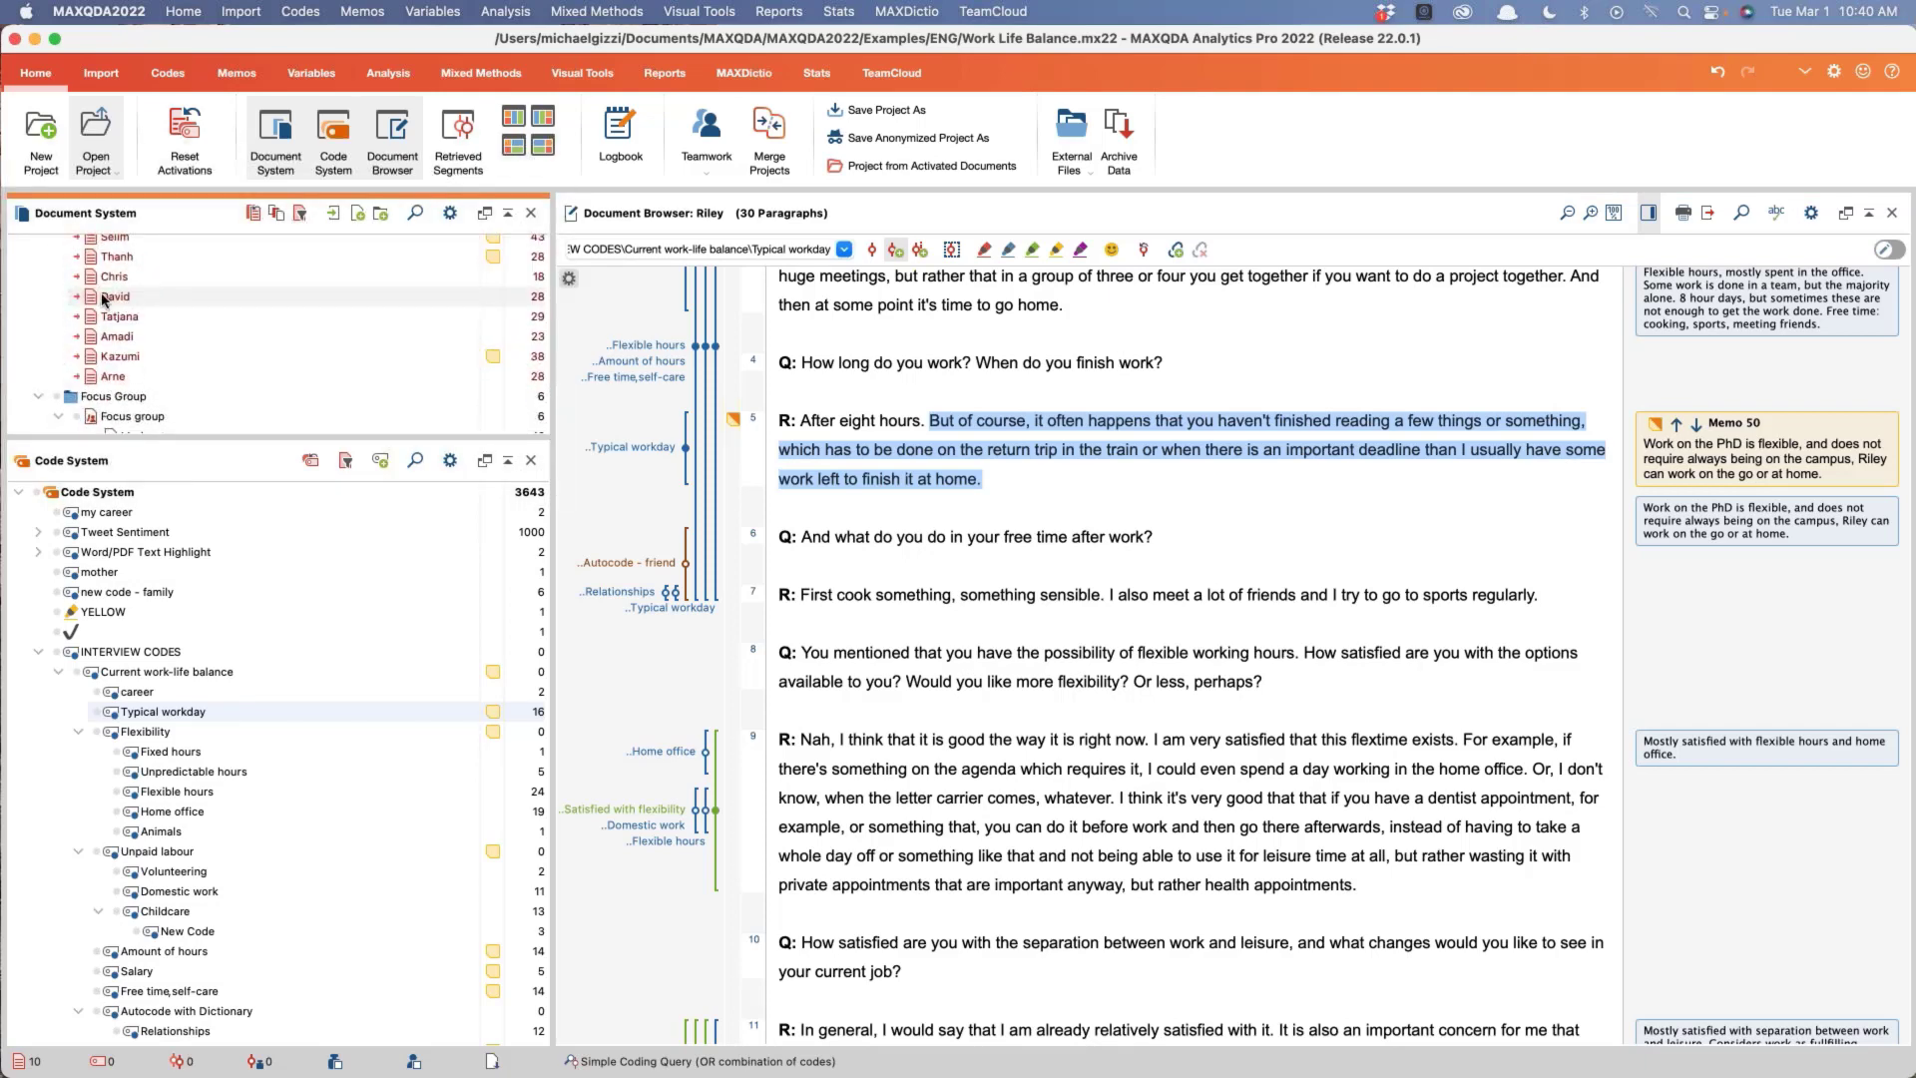
pyautogui.doubleClick(106, 297)
pyautogui.scroll(5, 1142, 546)
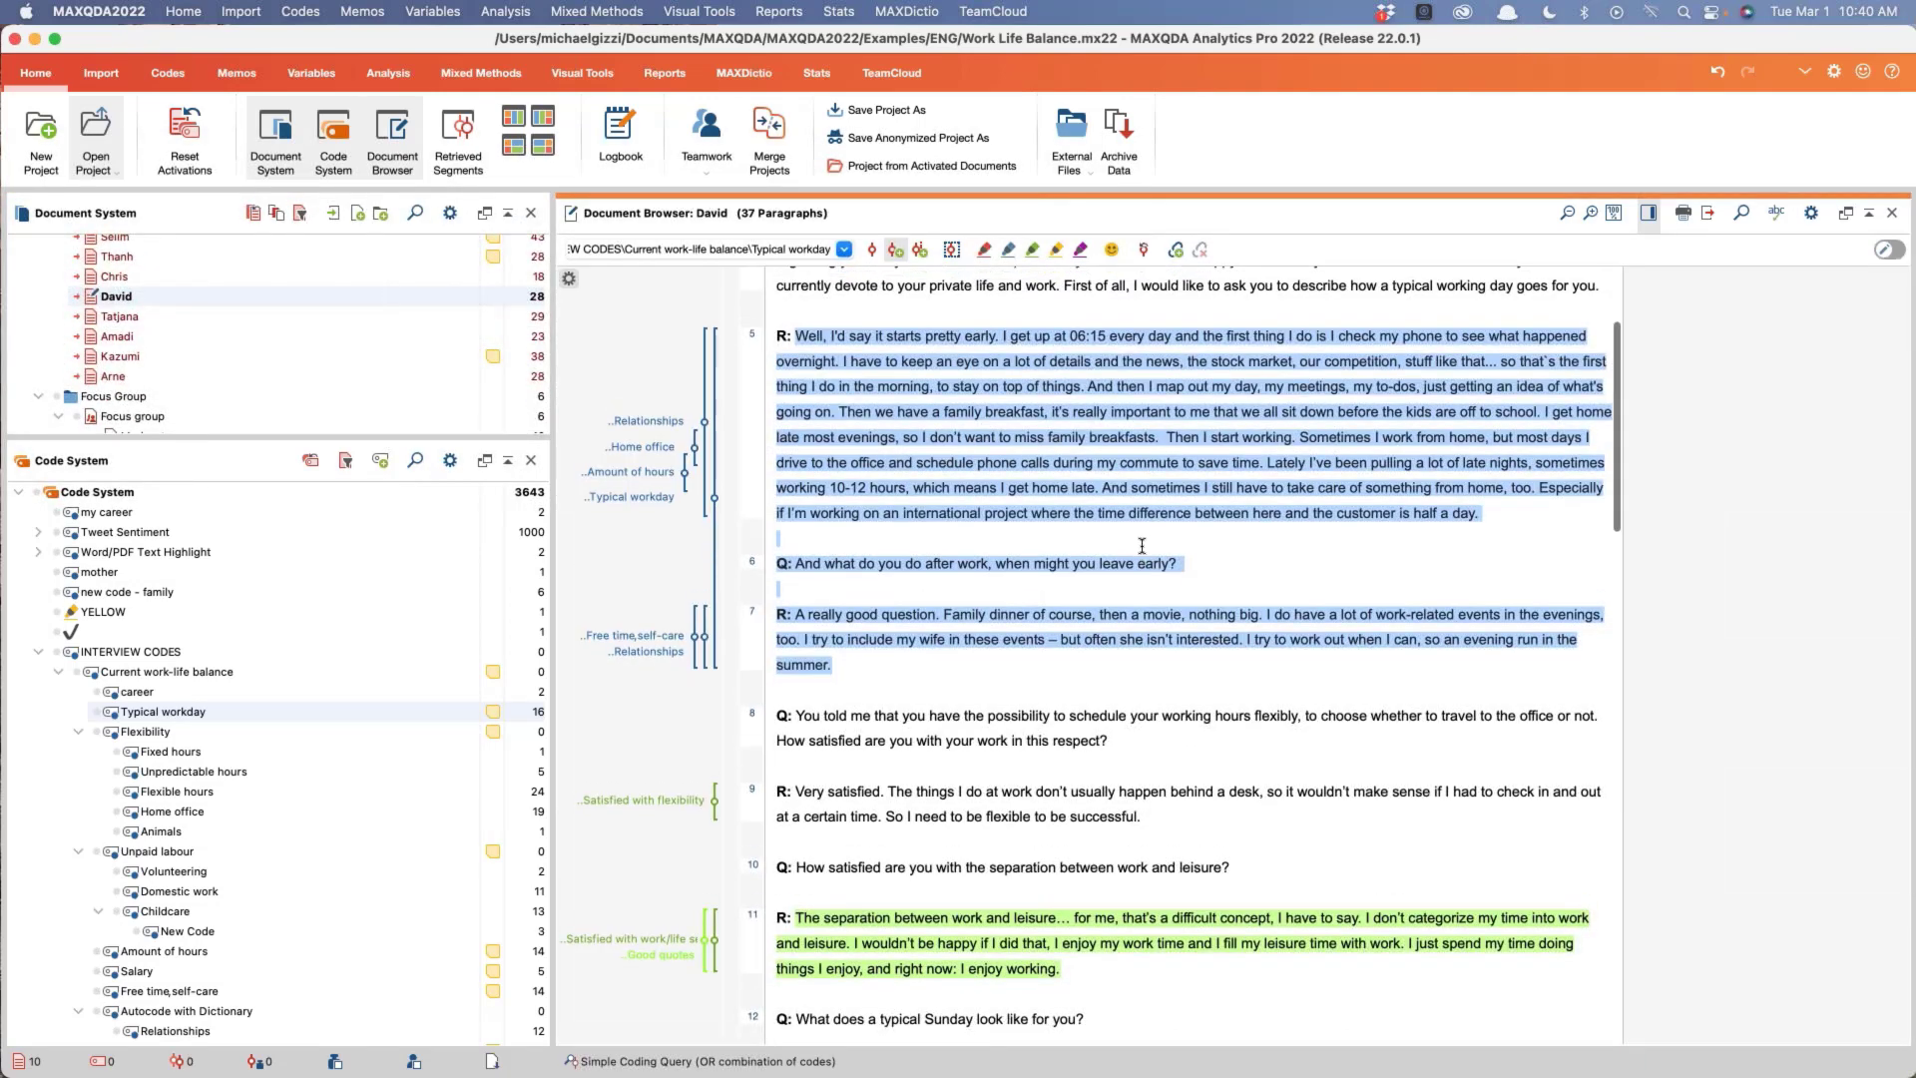
pyautogui.scroll(-4, 1141, 546)
pyautogui.scroll(-1, 830, 595)
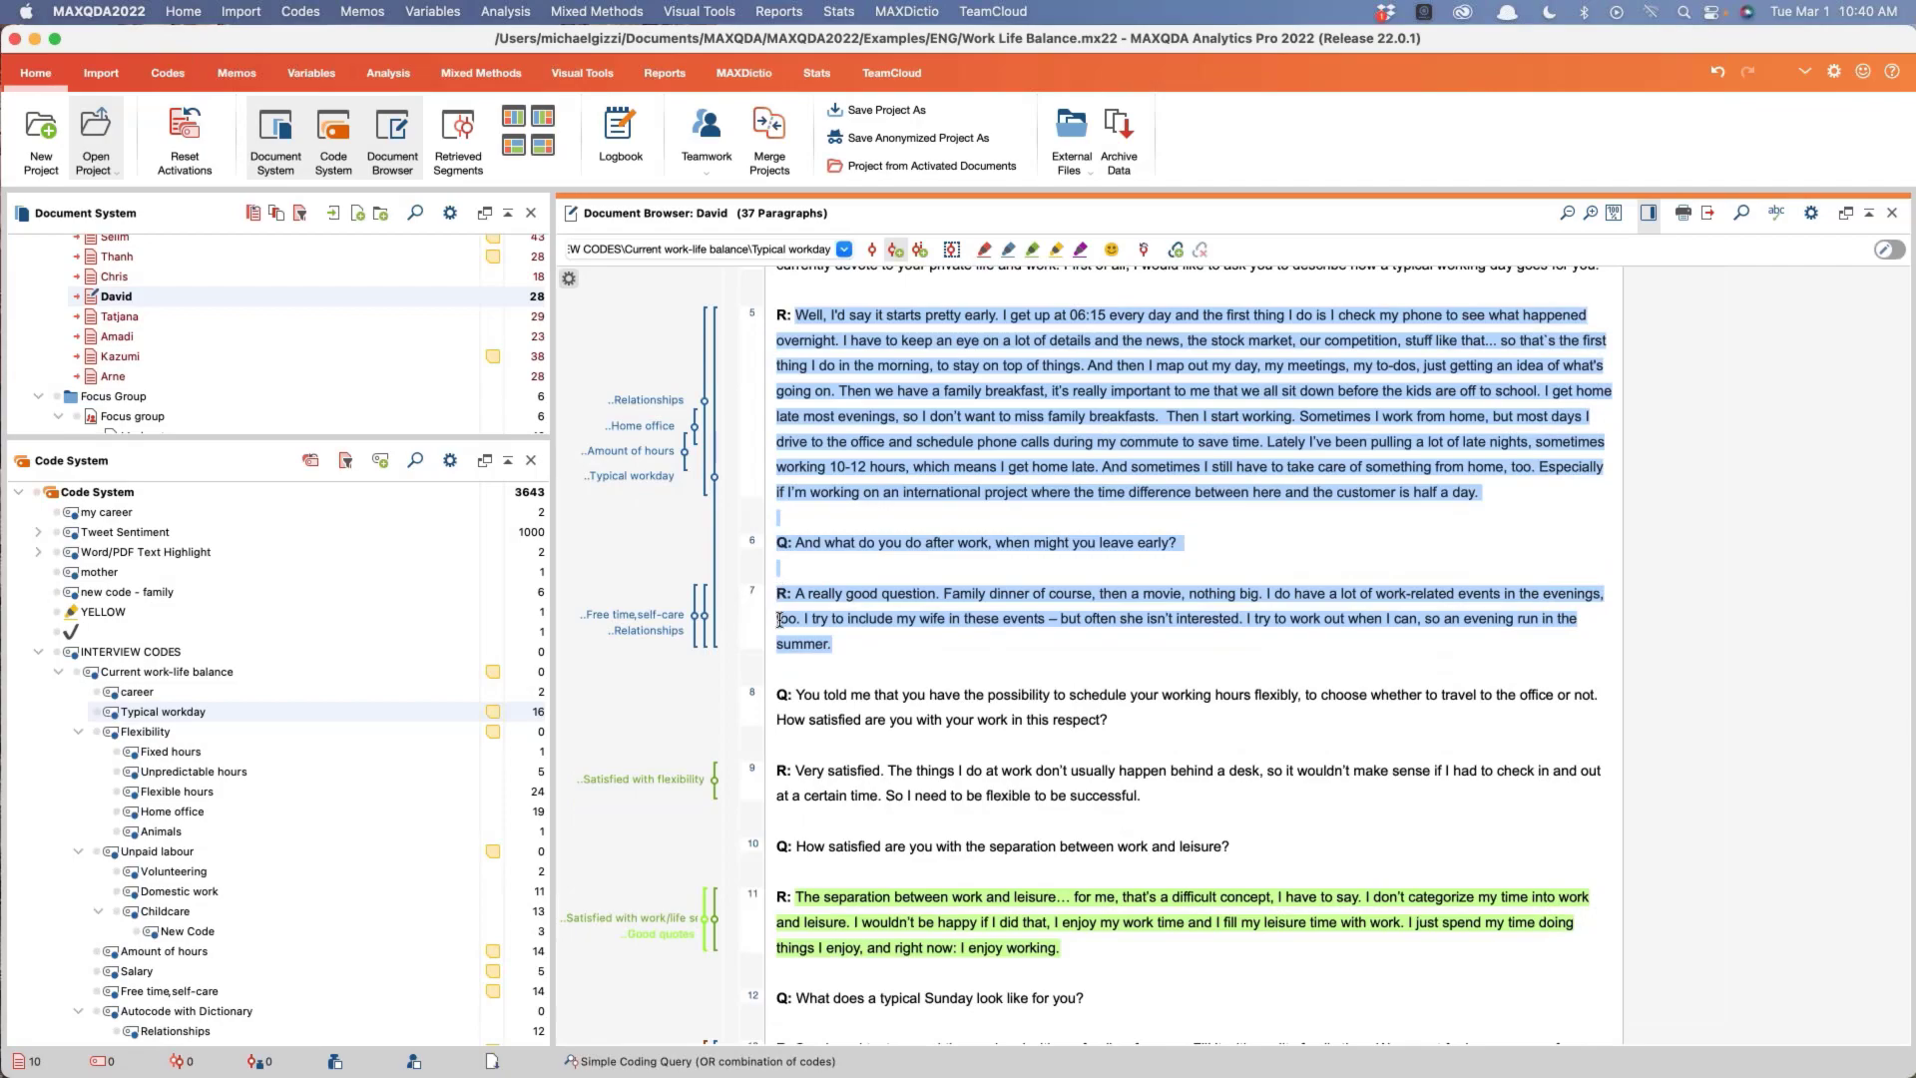
pyautogui.click(785, 597)
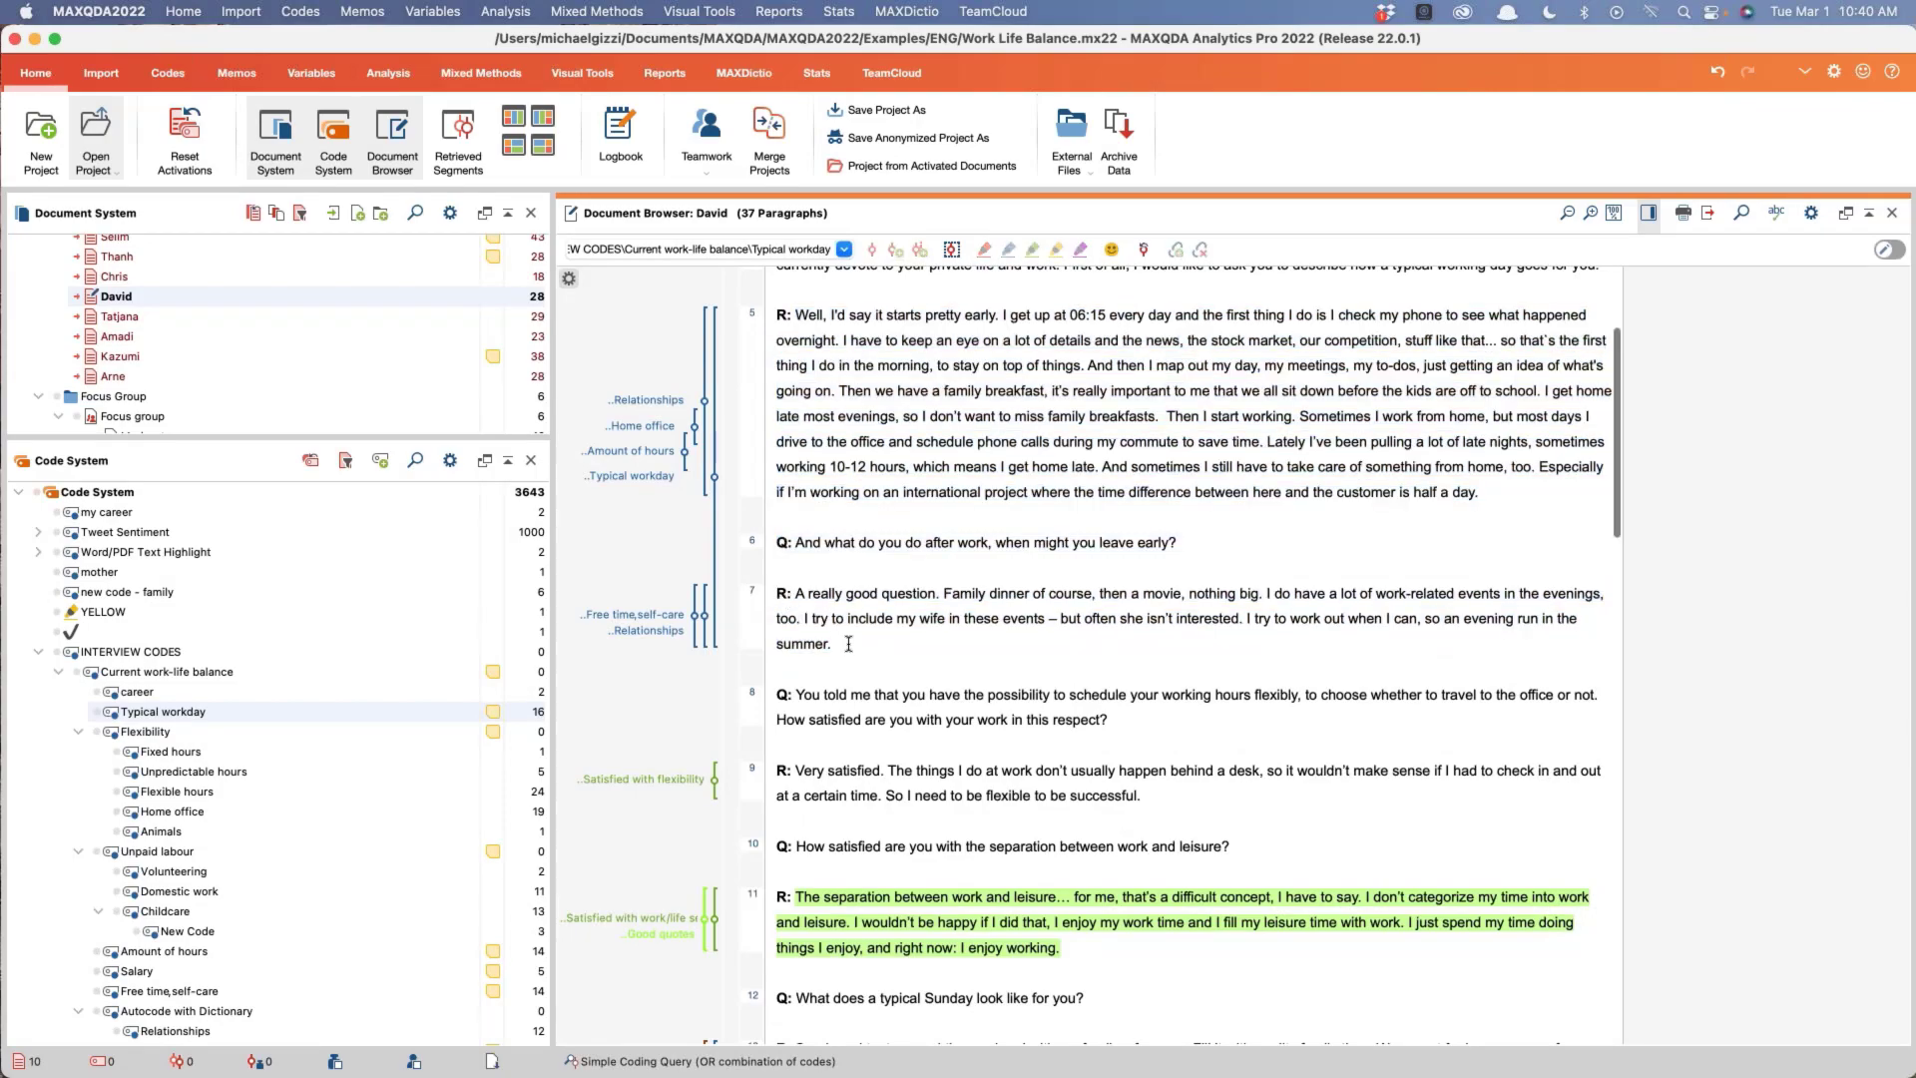
# Step: Examine the codings in the rest of the interview and the Satisfaction codes in the code system
pyautogui.scroll(-8, 848, 644)
pyautogui.scroll(-15, 849, 644)
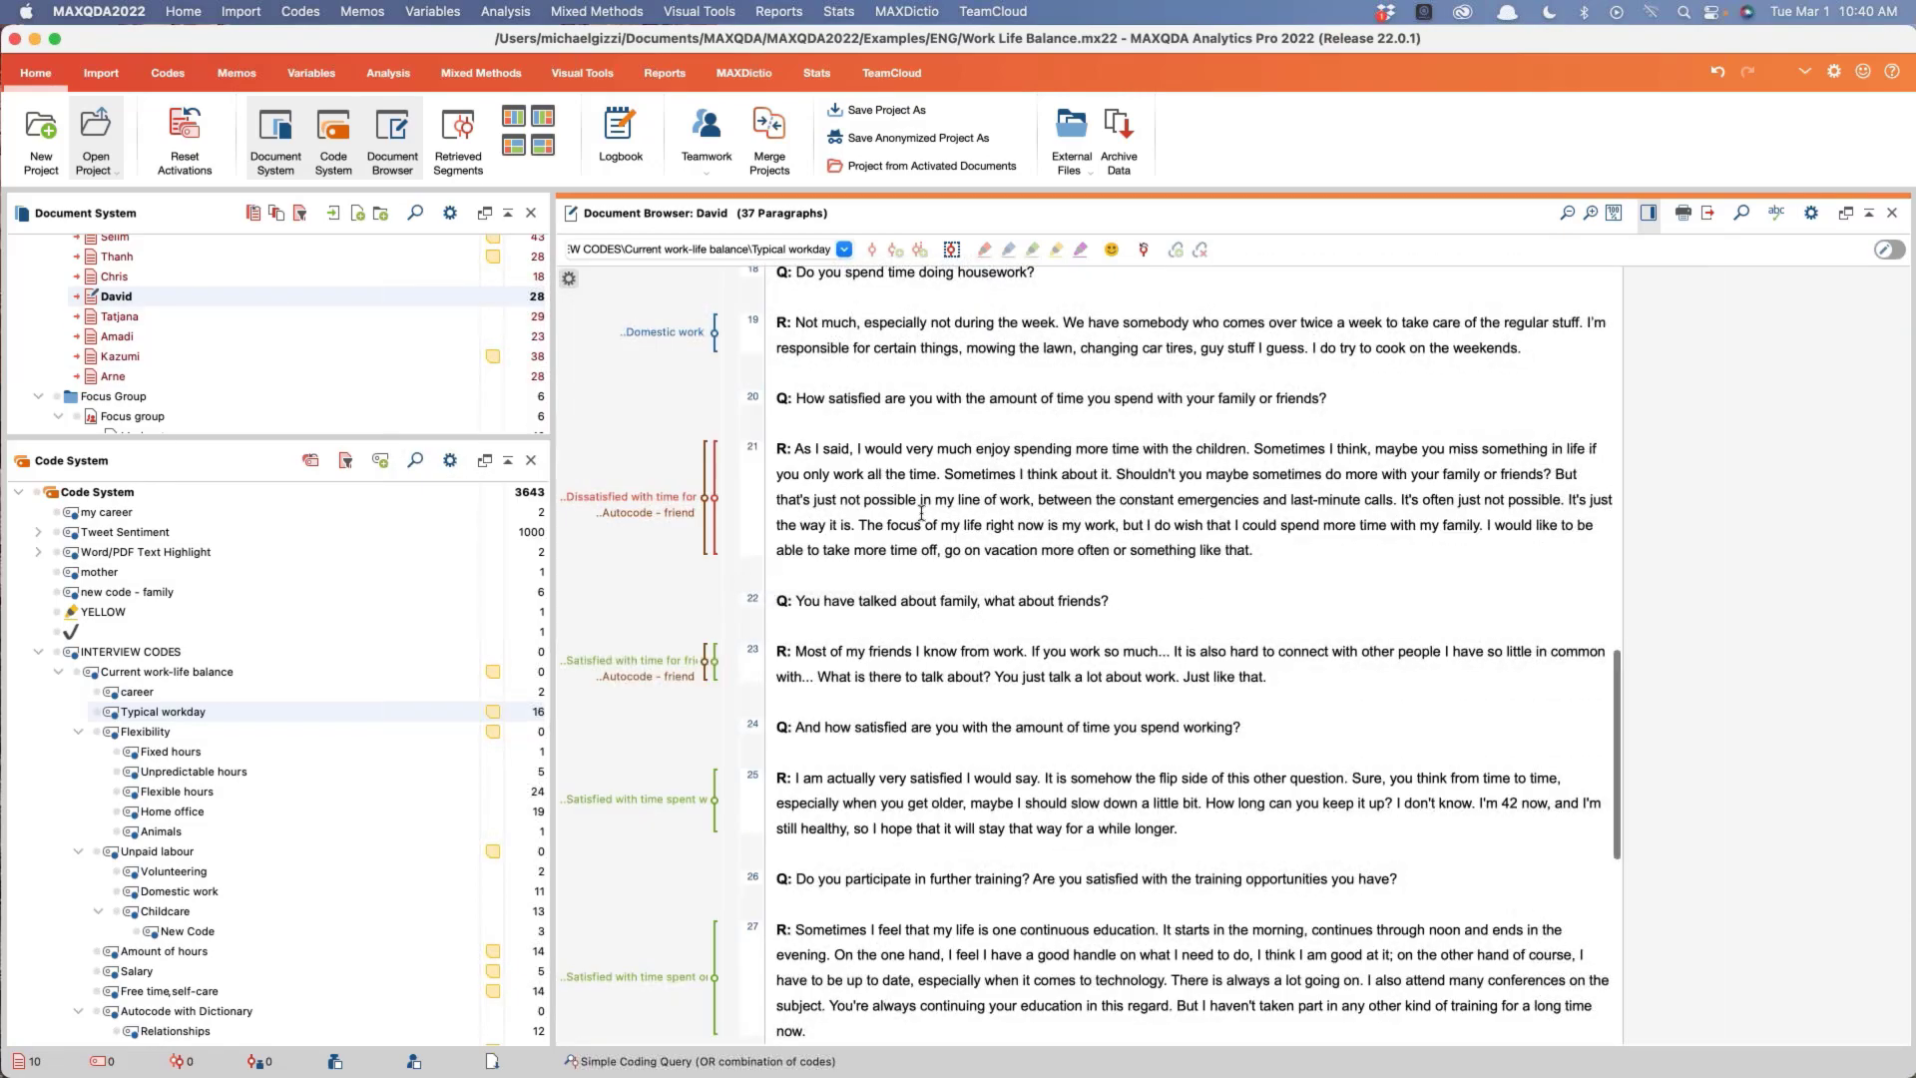
pyautogui.scroll(-4, 920, 513)
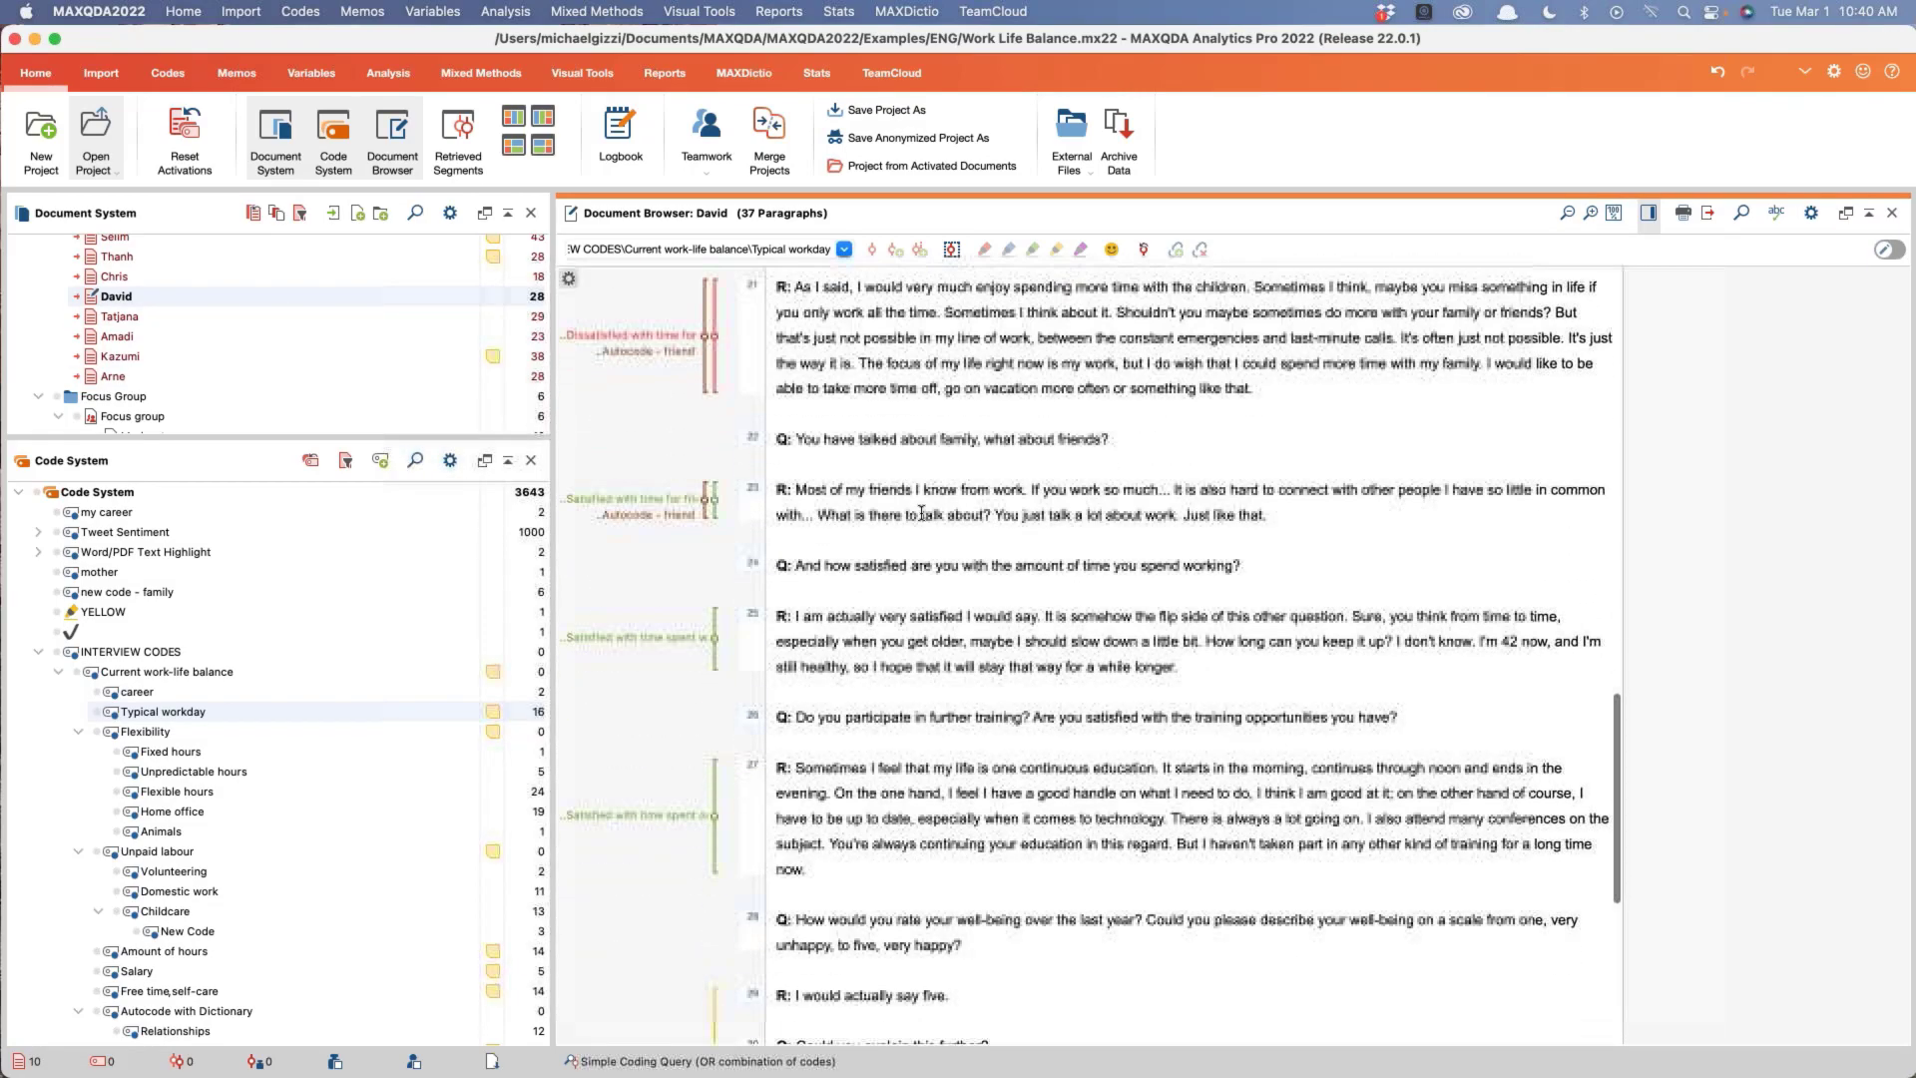
pyautogui.scroll(-2, 920, 513)
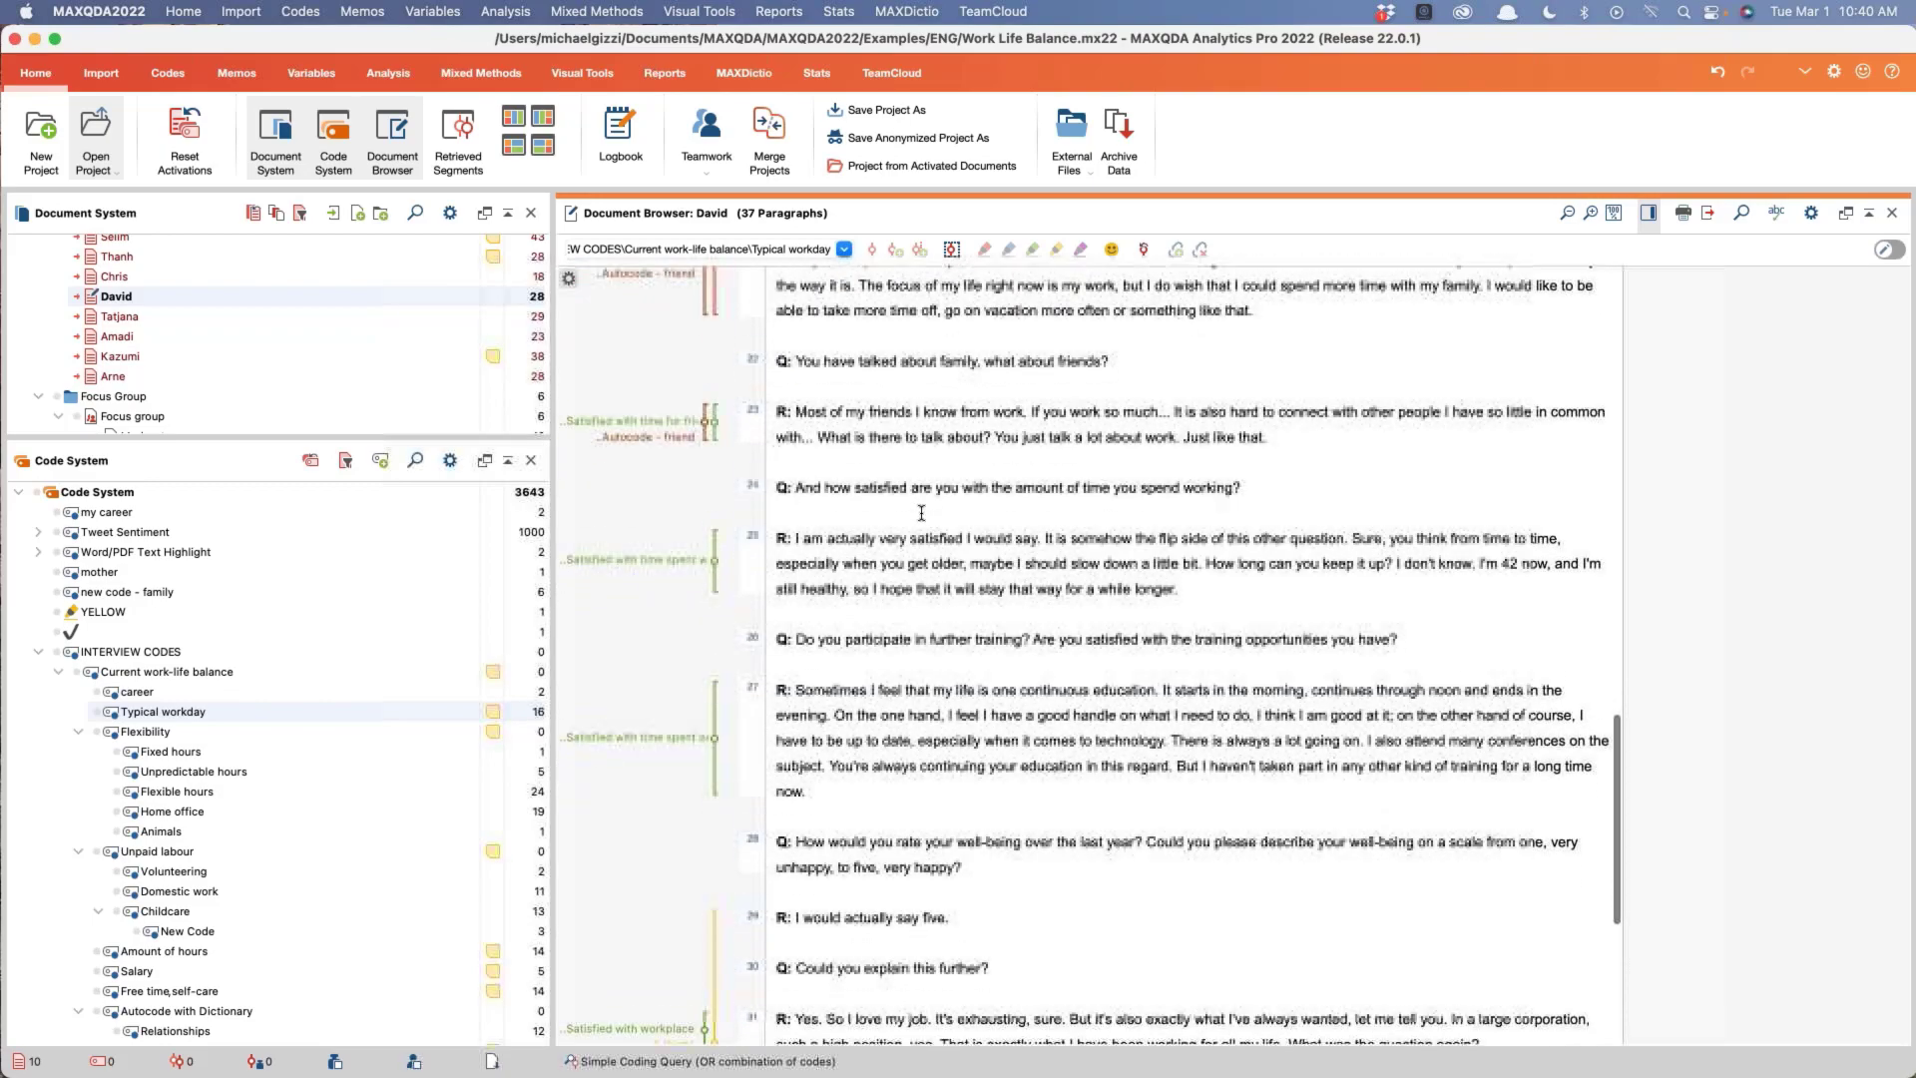
pyautogui.scroll(-4, 920, 513)
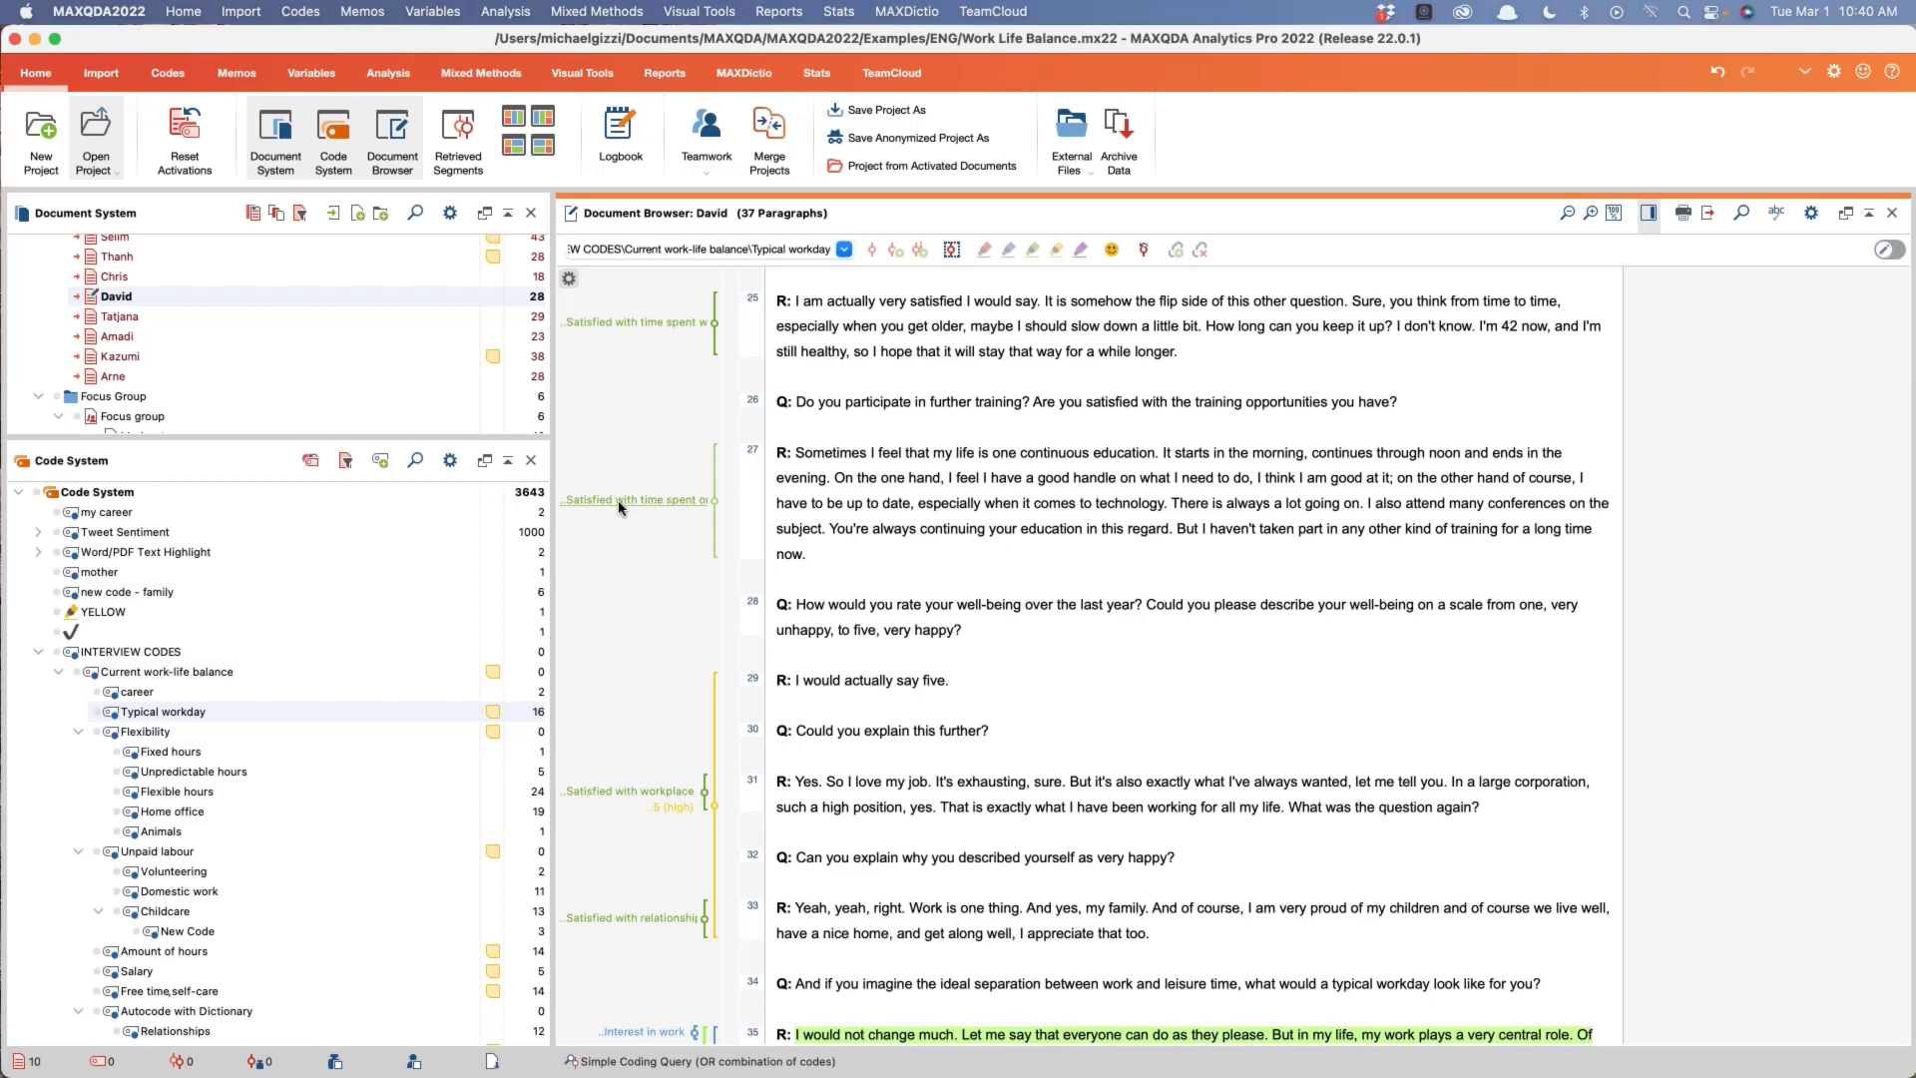
pyautogui.scroll(-3, 186, 759)
pyautogui.scroll(-3, 186, 759)
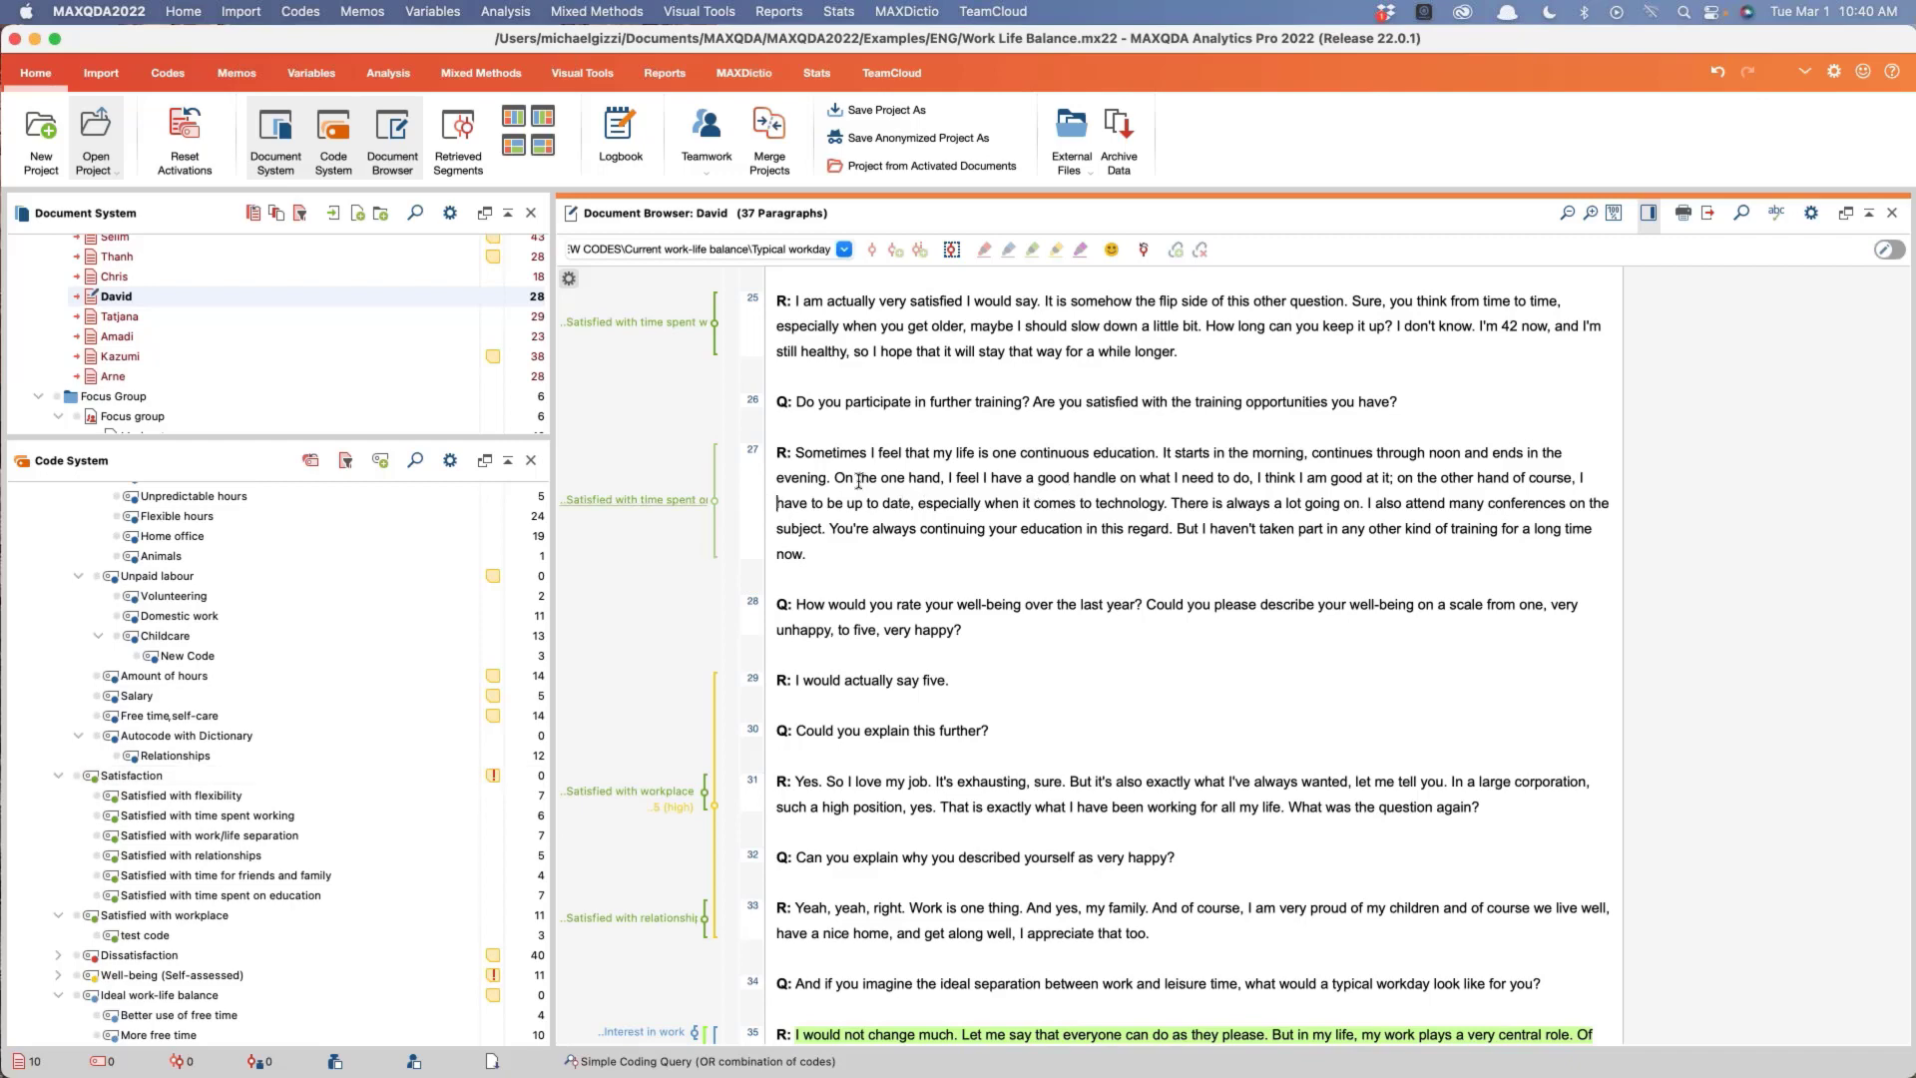
# Step: Open the Smart Coding Tool, reposition its window, and look through its code tree
pyautogui.click(167, 73)
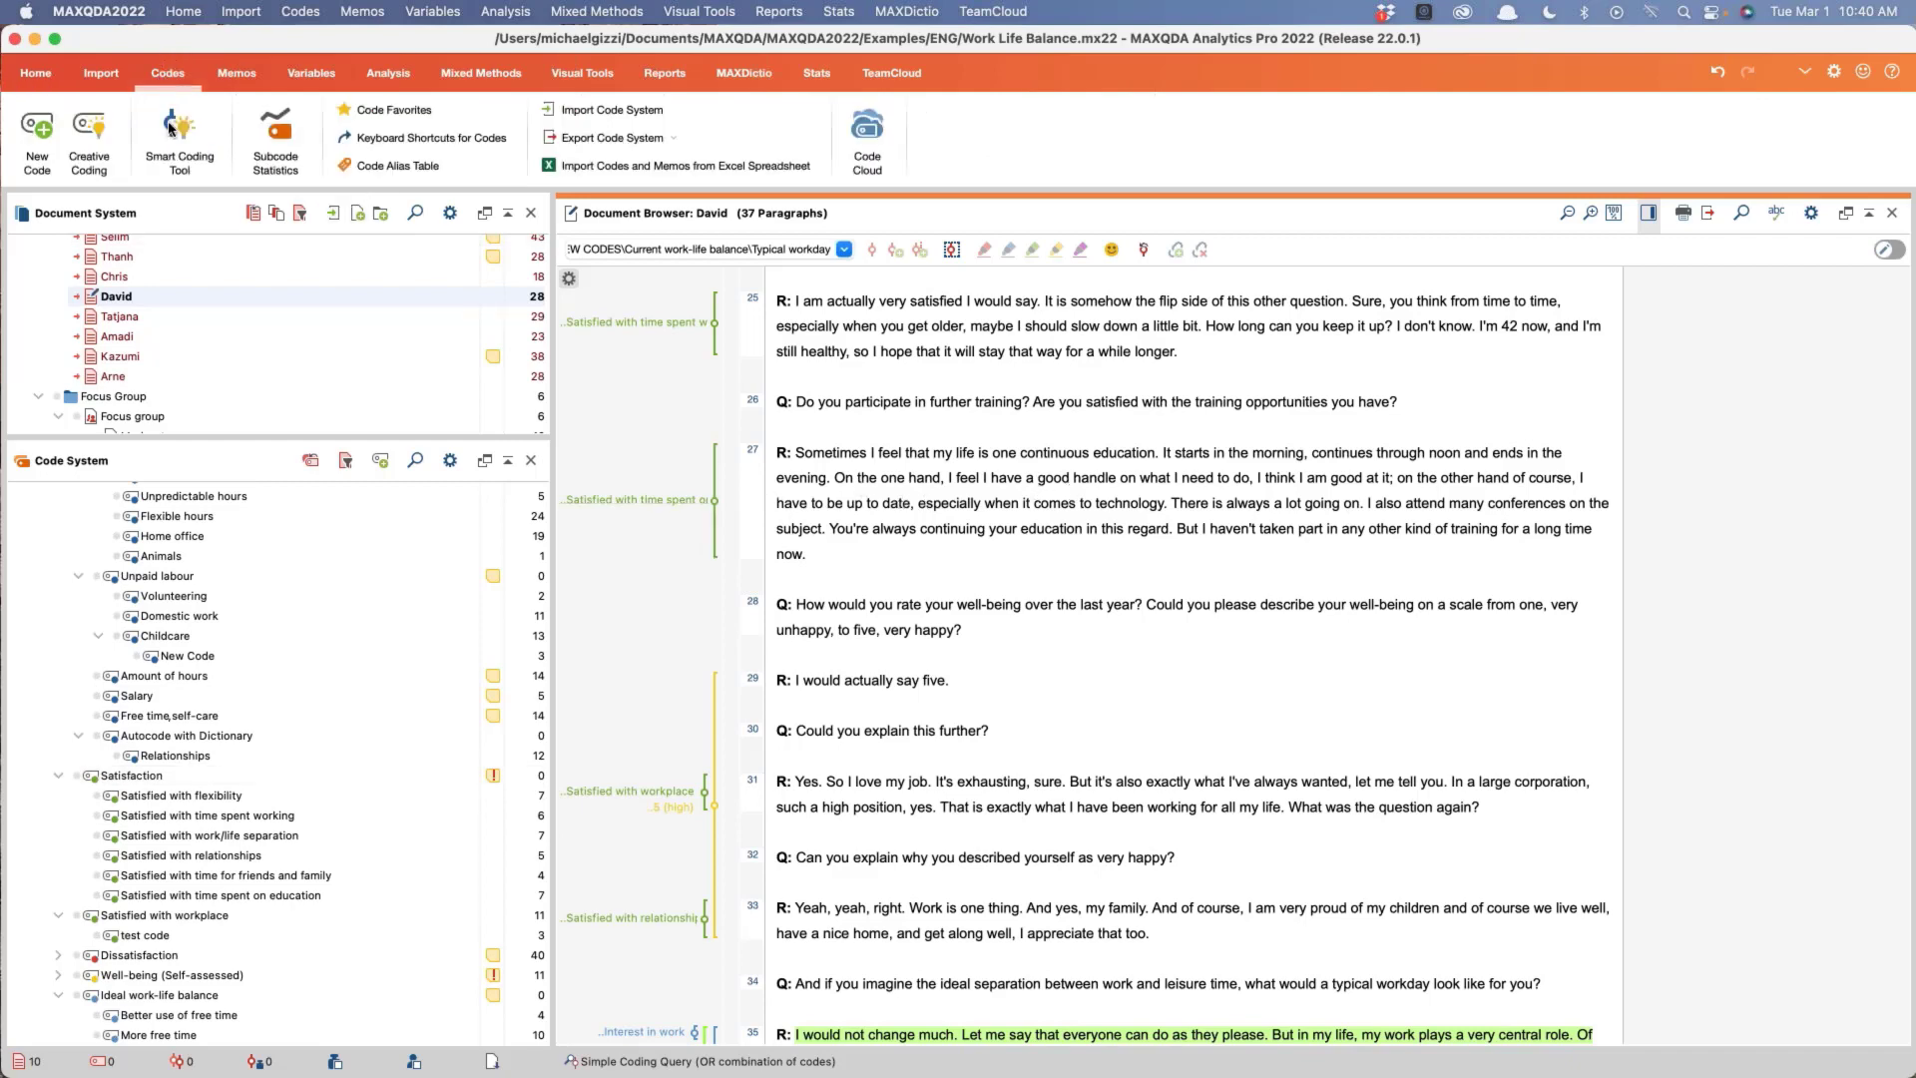
pyautogui.click(171, 137)
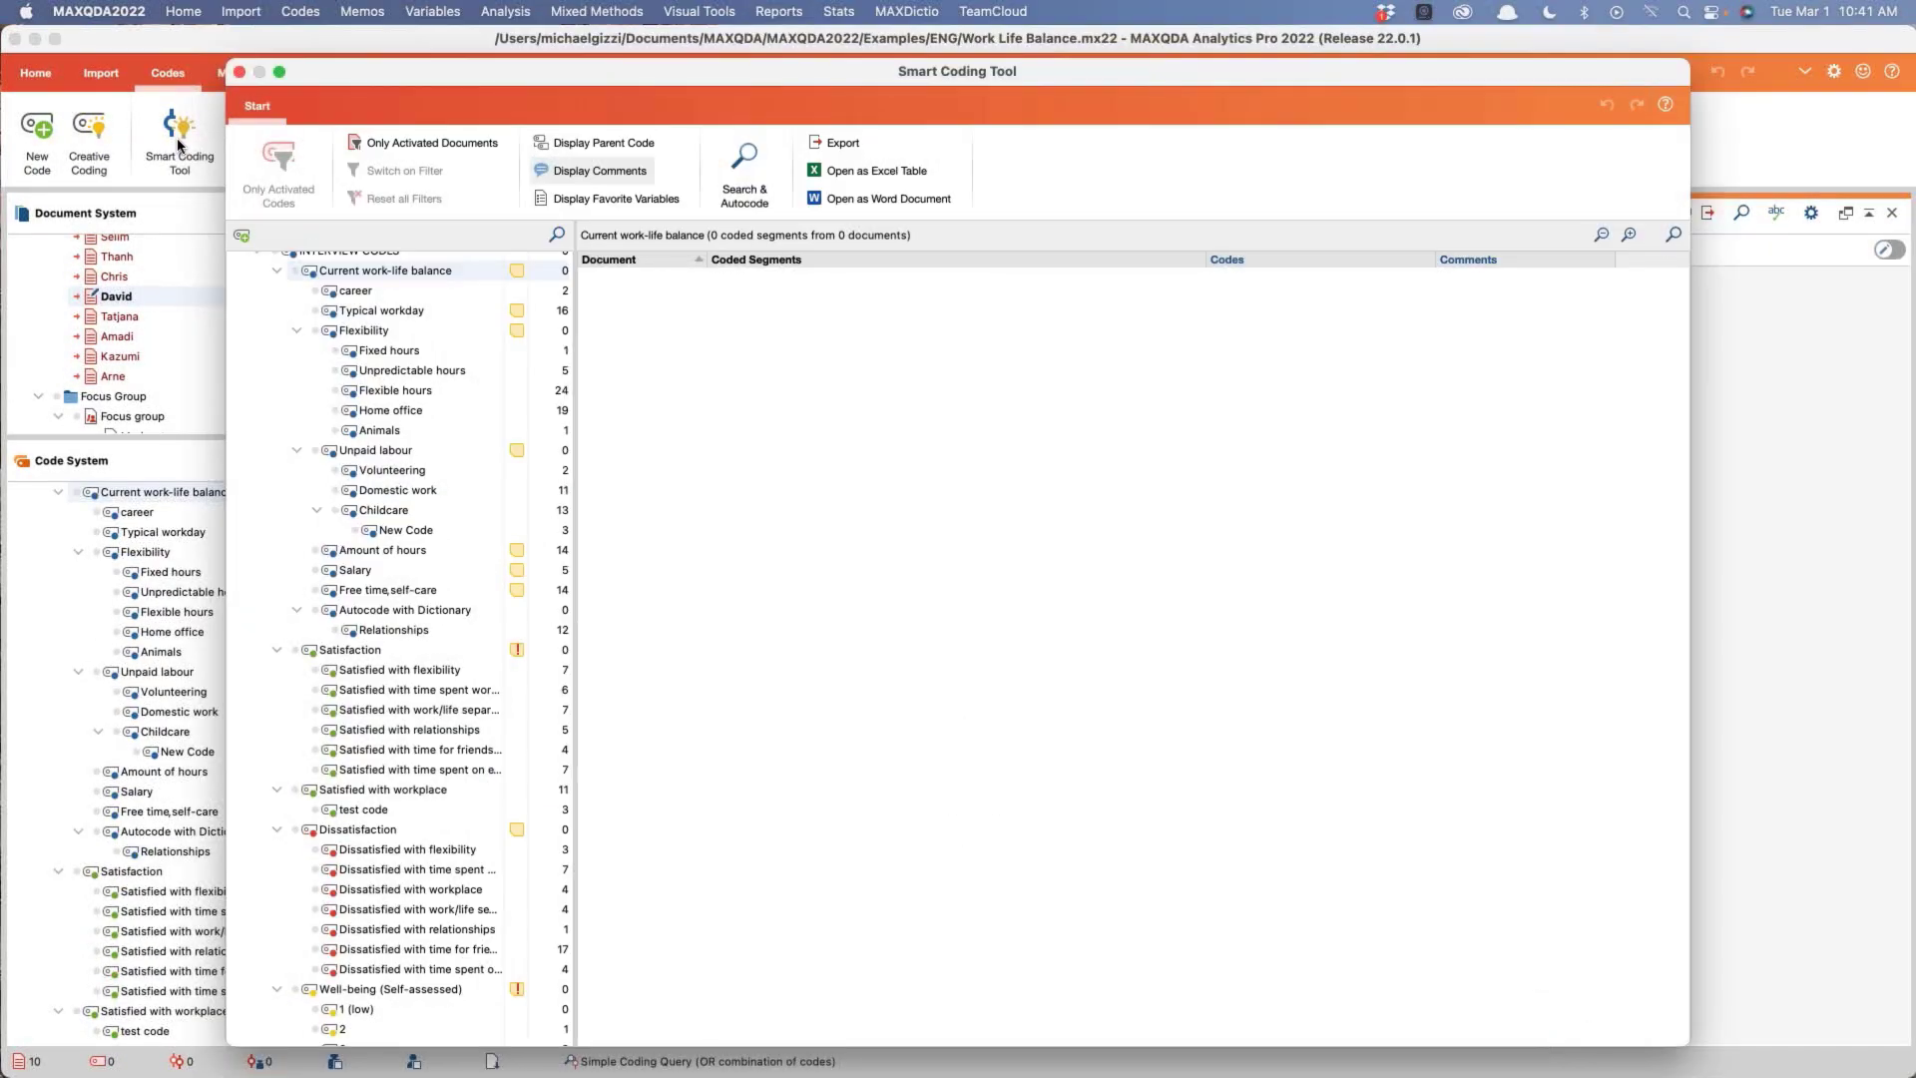
pyautogui.moveTo(571, 88); pyautogui.dragTo(644, 55)
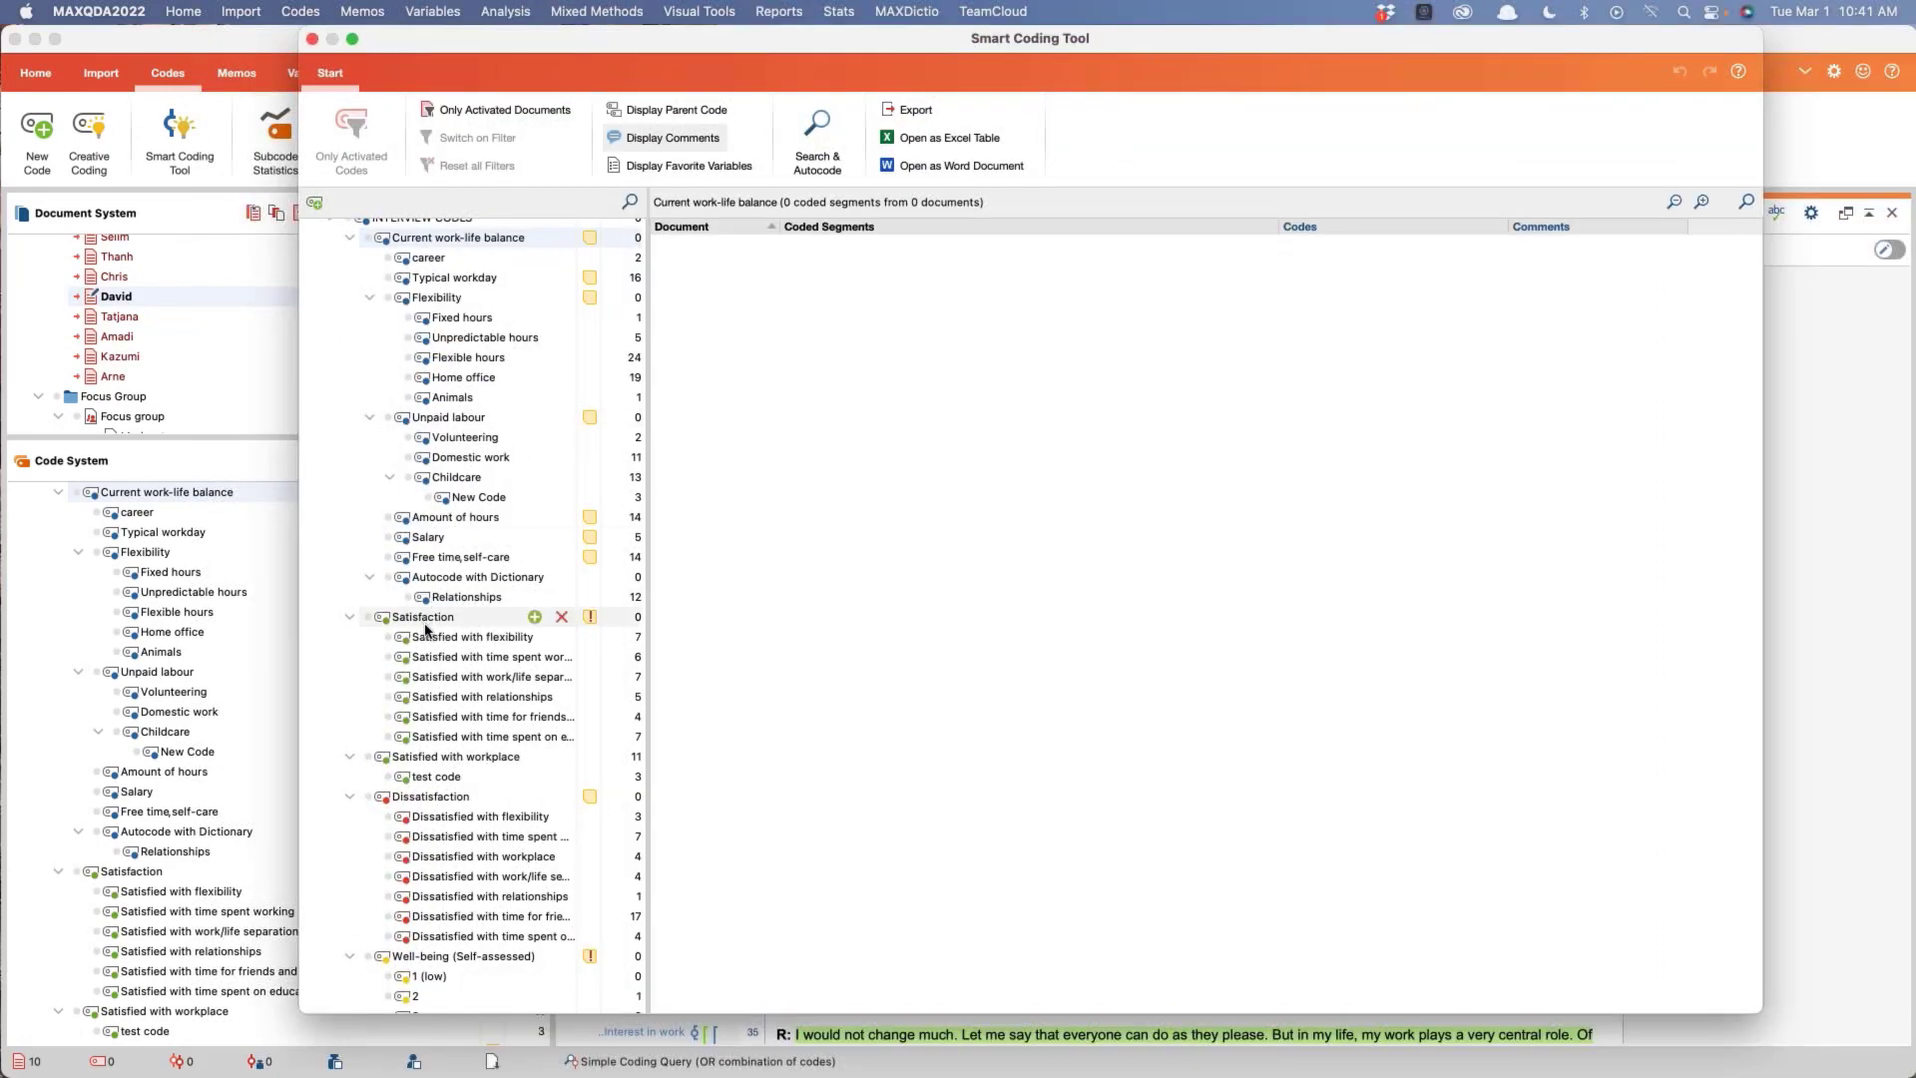
pyautogui.scroll(4, 425, 628)
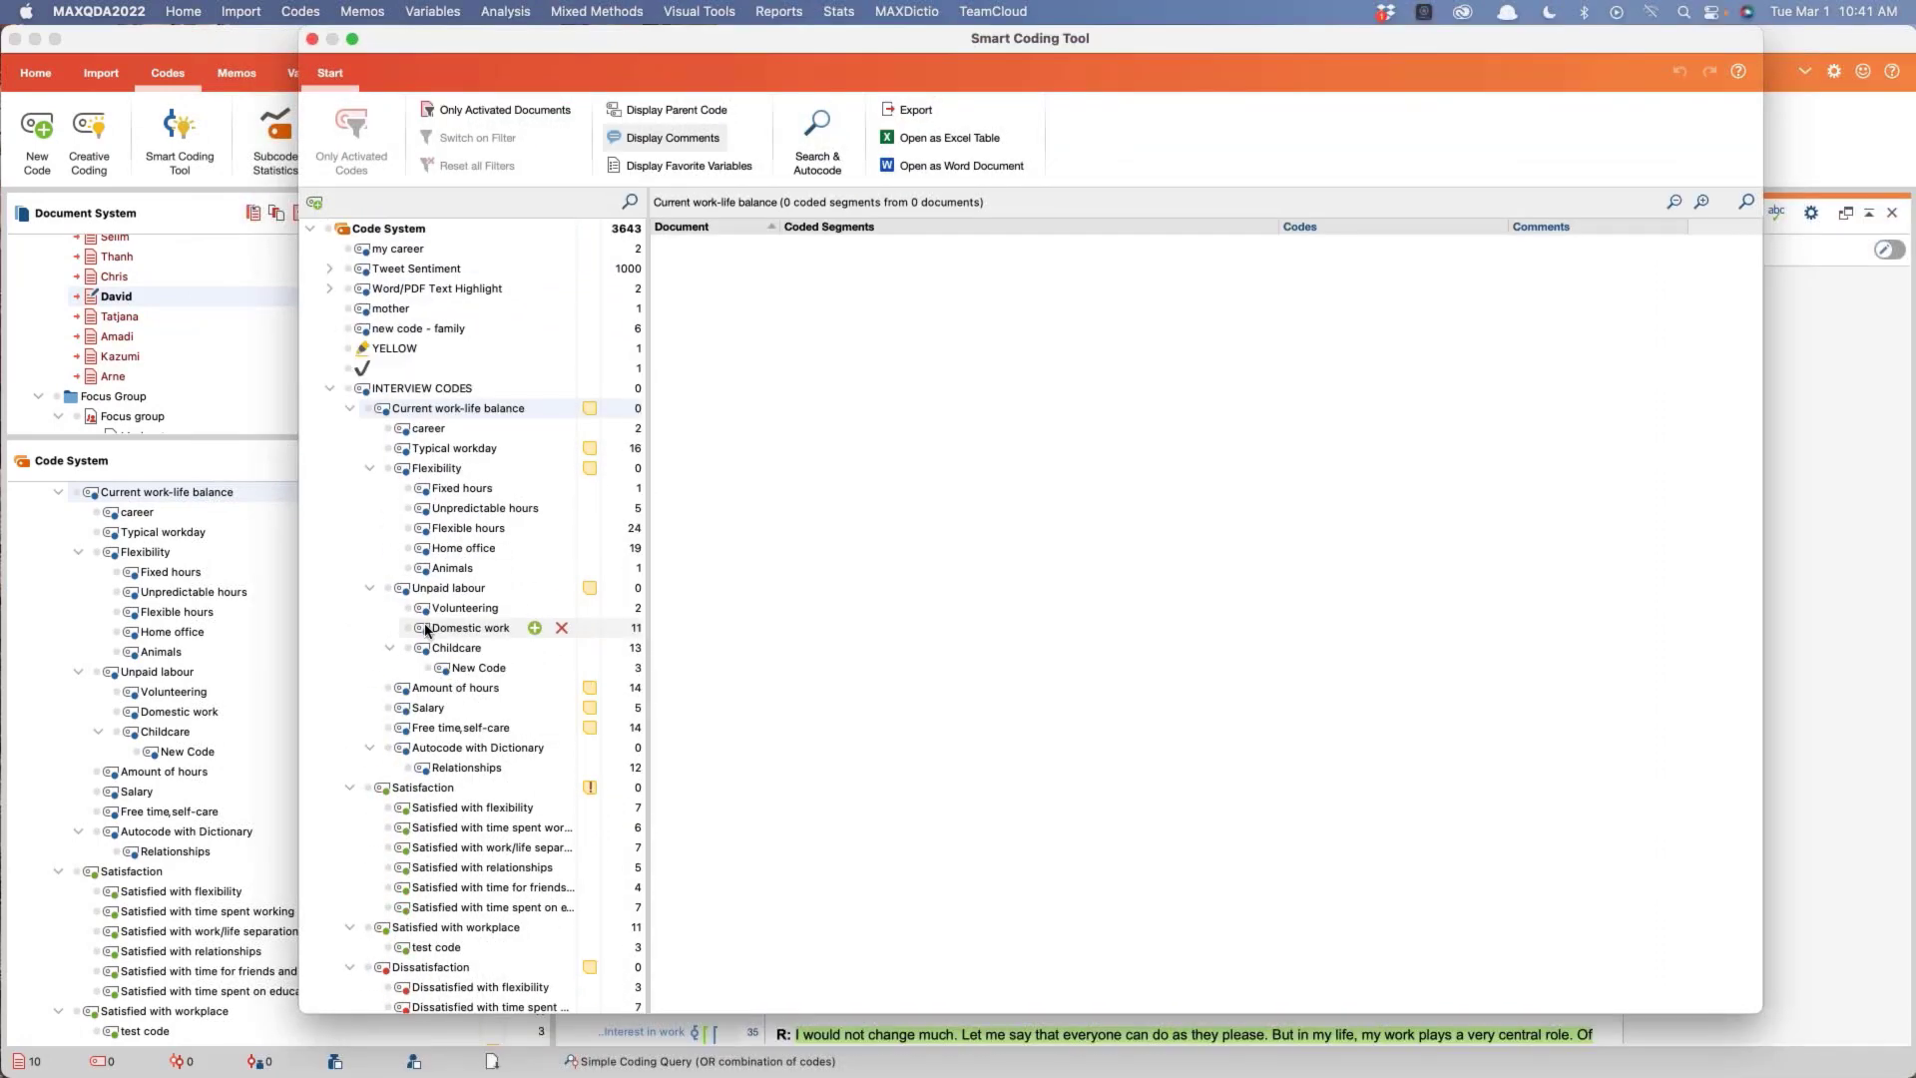
pyautogui.scroll(-10, 414, 434)
pyautogui.scroll(10, 414, 436)
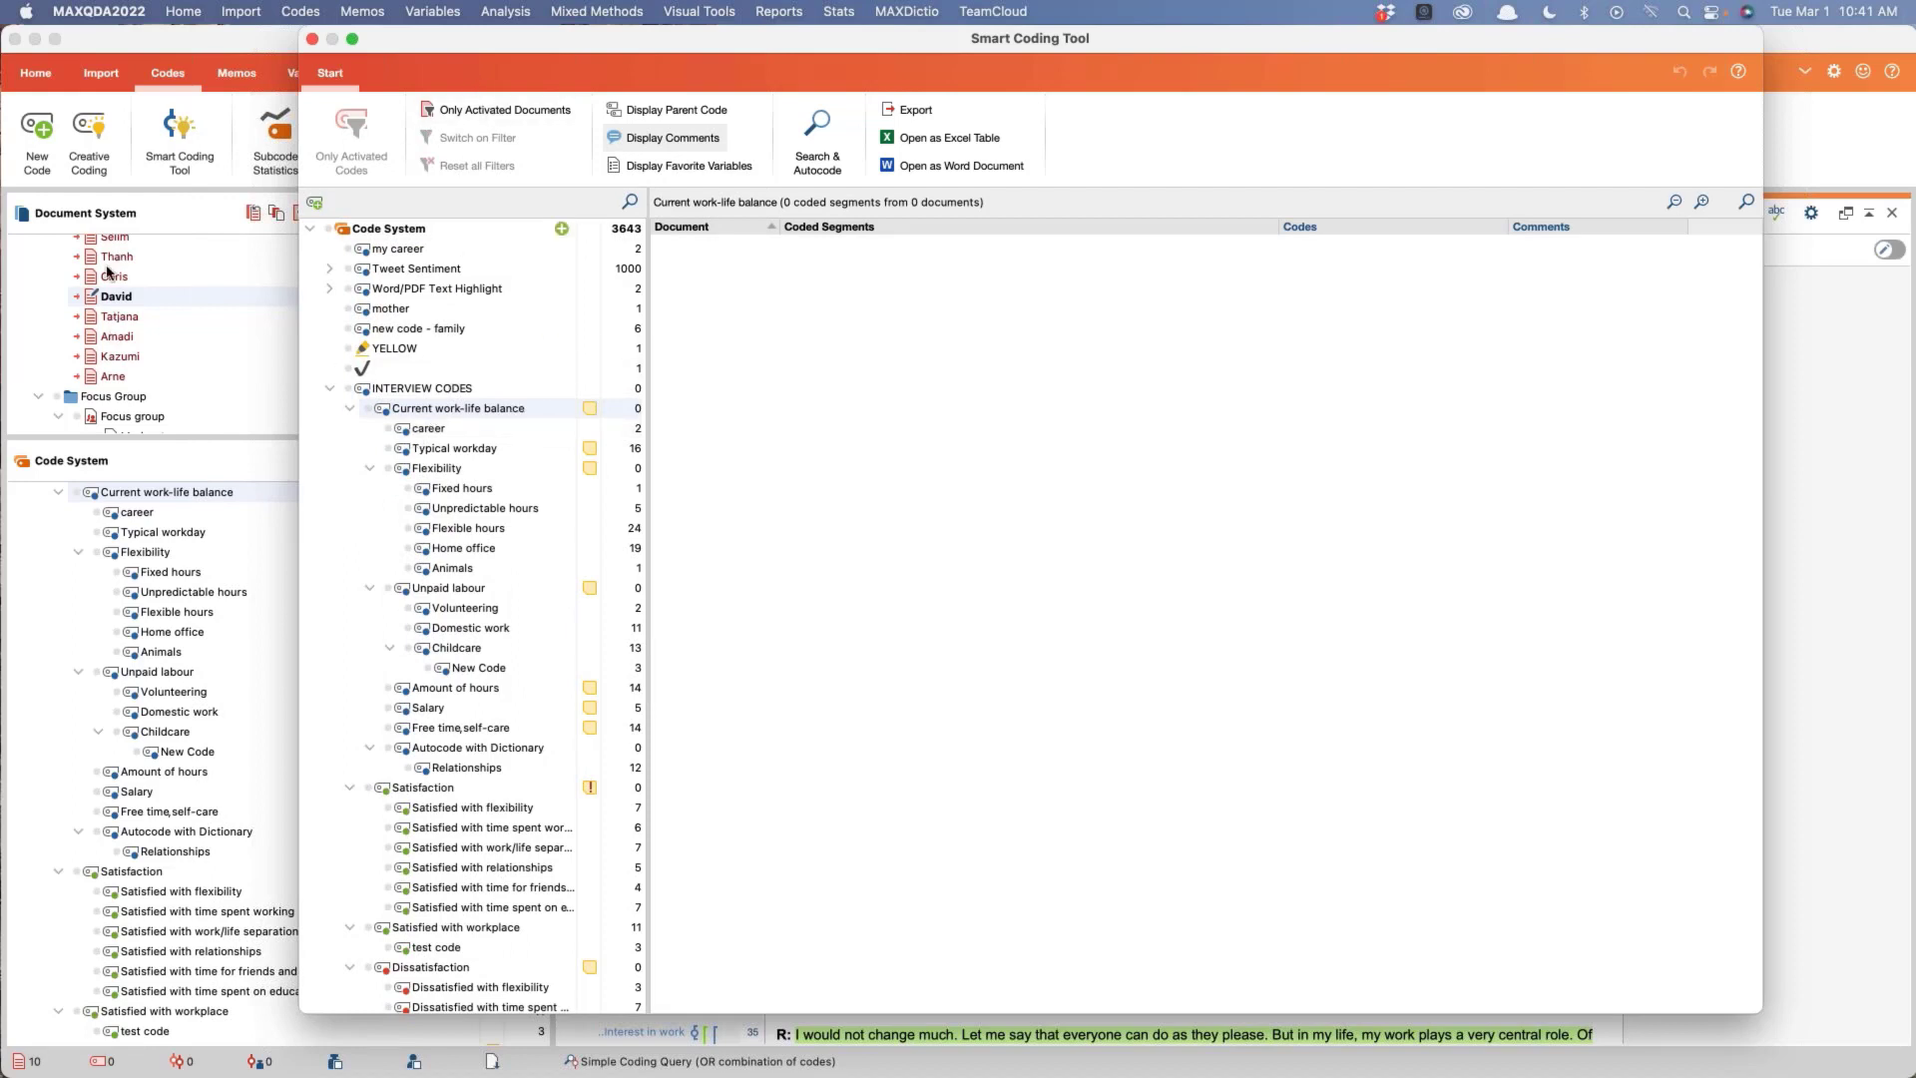
# Step: Limit the Smart Coding Tool to activated documents and review the coded segments of the Typical workday code
pyautogui.click(497, 112)
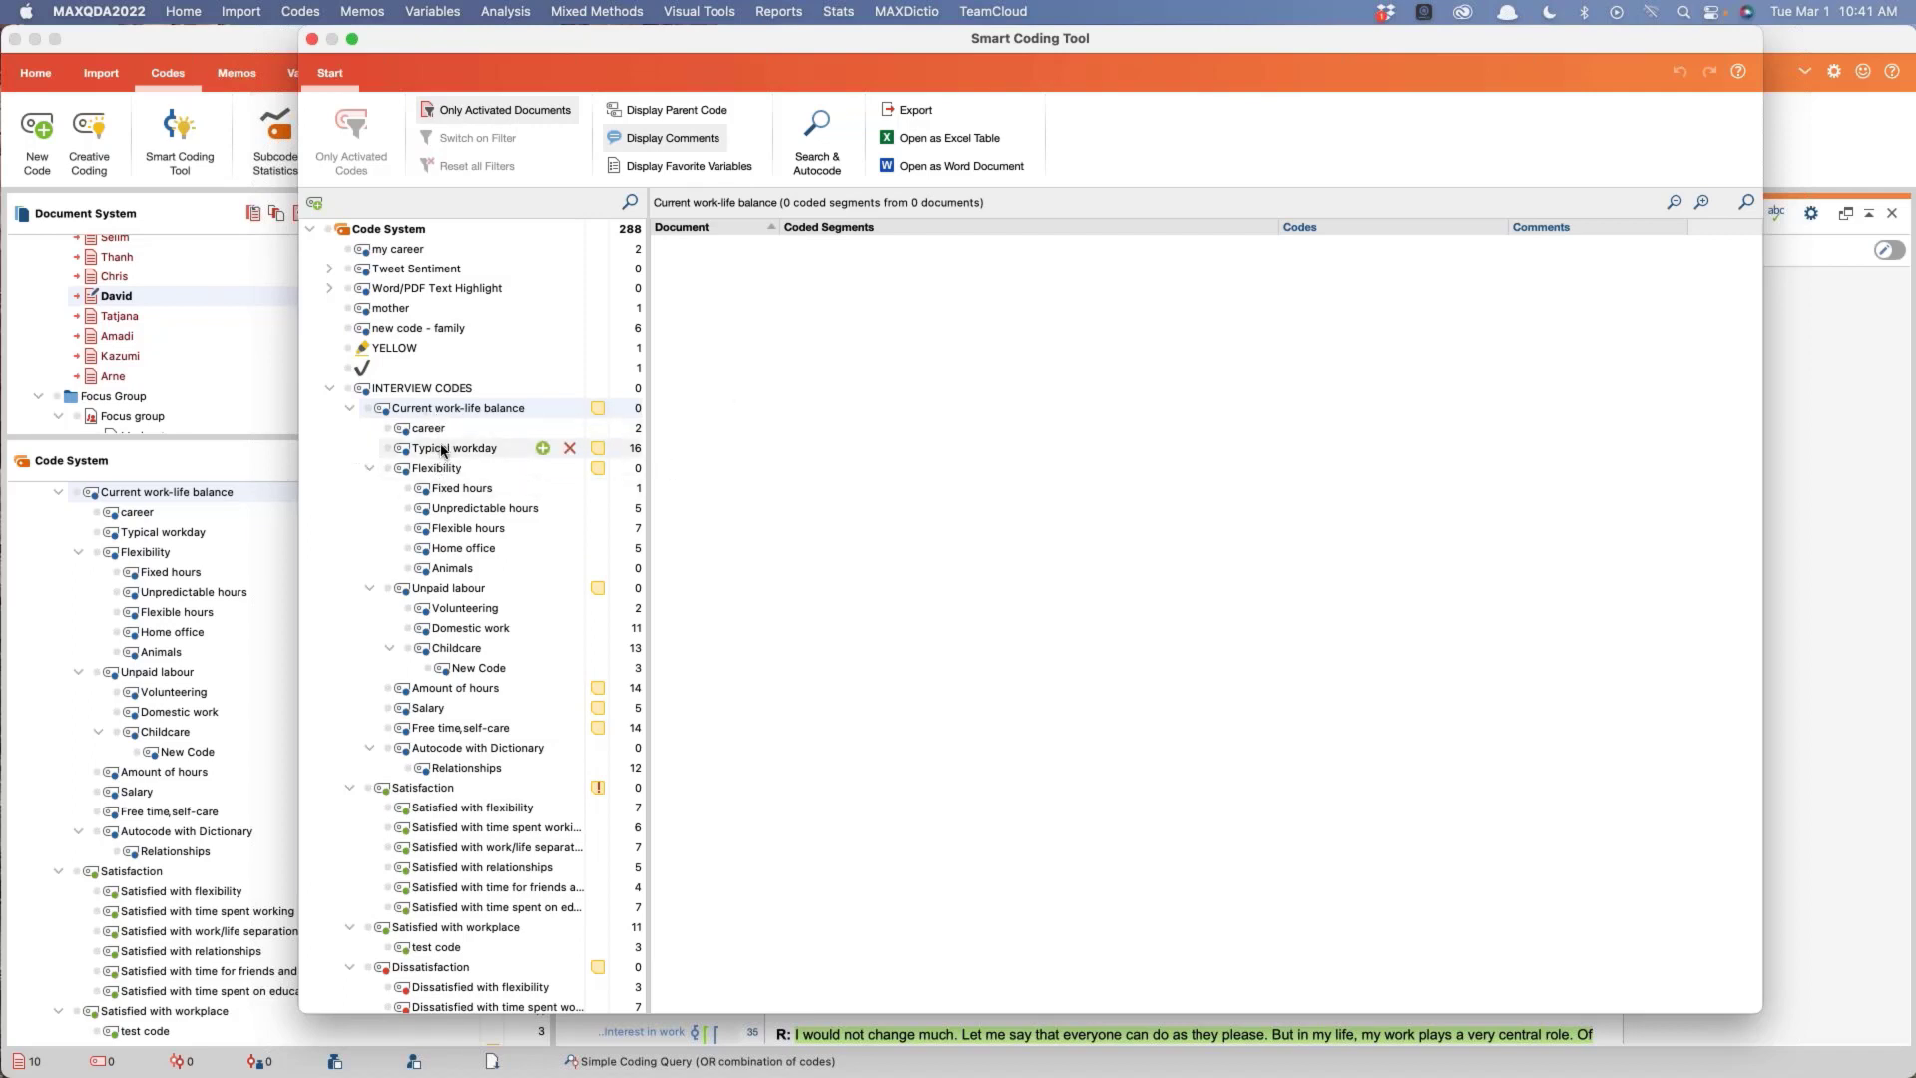
pyautogui.moveTo(442, 451)
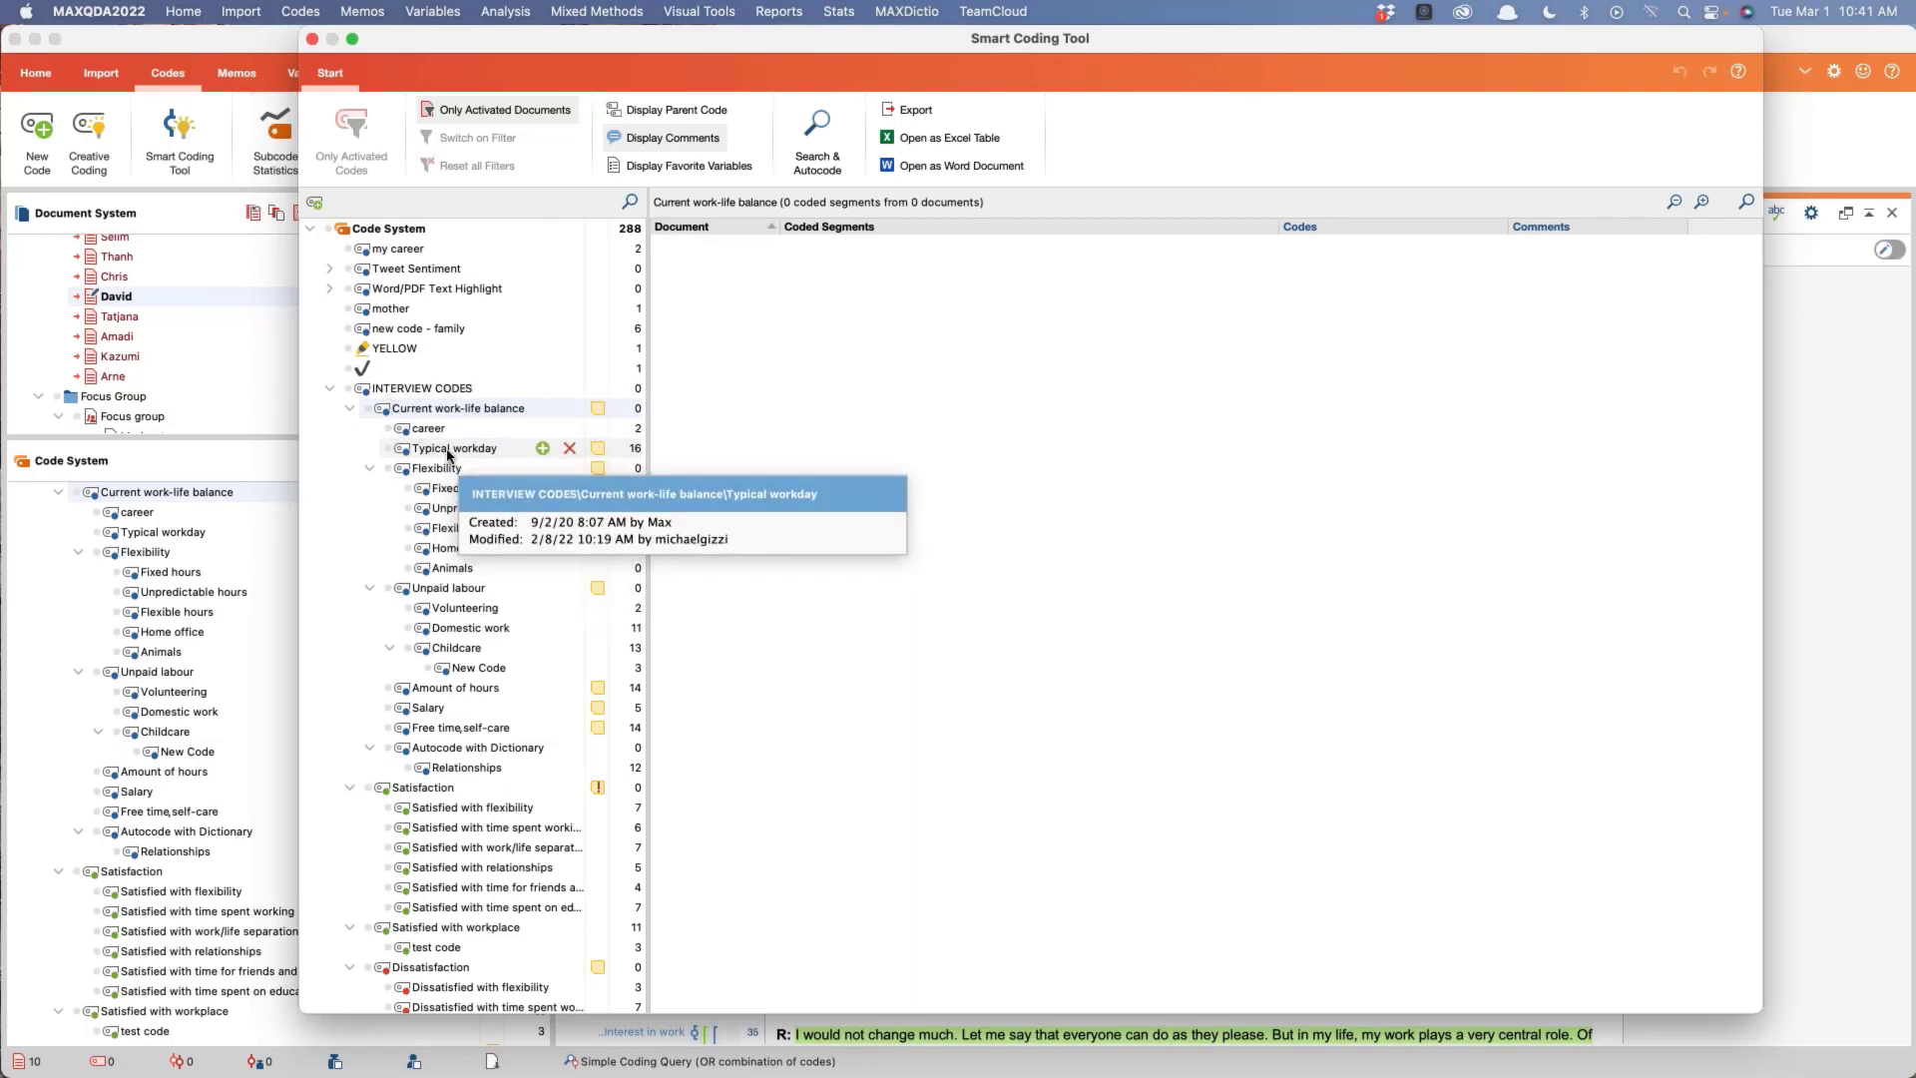
pyautogui.click(445, 452)
pyautogui.moveTo(448, 456)
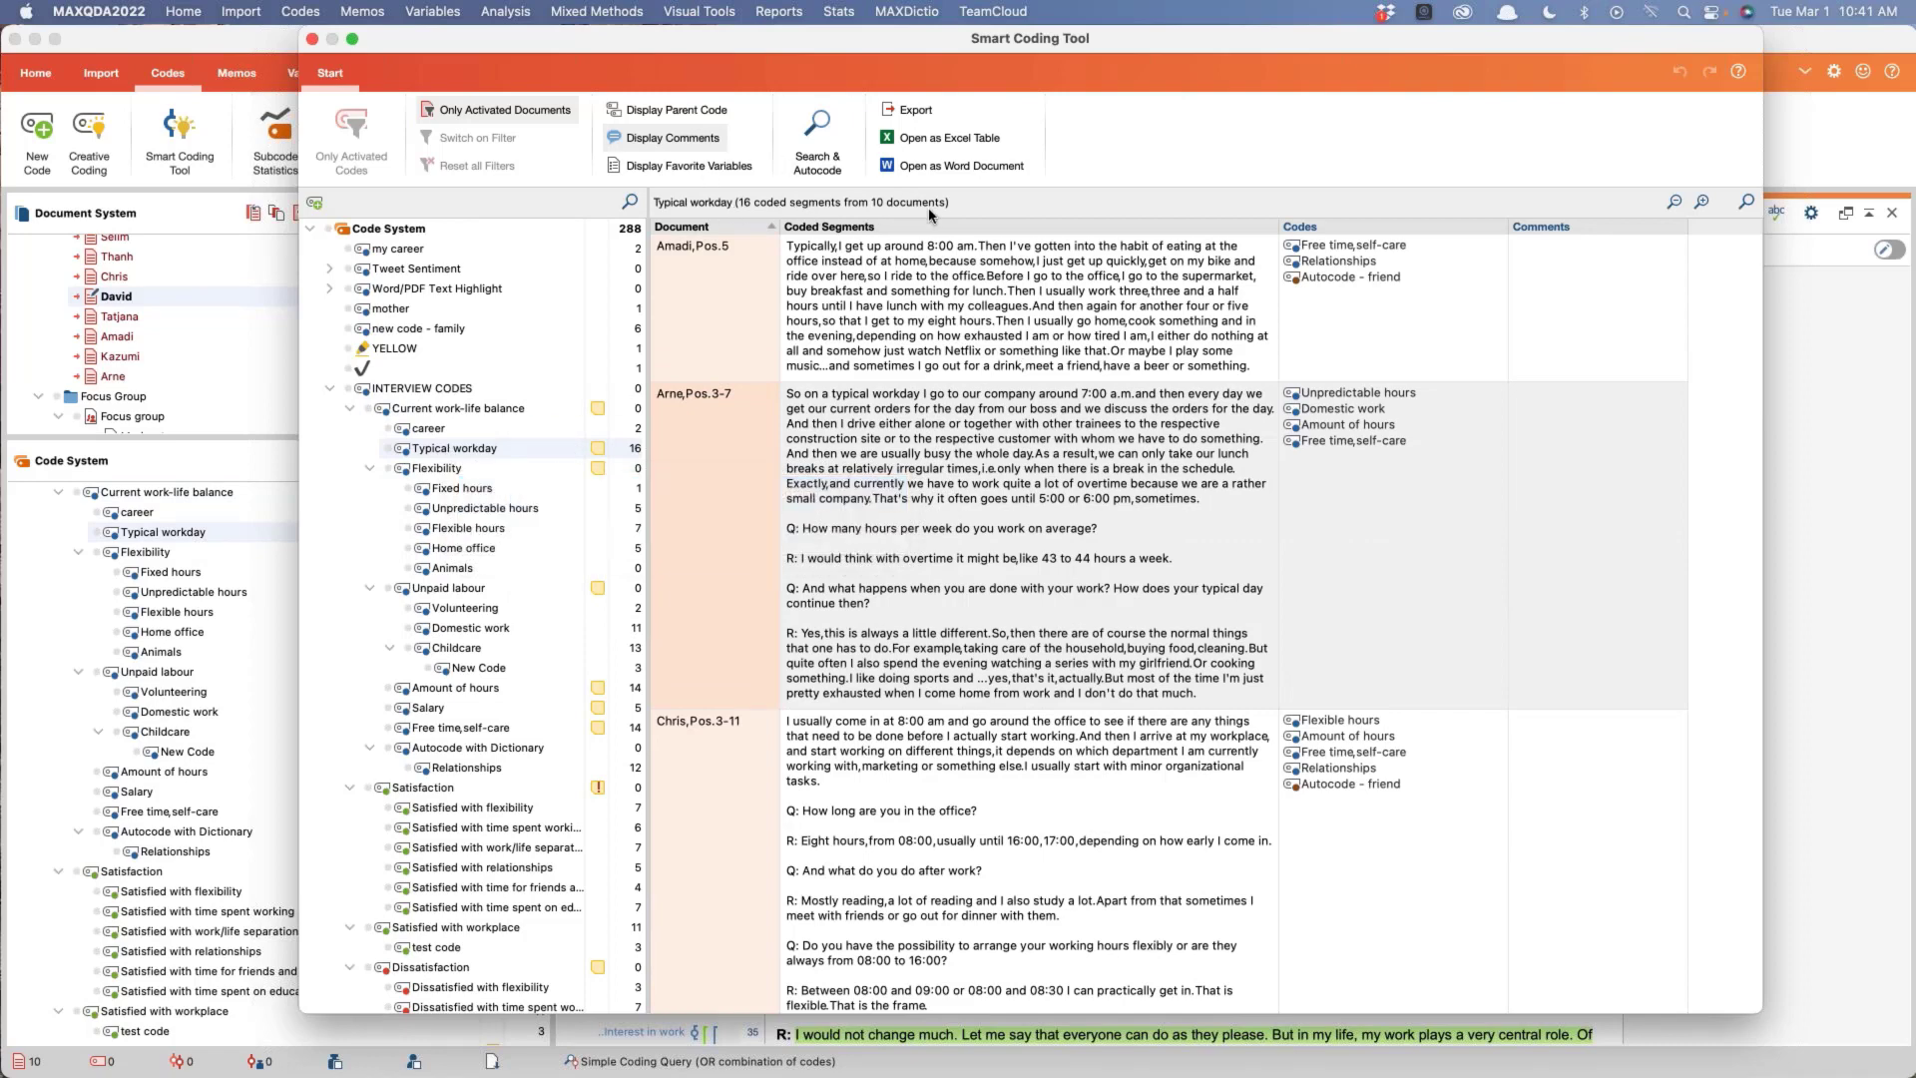
pyautogui.scroll(-6, 747, 443)
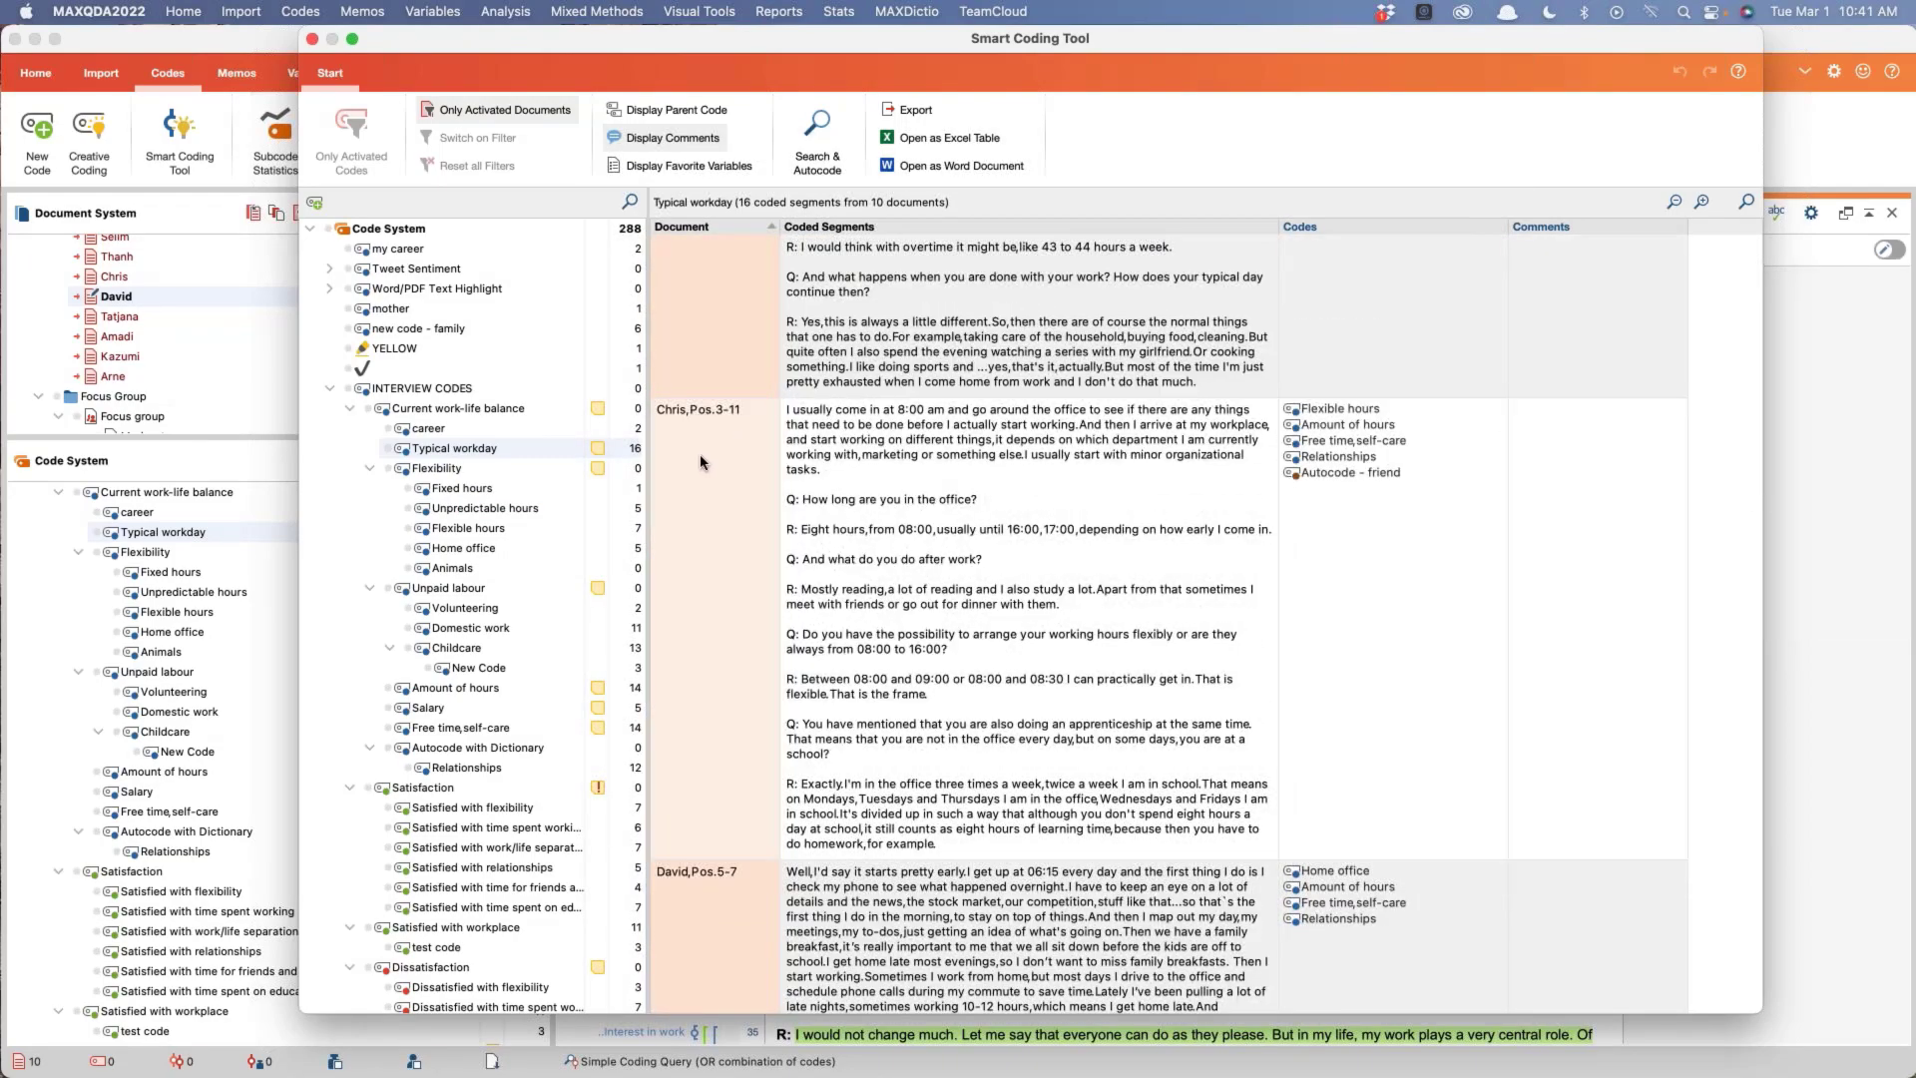
pyautogui.scroll(-5, 983, 542)
pyautogui.scroll(5, 983, 542)
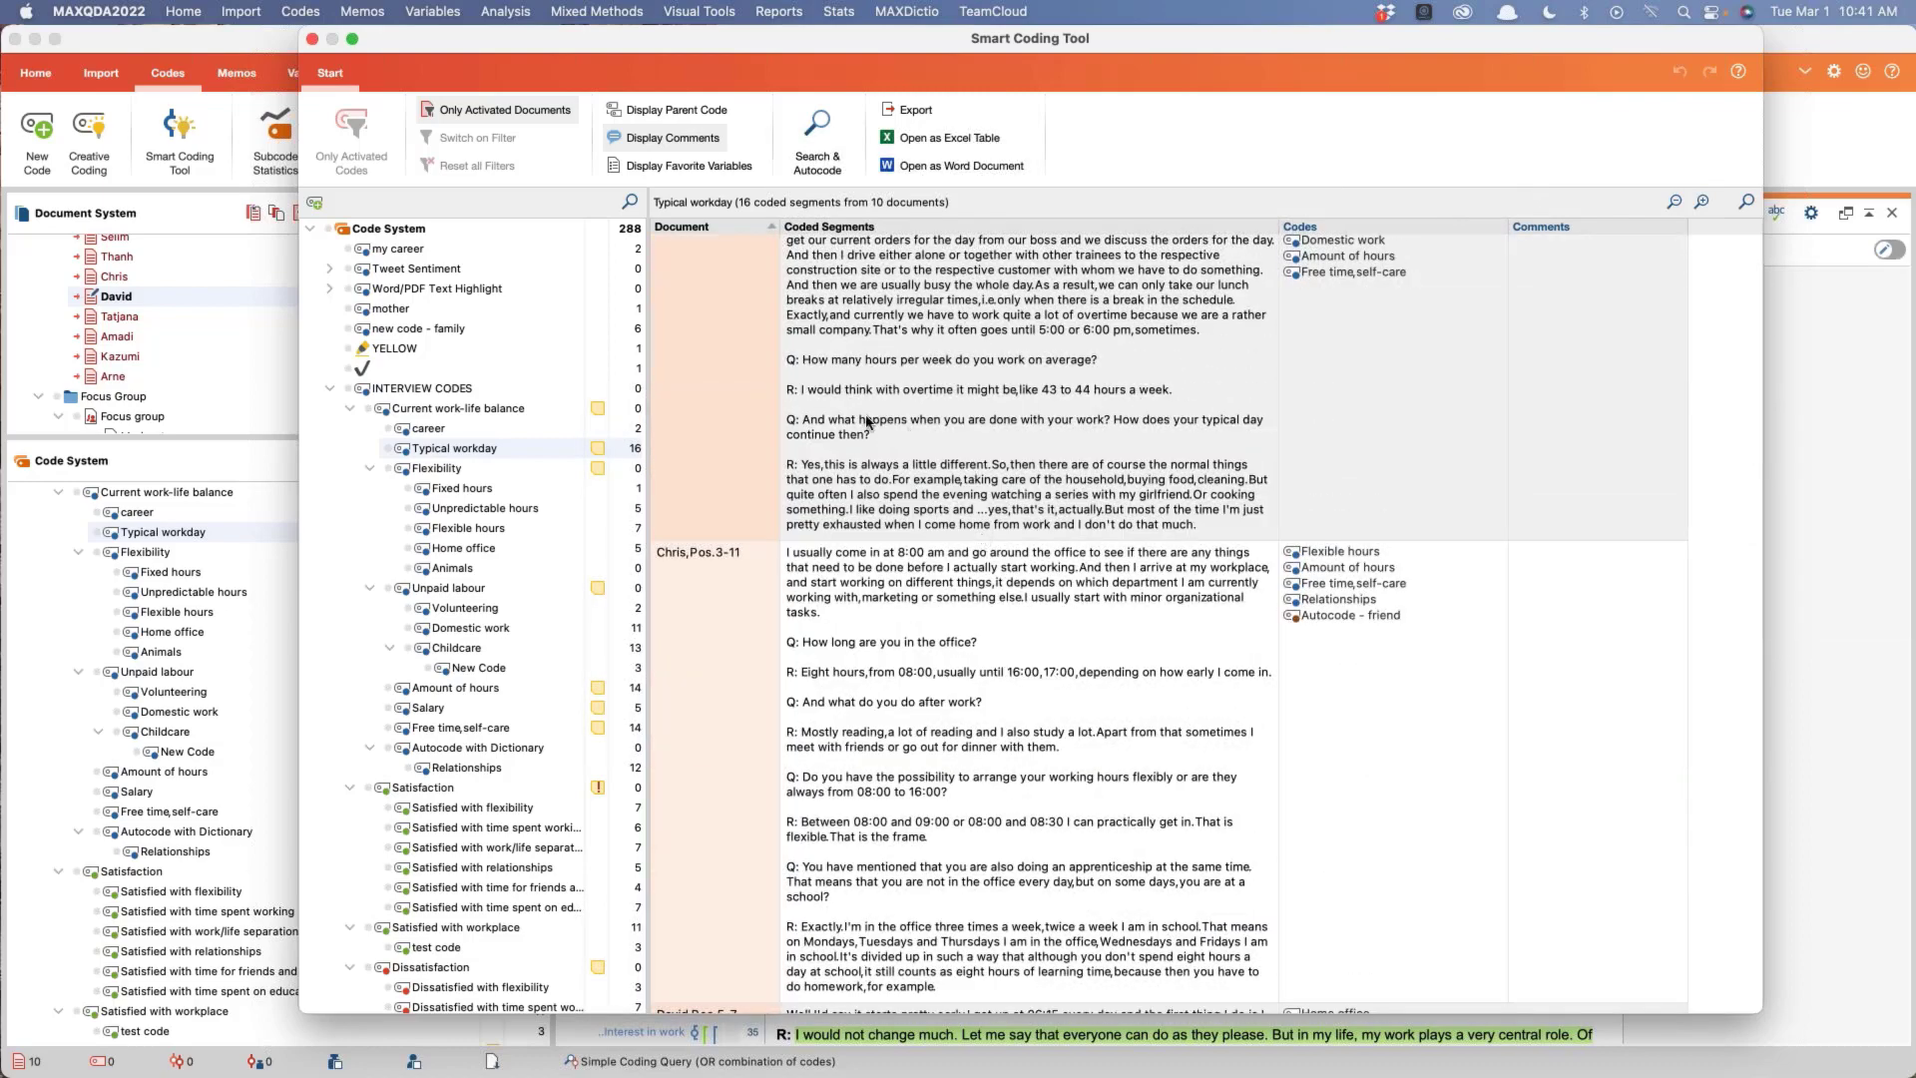
# Step: Select coded segments of the Typical workday code and move the Smart Coding Tool aside to view them in their source interviews
pyautogui.click(1016, 391)
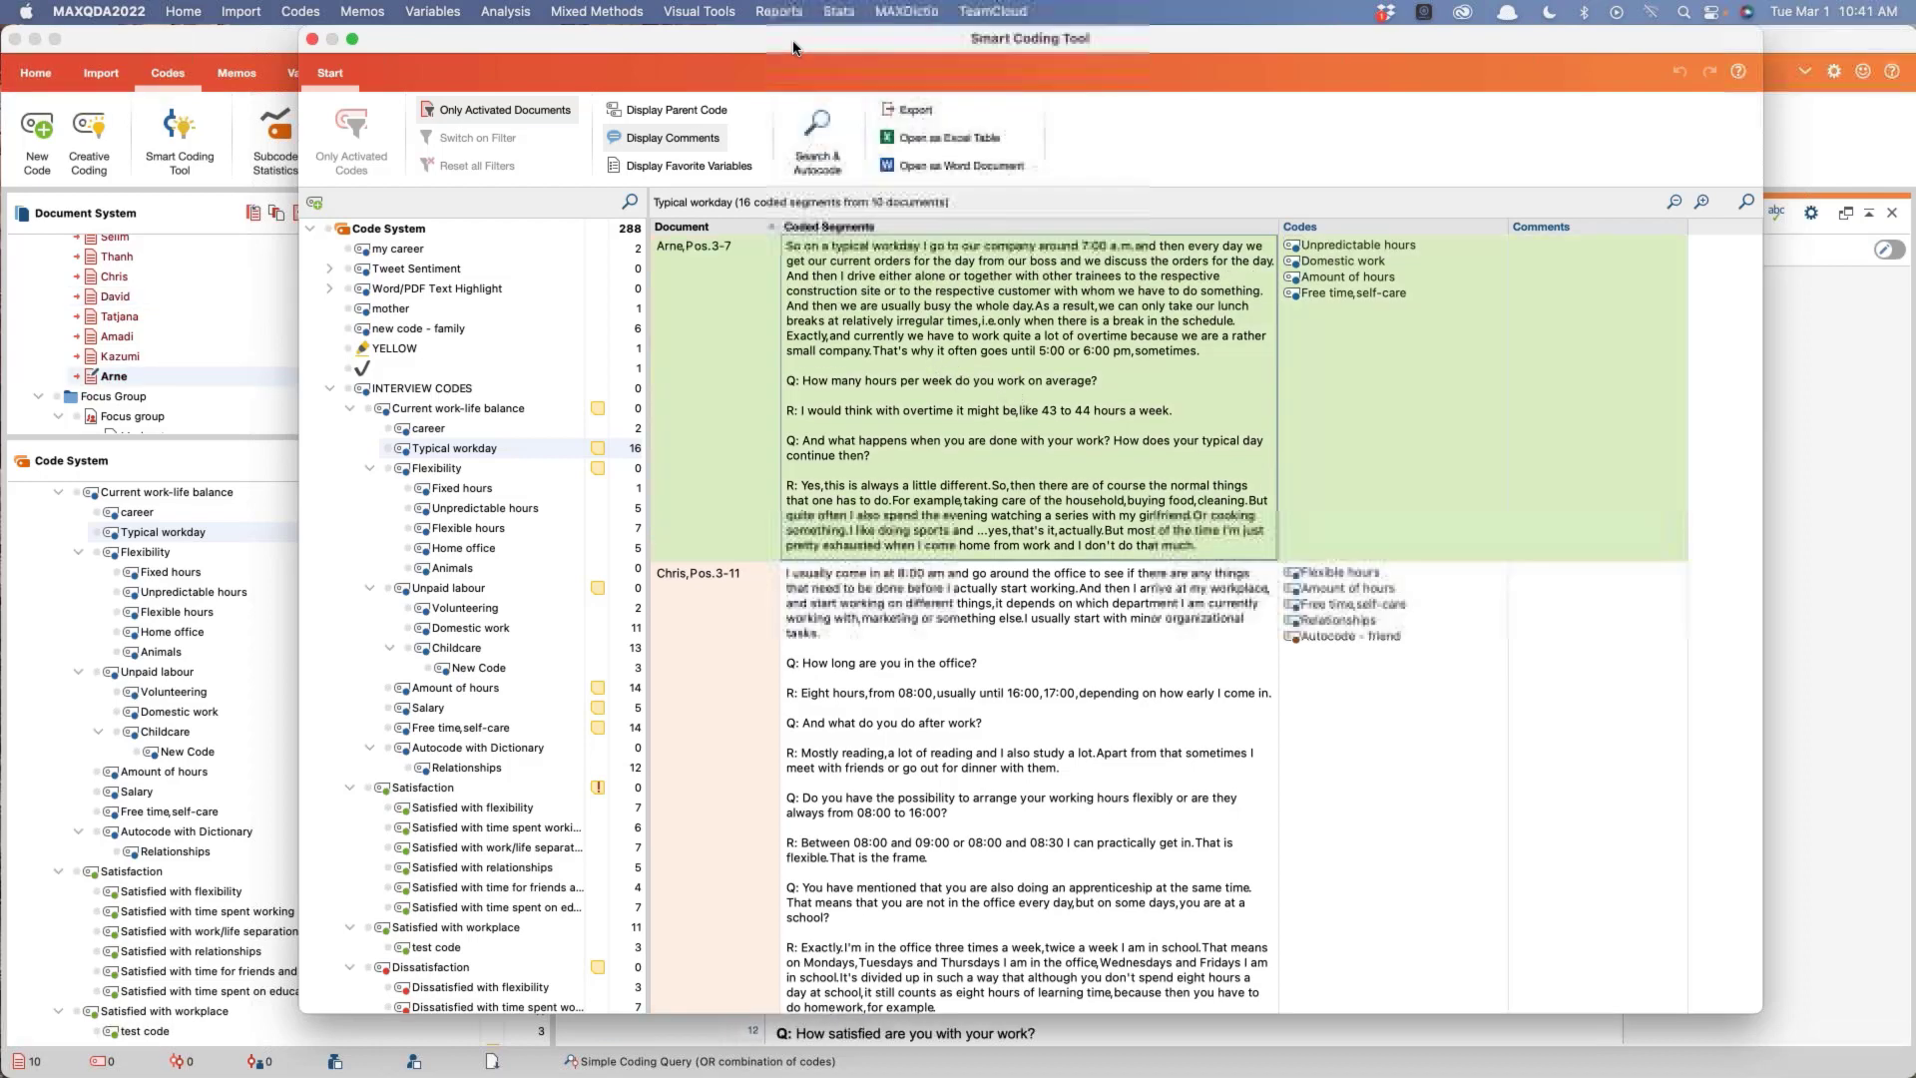
pyautogui.moveTo(794, 47); pyautogui.dragTo(951, 619)
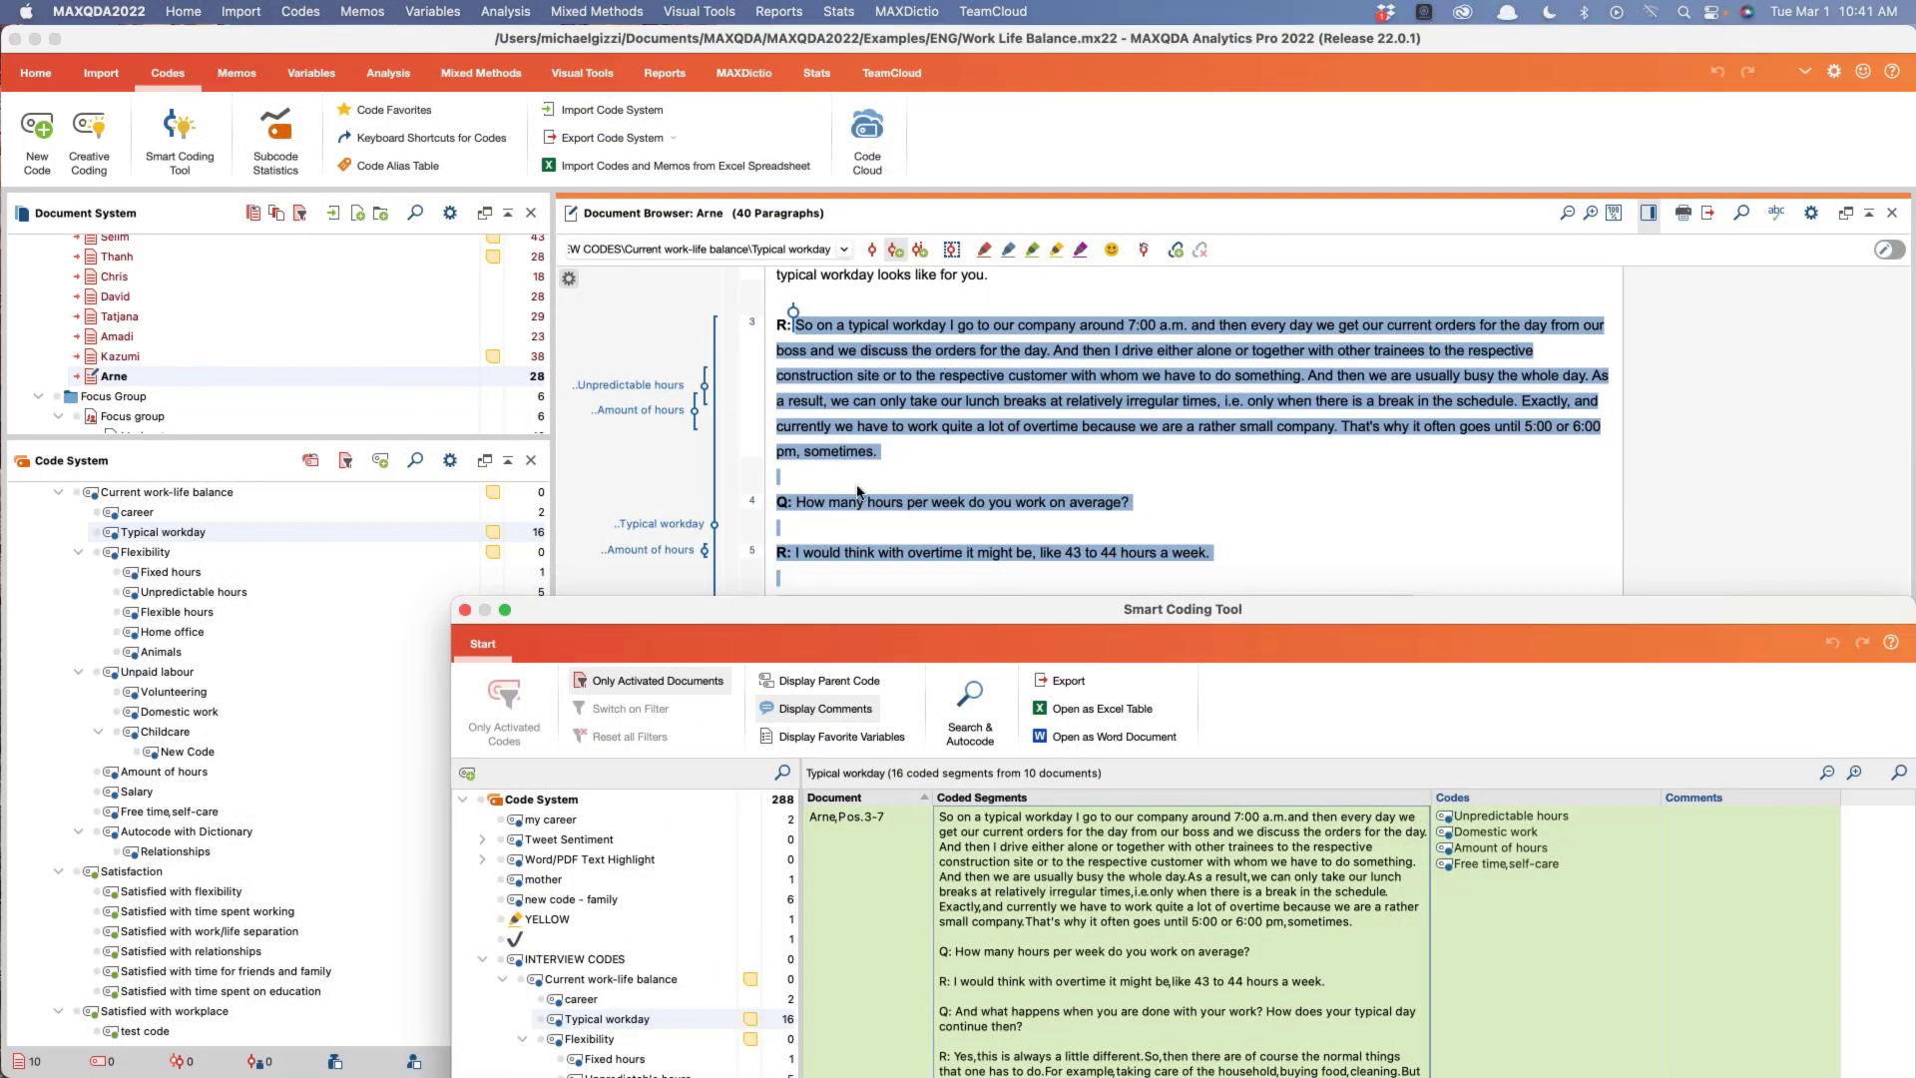
pyautogui.moveTo(960, 617); pyautogui.dragTo(733, 57)
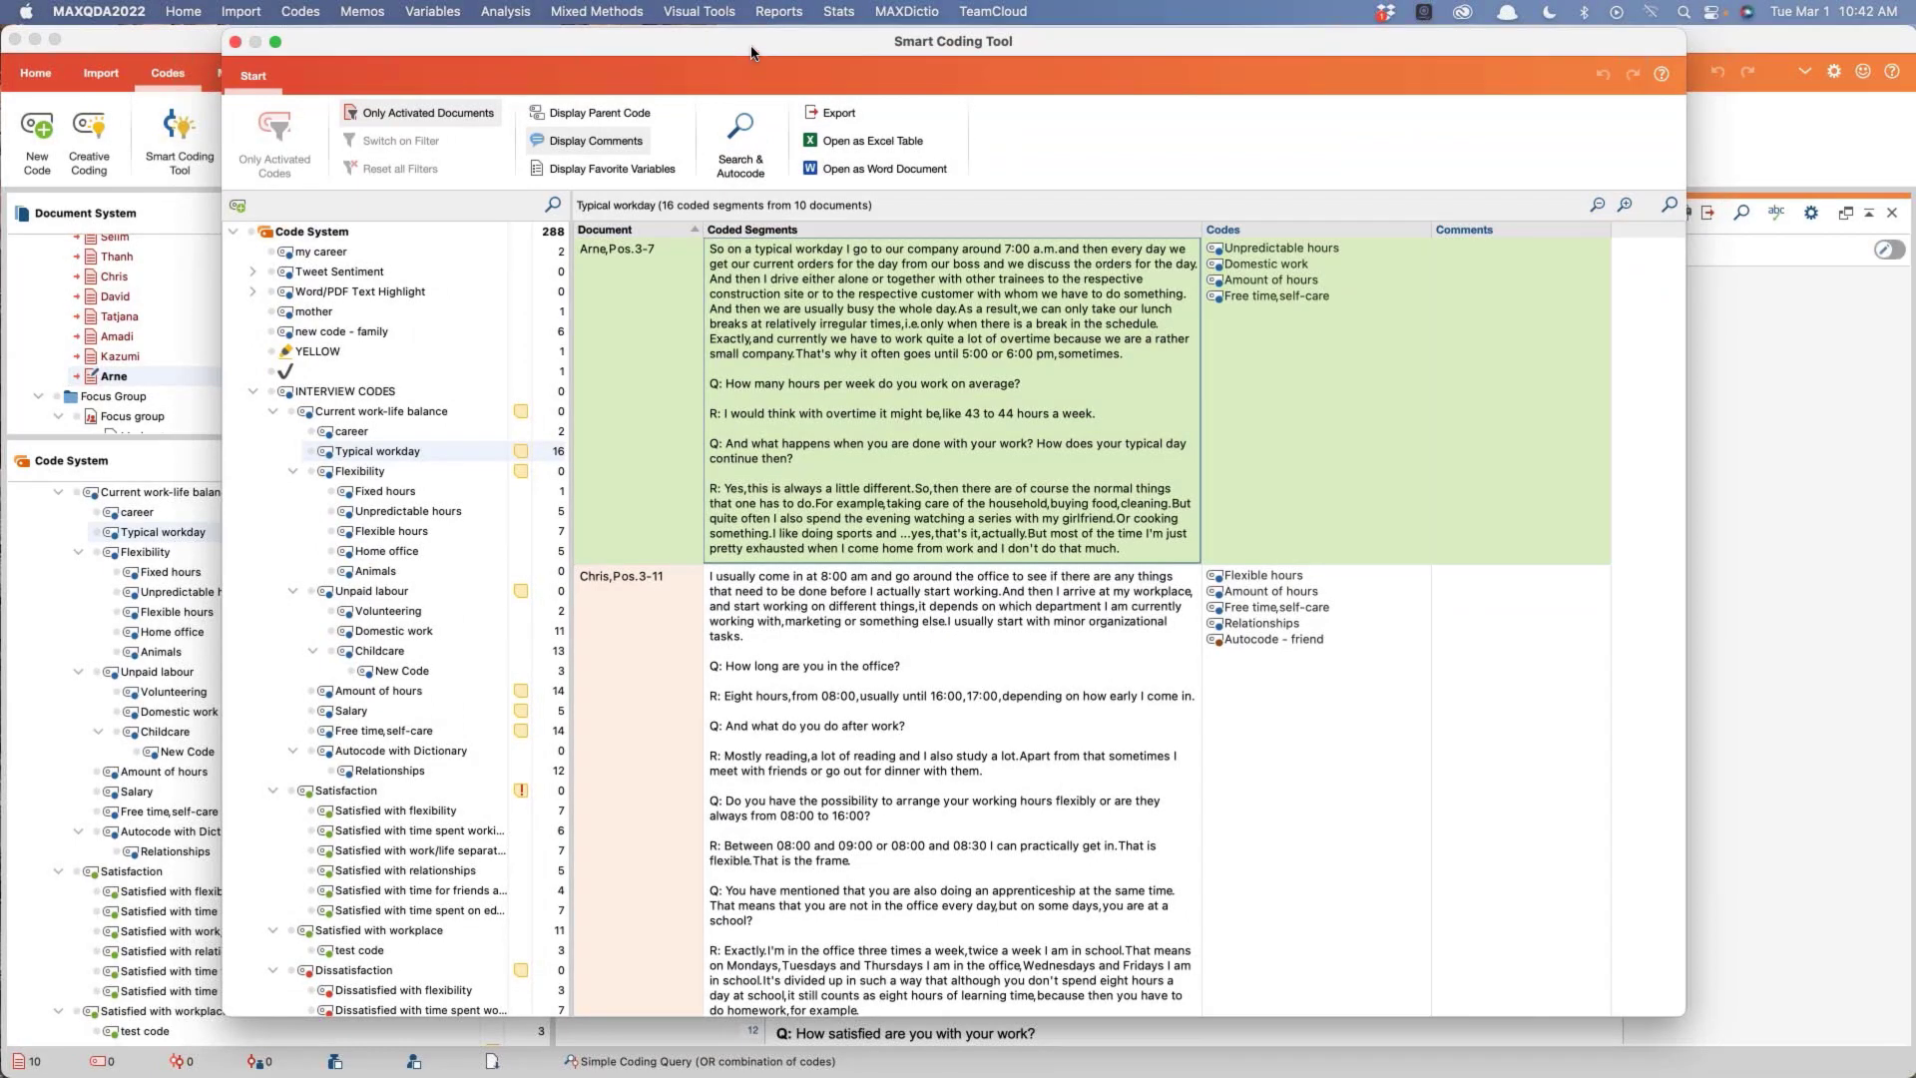
pyautogui.moveTo(753, 46); pyautogui.dragTo(1915, 24)
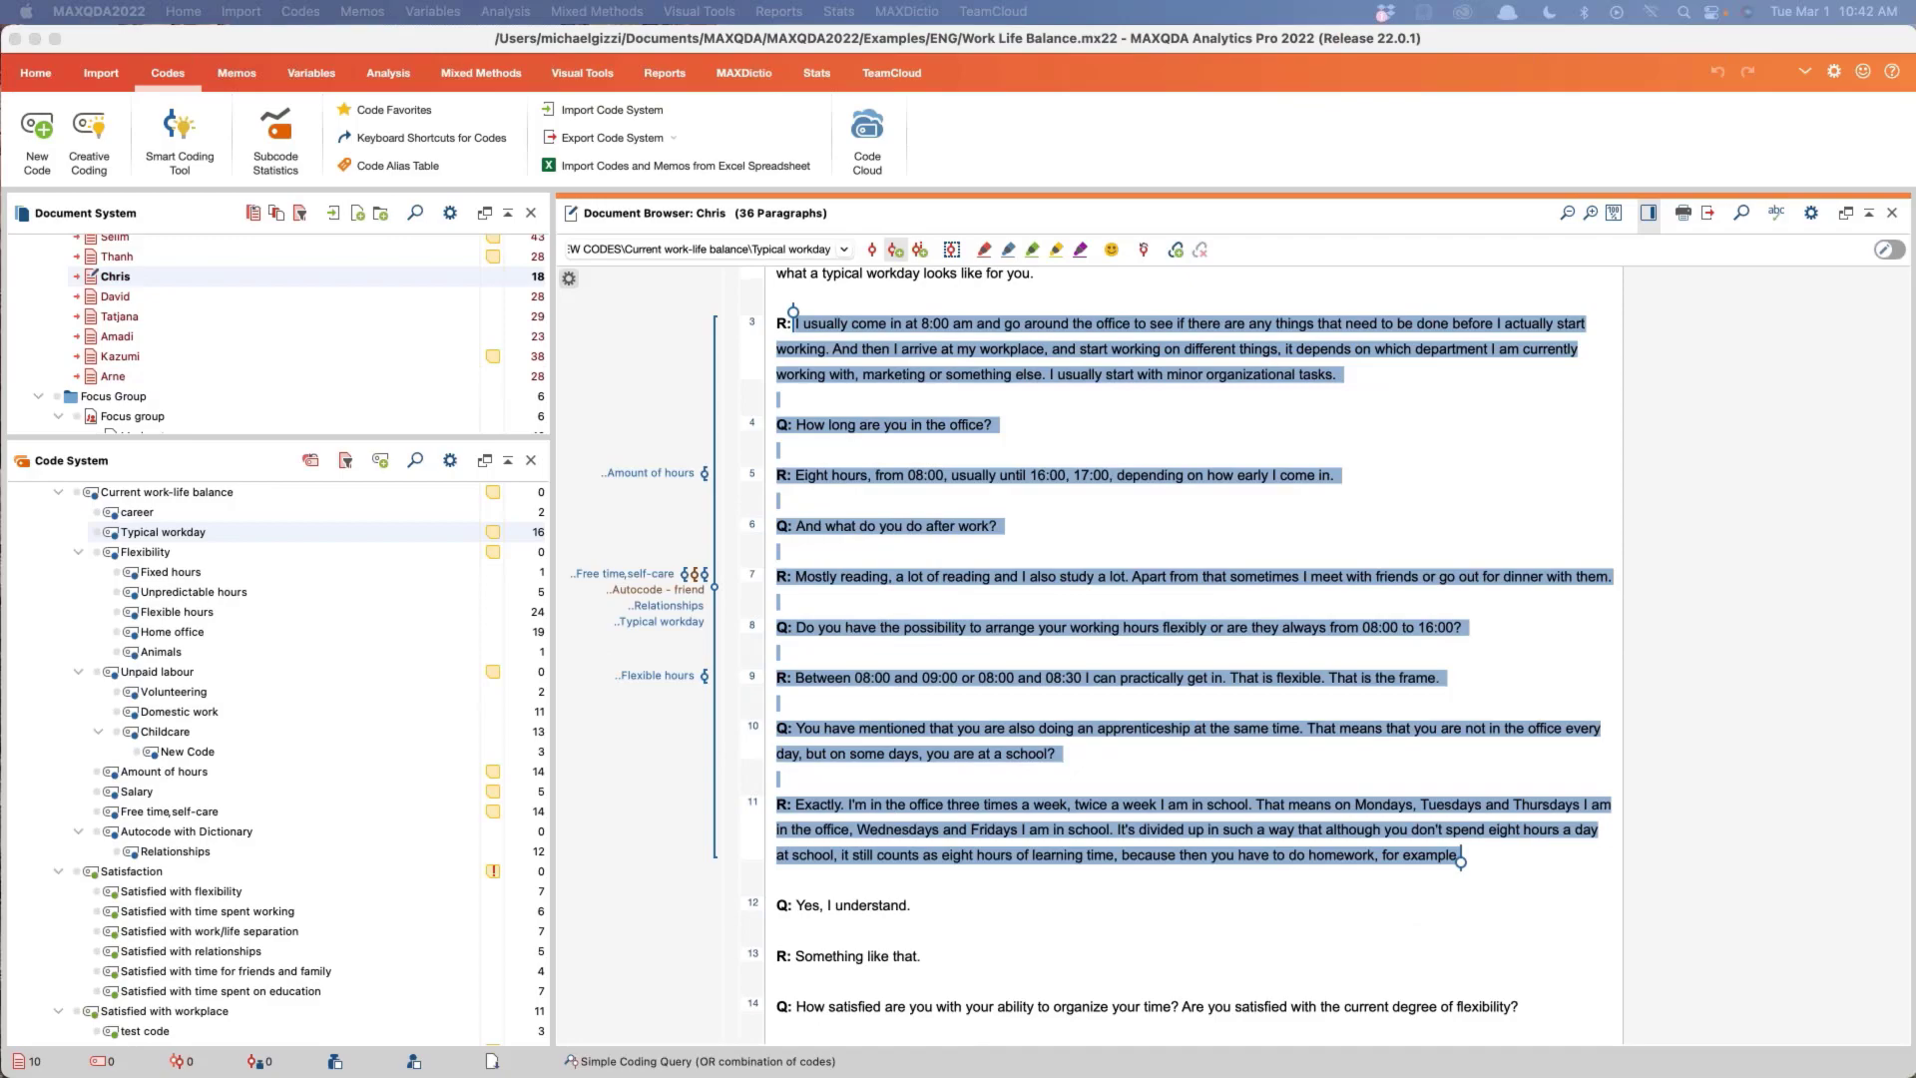
pyautogui.moveTo(1915, 90); pyautogui.dragTo(895, 52)
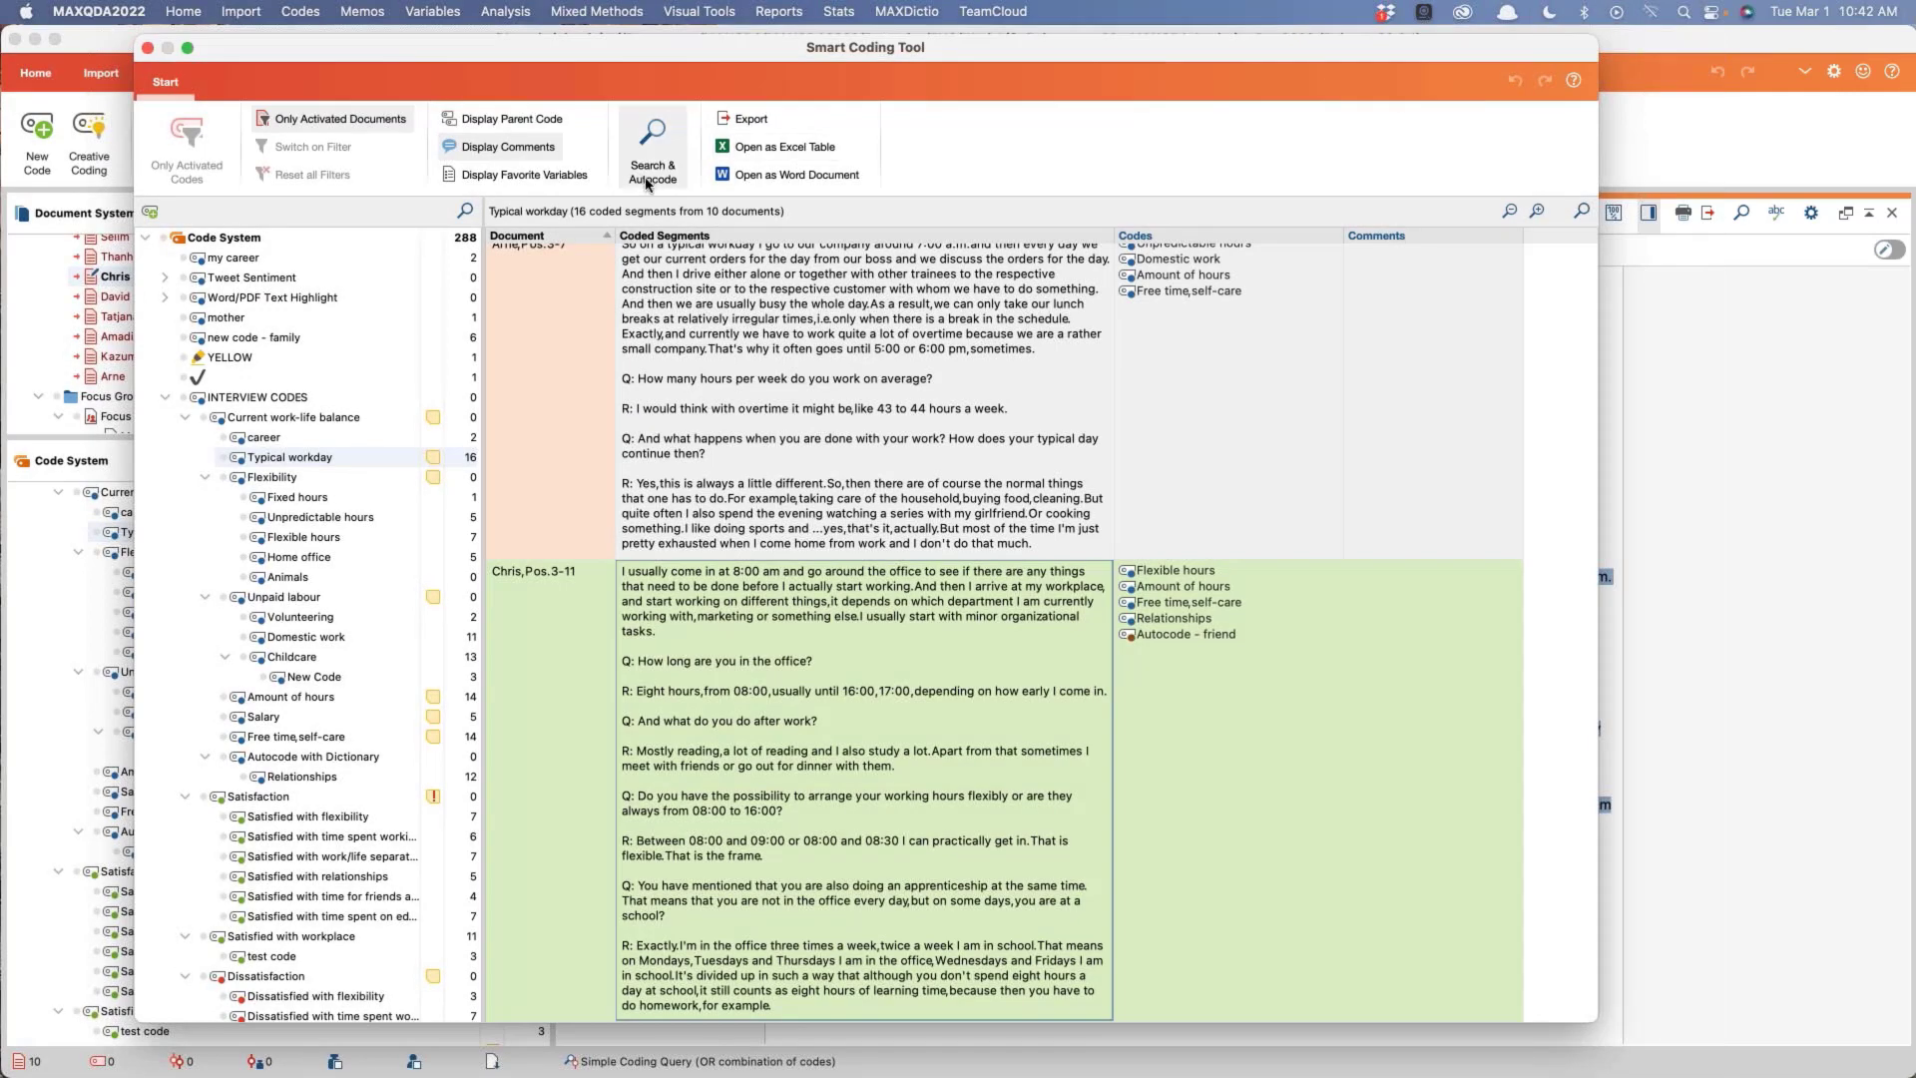
# Step: Review the second and third coded segments of Typical workday by selecting each in turn
pyautogui.scroll(5, 1181, 361)
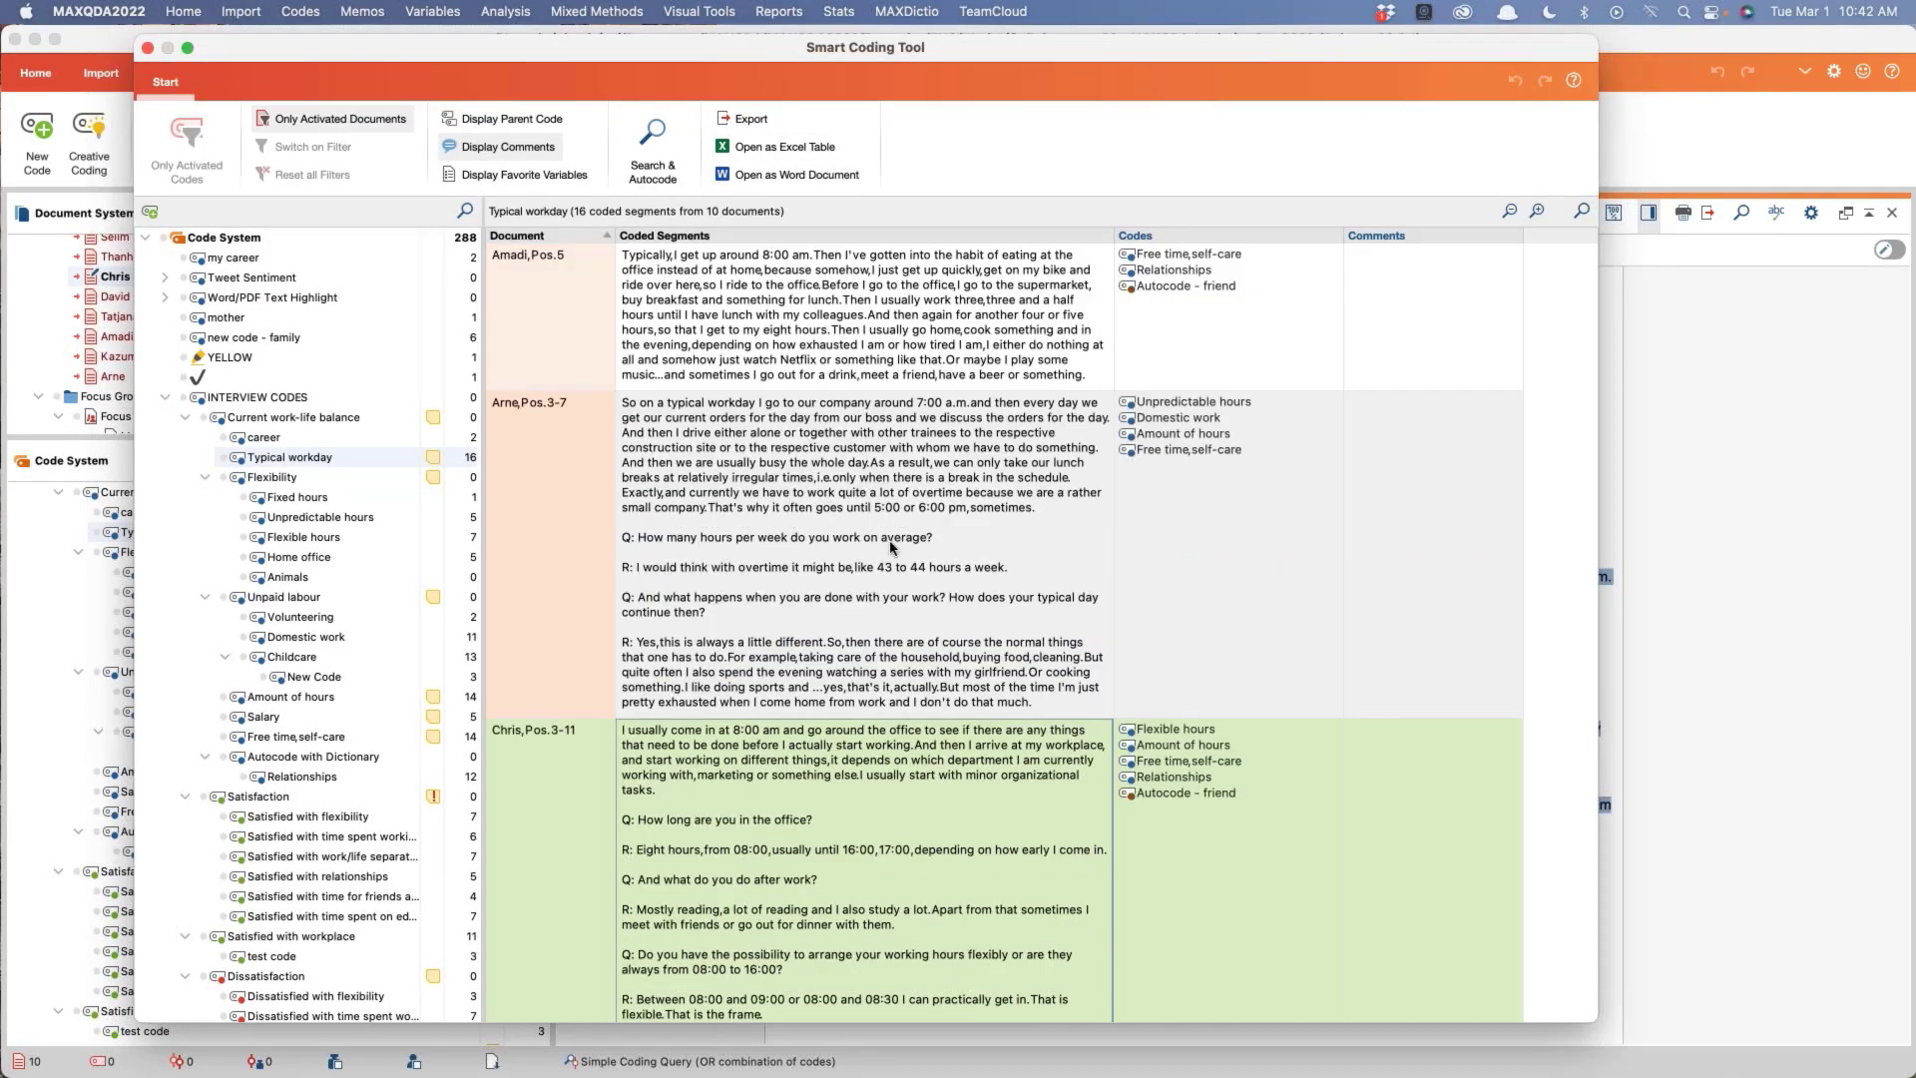
pyautogui.click(943, 534)
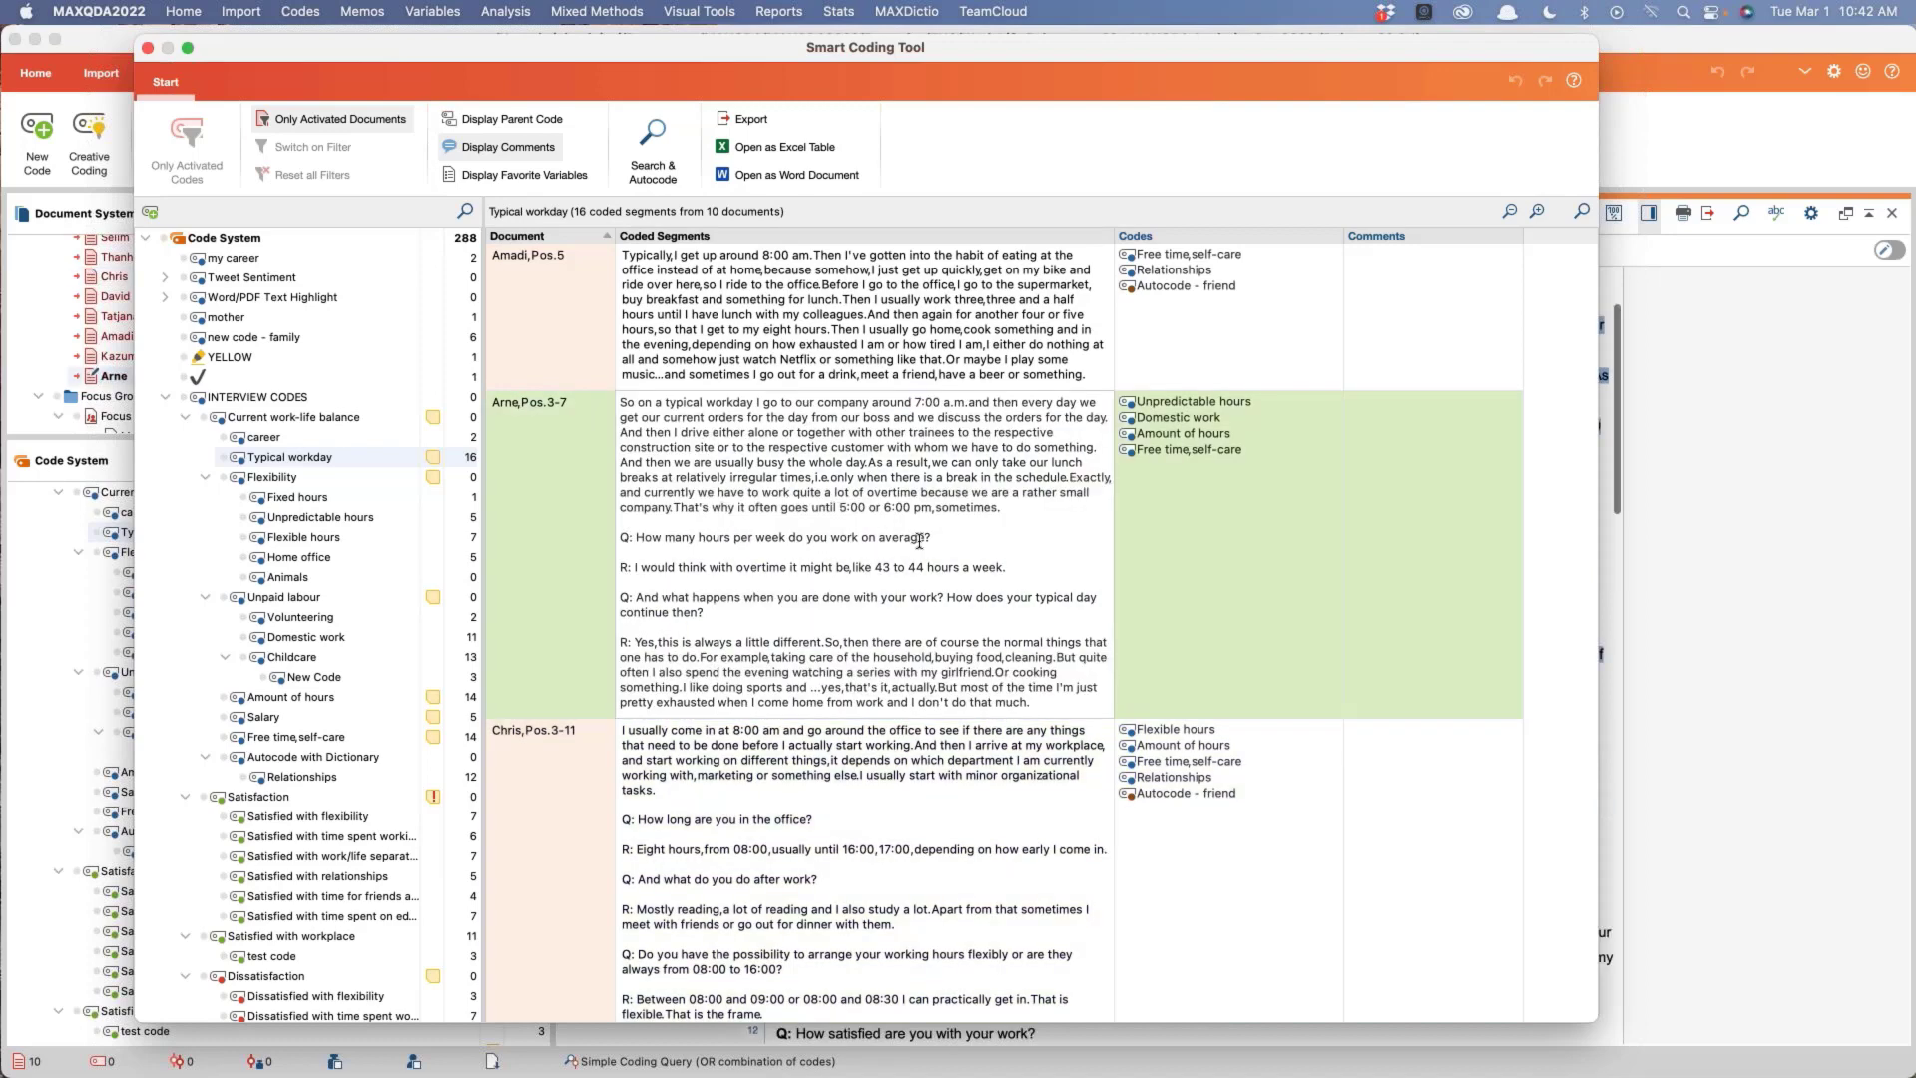
pyautogui.click(903, 828)
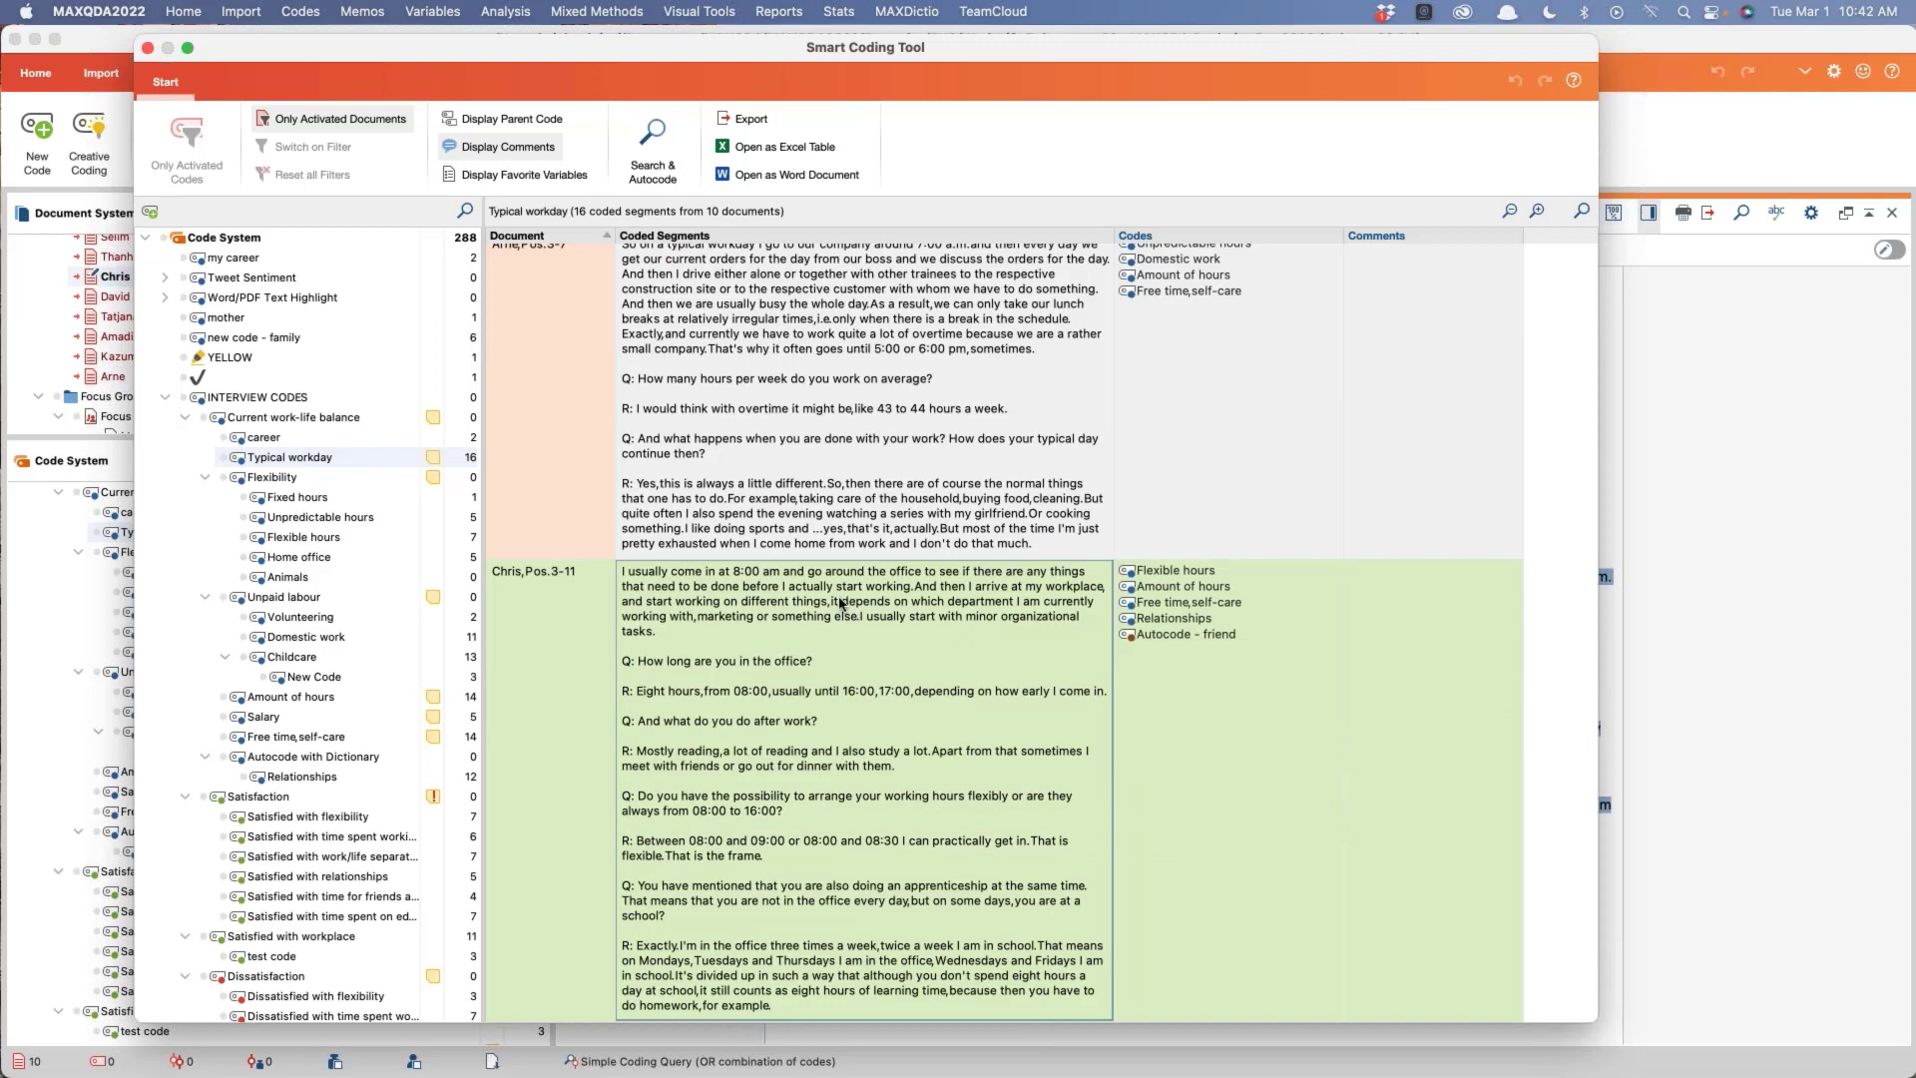
pyautogui.scroll(3, 818, 527)
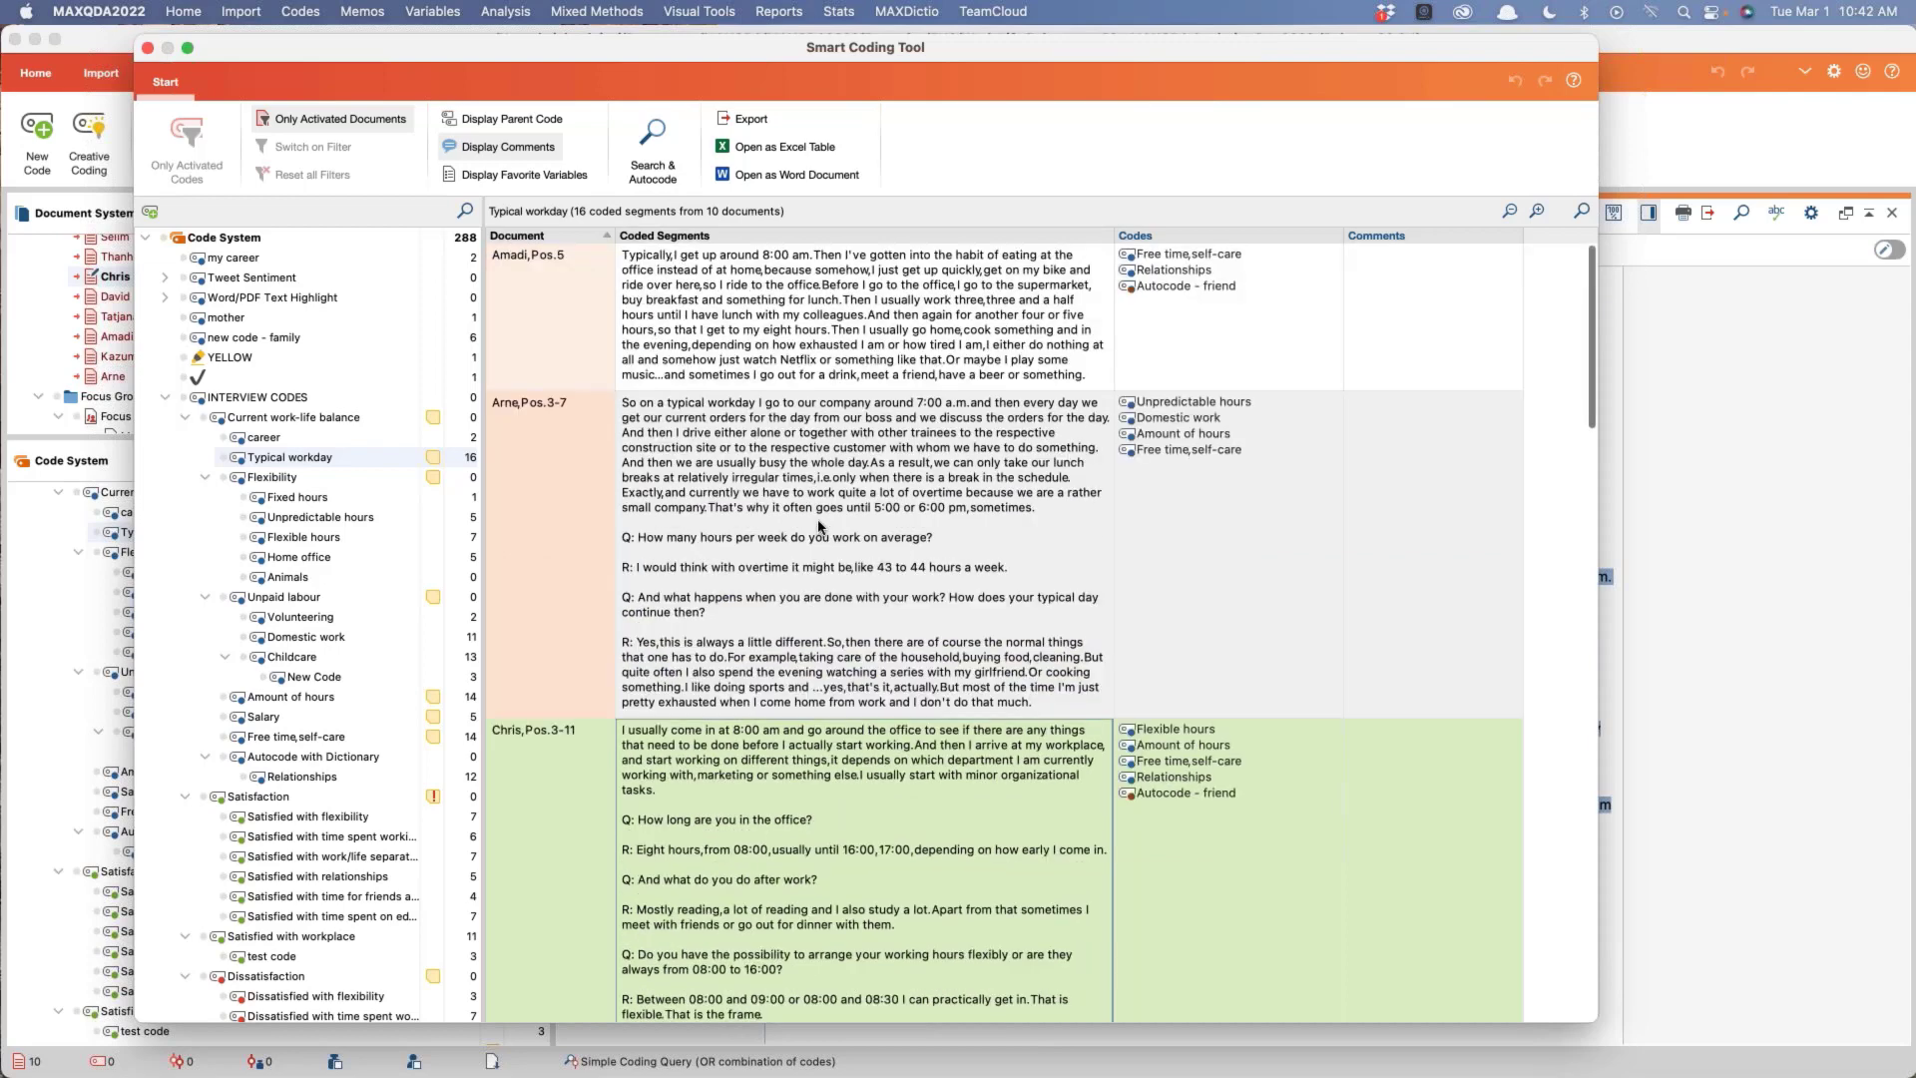
# Step: Create a new code "wakeup time" under Typical workday and assign it to the first coded segment, keeping the parent code's color
pyautogui.click(828, 300)
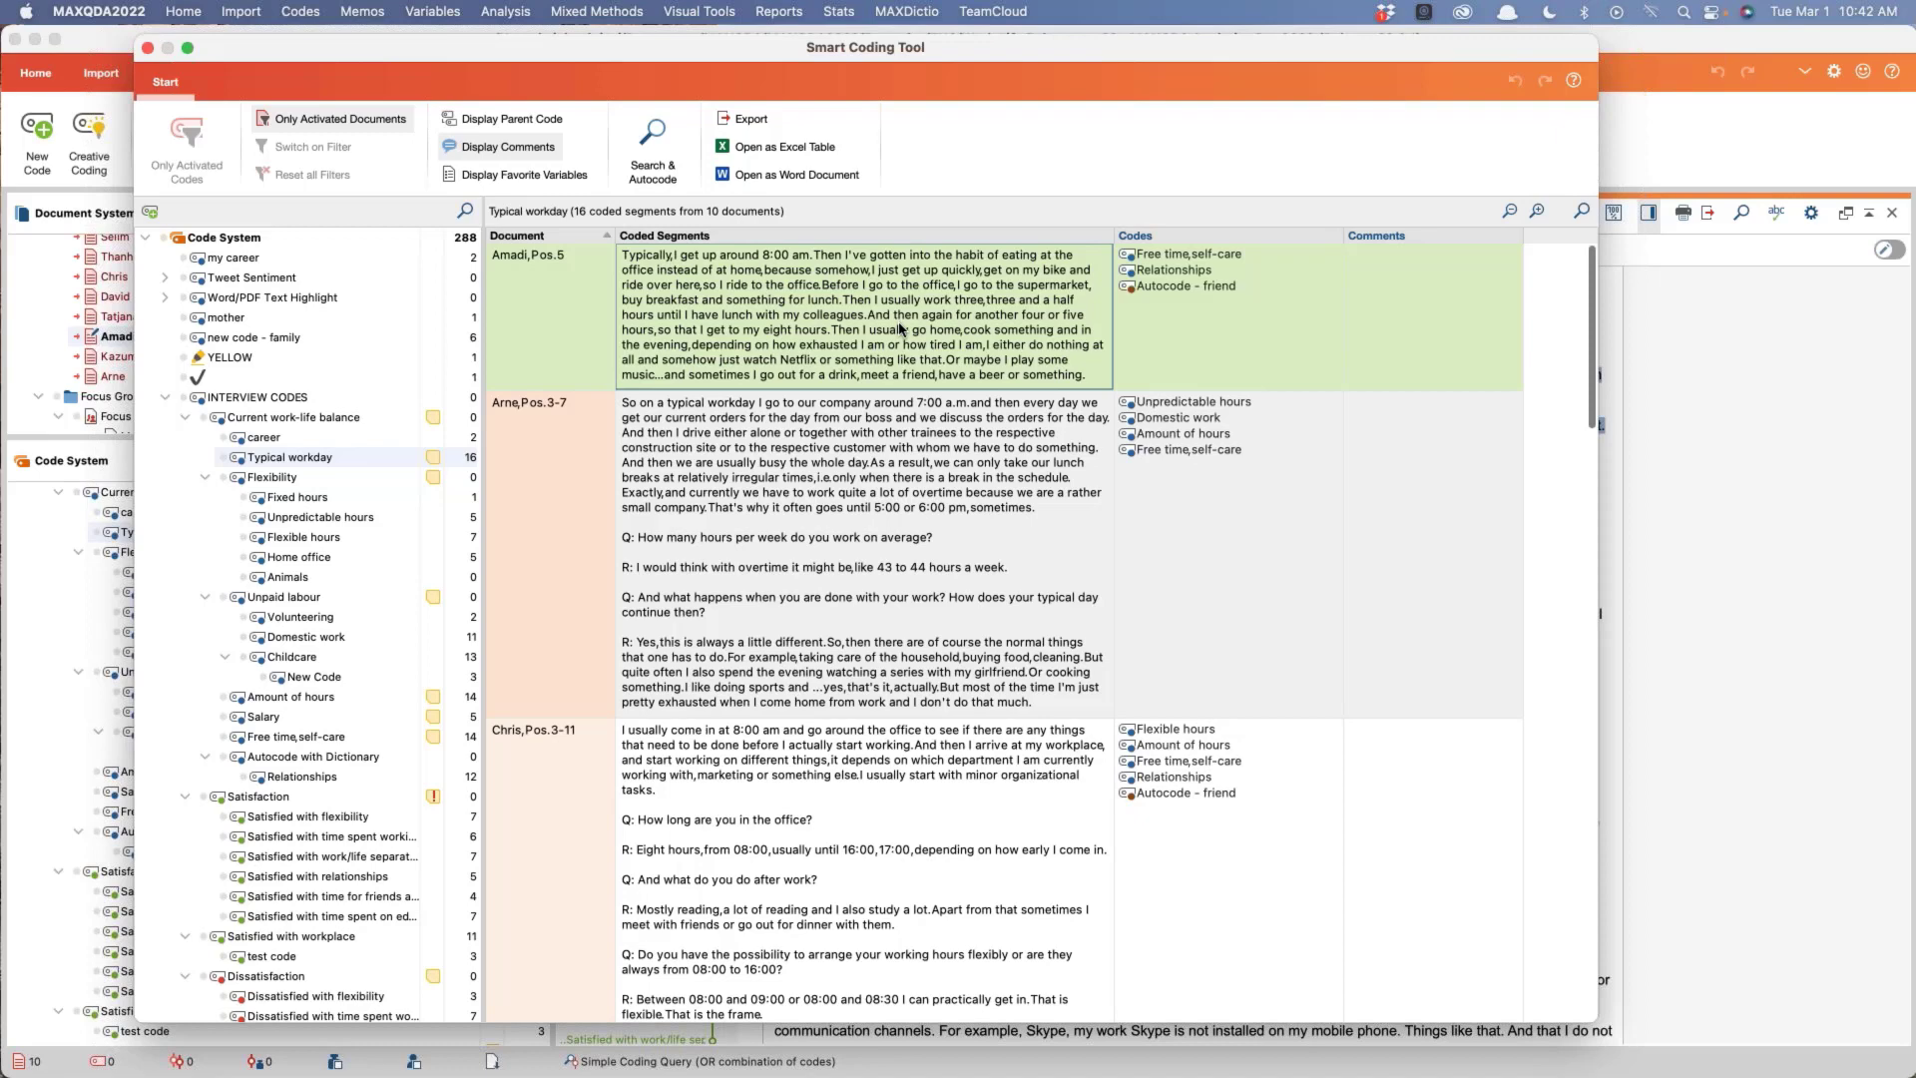
pyautogui.rightClick(758, 317)
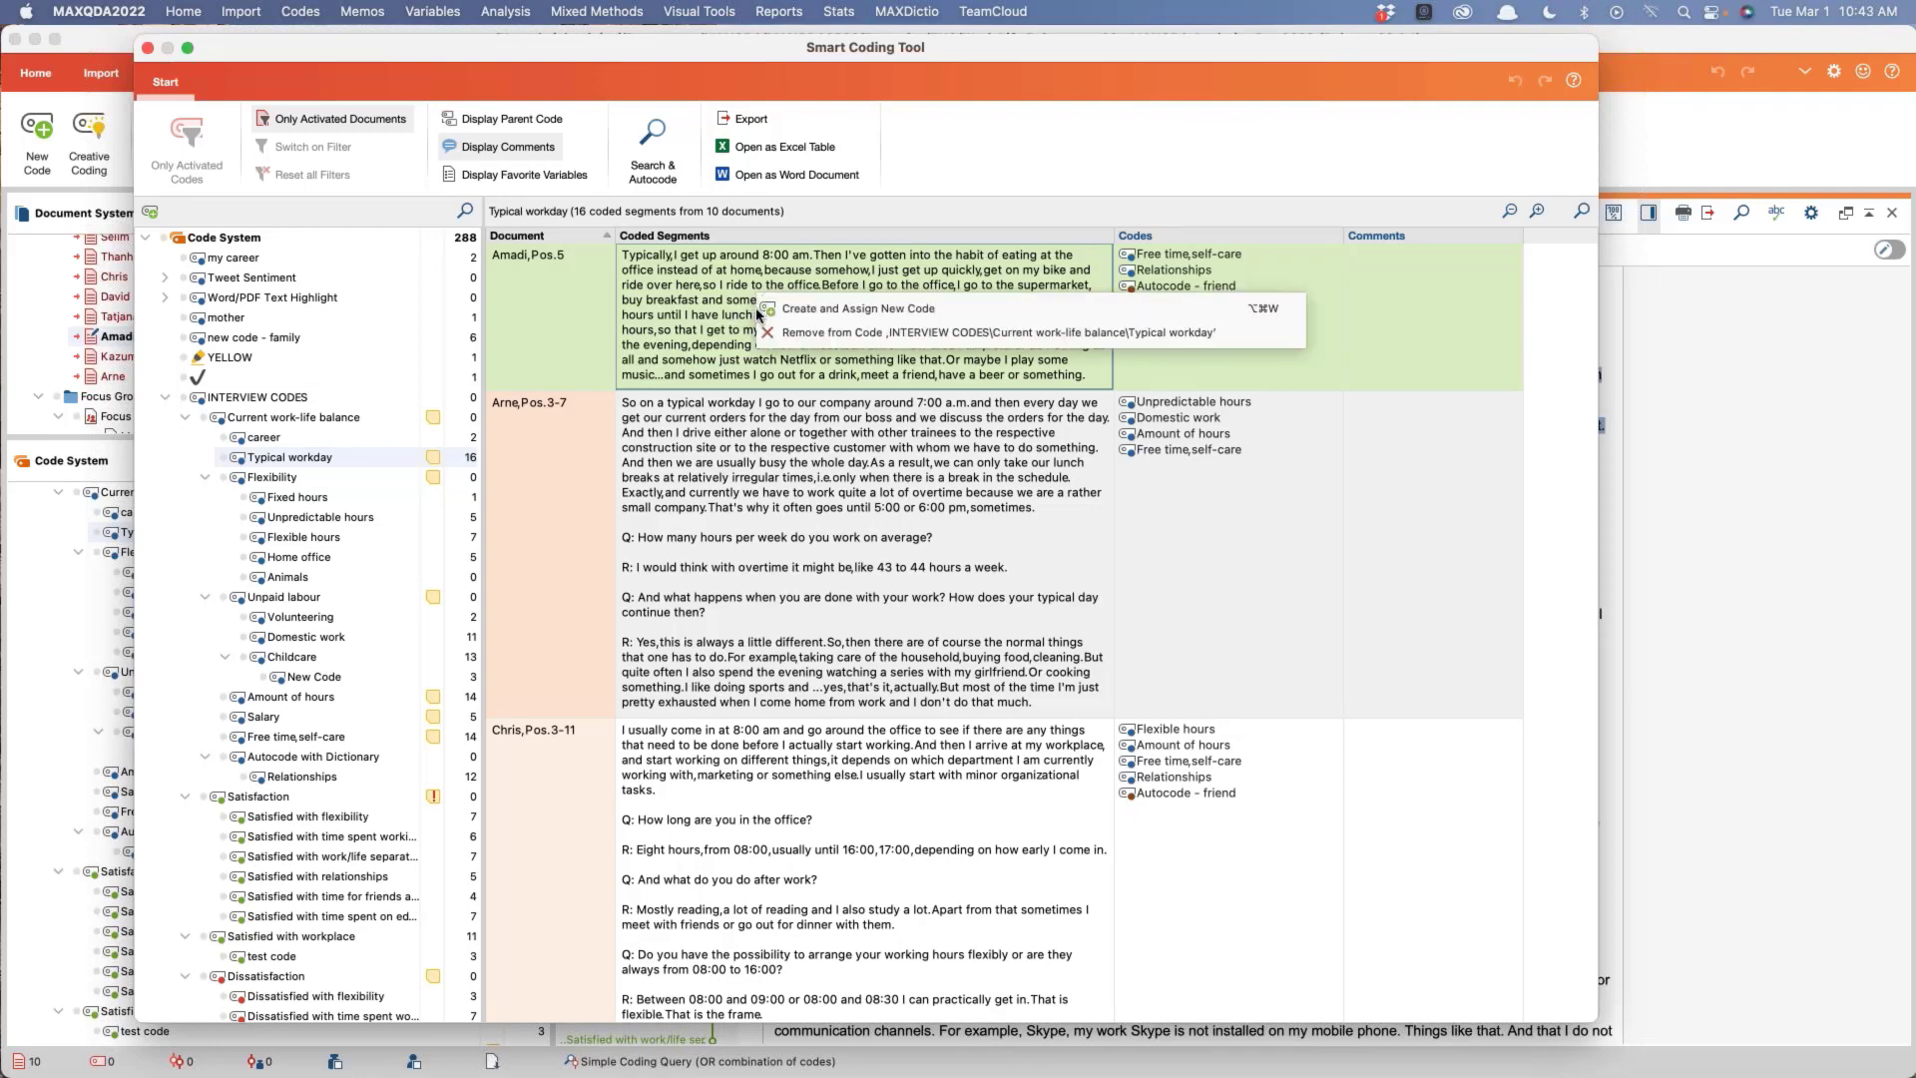
pyautogui.click(827, 312)
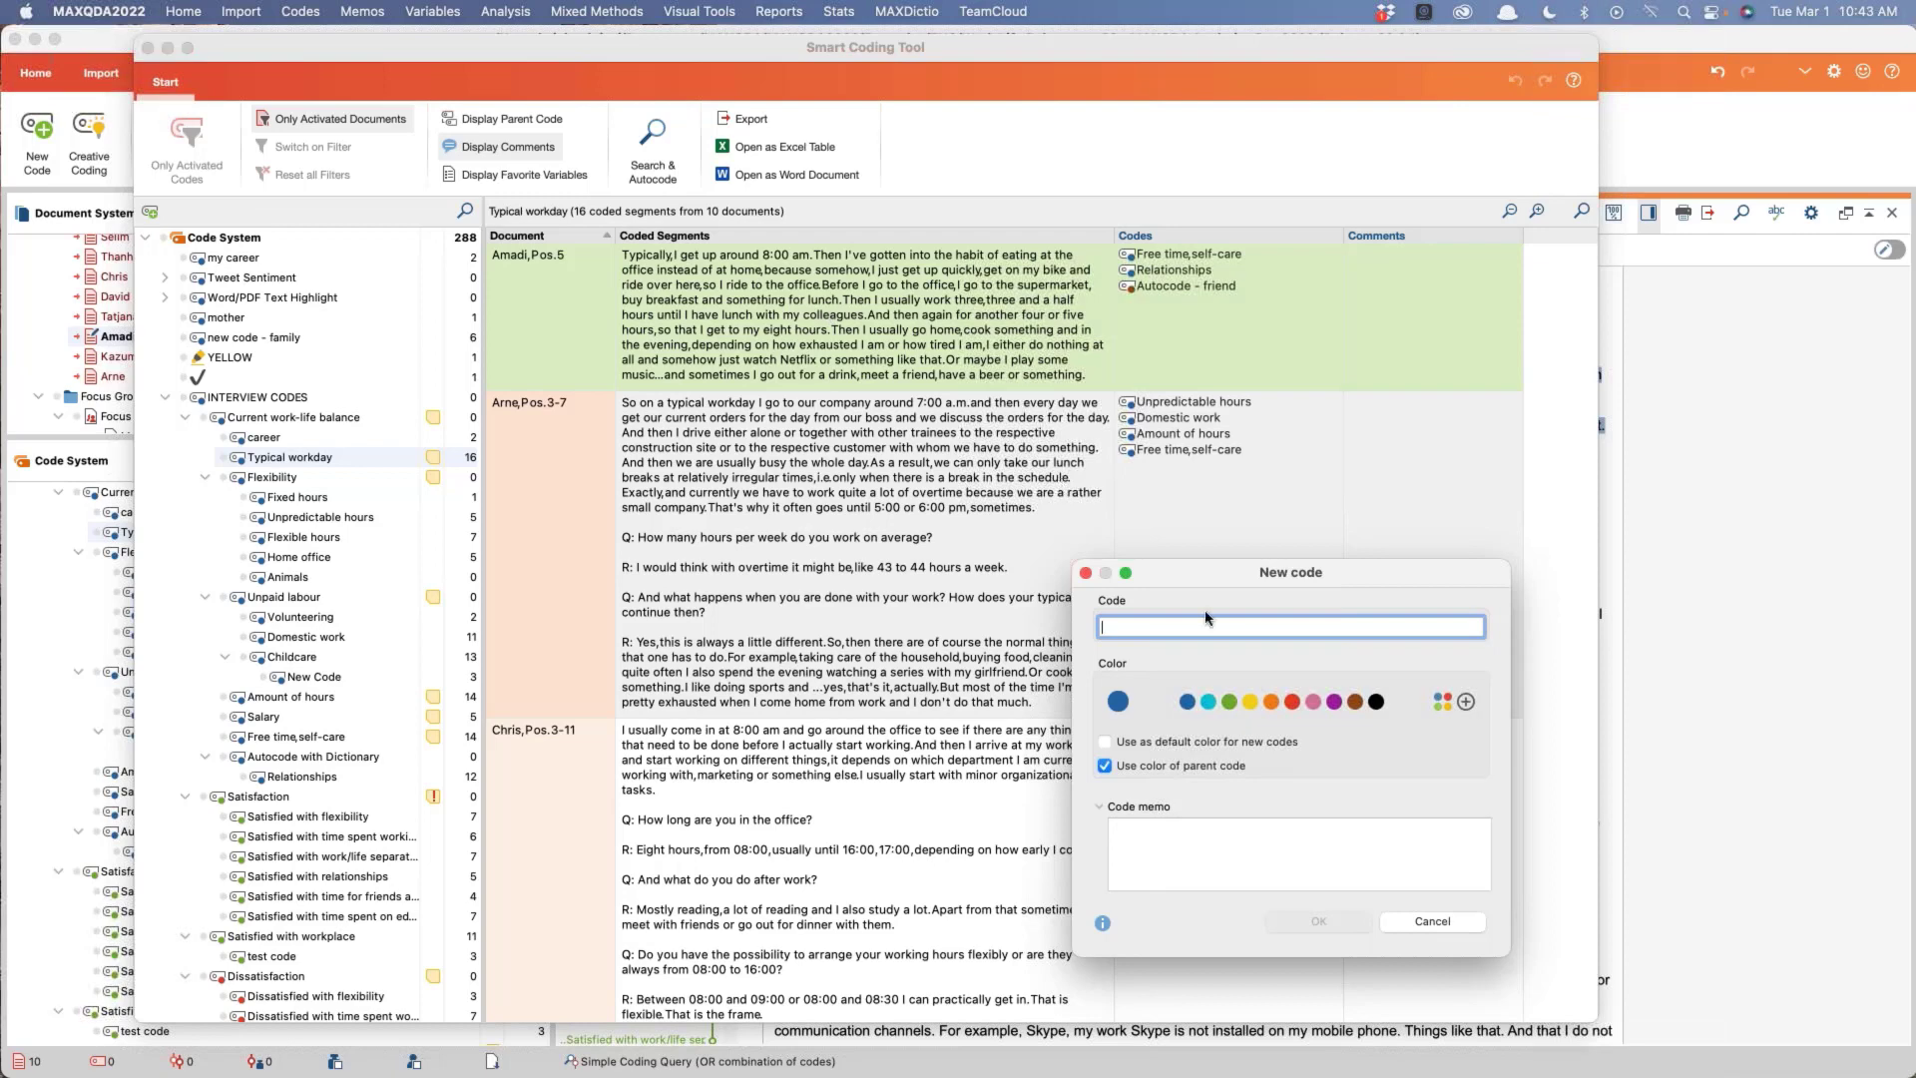
pyautogui.write('w')
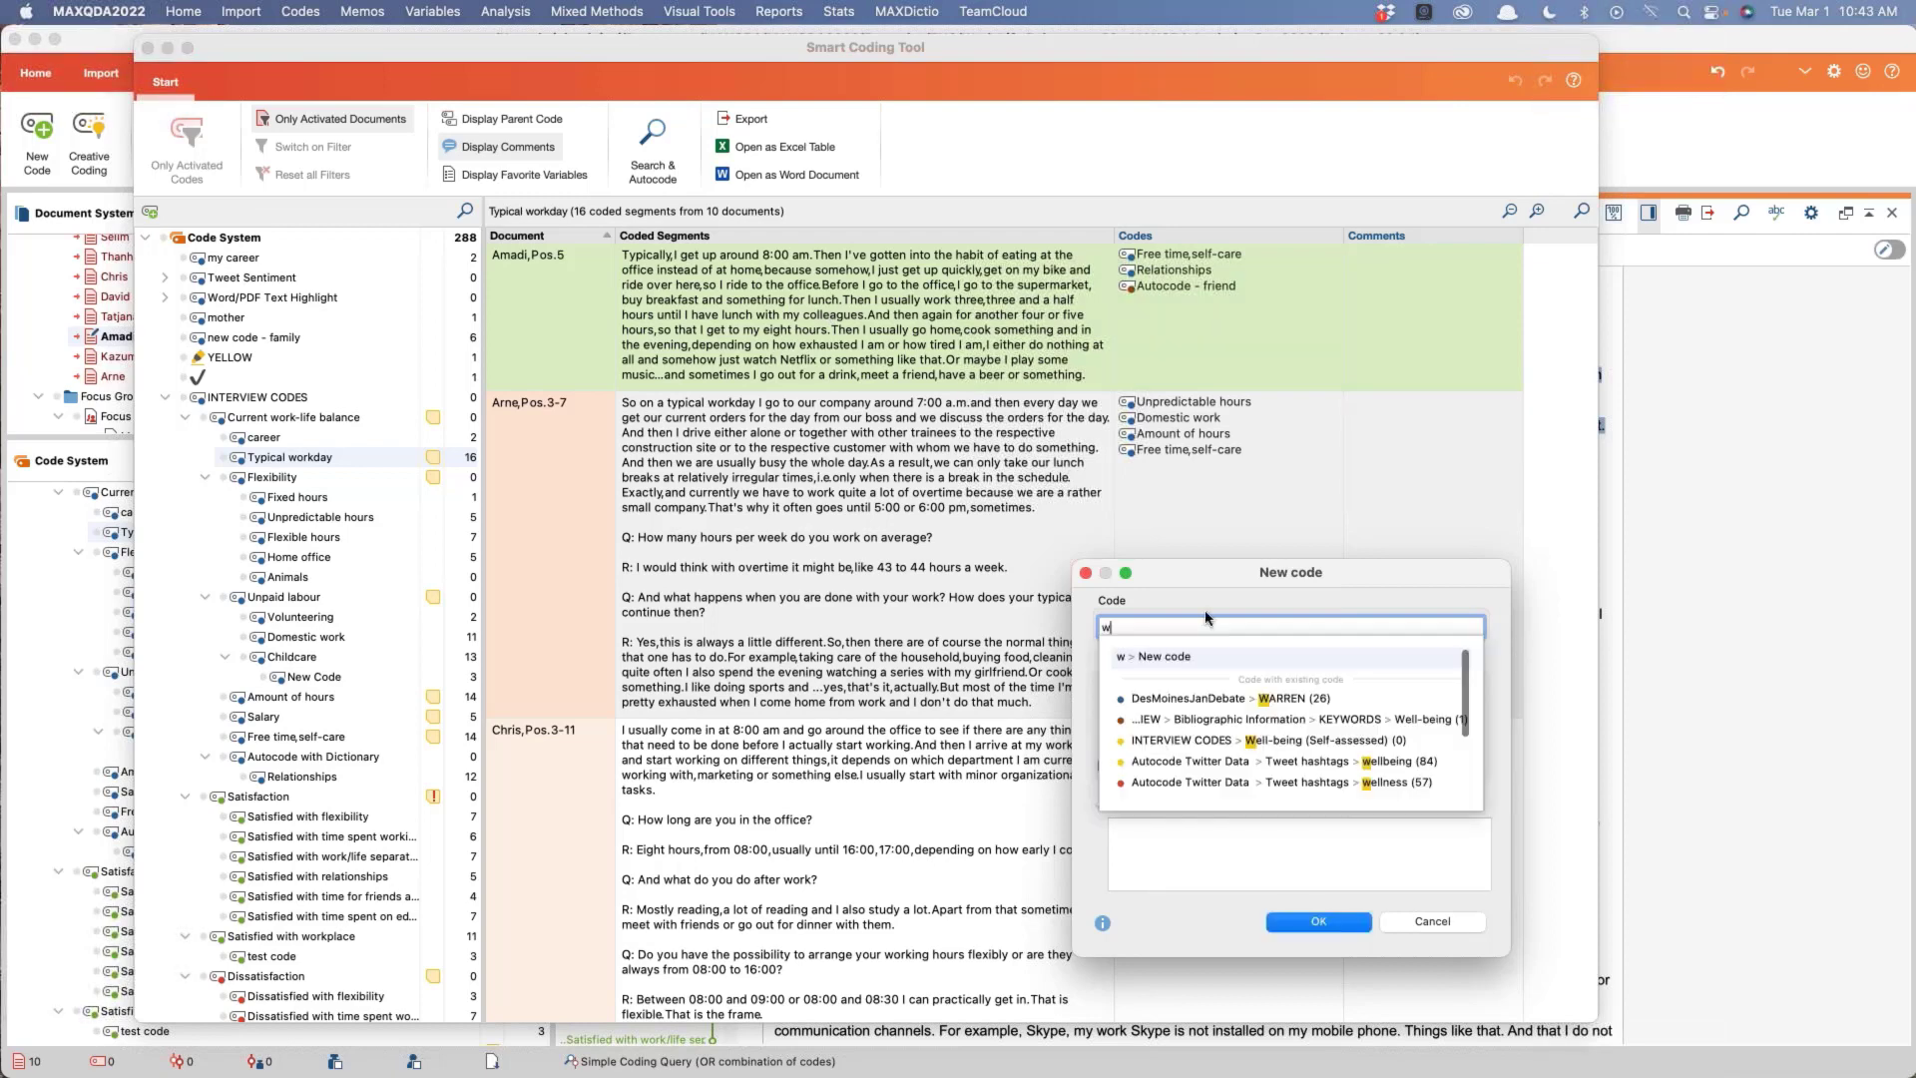
pyautogui.write('akeup time')
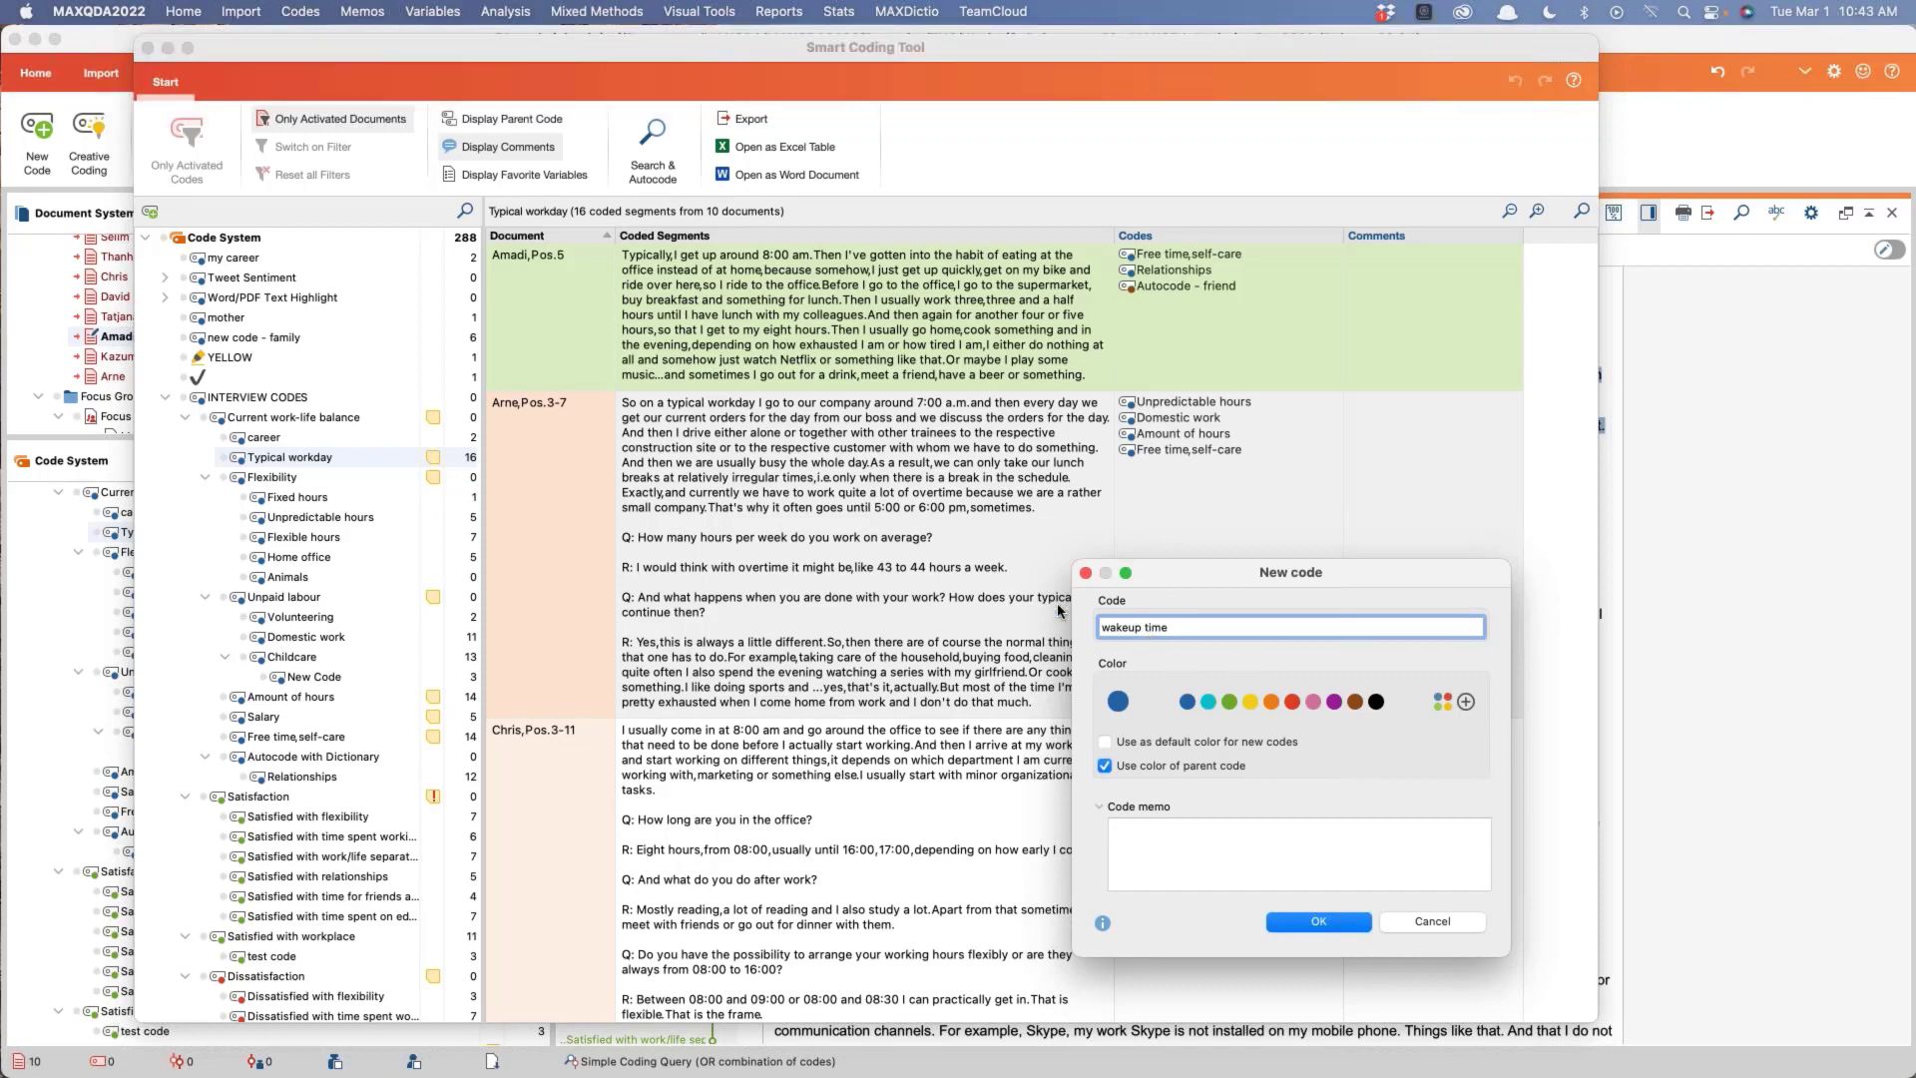
pyautogui.click(1317, 922)
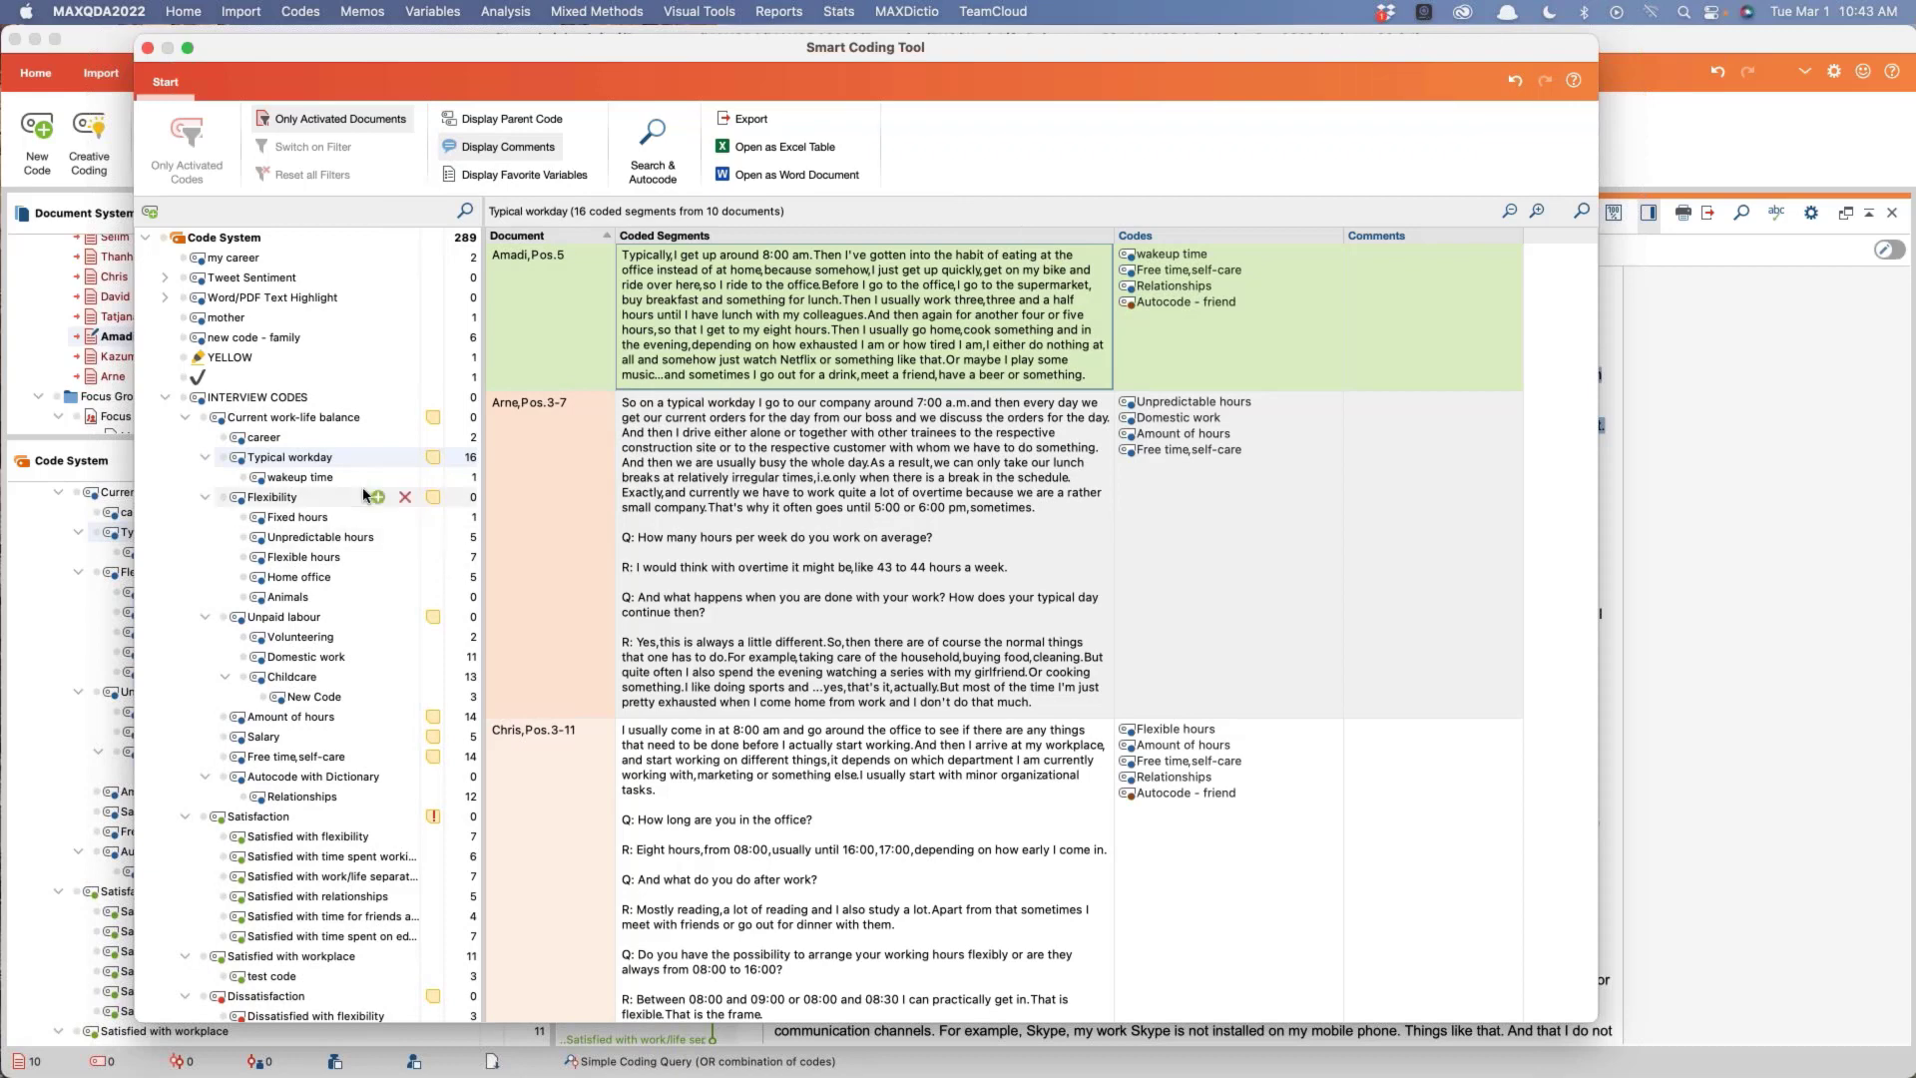
pyautogui.moveTo(313, 486)
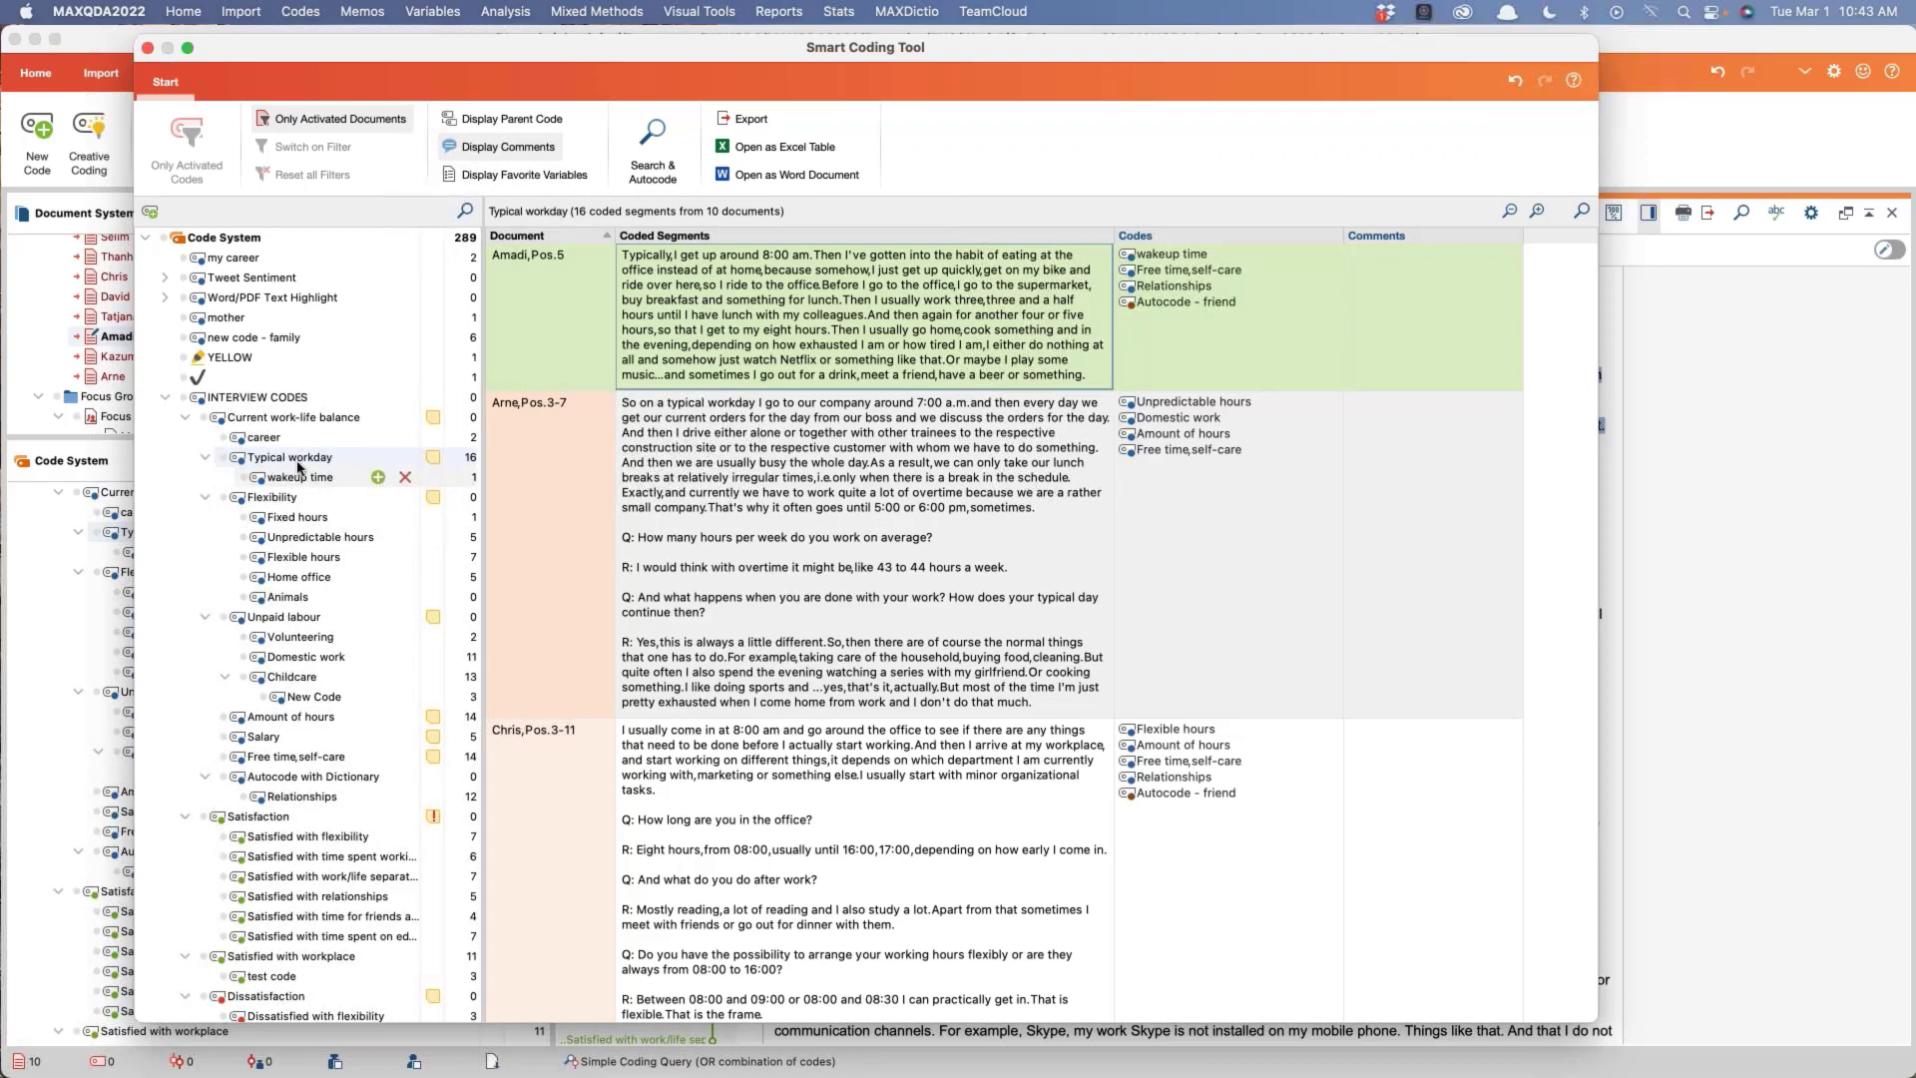
pyautogui.moveTo(1164, 256)
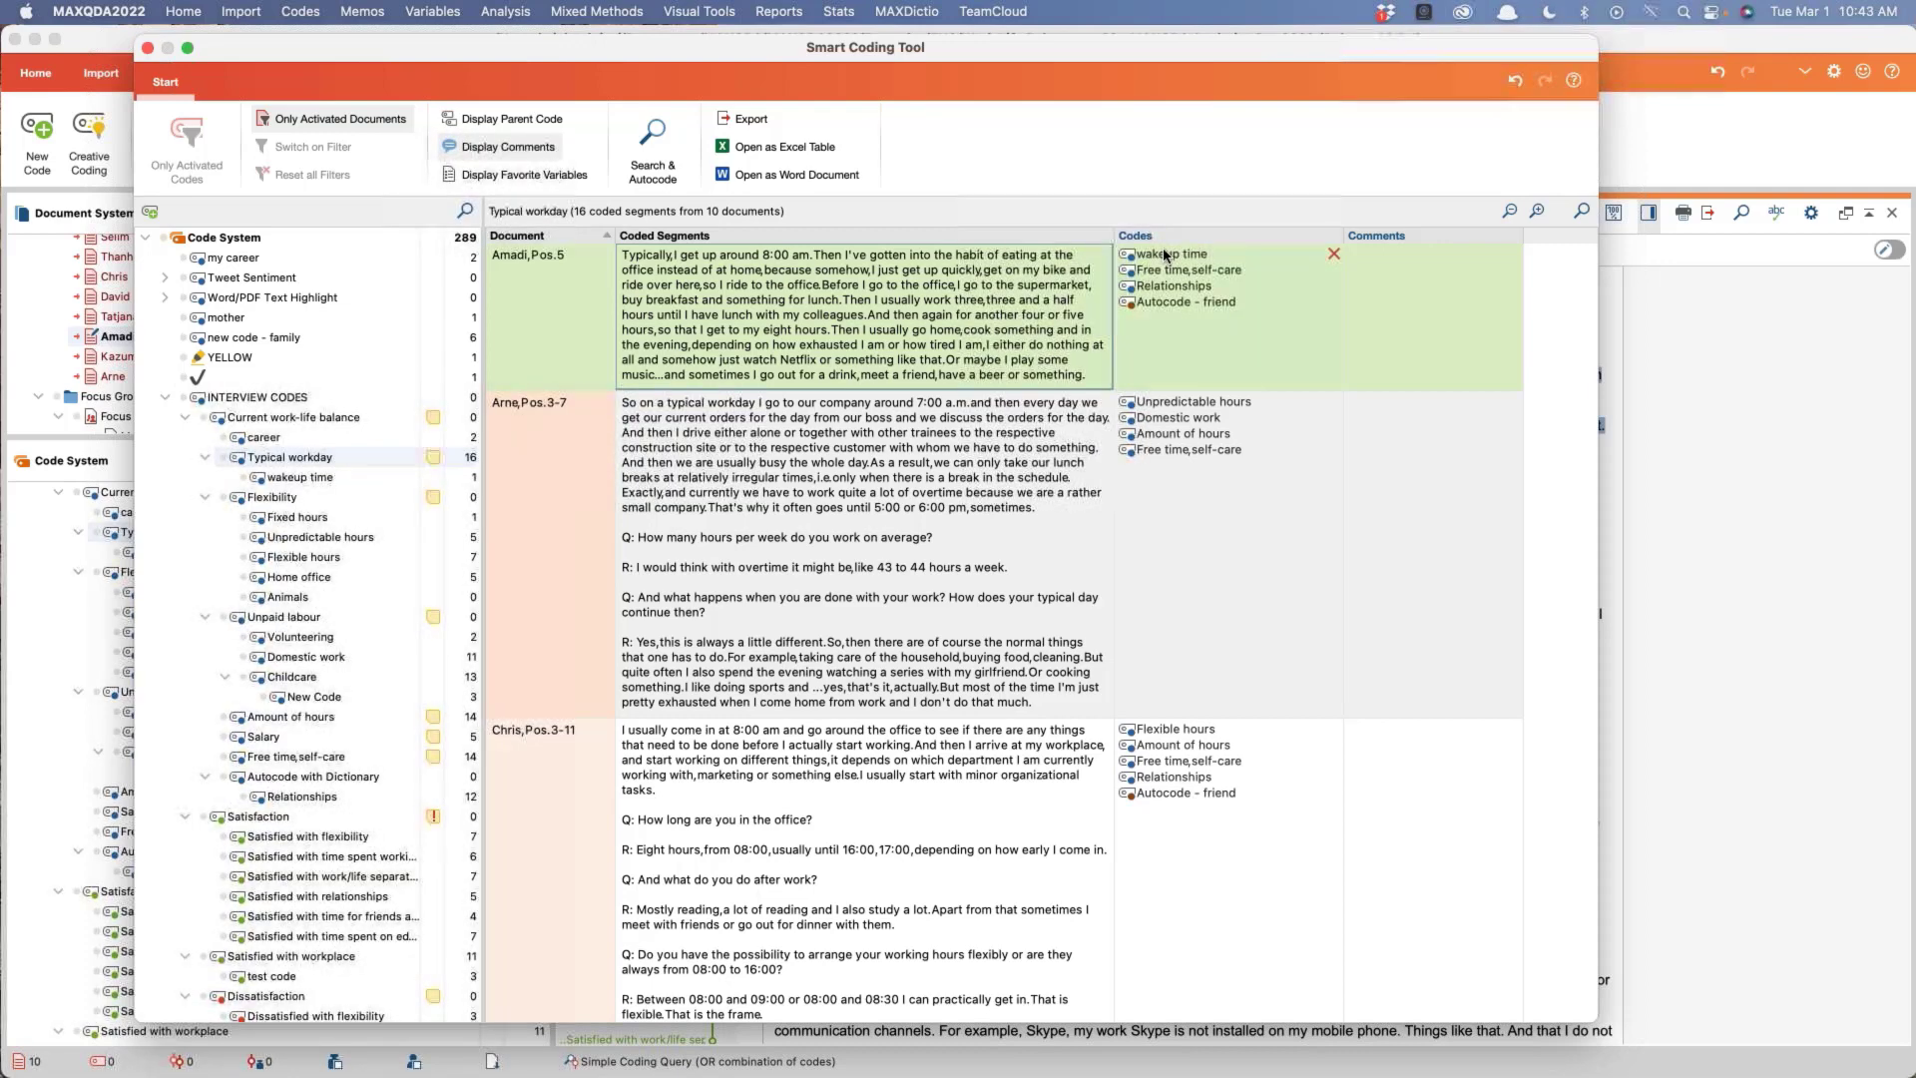
# Step: Add the comment "sleeps until 8am" to the first coded segment of Typical workday
pyautogui.doubleClick(1441, 301)
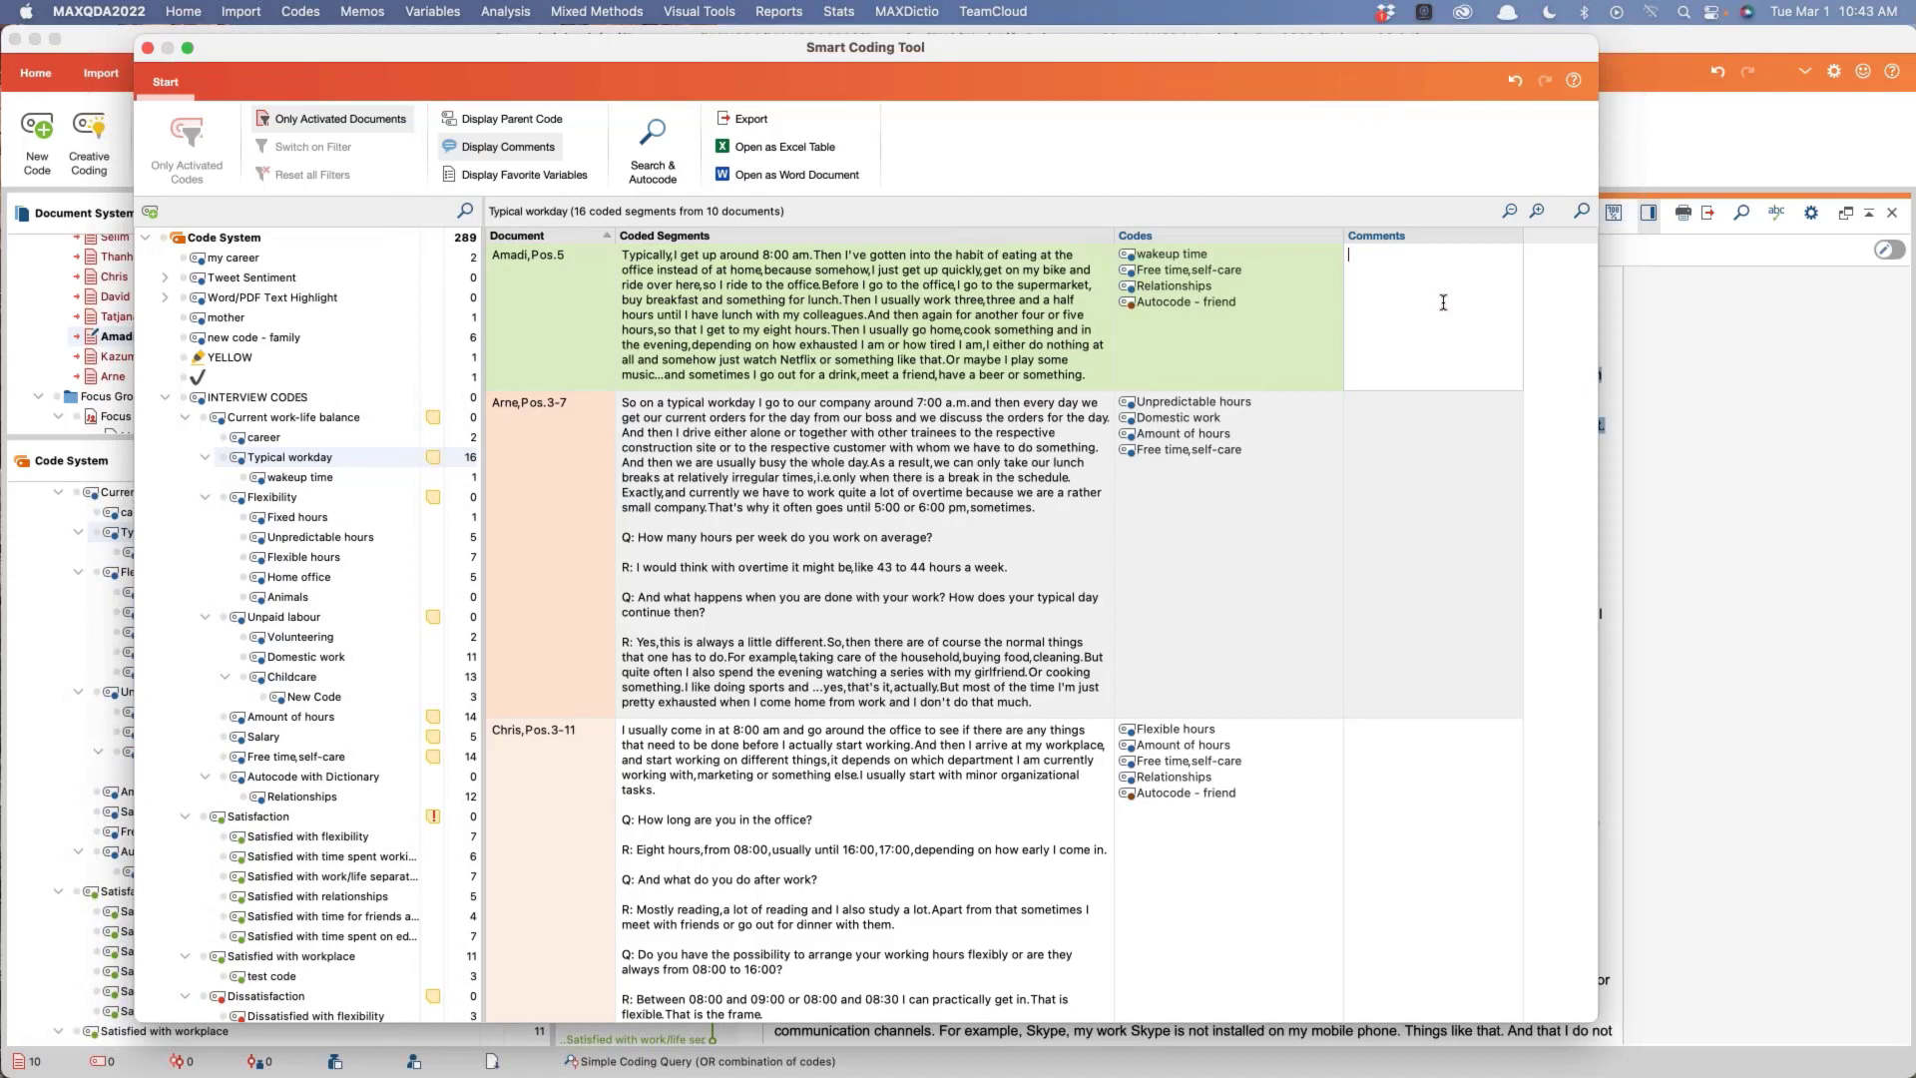
pyautogui.write('slee')
pyautogui.write('ps until 8am')
pyautogui.moveTo(1199, 304)
pyautogui.click(1303, 317)
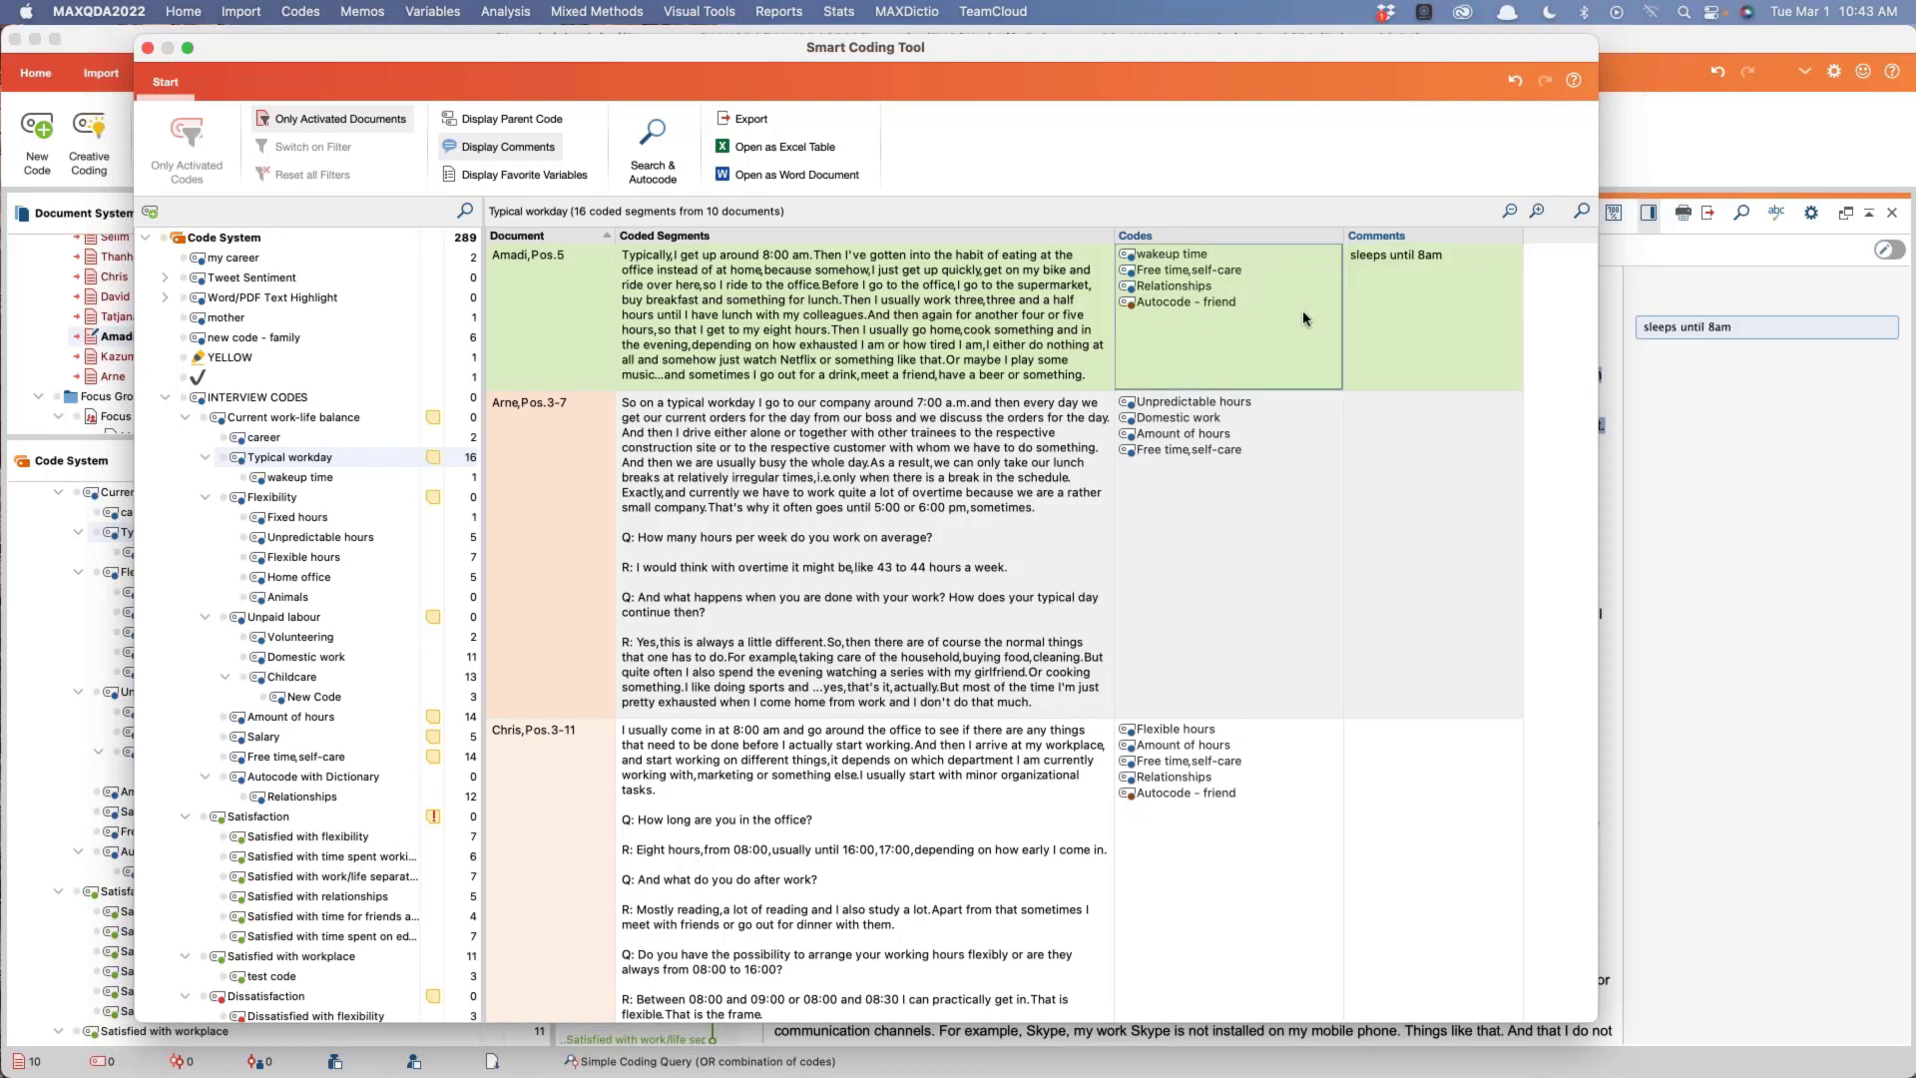
# Step: Move the Smart Coding Tool aside to inspect the new coding and its comment in the document, and close the tool
pyautogui.moveTo(1098, 50); pyautogui.dragTo(1342, 510)
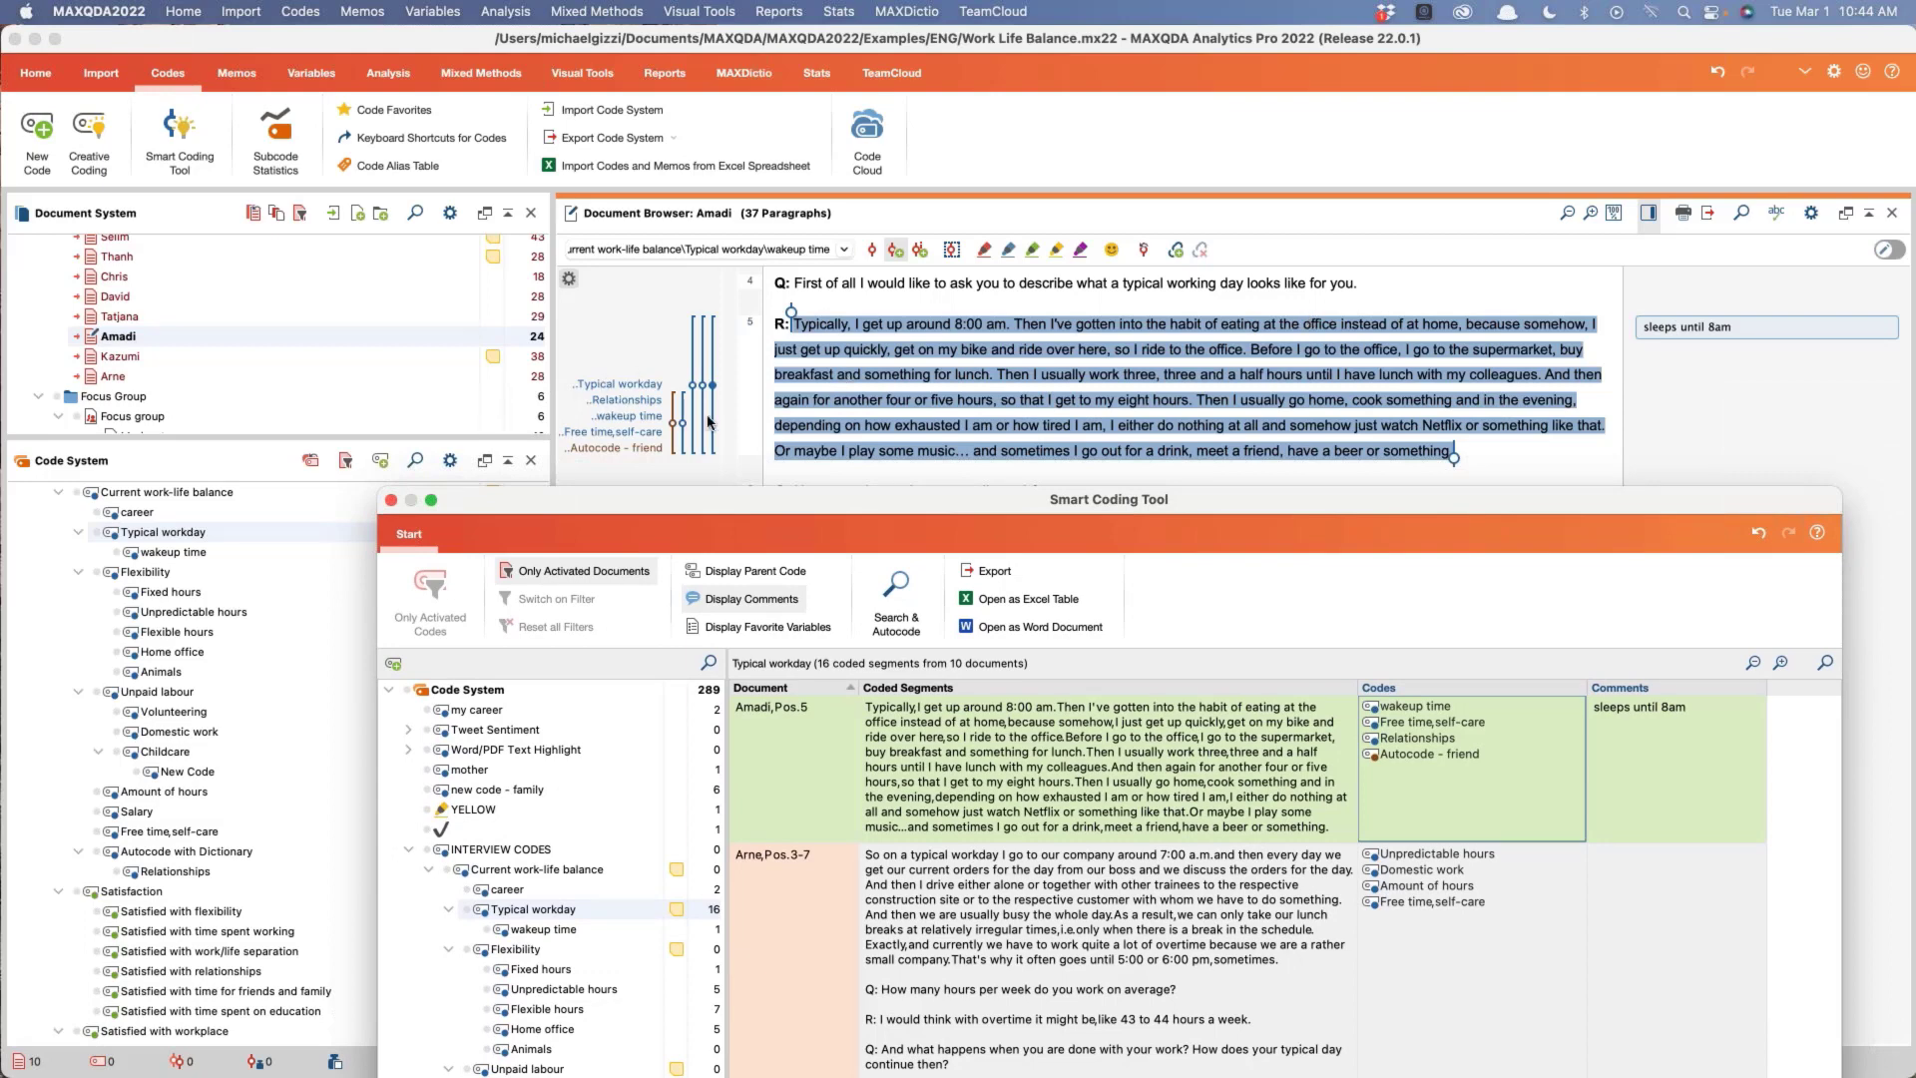
pyautogui.moveTo(575, 489); pyautogui.dragTo(606, 642)
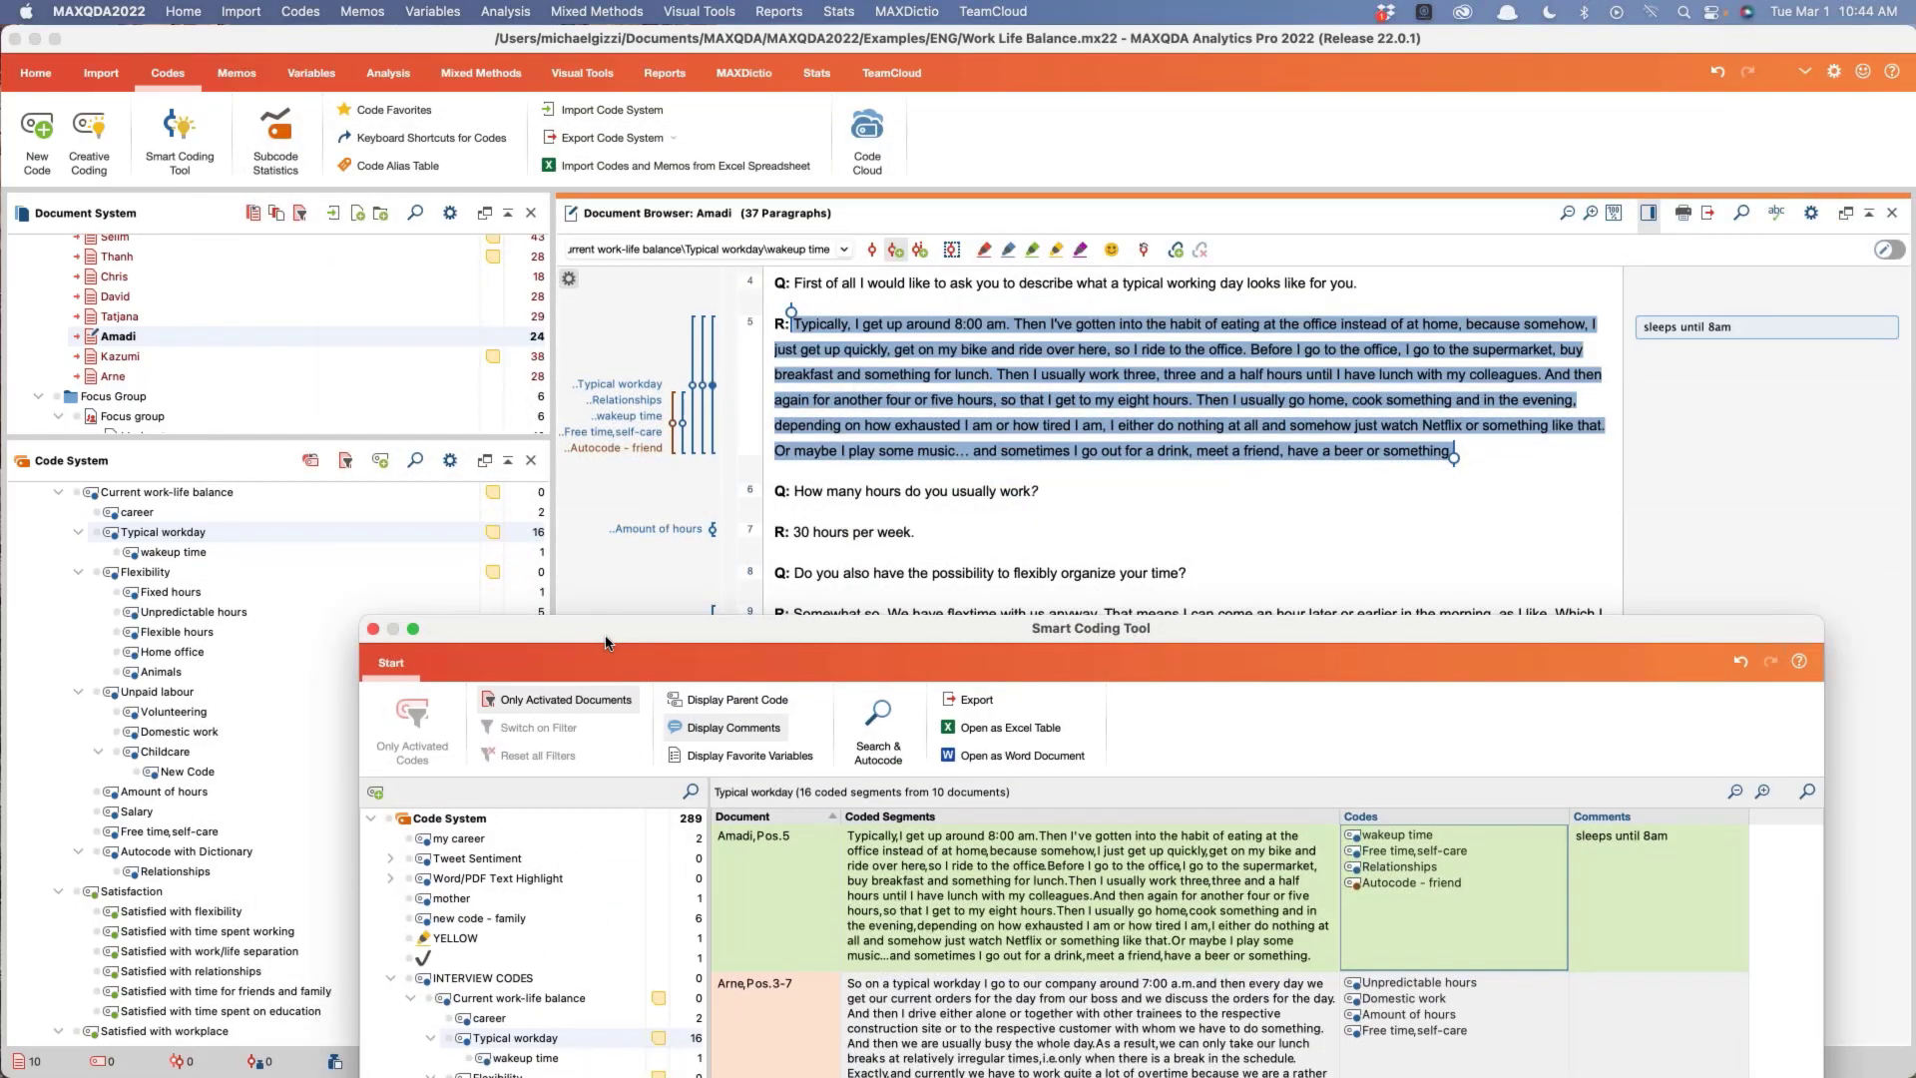
pyautogui.moveTo(606, 644); pyautogui.dragTo(594, 504)
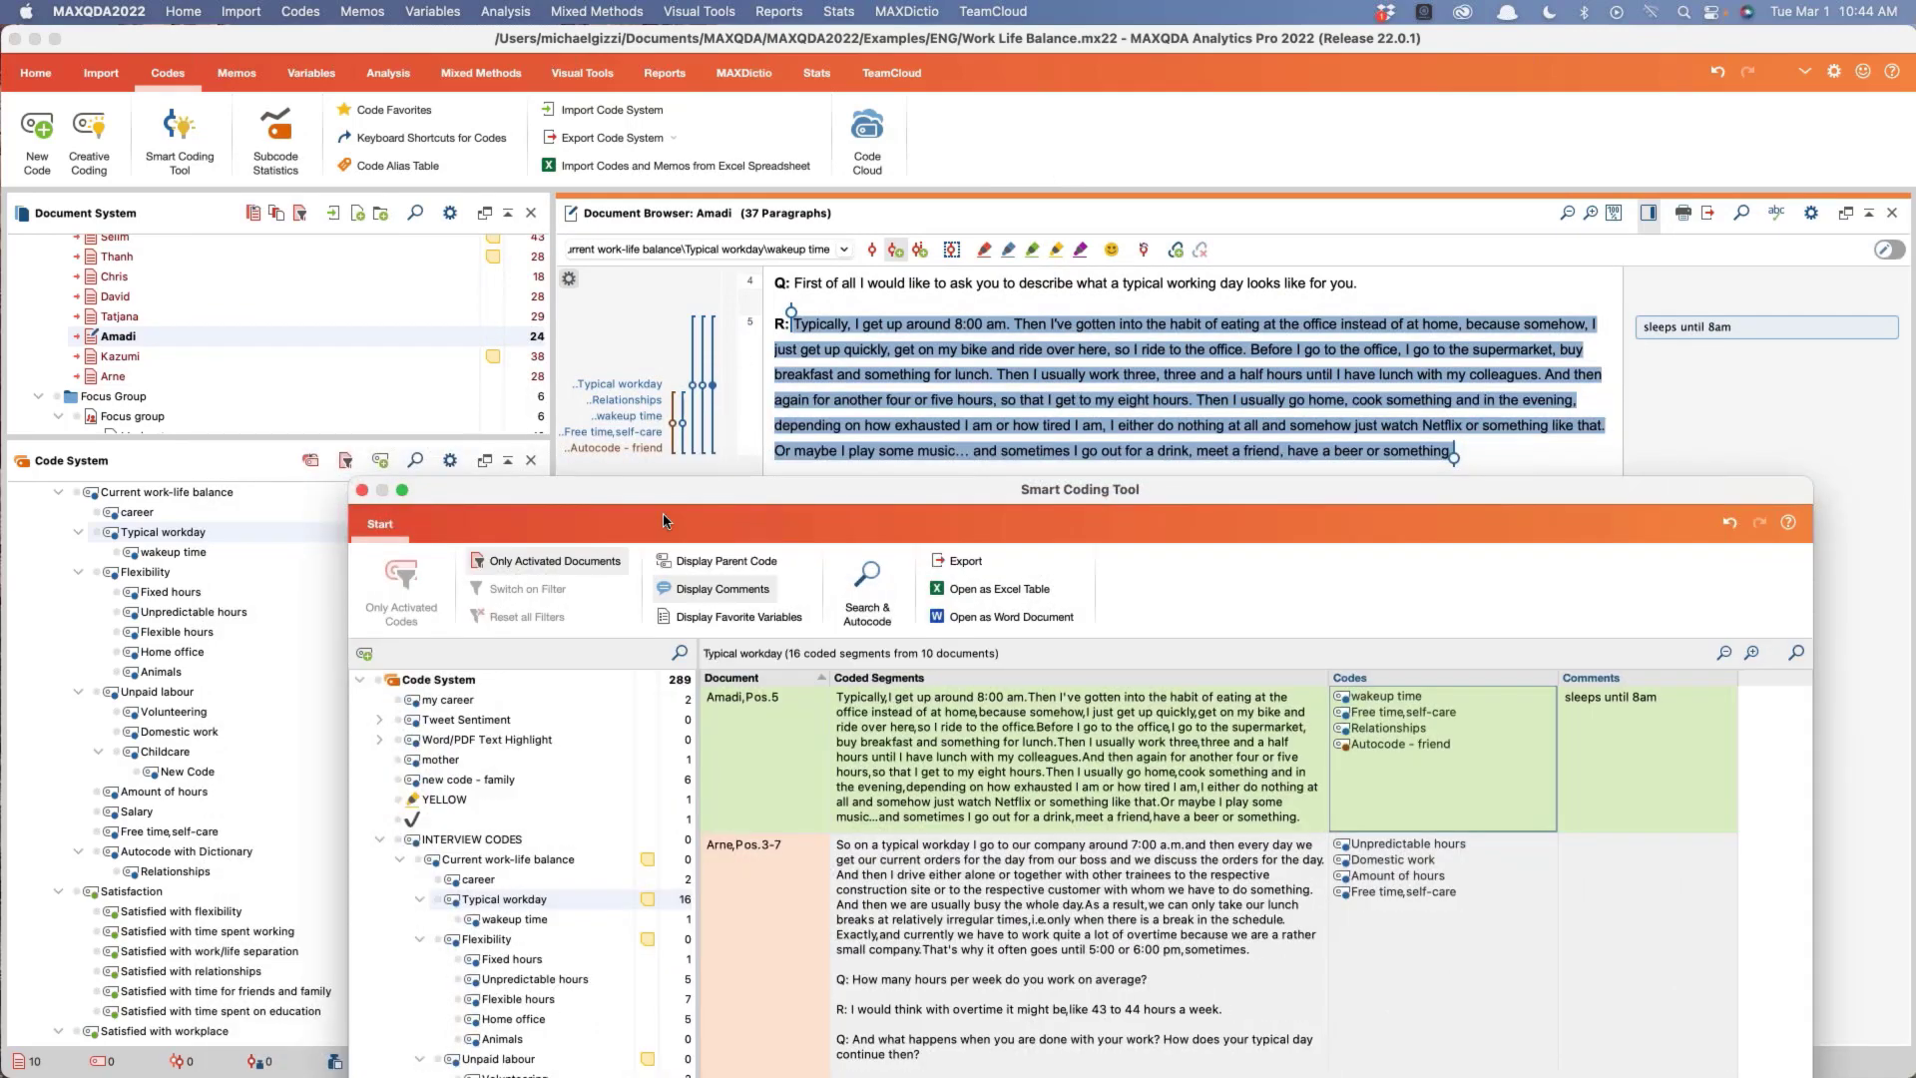
pyautogui.moveTo(666, 499); pyautogui.dragTo(553, 156)
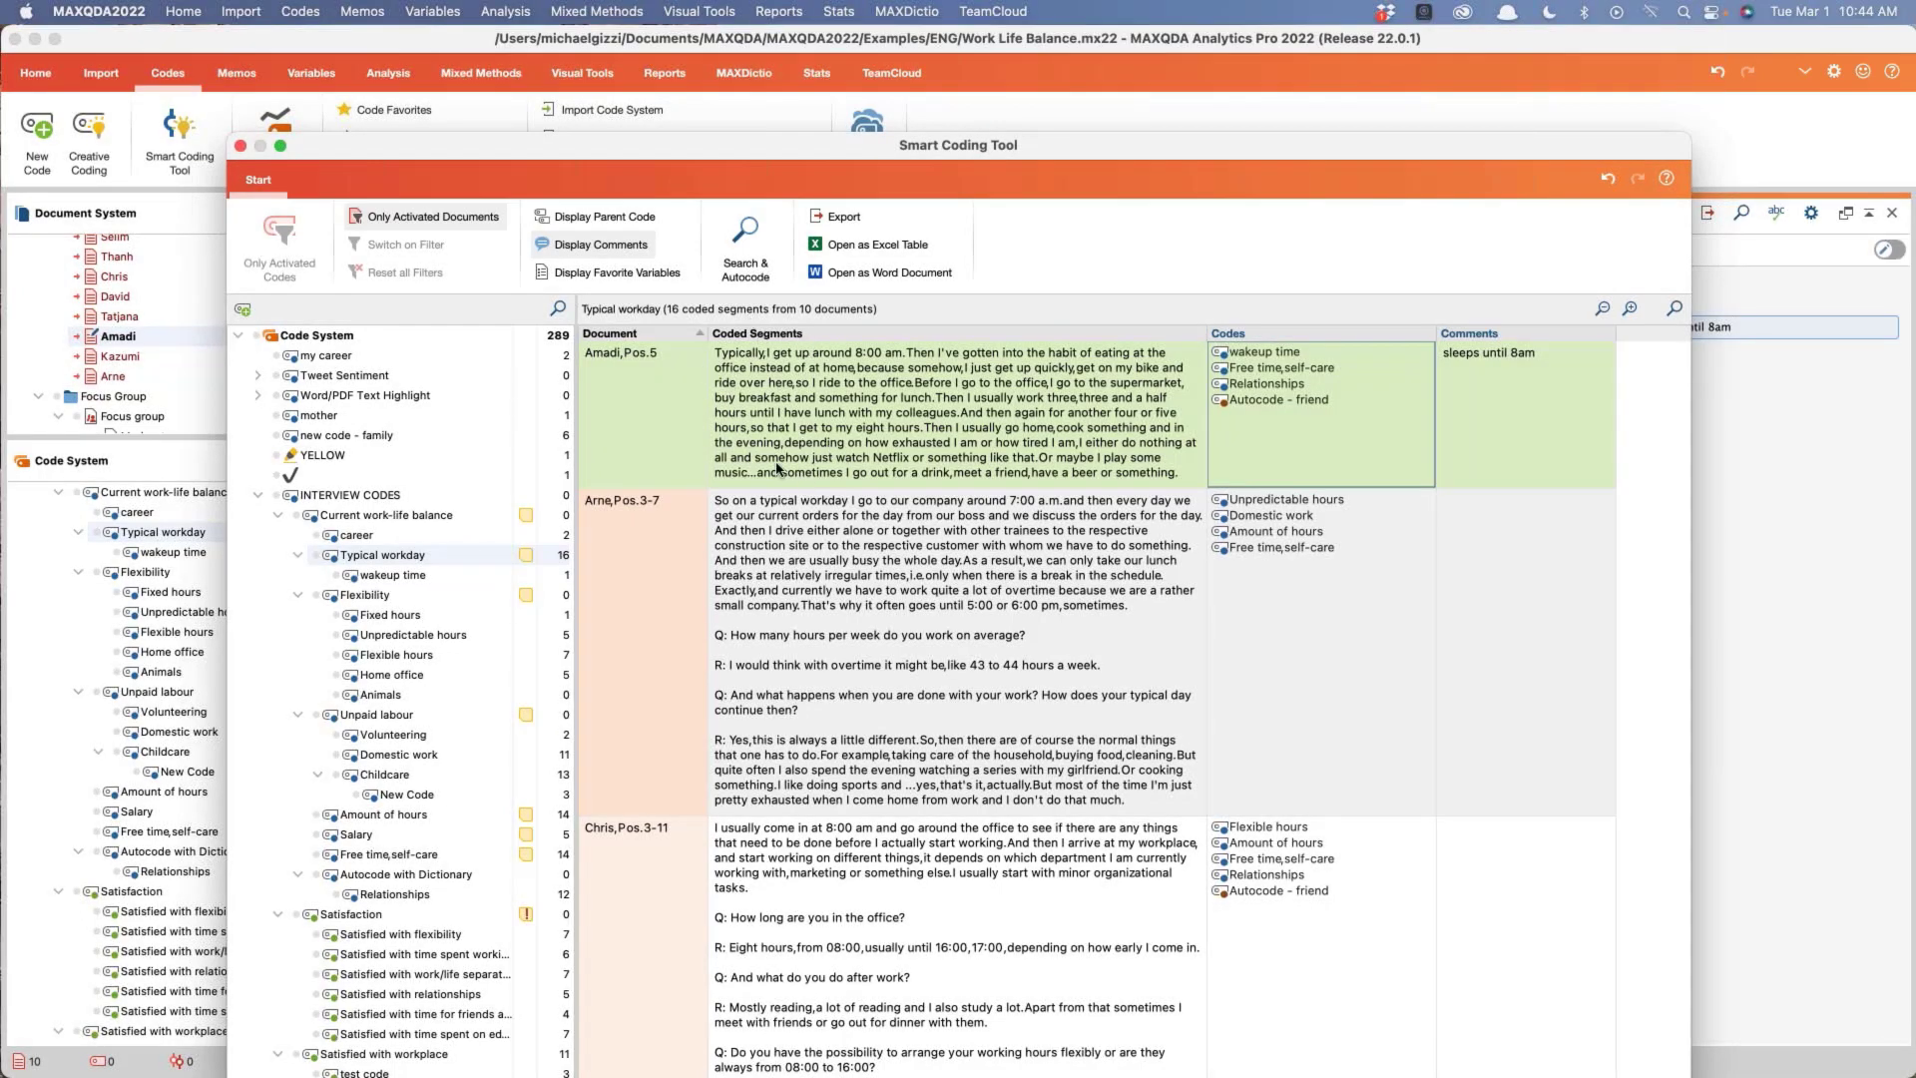
pyautogui.click(240, 147)
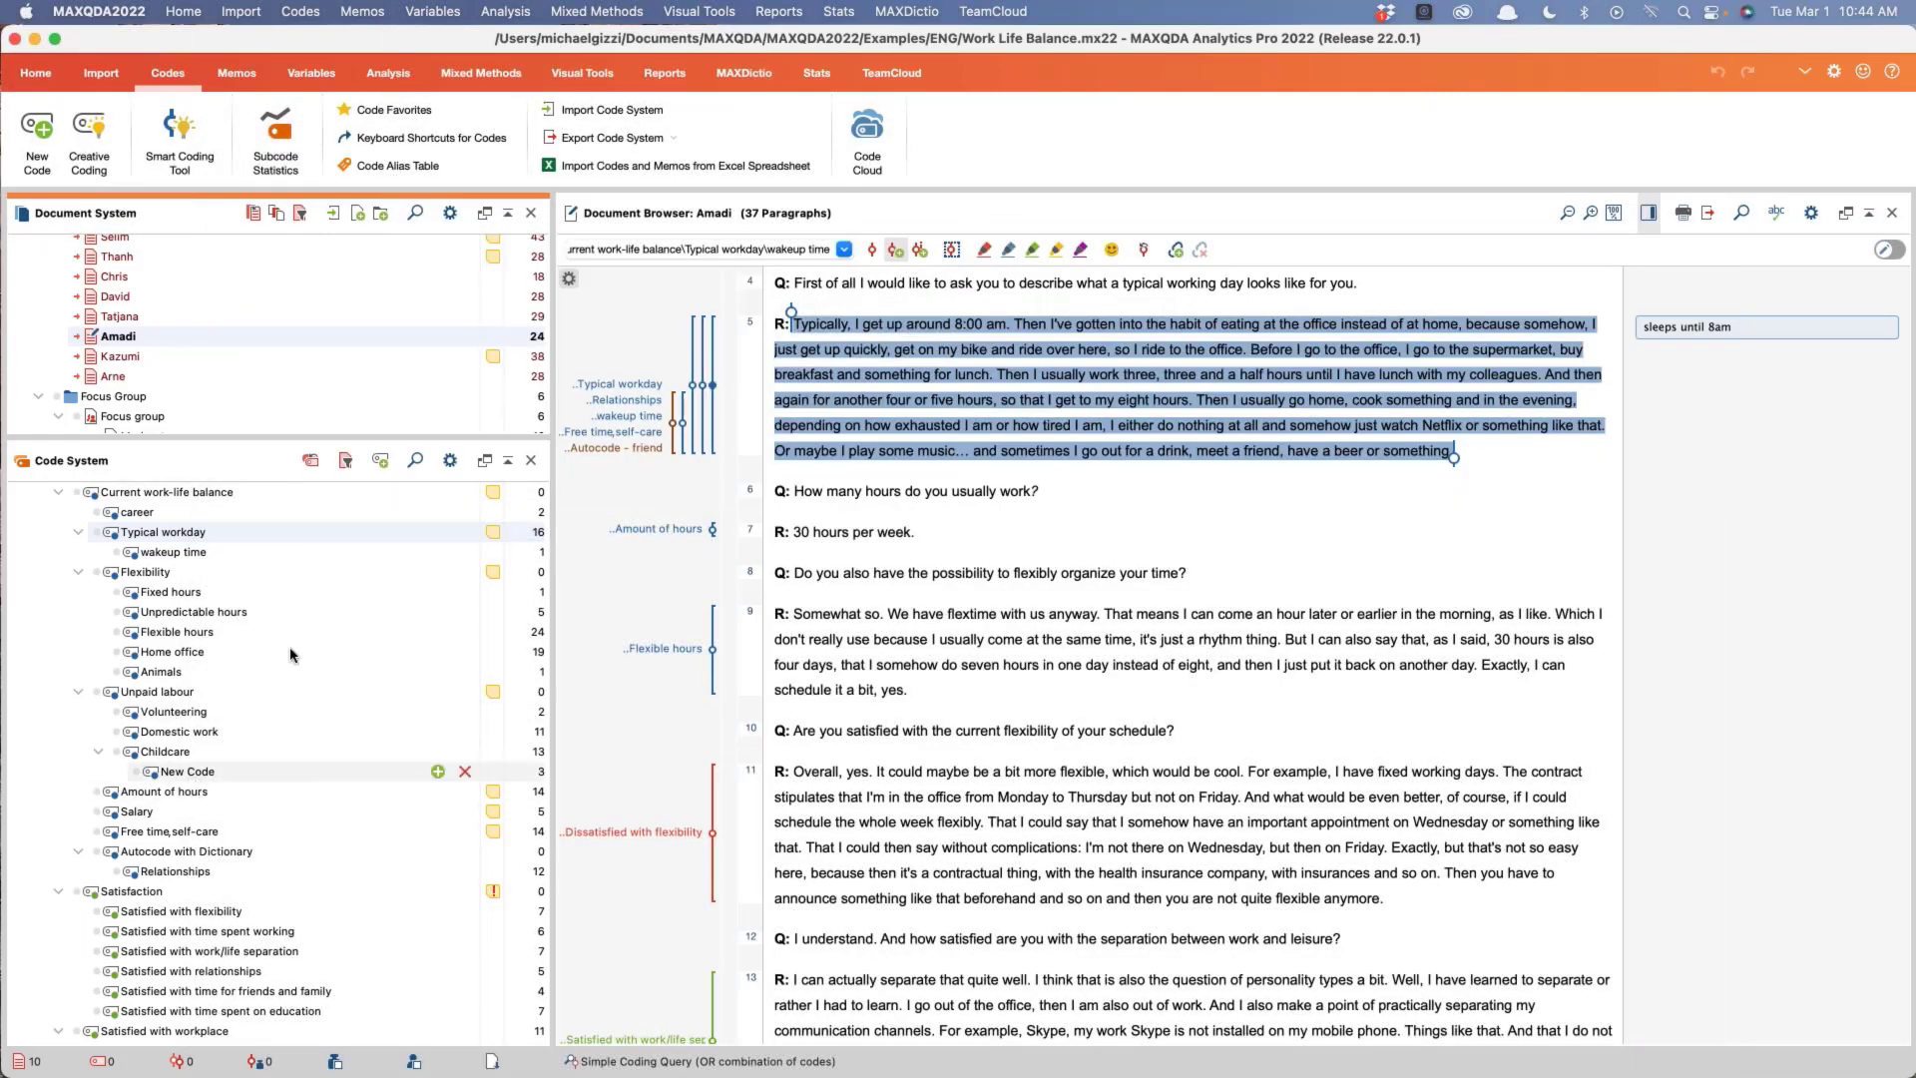
# Step: View the comments of the Typical workday and wakeup time codings without changing them, and clear the text selection
pyautogui.doubleClick(614, 381)
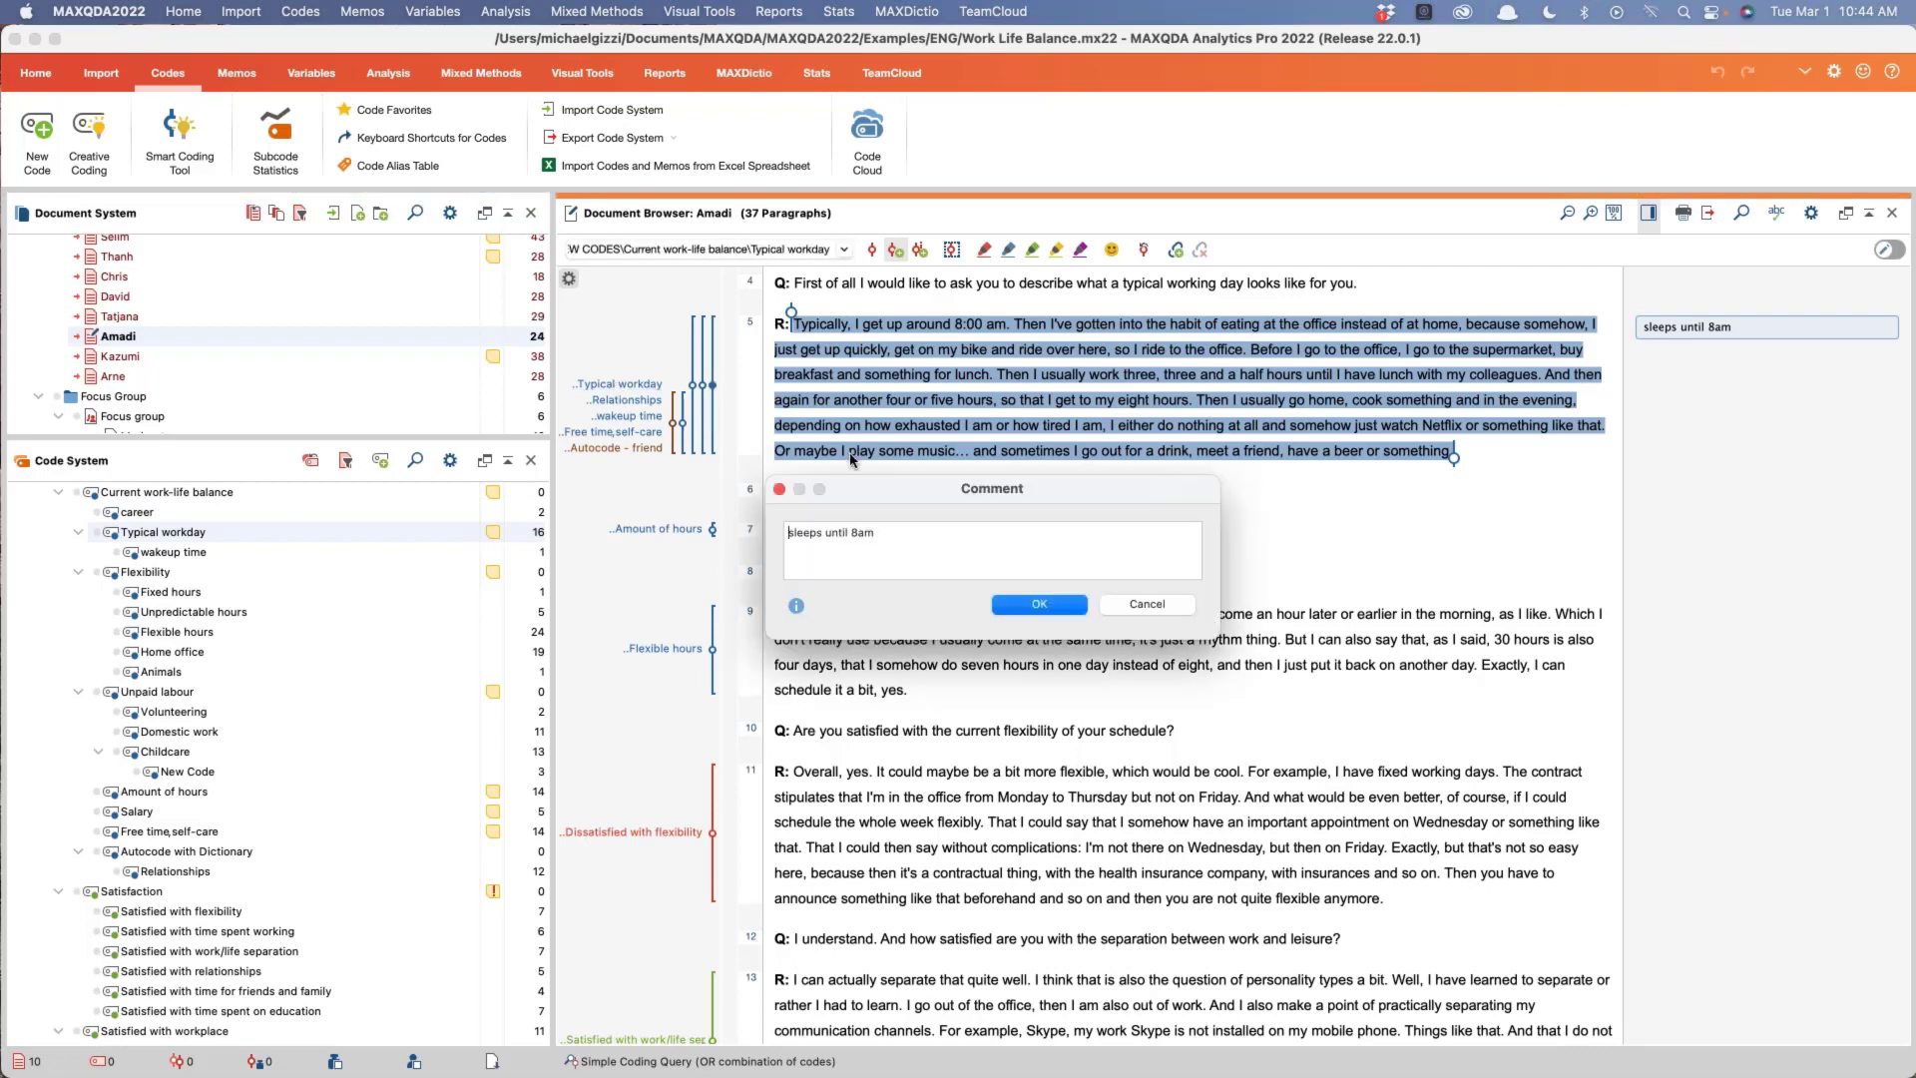
pyautogui.moveTo(898, 534); pyautogui.dragTo(777, 524)
pyautogui.click(1147, 604)
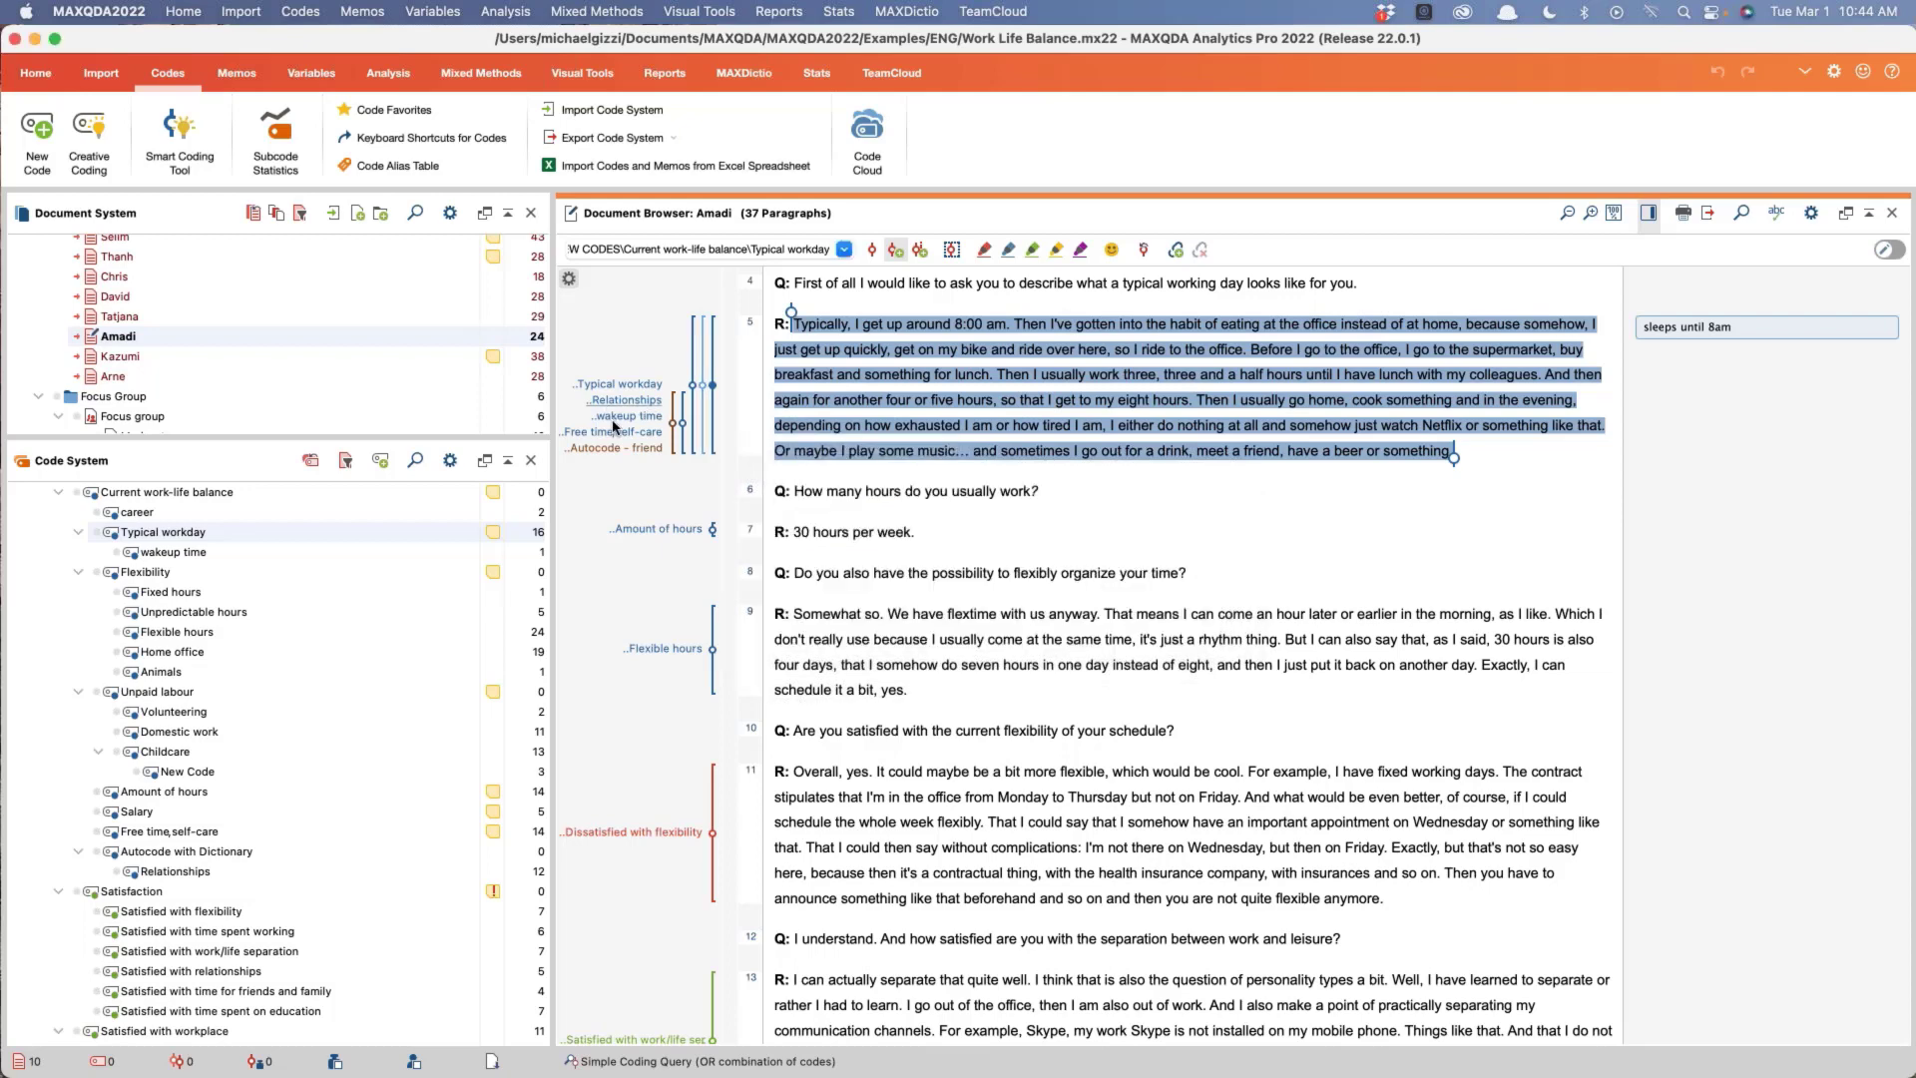
pyautogui.doubleClick(620, 411)
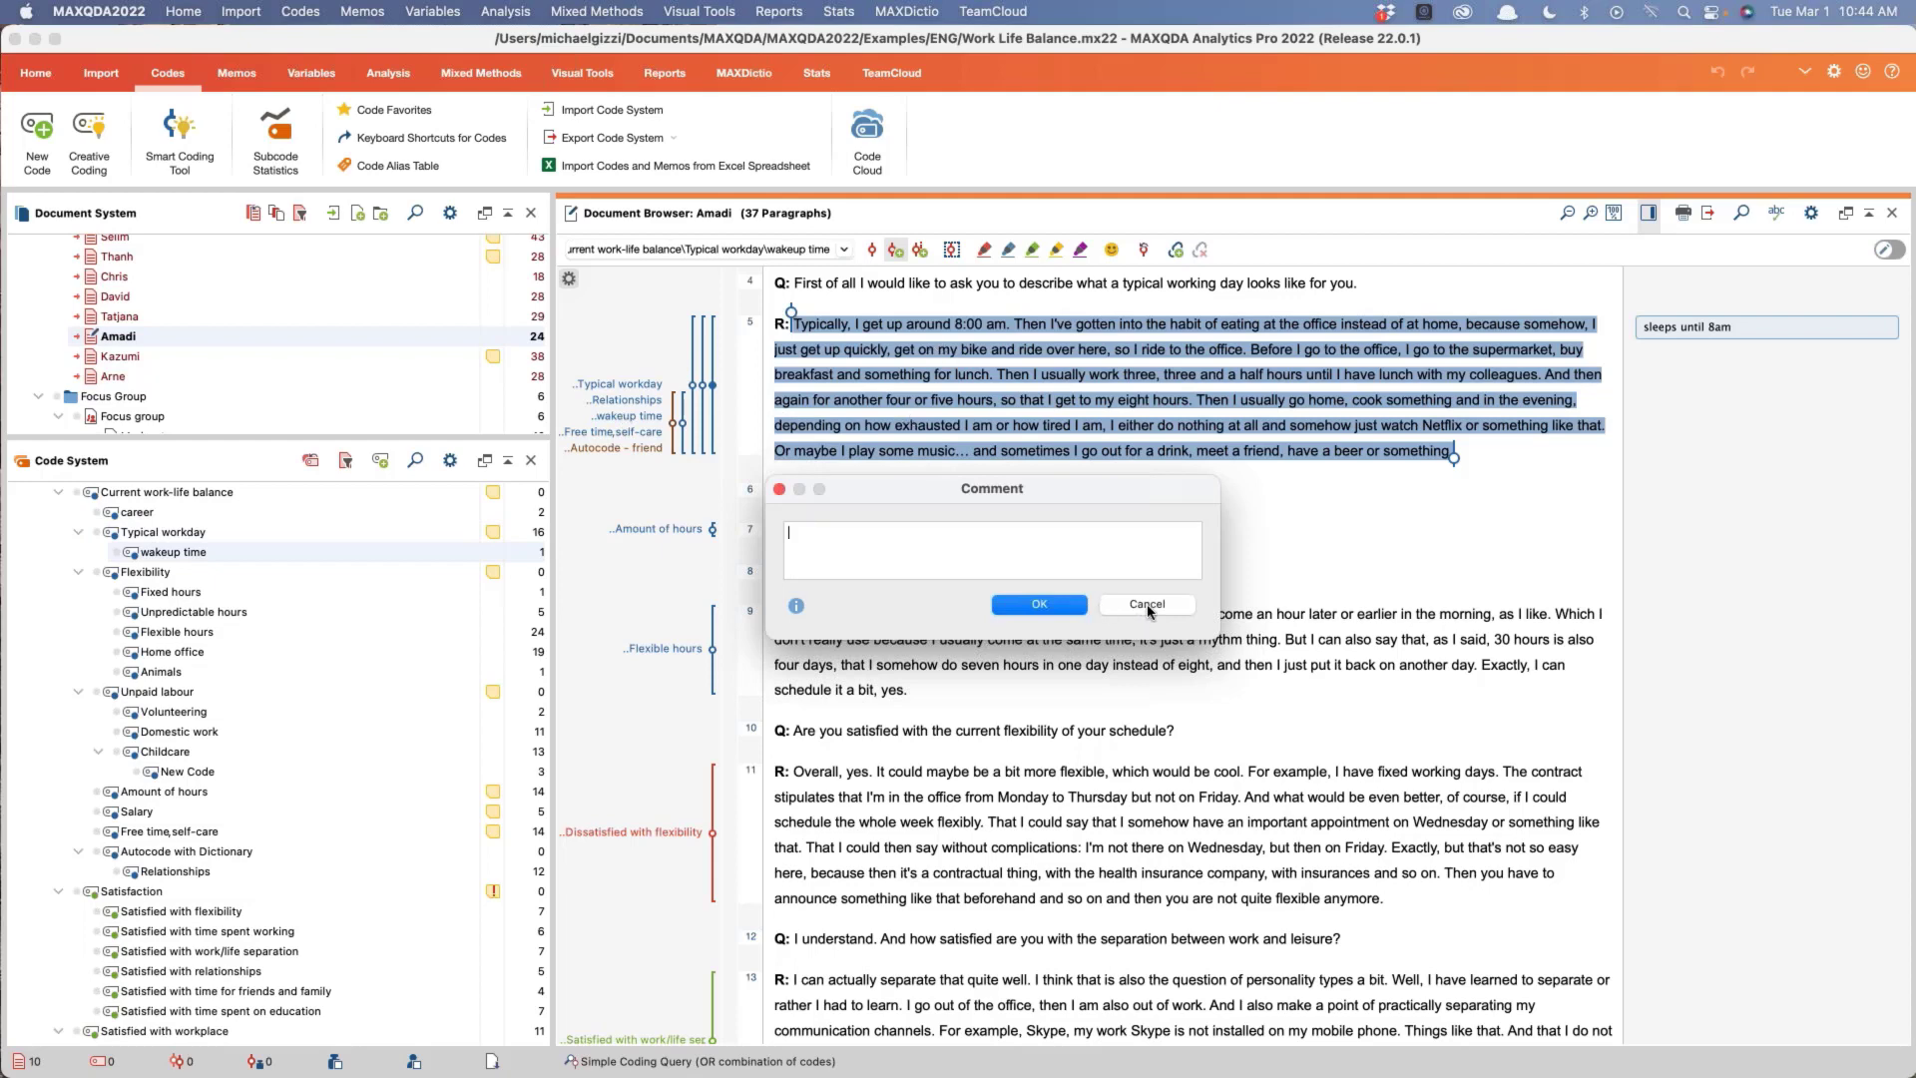
pyautogui.click(1146, 606)
pyautogui.click(1095, 508)
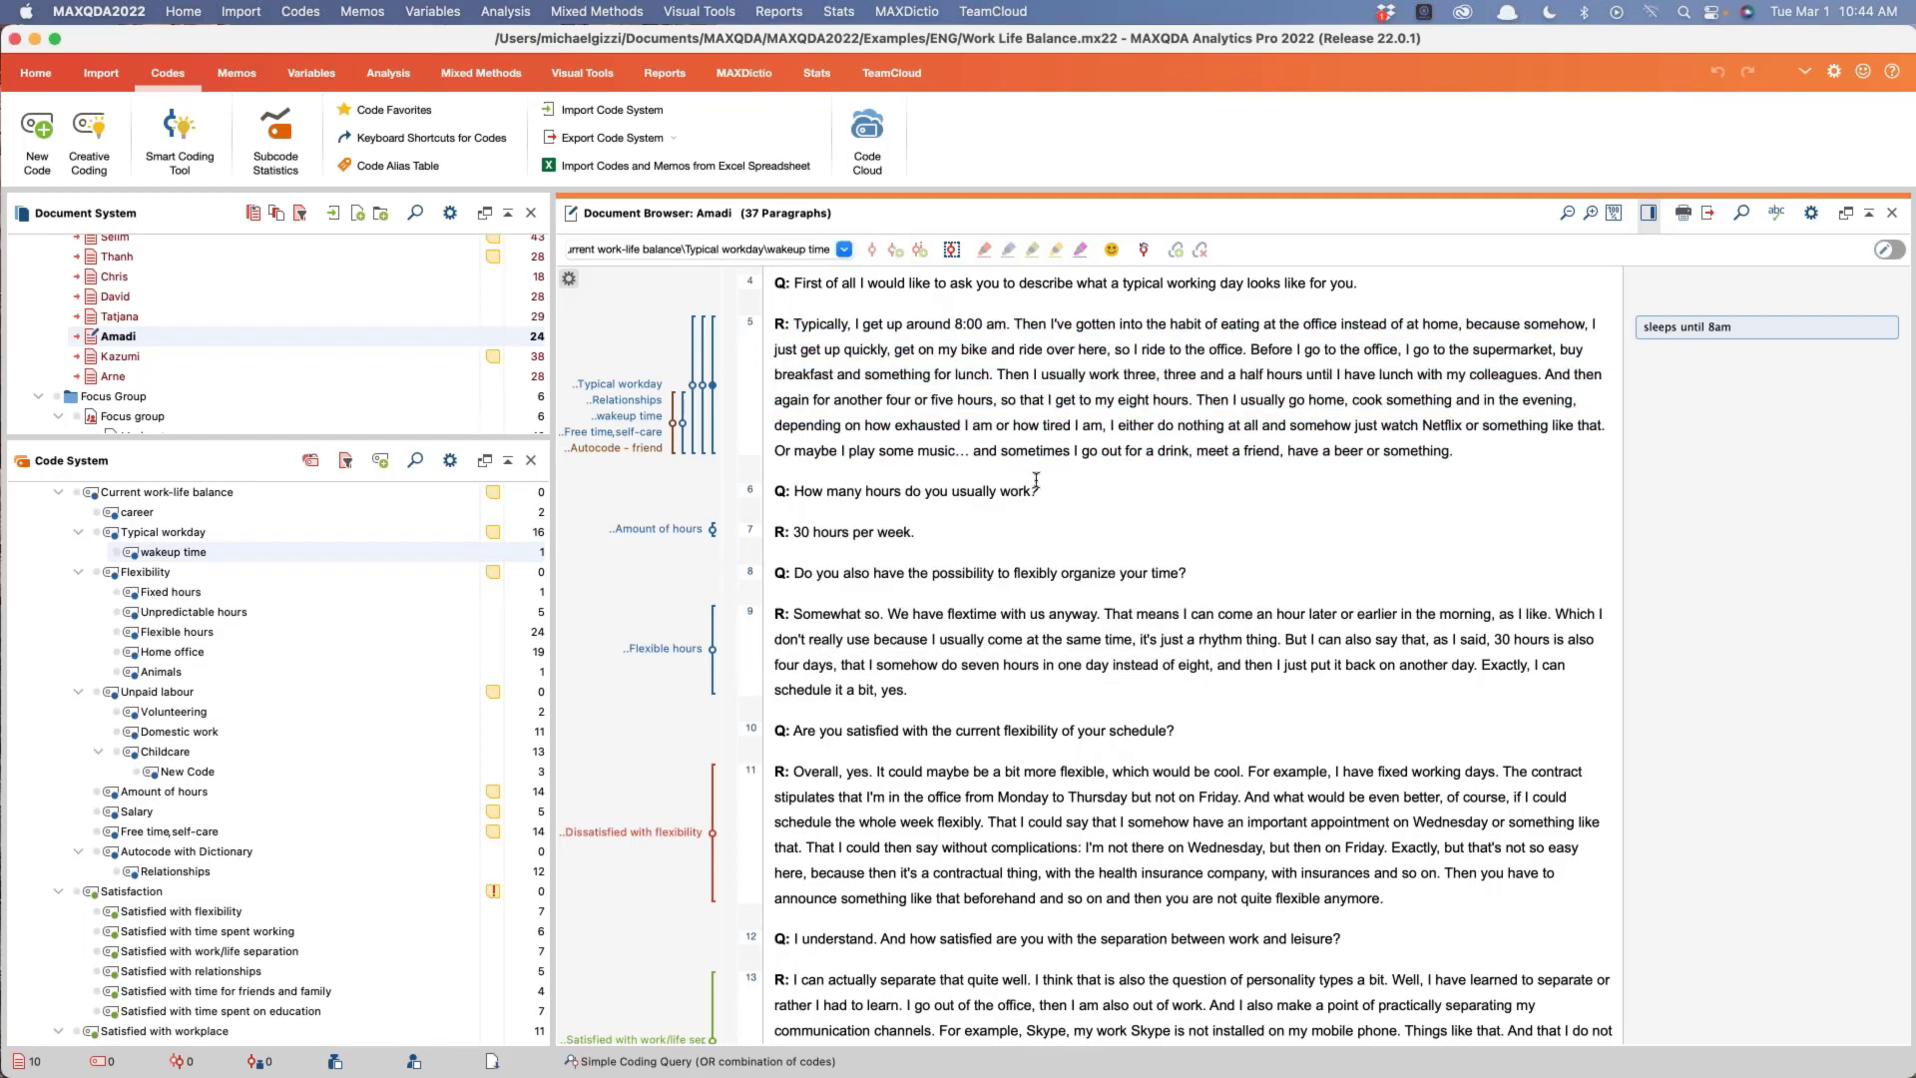
# Step: Reopen the Smart Coding Tool on the Typical workday code and remove the wakeup time code from its first segment
pyautogui.click(181, 120)
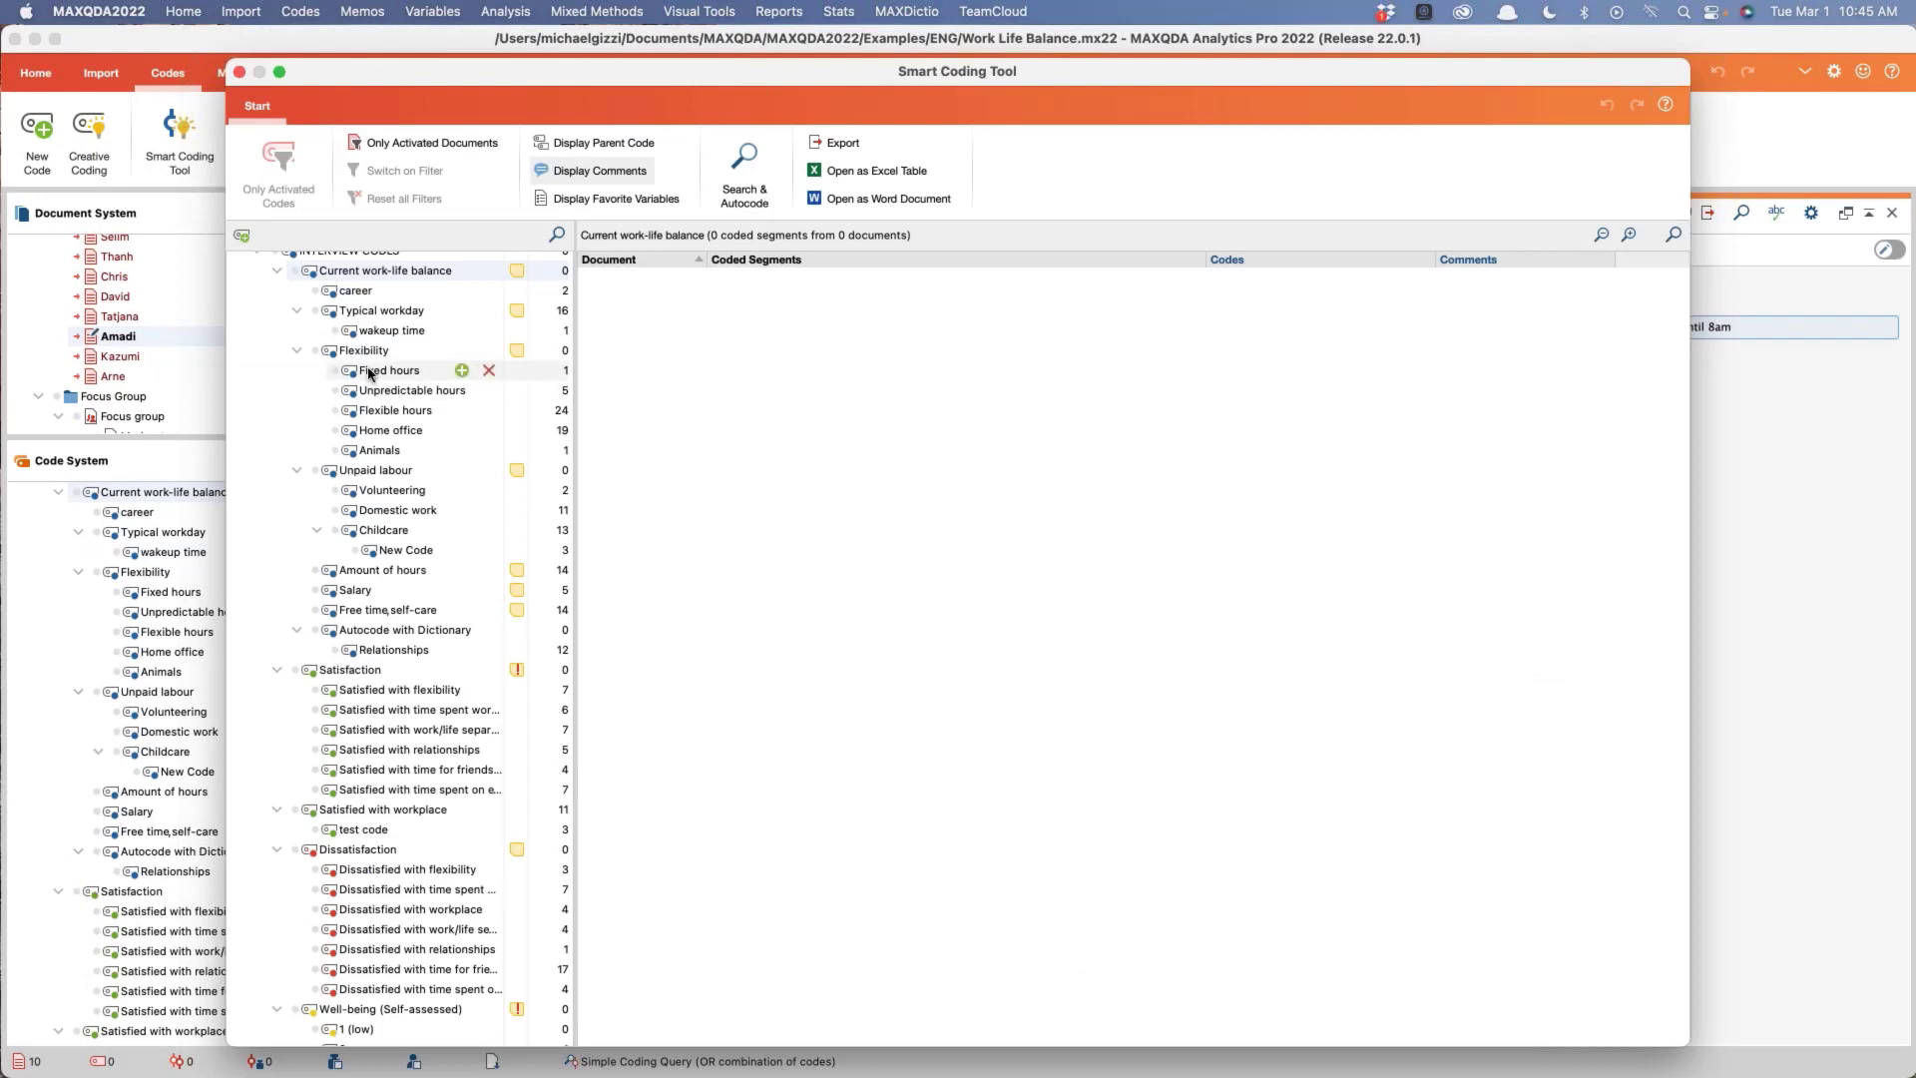
pyautogui.scroll(1, 389, 539)
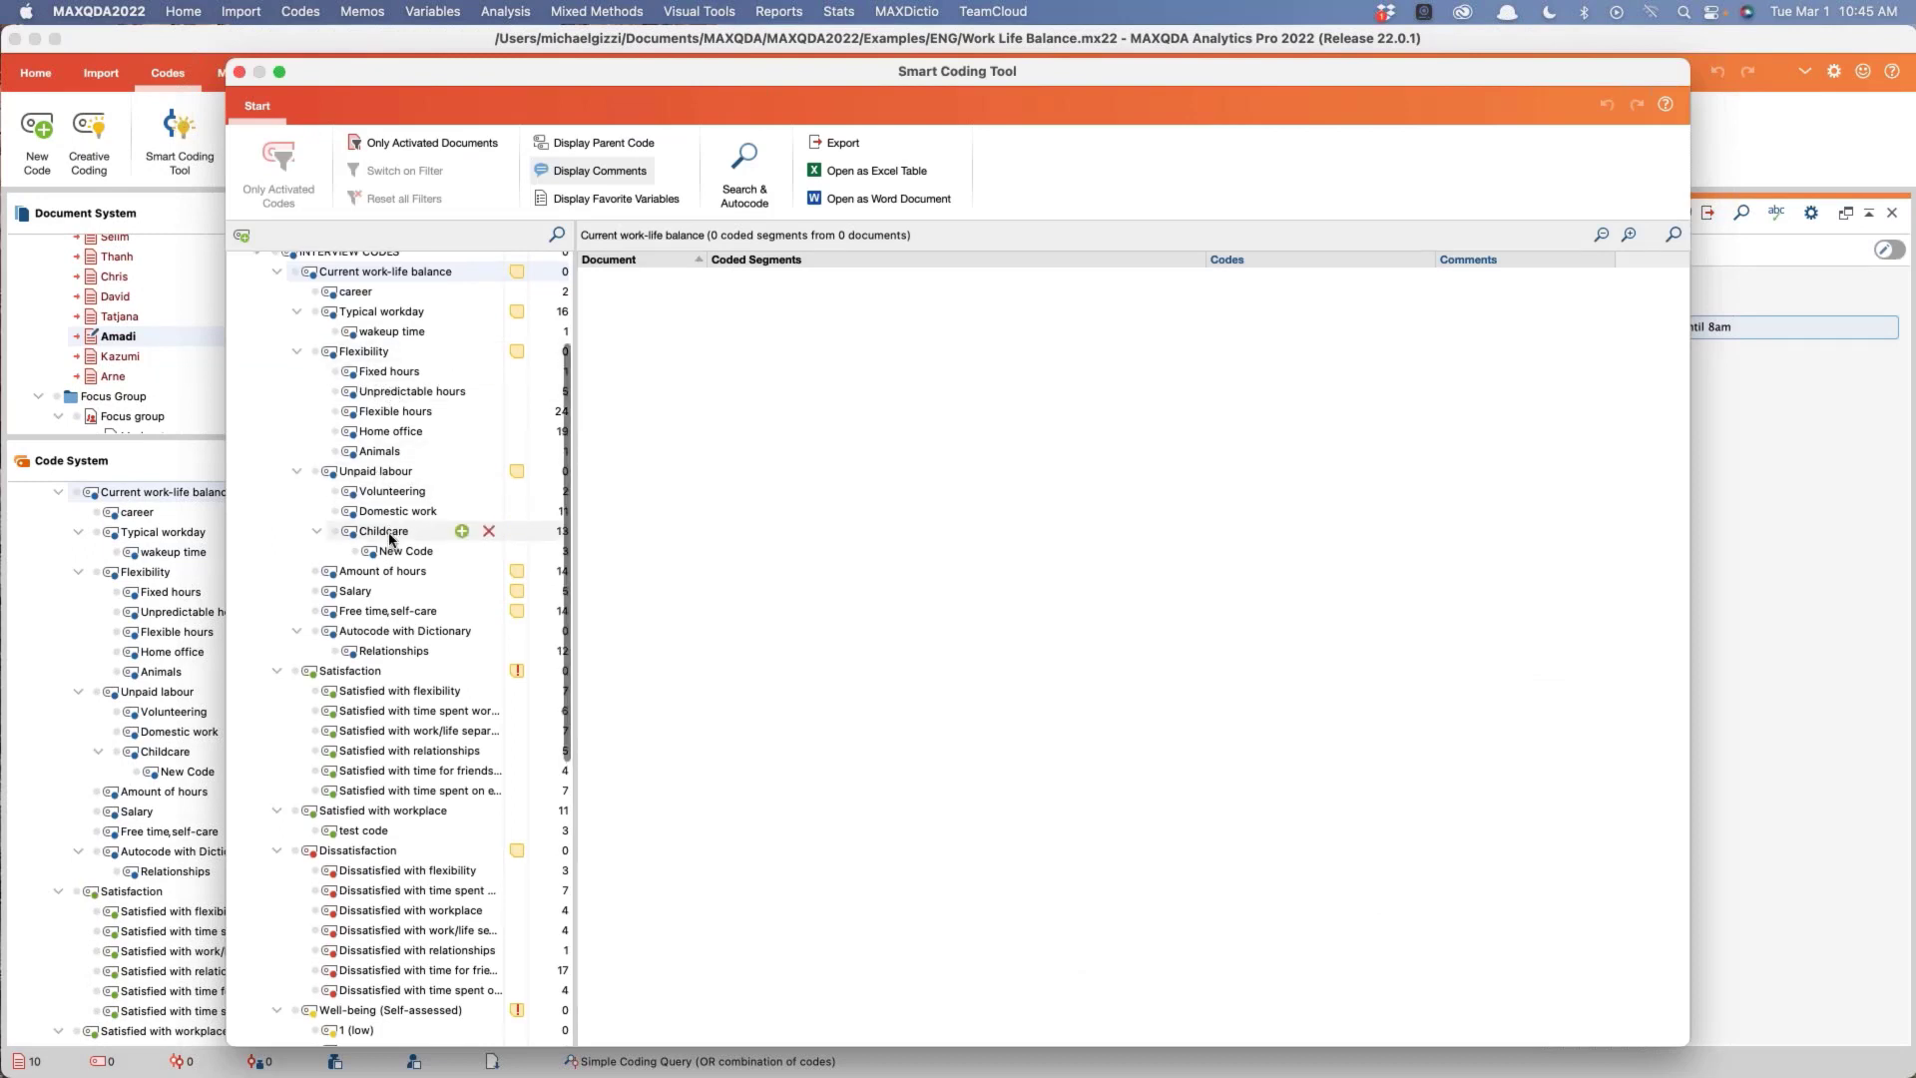
pyautogui.scroll(3, 389, 539)
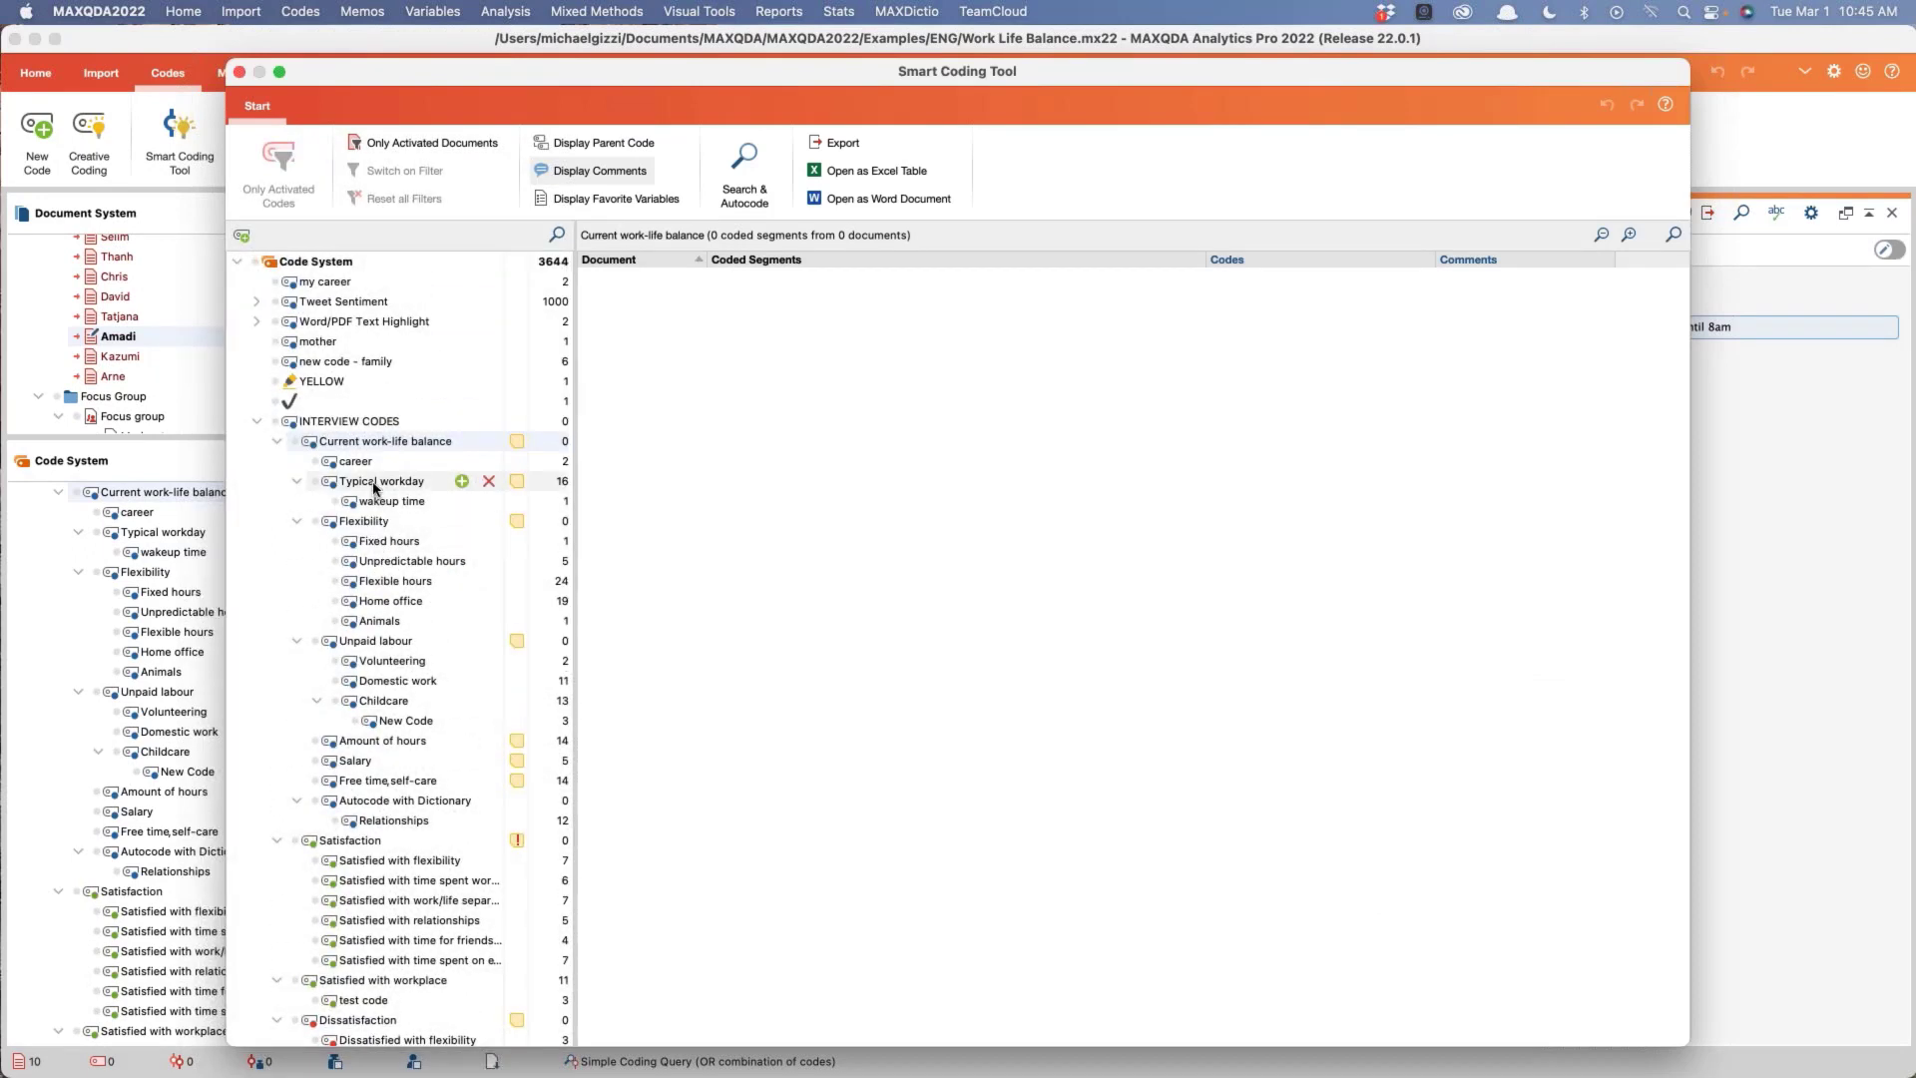
pyautogui.click(374, 487)
pyautogui.click(1098, 324)
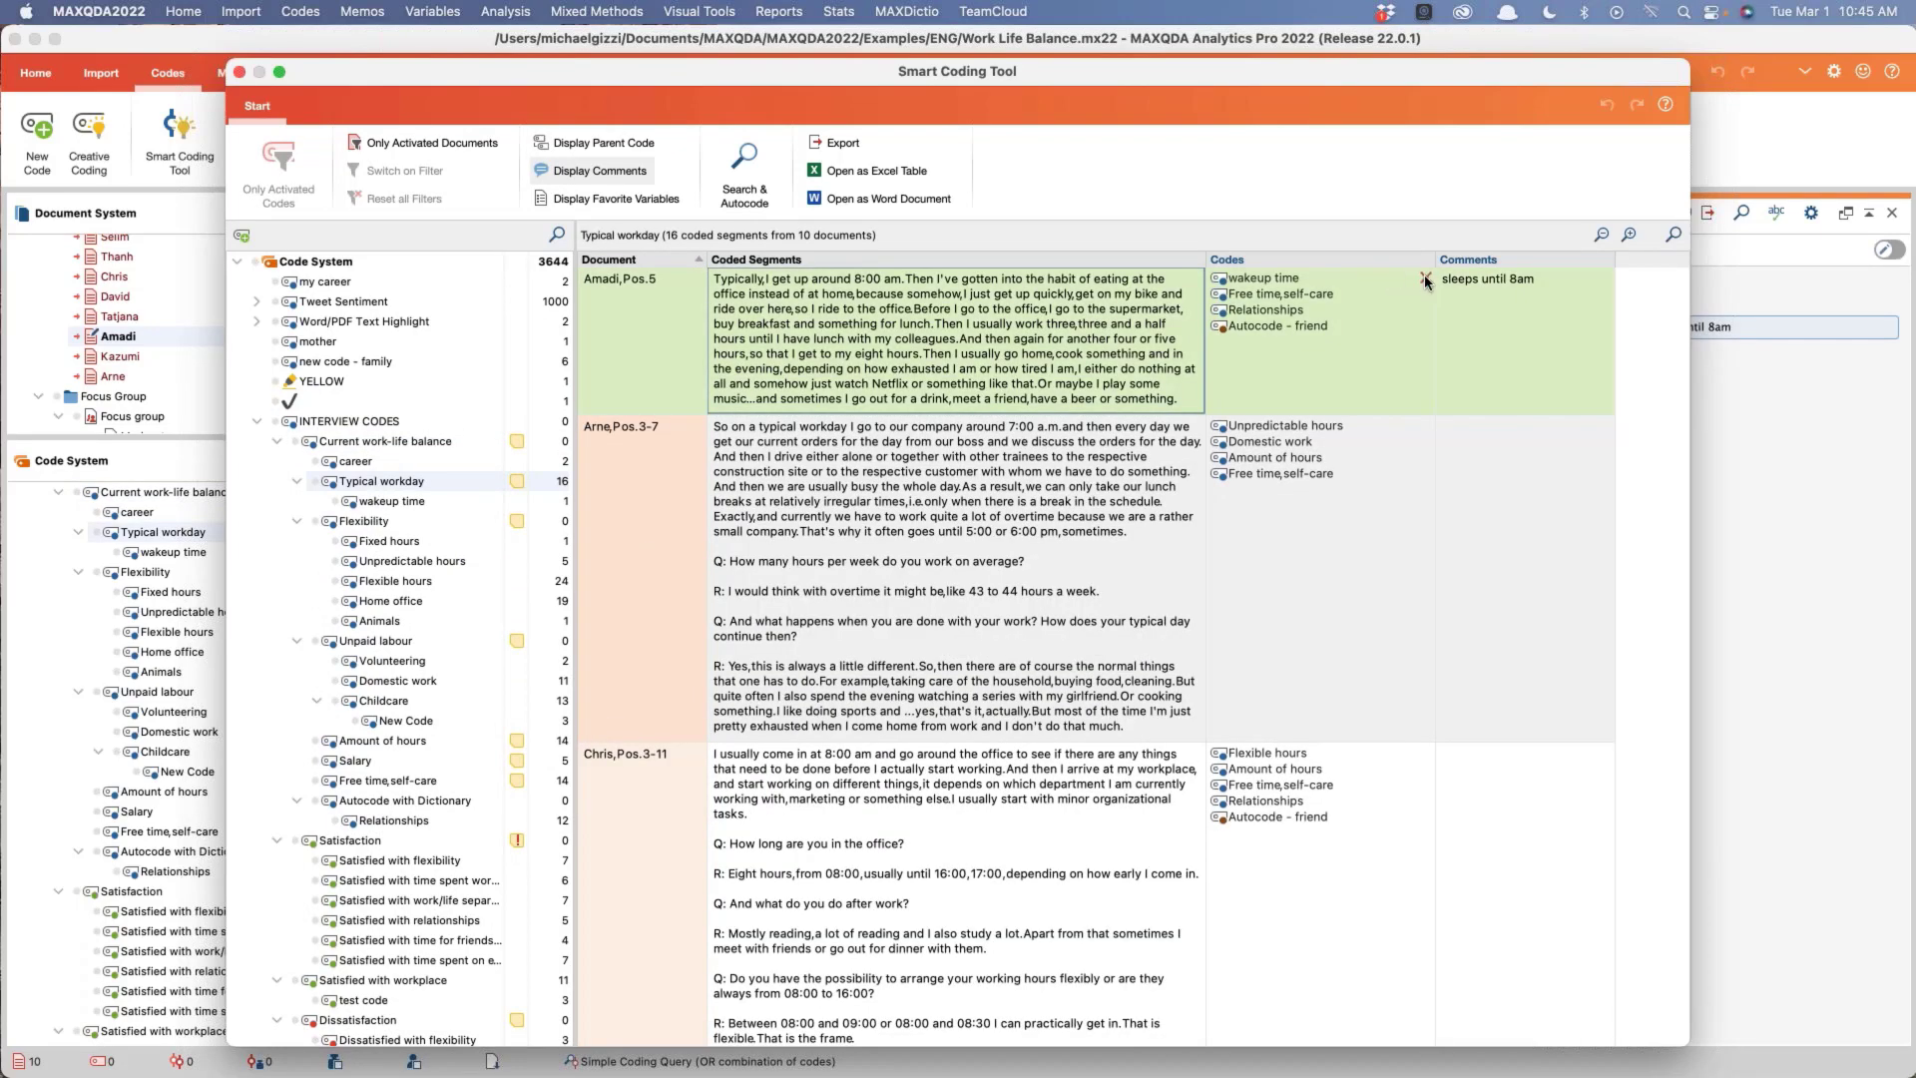
pyautogui.click(1426, 279)
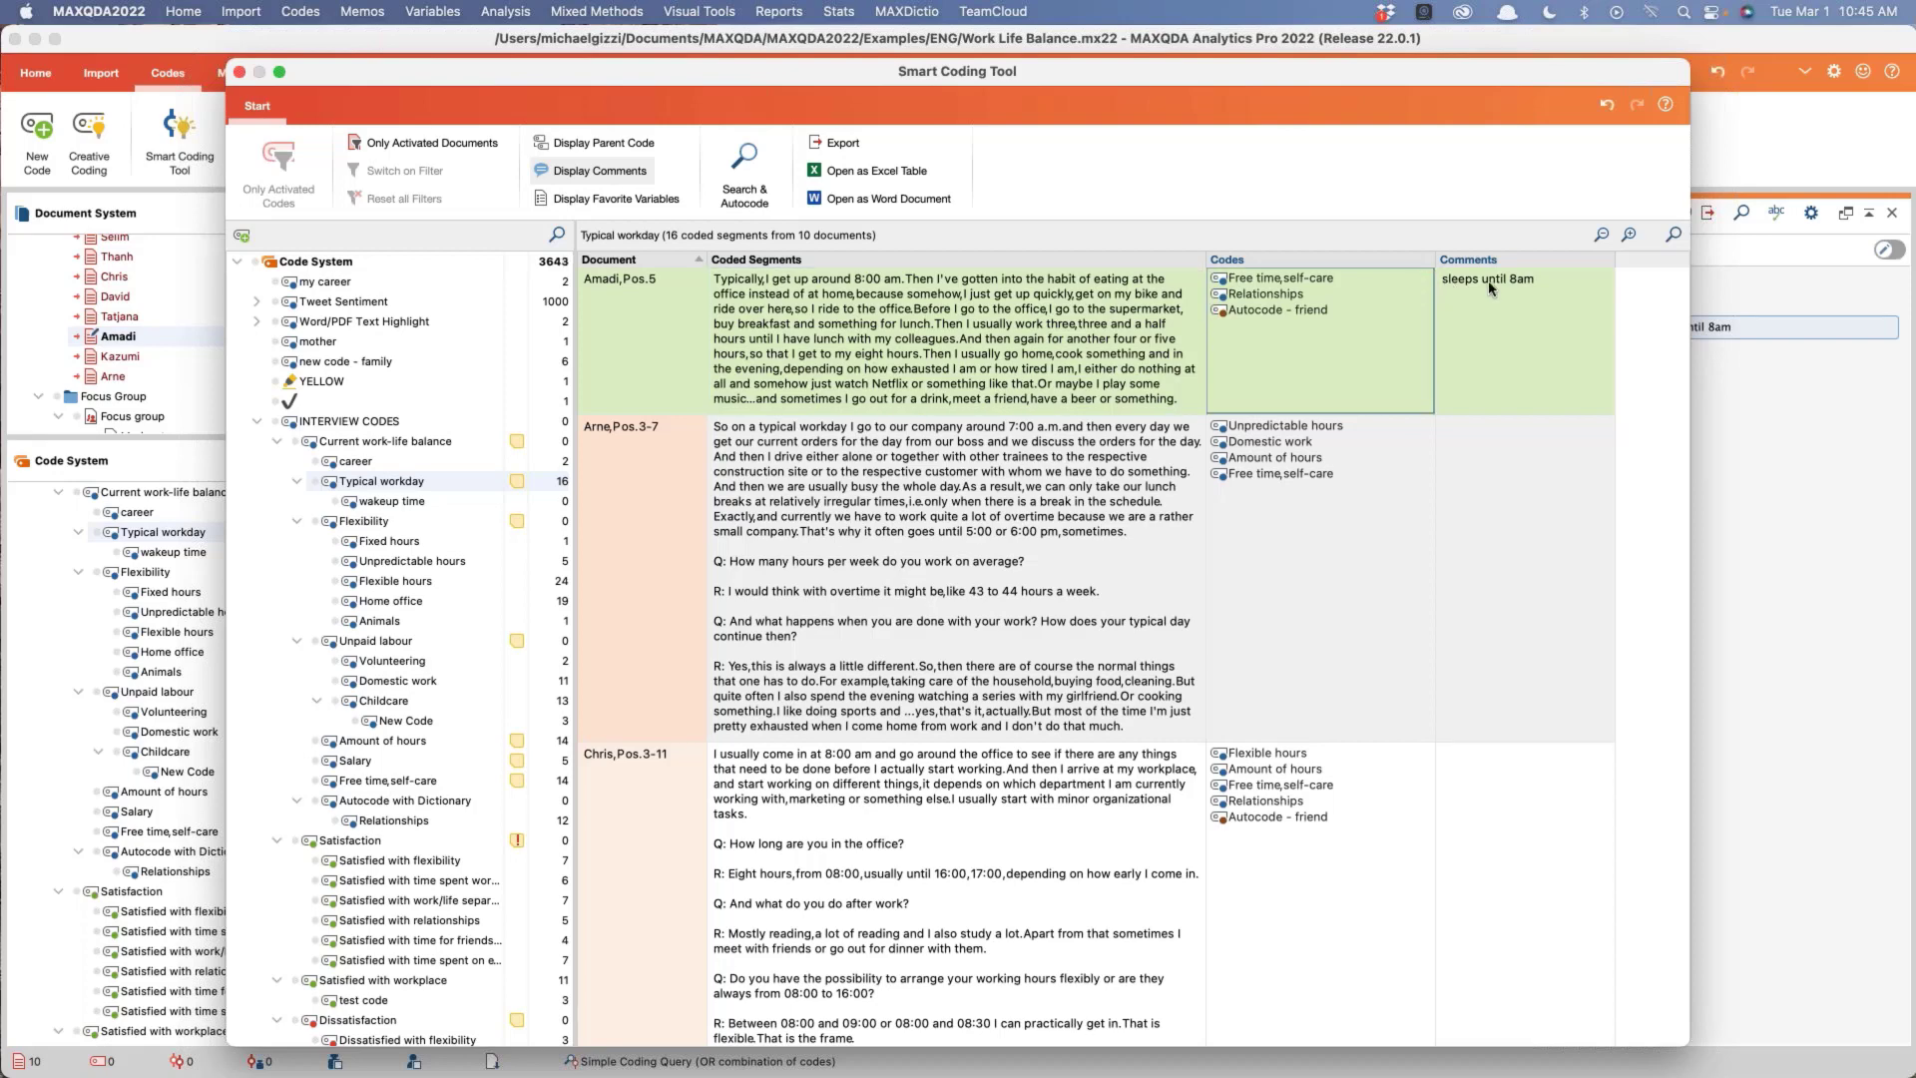
# Step: Delete the comment on the first coded segment of Typical workday
pyautogui.click(1440, 281)
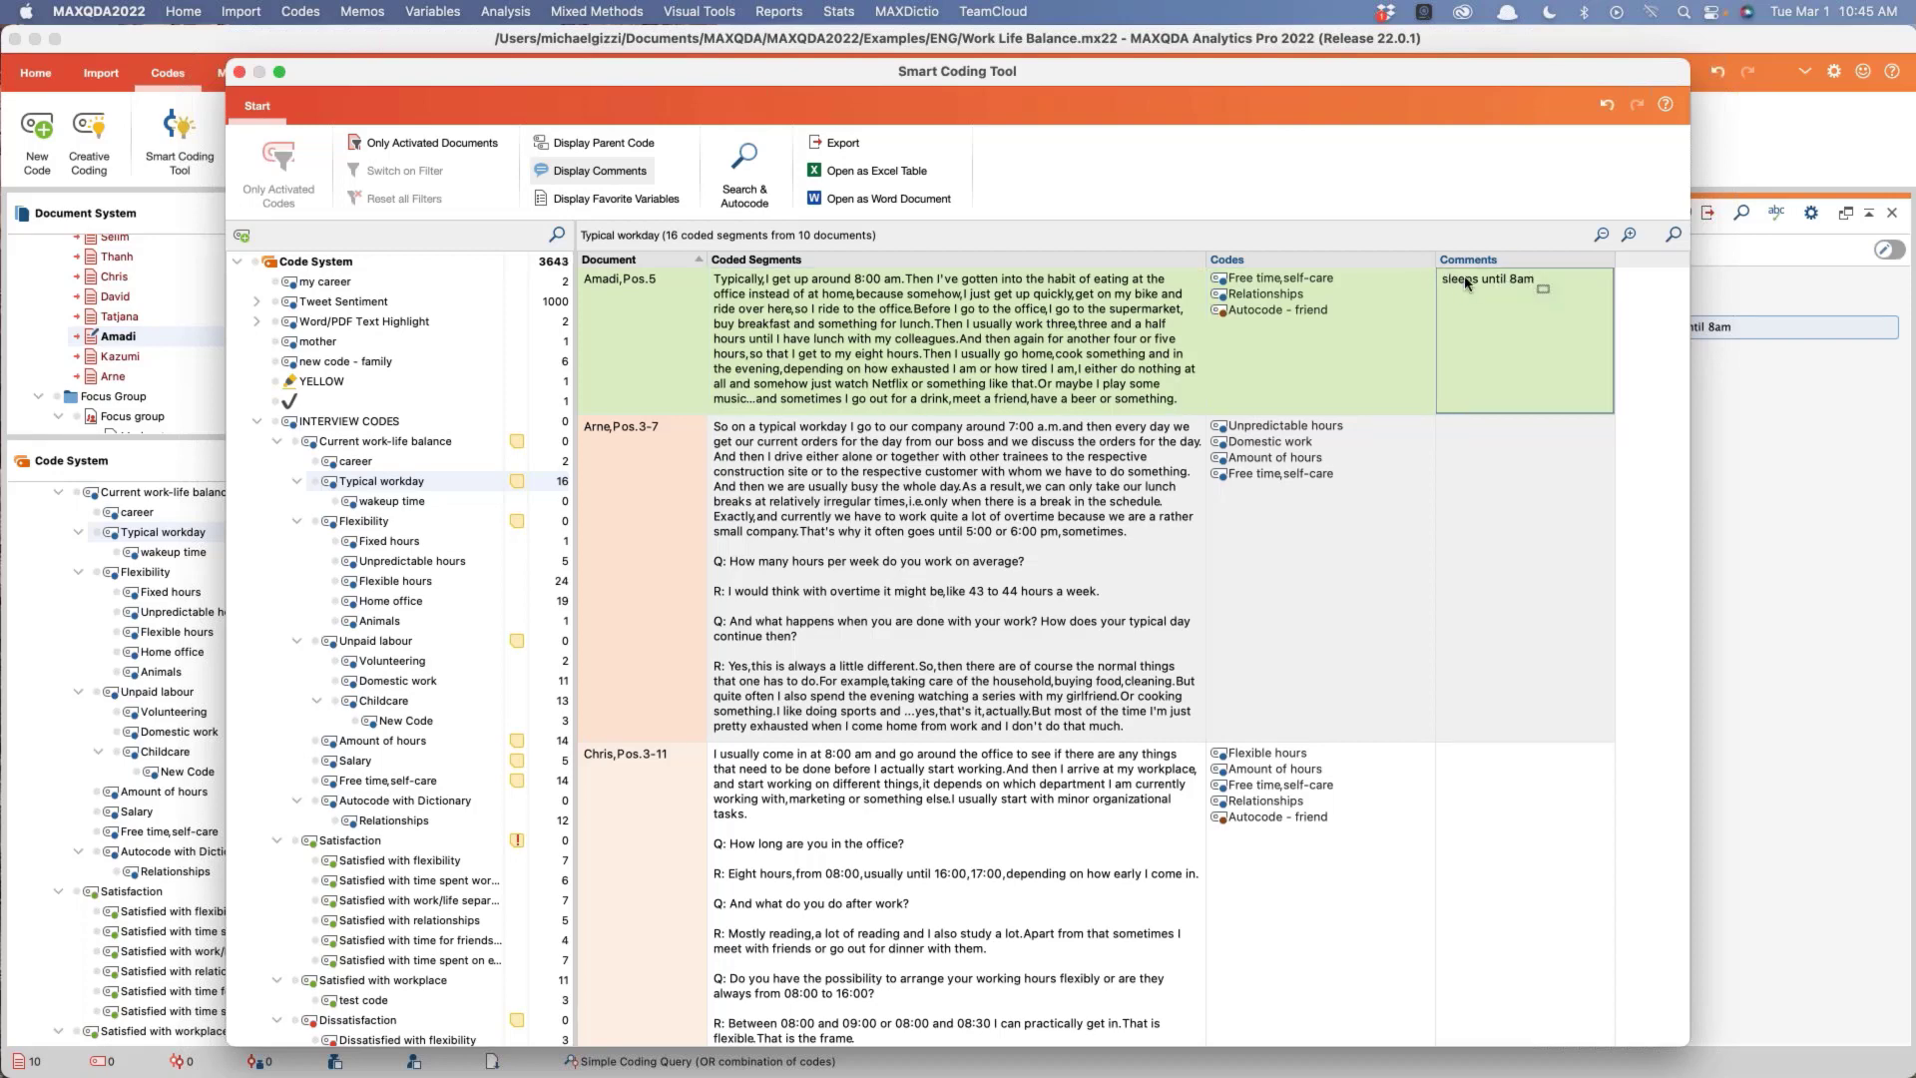
pyautogui.click(1464, 281)
pyautogui.moveTo(1534, 278); pyautogui.dragTo(1423, 273)
pyautogui.press('BackSpace')
pyautogui.click(1315, 333)
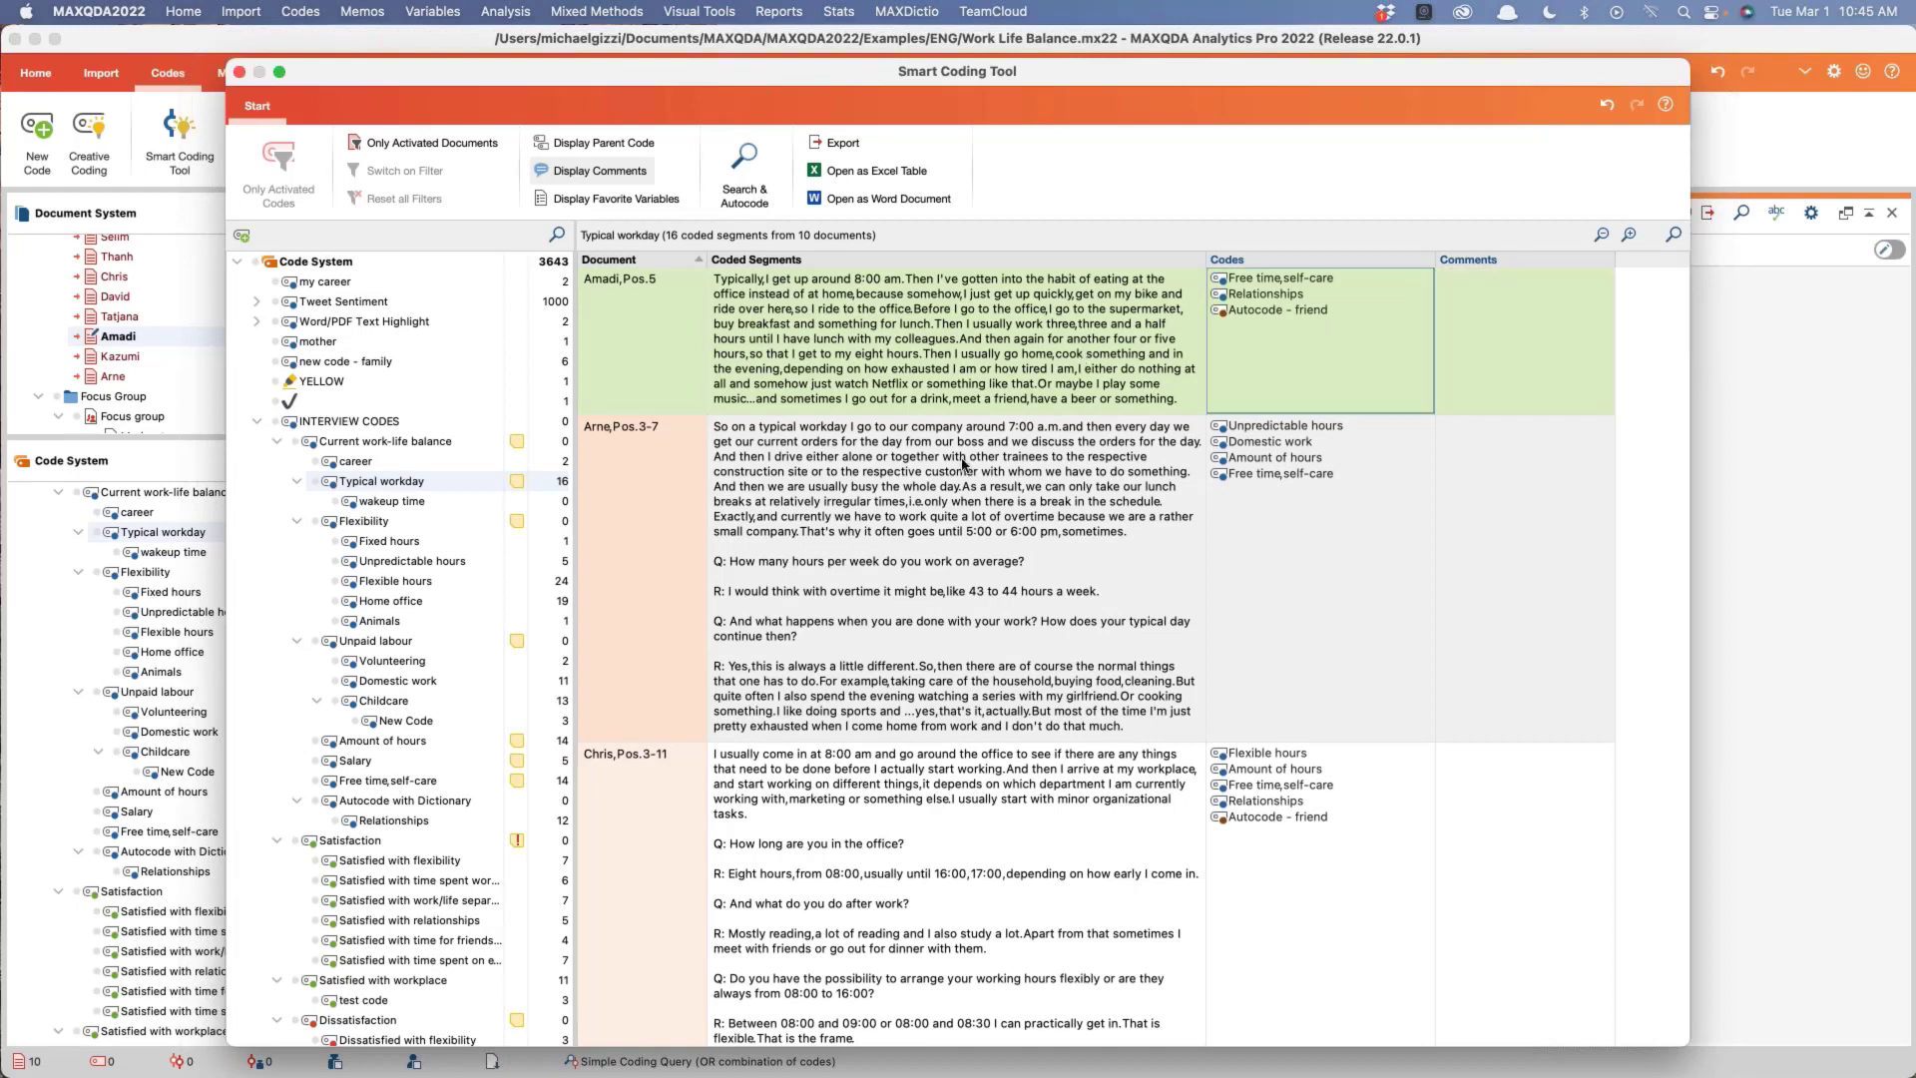
# Step: Assign the wakeup time code to the sentence "Typically, I get up around 8:00 am." in the first Typical workday segment
pyautogui.click(895, 444)
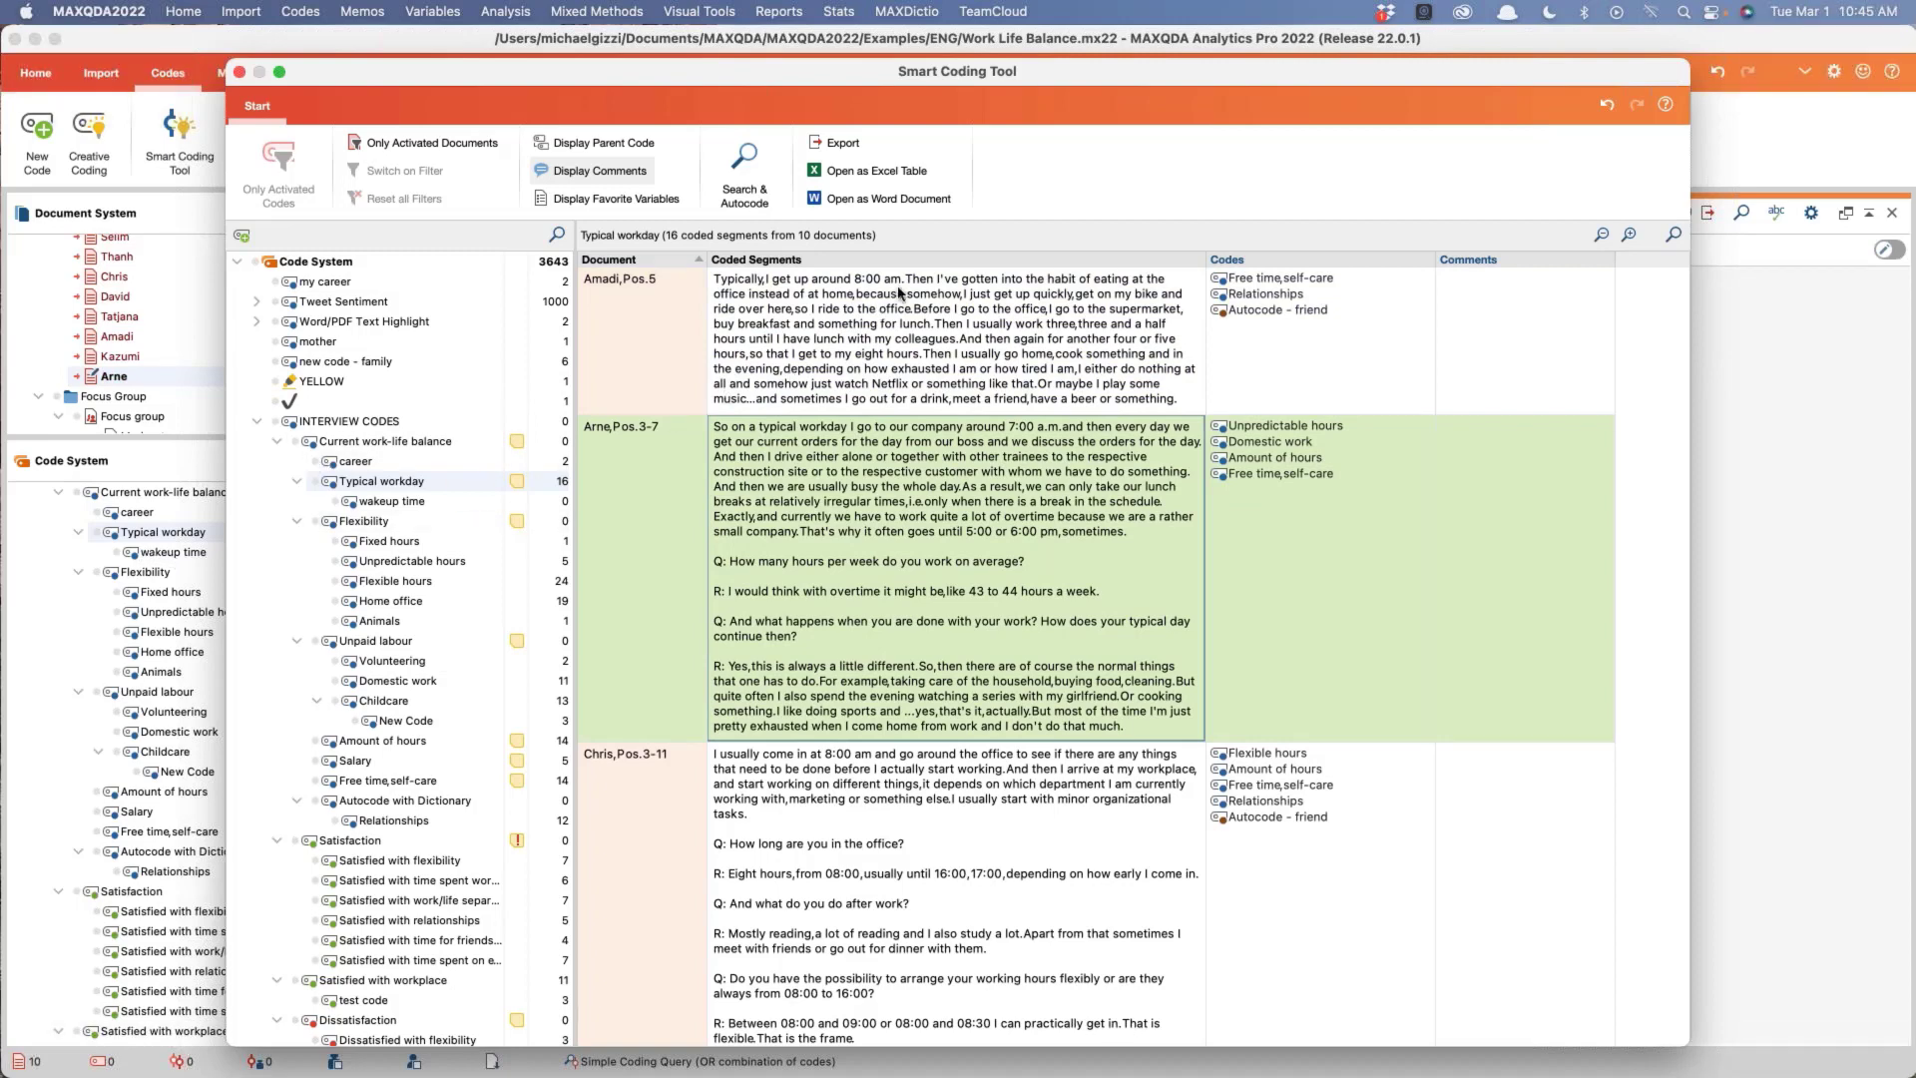
pyautogui.click(902, 292)
pyautogui.click(903, 277)
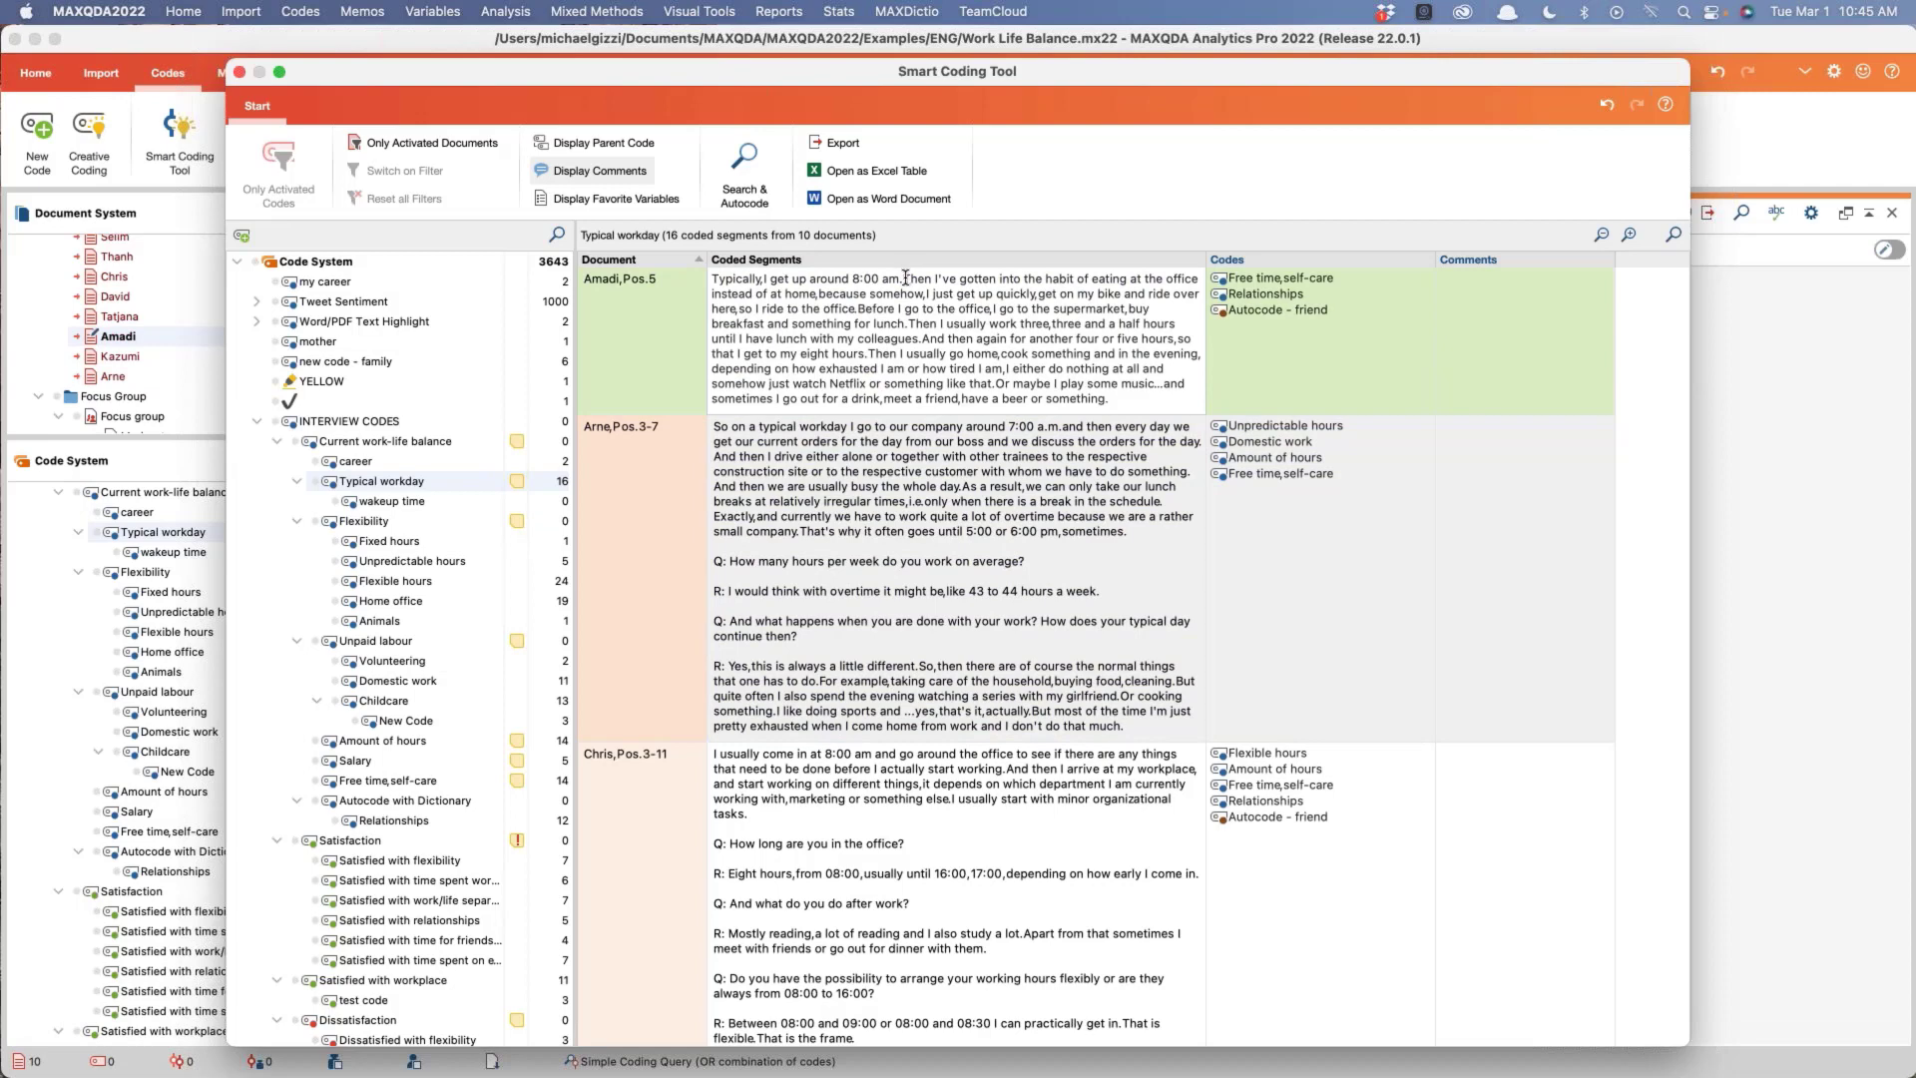
pyautogui.moveTo(905, 279); pyautogui.dragTo(700, 285)
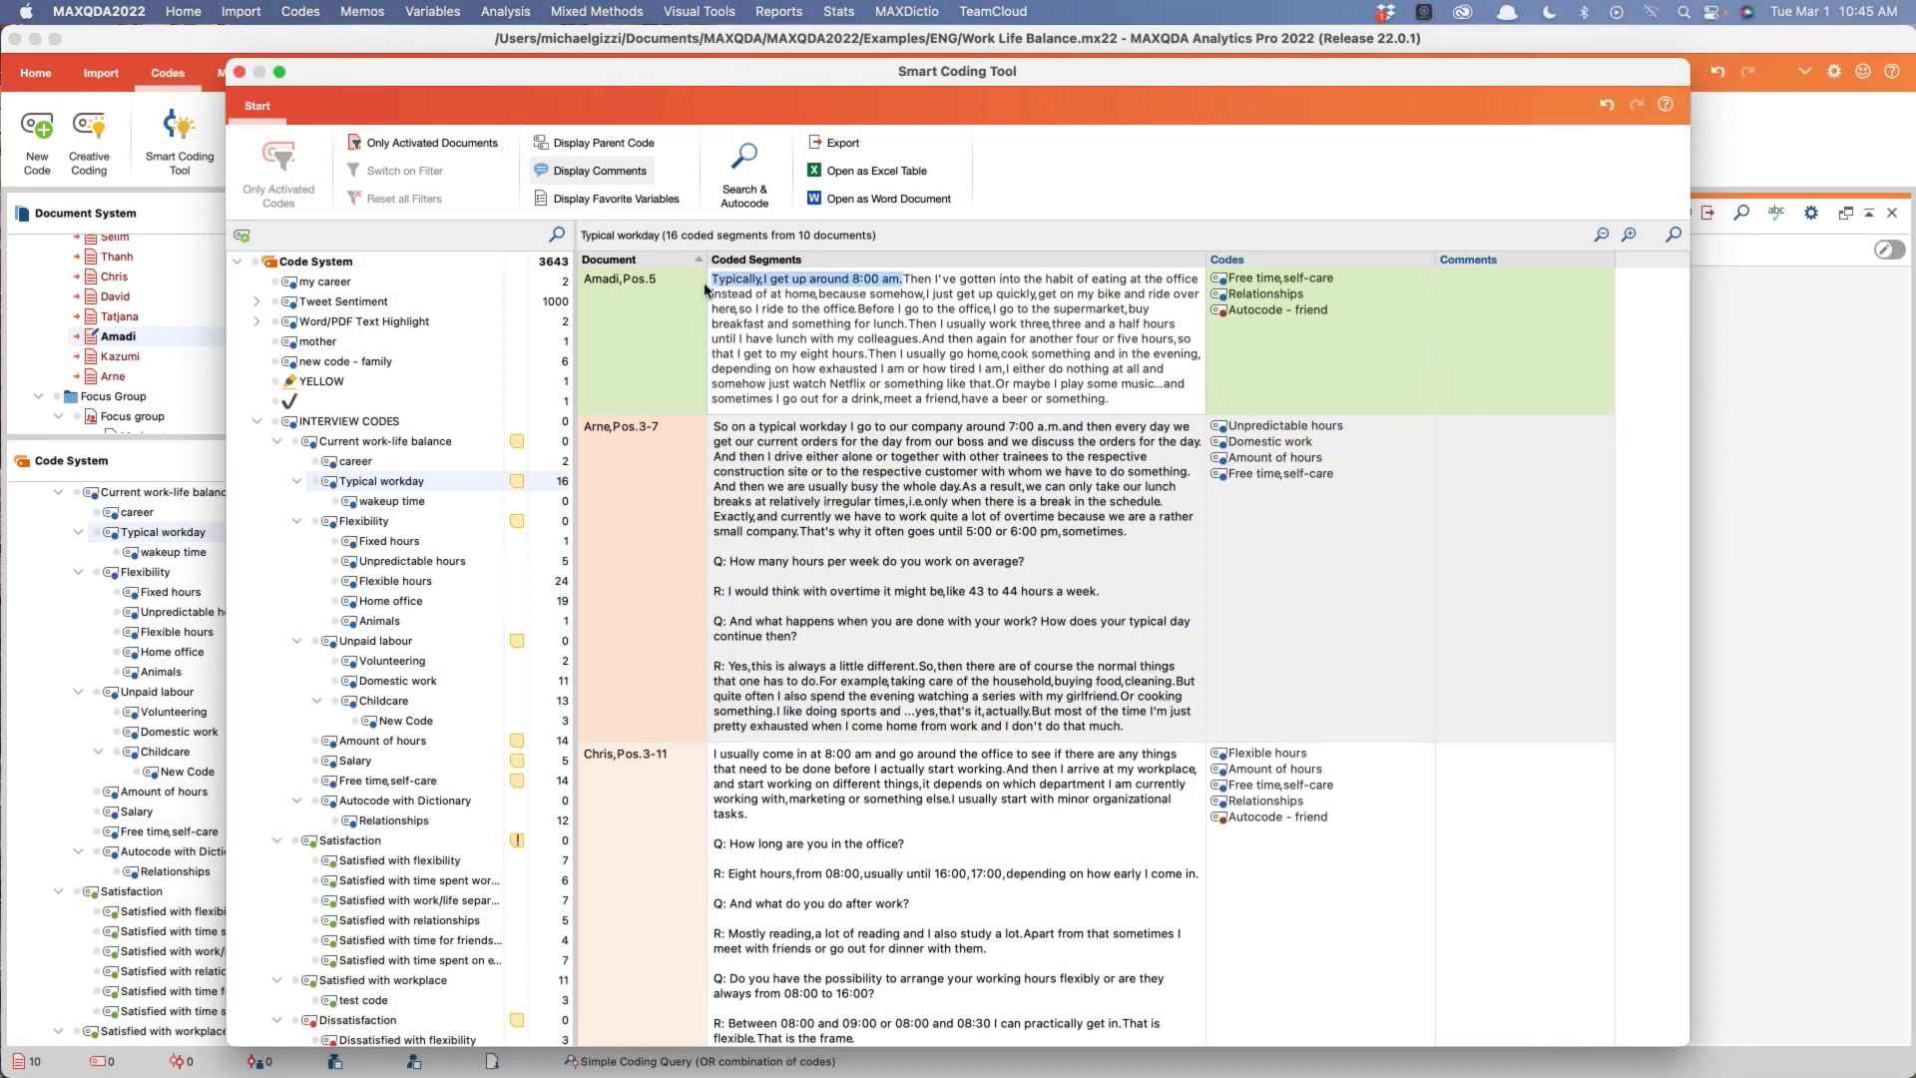
pyautogui.moveTo(725, 87); pyautogui.dragTo(1000, 87)
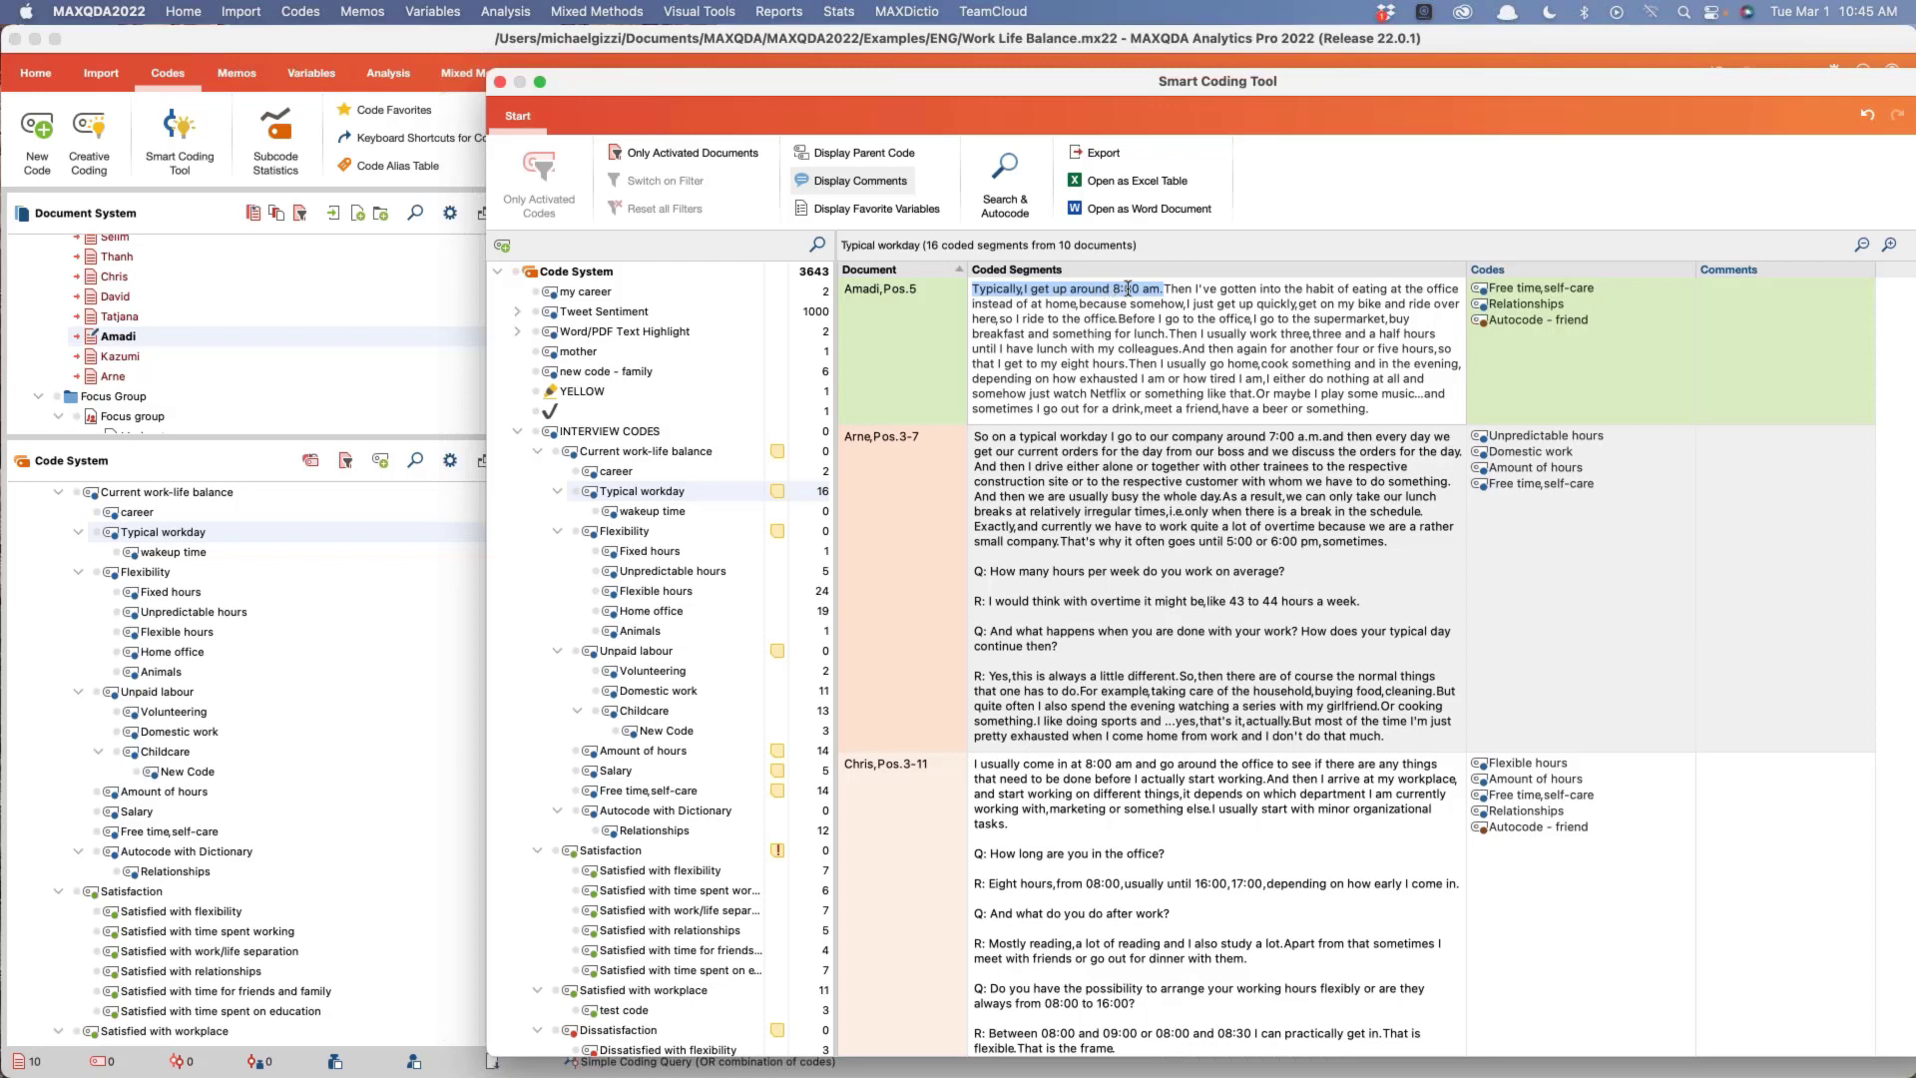
pyautogui.moveTo(1127, 289); pyautogui.dragTo(683, 517)
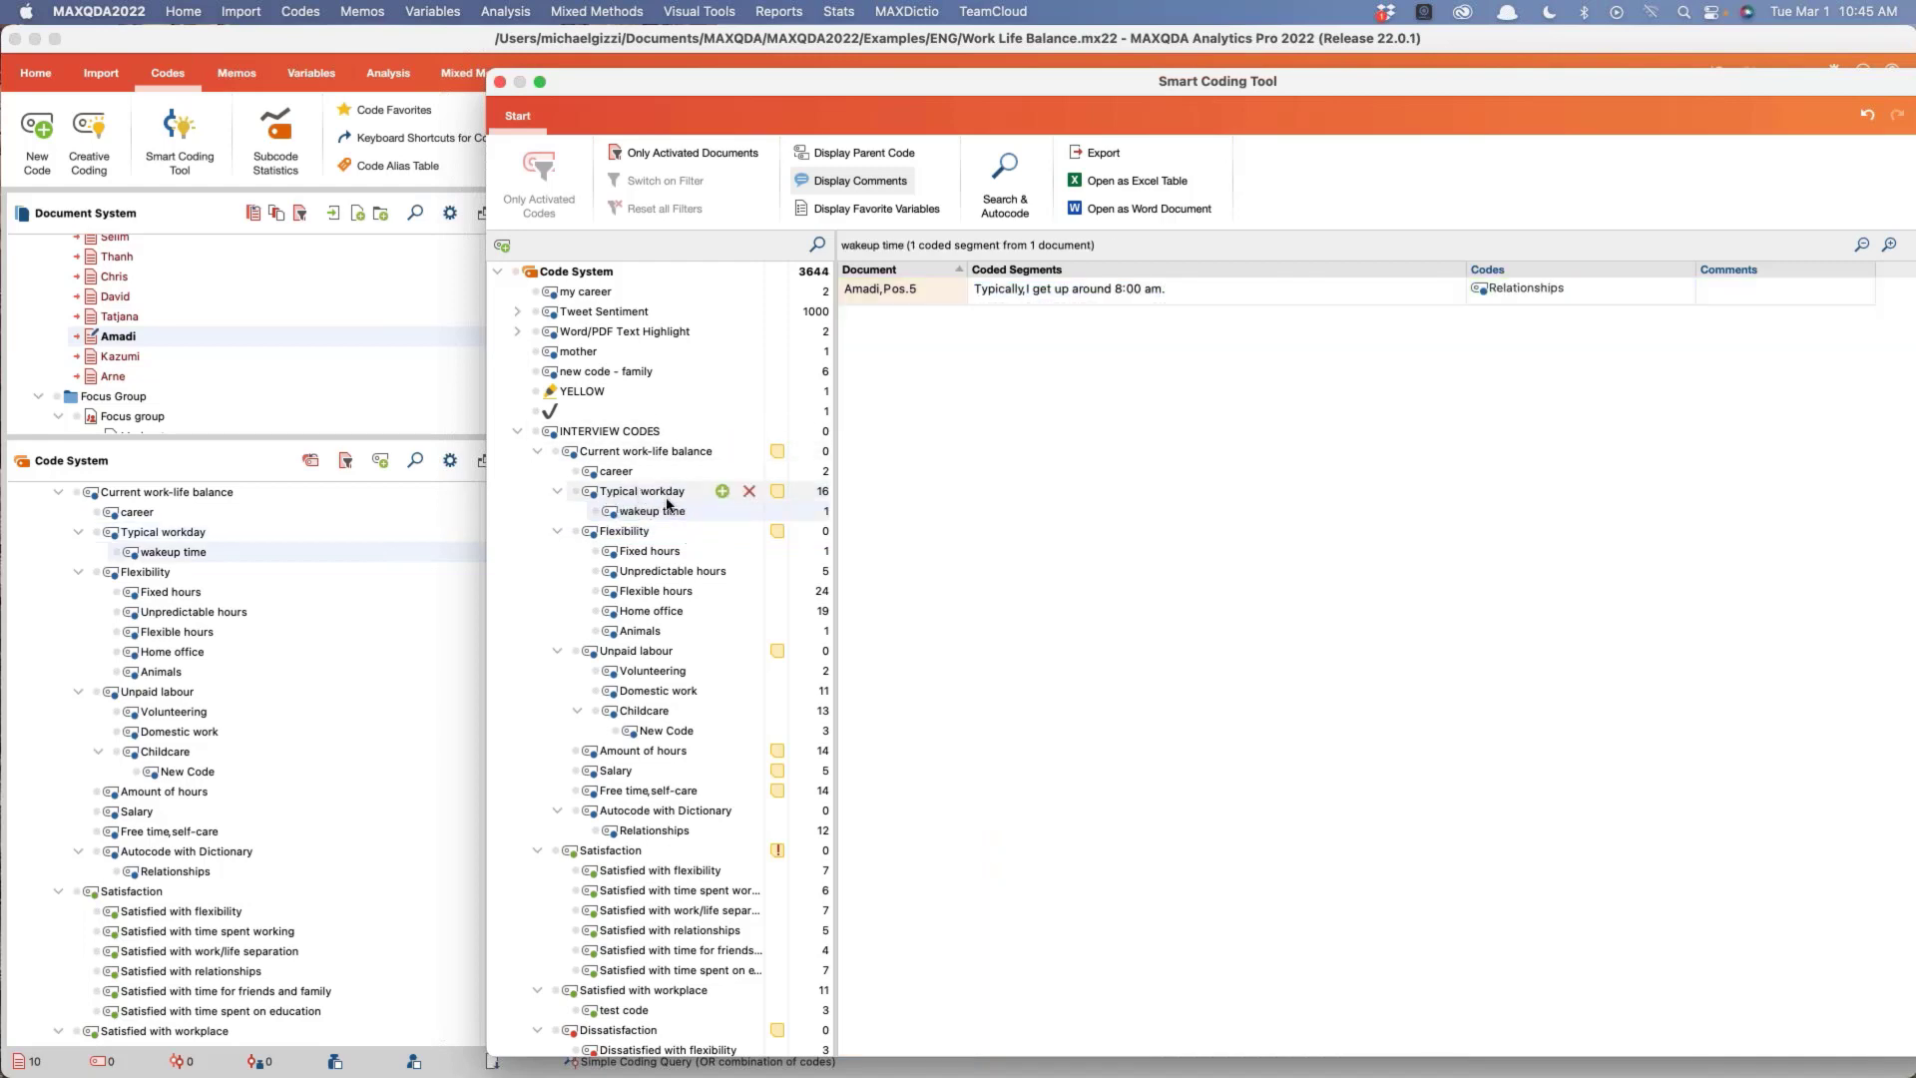
# Step: Redisplay the Typical workday segments and highlight the wakeup time passage within the first segment
pyautogui.doubleClick(644, 512)
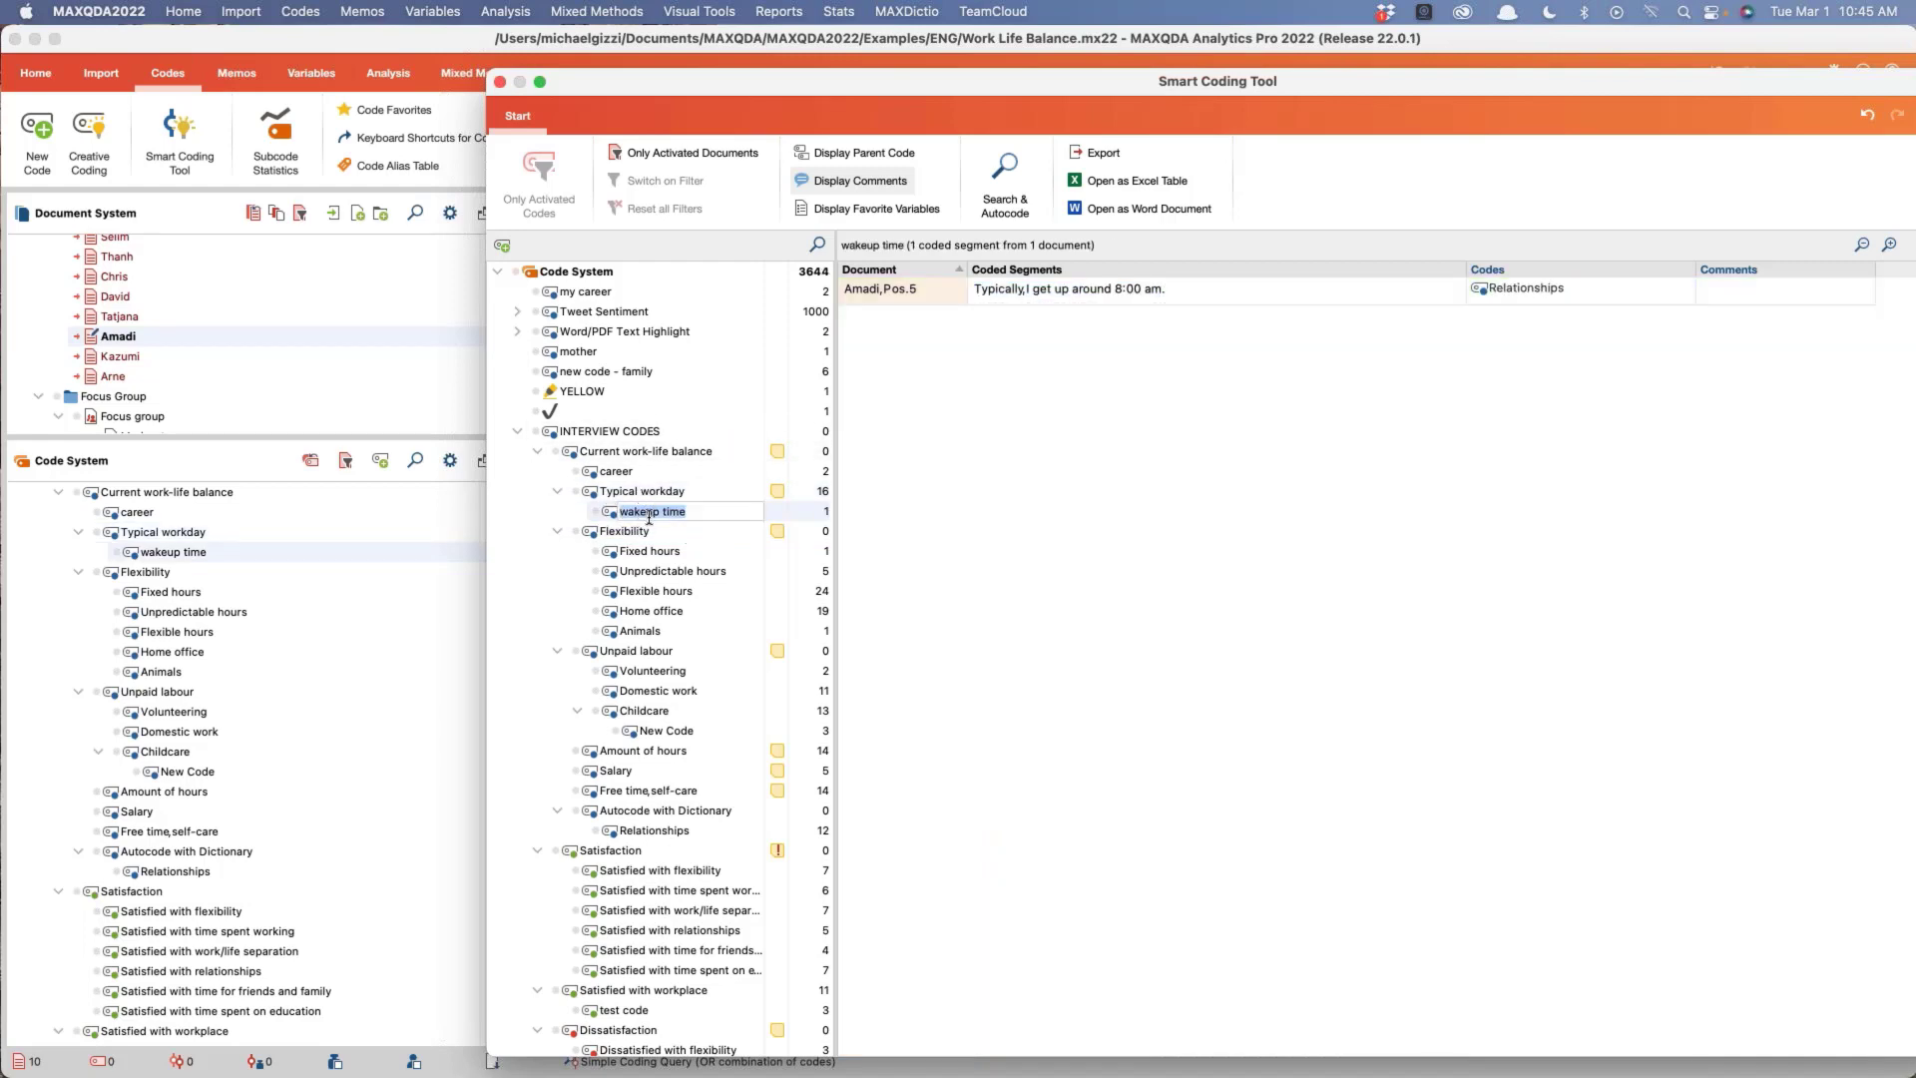
pyautogui.click(548, 518)
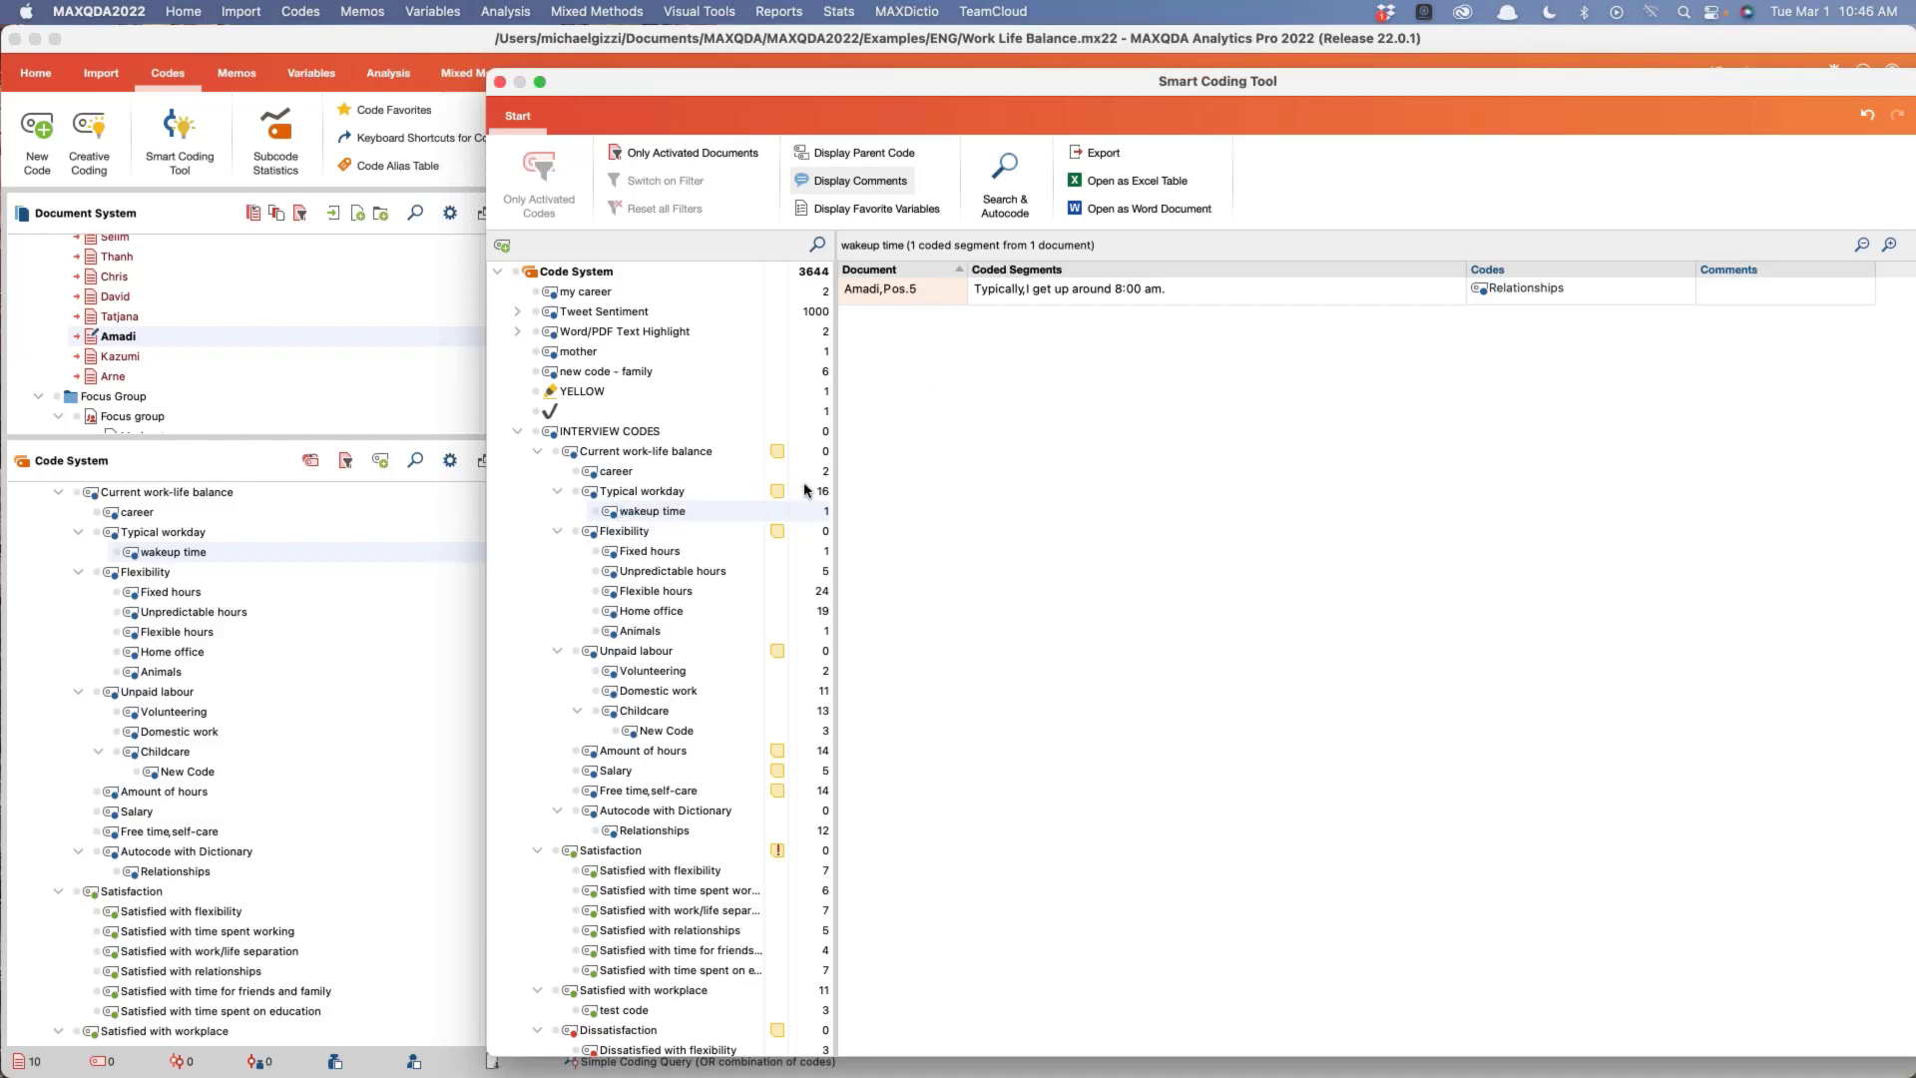
pyautogui.click(644, 492)
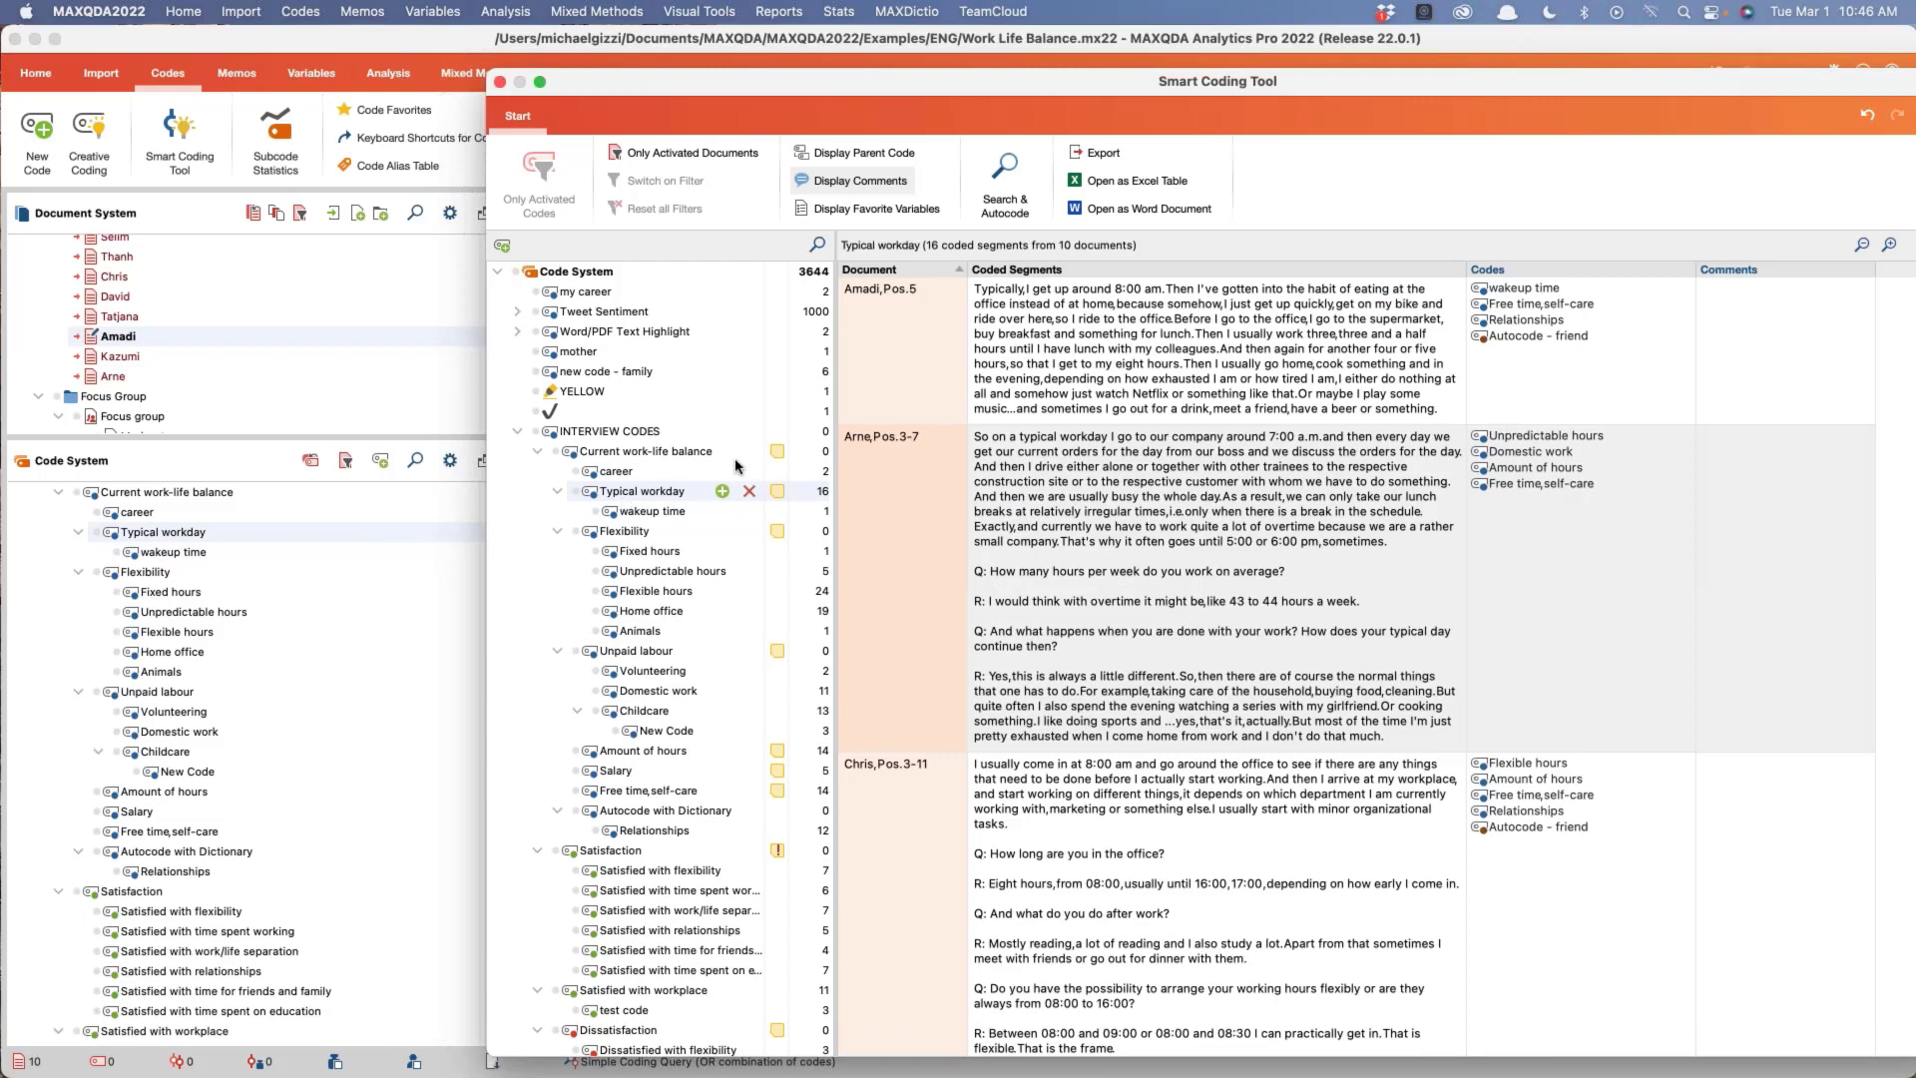
pyautogui.click(1530, 289)
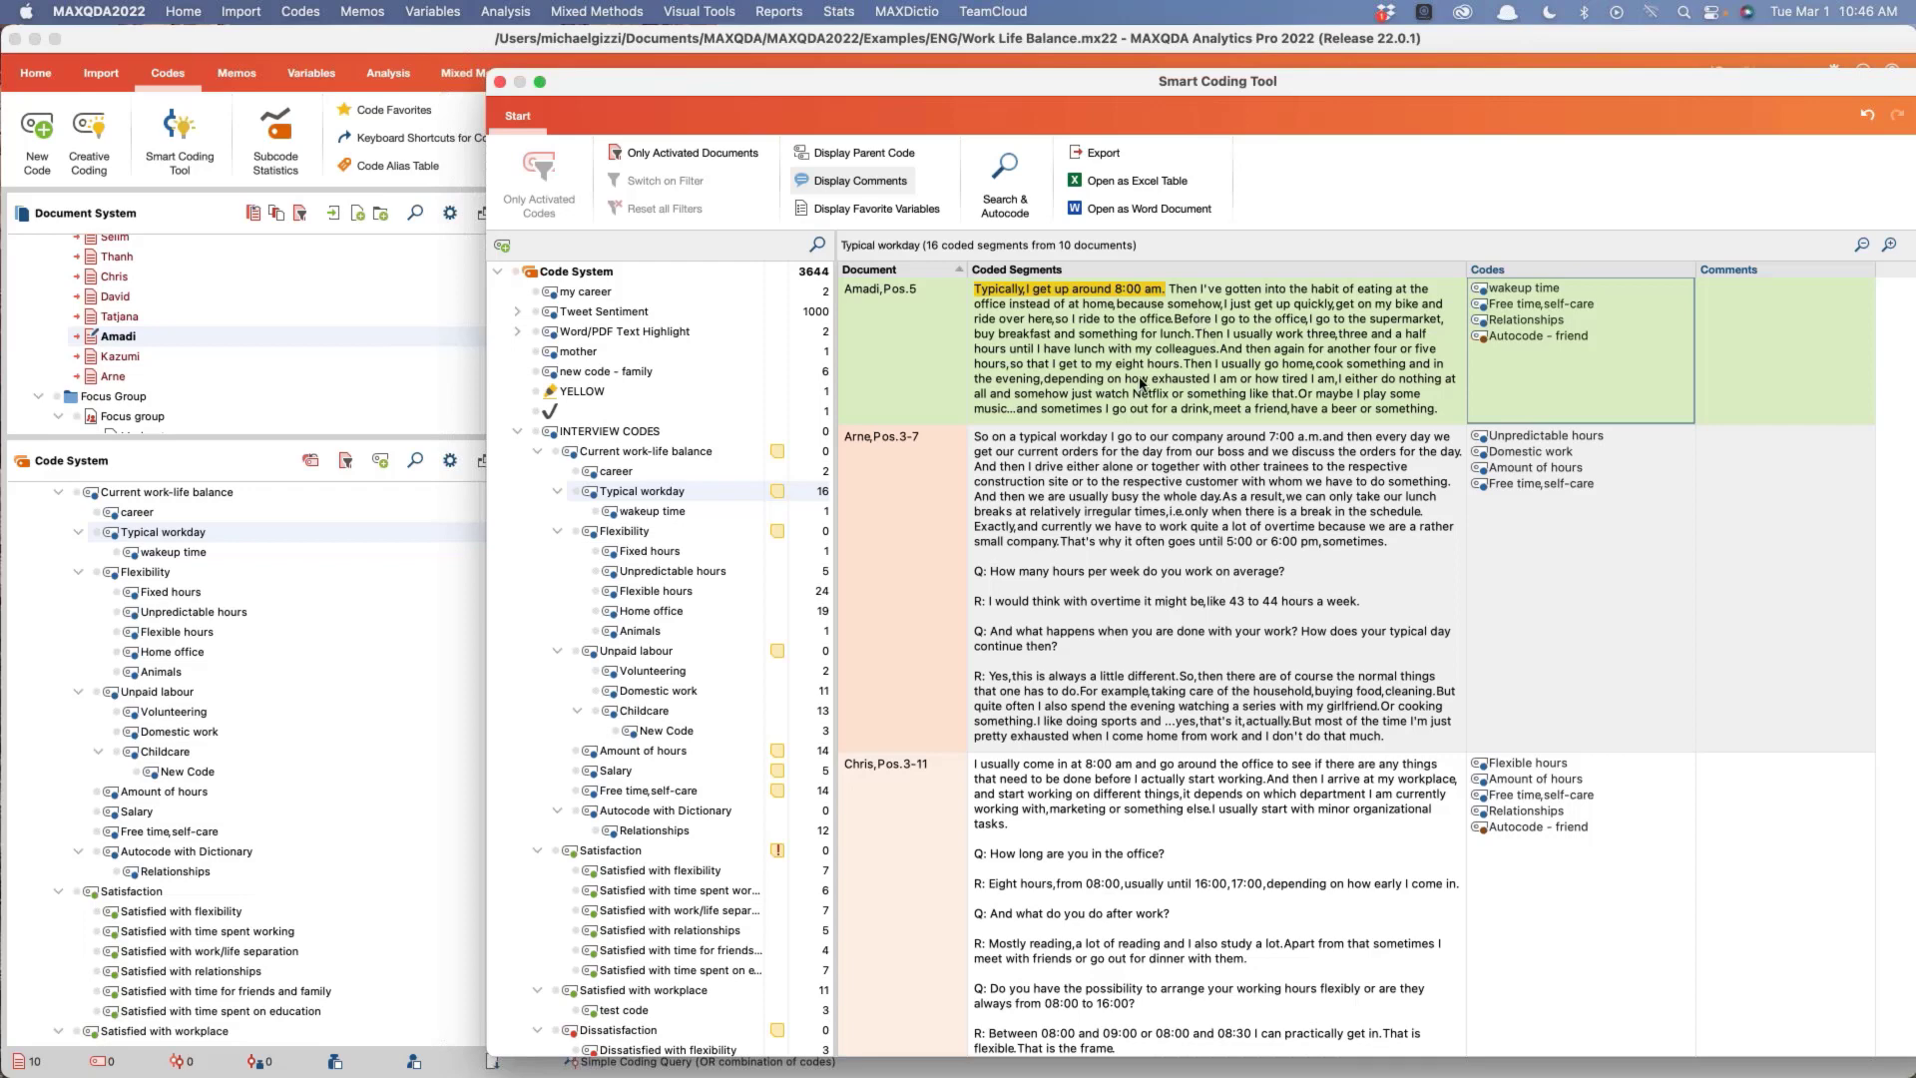
# Step: Review the Typical workday segments of the first two interviews and close the Smart Coding Tool
pyautogui.click(1145, 510)
pyautogui.click(1046, 340)
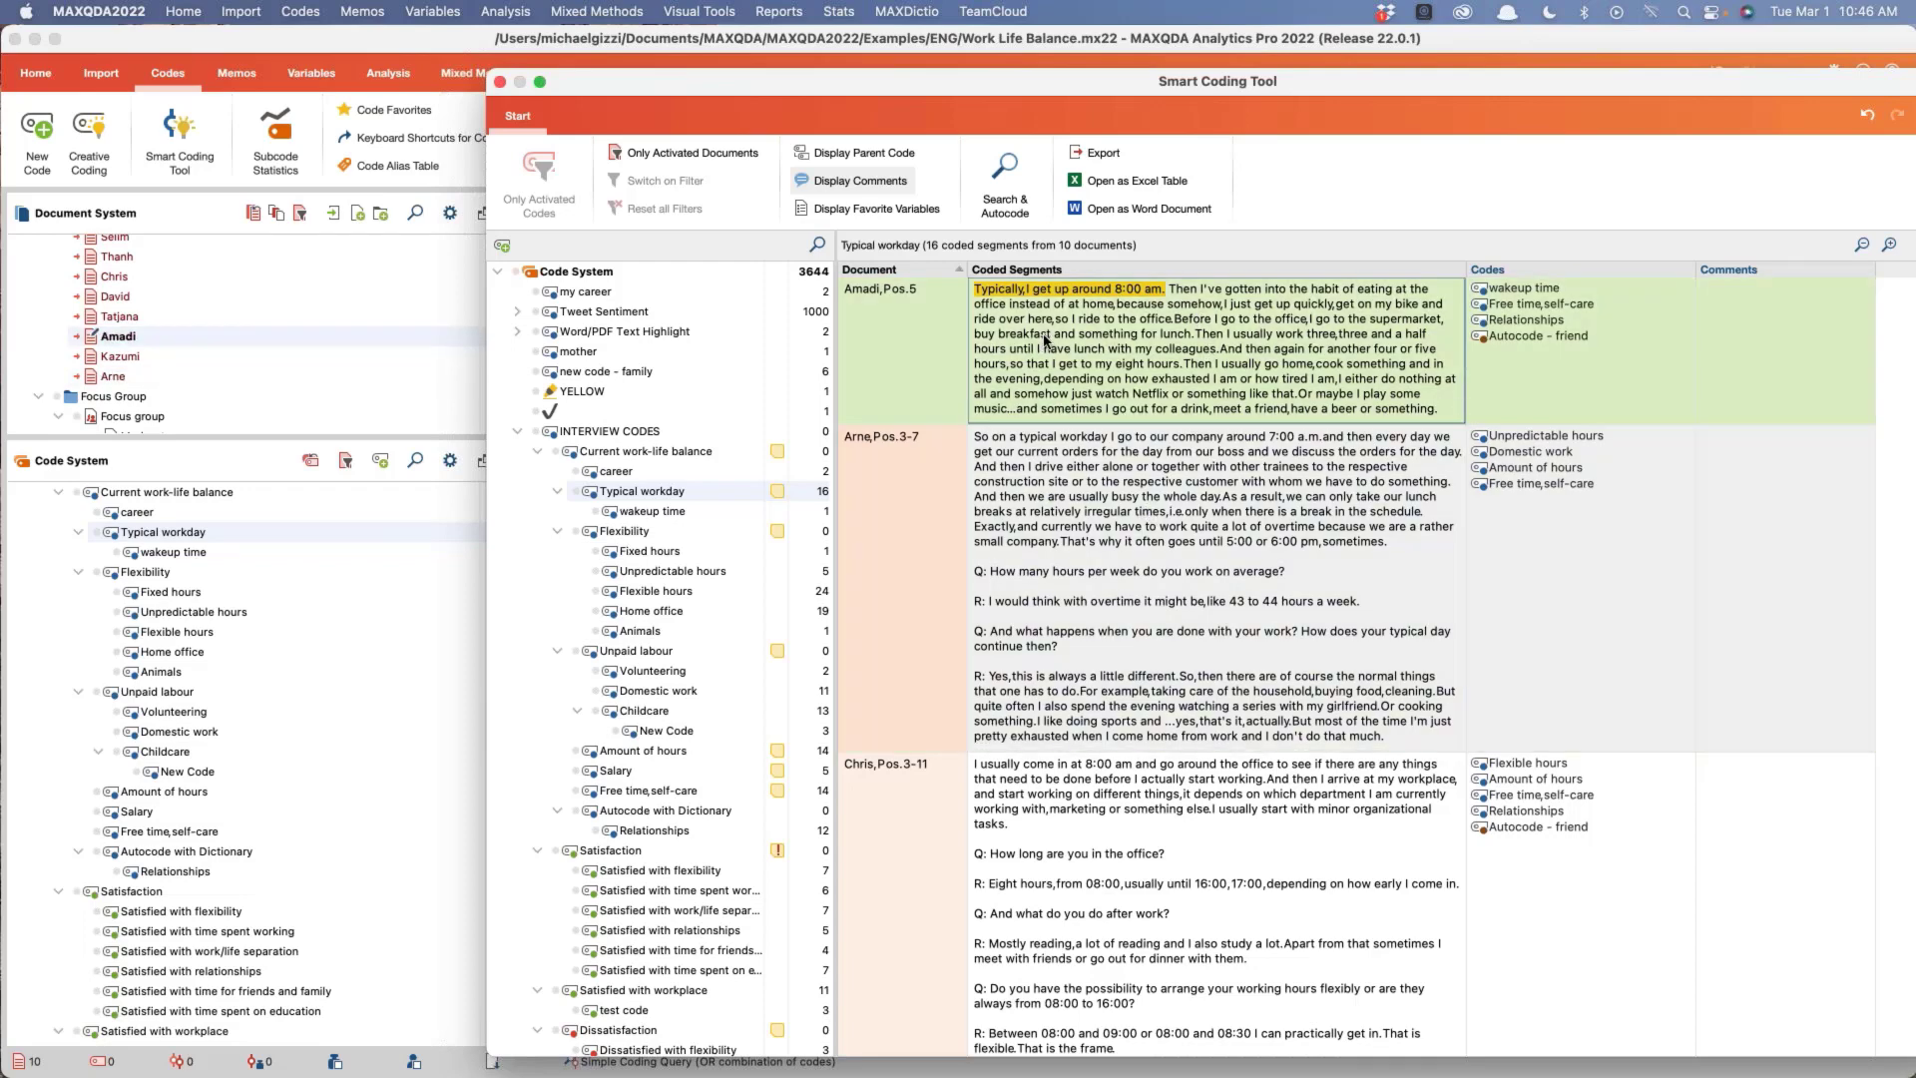
pyautogui.click(1056, 547)
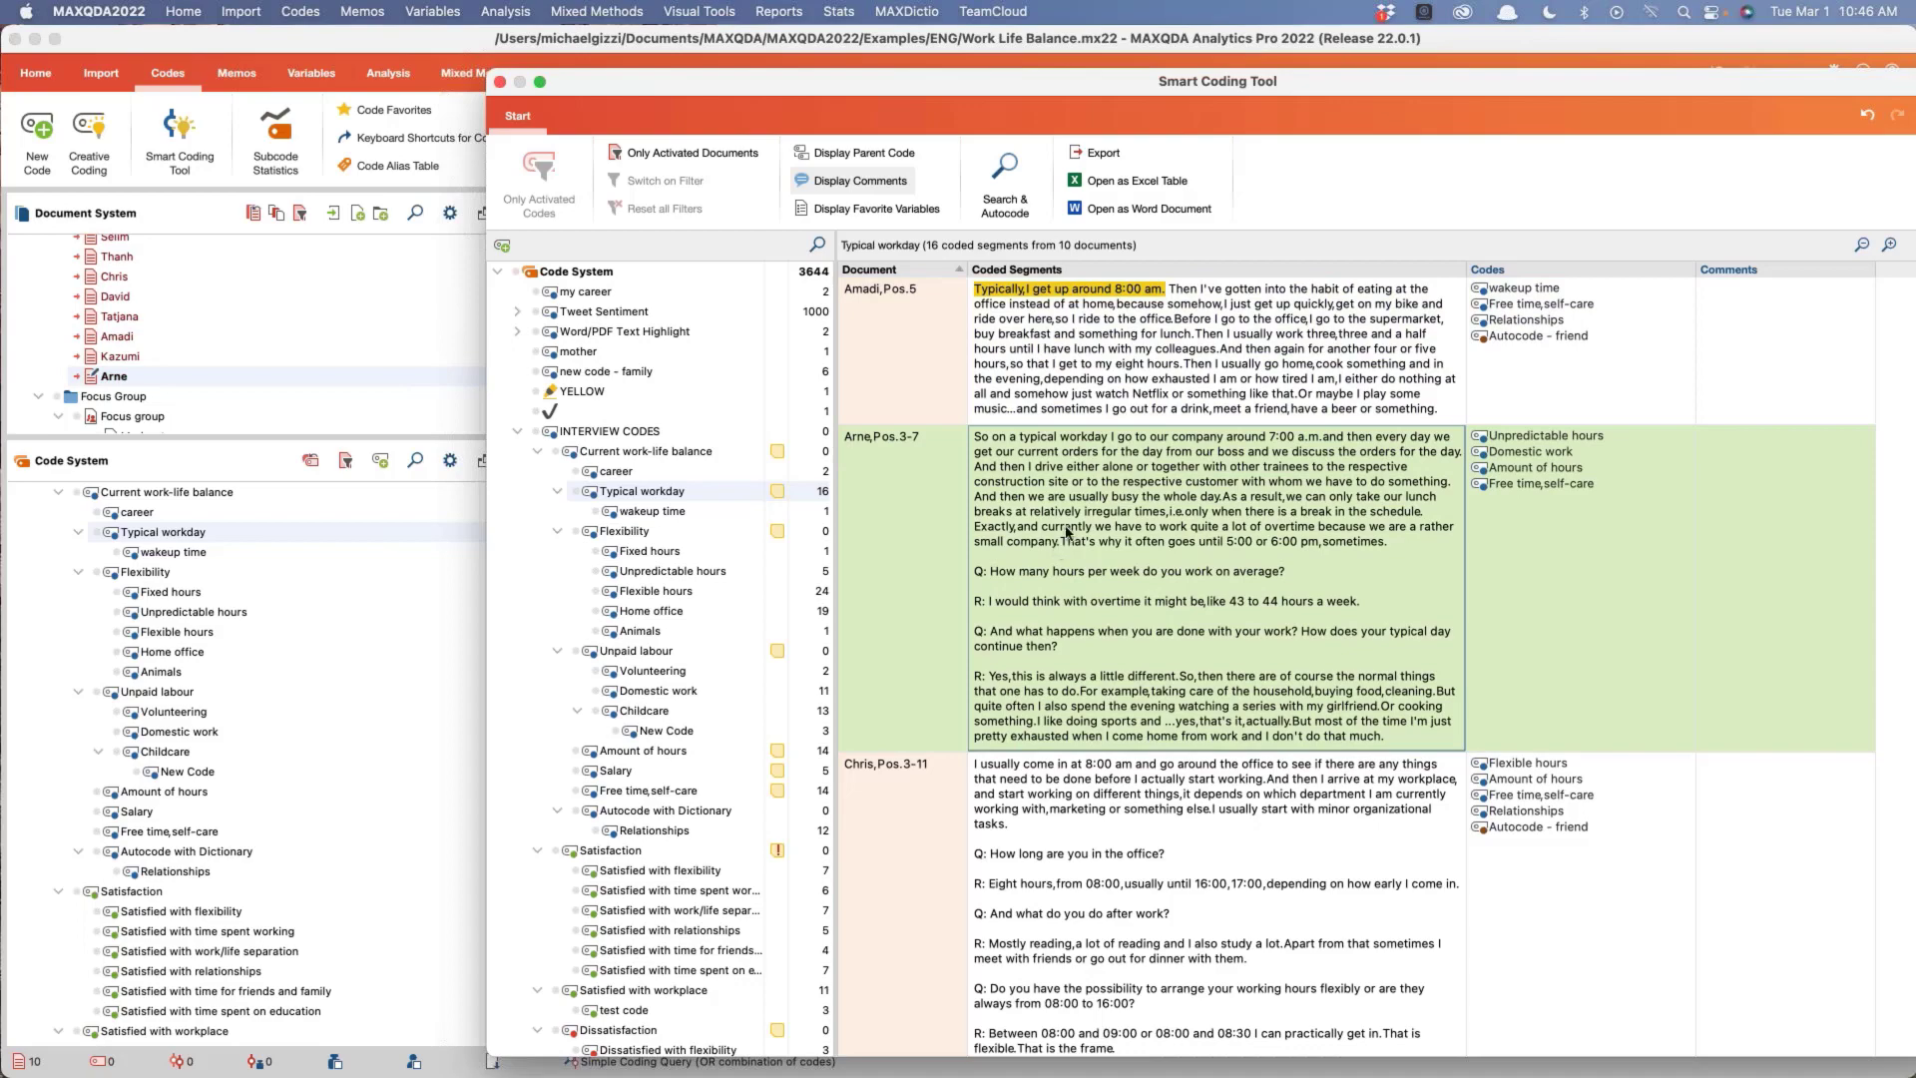
pyautogui.click(1153, 337)
pyautogui.click(1150, 489)
pyautogui.scroll(-10, 1153, 494)
pyautogui.scroll(10, 1158, 499)
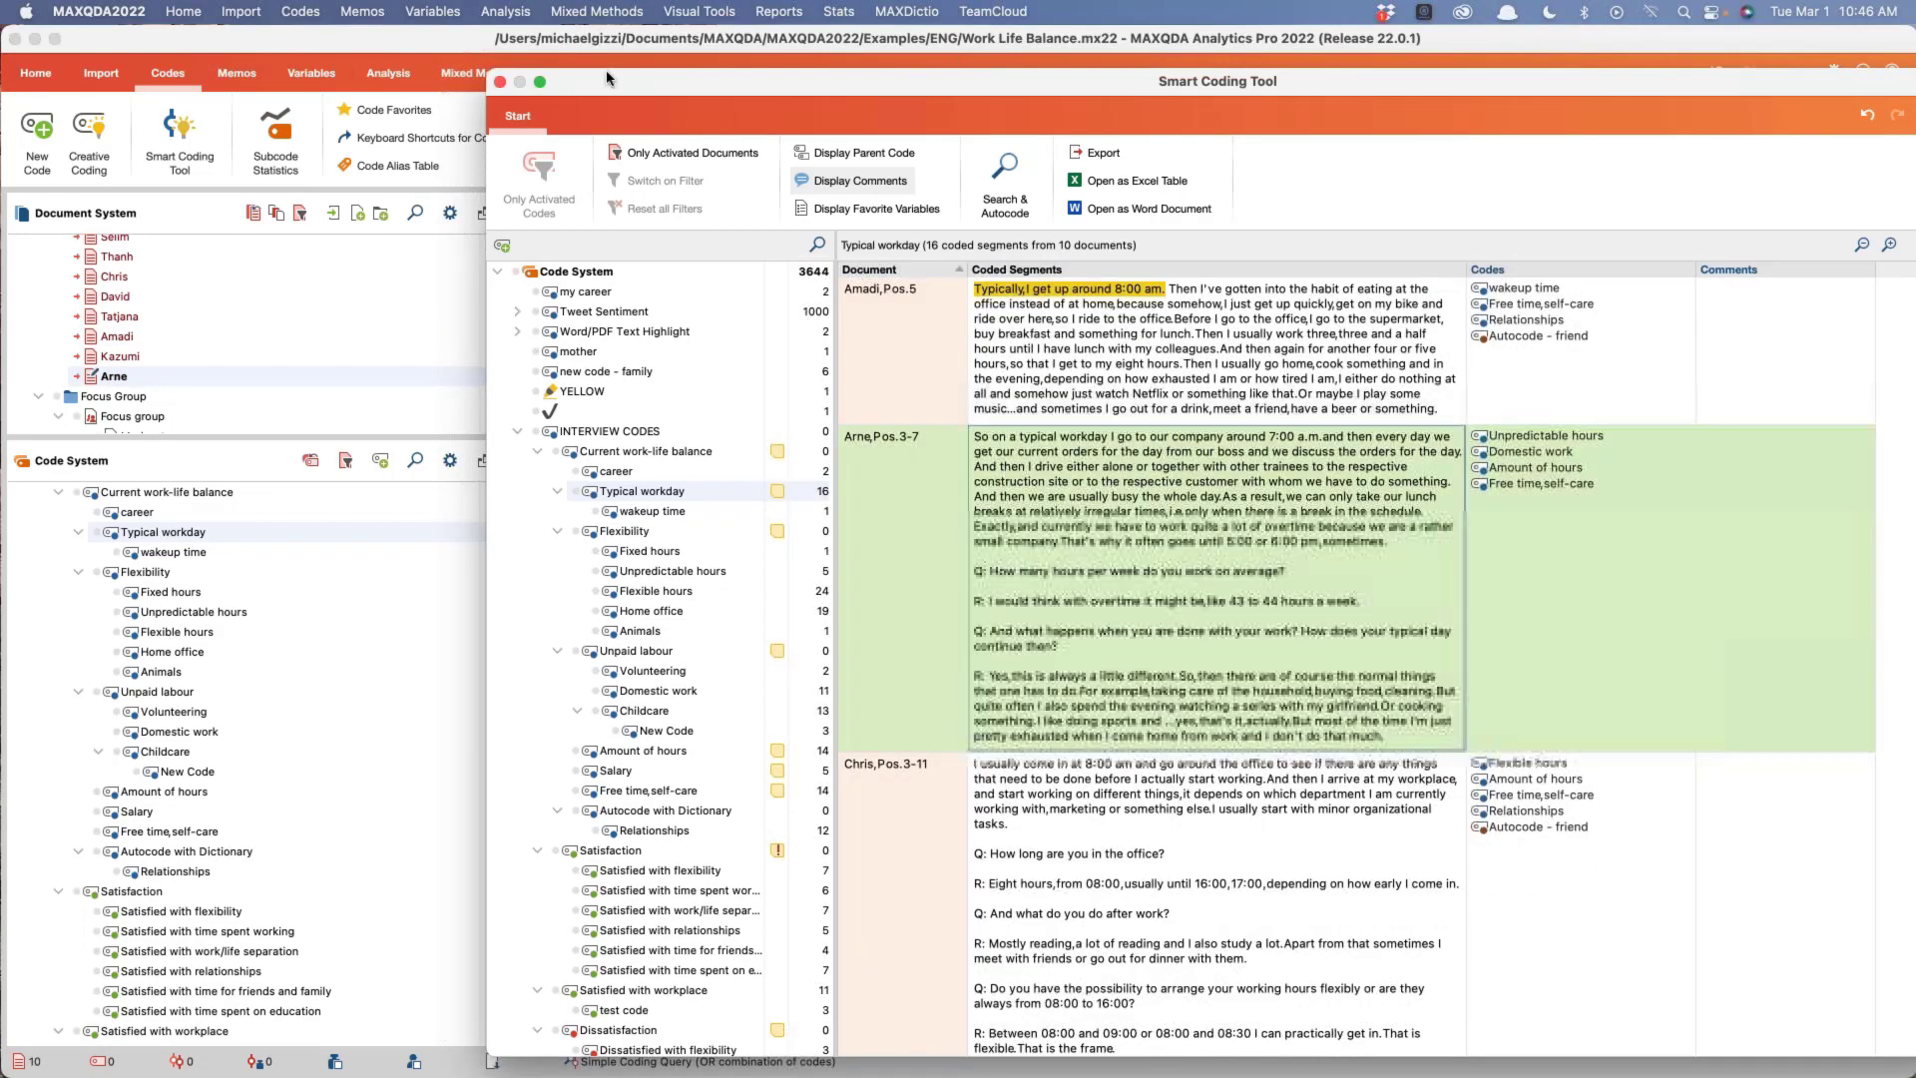
pyautogui.moveTo(736, 81); pyautogui.dragTo(594, 68)
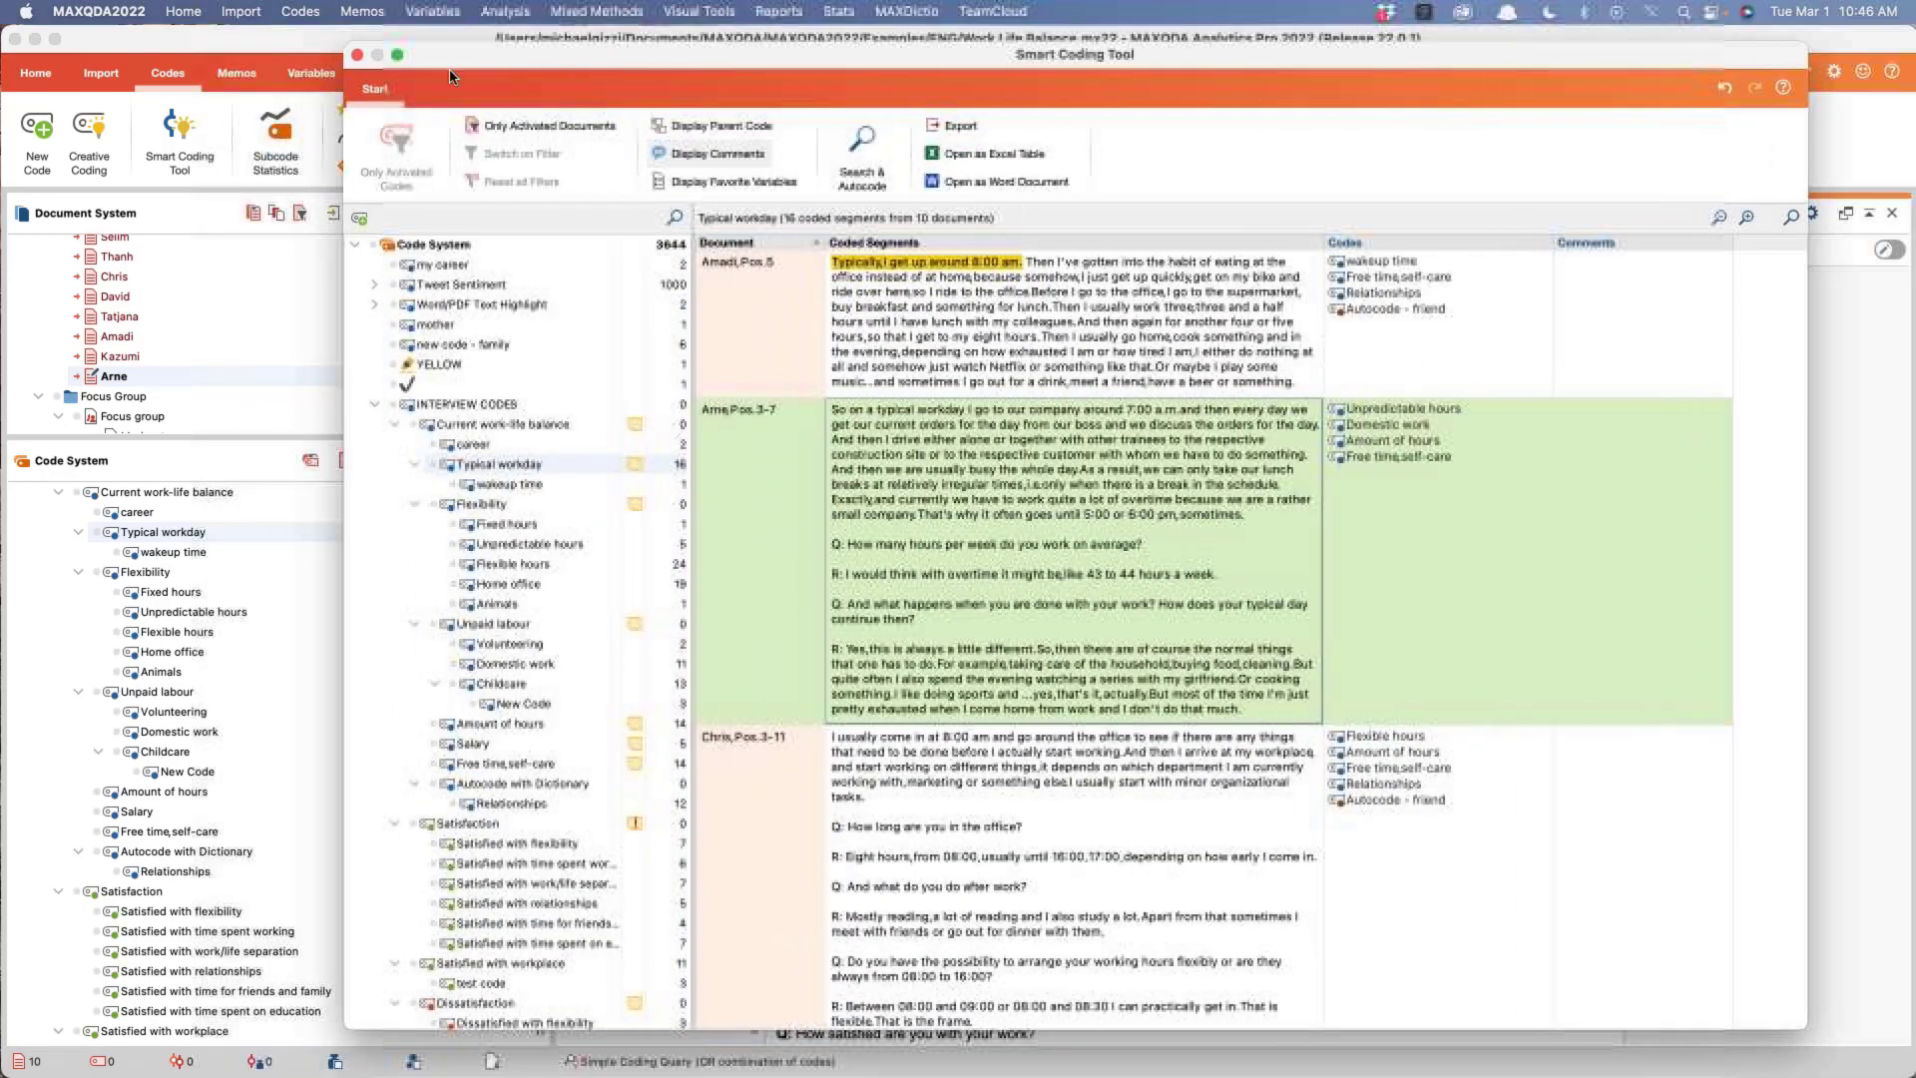
pyautogui.click(356, 56)
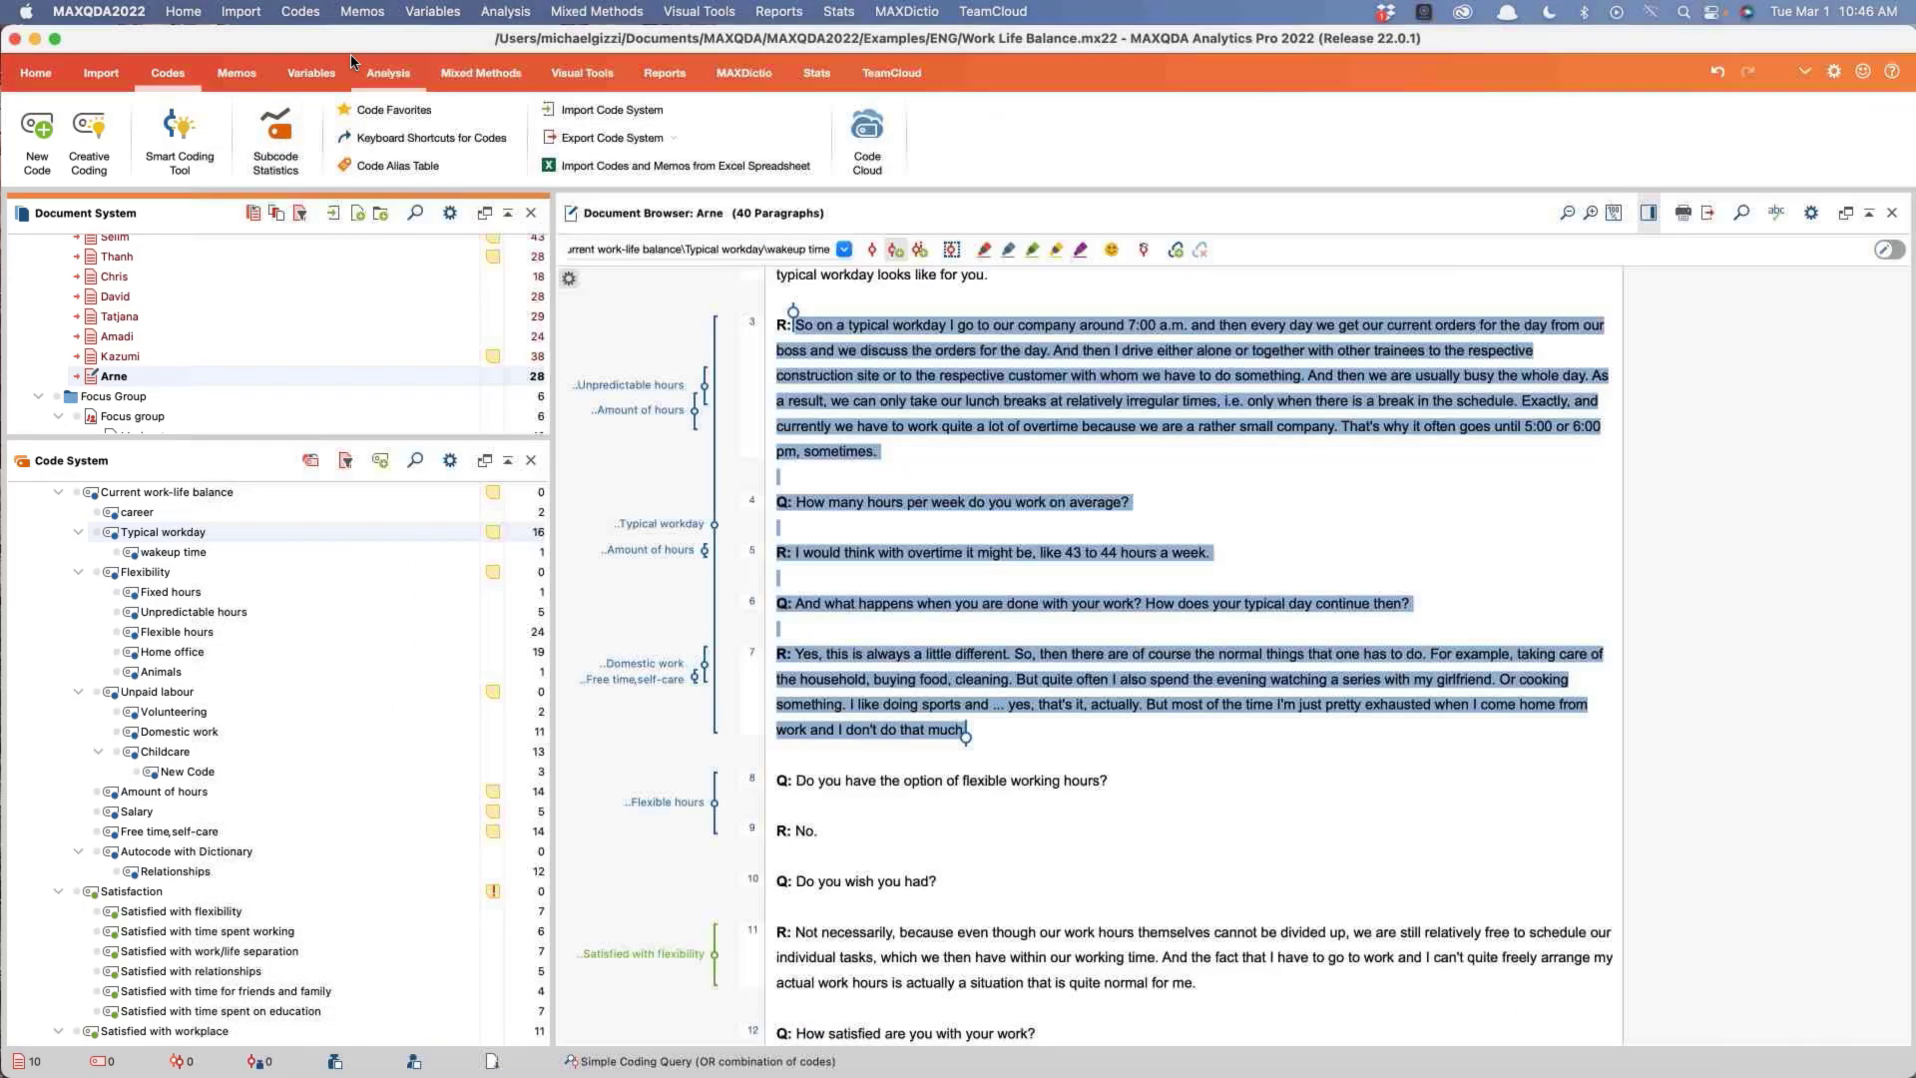
# Step: Deactivate the interview documents and activate all five focus group speakers, including the Moderator
pyautogui.scroll(3, 80, 253)
pyautogui.click(58, 254)
pyautogui.scroll(-5, 72, 279)
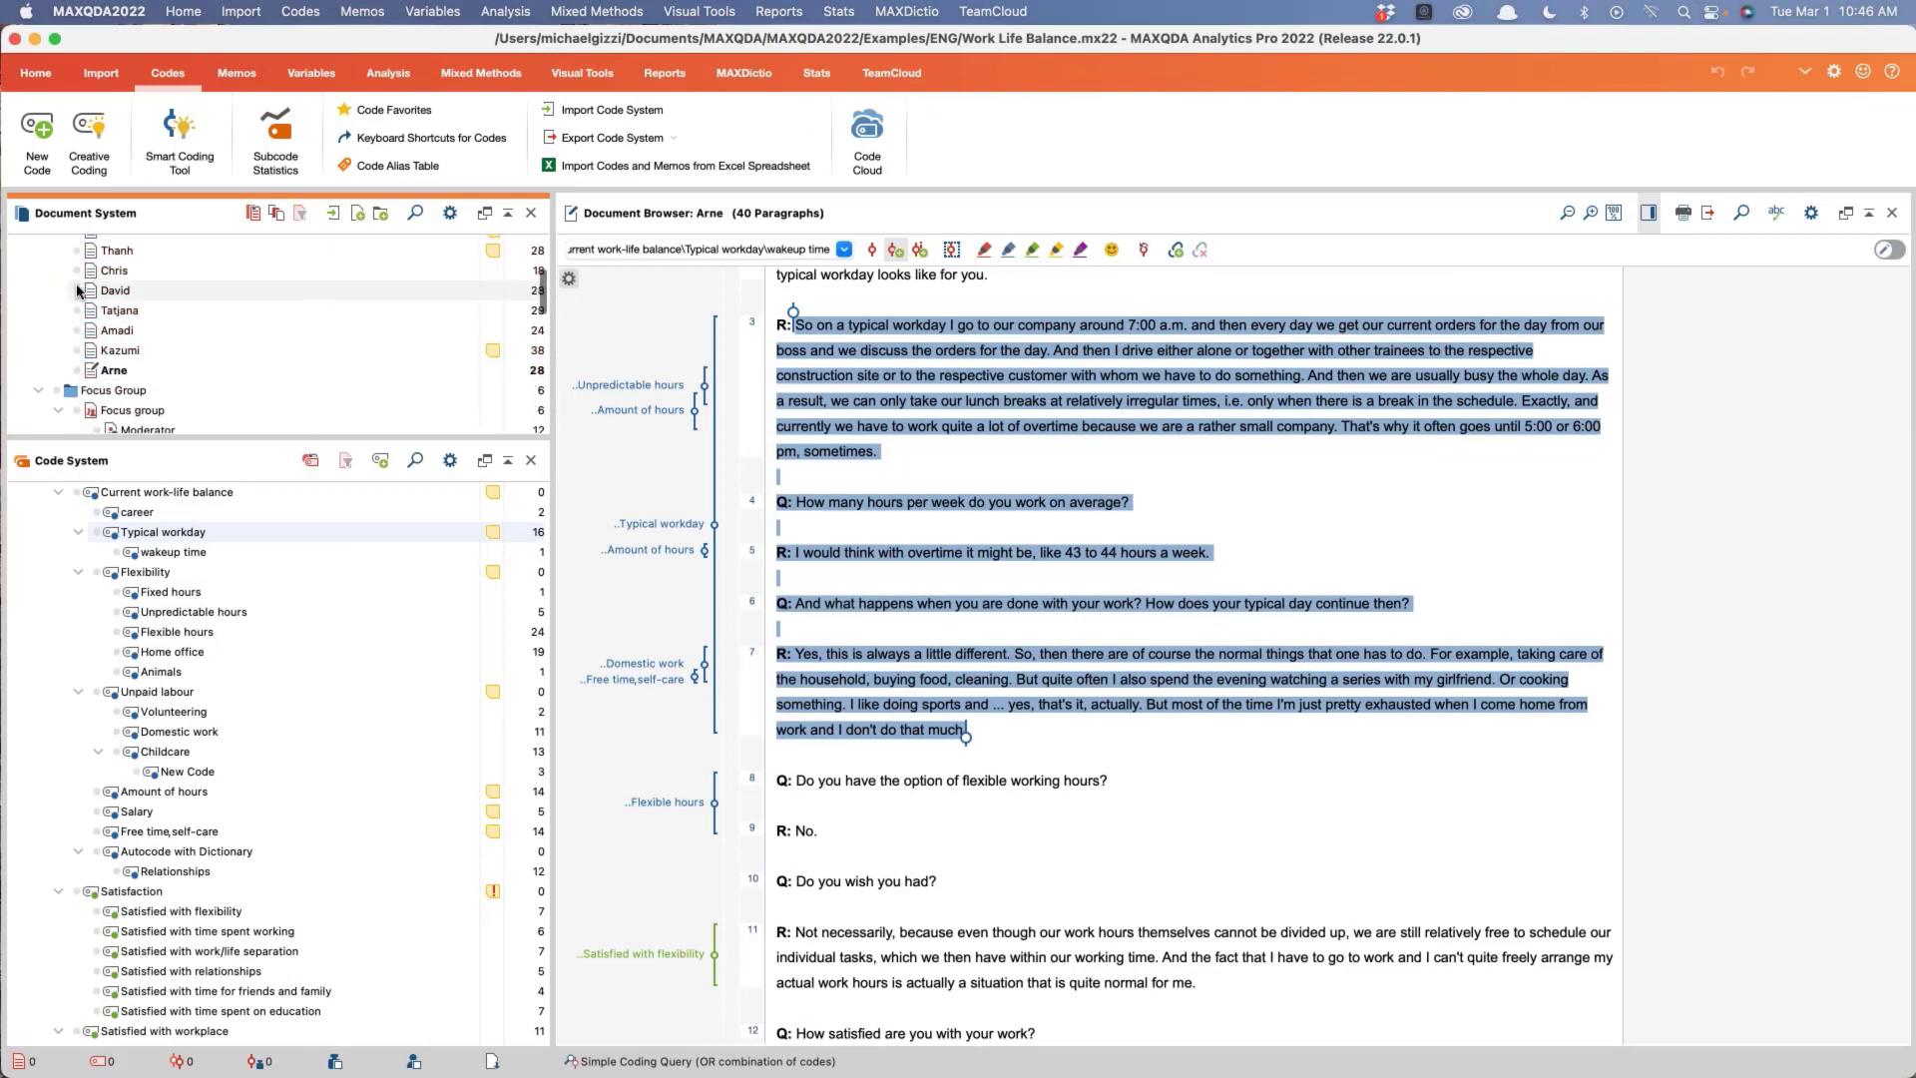
pyautogui.scroll(2, 77, 290)
pyautogui.click(80, 273)
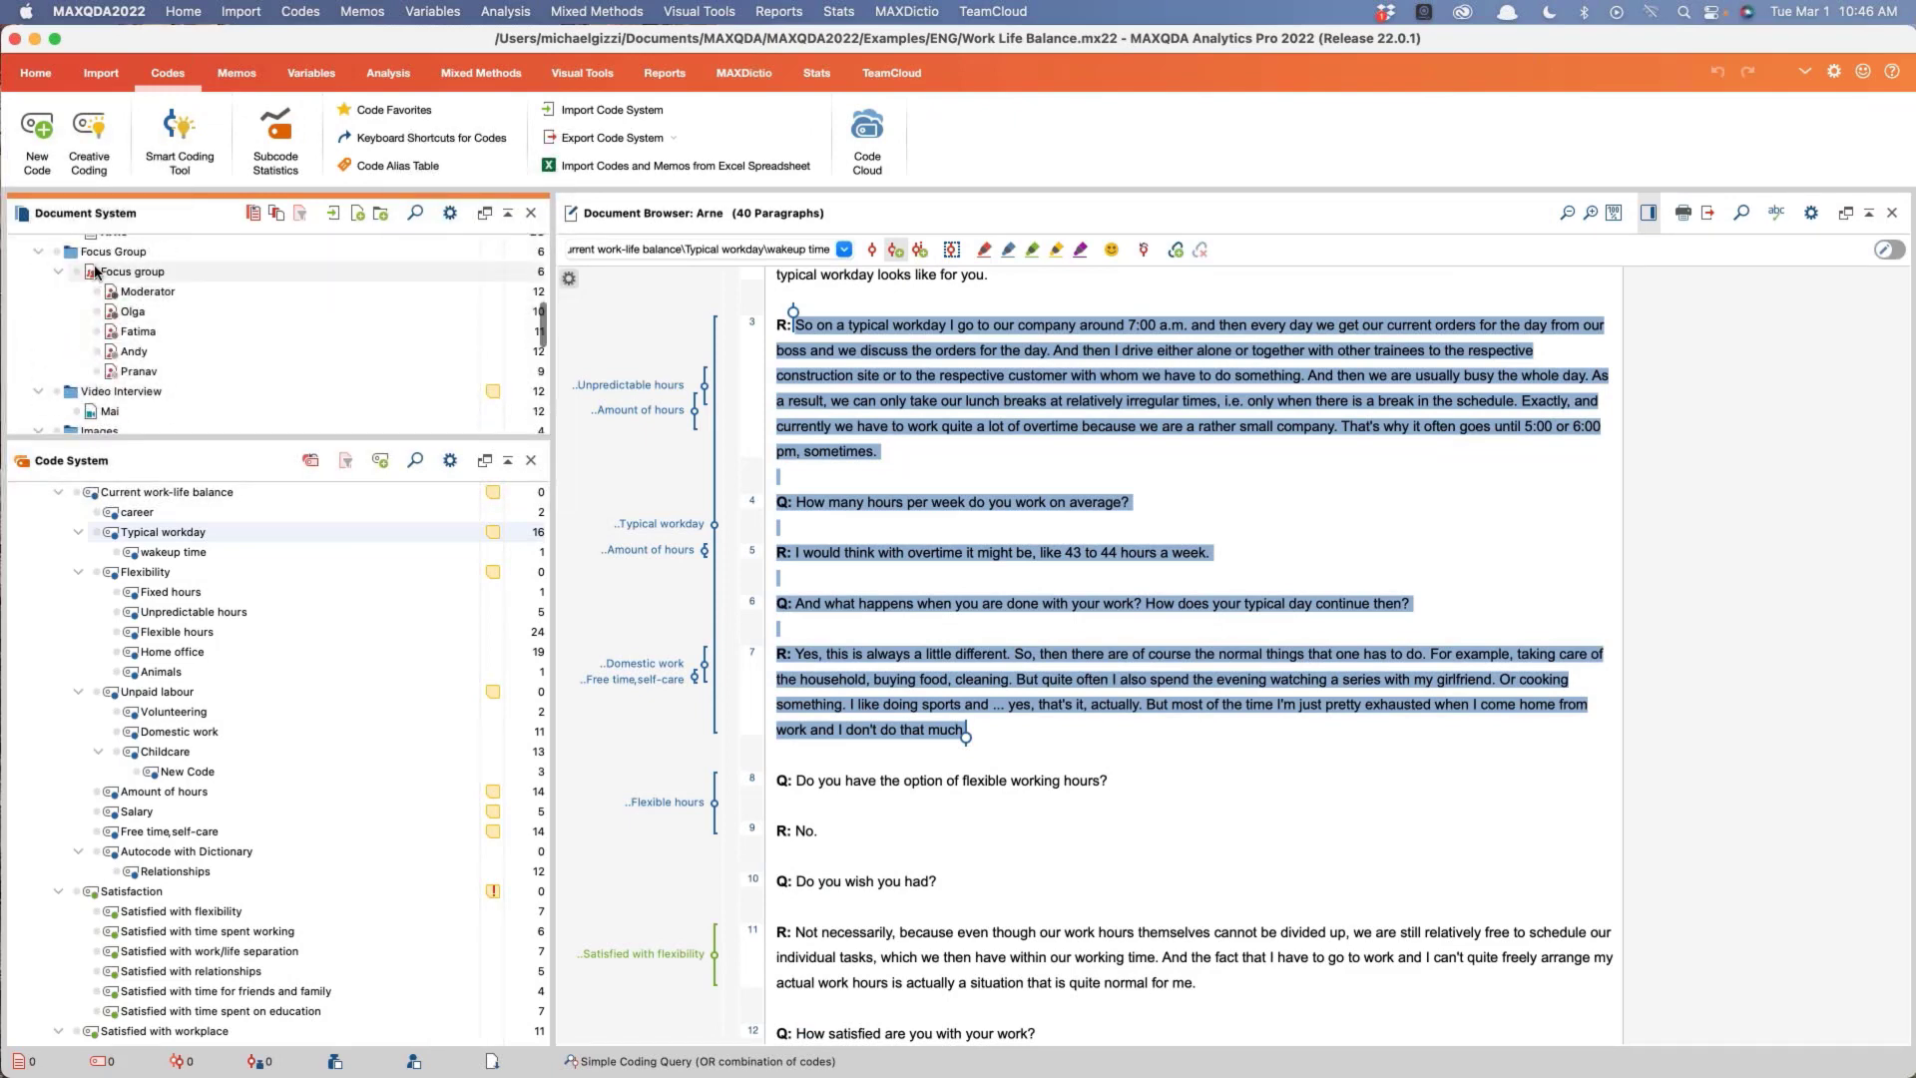
pyautogui.click(98, 292)
pyautogui.click(100, 311)
pyautogui.click(110, 331)
pyautogui.click(110, 351)
pyautogui.click(109, 371)
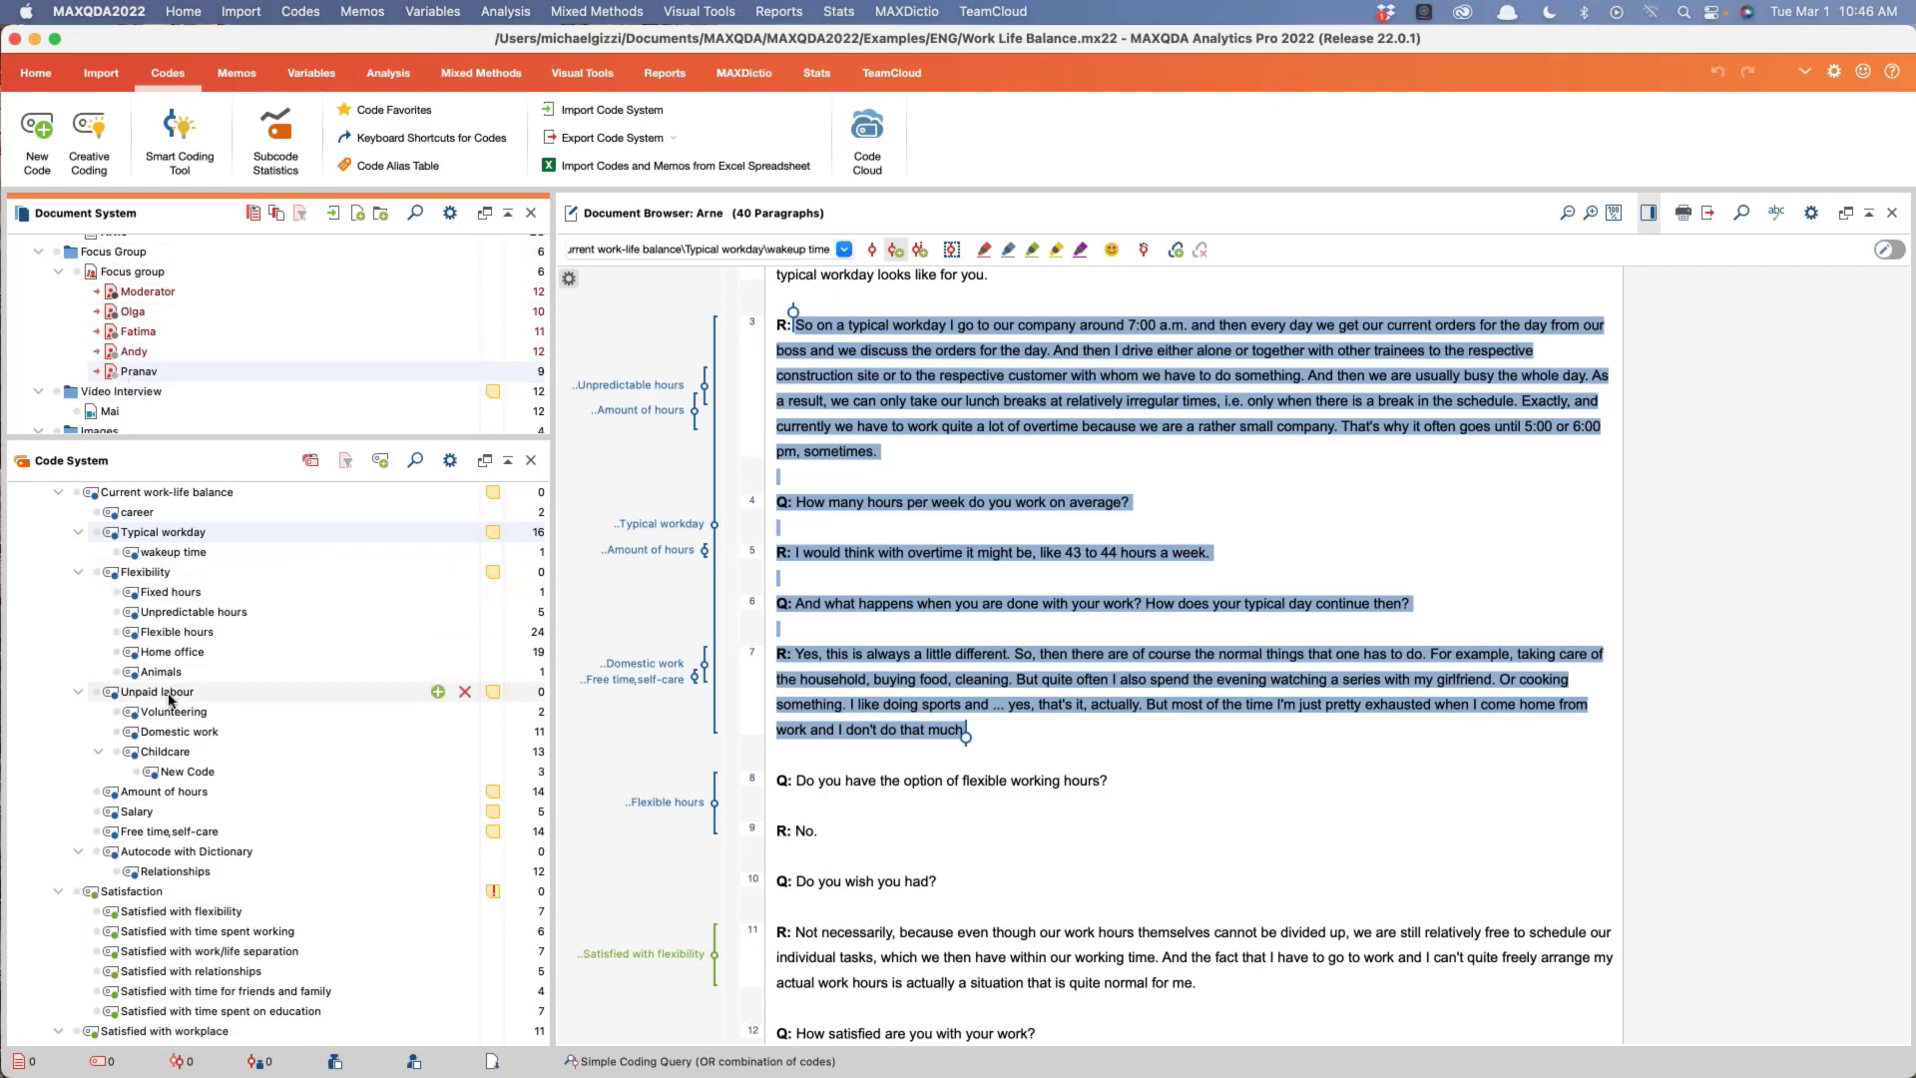
# Step: Reopen the Smart Coding Tool and display the focus group theme Motivations for getting a student job
pyautogui.scroll(-15, 170, 699)
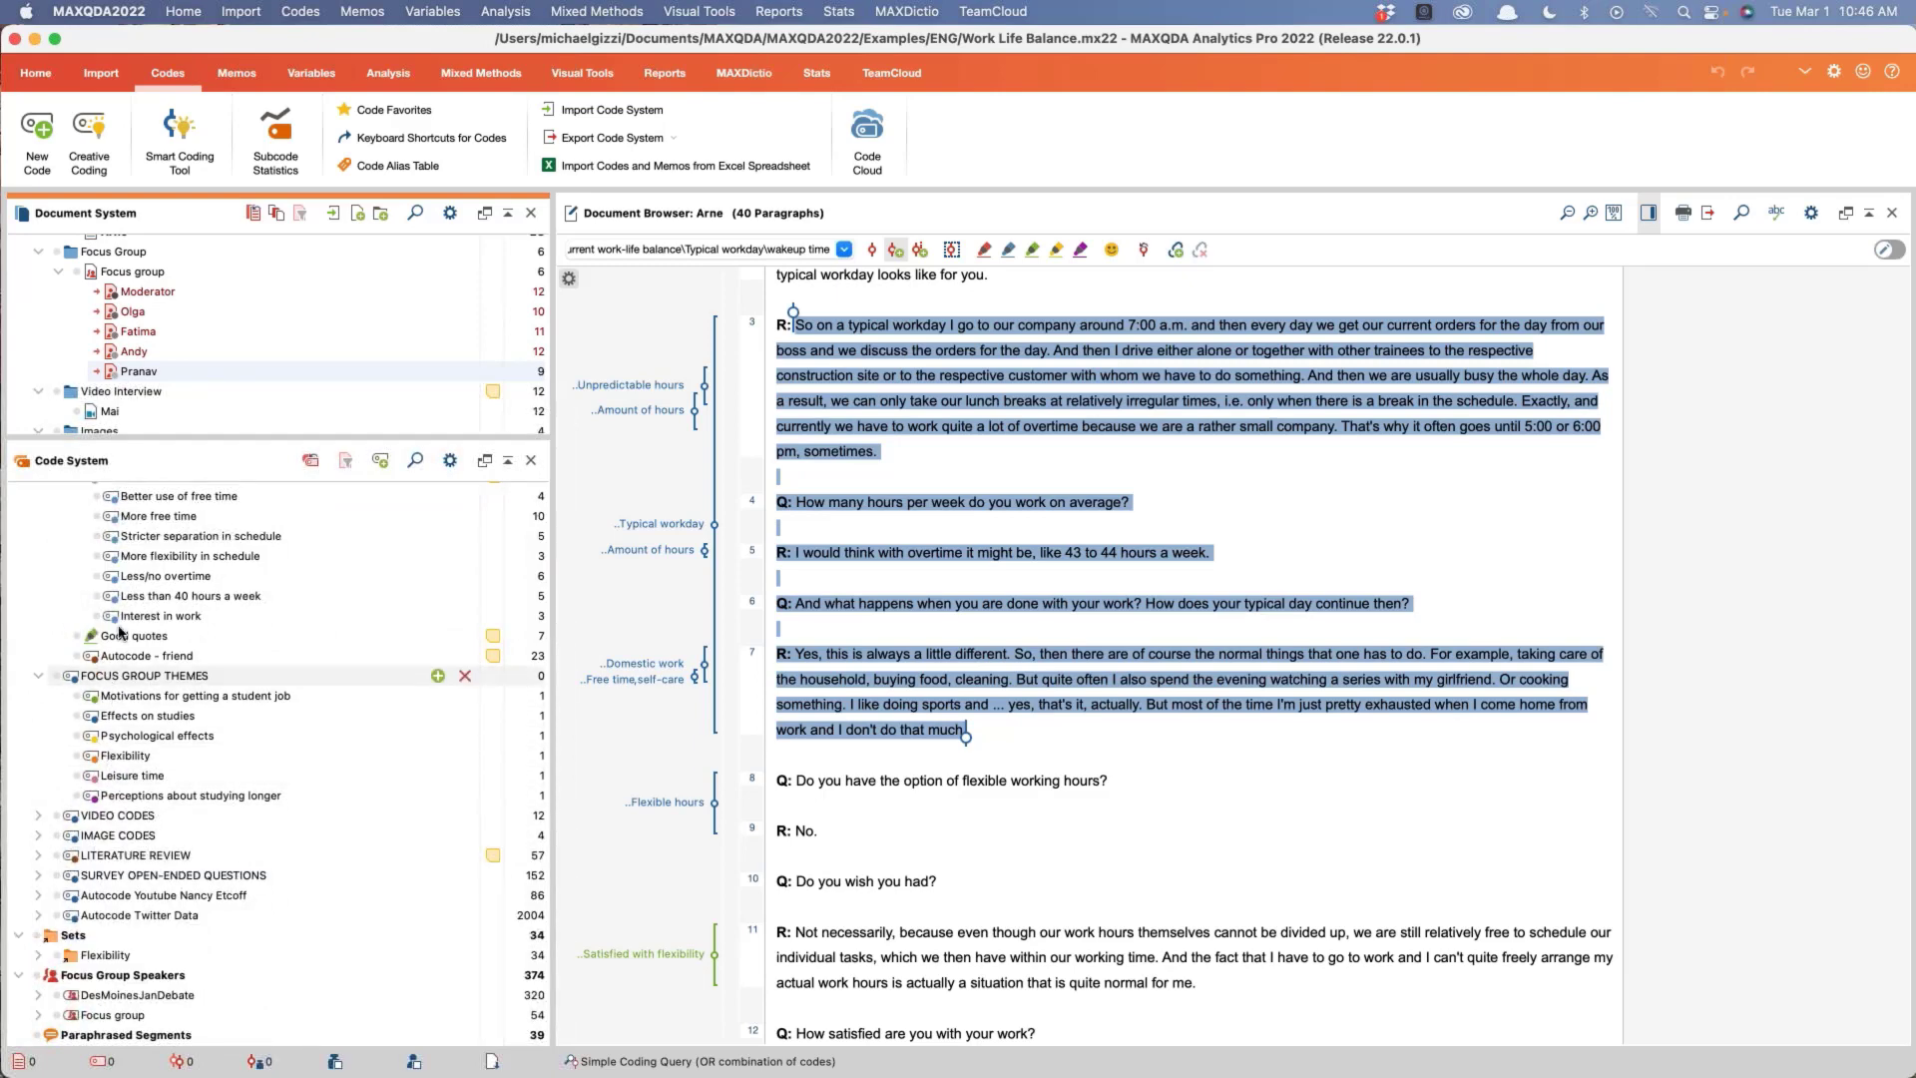
pyautogui.click(180, 135)
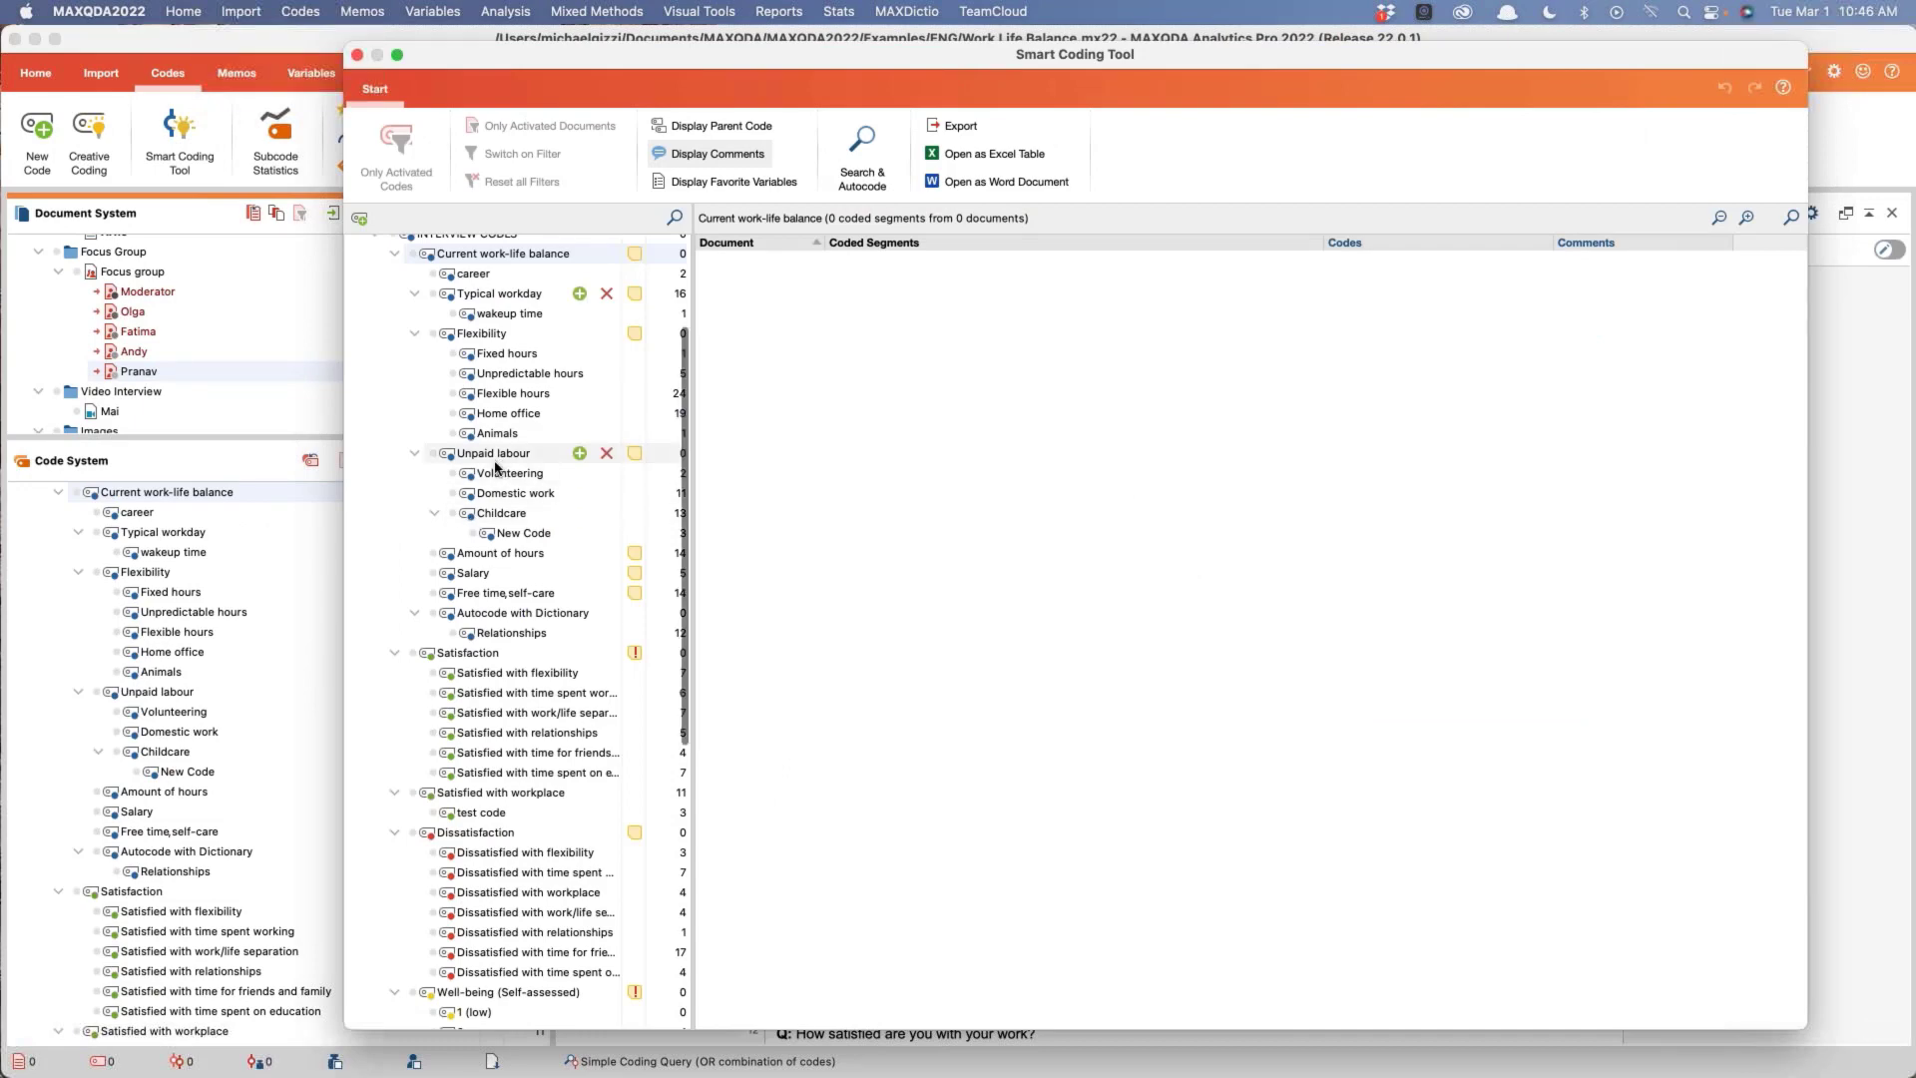
pyautogui.scroll(3, 496, 466)
pyautogui.scroll(3, 496, 467)
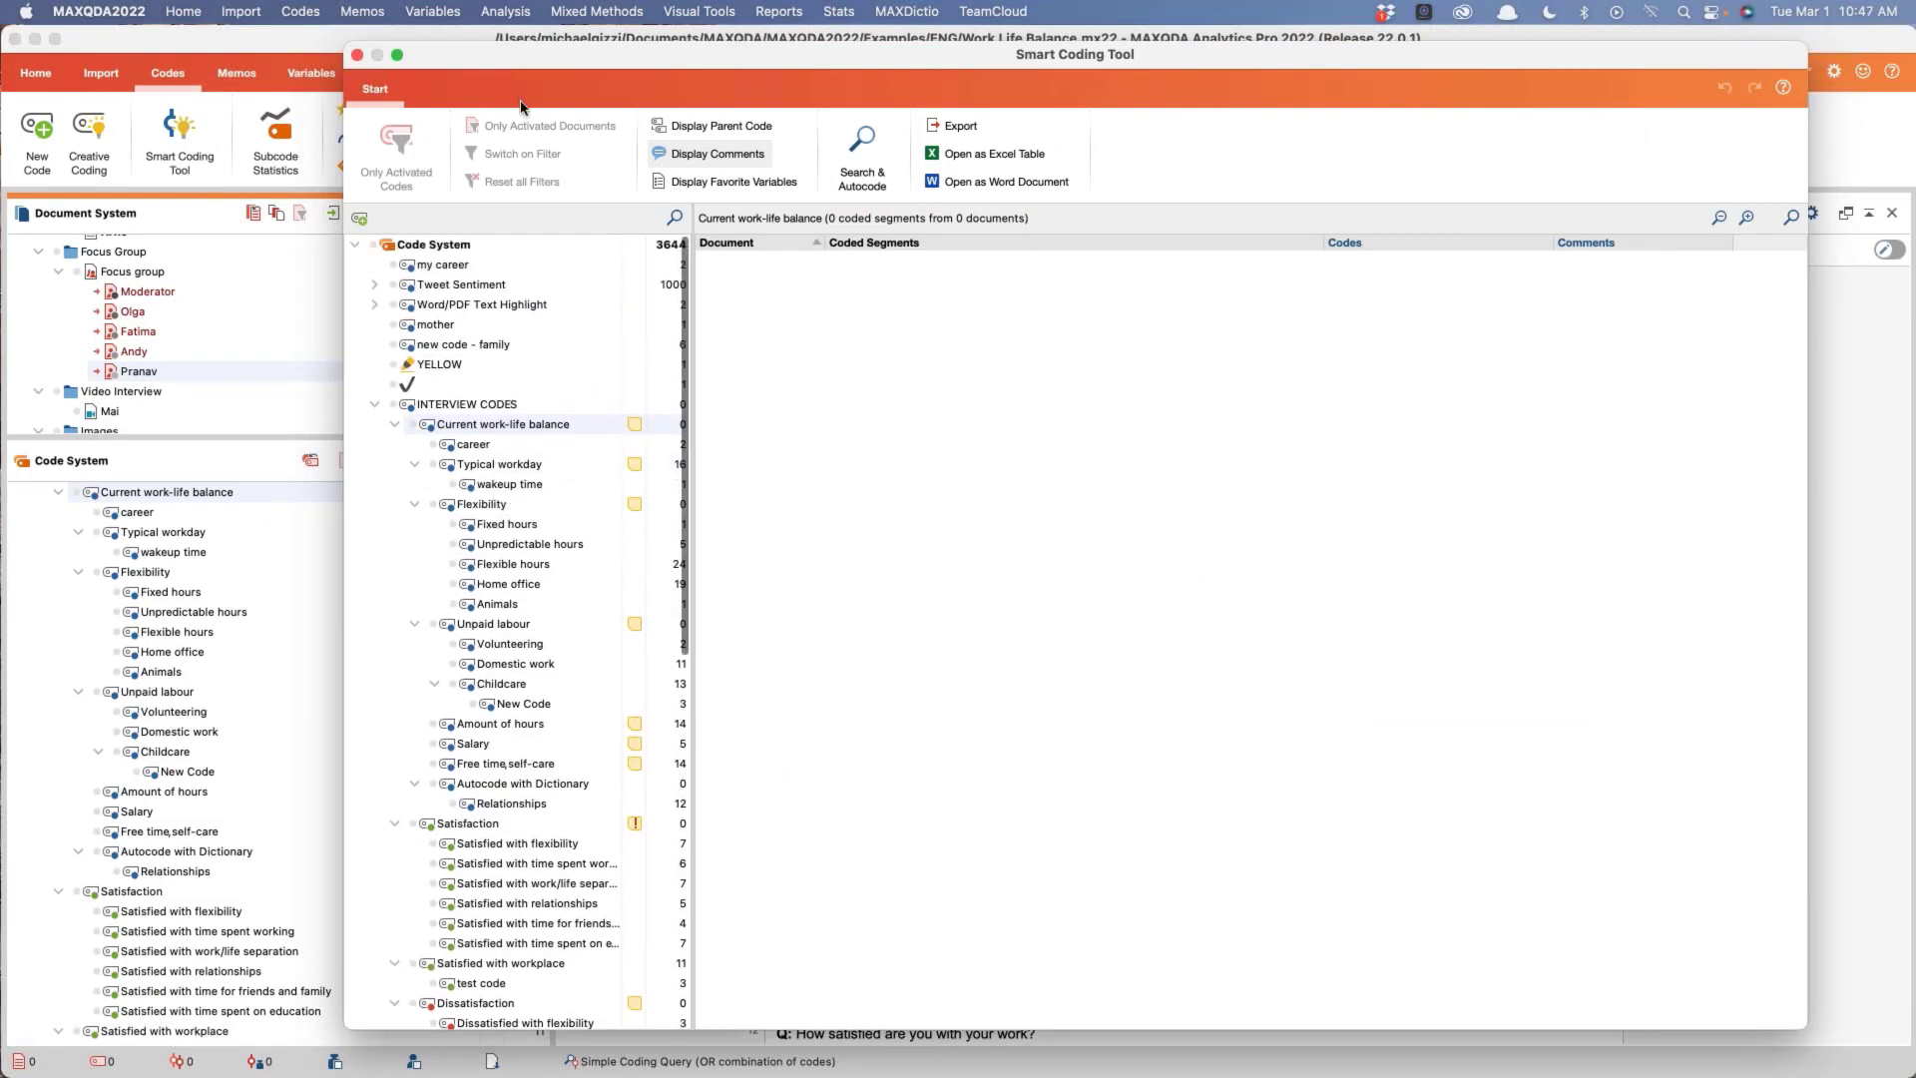
pyautogui.scroll(-10, 485, 609)
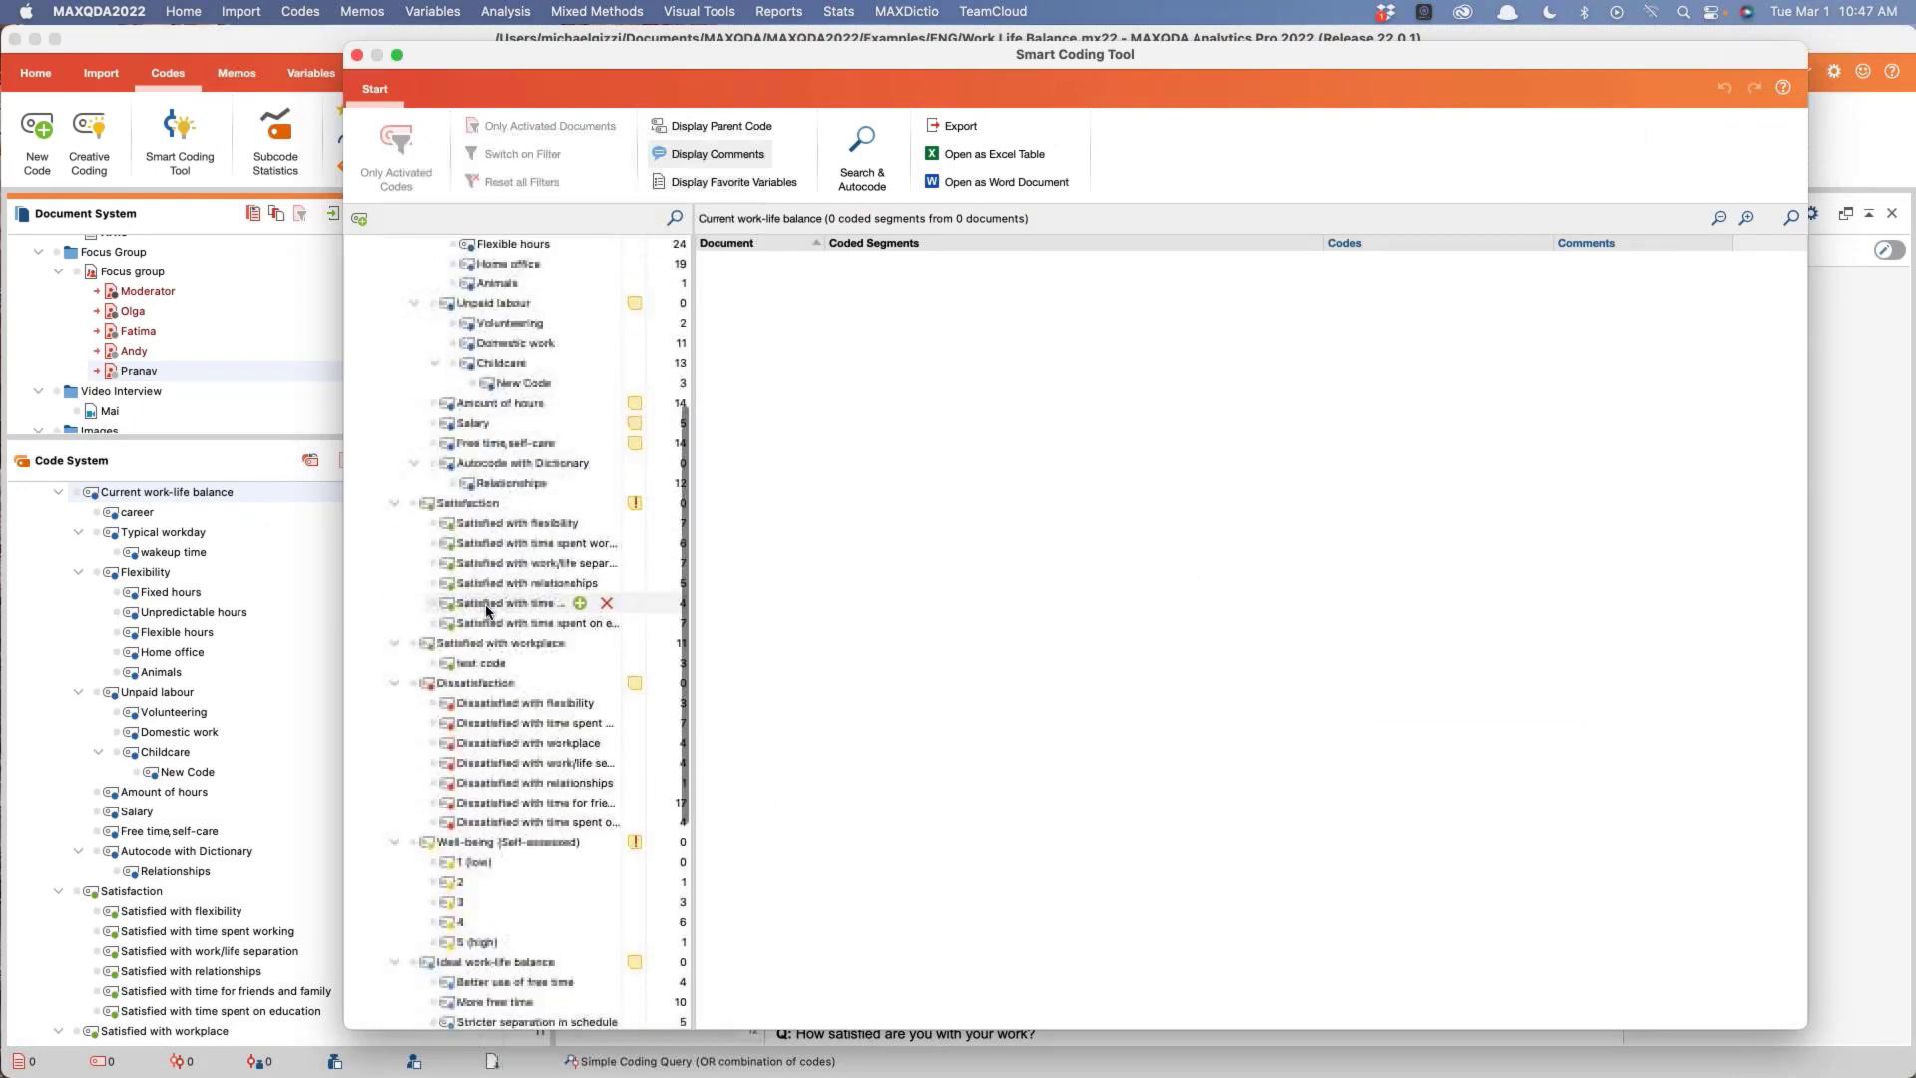
pyautogui.scroll(-6, 485, 603)
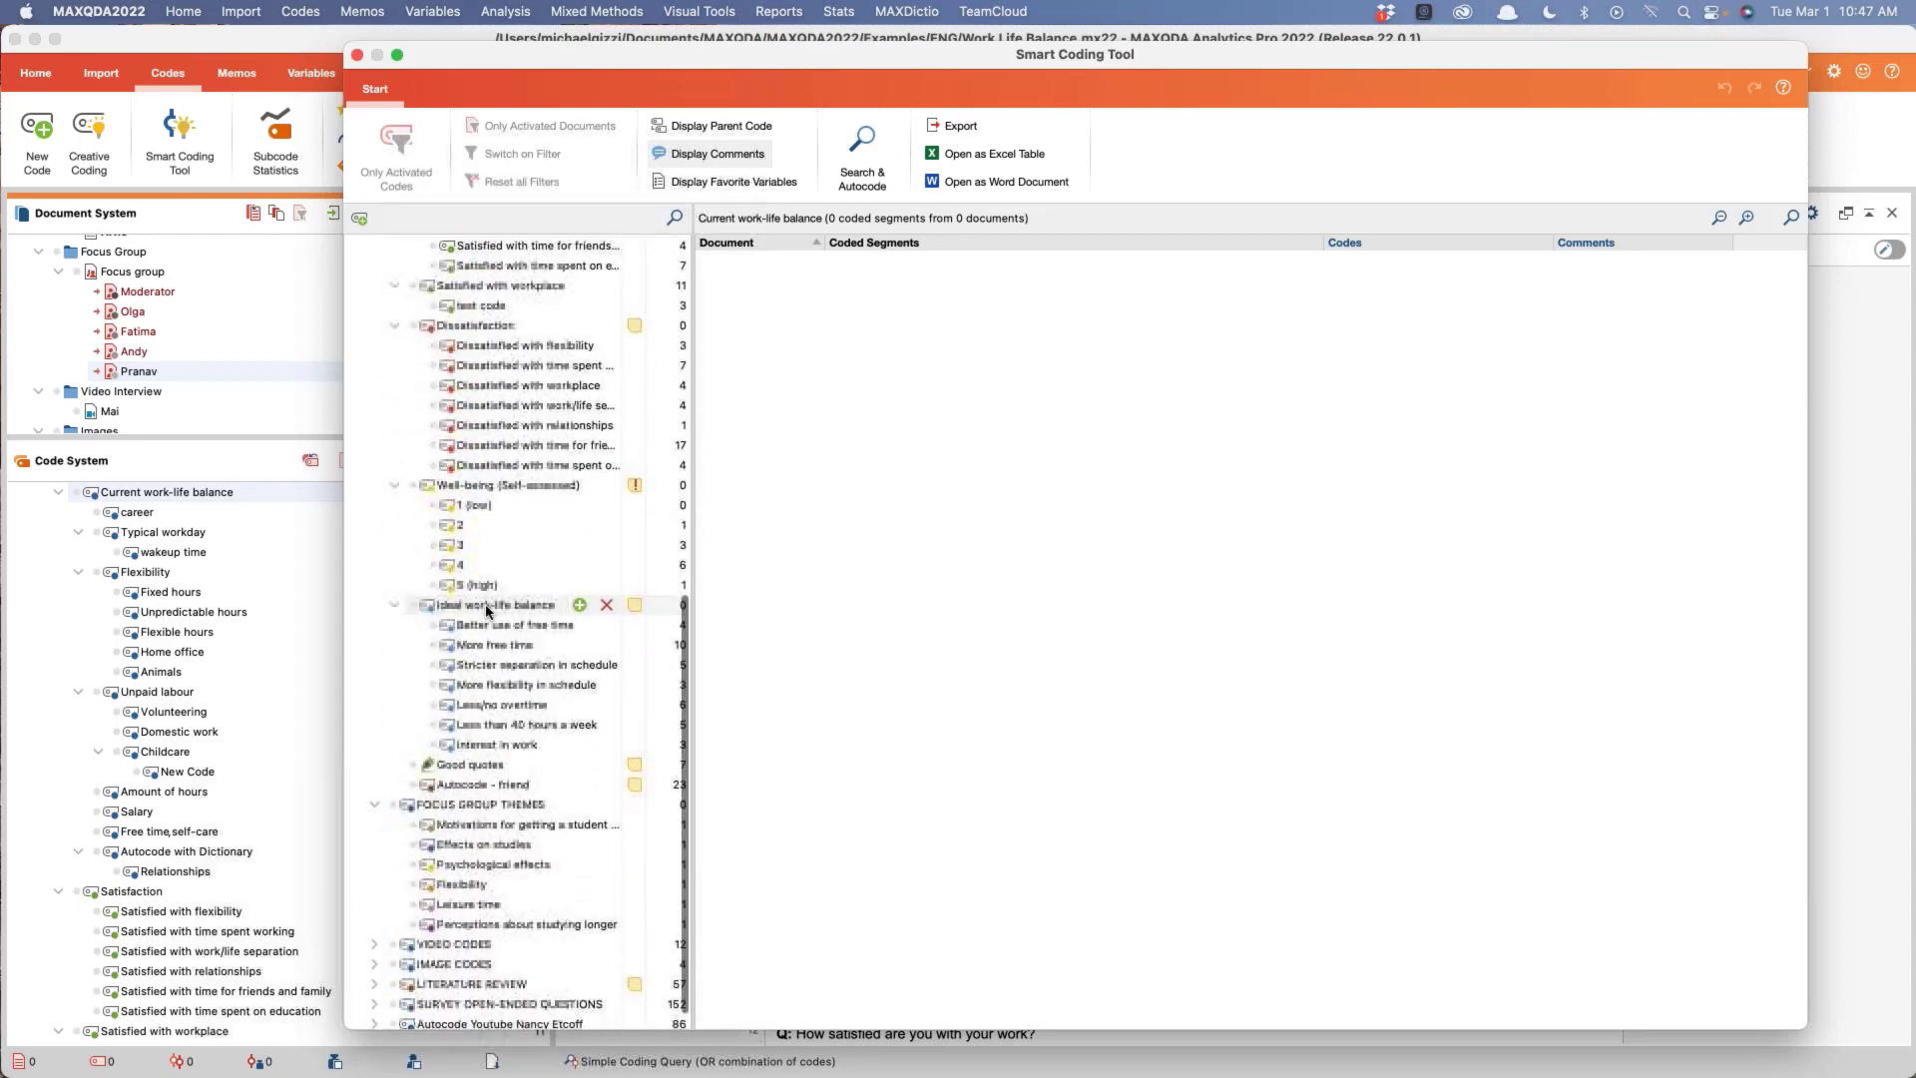
pyautogui.click(494, 799)
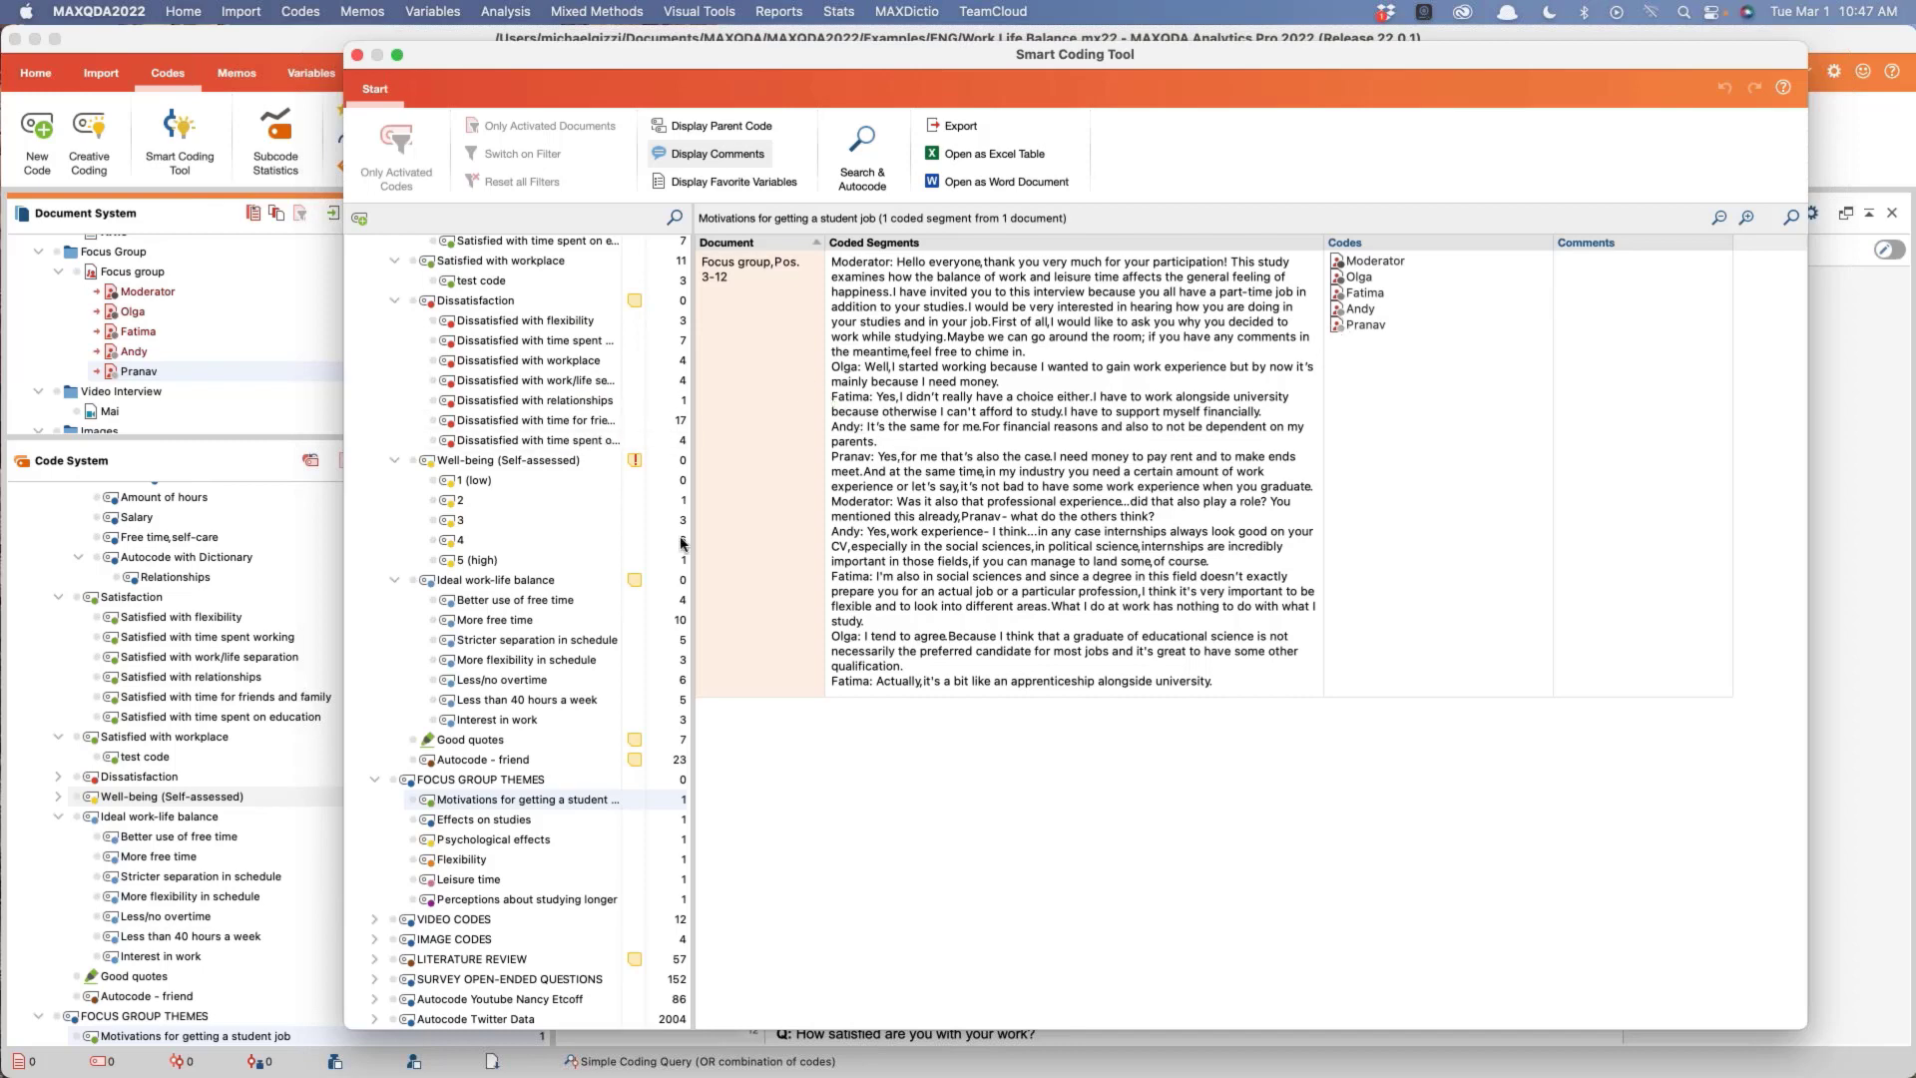
# Step: View the coded segments of the focus group themes Effects on studies and Flexibility
pyautogui.click(469, 821)
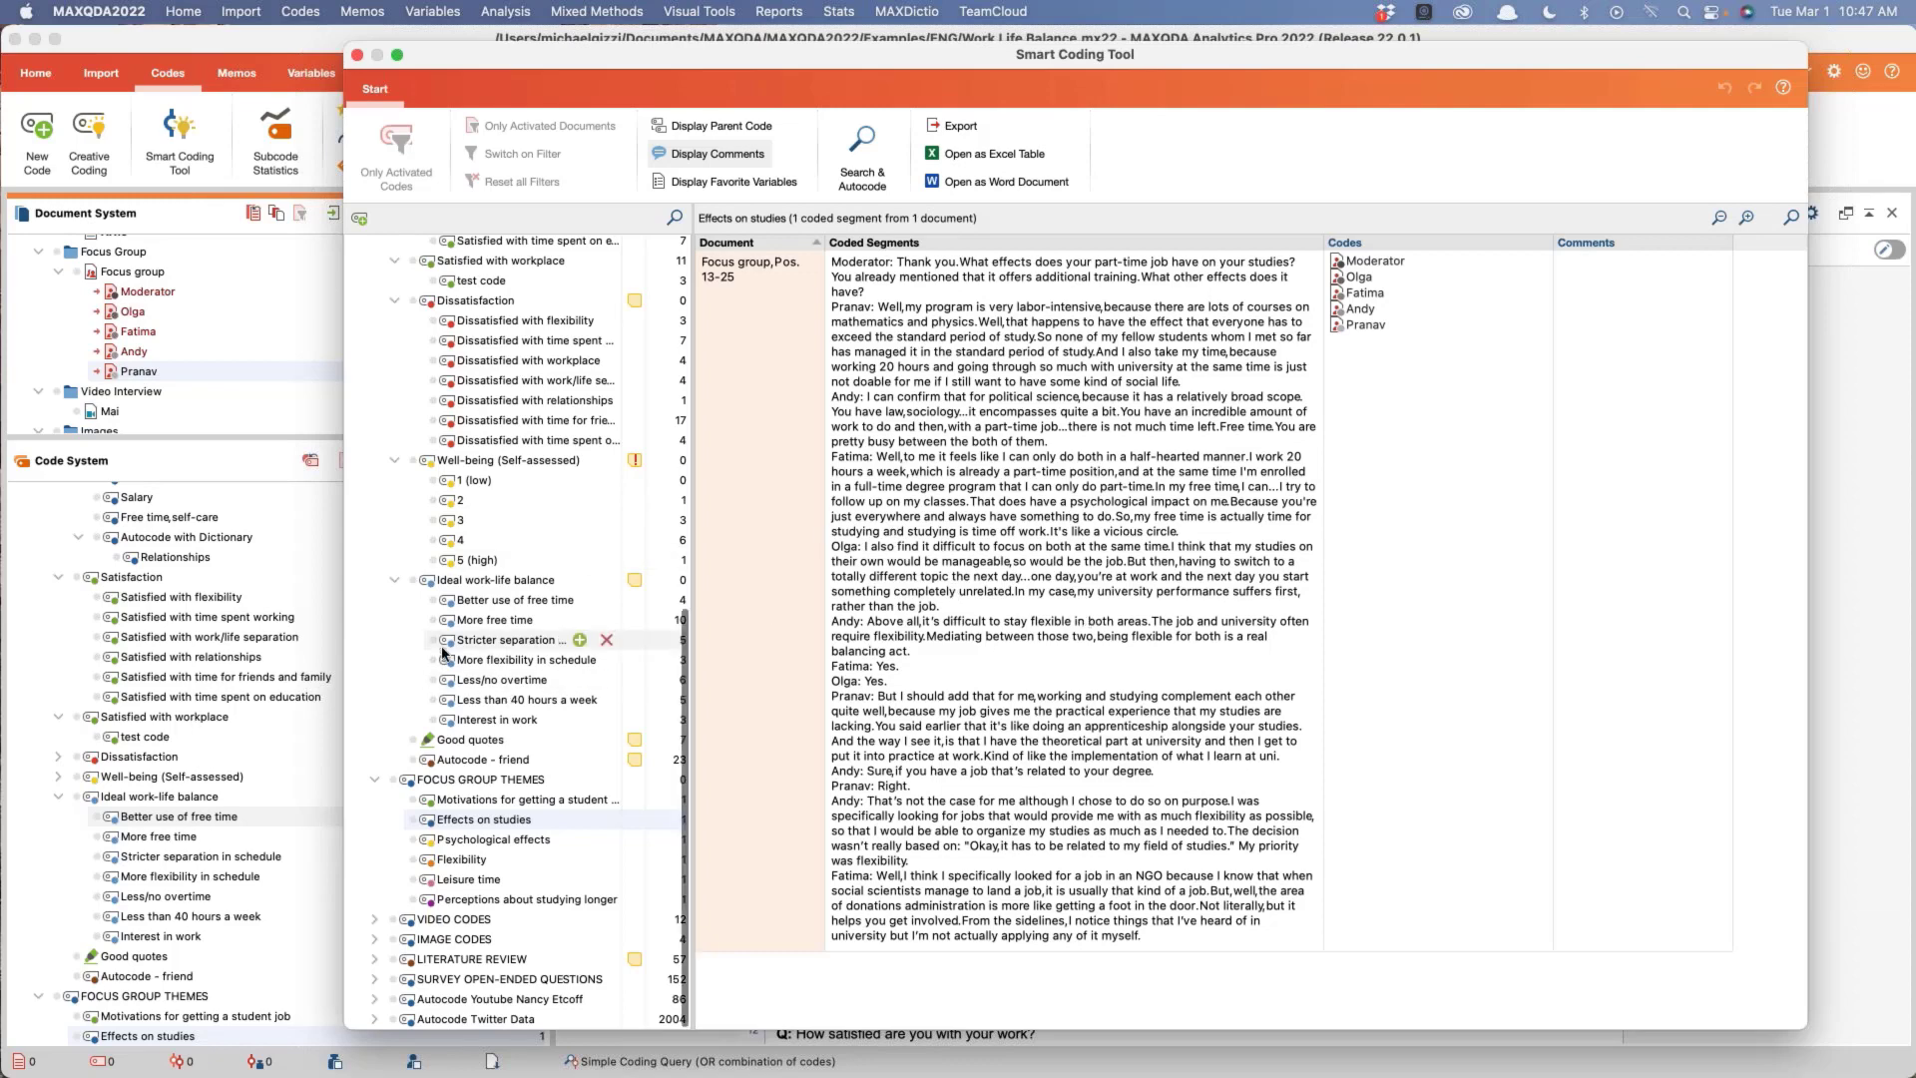
pyautogui.scroll(10, 442, 653)
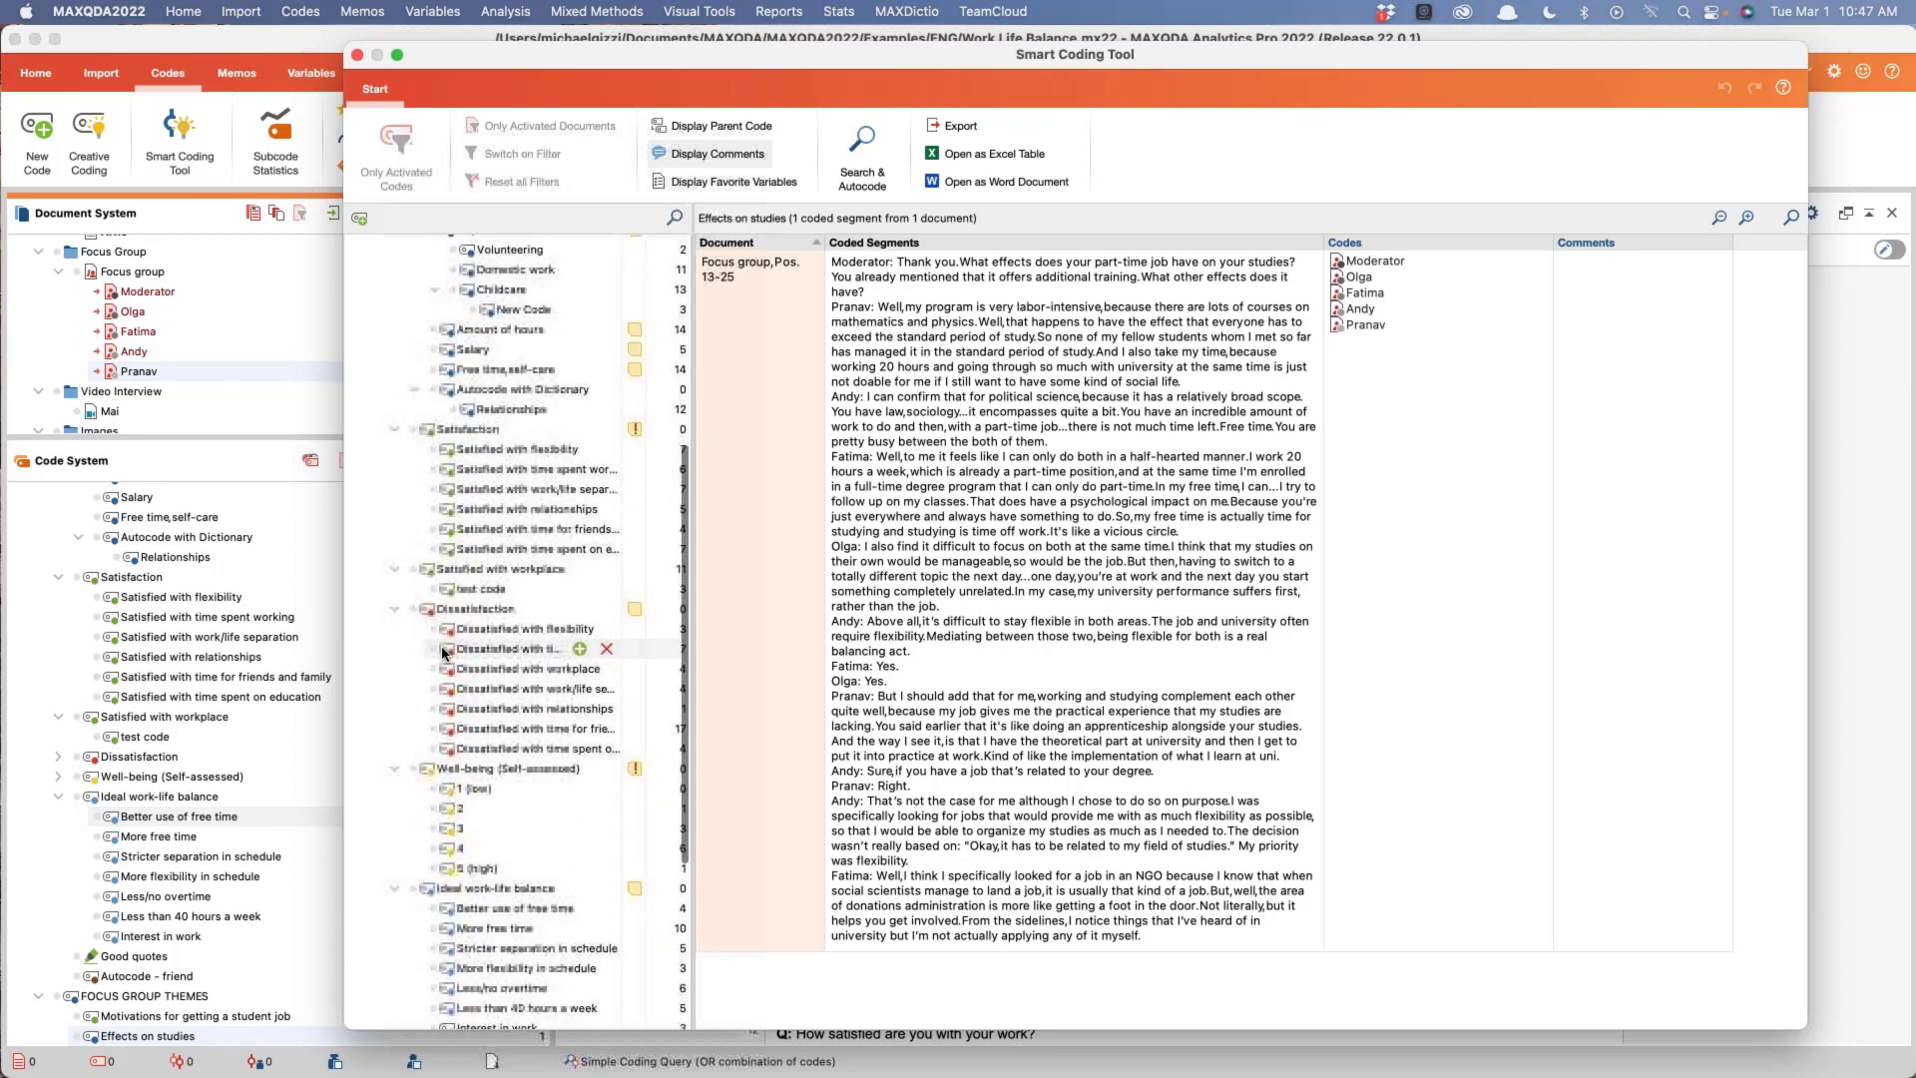
pyautogui.scroll(-10, 442, 652)
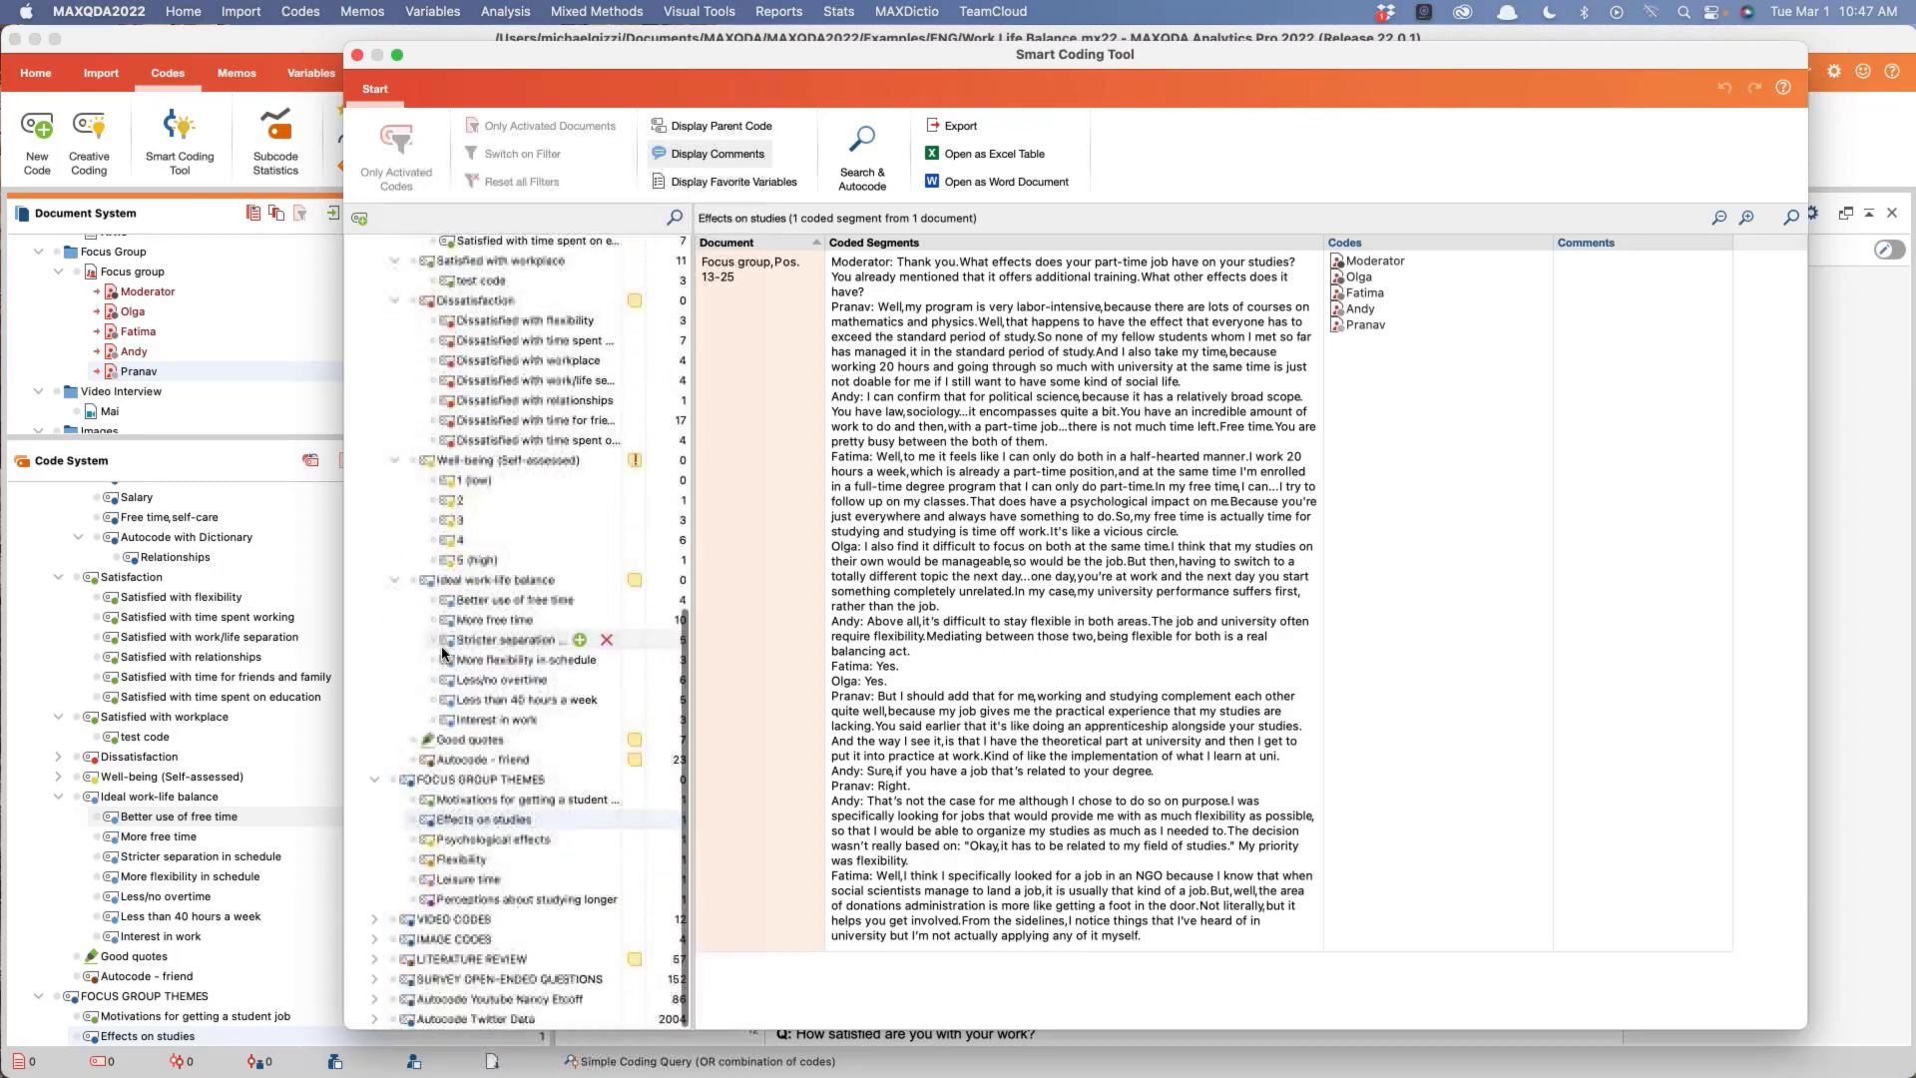
pyautogui.click(458, 864)
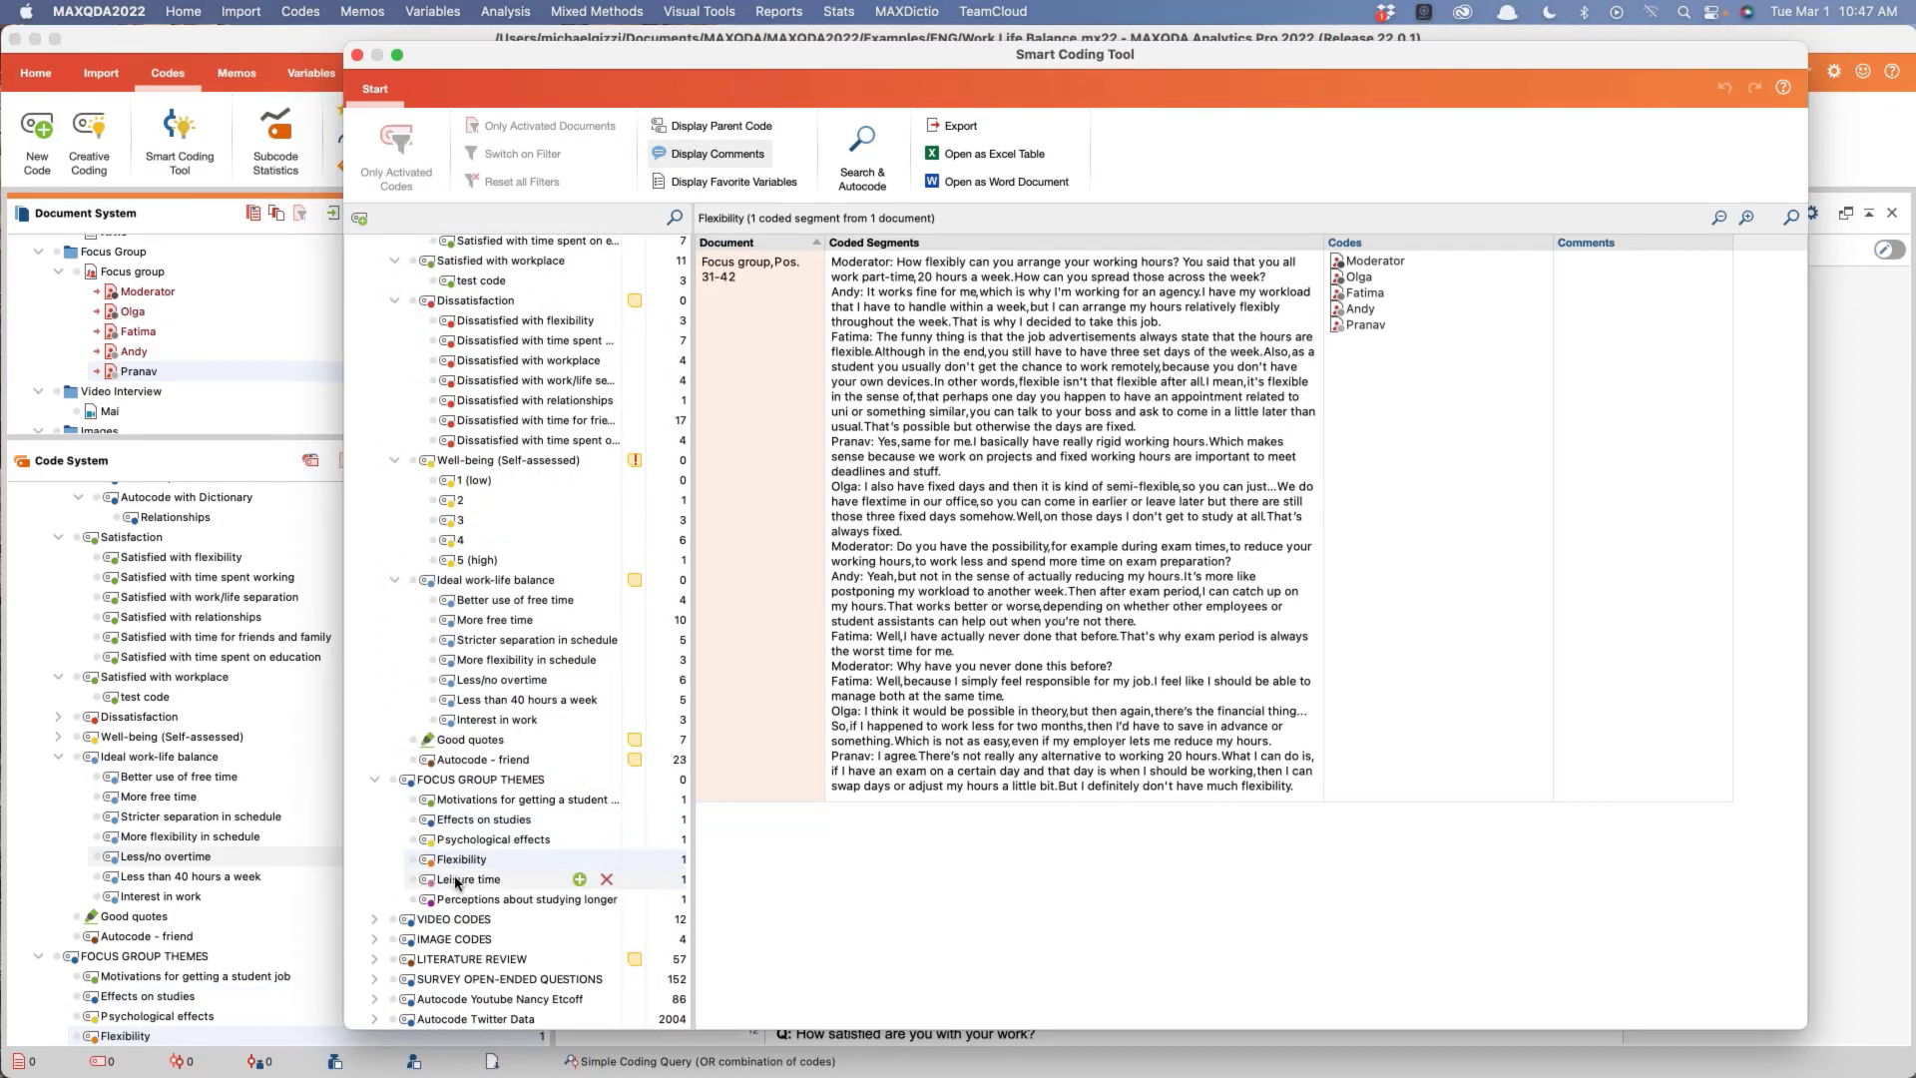
# Step: Display the Leisure time segment and select the speaker's statement about missing time with friends
pyautogui.click(463, 882)
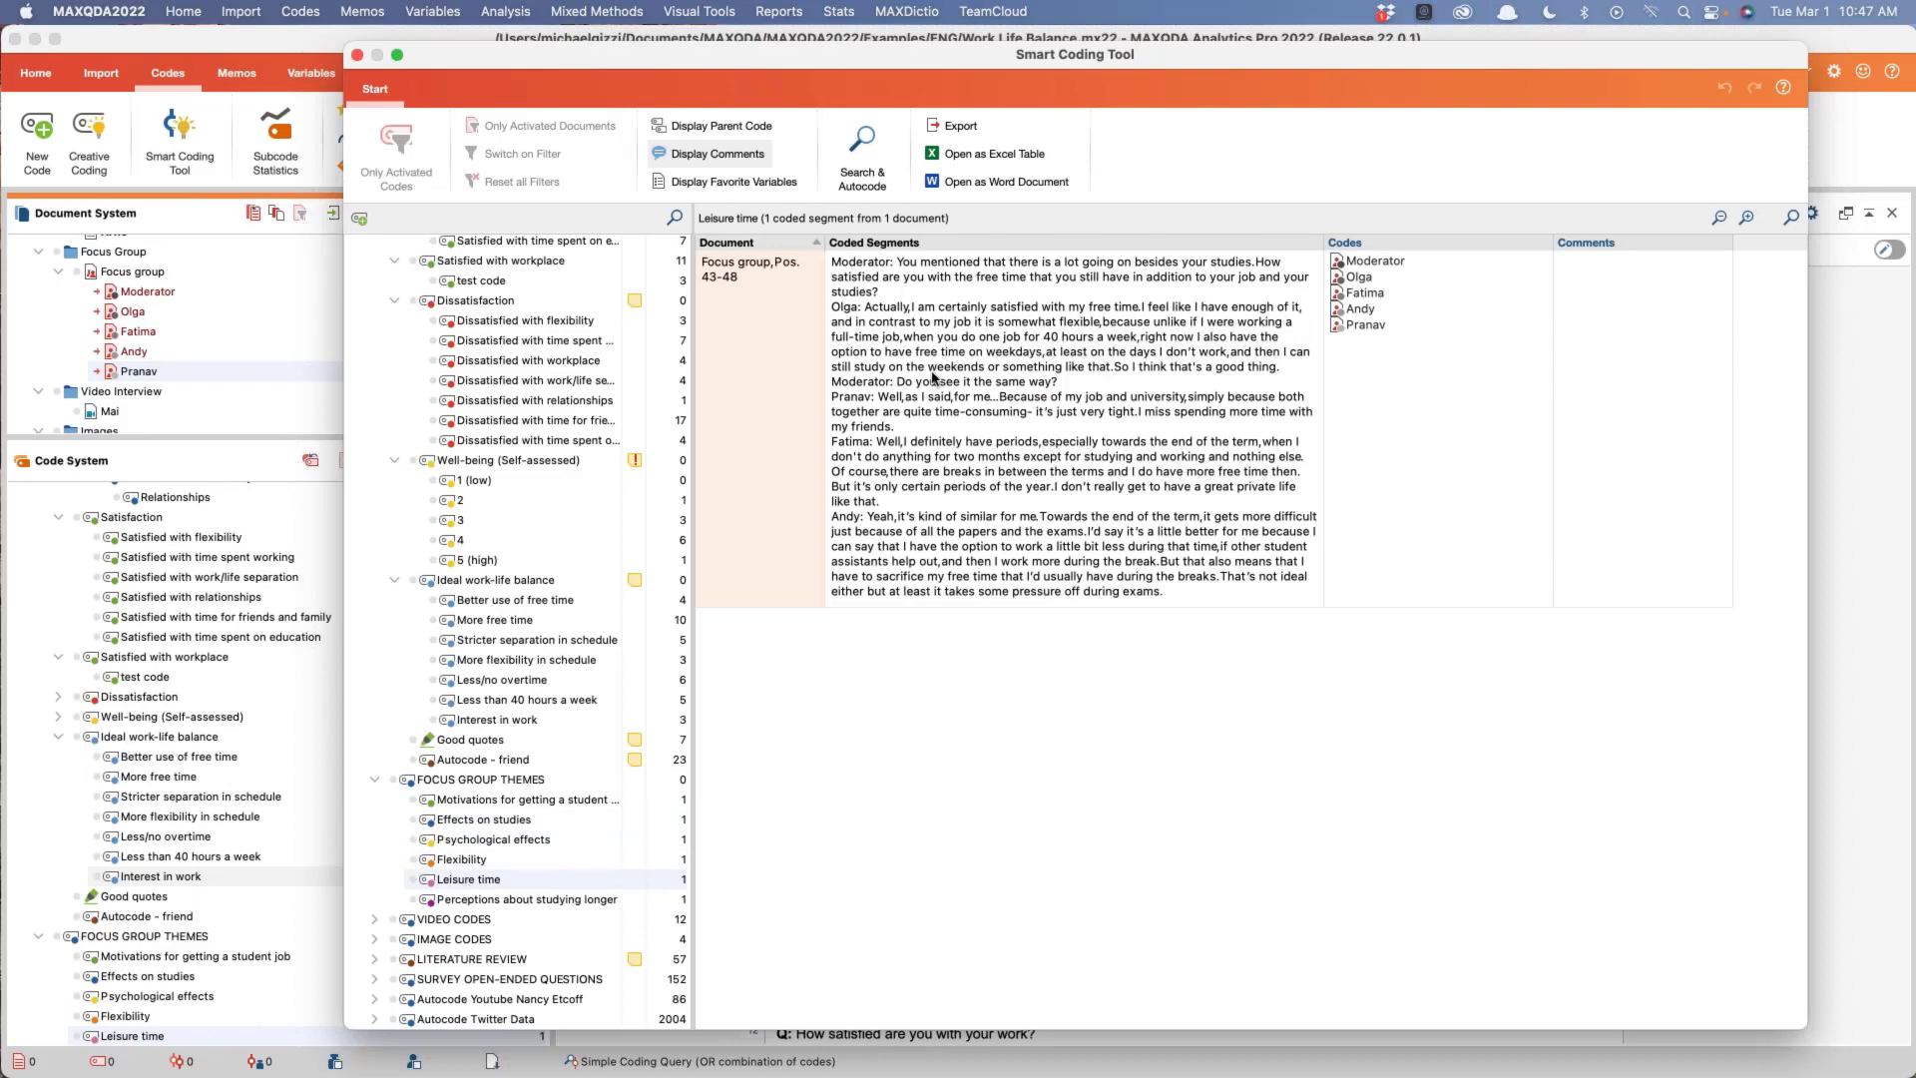
pyautogui.click(939, 416)
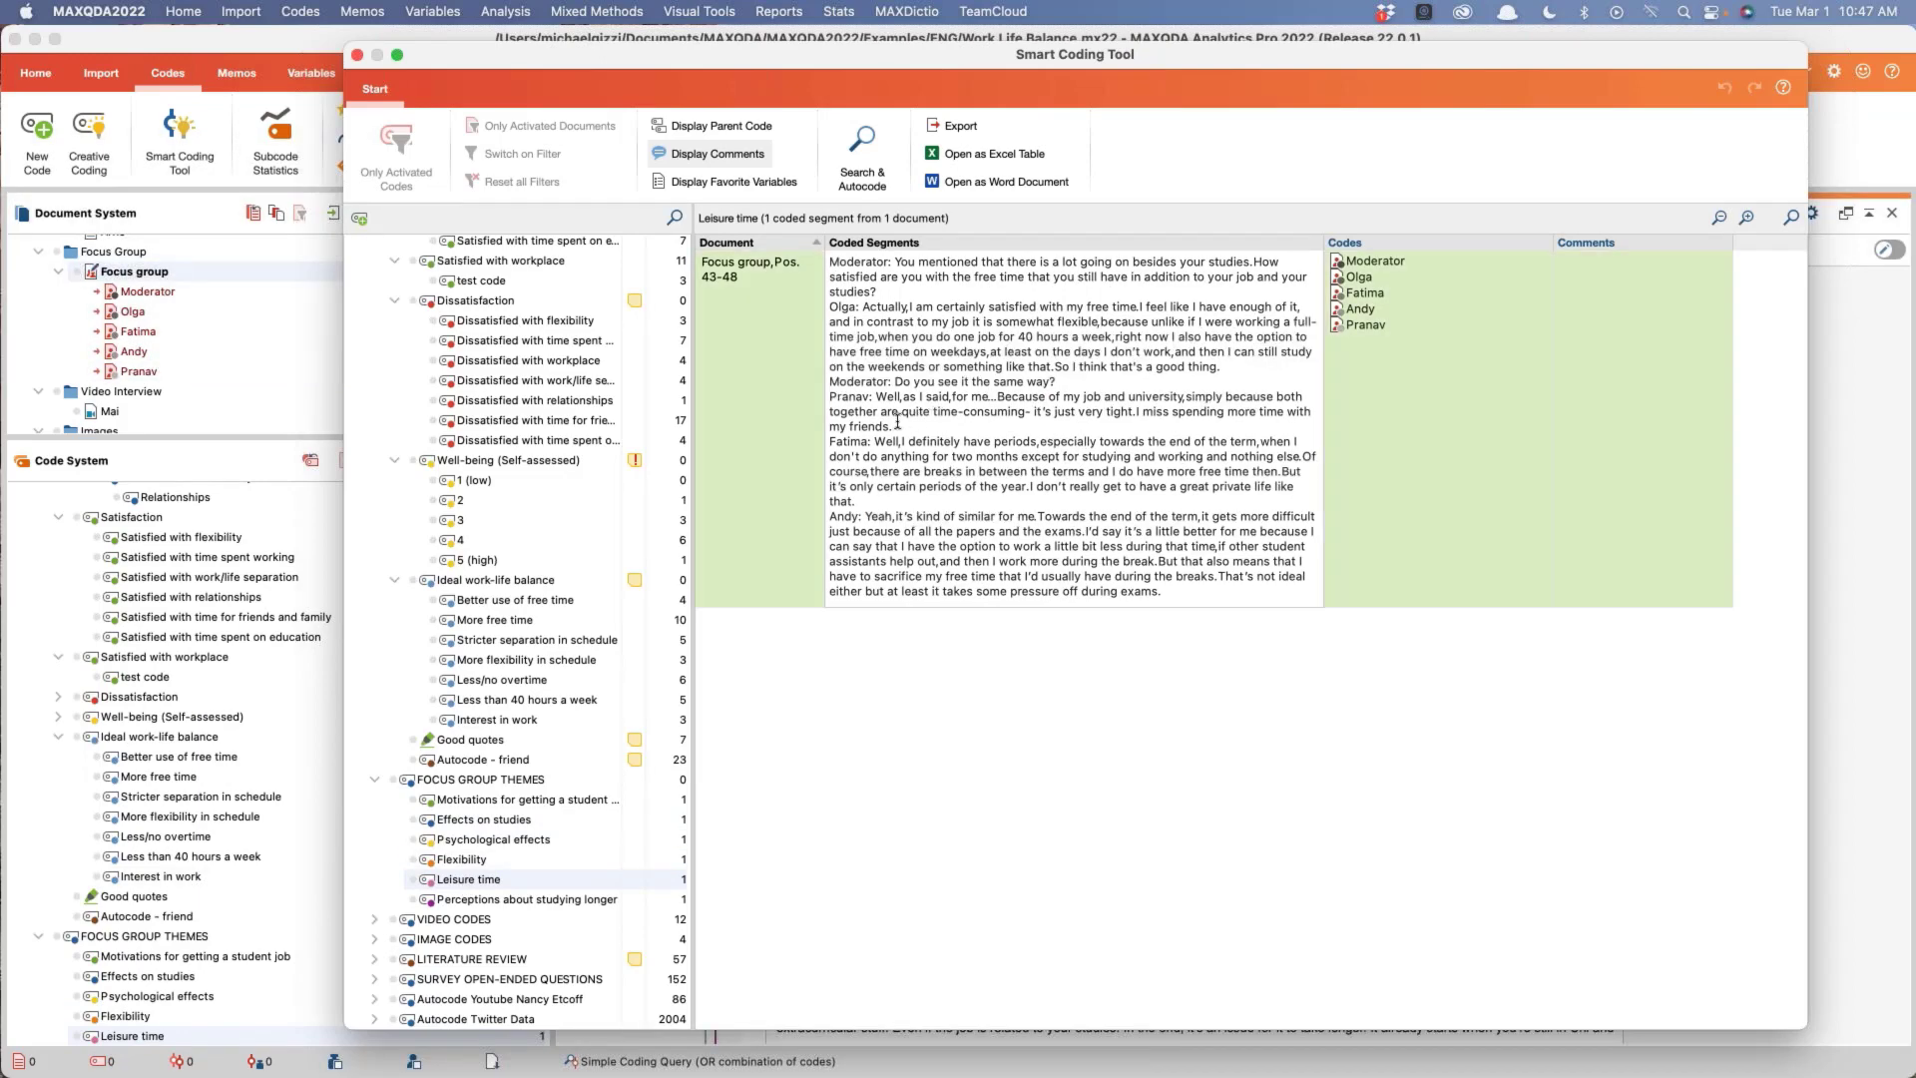
pyautogui.tripleClick(844, 412)
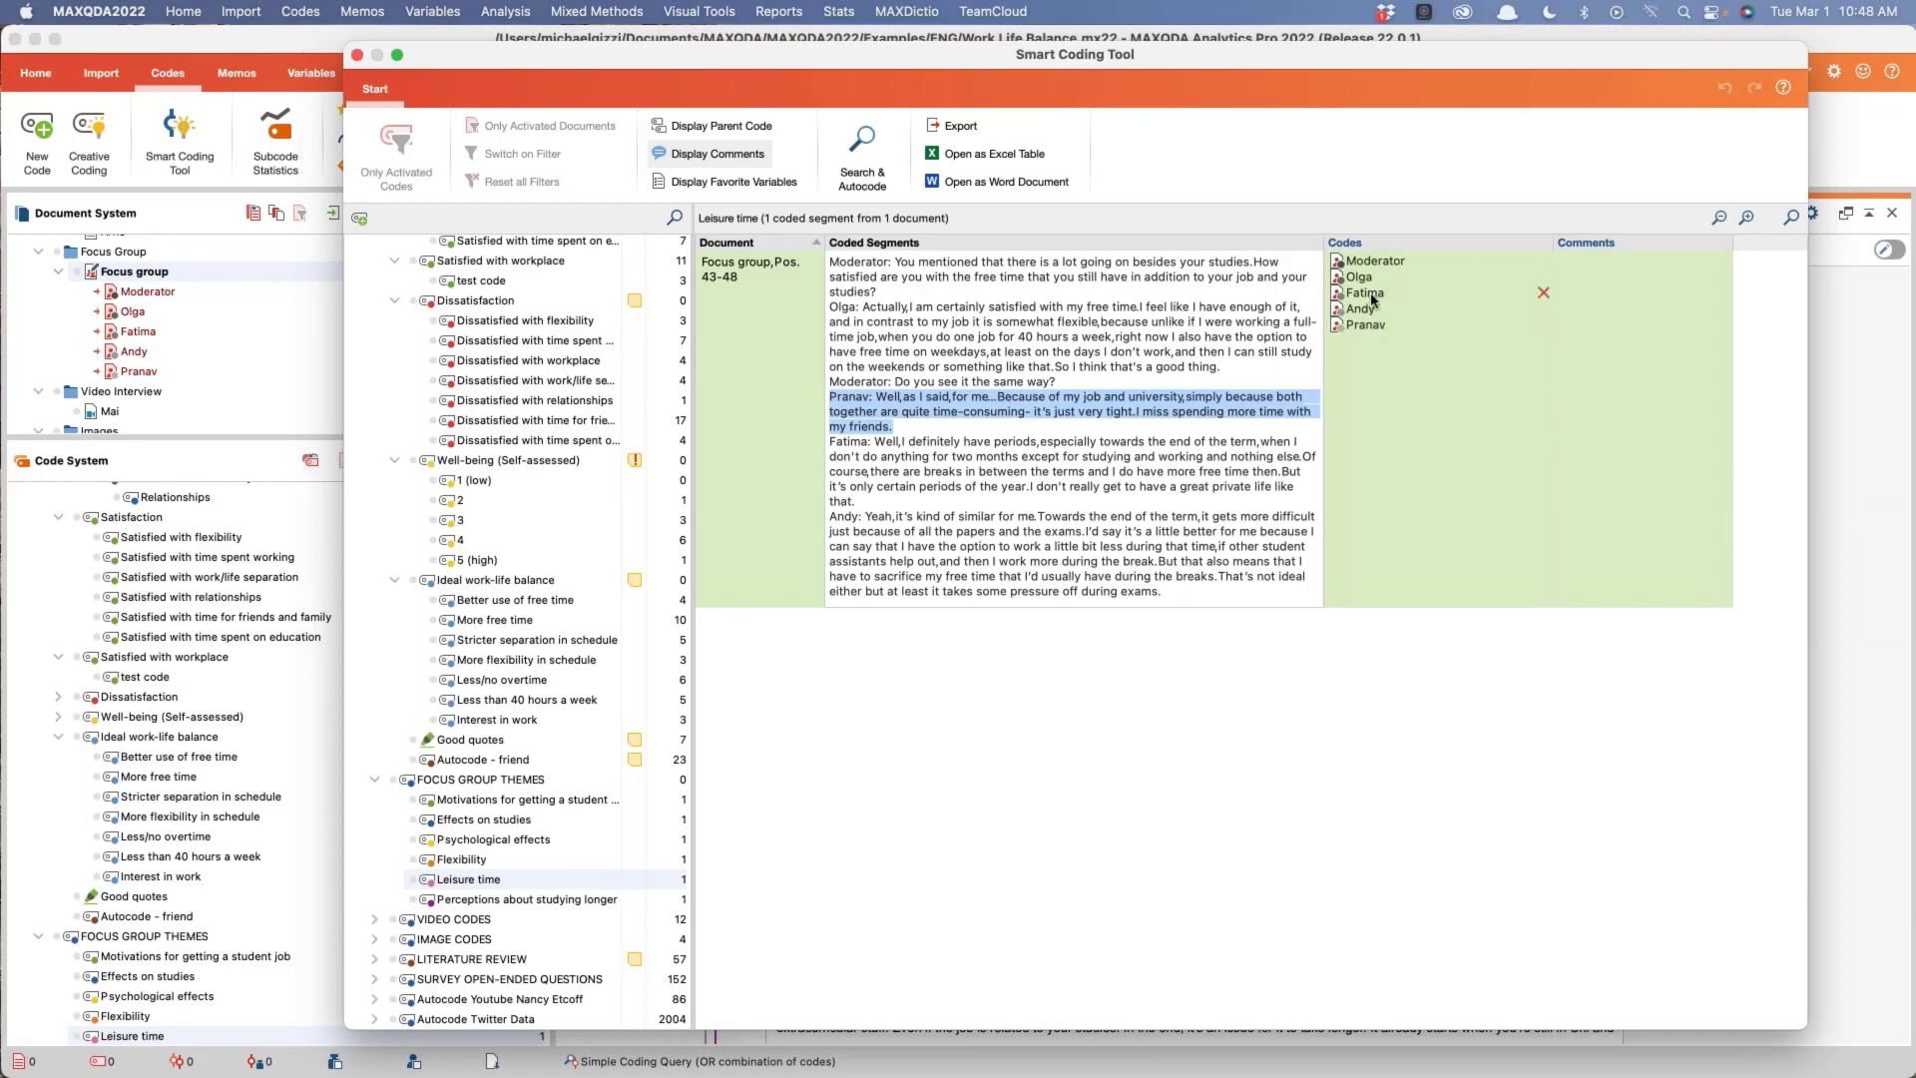
# Step: View the Good quotes segments and collapse the FOCUS GROUP THEMES codes
pyautogui.click(534, 743)
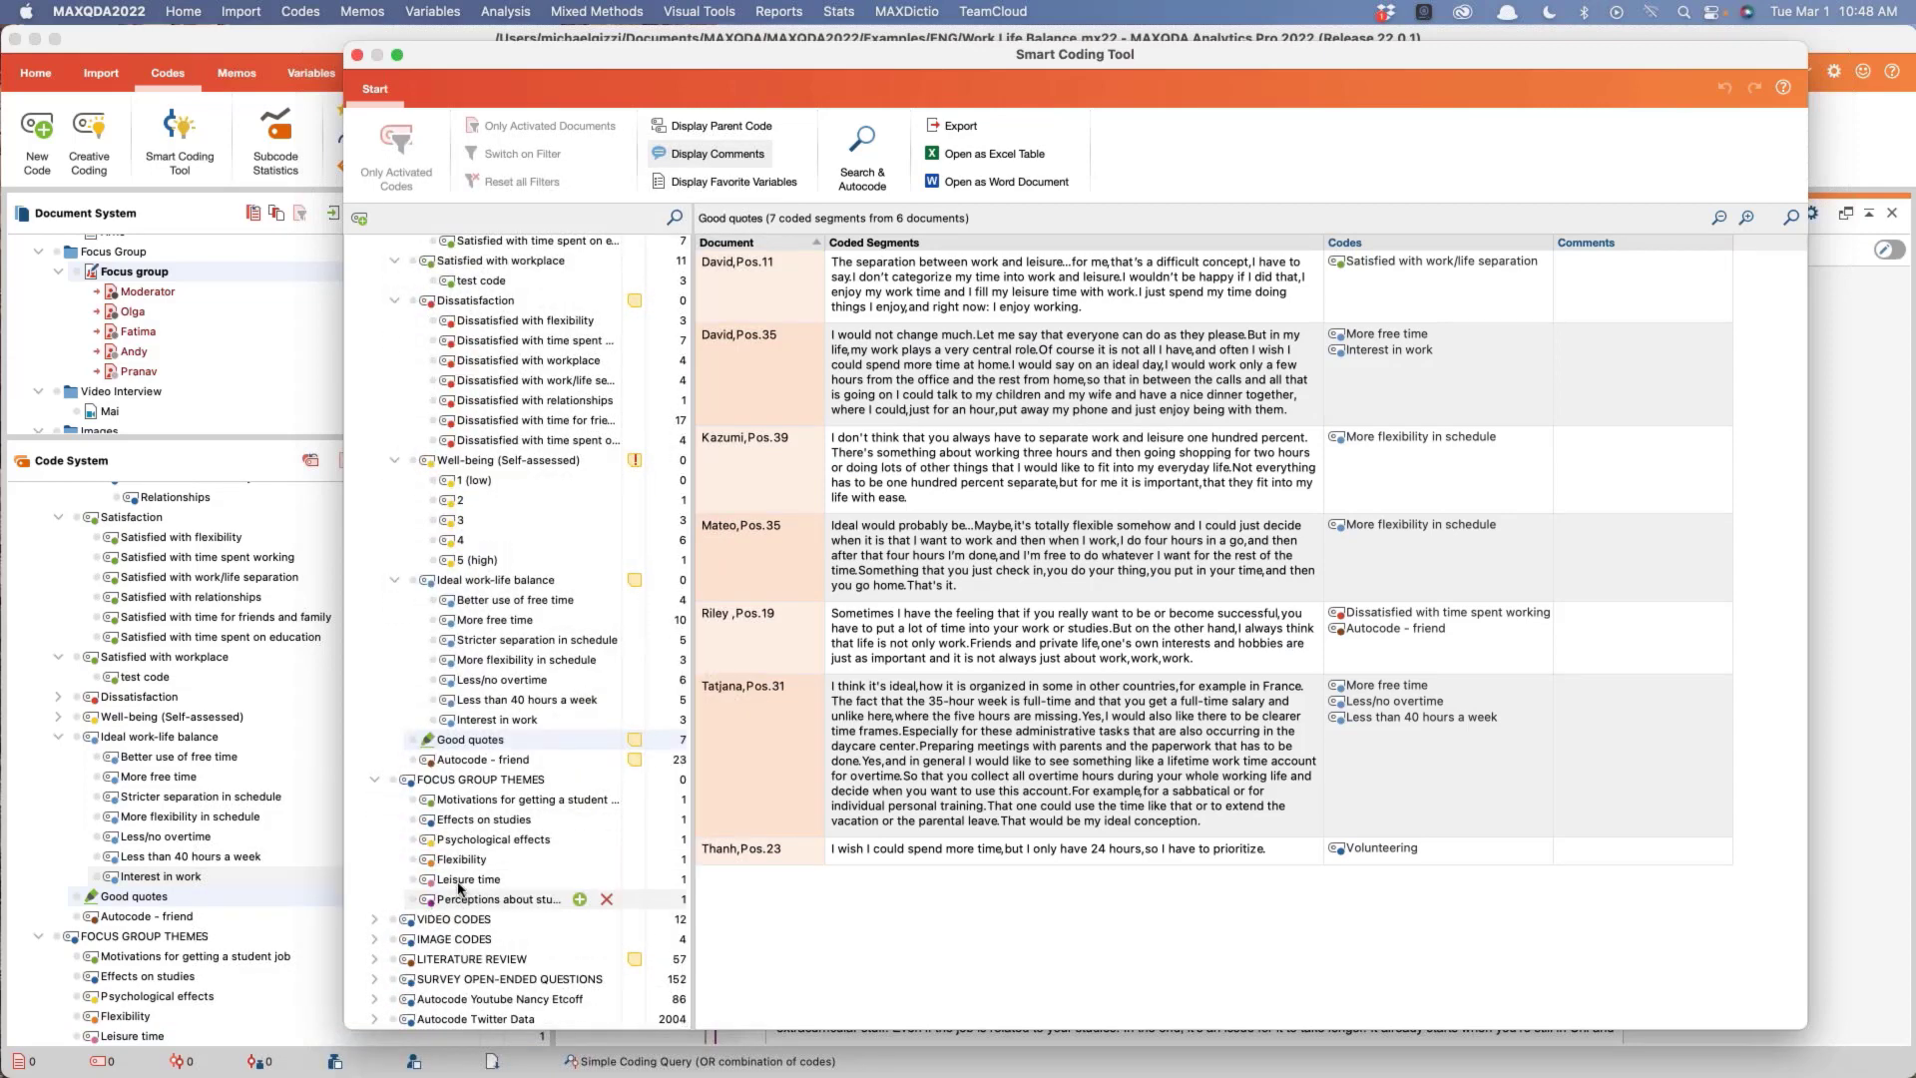
pyautogui.click(375, 781)
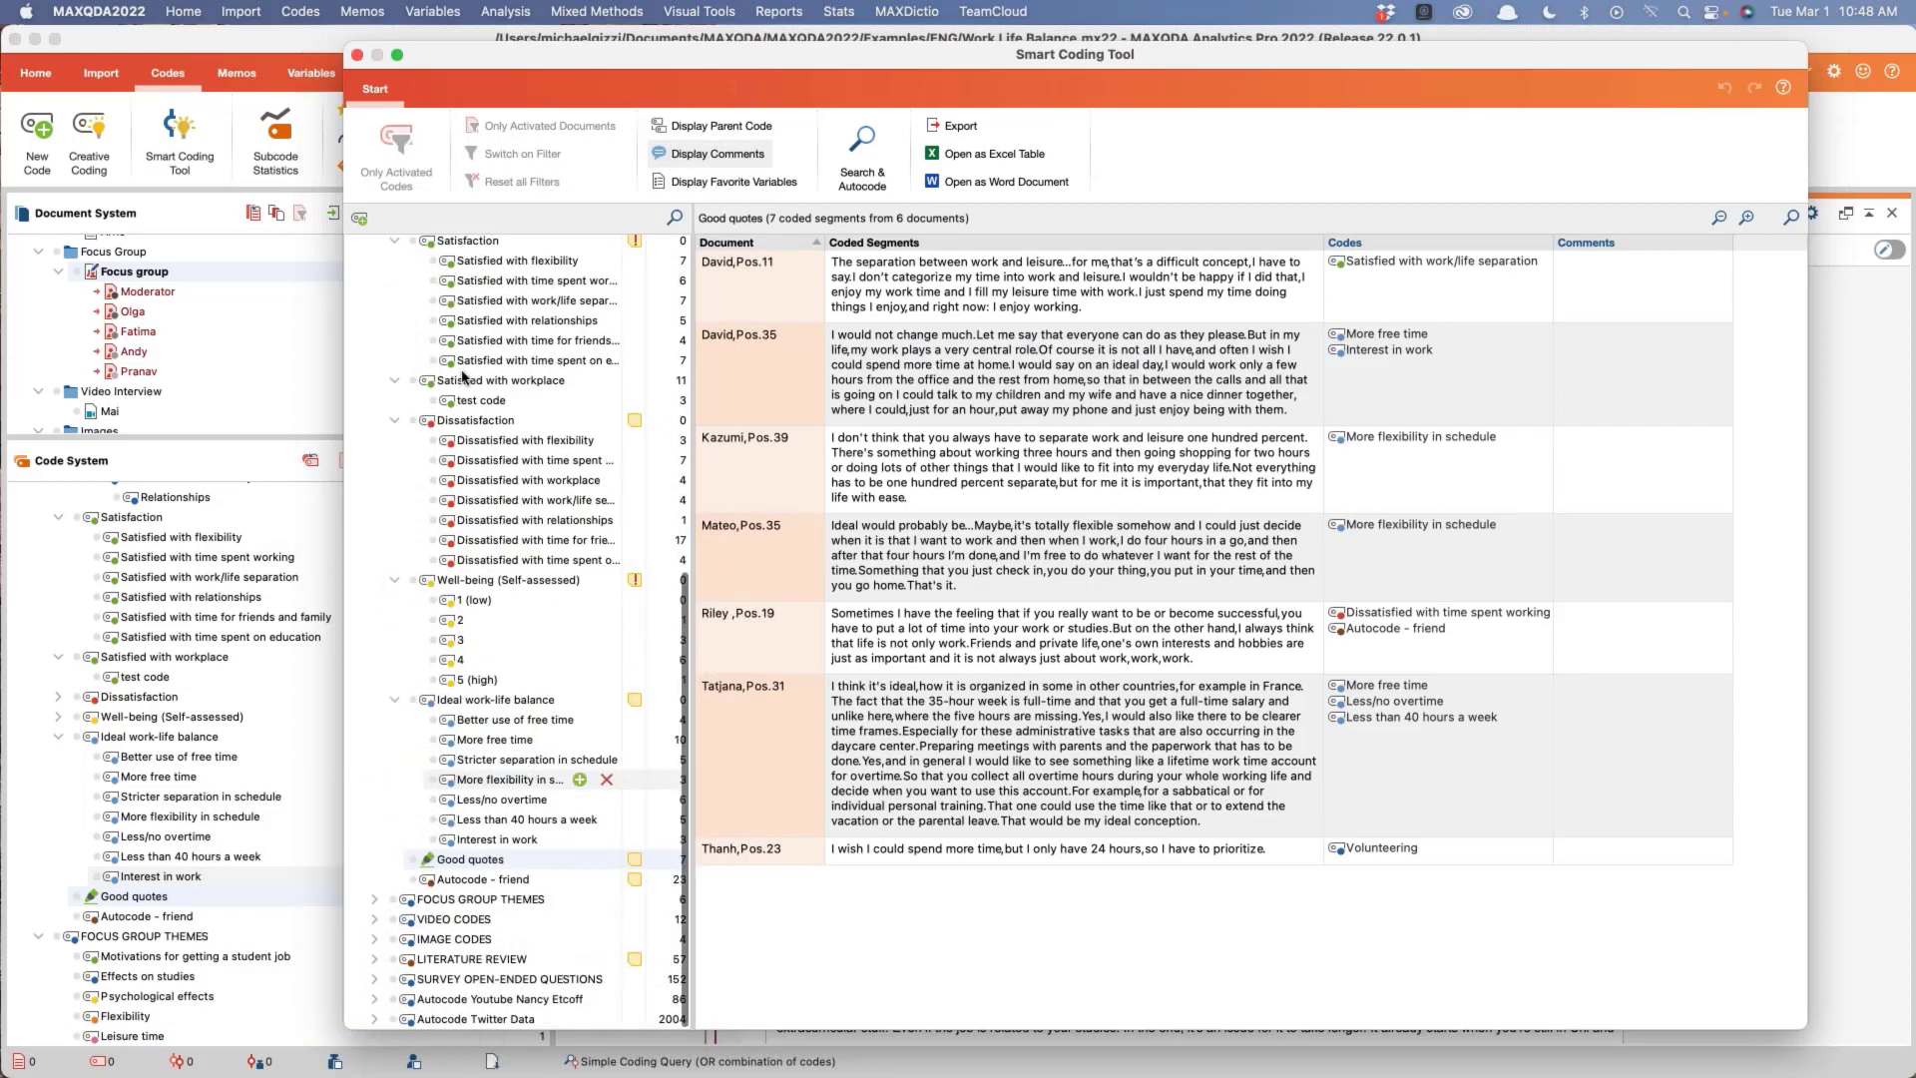
pyautogui.scroll(10, 460, 361)
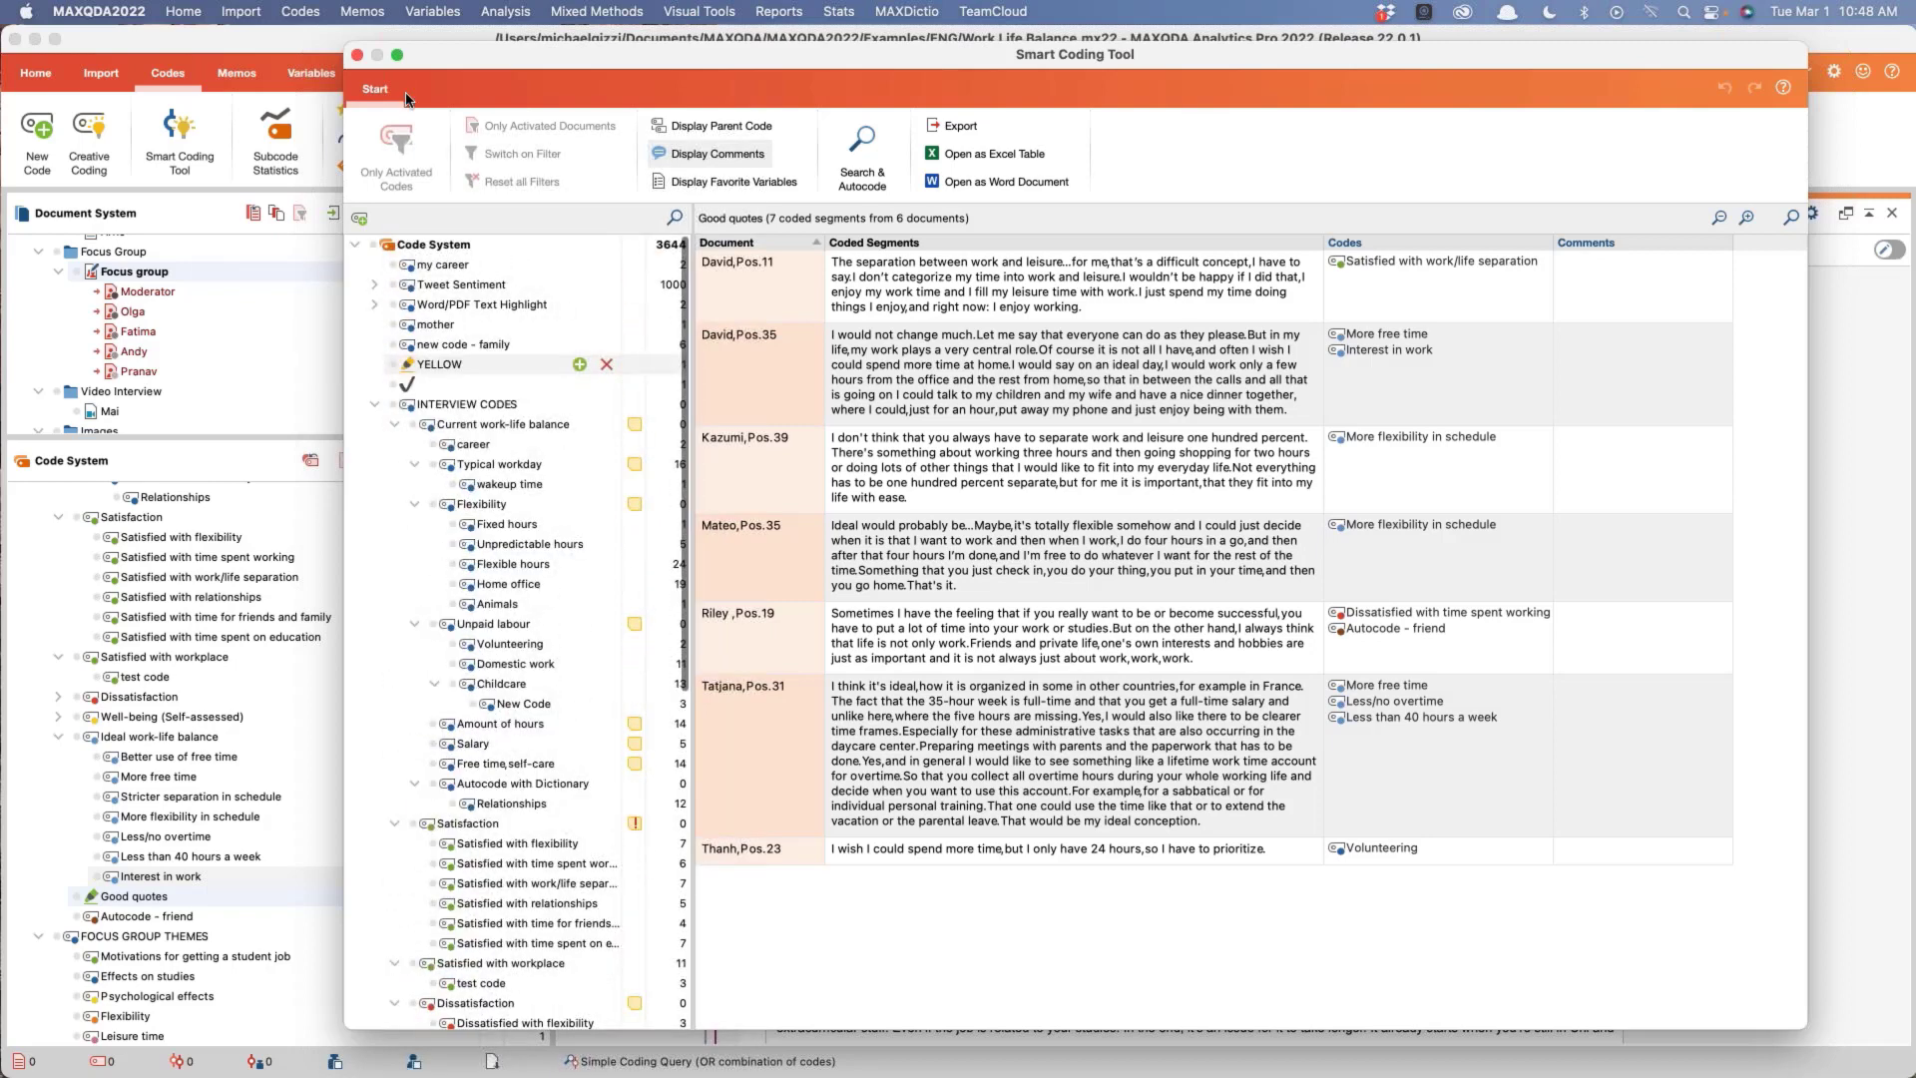
# Step: Close the Smart Coding Tool and display the Analysis functions
pyautogui.click(358, 56)
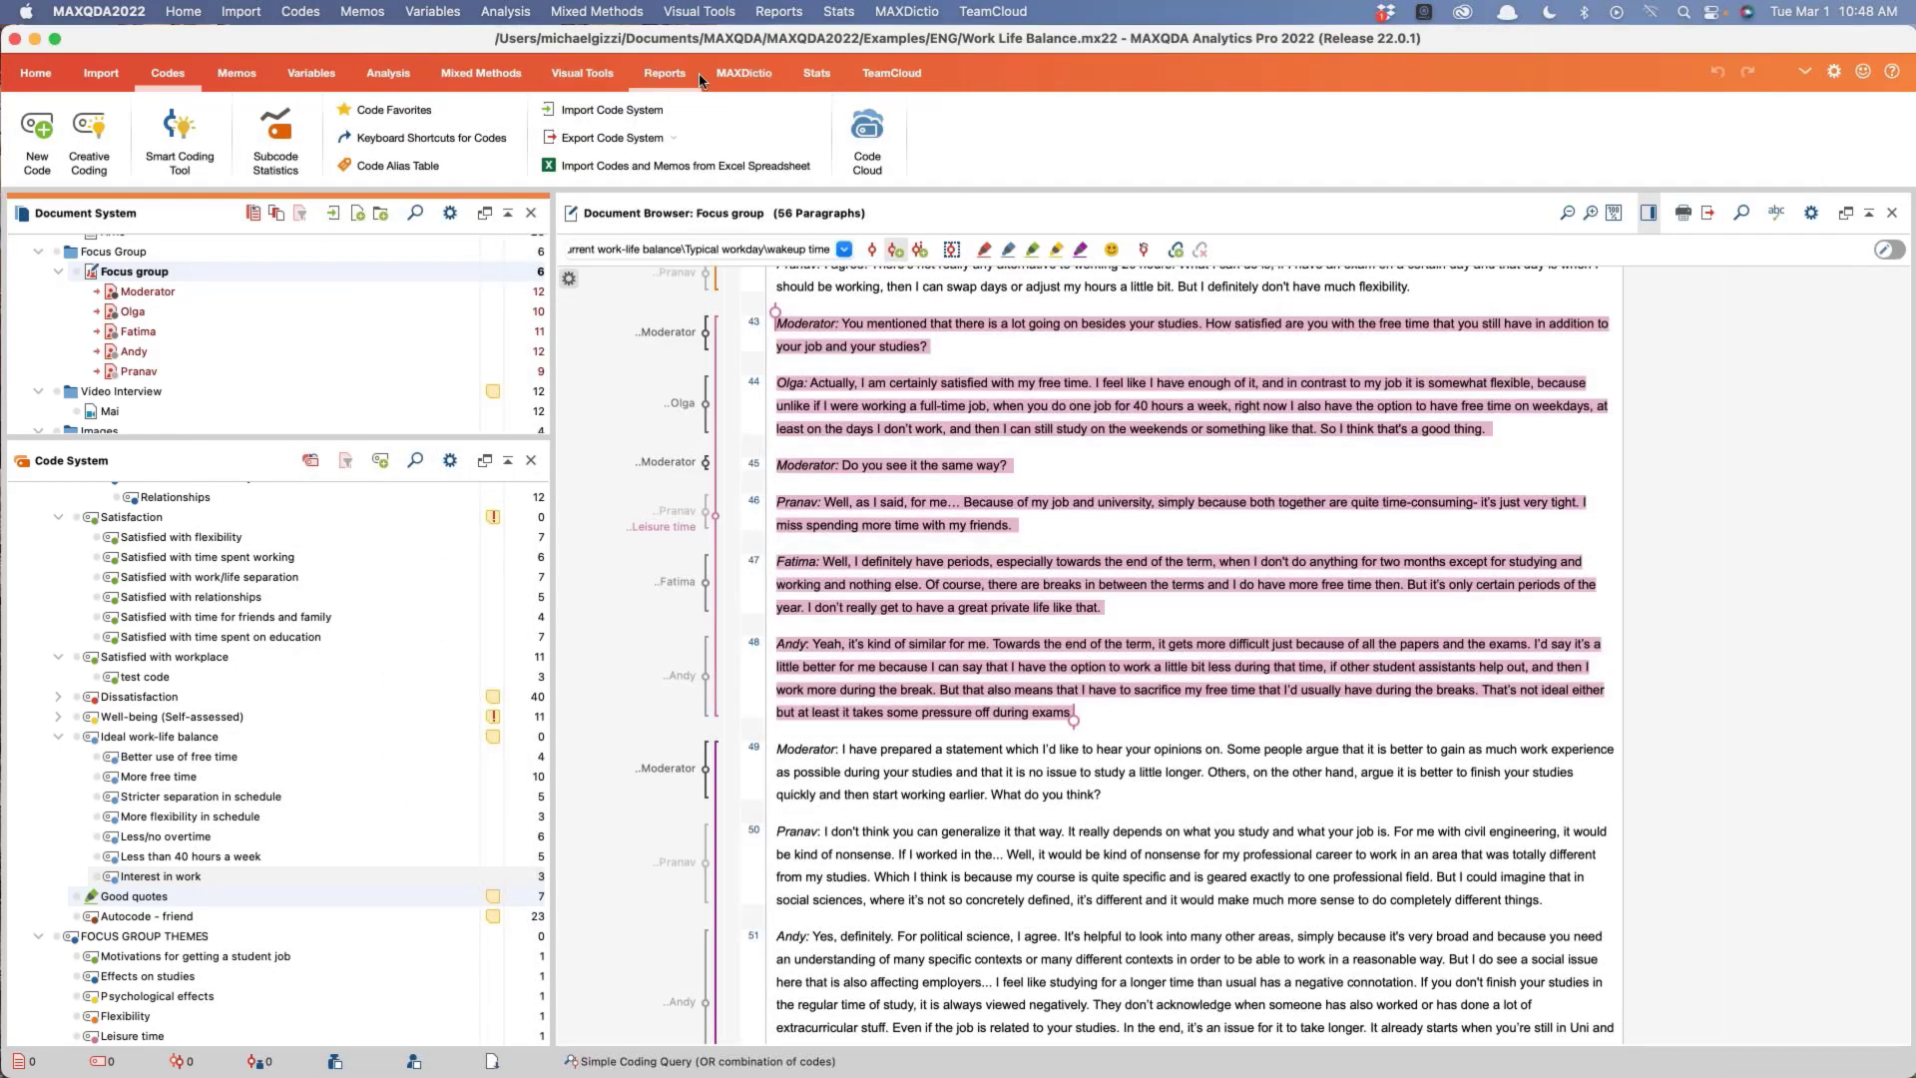
pyautogui.click(476, 80)
pyautogui.click(385, 74)
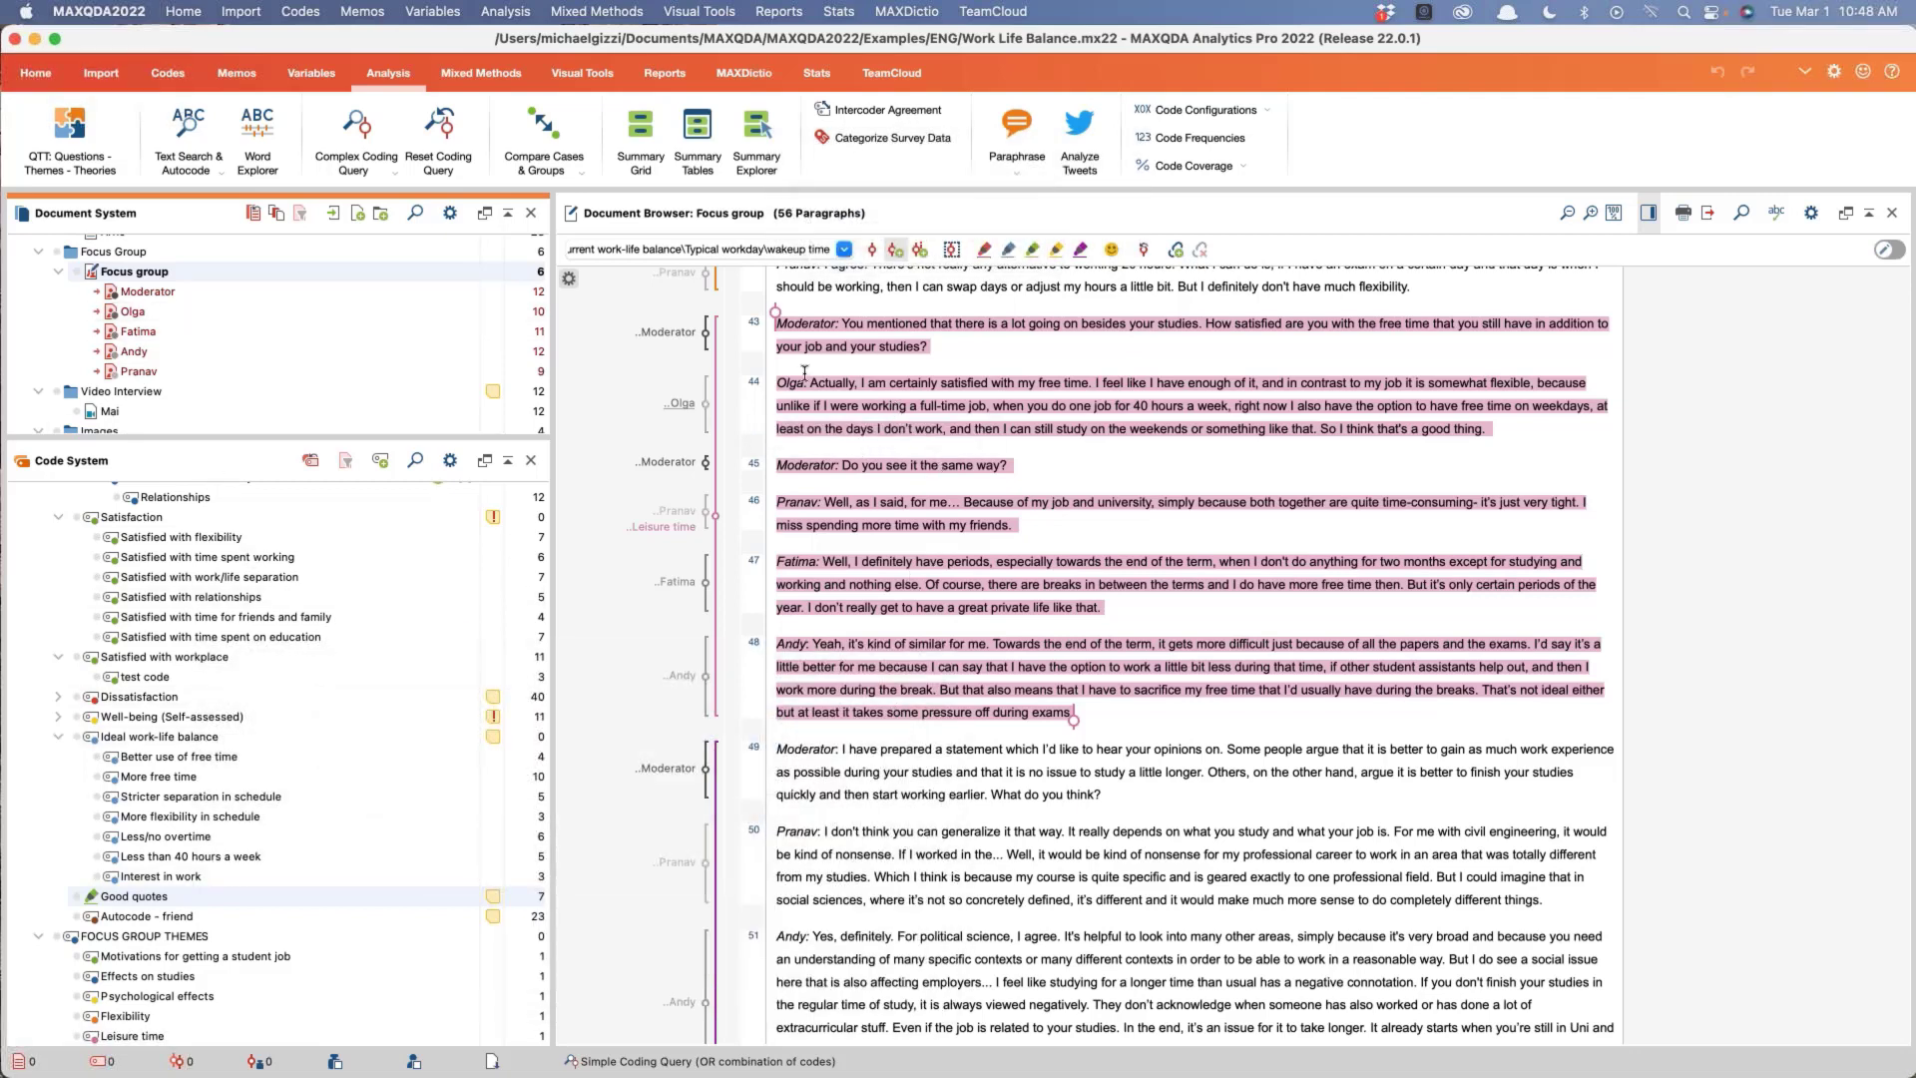
# Step: Deactivate the Moderator and all focus group participants except the first one listed below the Moderator
pyautogui.click(112, 291)
pyautogui.click(111, 290)
pyautogui.click(109, 330)
pyautogui.click(107, 351)
pyautogui.click(109, 371)
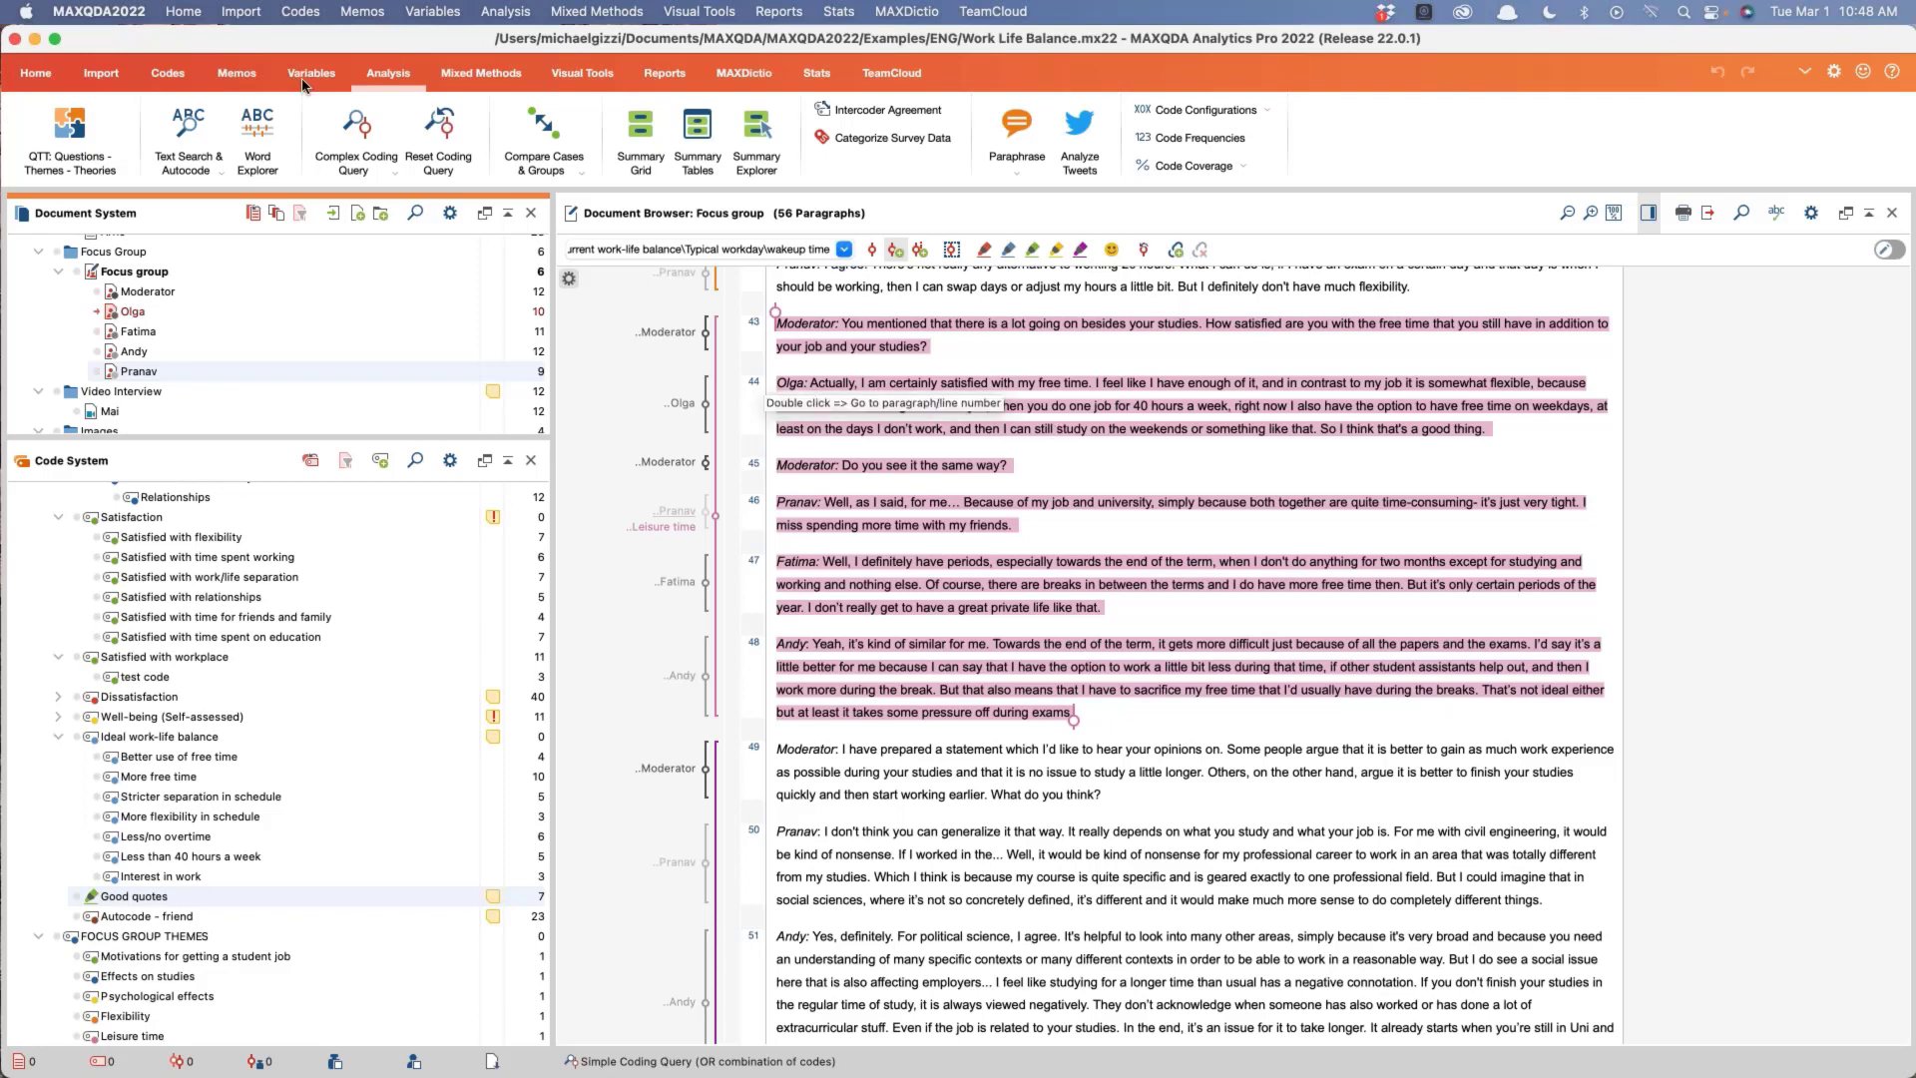
# Step: Display the Reports and Visual Tools functions and look through the code system up to its first codes
pyautogui.click(669, 80)
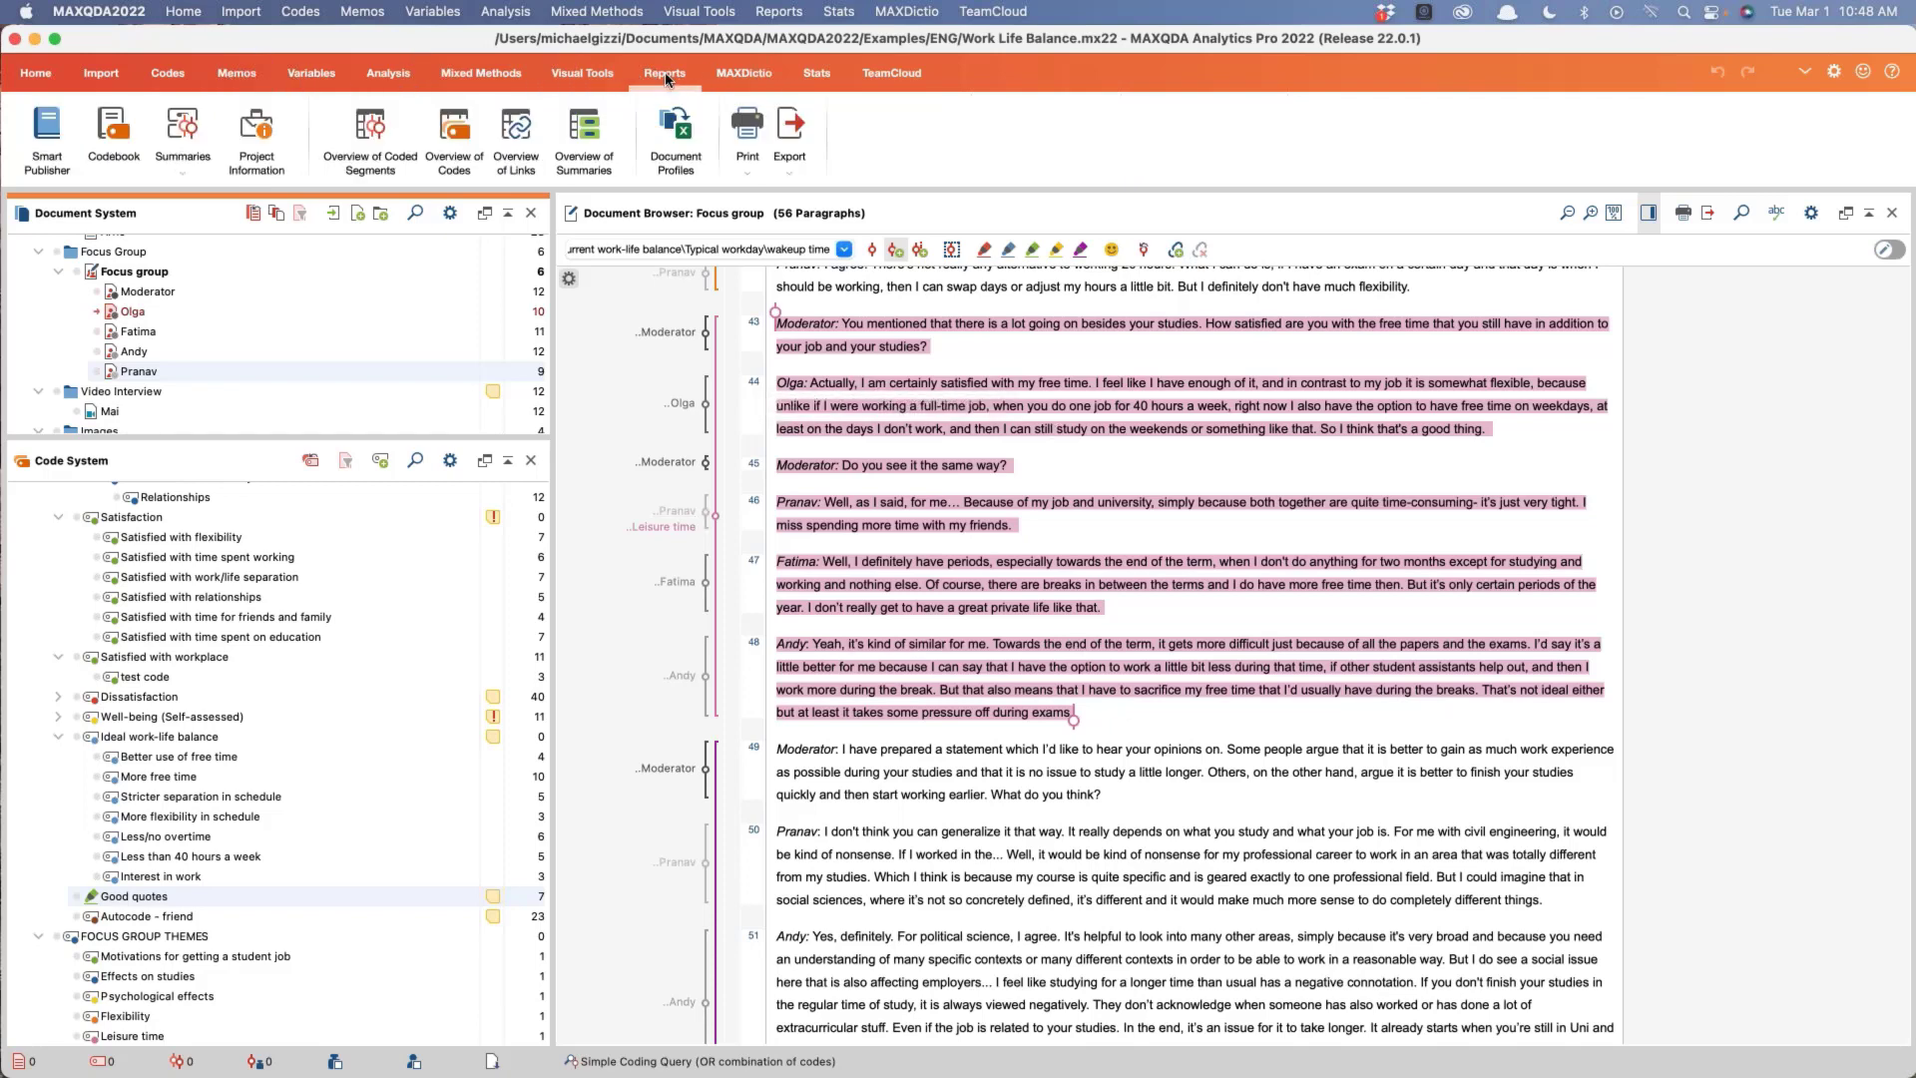
pyautogui.click(614, 78)
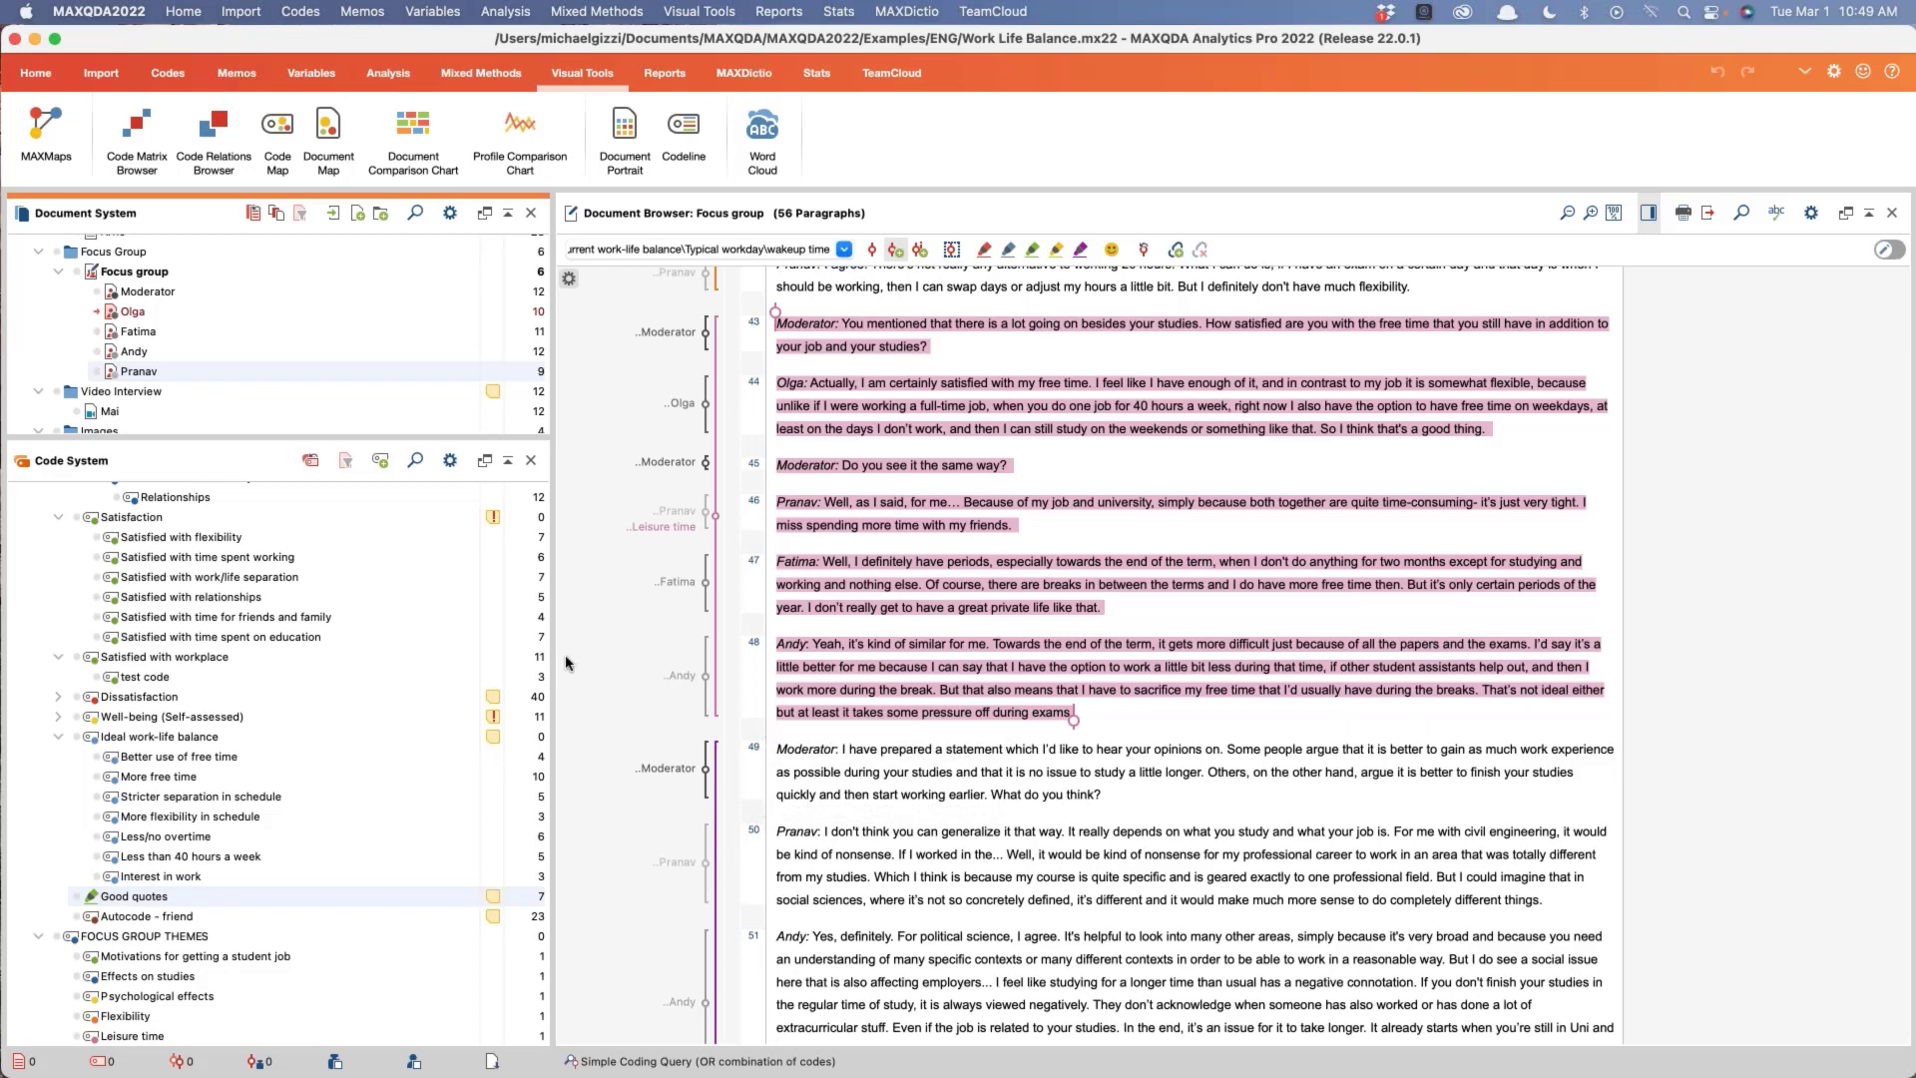
pyautogui.scroll(6, 243, 575)
pyautogui.scroll(5, 242, 572)
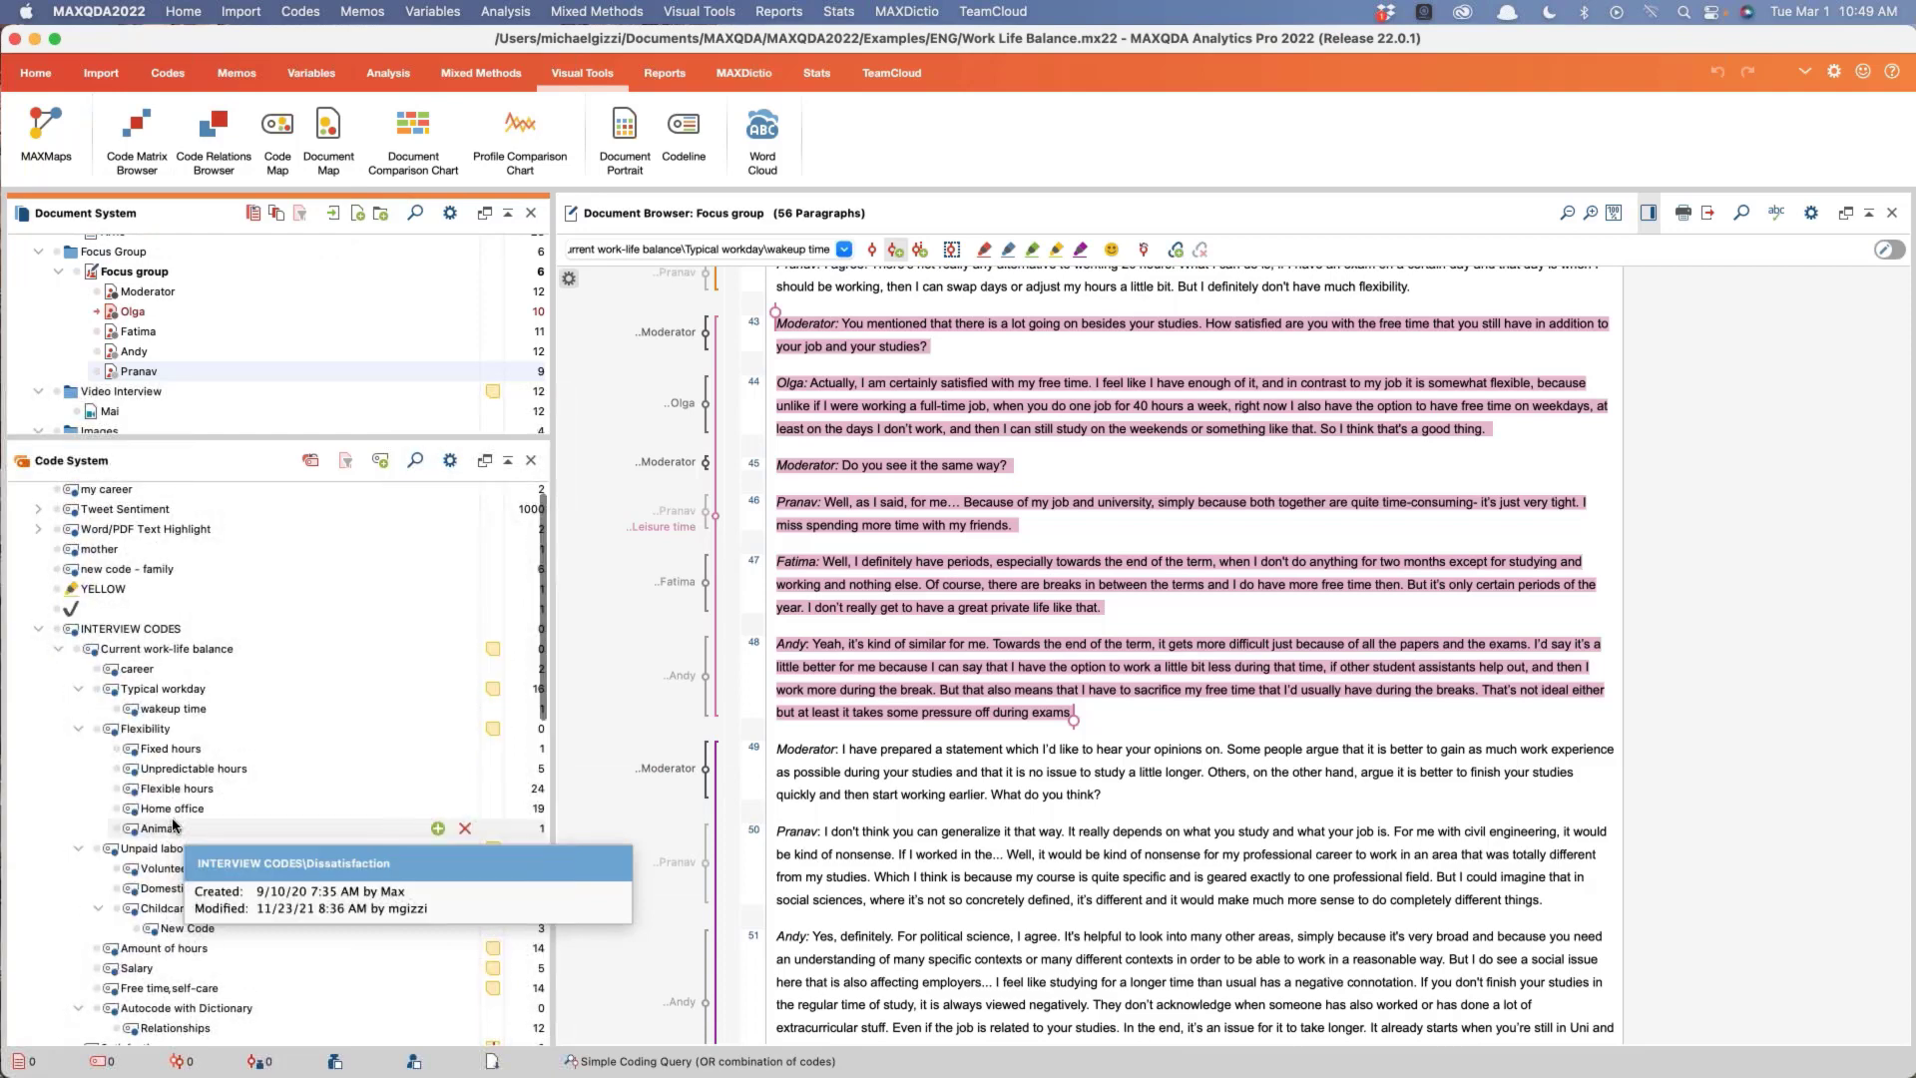
# Step: Open the Smart Coding Tool and view the coded segments of Fixed hours, Unpredictable hours, Flexible hours and Home office
pyautogui.click(164, 73)
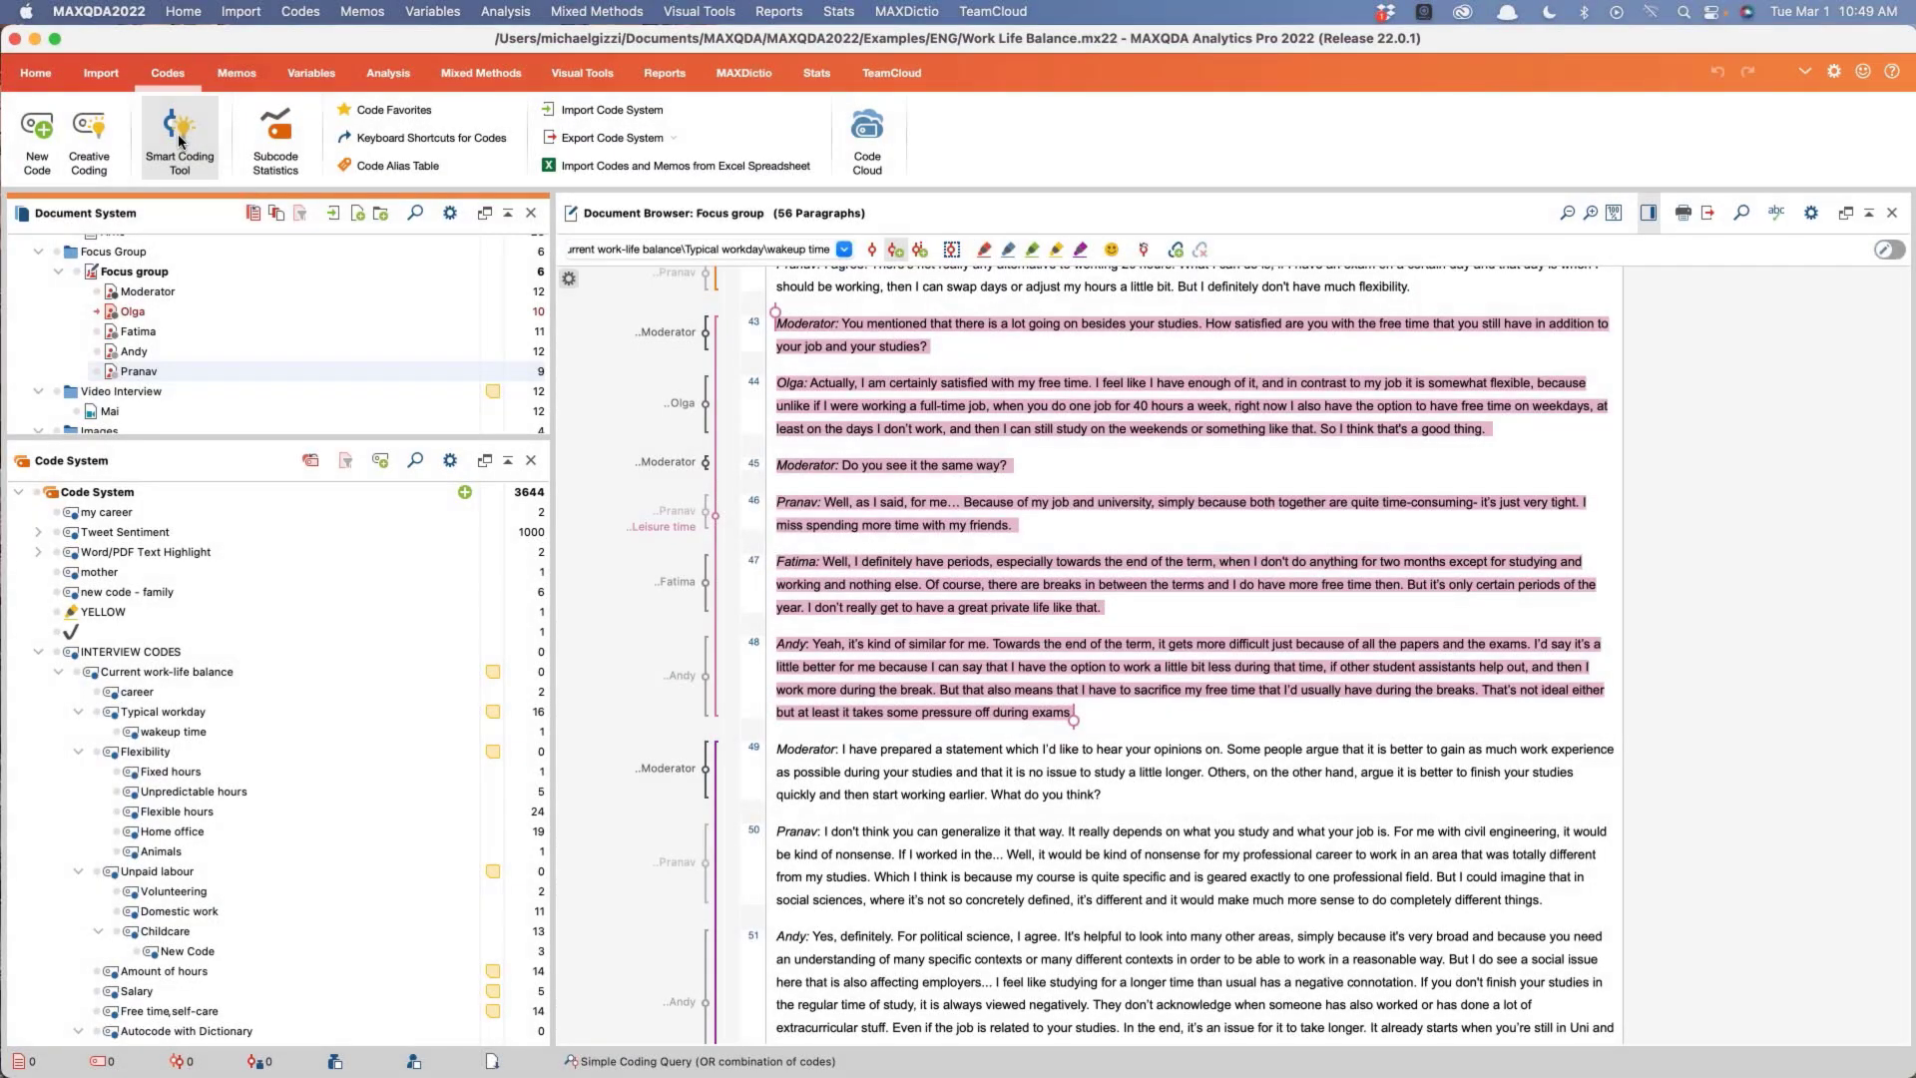
pyautogui.click(181, 141)
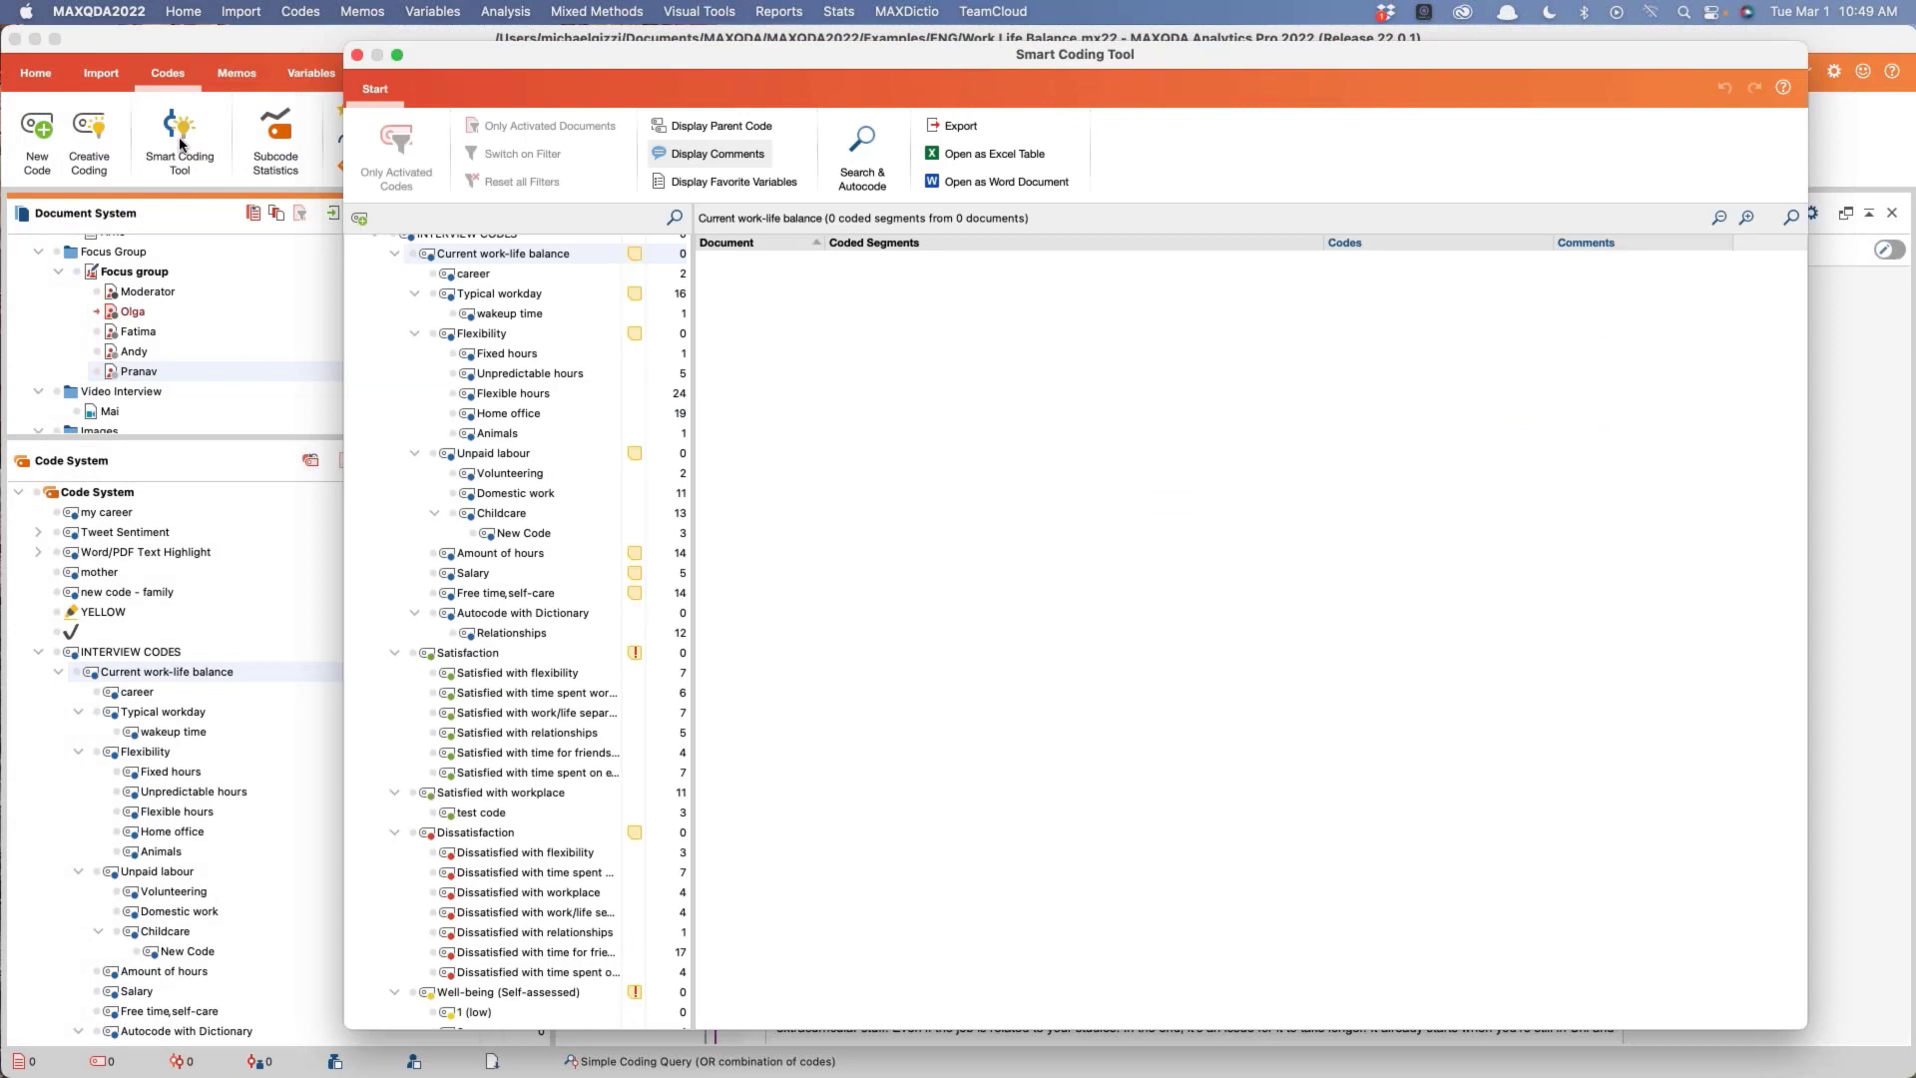
pyautogui.click(479, 357)
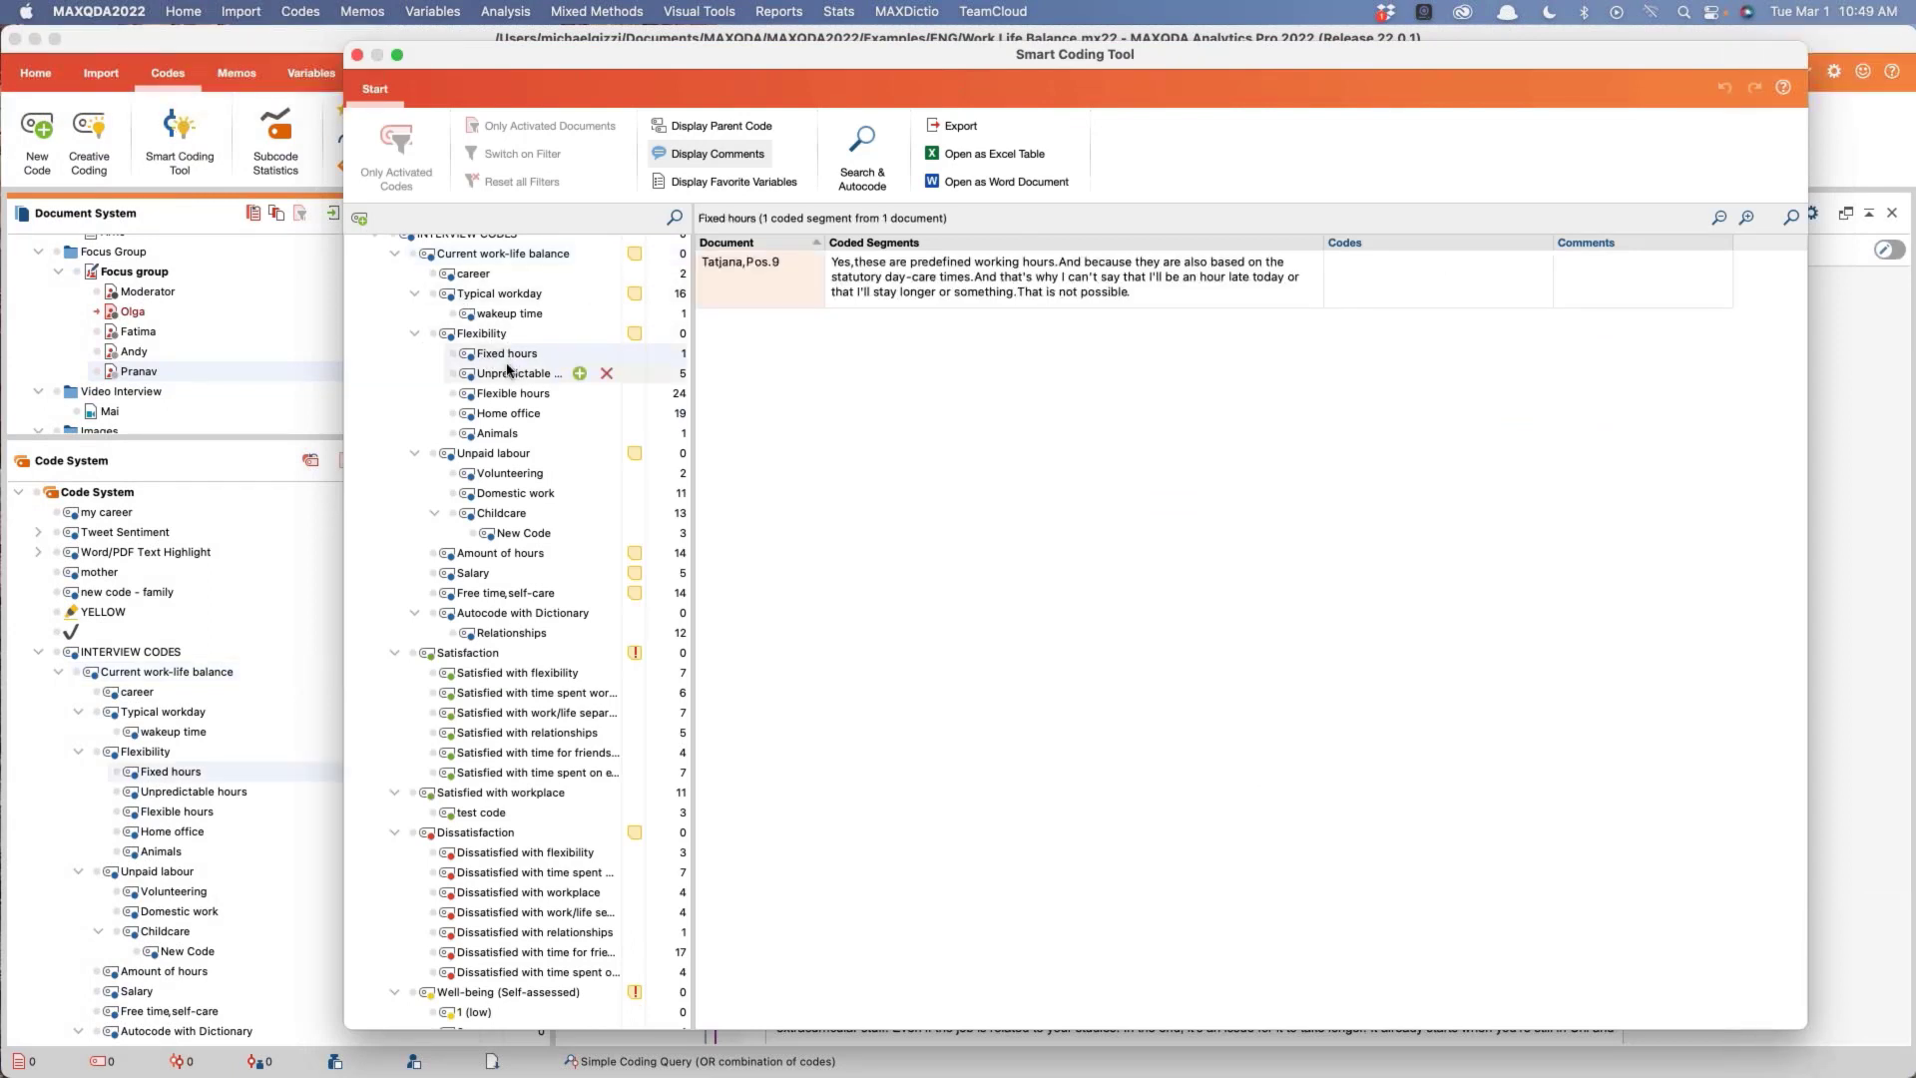
pyautogui.click(509, 373)
pyautogui.click(494, 394)
pyautogui.click(497, 413)
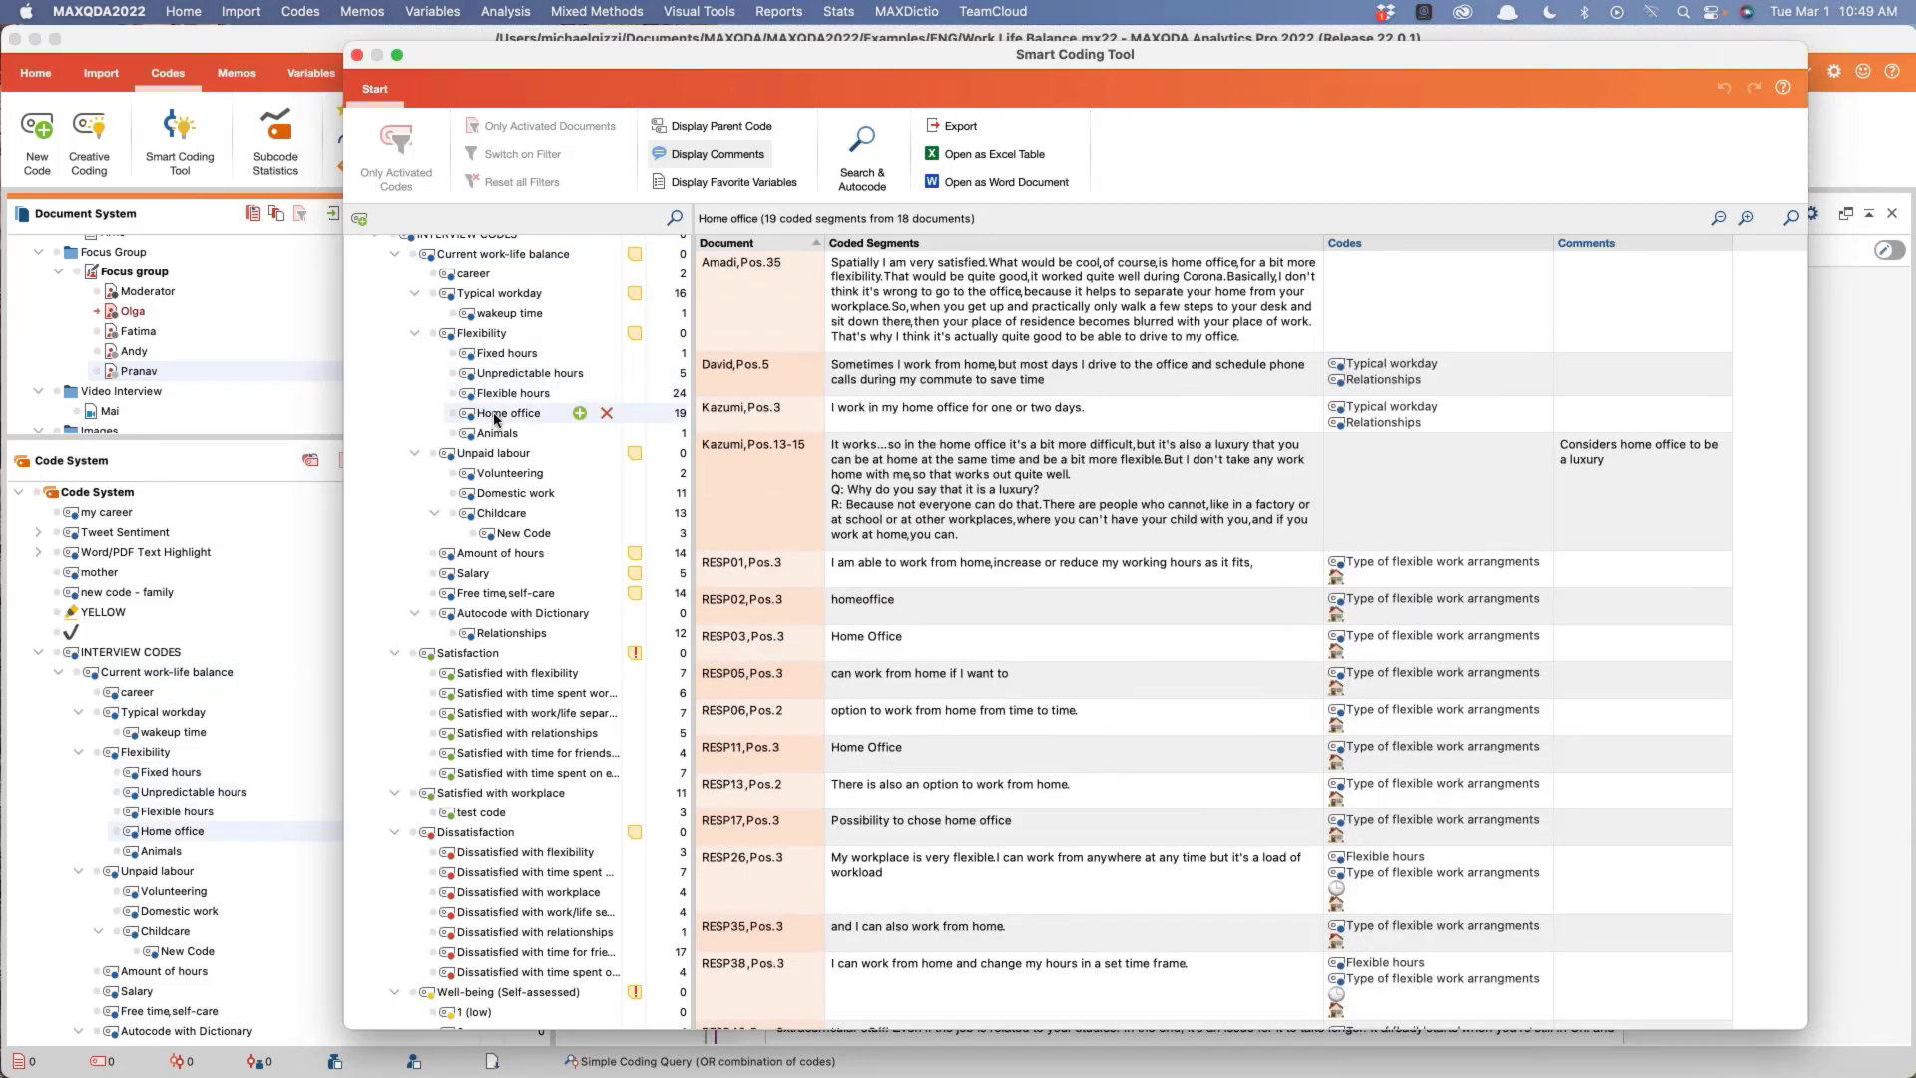
pyautogui.click(504, 394)
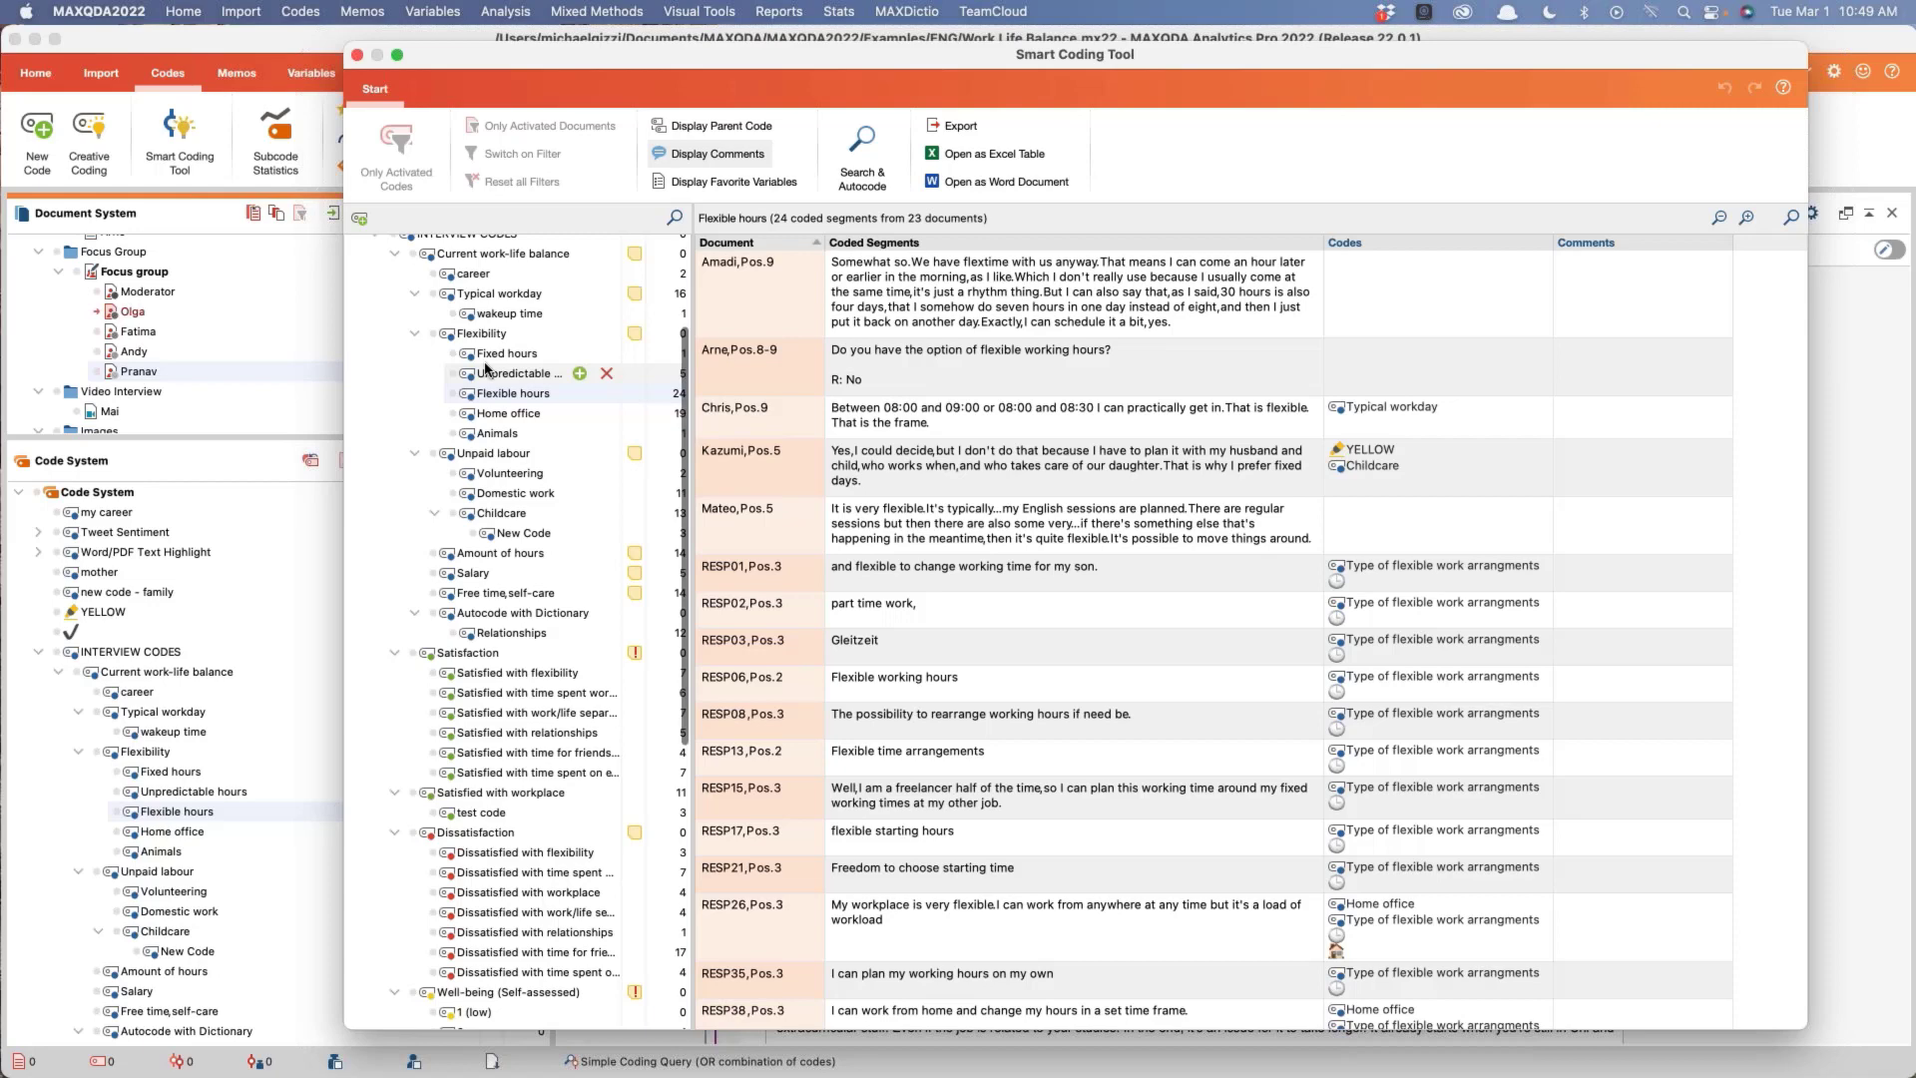
# Step: Examine the first Typical workday segment with its assigned codes and compare the segments of Flexible hours and its parent code Flexibility
pyautogui.click(487, 295)
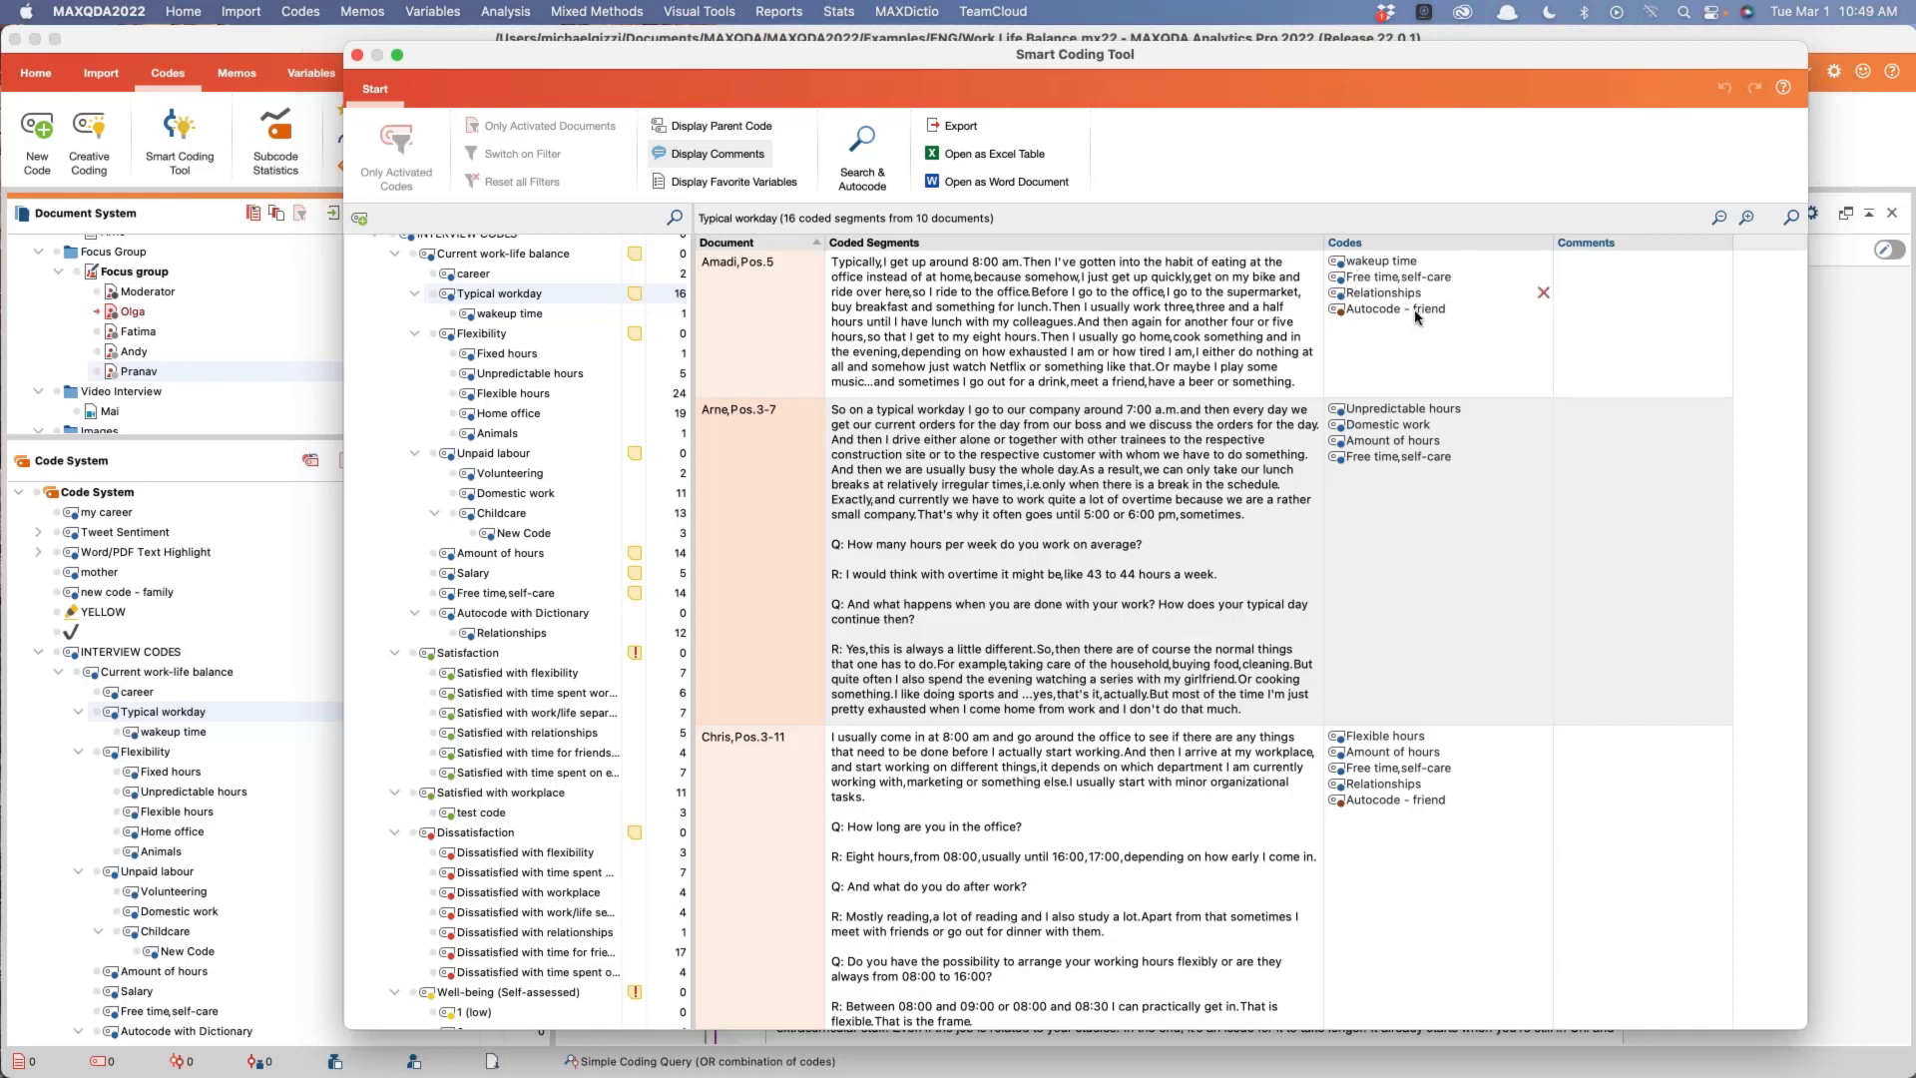
pyautogui.click(968, 353)
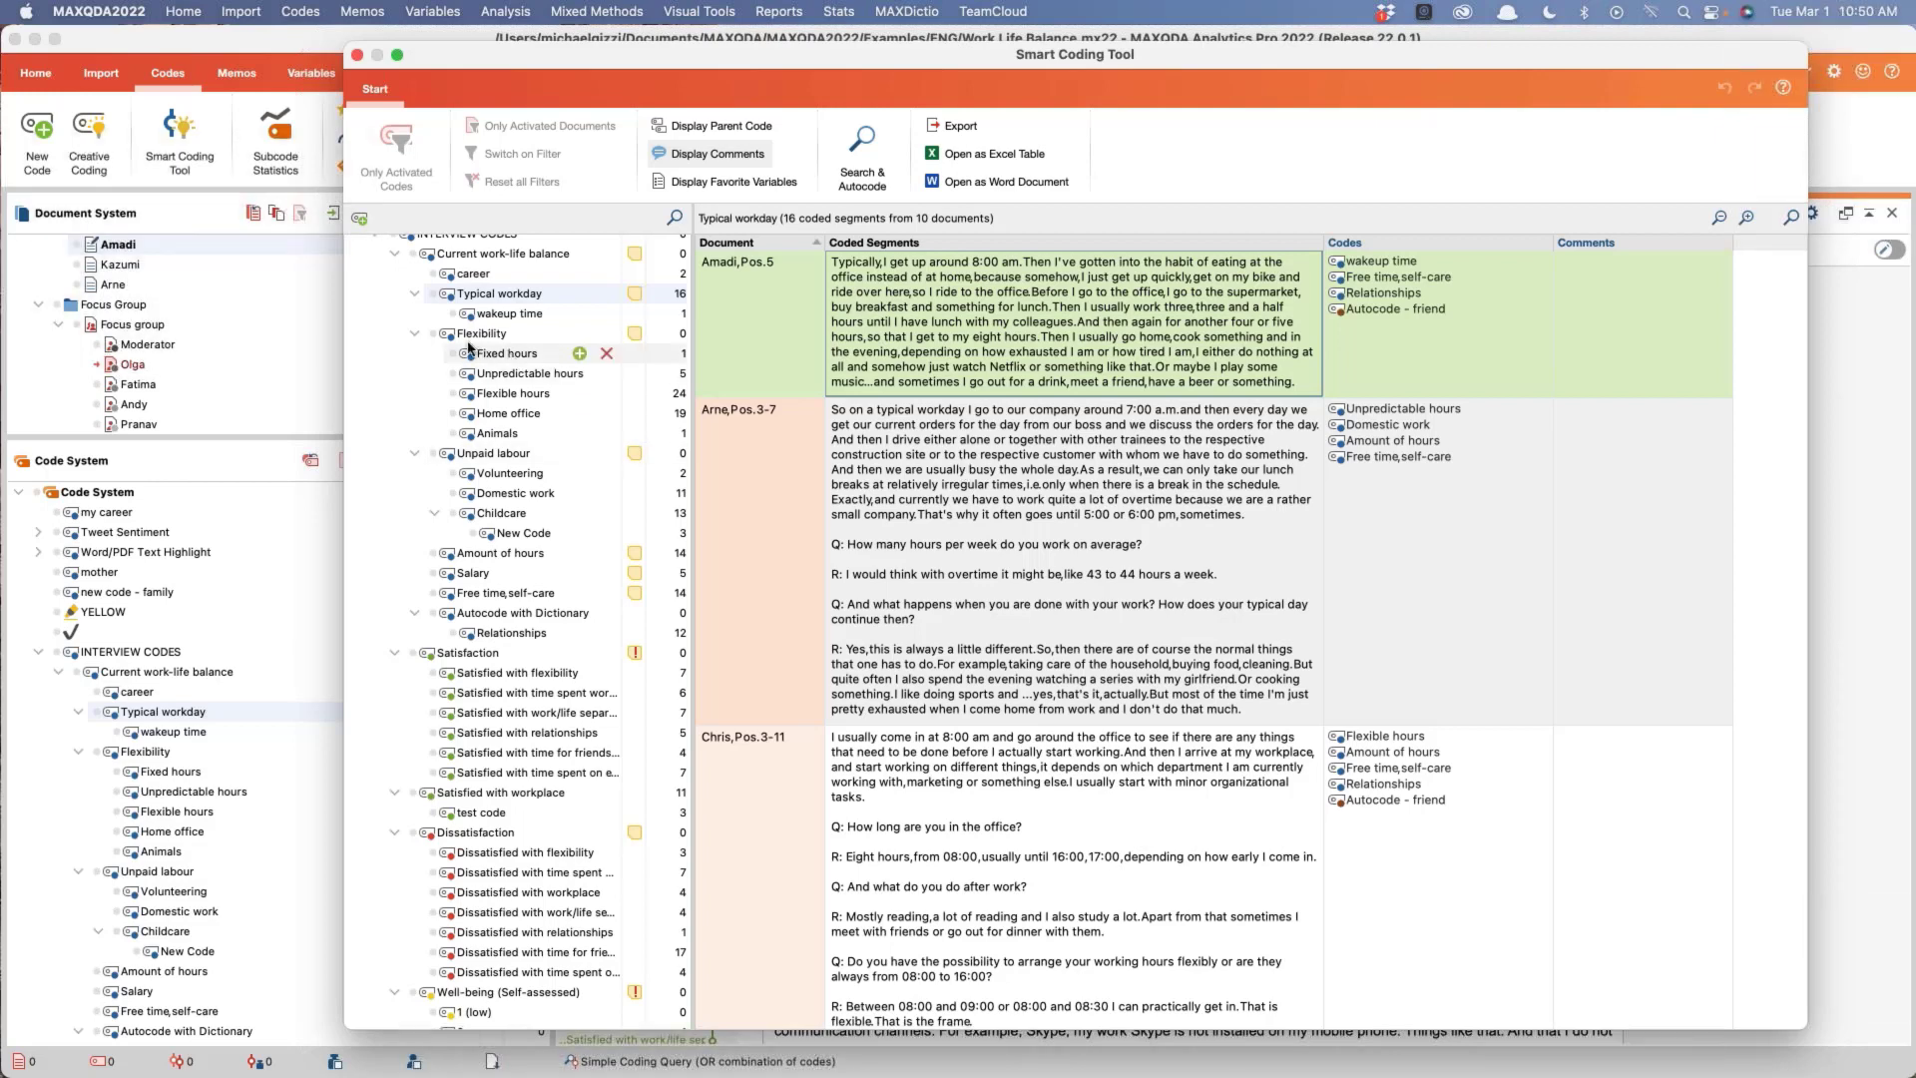
pyautogui.click(502, 395)
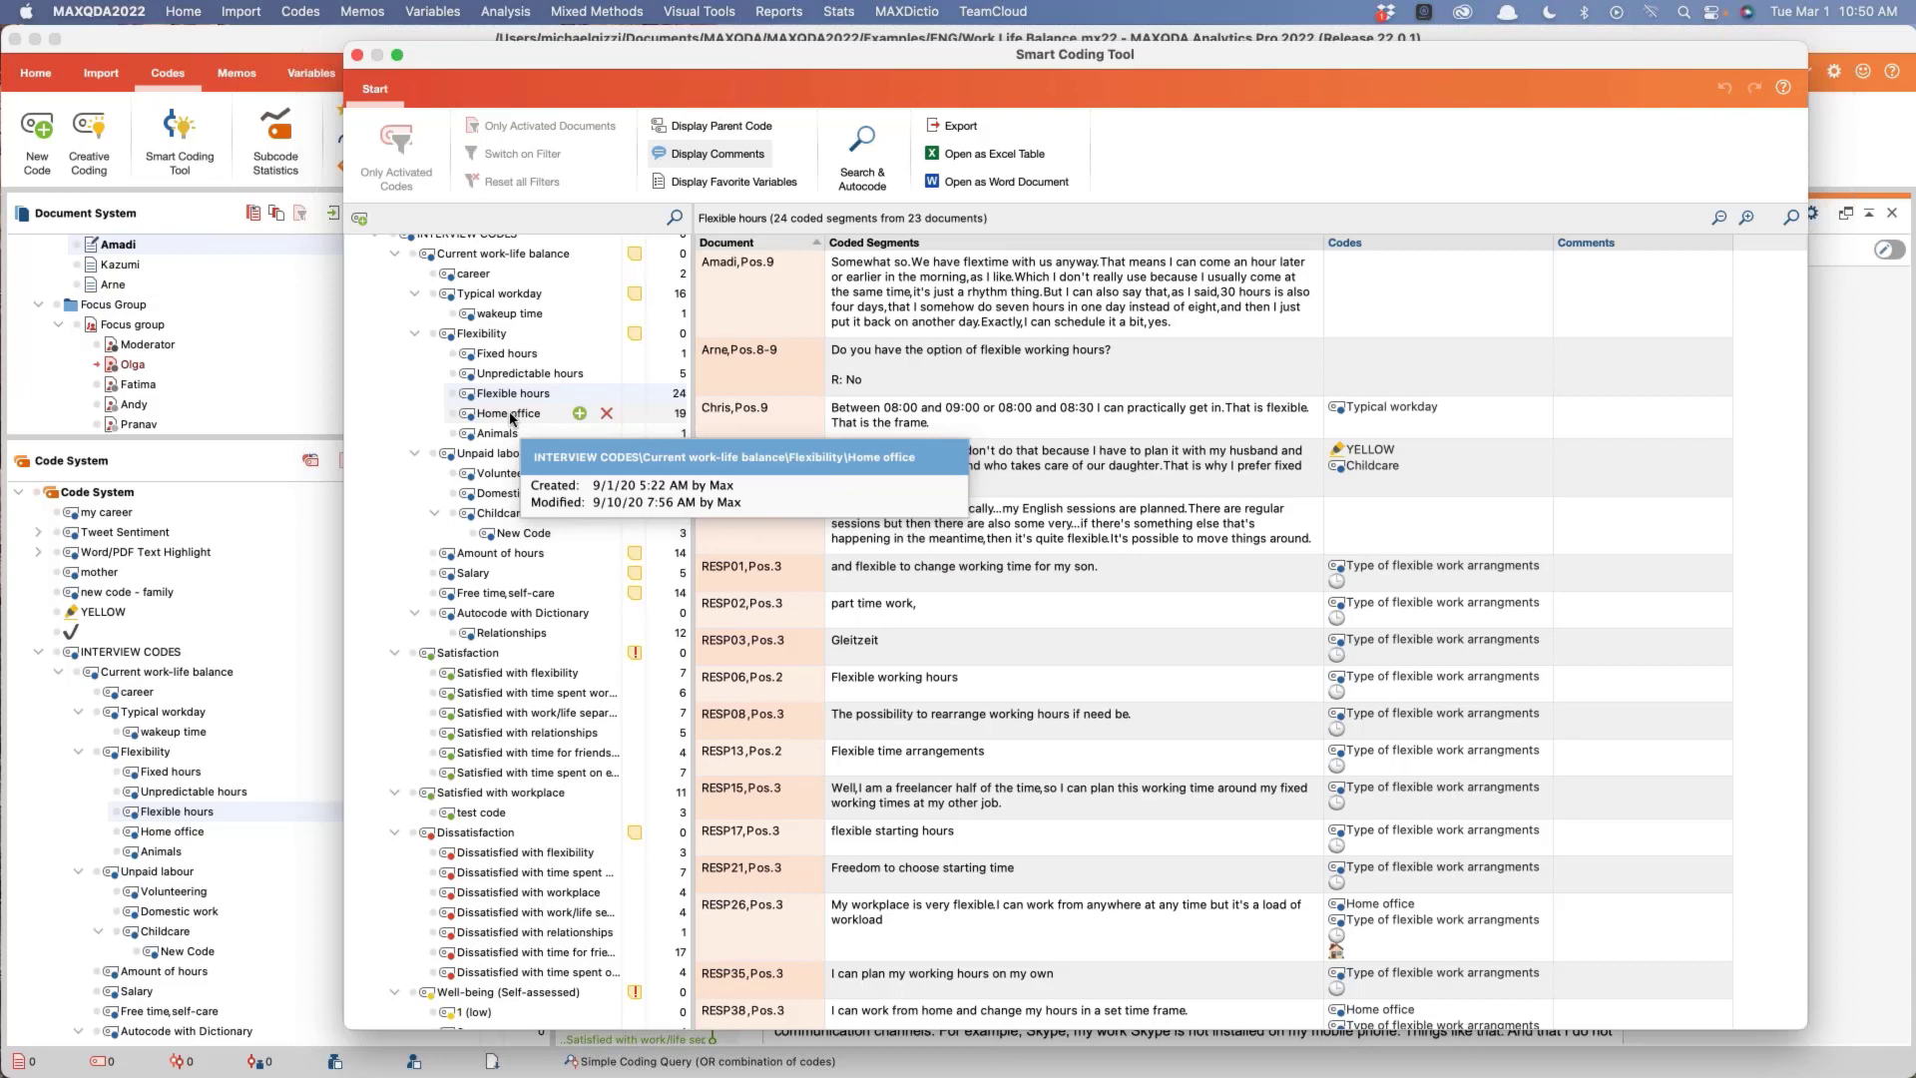
pyautogui.click(482, 337)
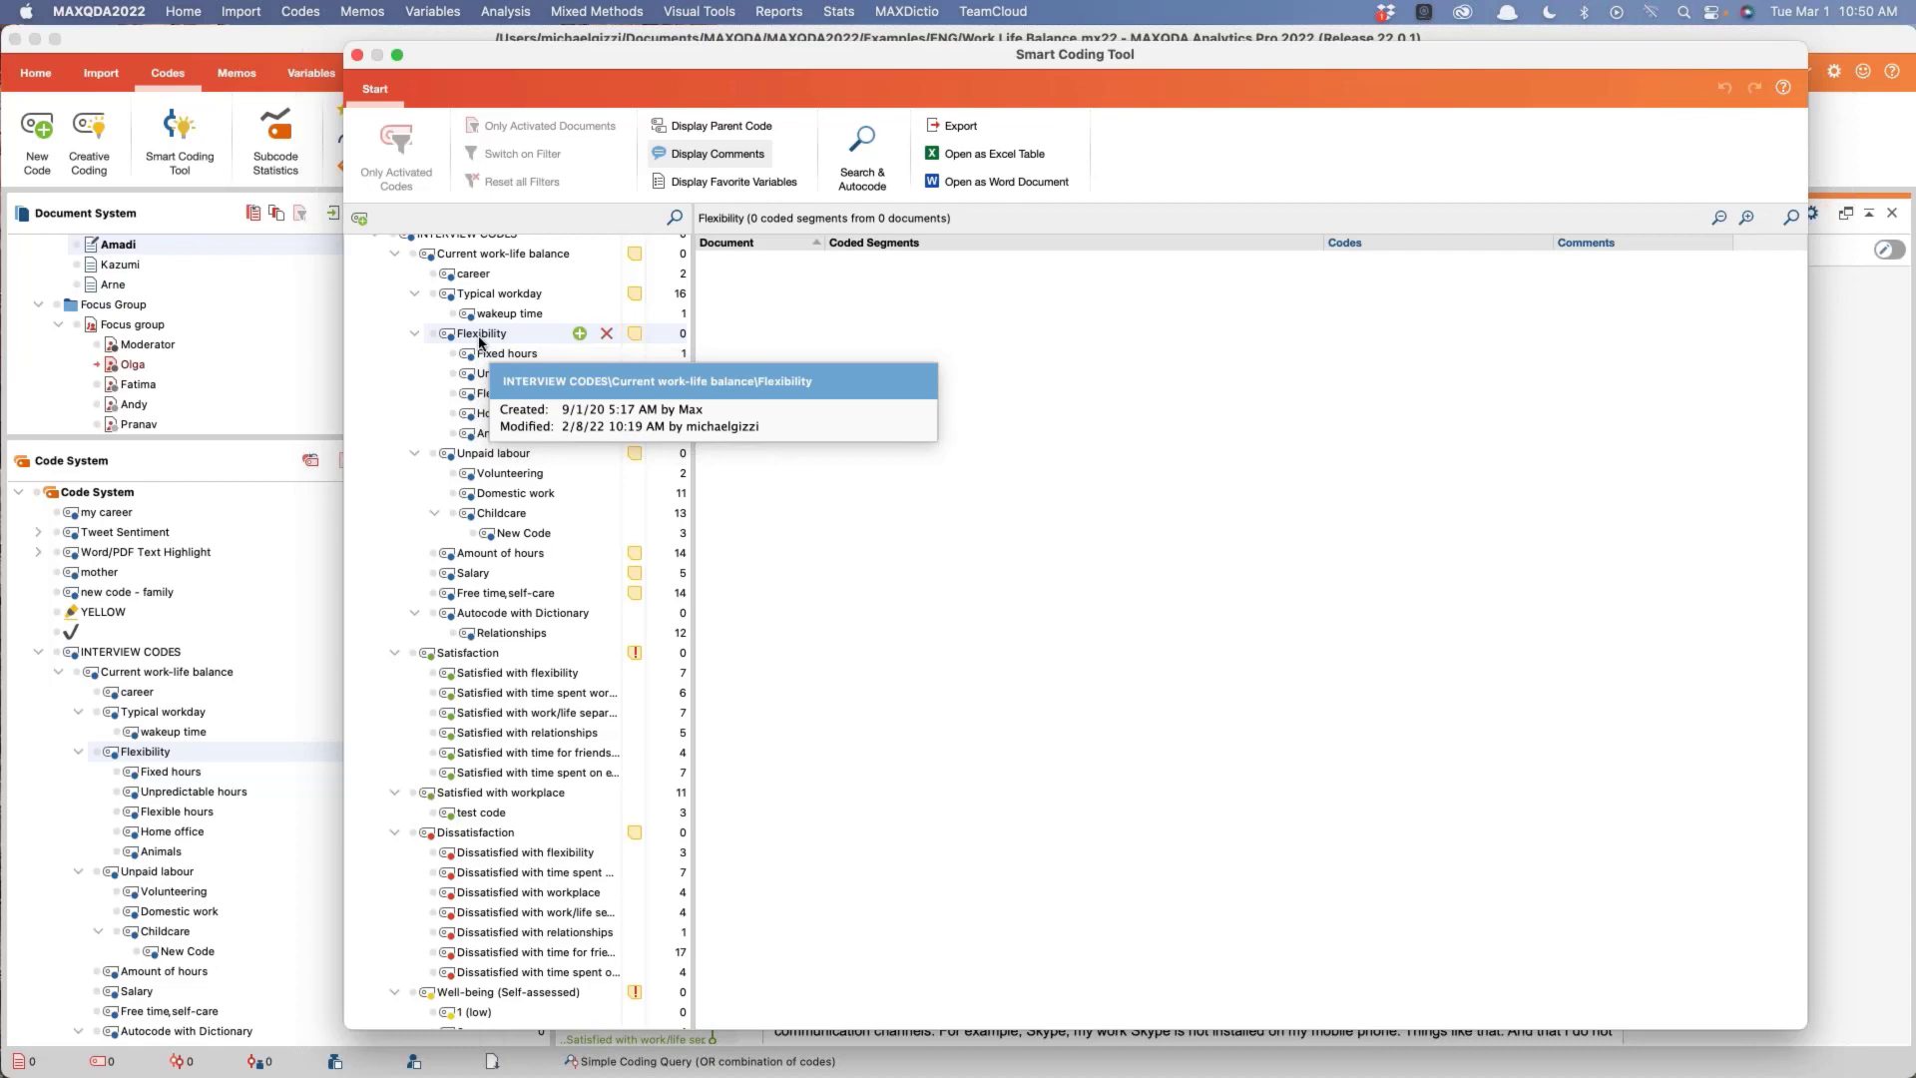
# Step: Close the Smart Coding Tool and open the recent project "historical exonerations.mx22", accepting the backup copy
pyautogui.click(356, 56)
pyautogui.click(183, 12)
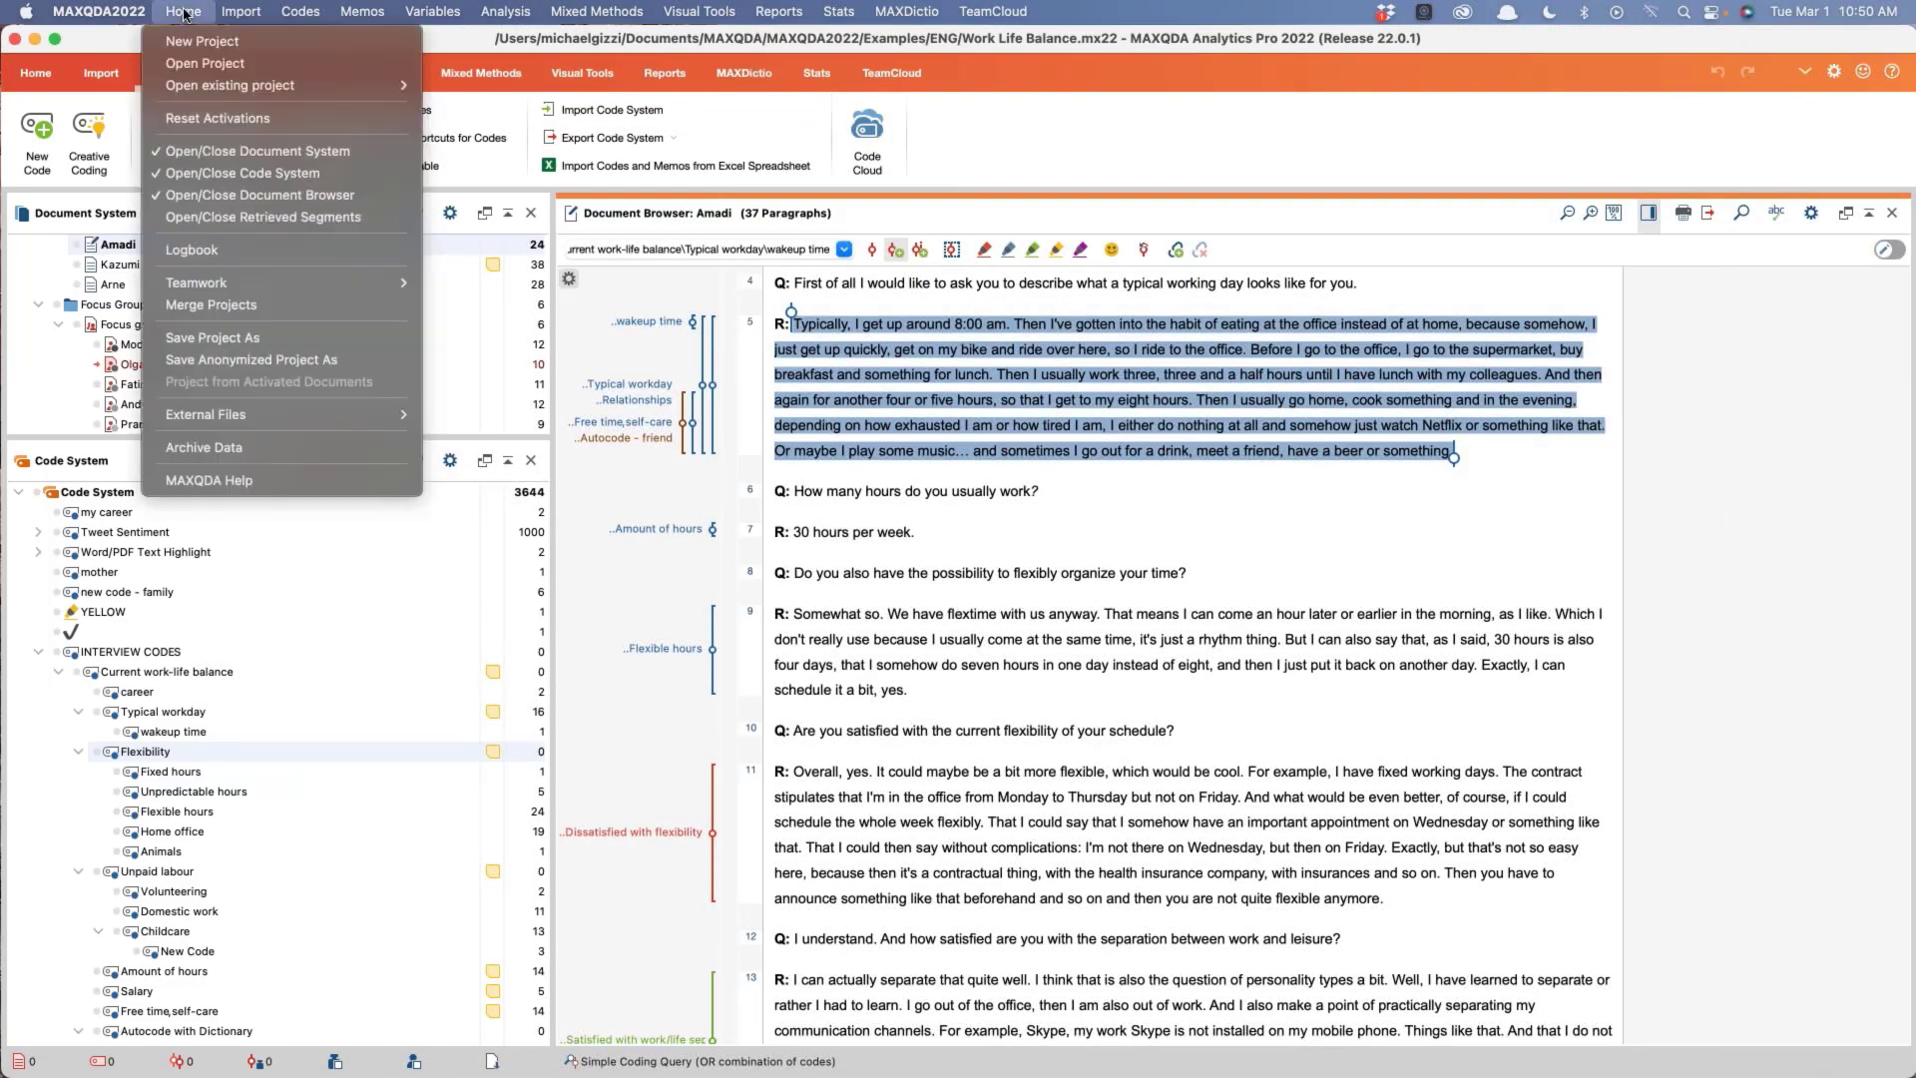
pyautogui.moveTo(298, 89)
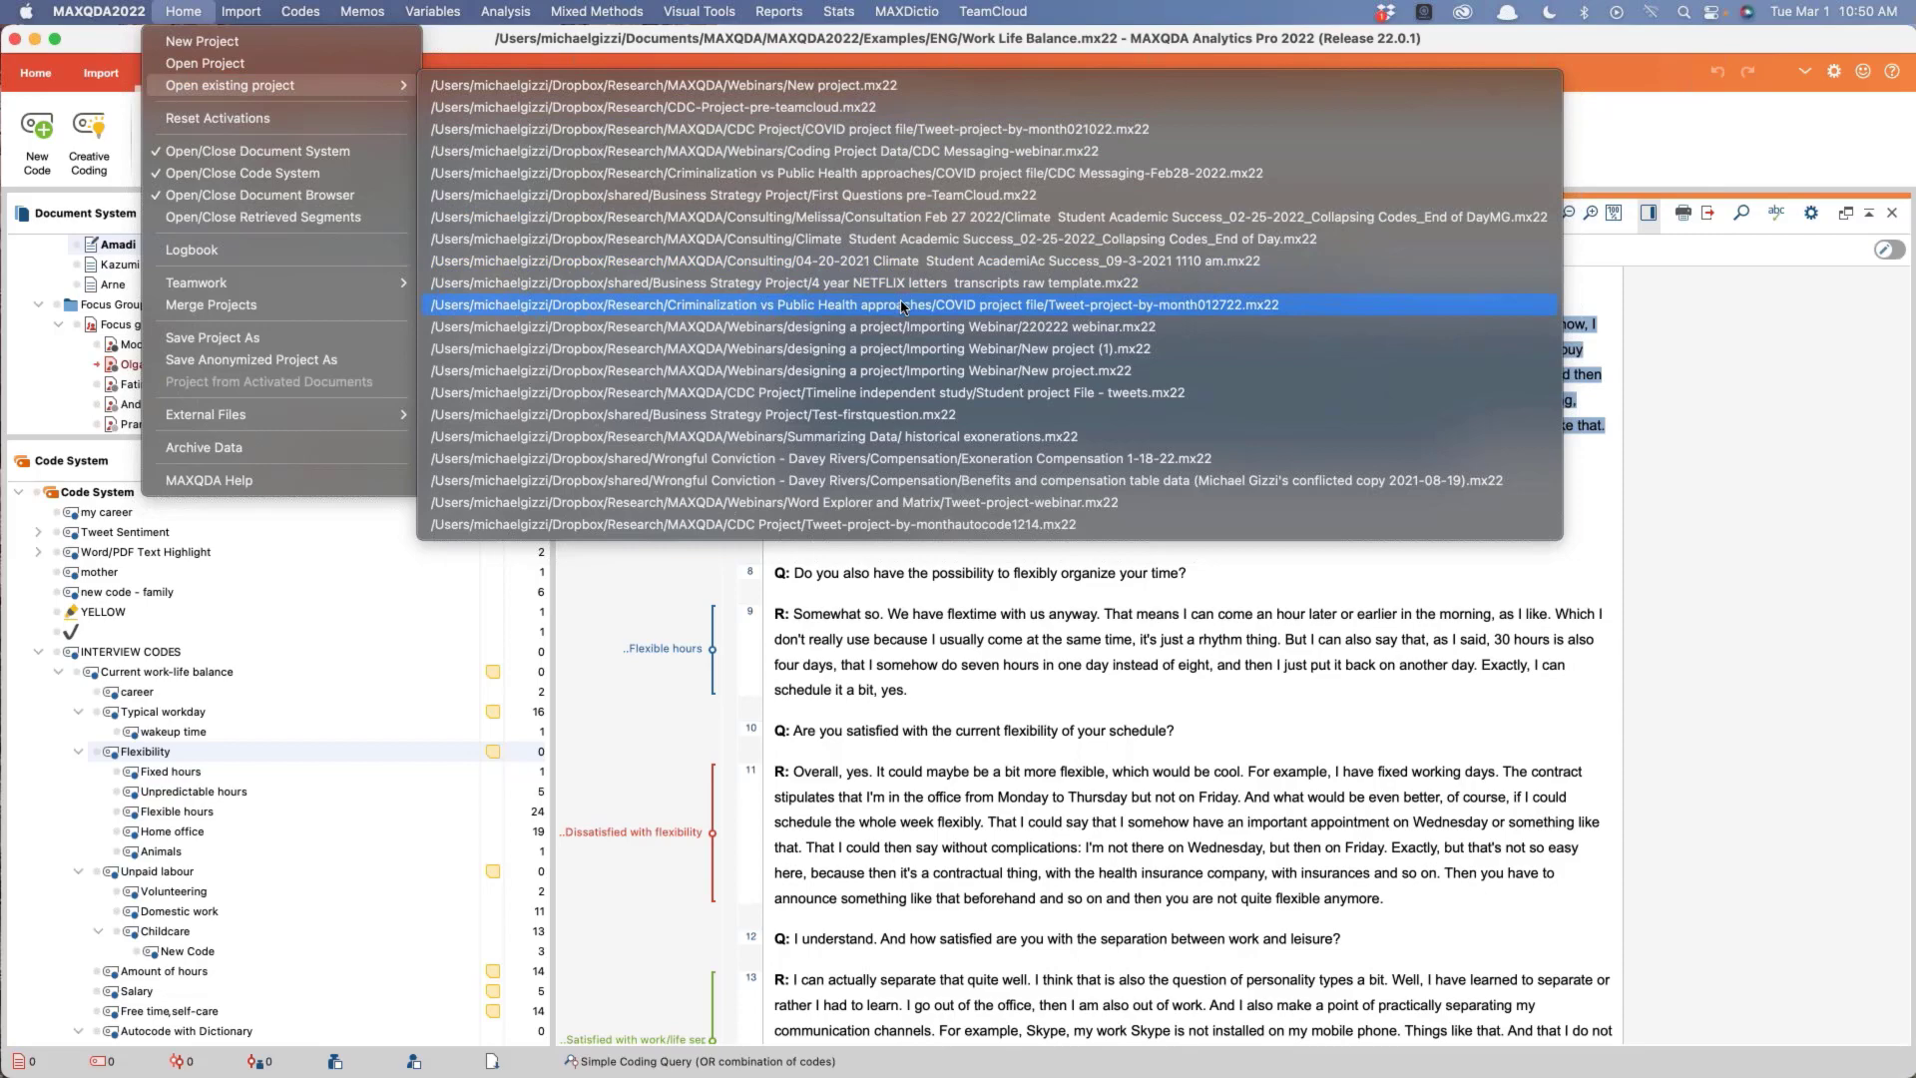
pyautogui.click(920, 440)
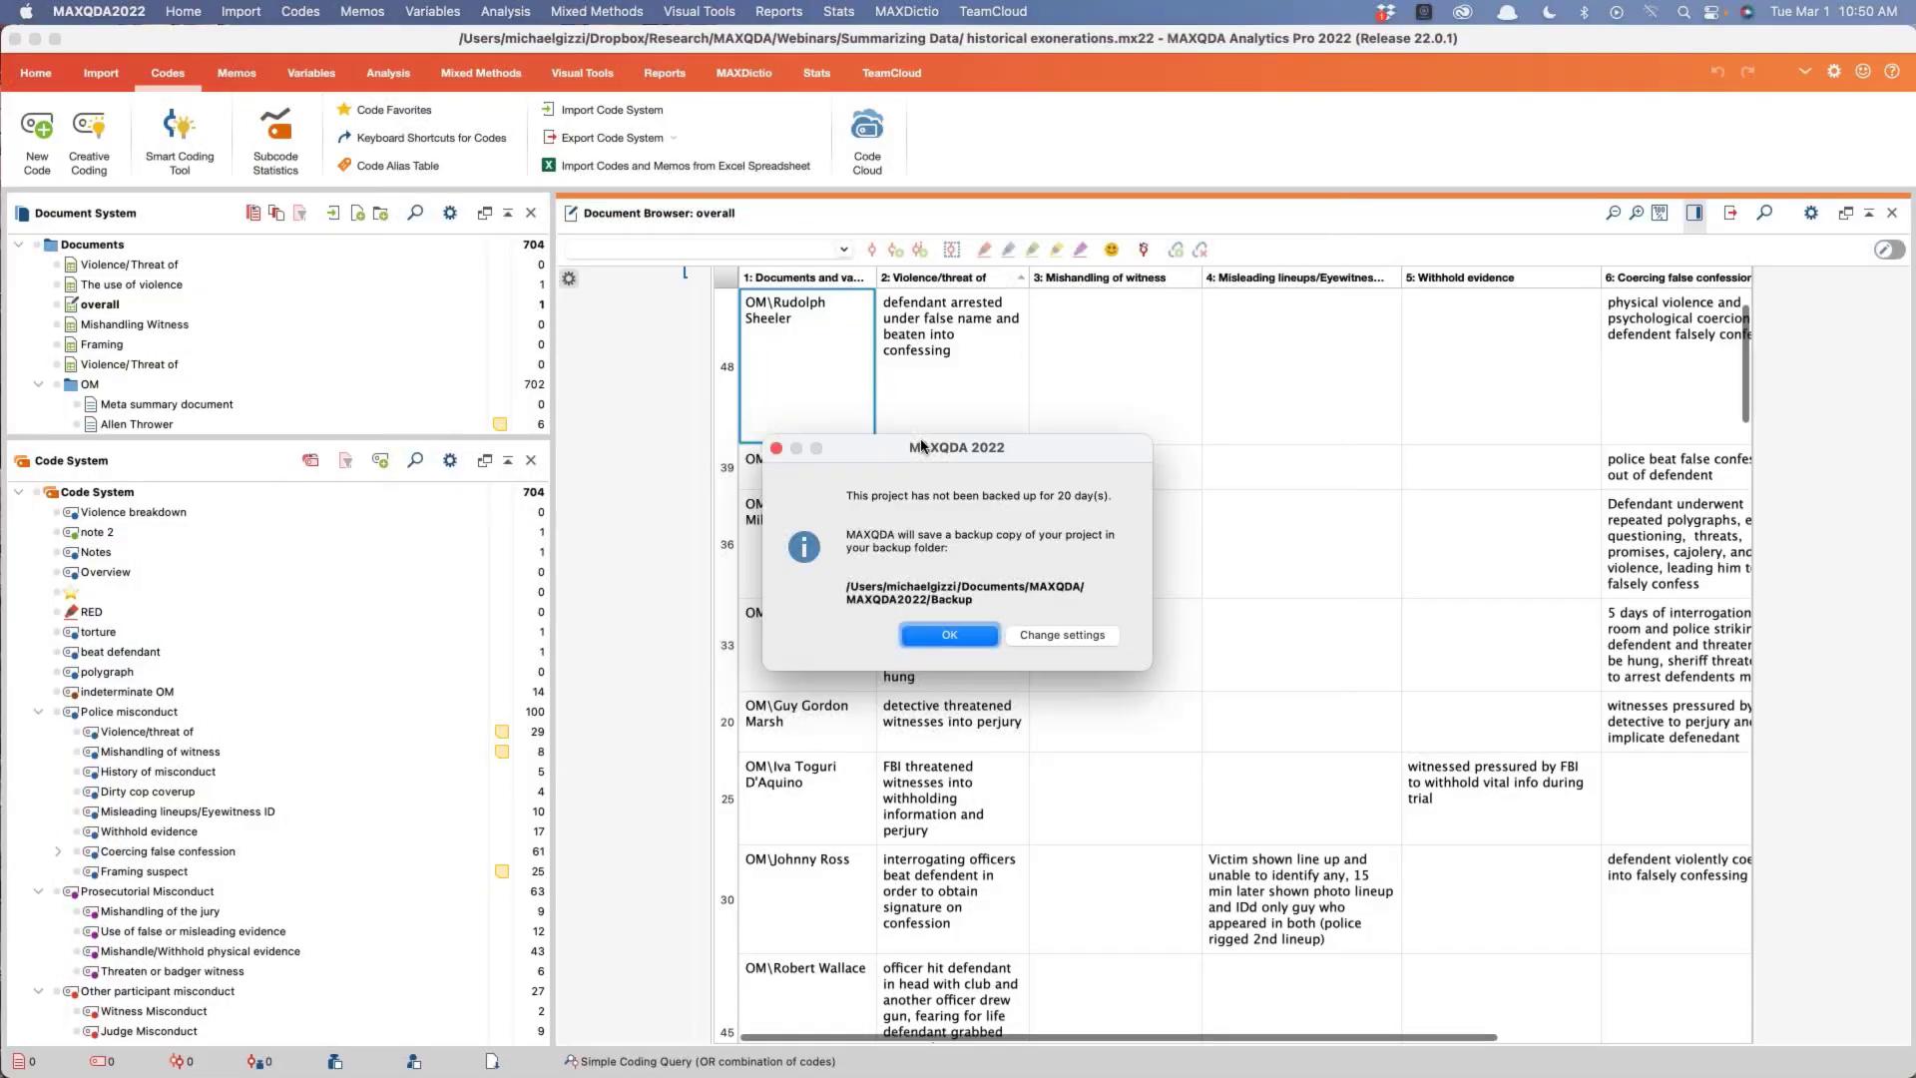
pyautogui.click(949, 643)
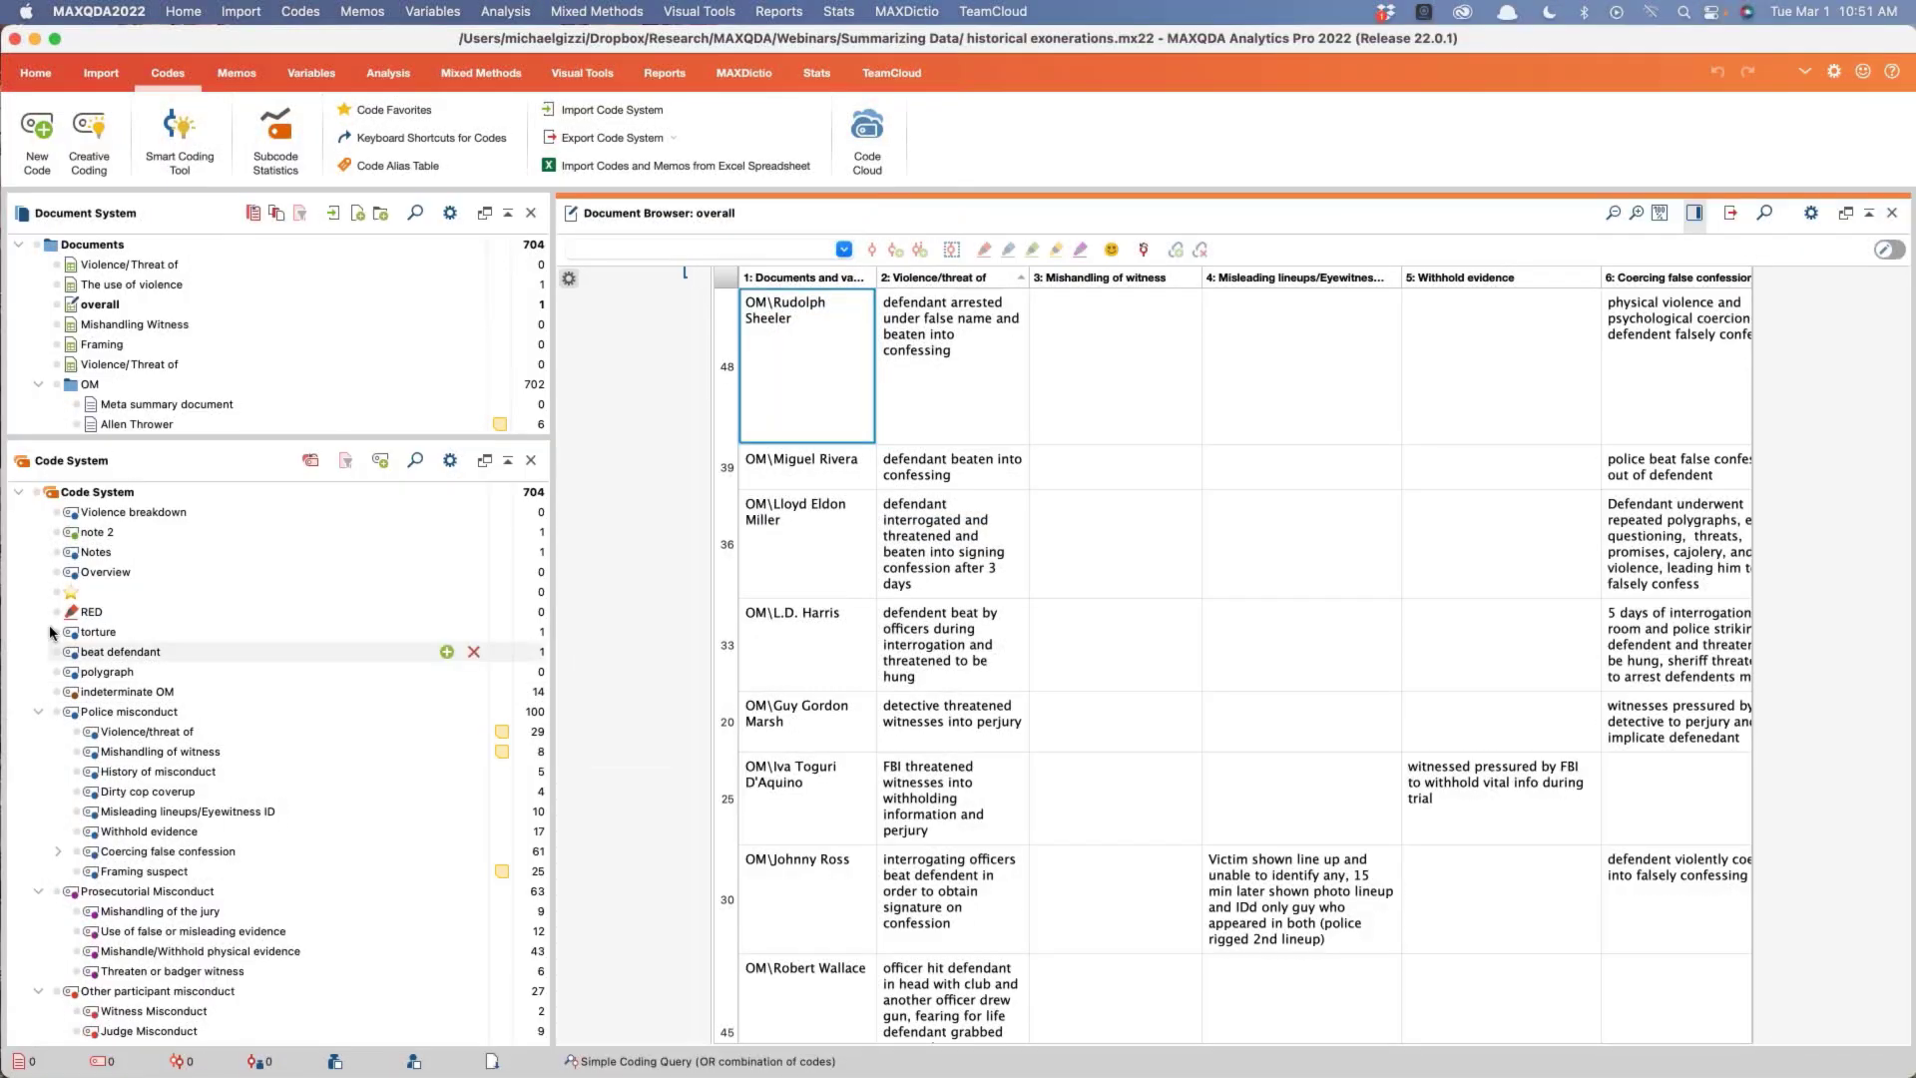
# Step: Activate the Police misconduct code together with all its subcodes and look through the OM document group
pyautogui.scroll(-2, 86, 762)
pyautogui.click(115, 641)
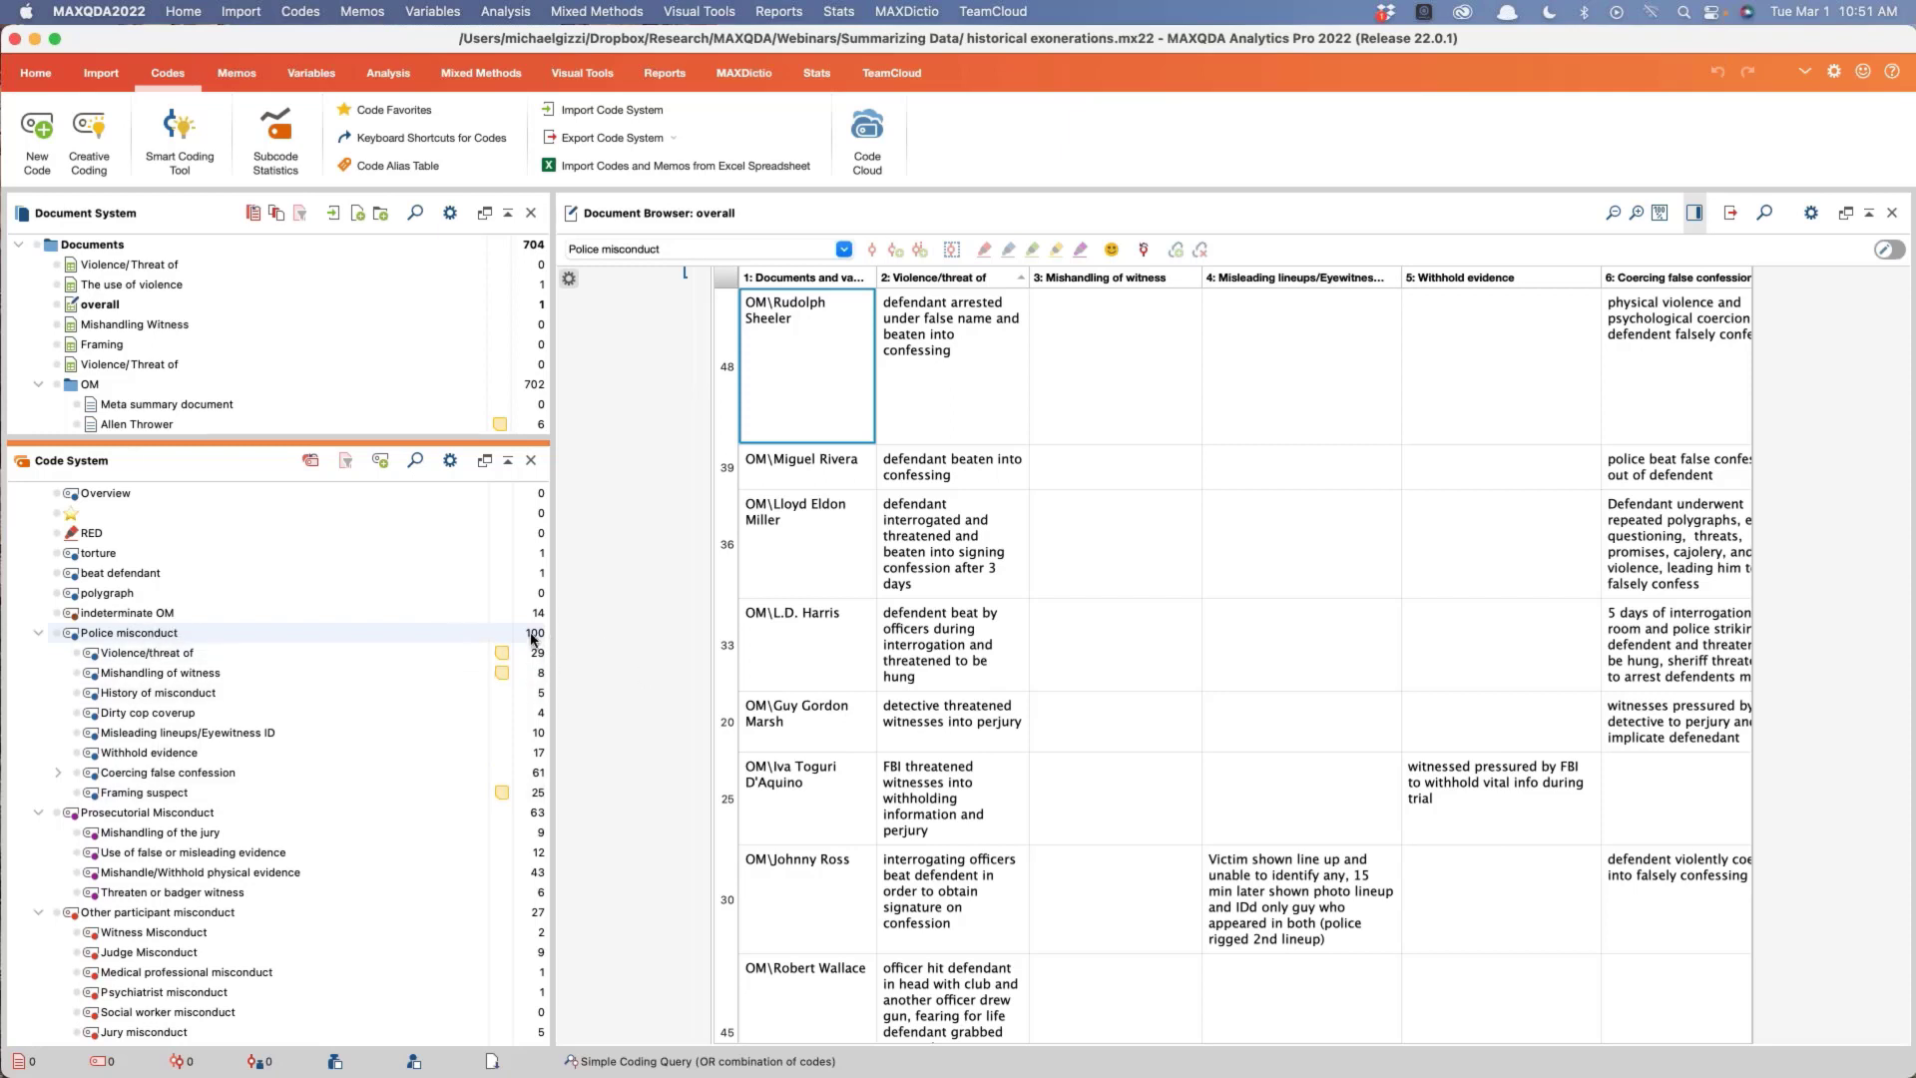
pyautogui.click(57, 633)
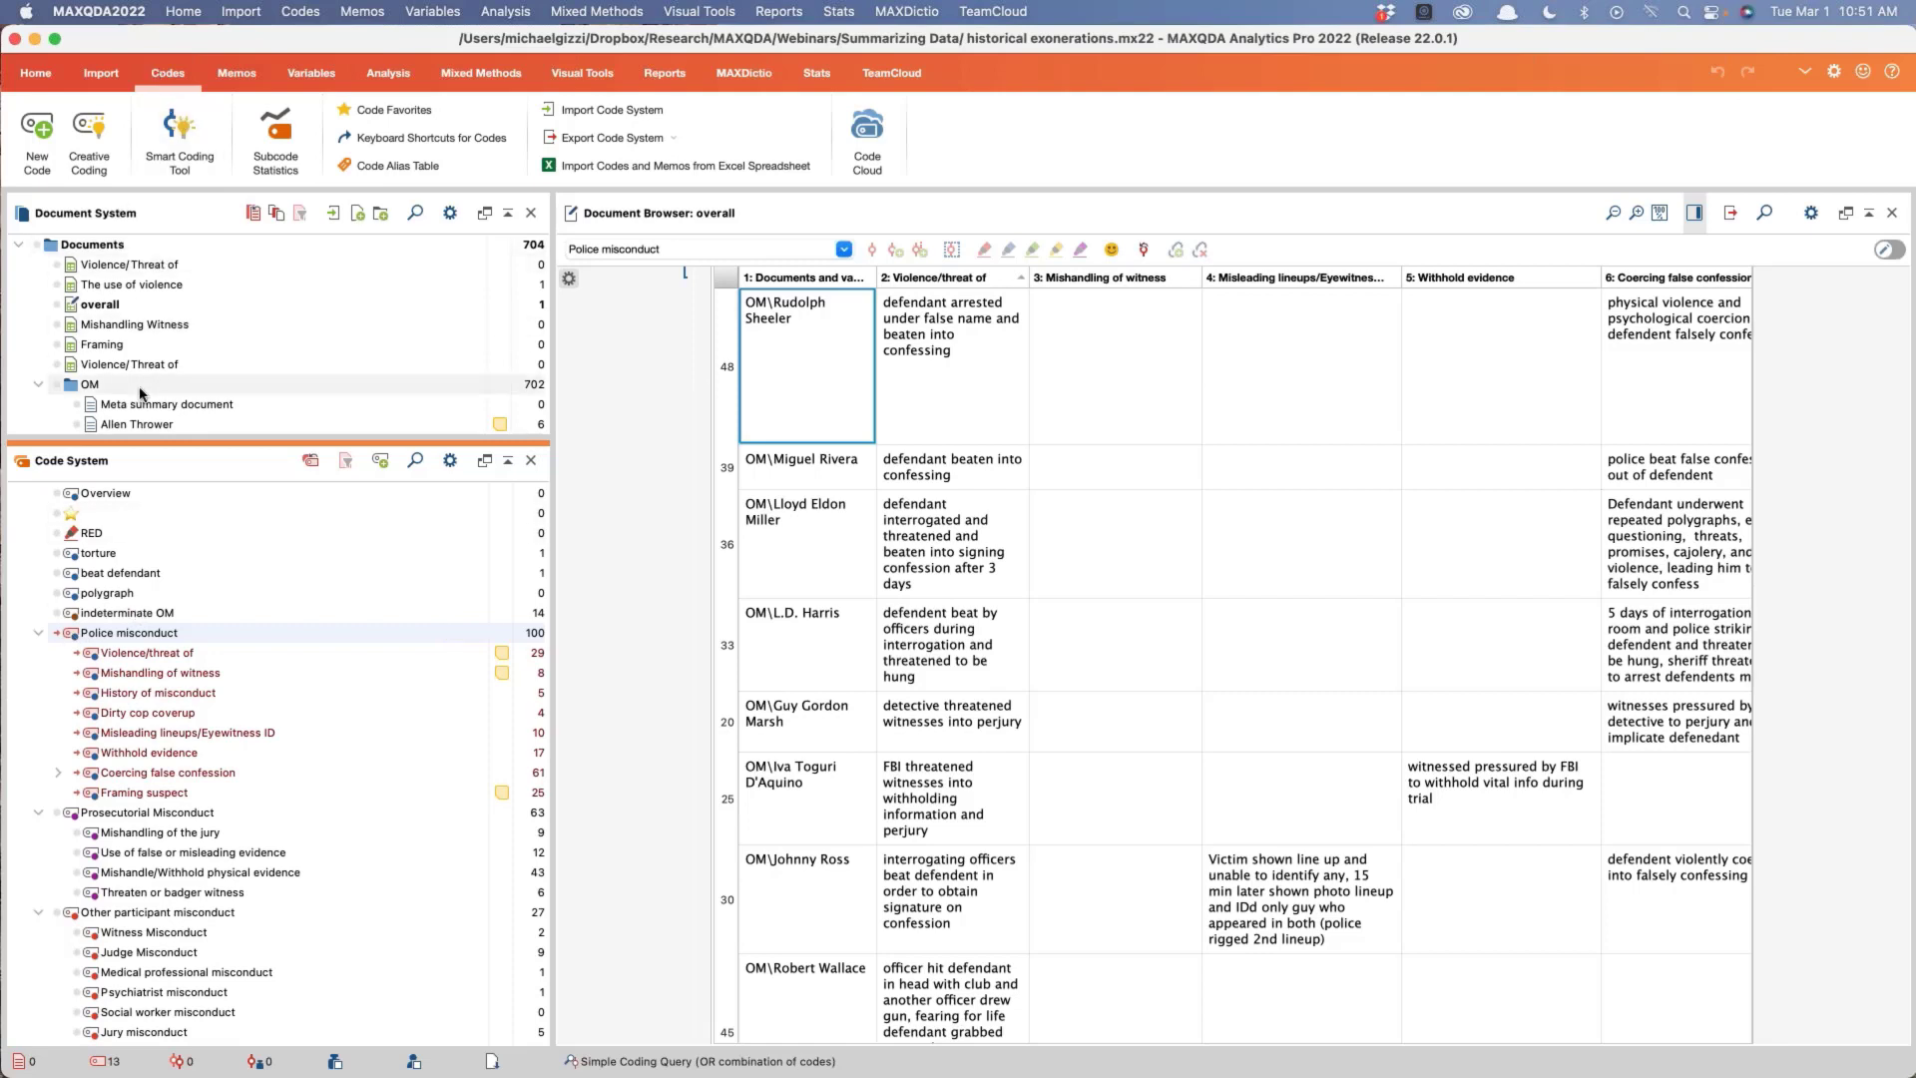
pyautogui.scroll(-2, 152, 335)
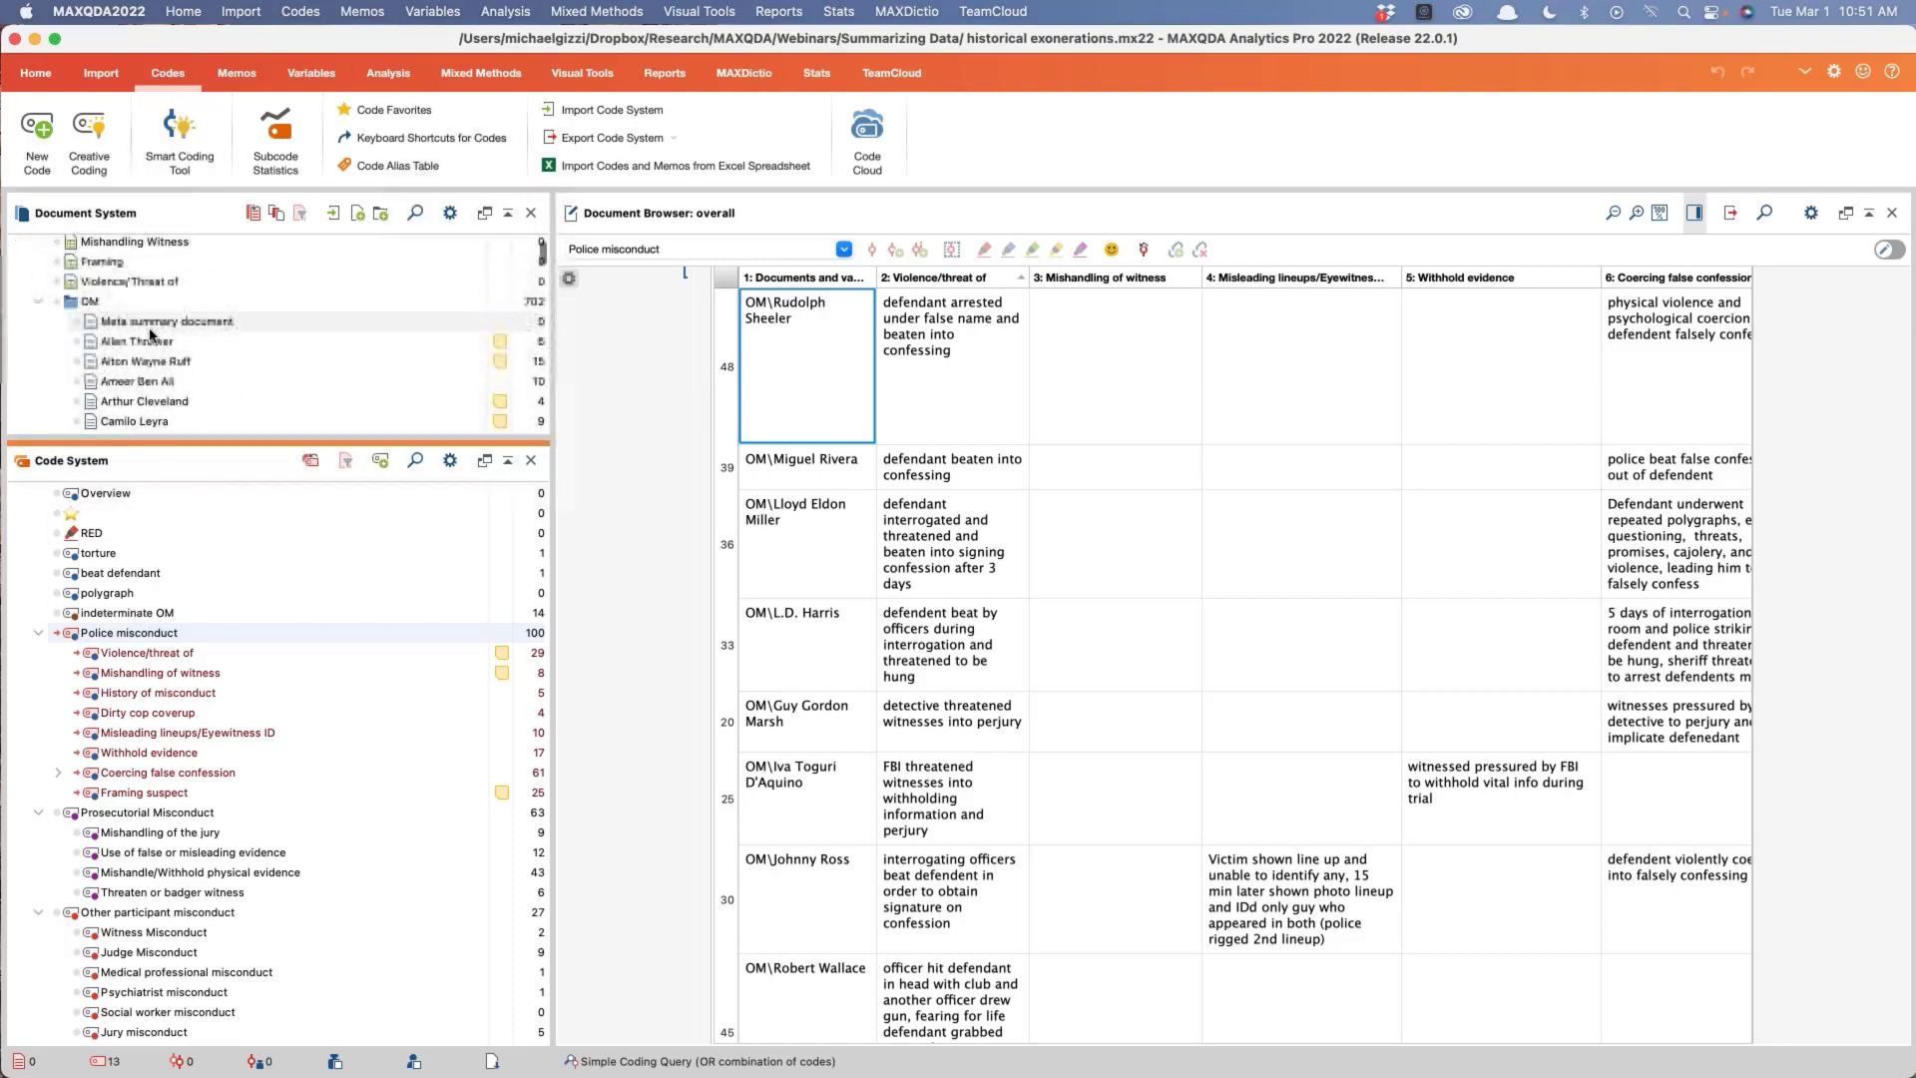
# Step: Open the Smart Coding Tool and review the coded segments of the Violence/threat of subcode
pyautogui.click(171, 134)
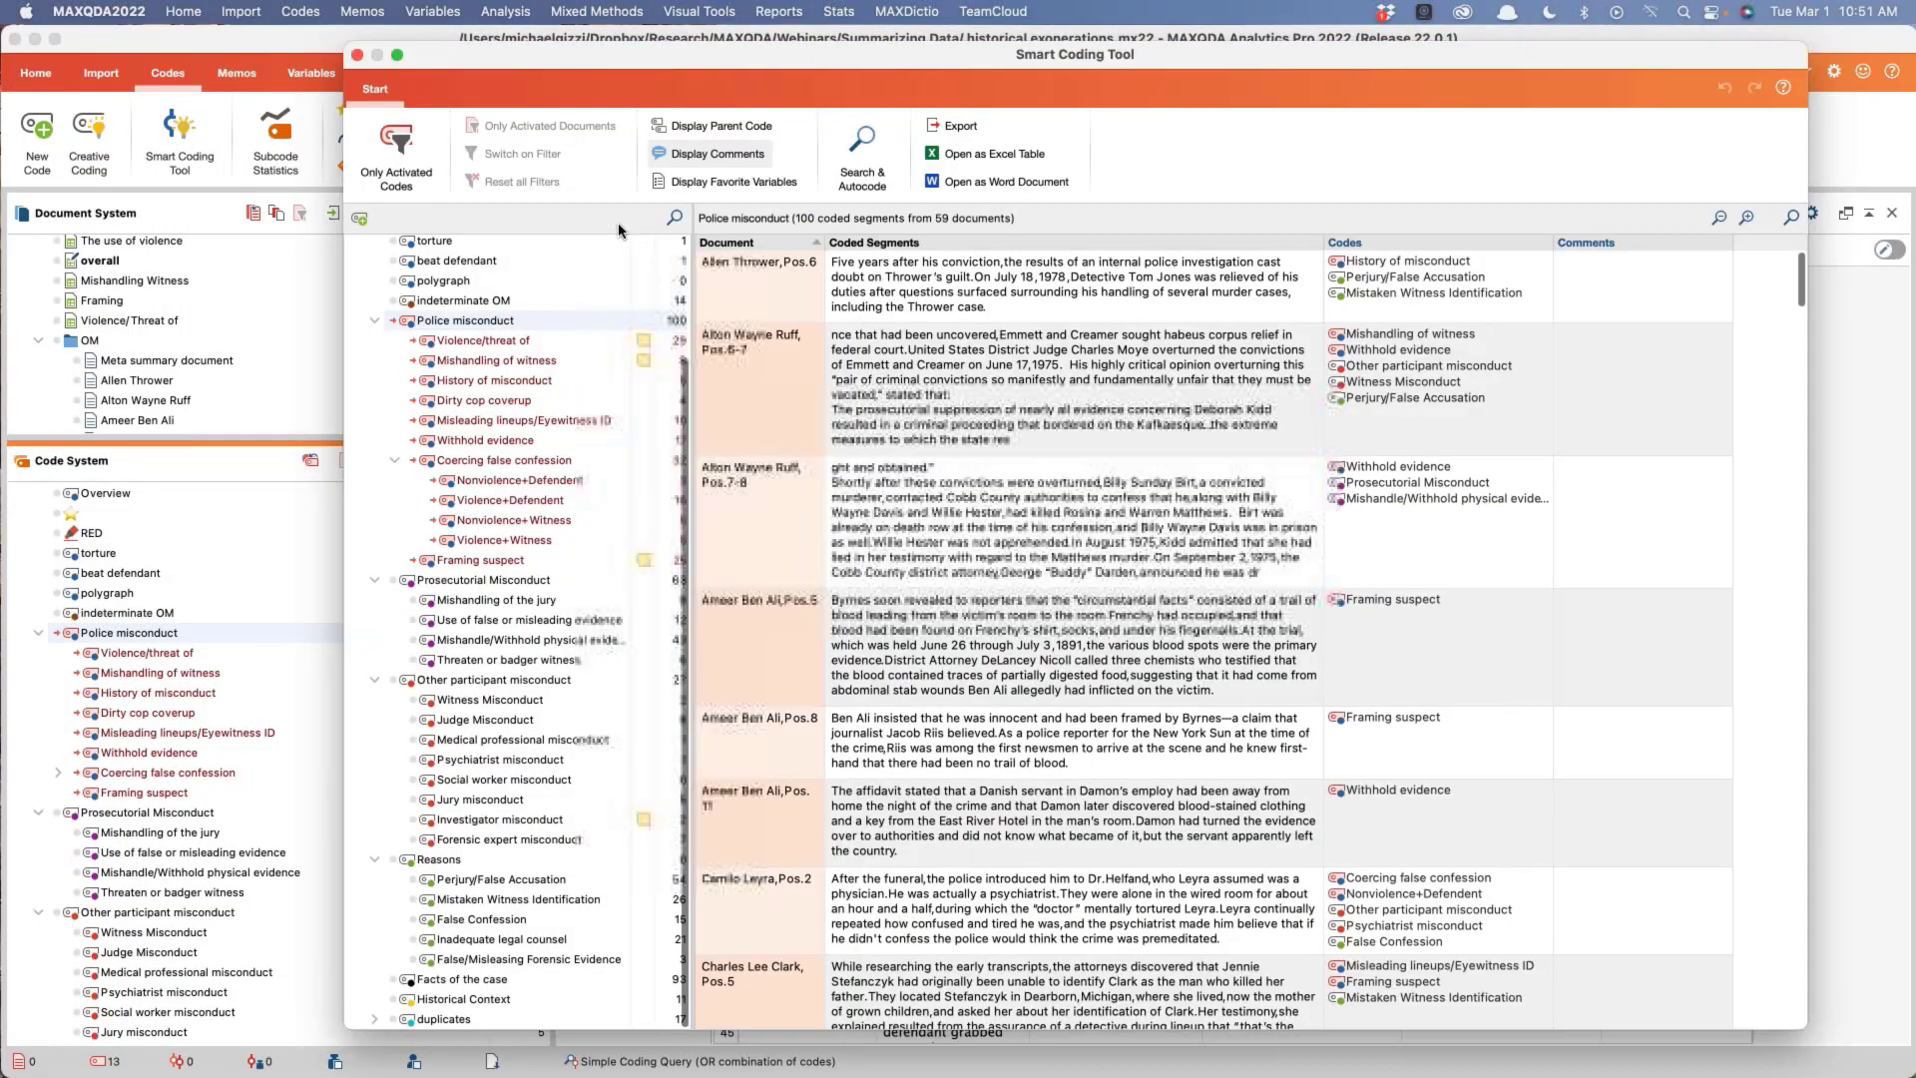
pyautogui.click(458, 345)
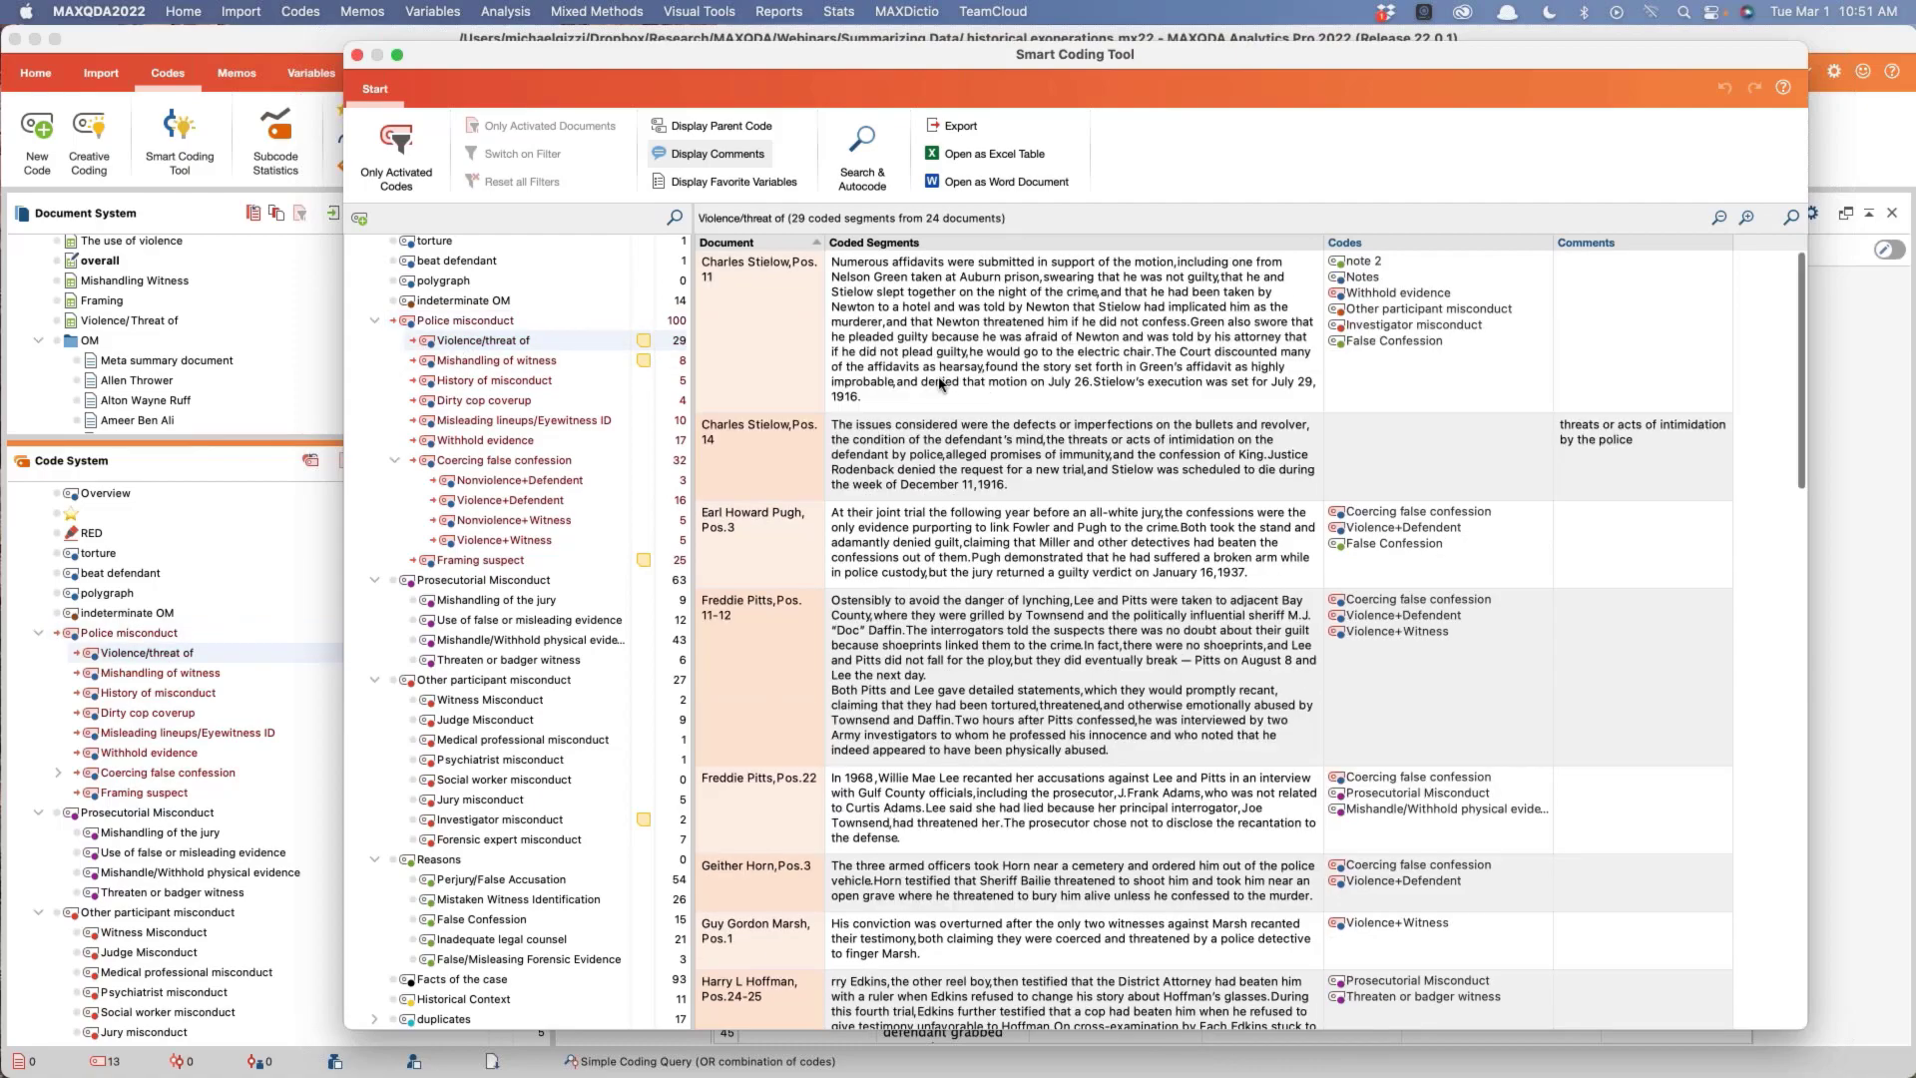
pyautogui.scroll(-10, 938, 383)
pyautogui.scroll(-8, 940, 384)
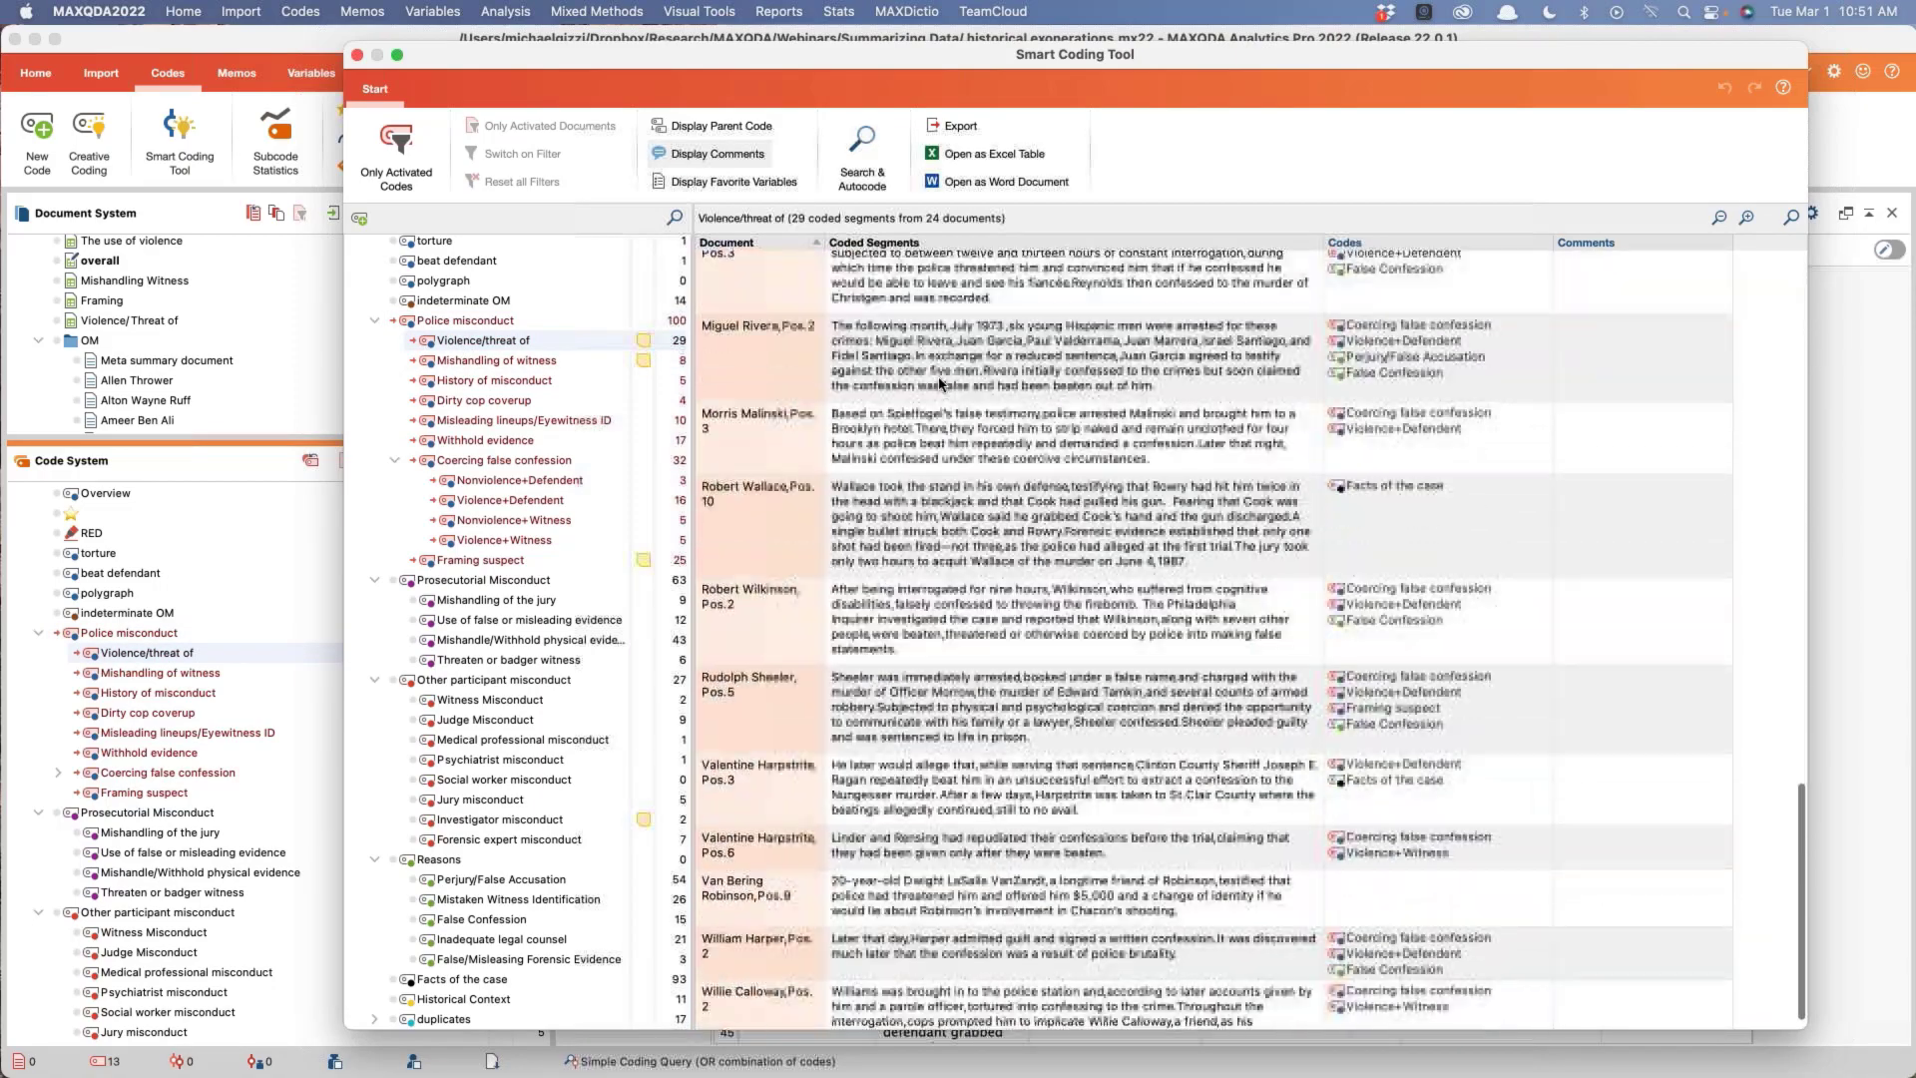
pyautogui.scroll(20, 938, 384)
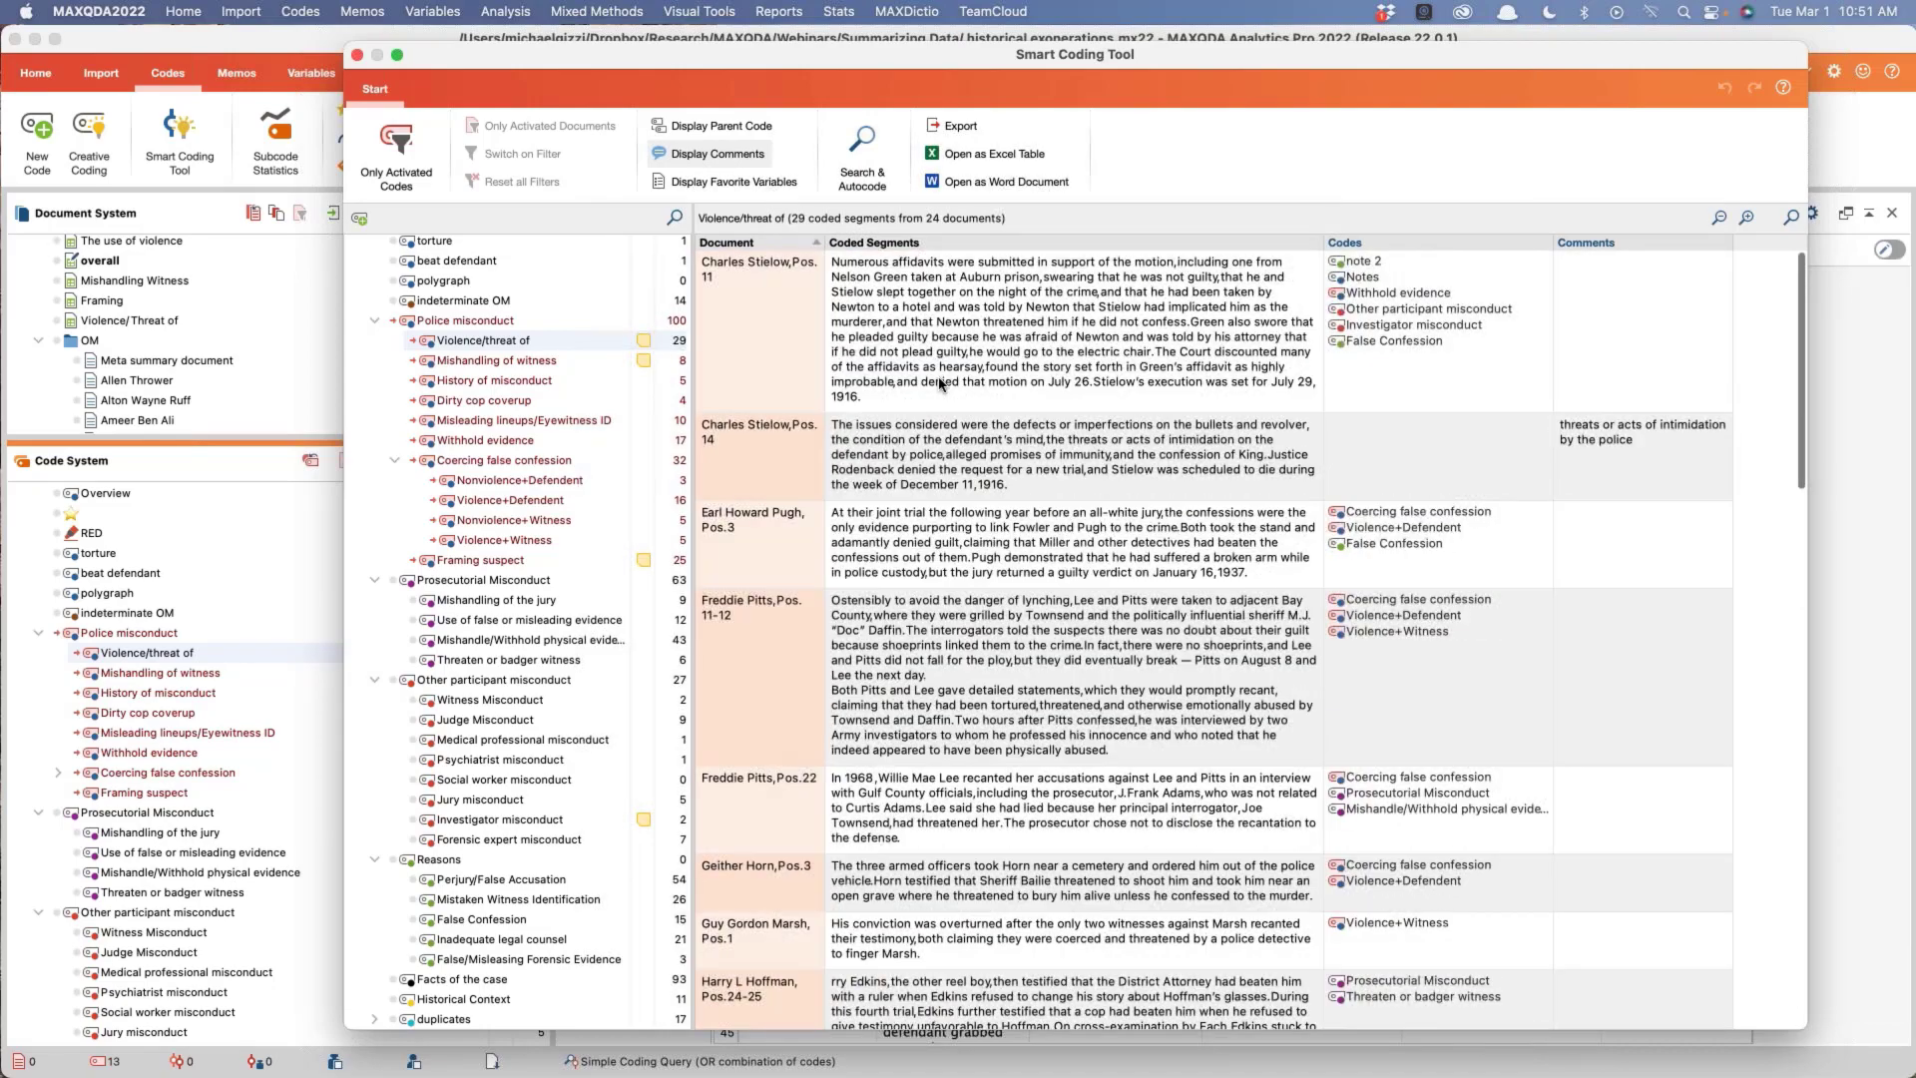
# Step: Review the coded segments of the parent code Police misconduct, including their additional codes and comments
pyautogui.click(460, 321)
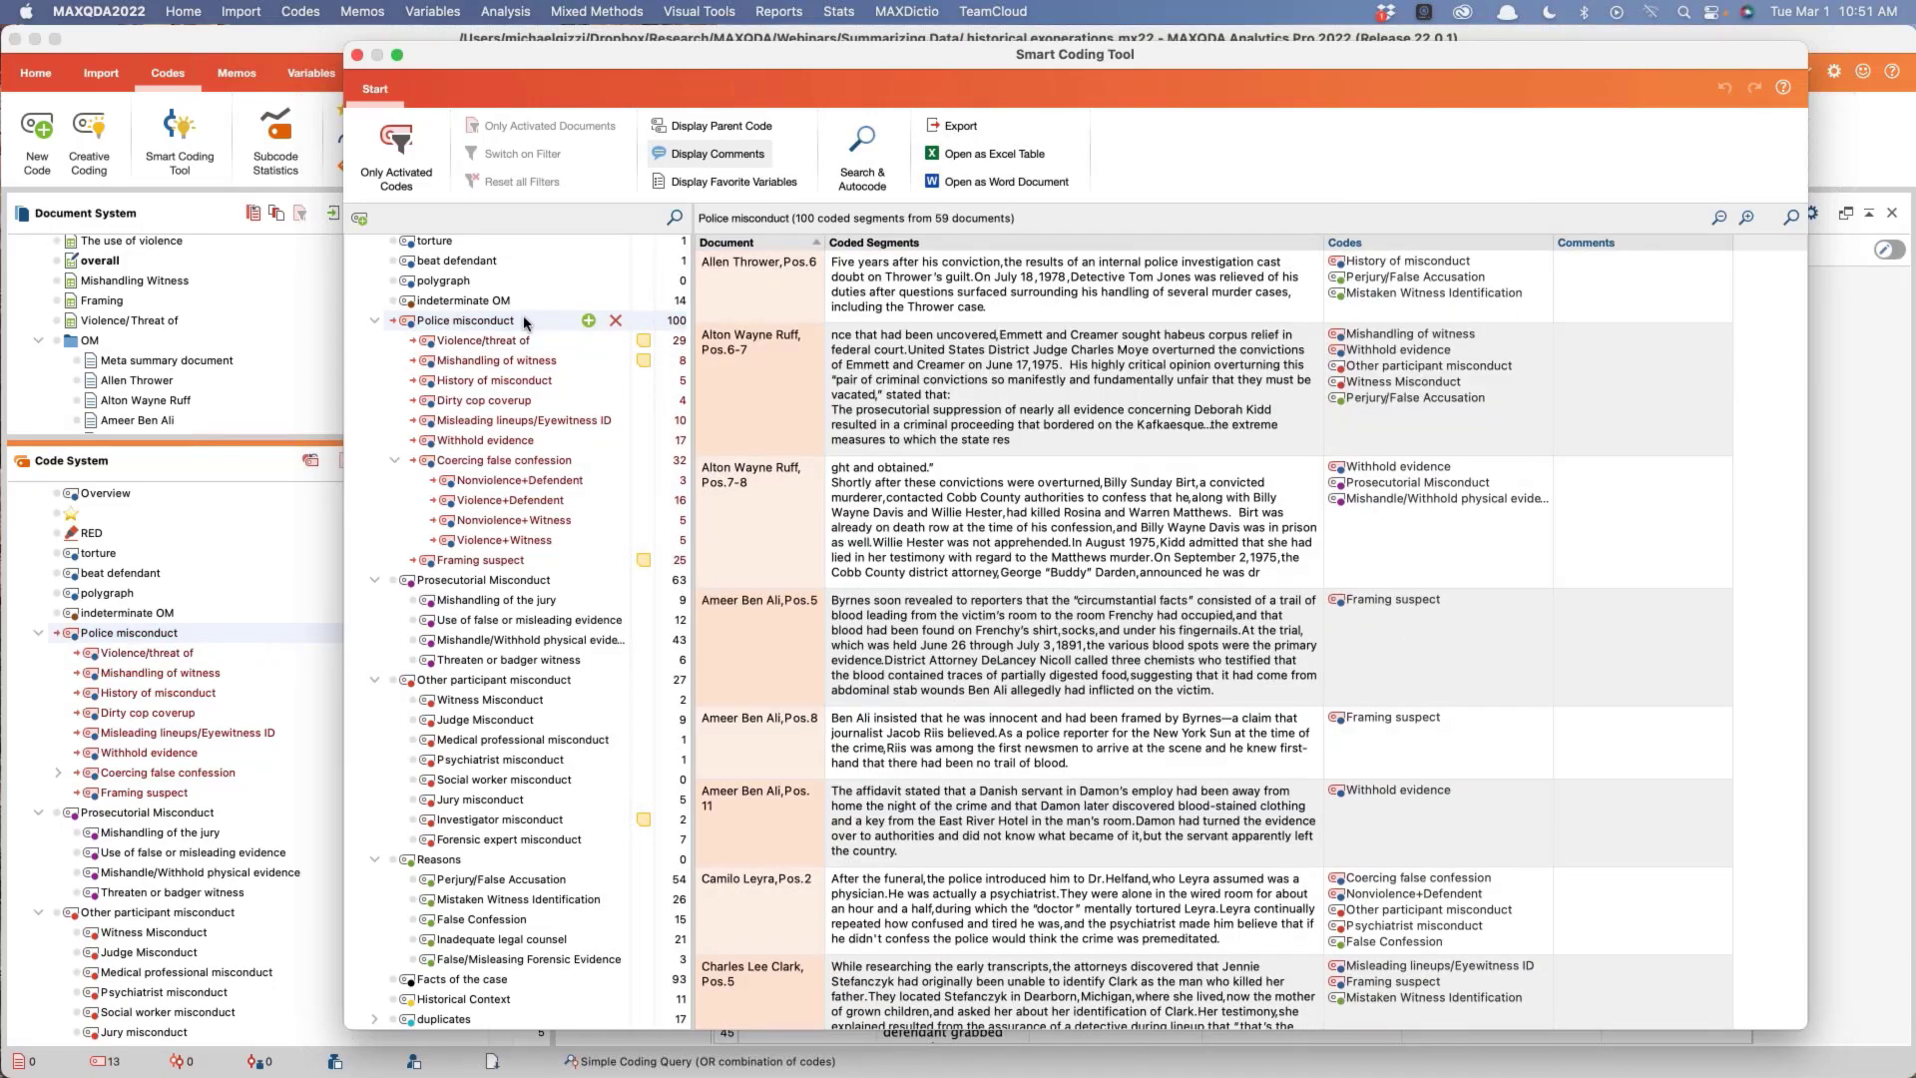
pyautogui.scroll(-3, 1045, 434)
pyautogui.scroll(-10, 1045, 433)
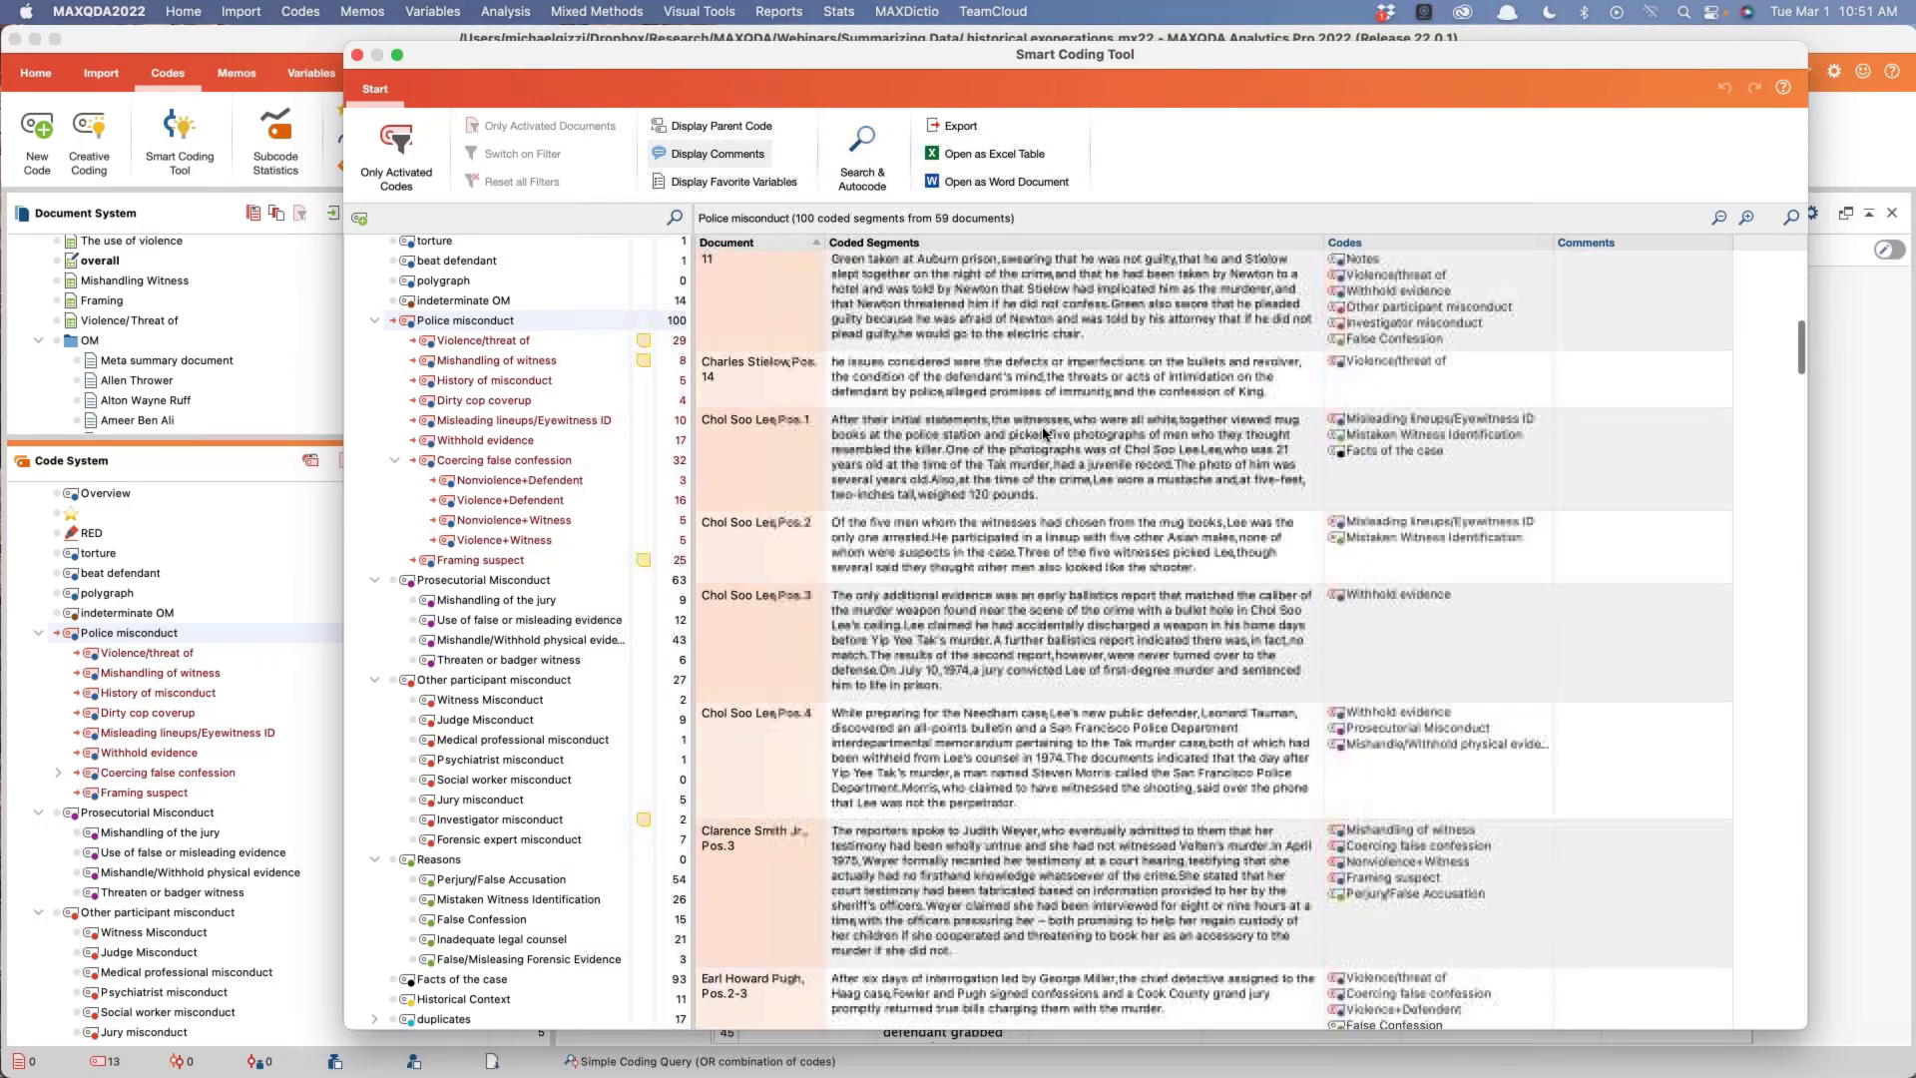
pyautogui.scroll(-15, 1045, 433)
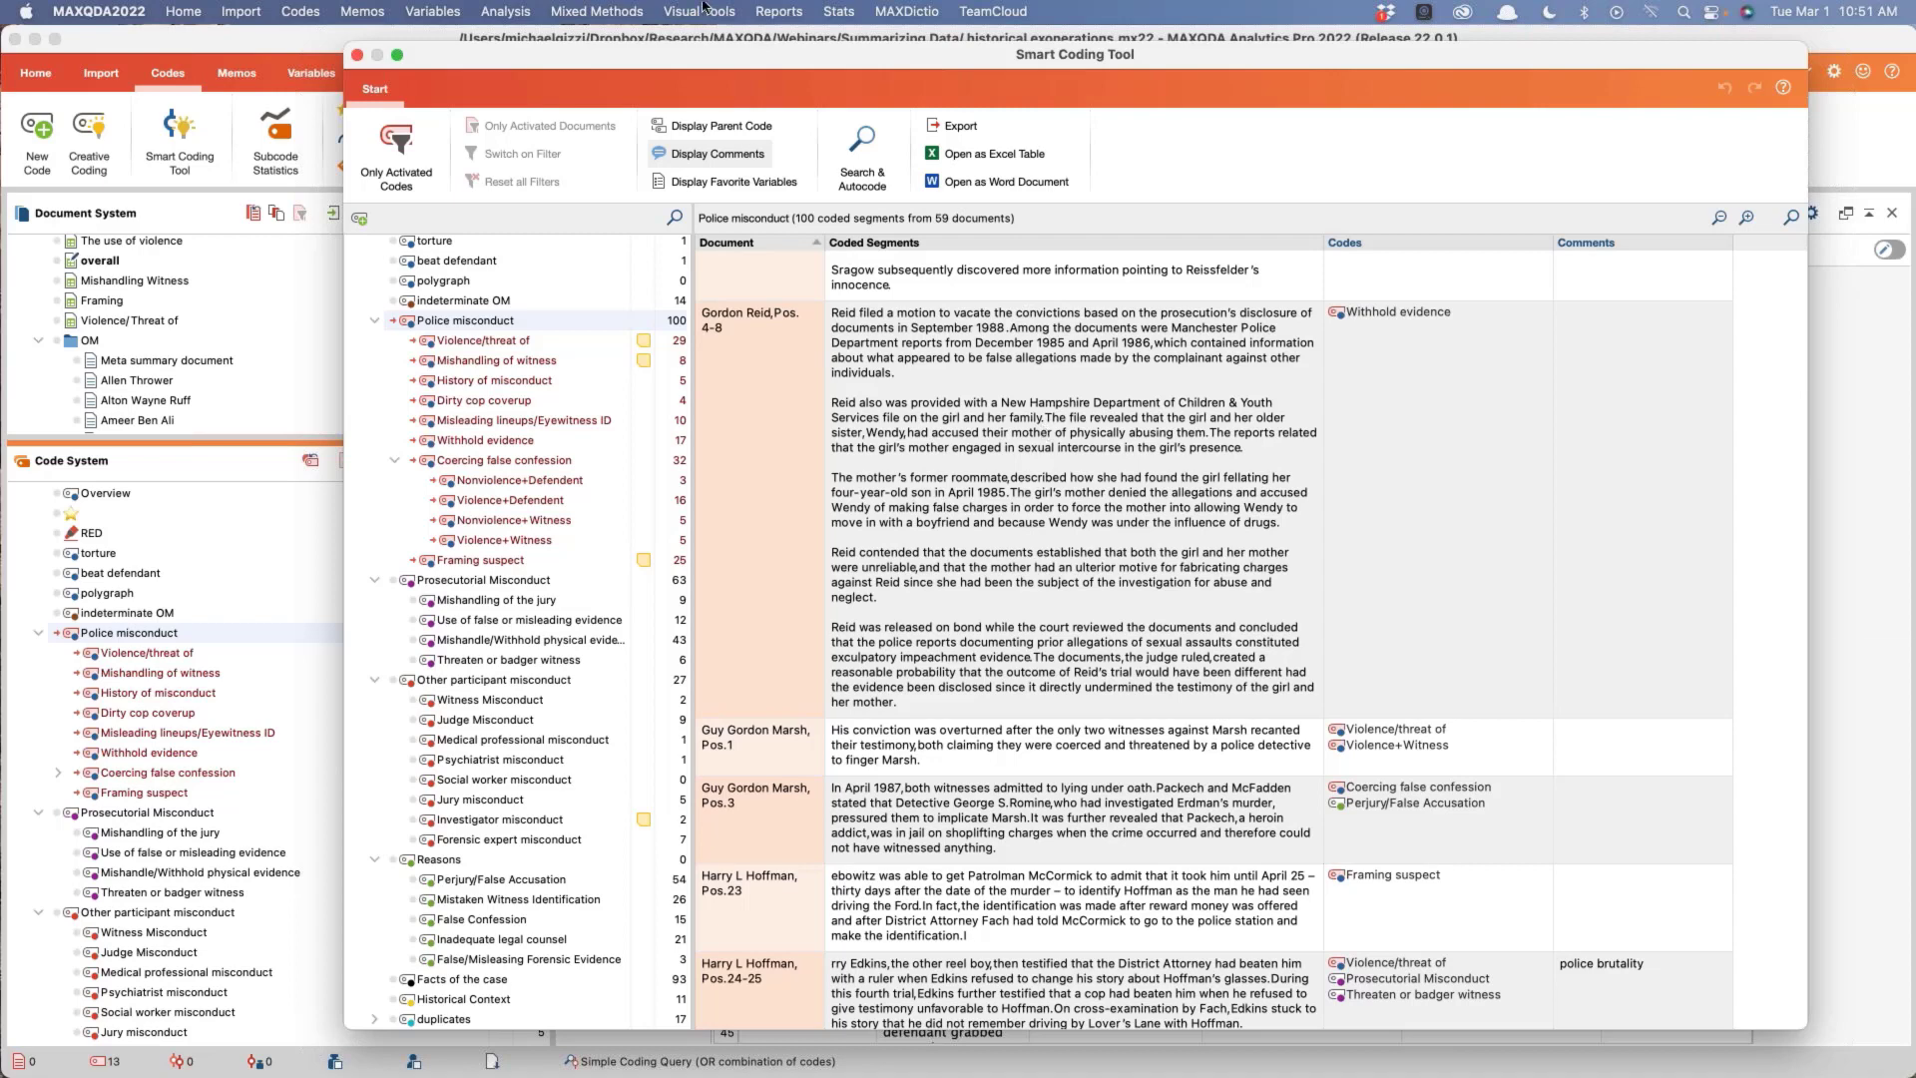
# Step: Close the Smart Coding Tool and open the recent project "Tweet-project-by-month021022.mx22" from the COVID project file folder
pyautogui.click(357, 56)
pyautogui.click(183, 11)
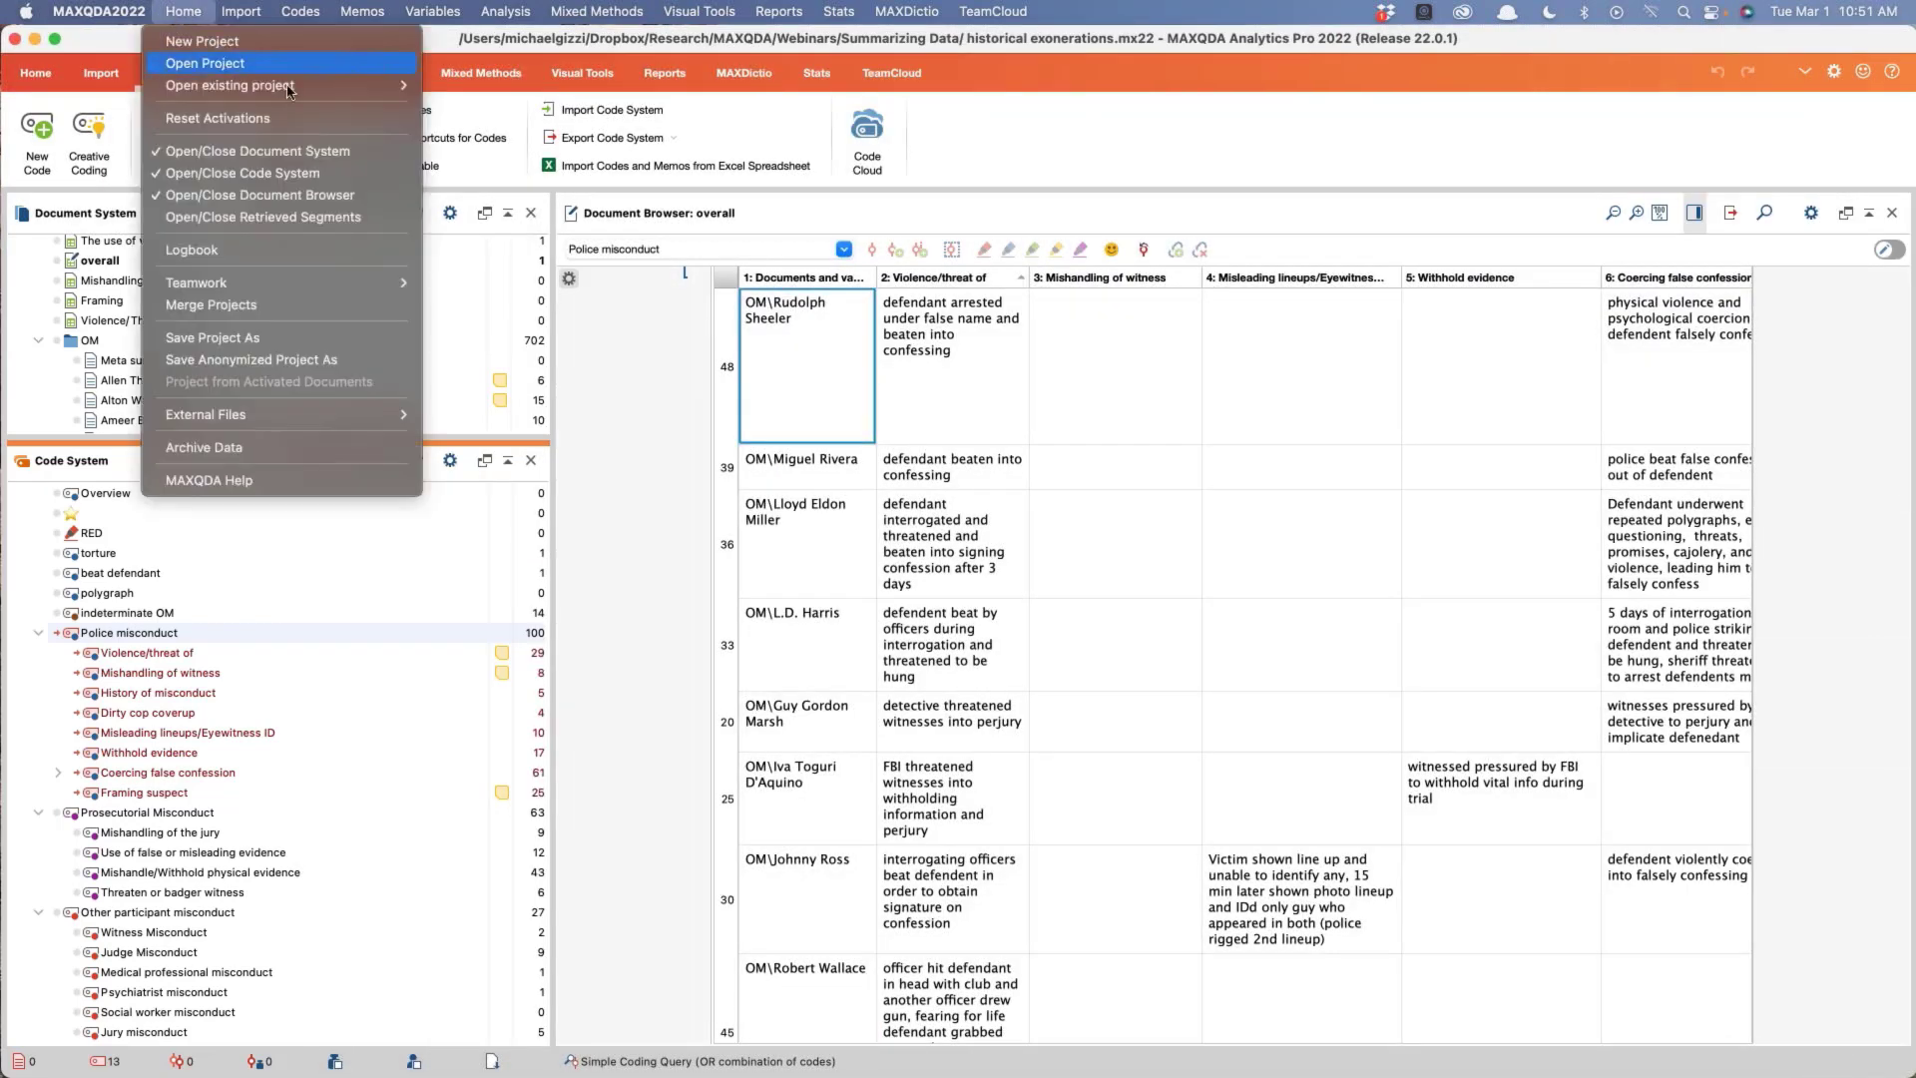
pyautogui.moveTo(279, 85)
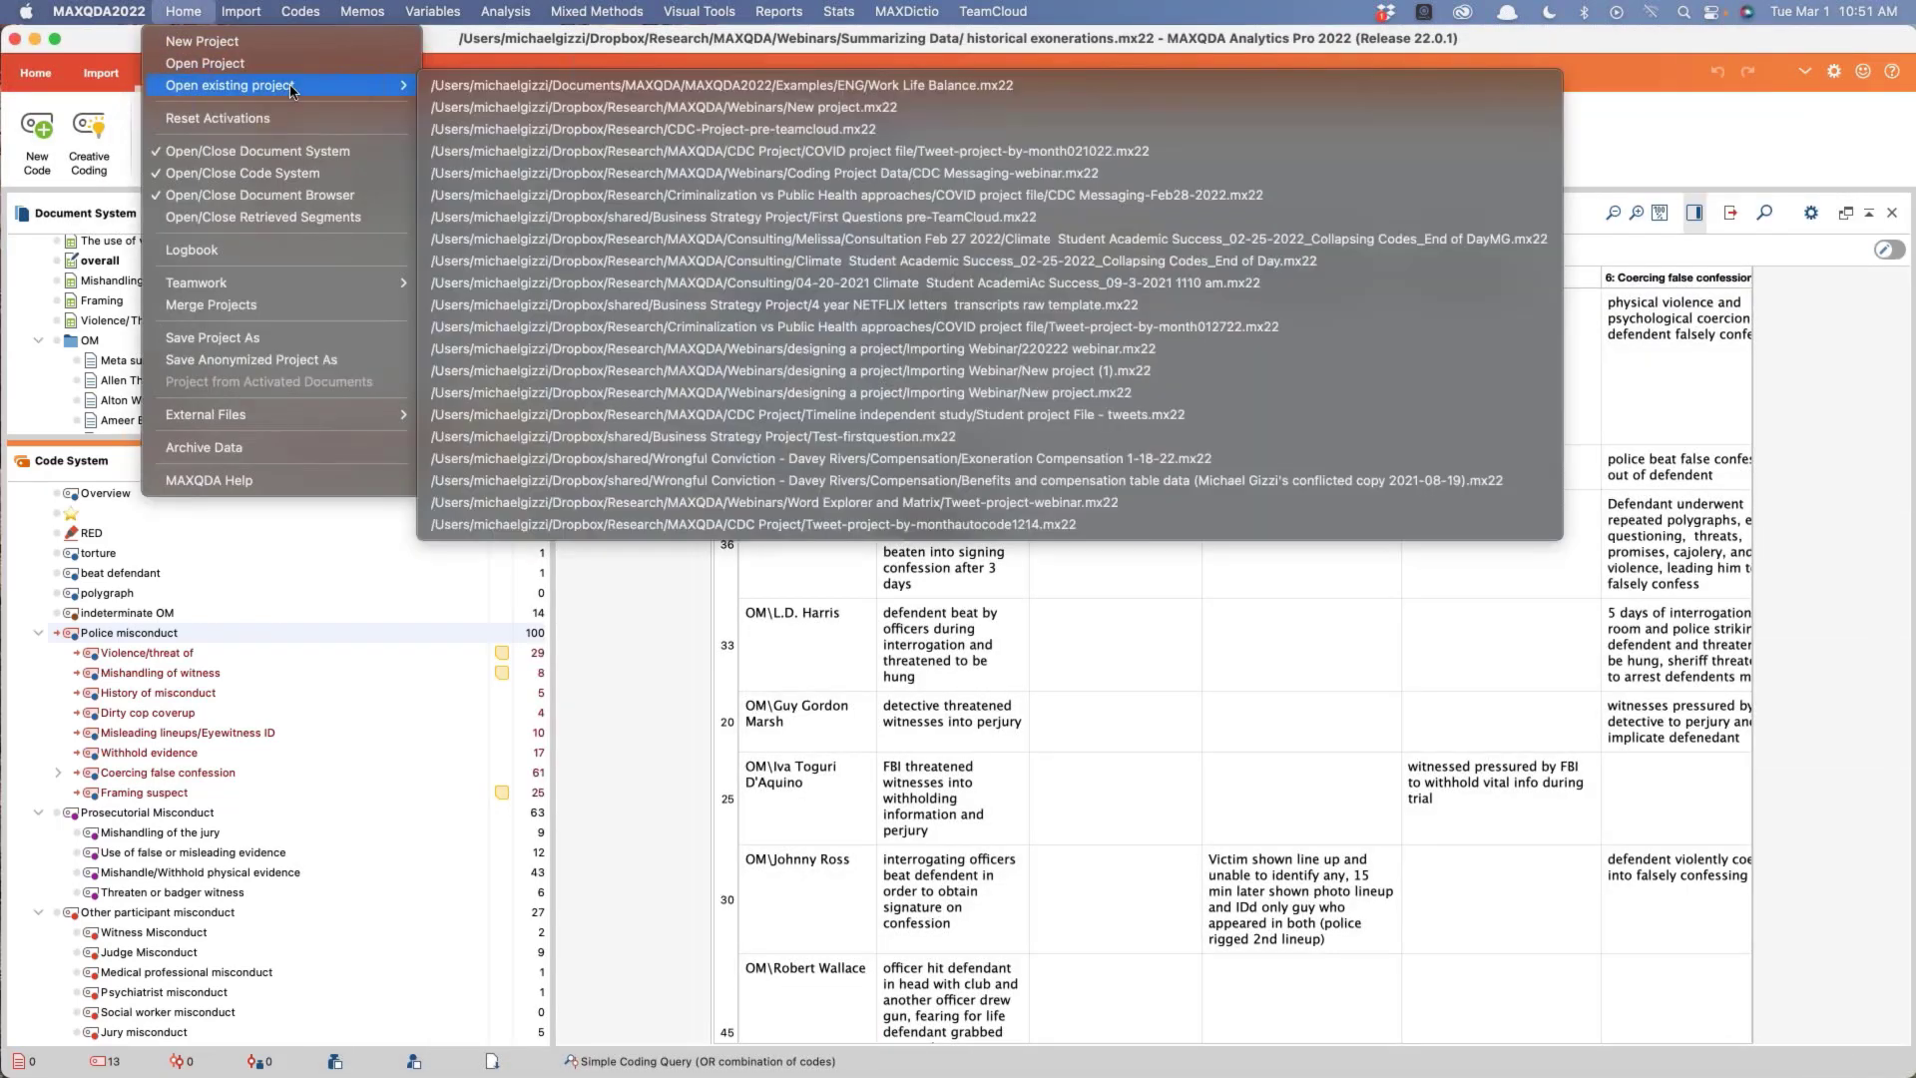
pyautogui.click(812, 152)
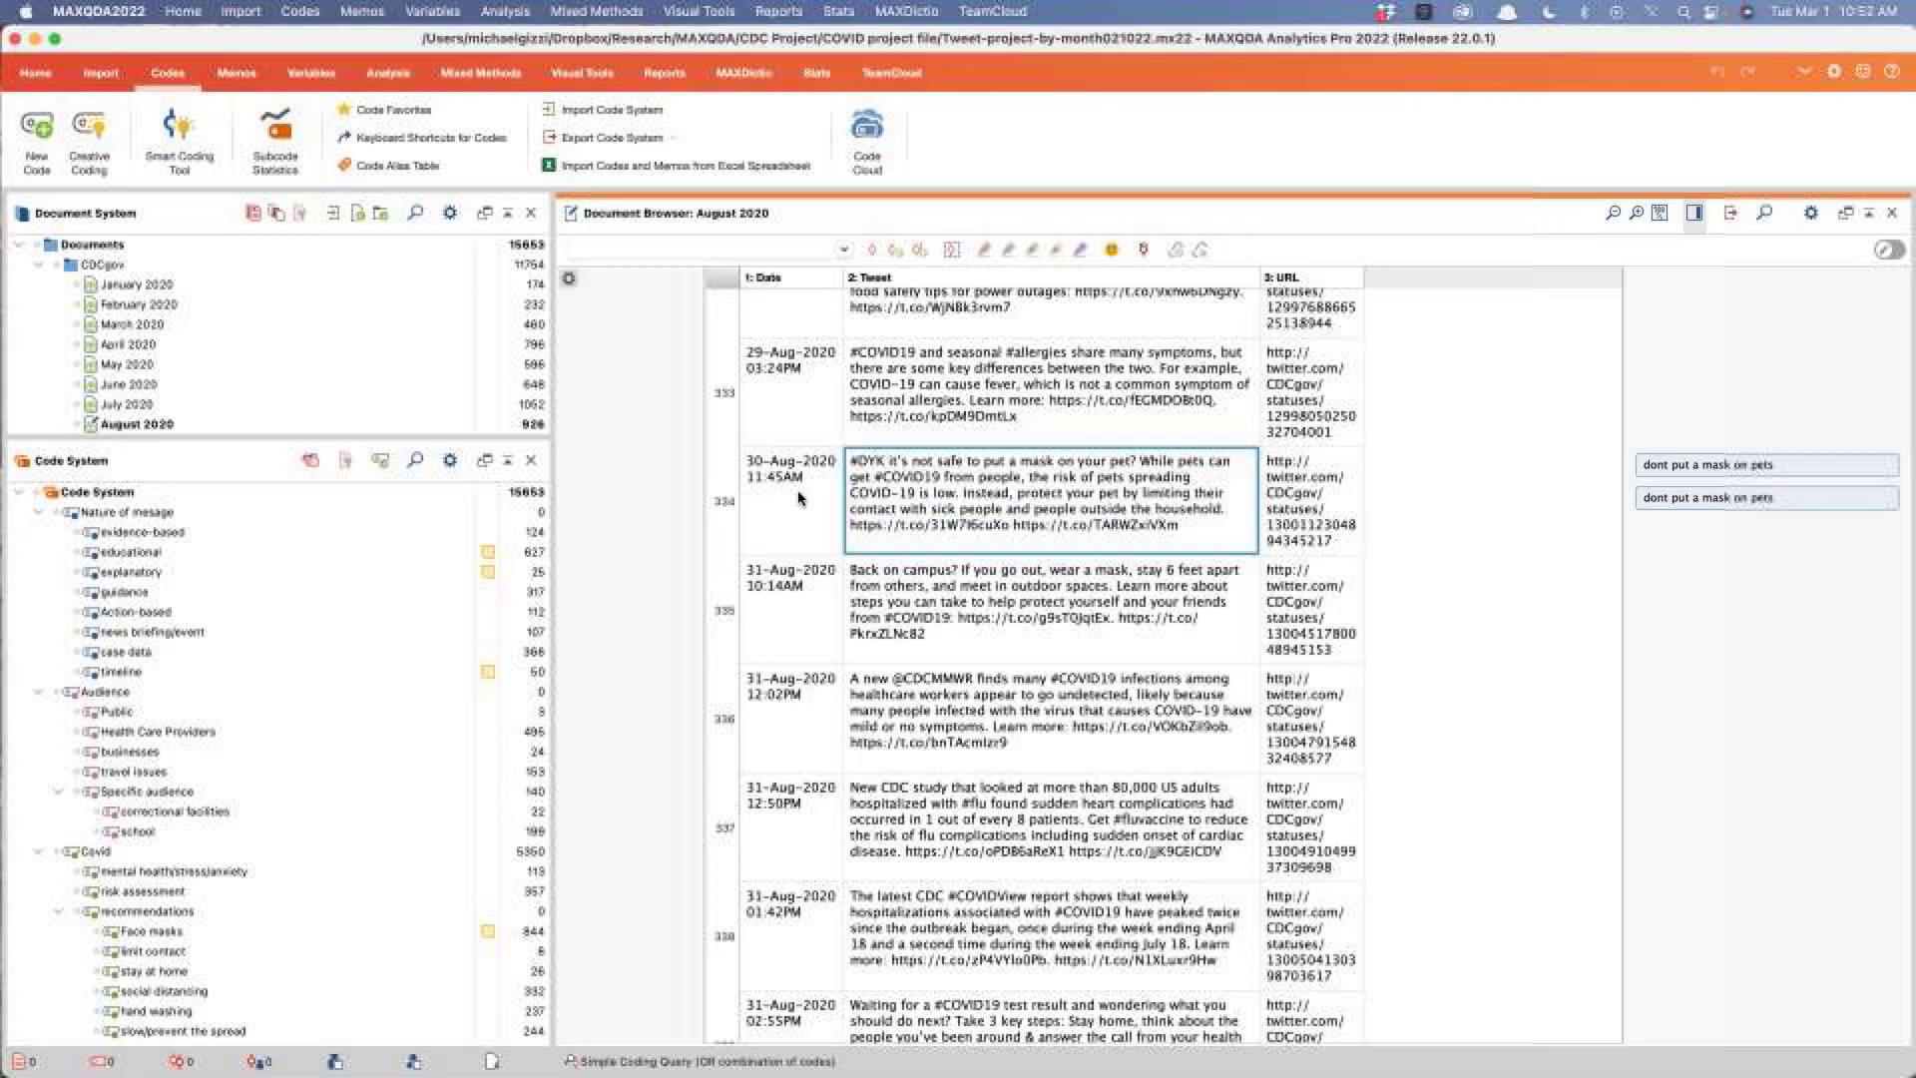
# Step: Open the May 2020 and August 2020 tweet documents and browse the coded August tweets
pyautogui.doubleClick(147, 374)
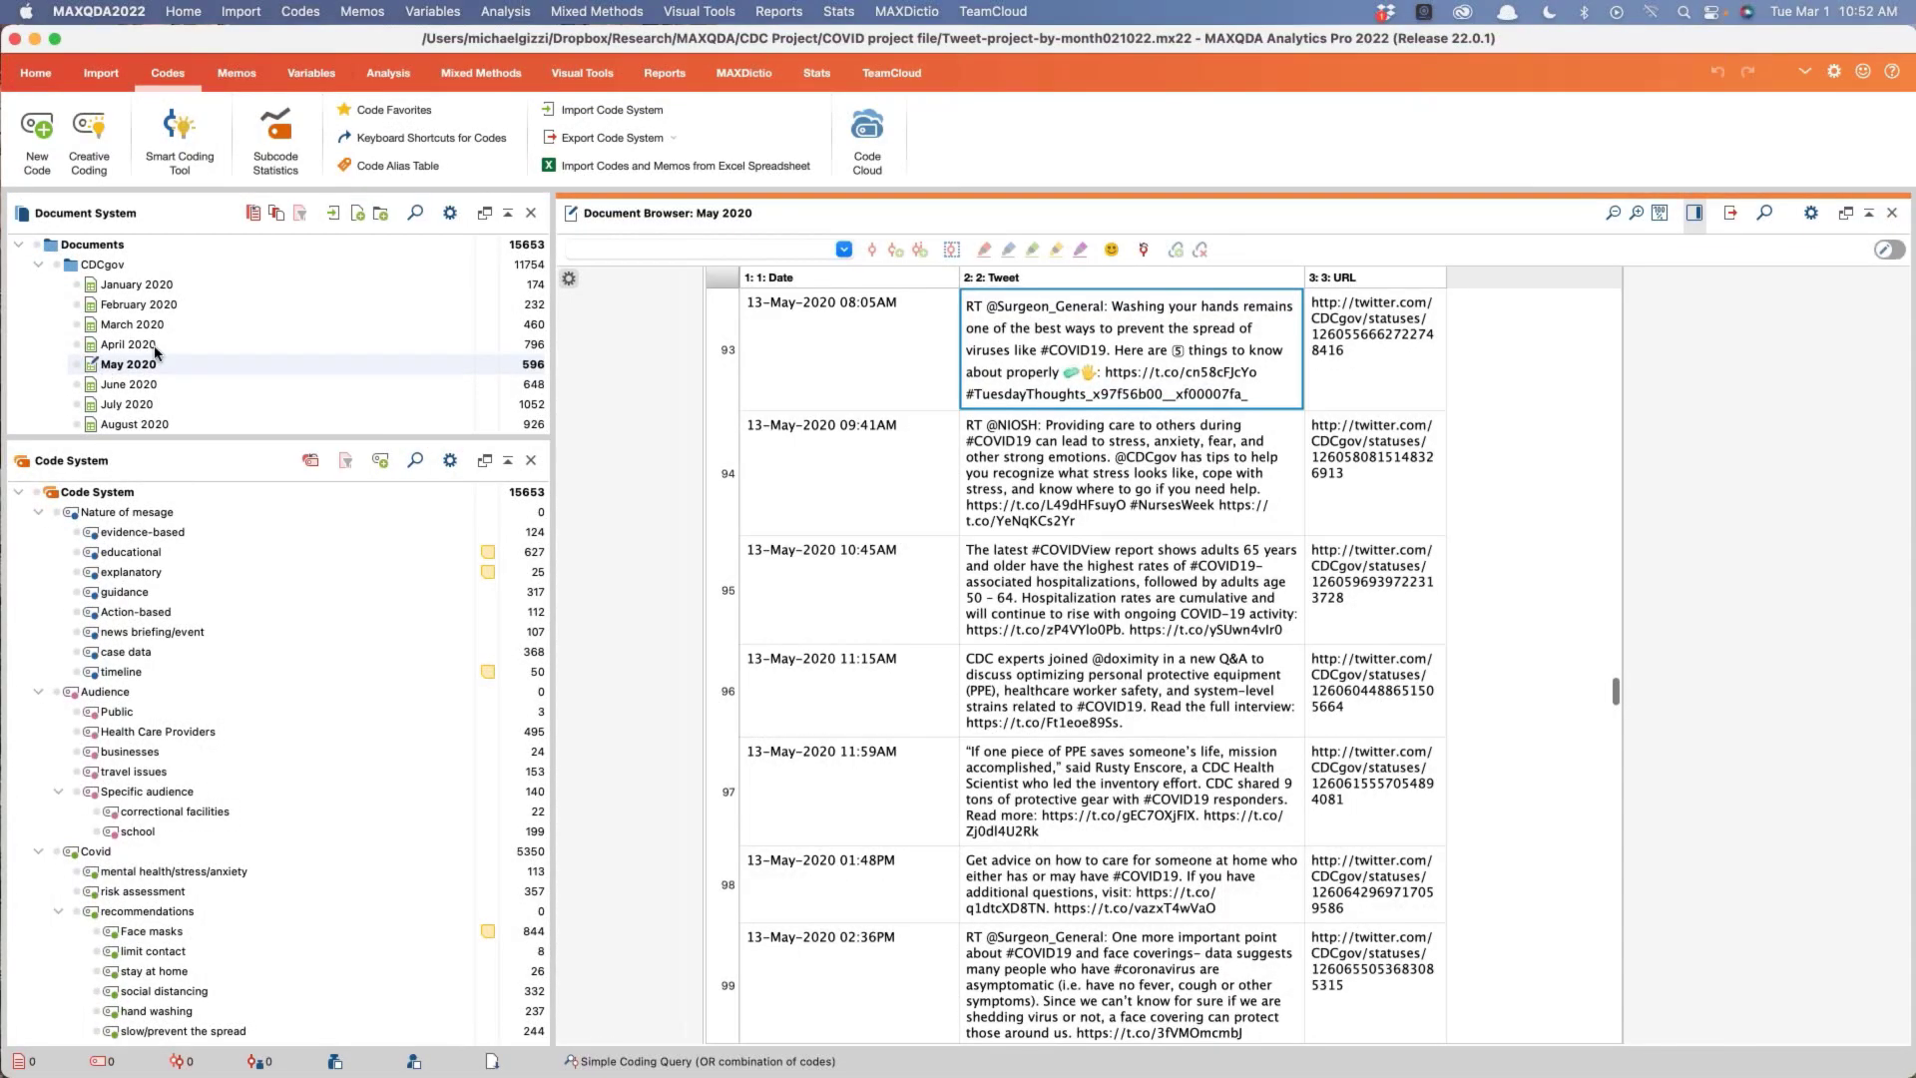
pyautogui.scroll(-4, 149, 359)
pyautogui.click(91, 349)
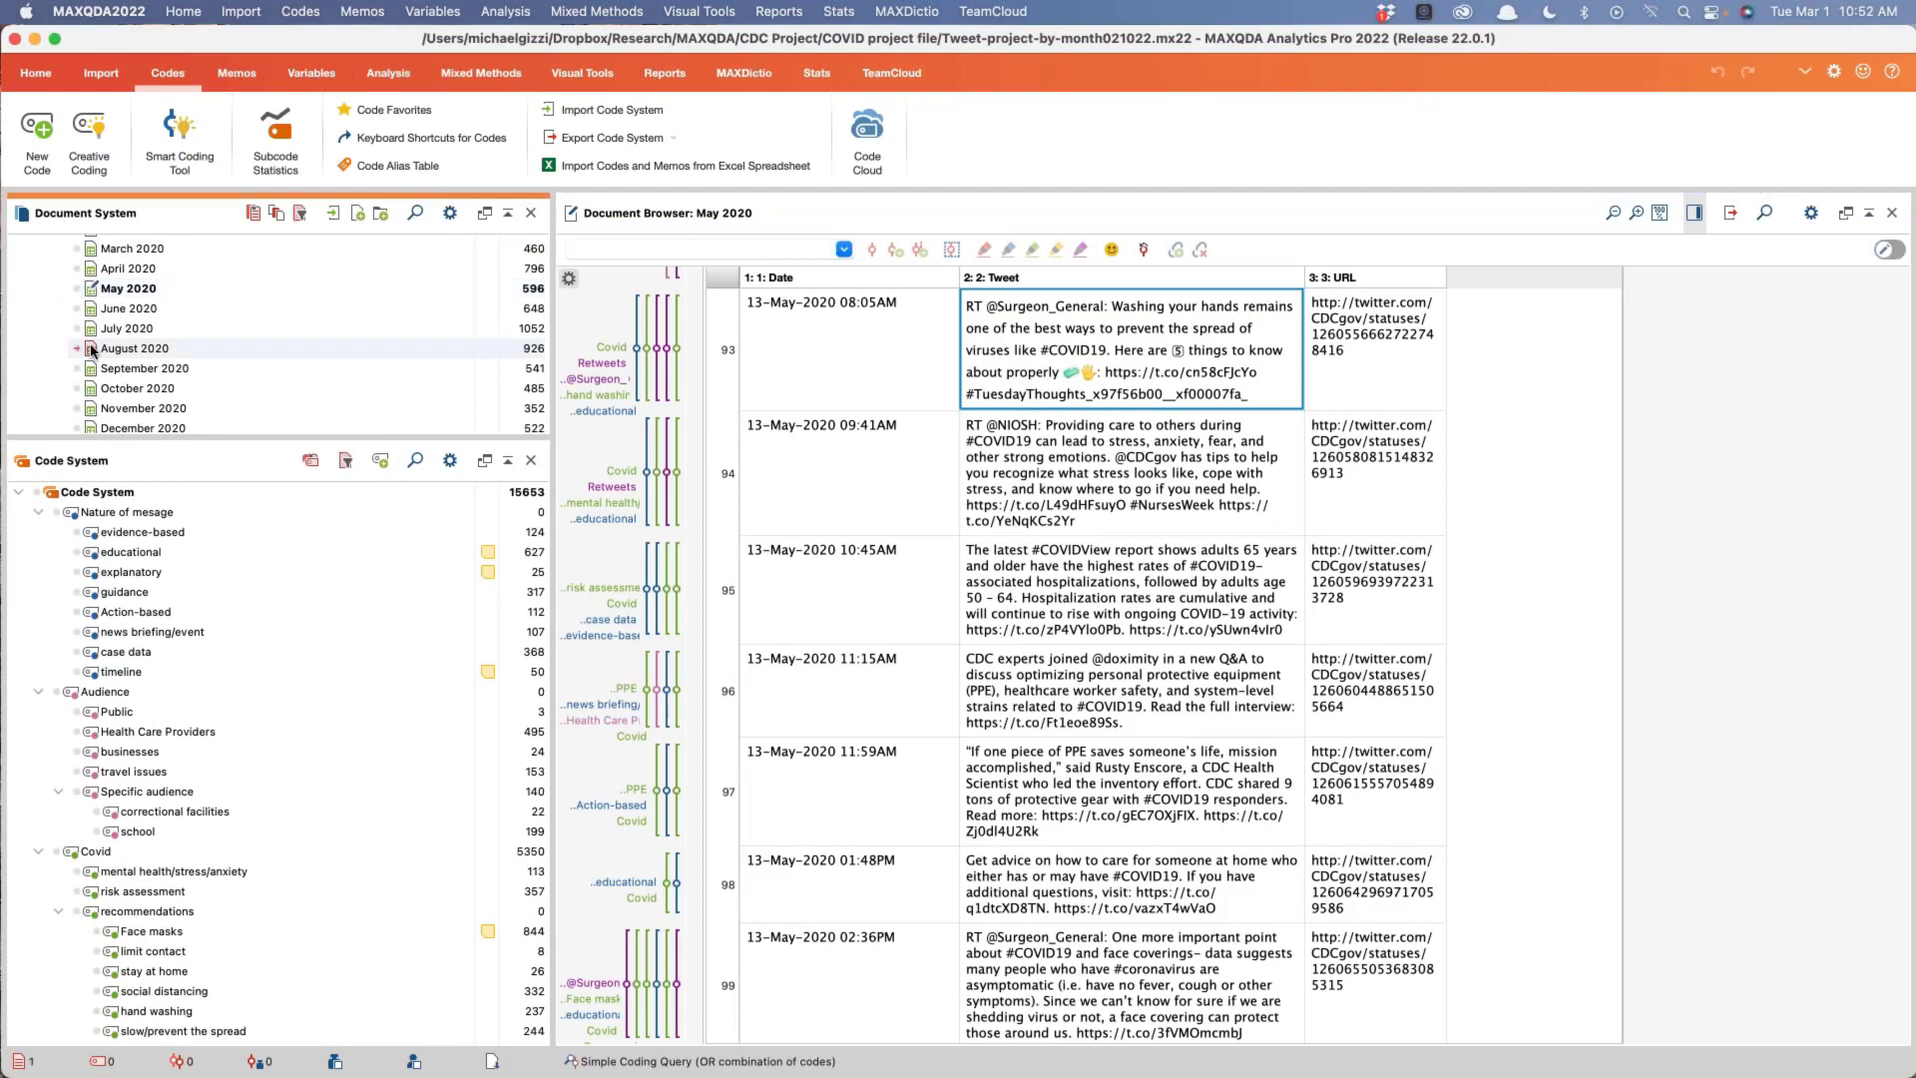
pyautogui.doubleClick(91, 349)
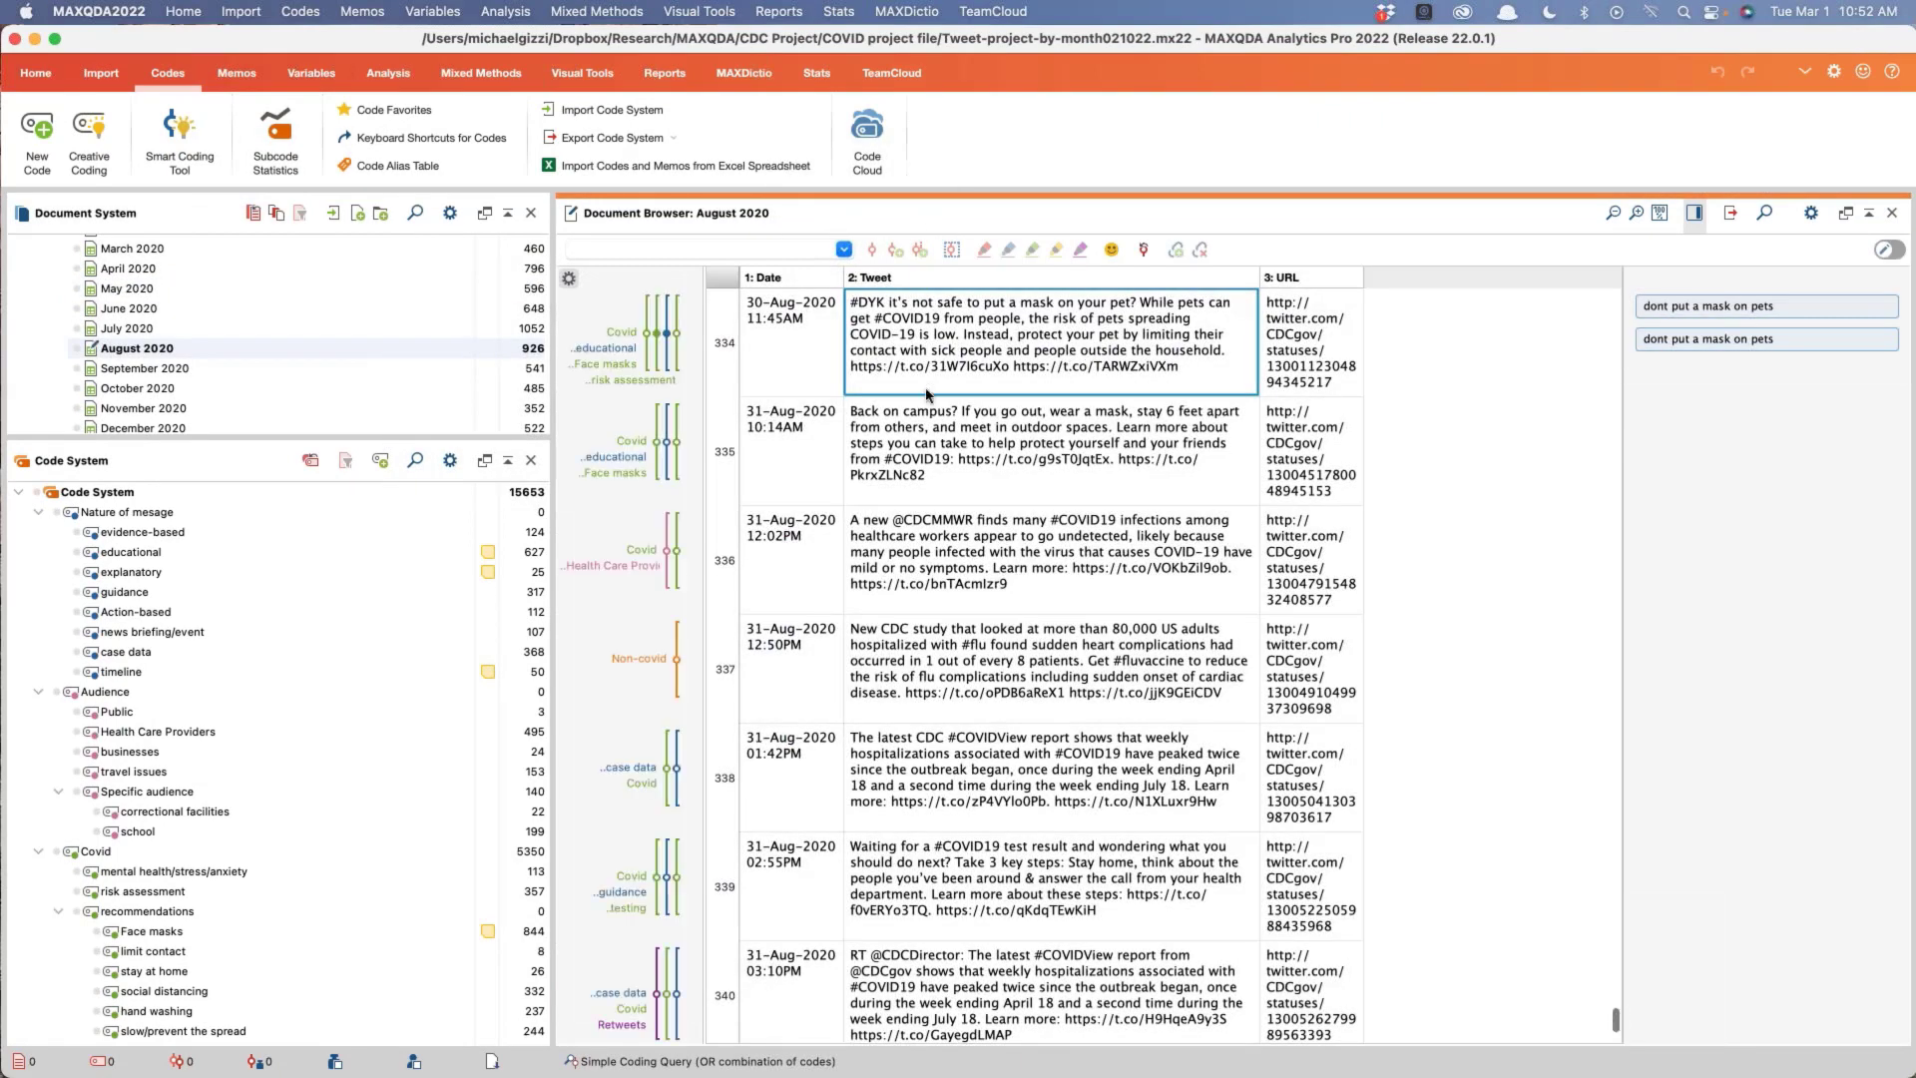
pyautogui.scroll(-5, 926, 395)
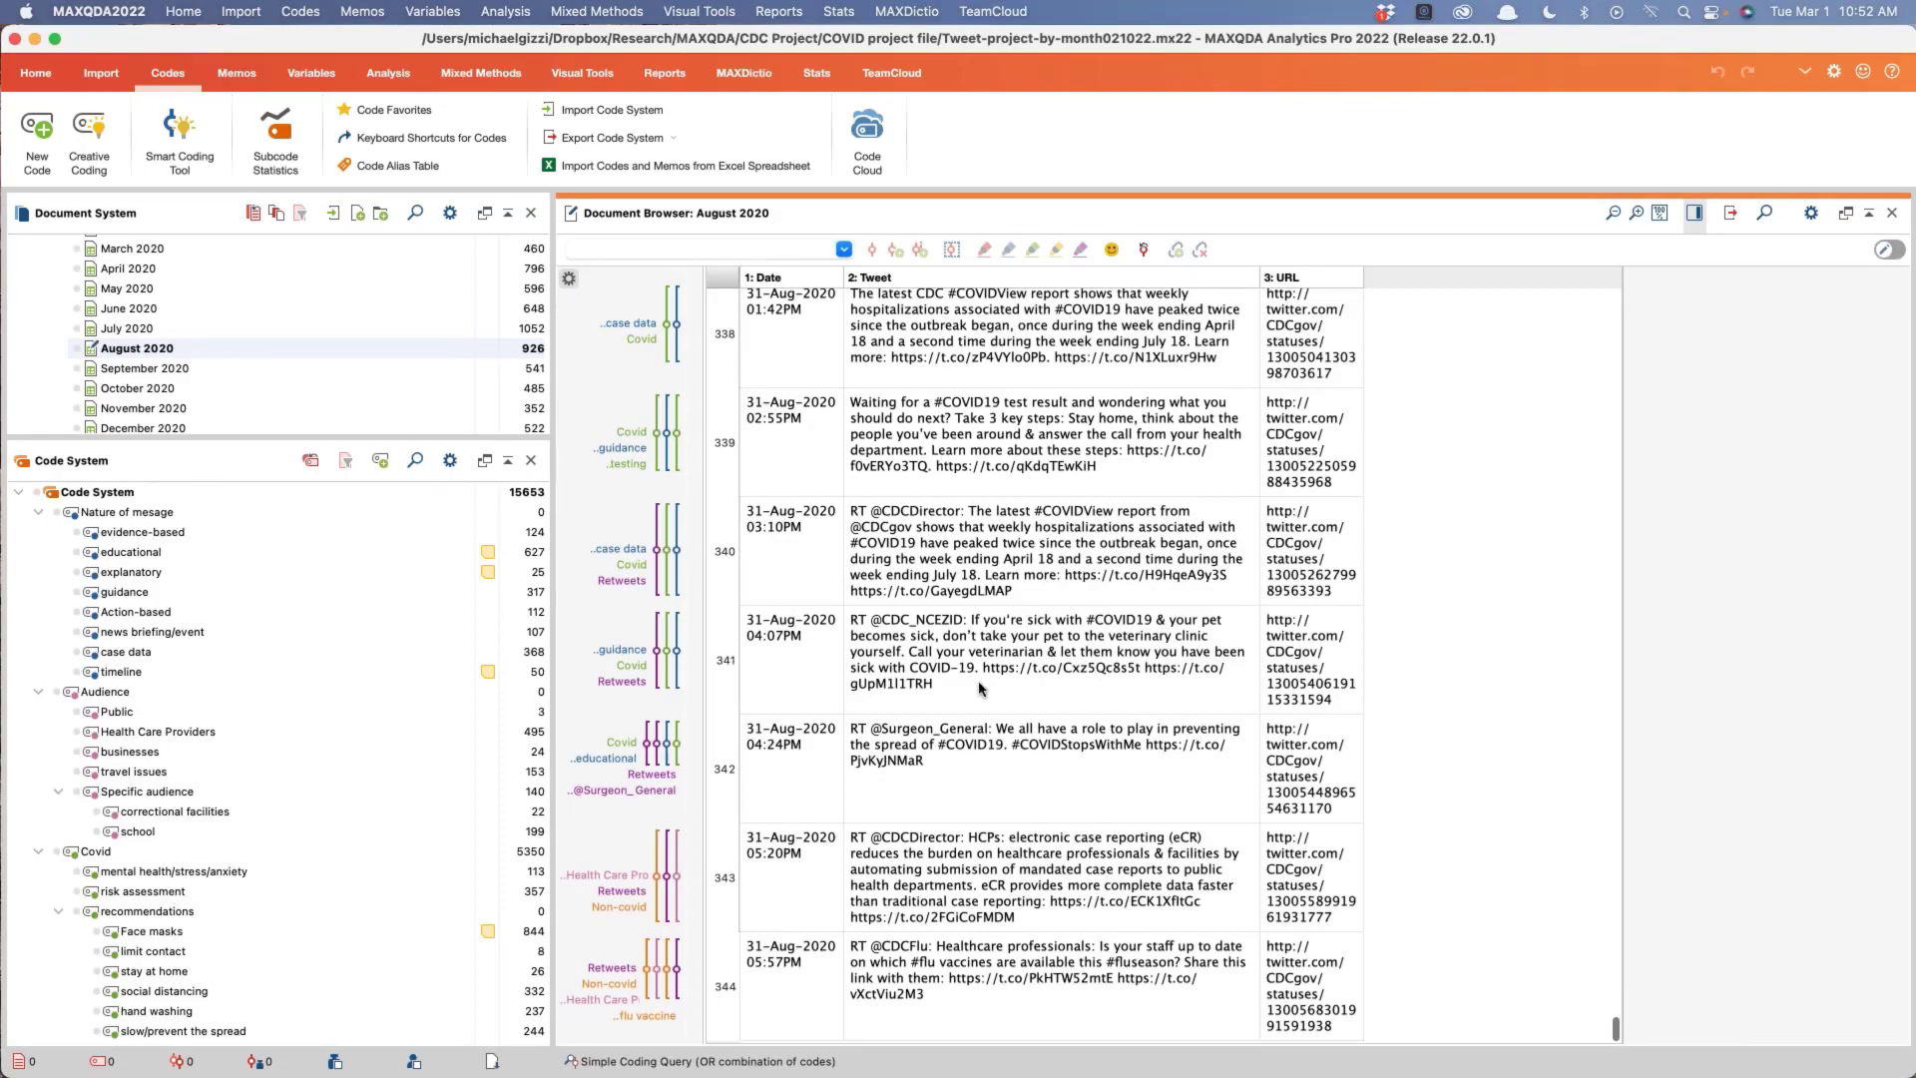
pyautogui.scroll(20, 983, 682)
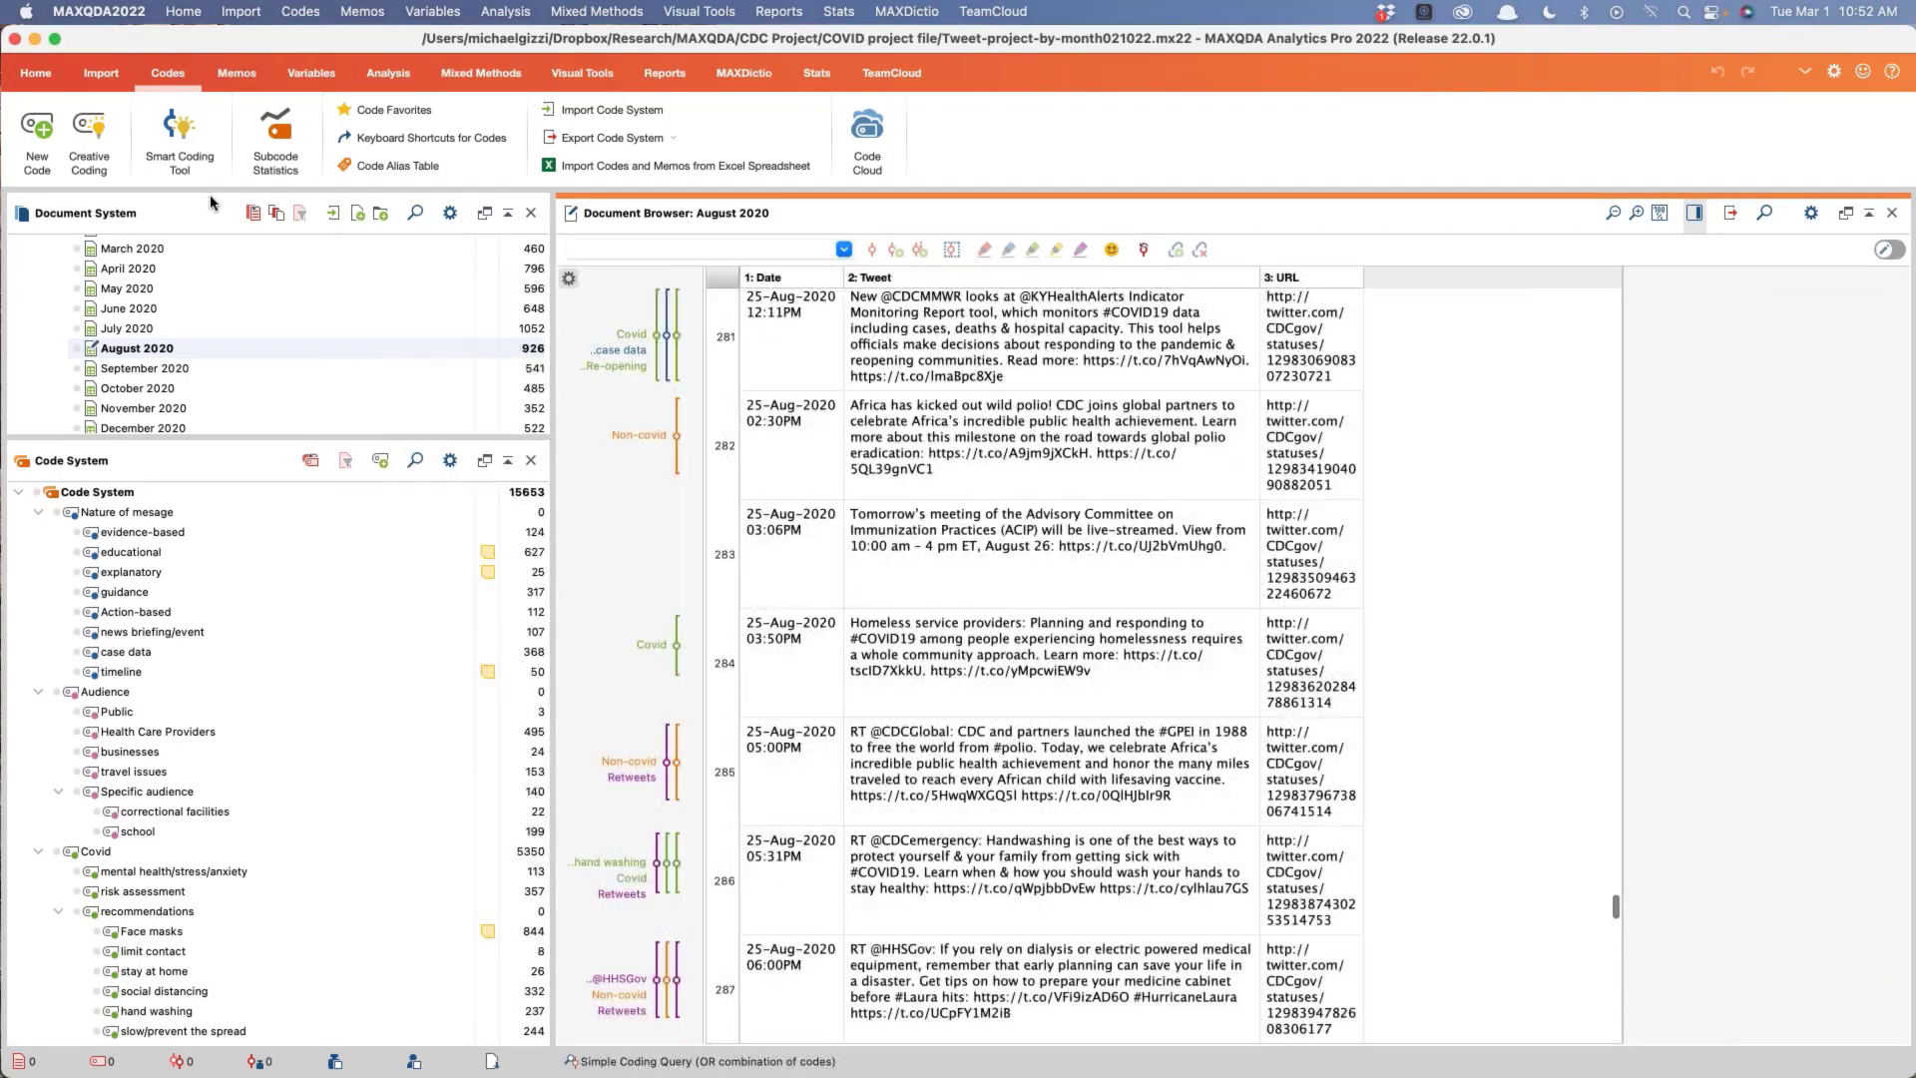
# Step: Open the Smart Coding Tool, view the coded segments of the Covid code across all documents, and close the tool
pyautogui.click(174, 145)
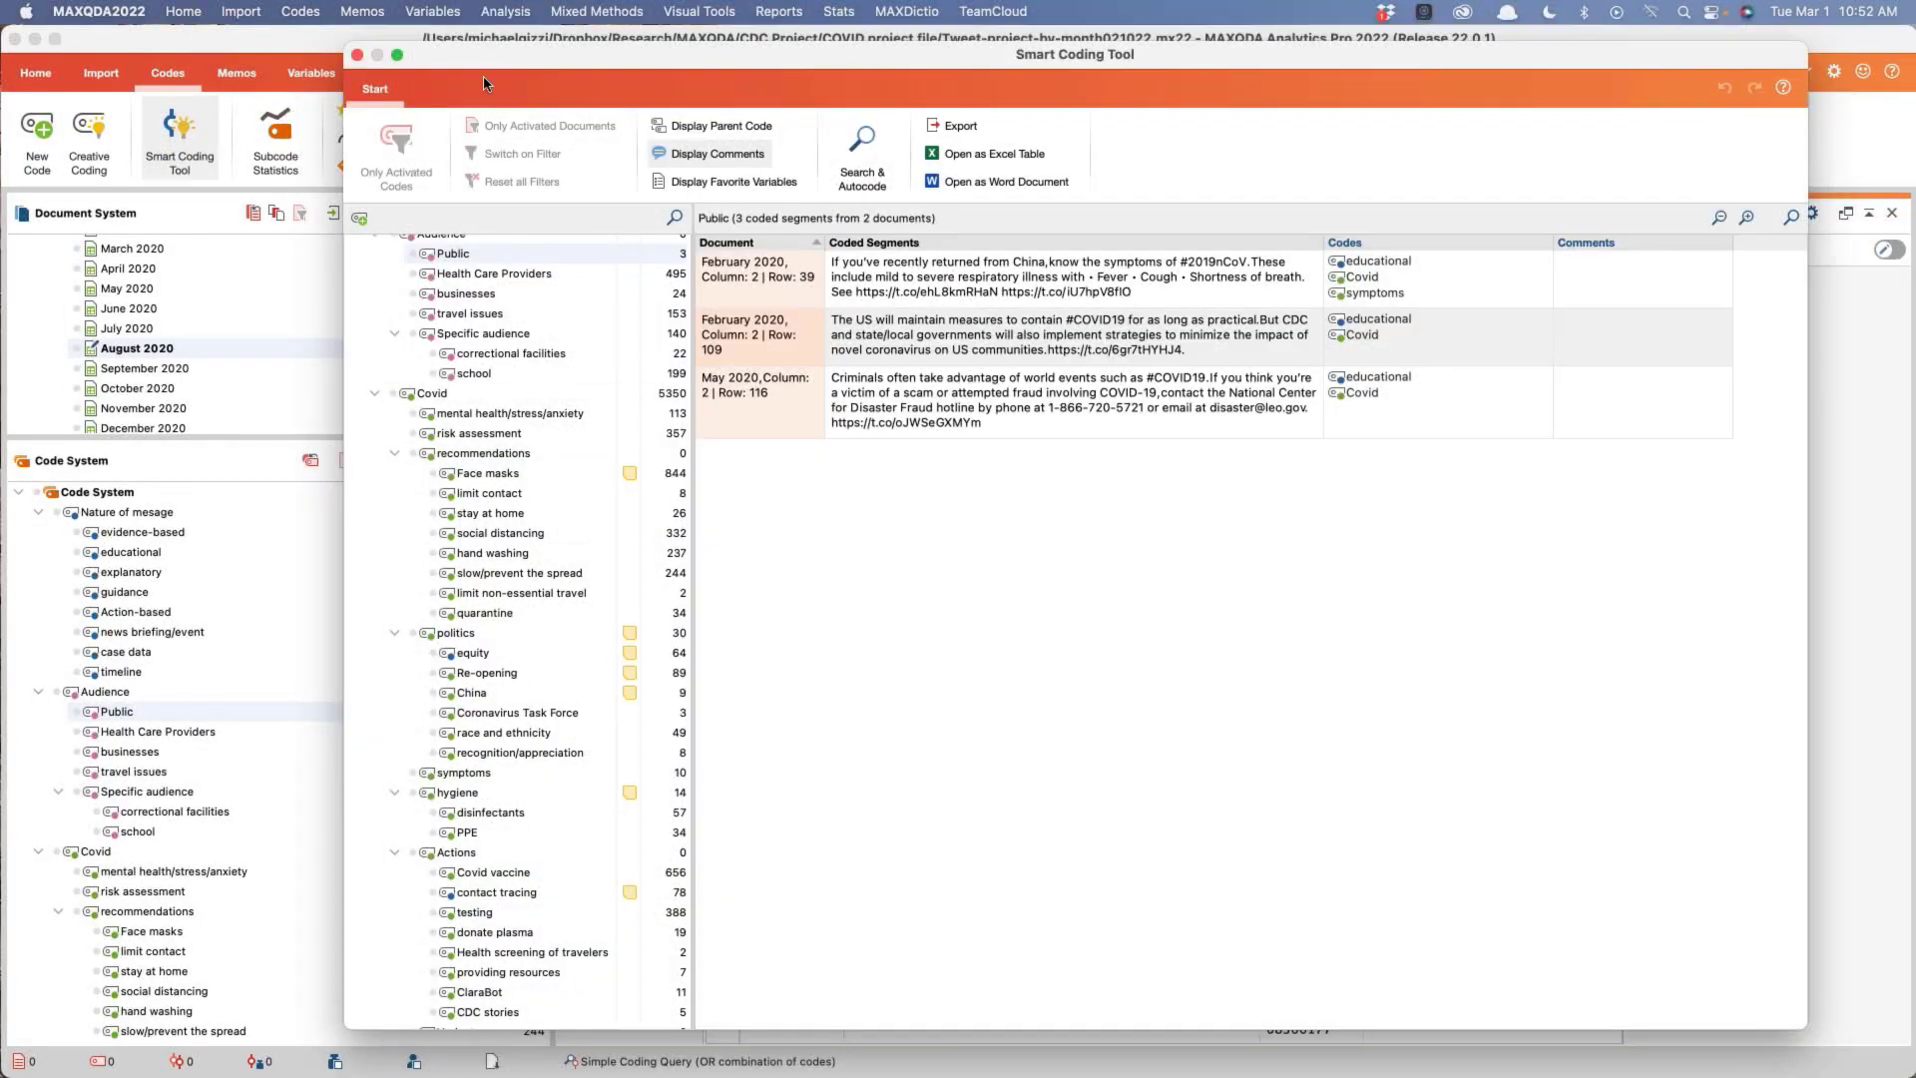
pyautogui.click(433, 395)
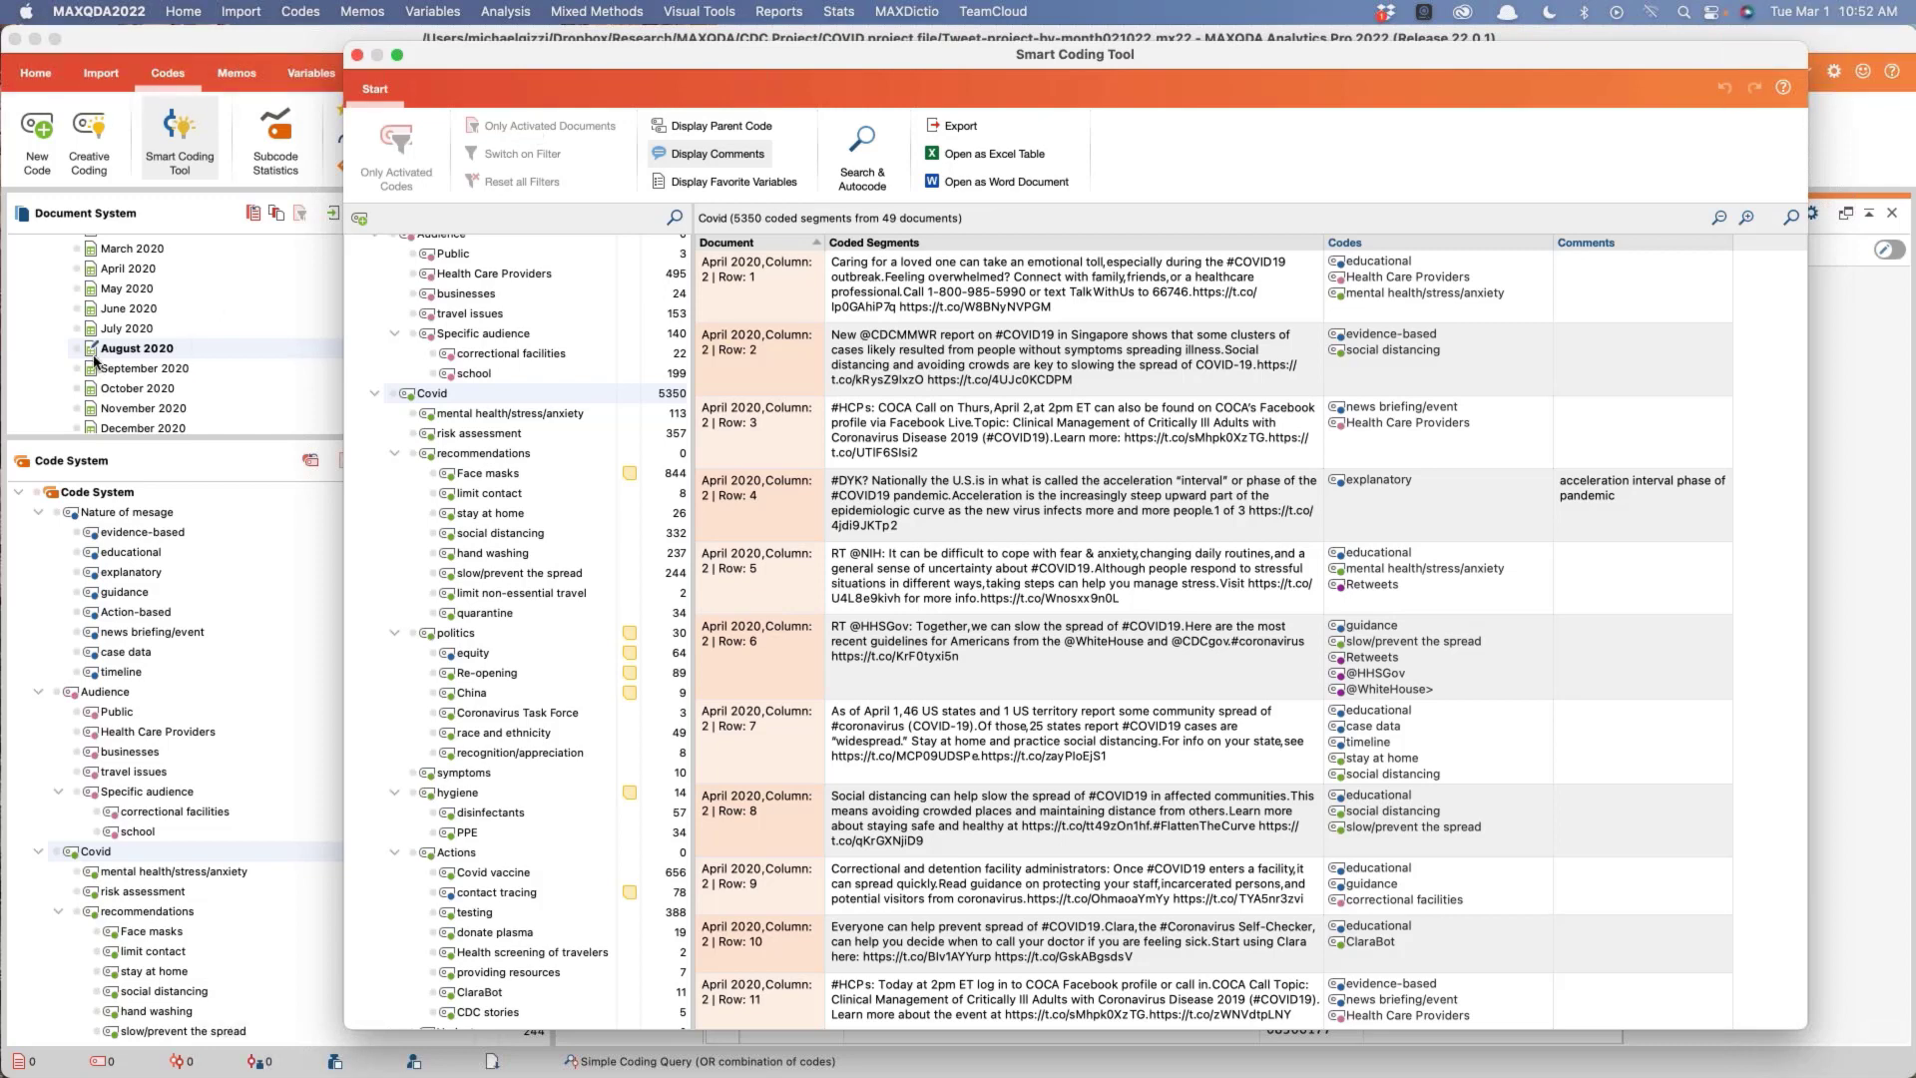
pyautogui.click(357, 58)
# Step: Activate the August 2020 document and restrict the Smart Coding Tool to only activated documents
pyautogui.click(93, 351)
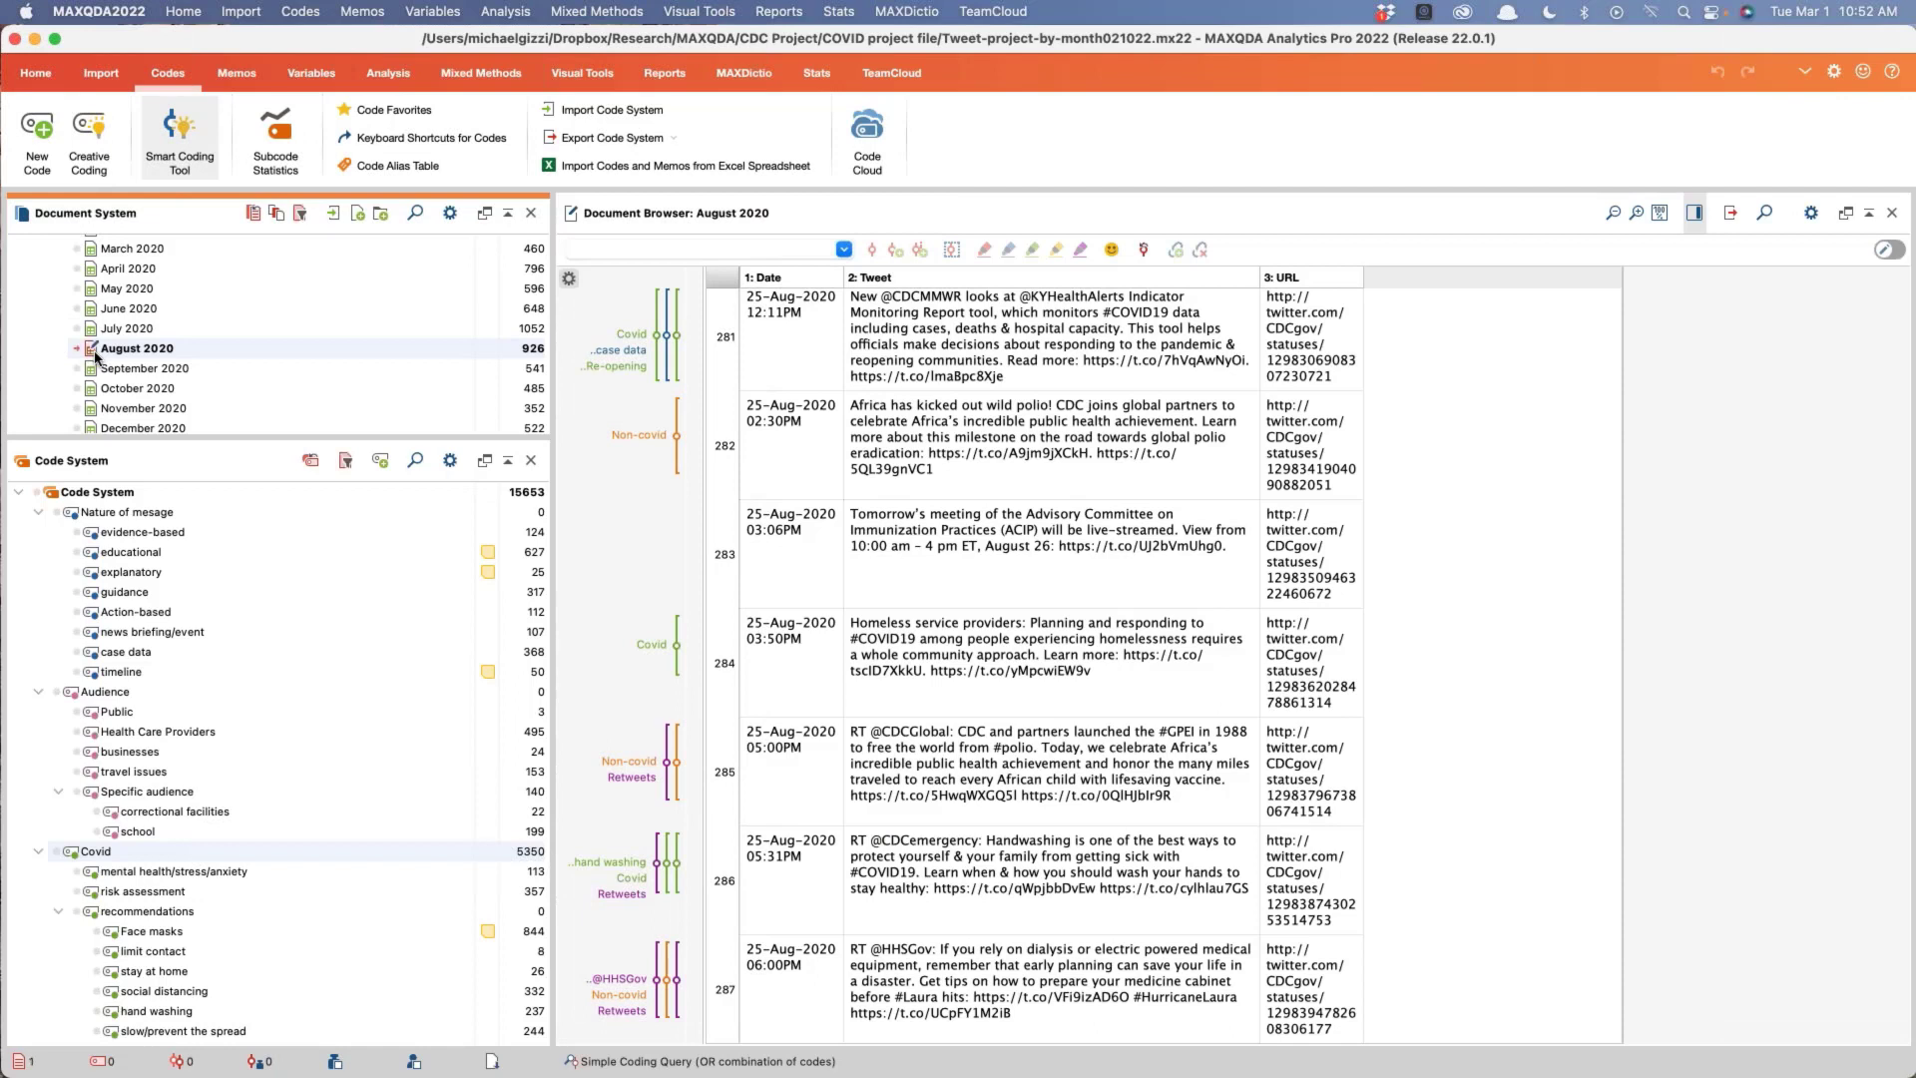
pyautogui.click(181, 147)
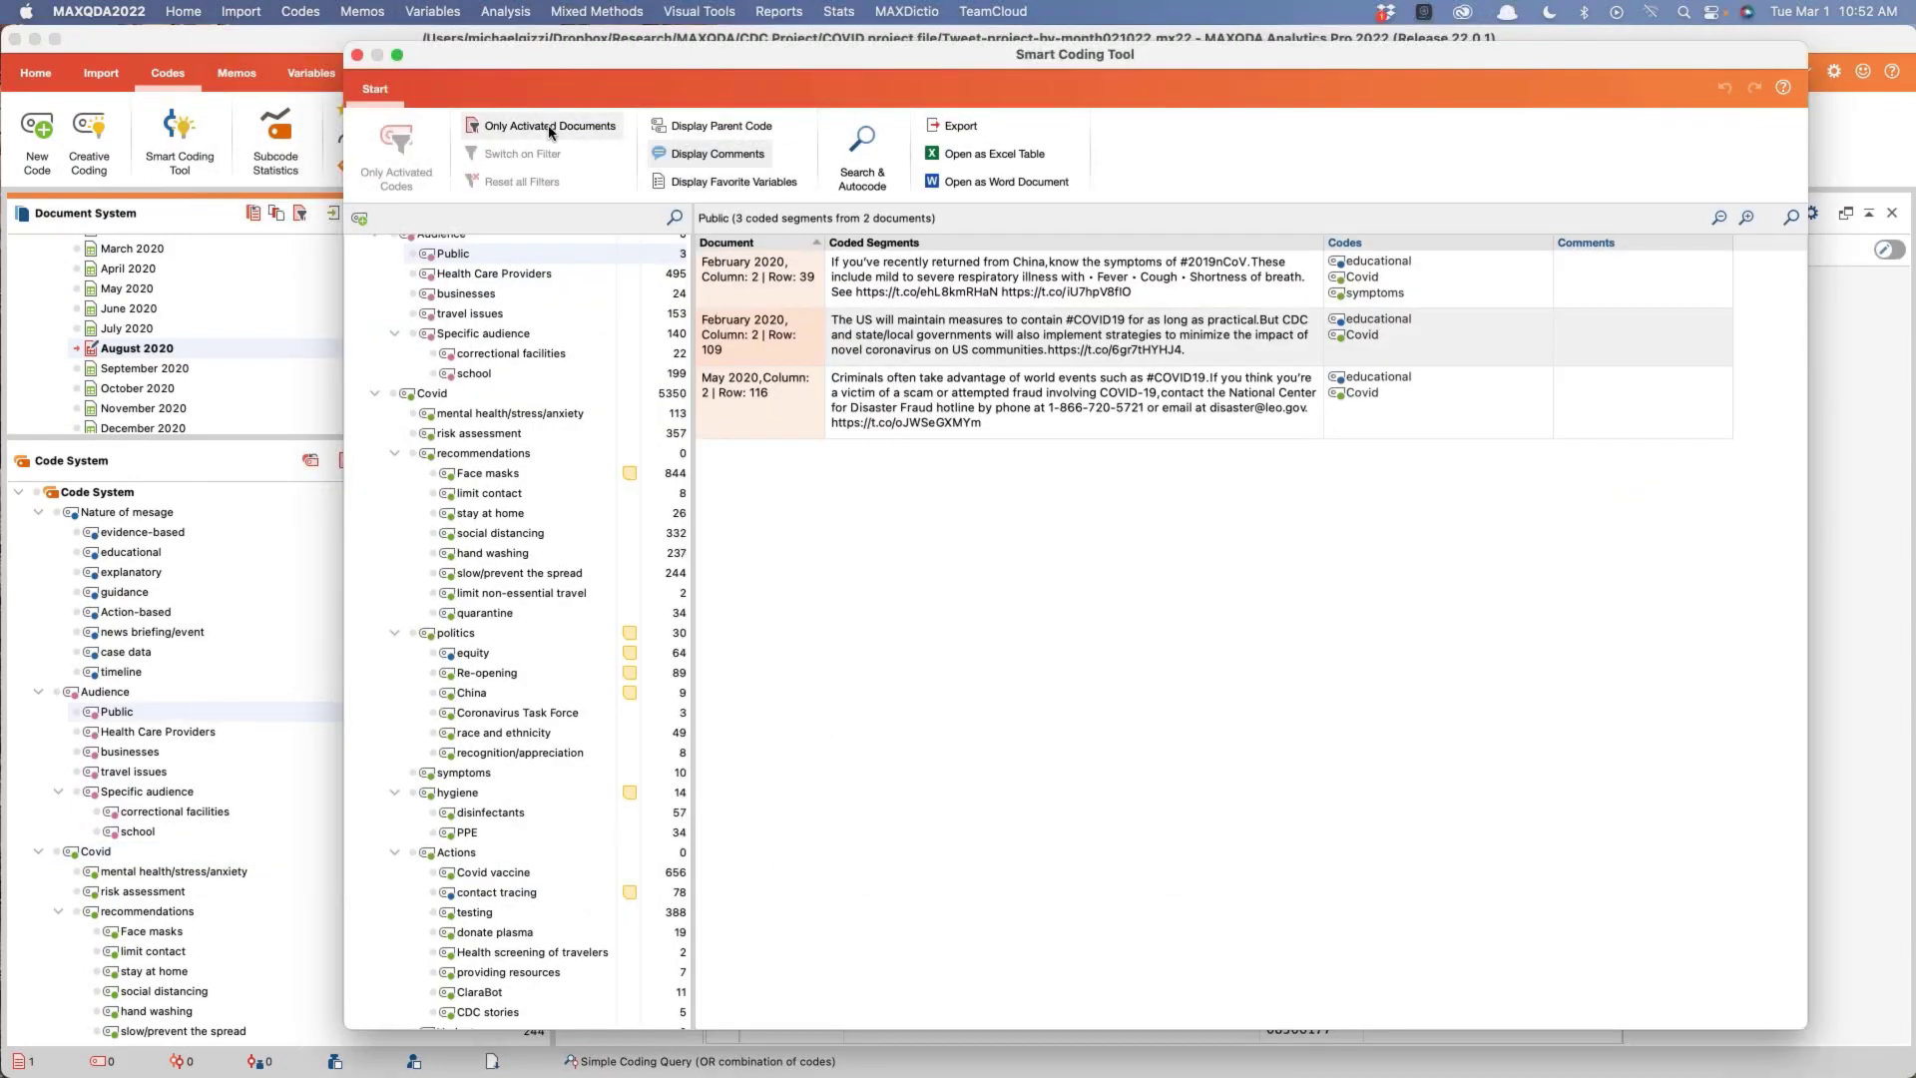
pyautogui.click(546, 128)
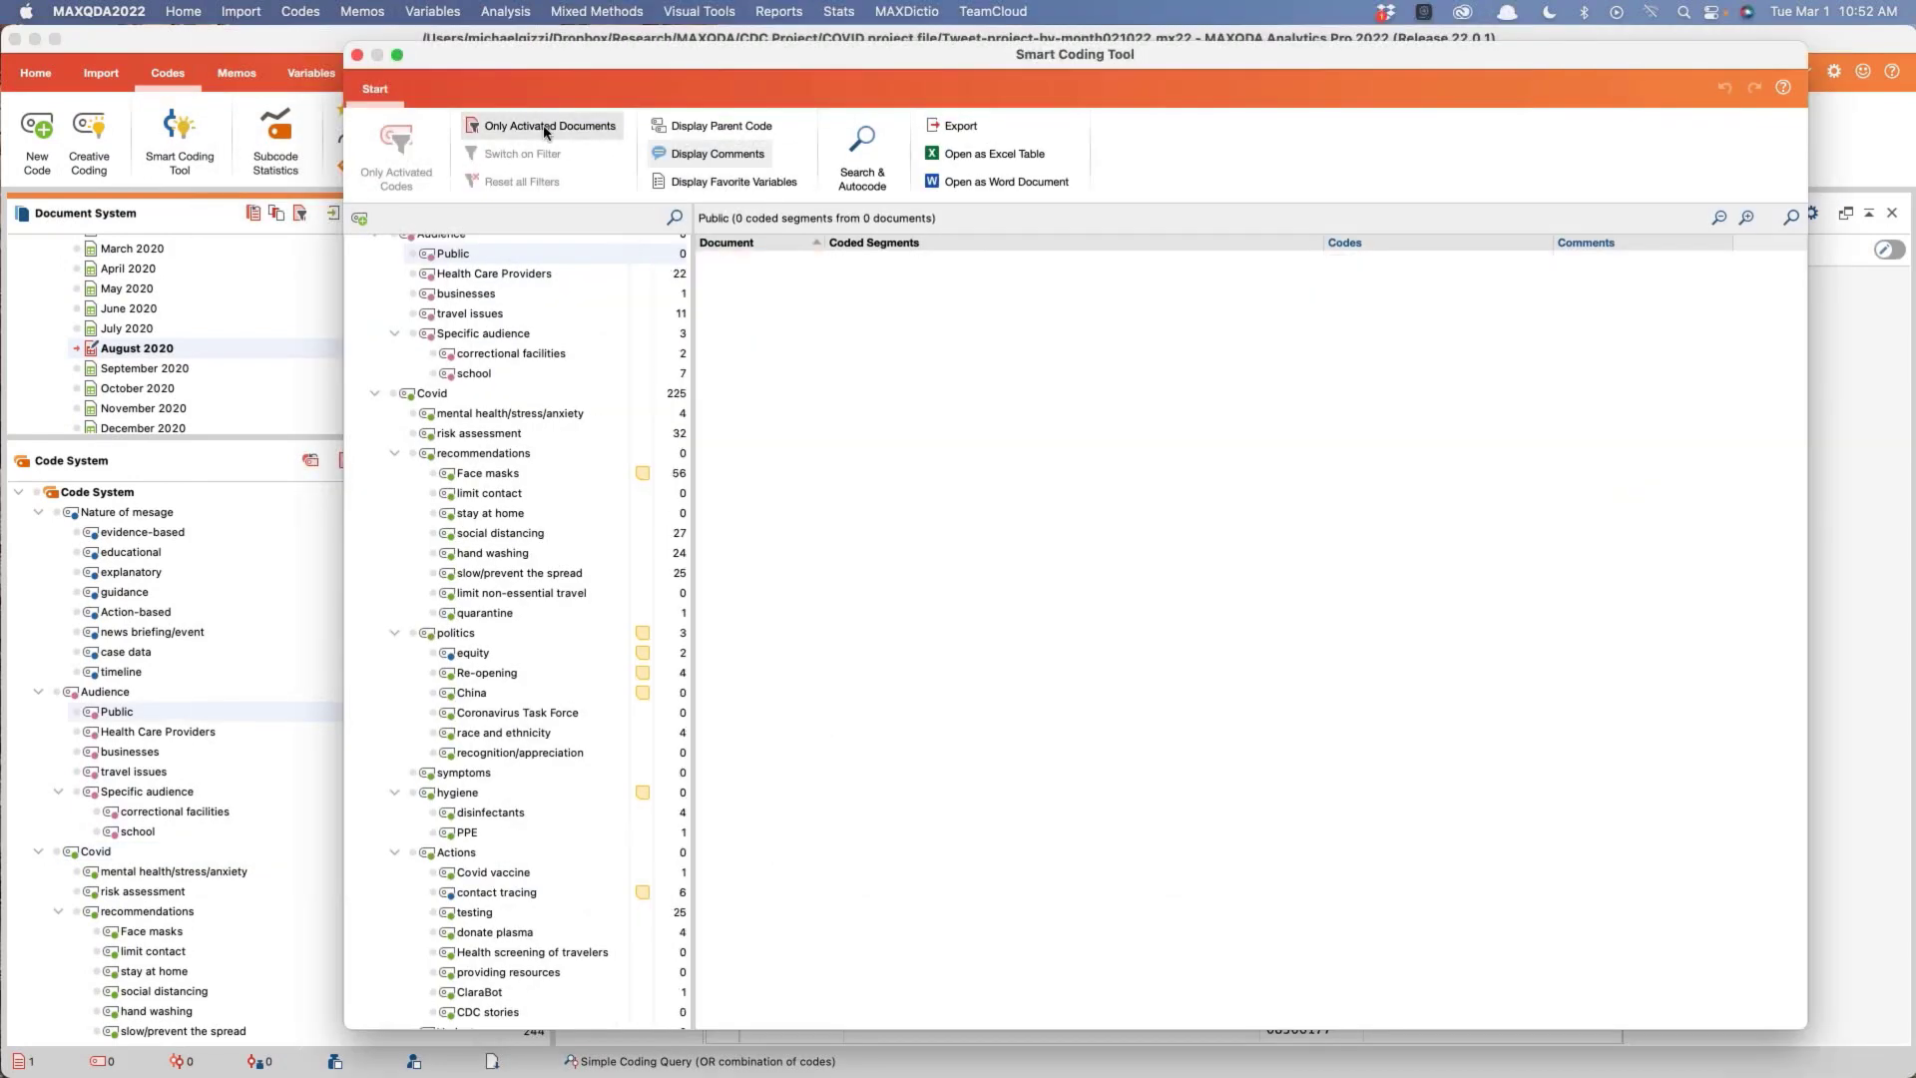
# Step: Review the August 2020 segments coded with Covid together with their additional codes
pyautogui.click(433, 396)
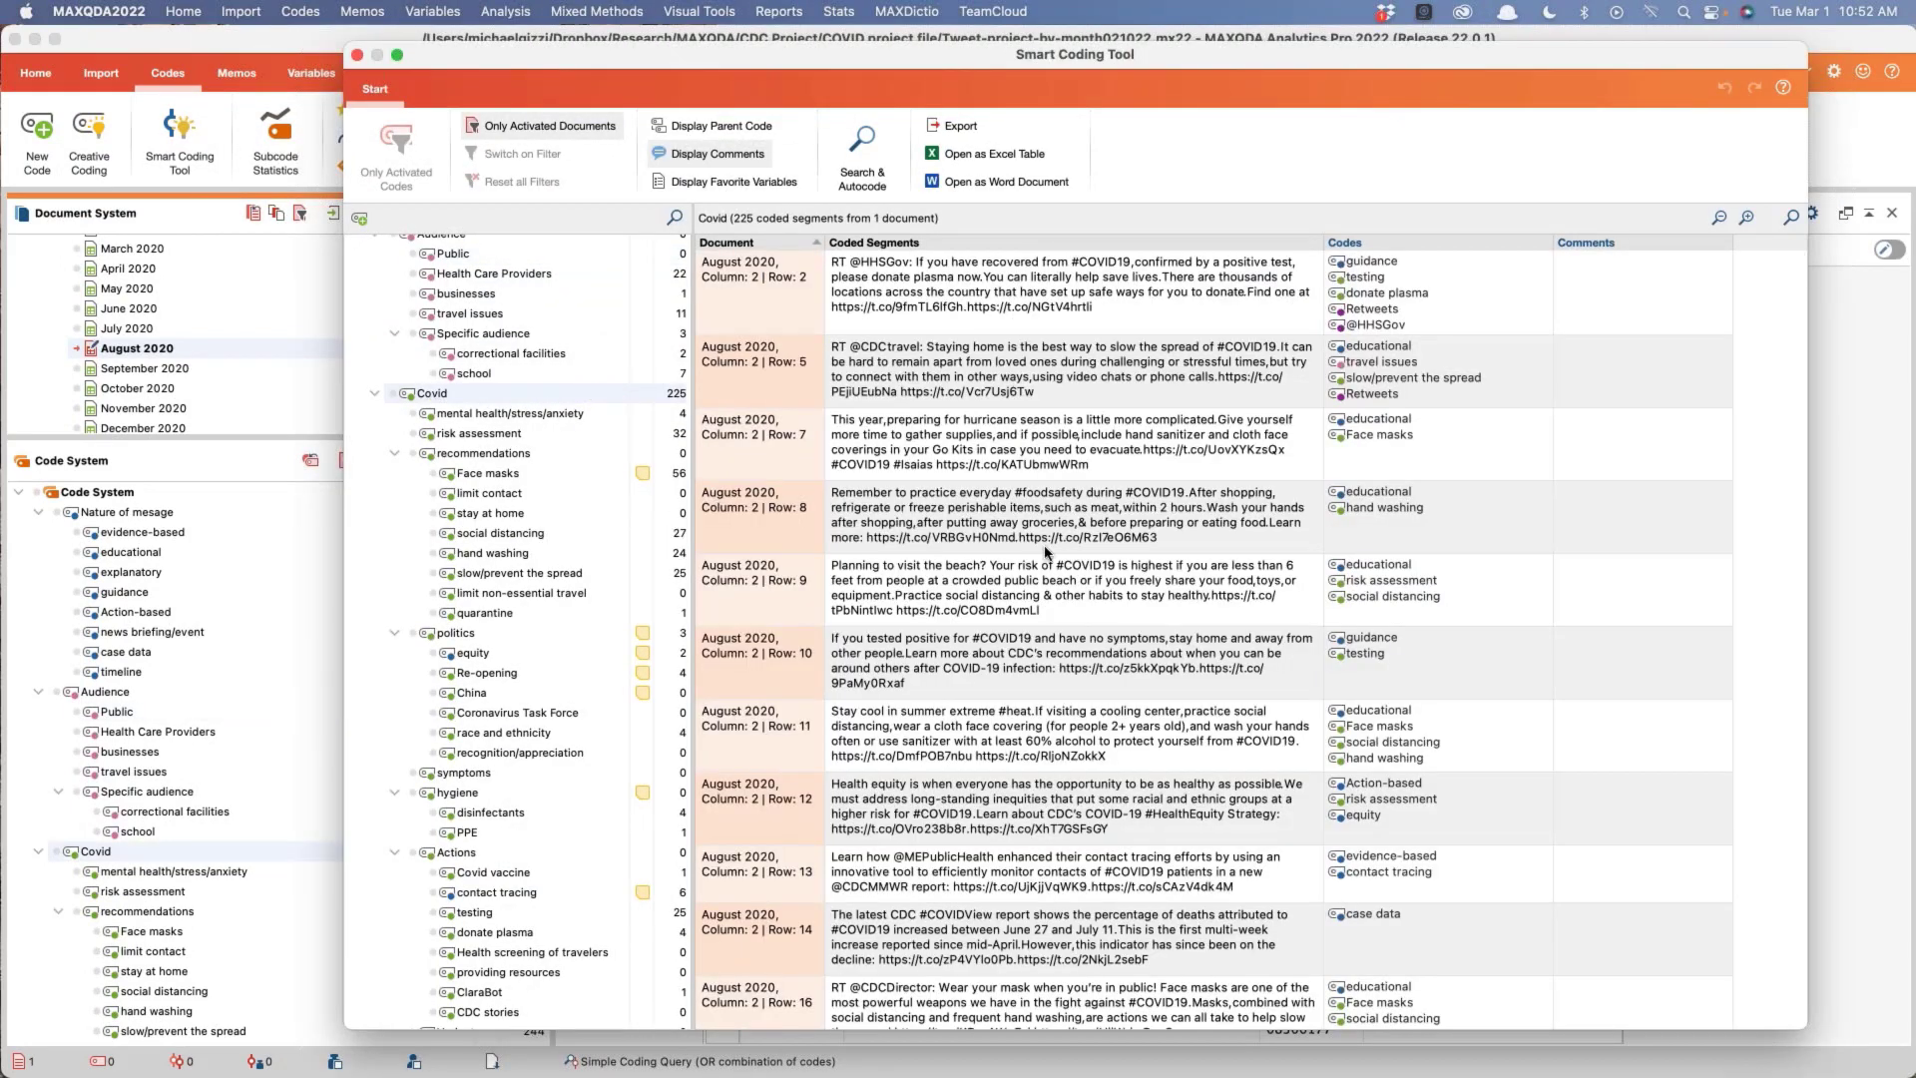
pyautogui.scroll(-1, 1038, 570)
pyautogui.scroll(-8, 1038, 570)
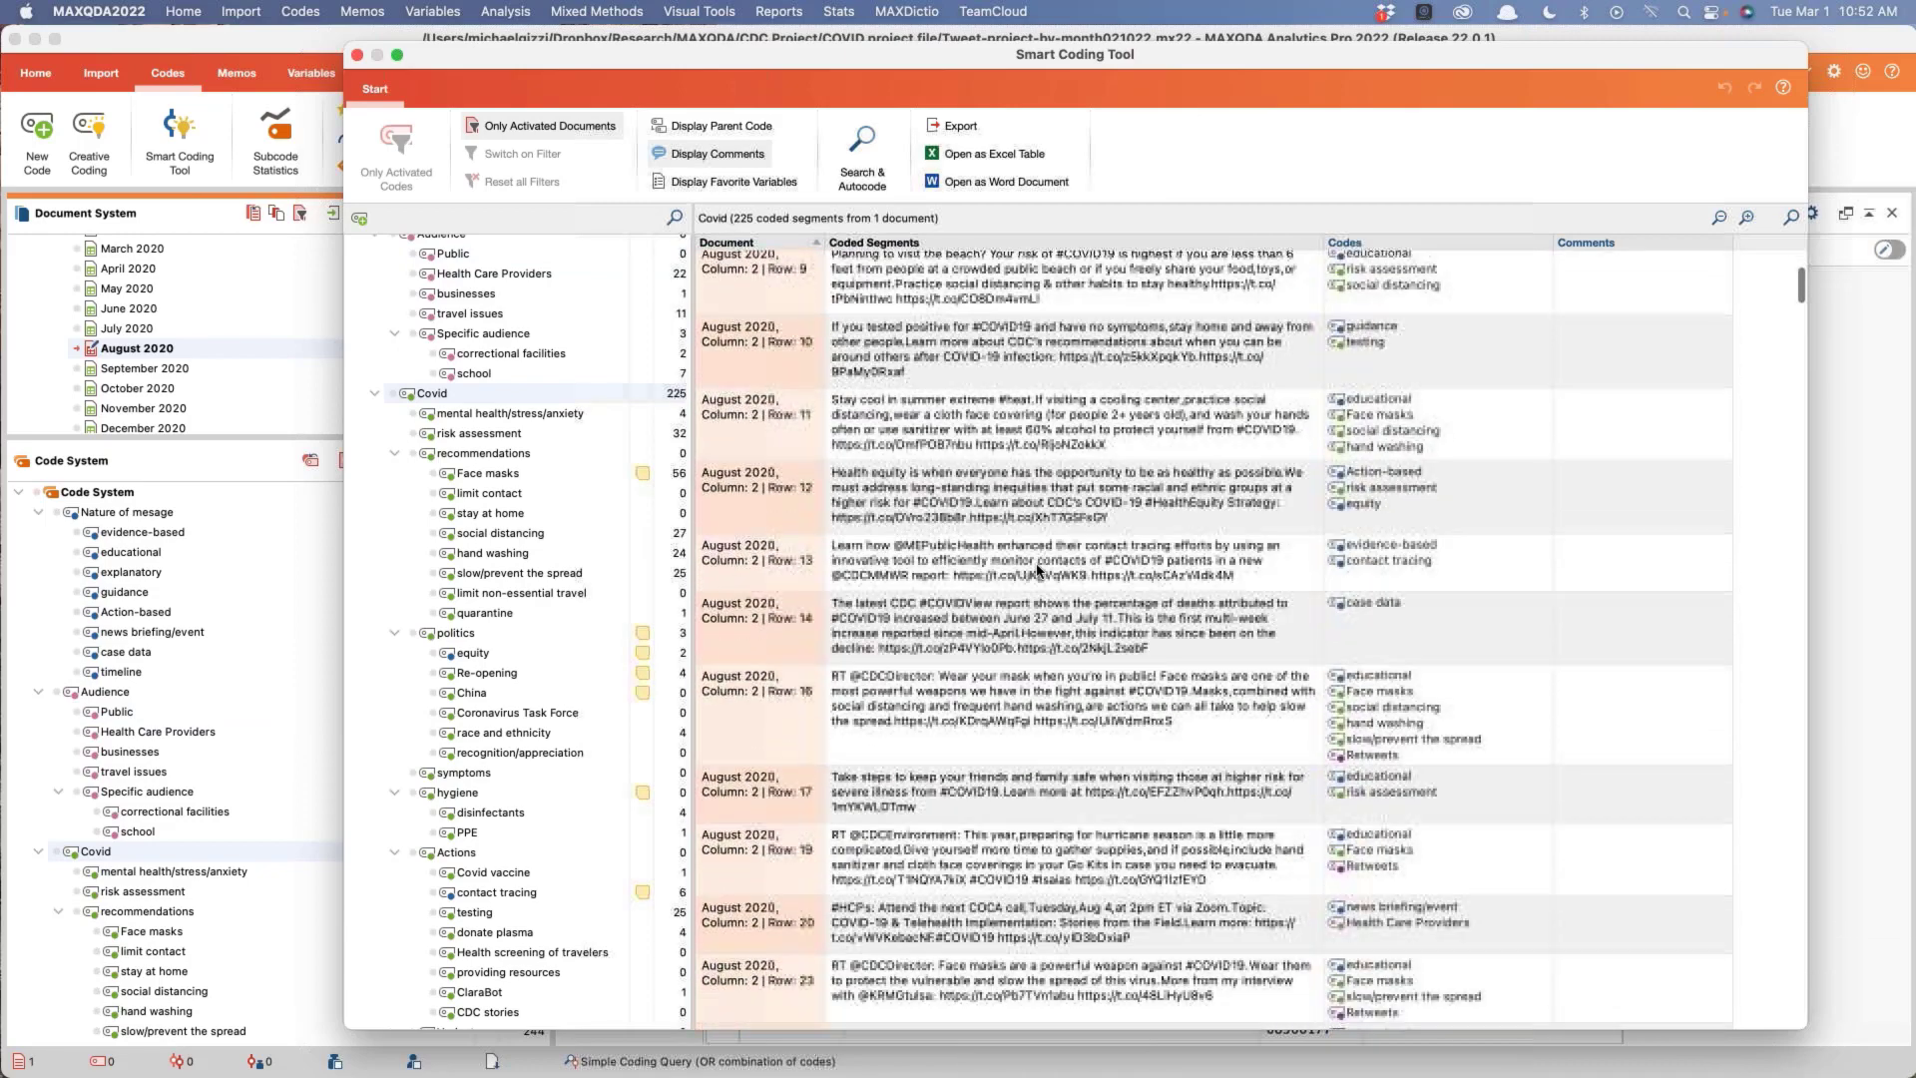
pyautogui.scroll(5, 513, 648)
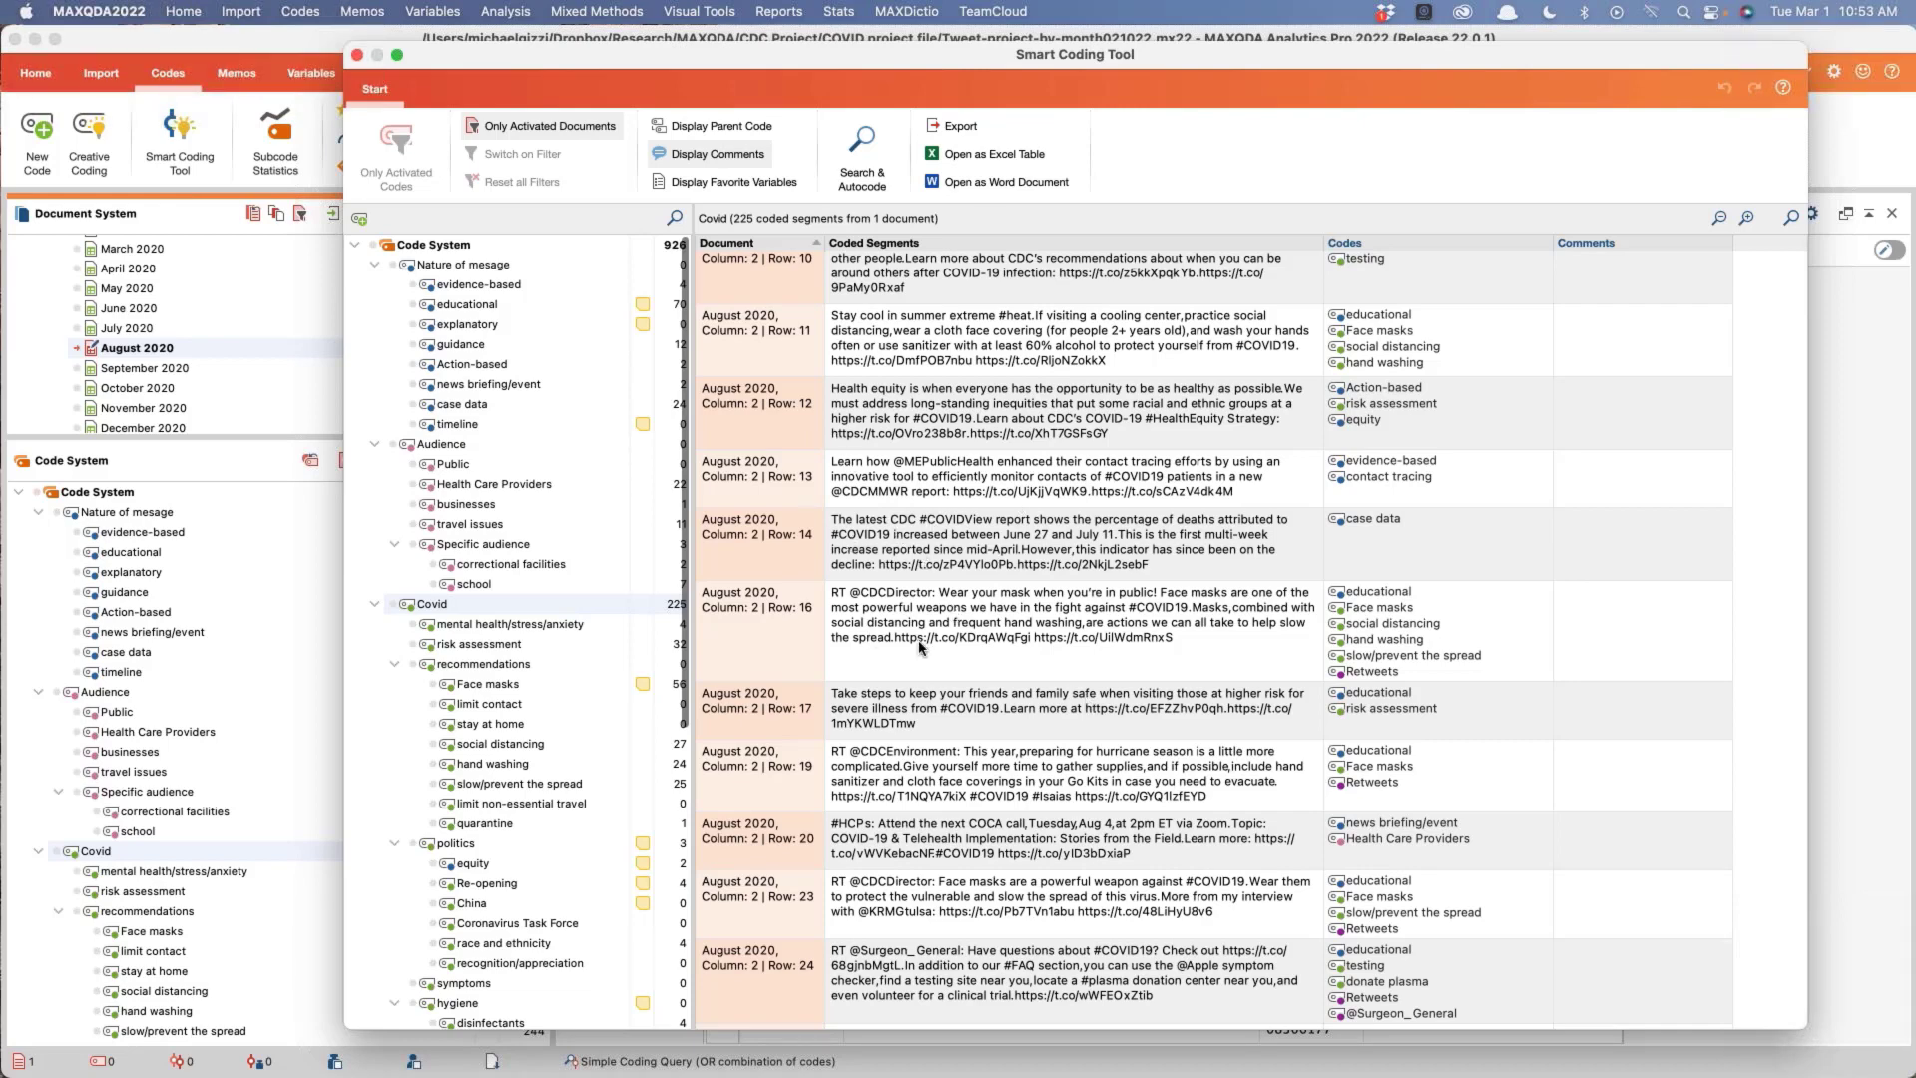
pyautogui.scroll(-1, 1066, 530)
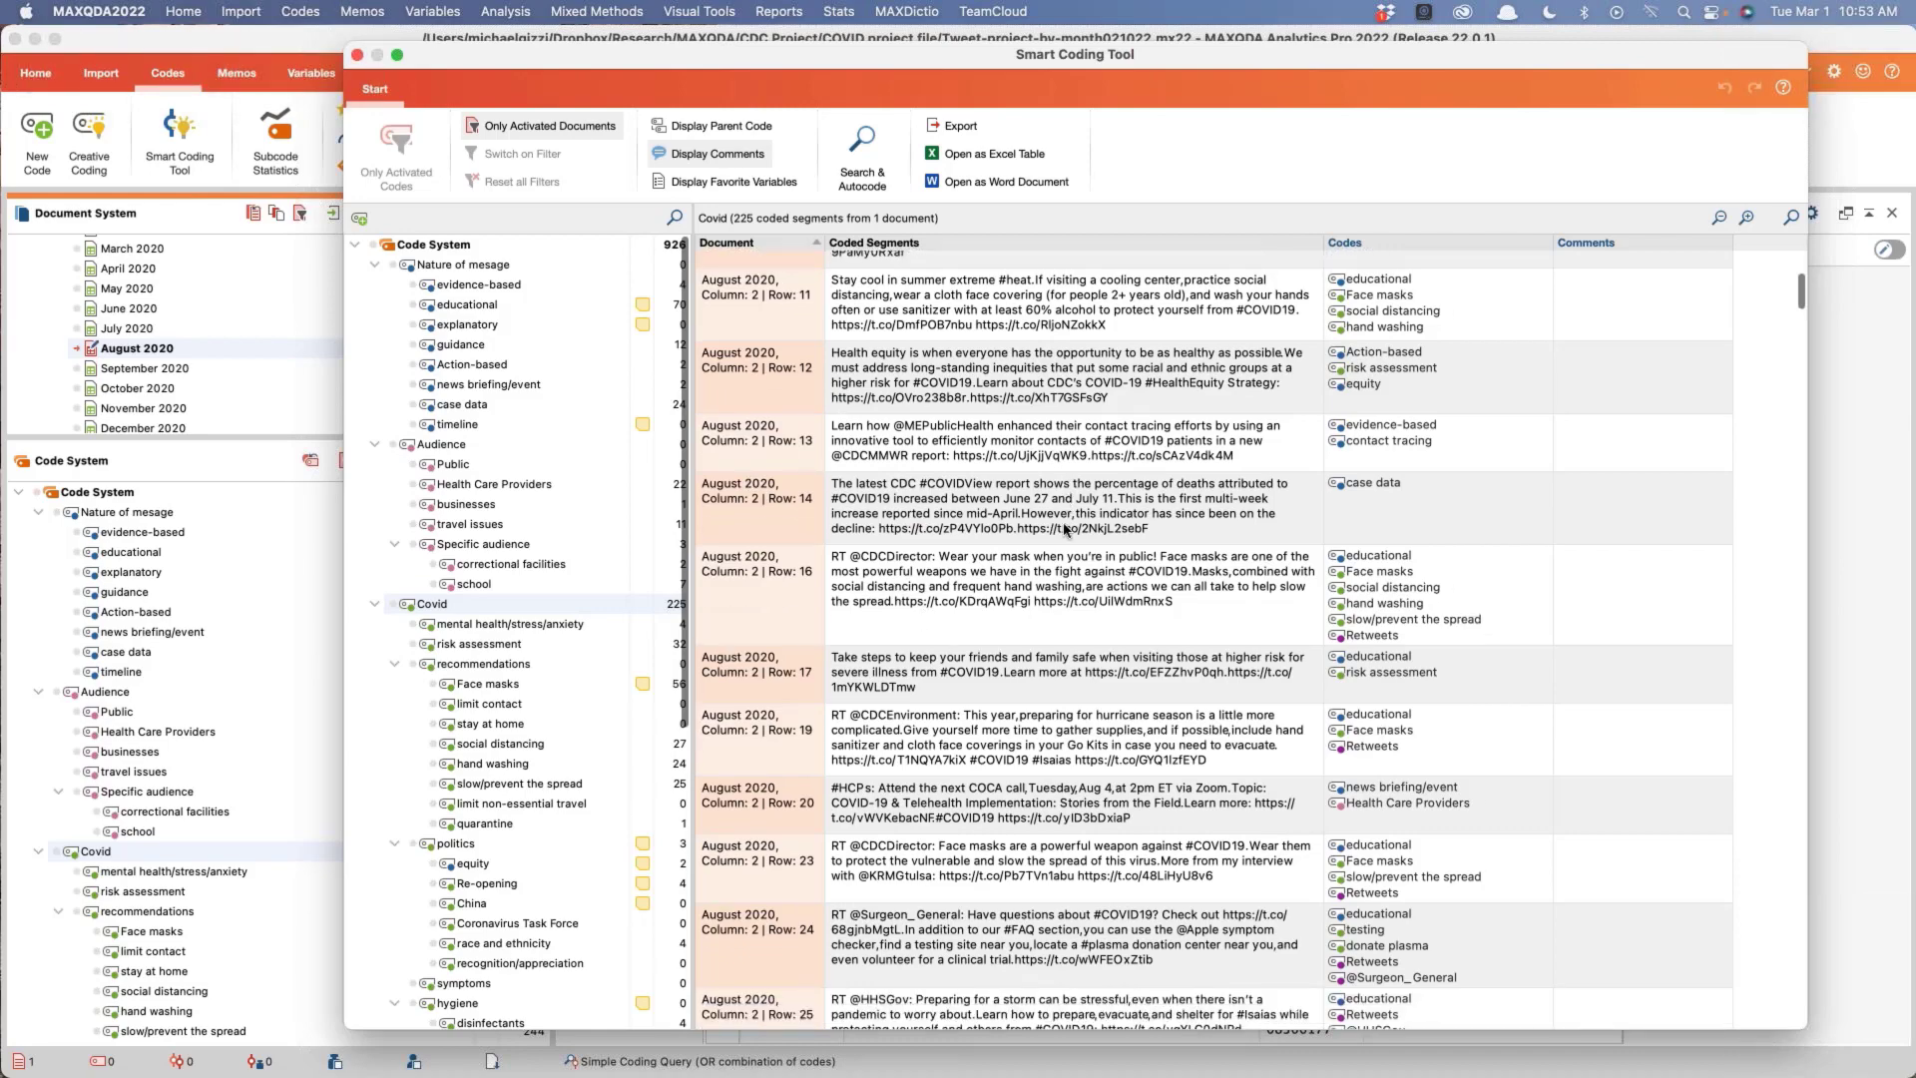
pyautogui.scroll(-2, 1066, 530)
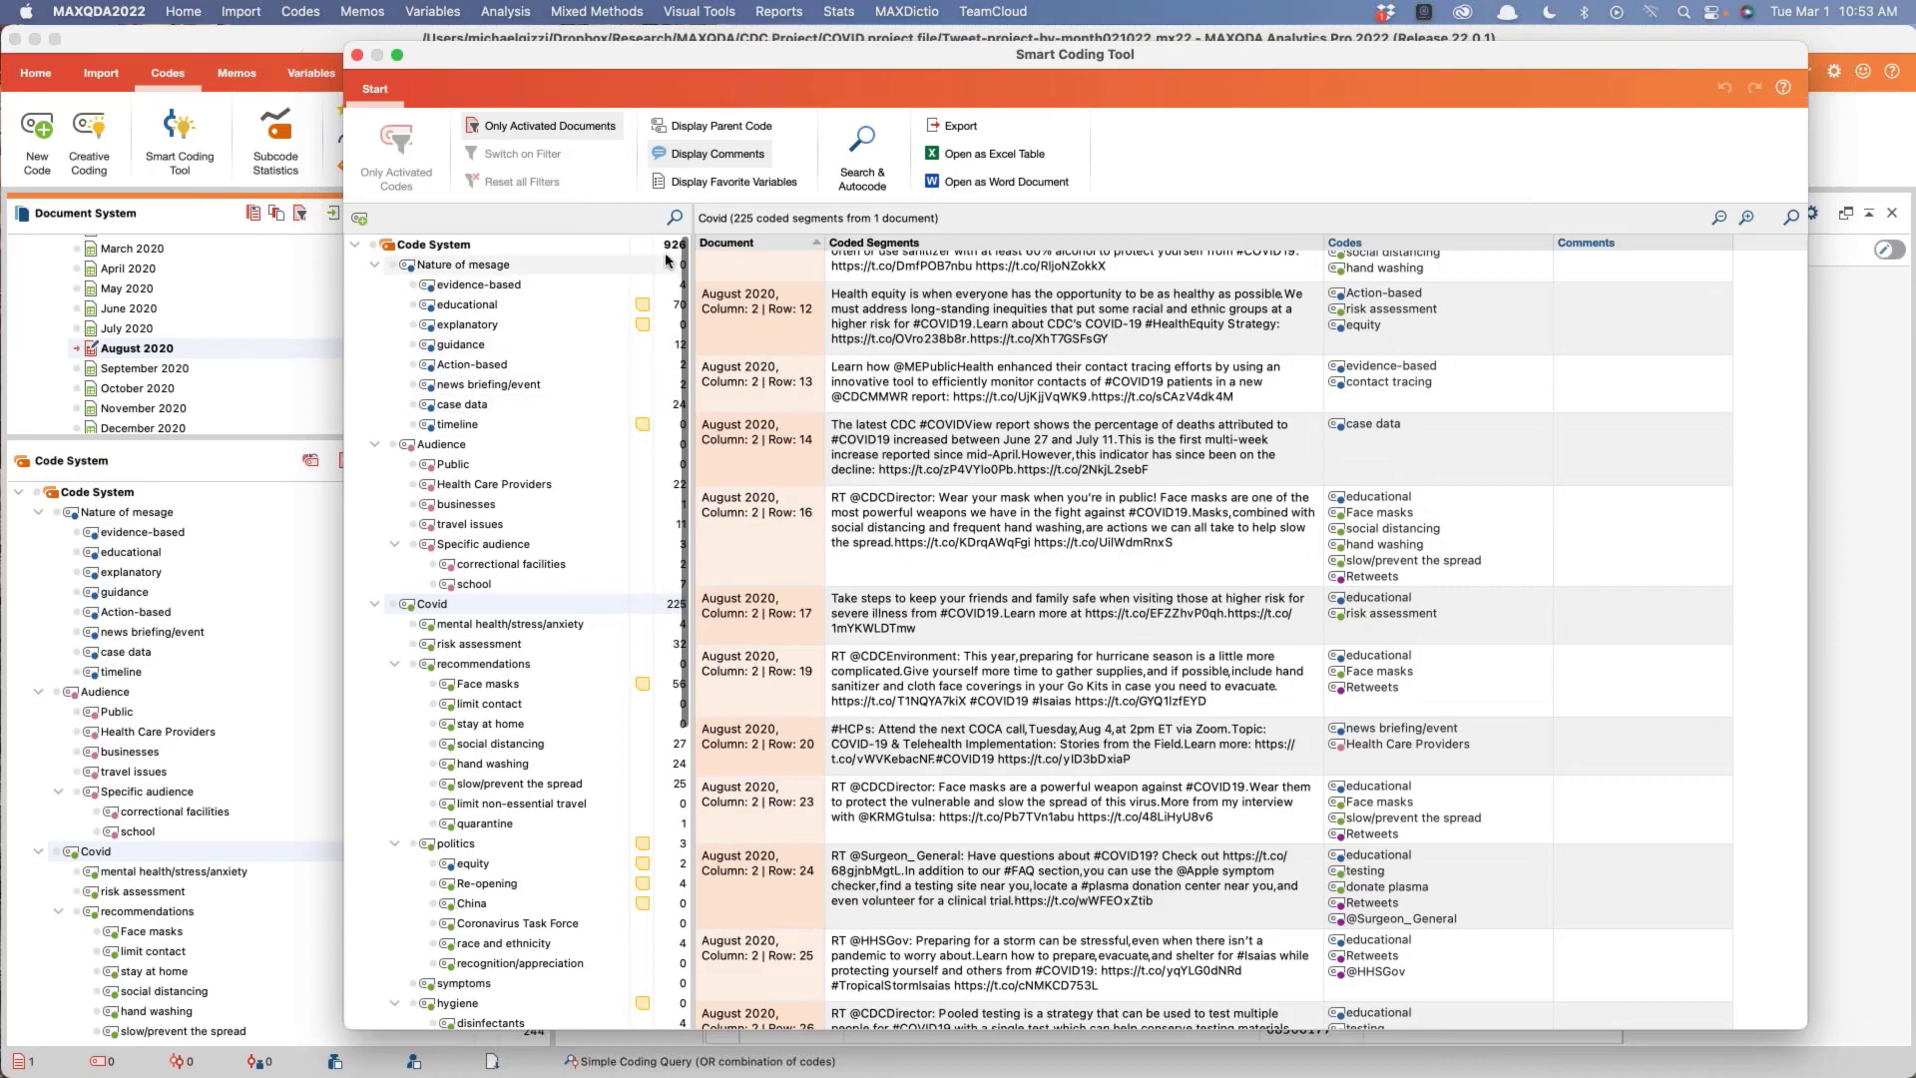
# Step: Widen the code list and review the segments coded evidence-based, educational, explanatory, guidance and Action-based
pyautogui.moveTo(692, 221); pyautogui.dragTo(726, 221)
pyautogui.click(456, 287)
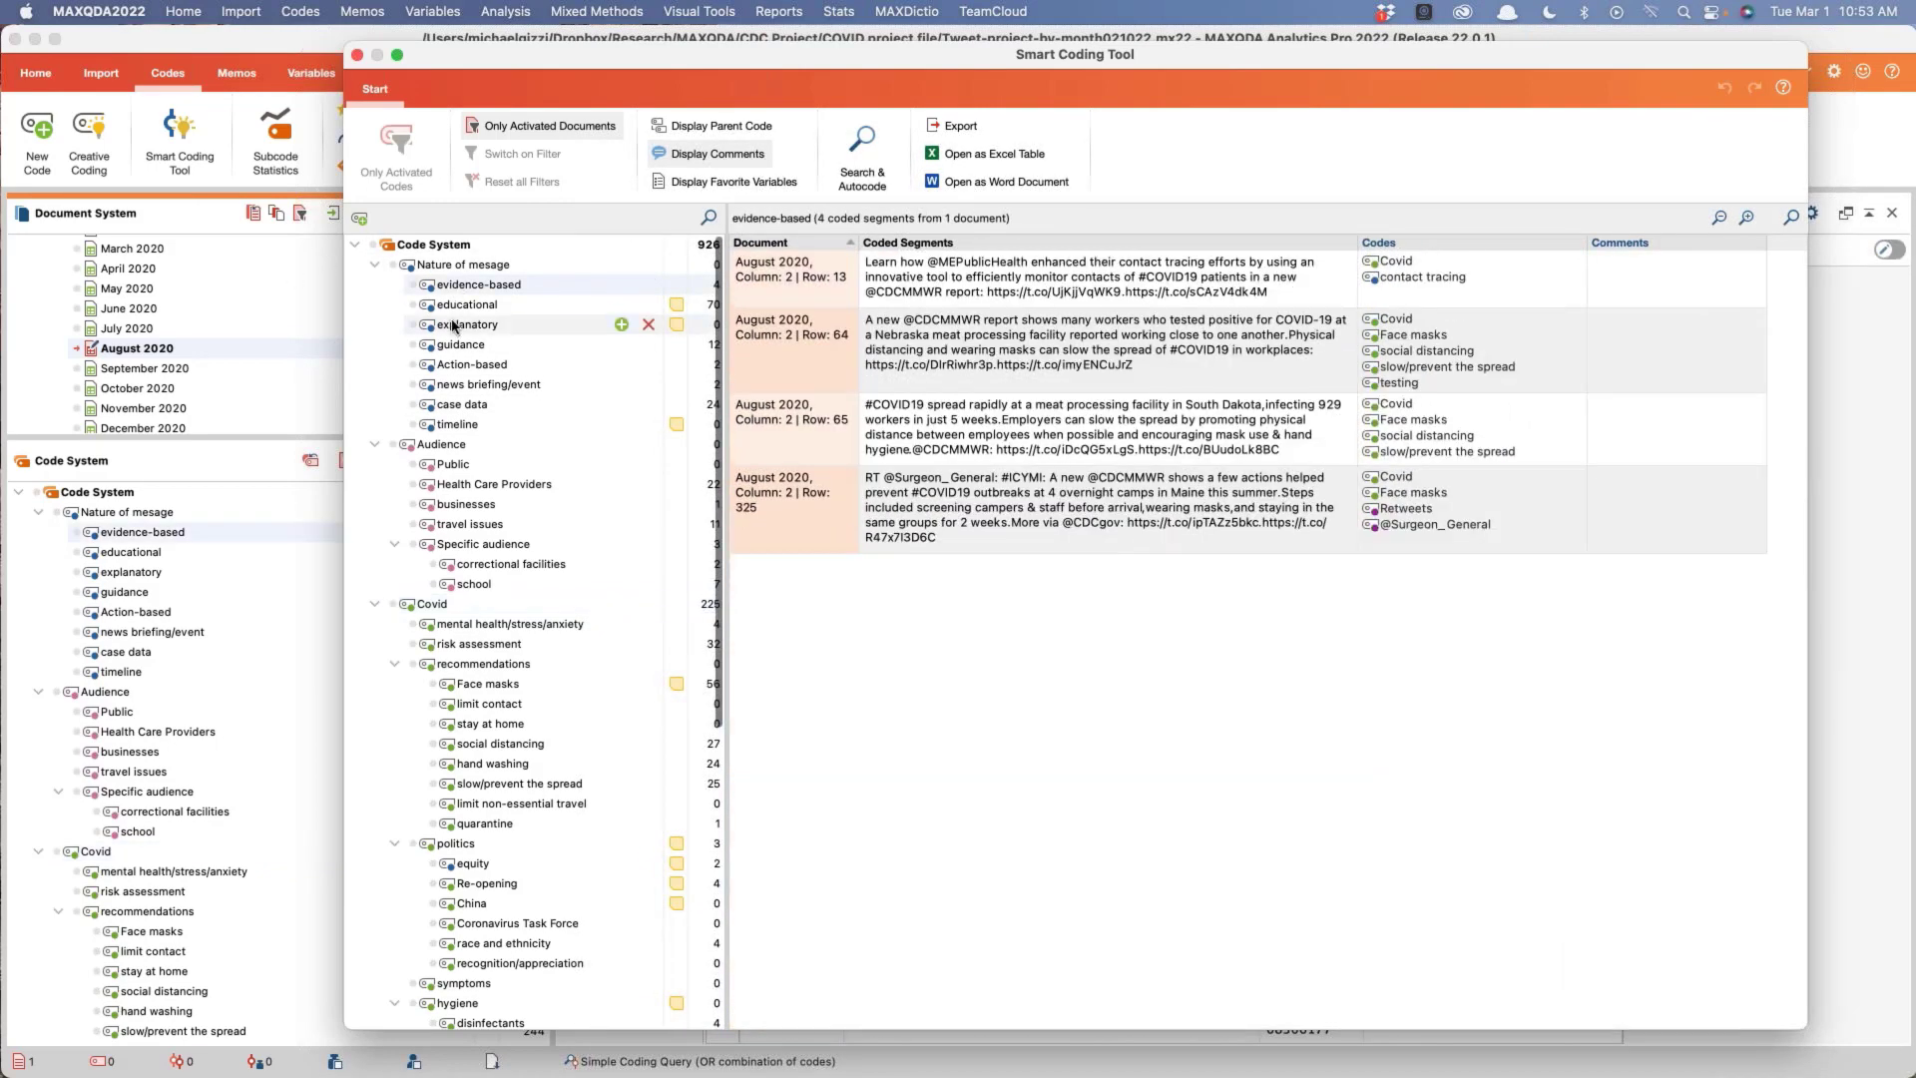
pyautogui.click(449, 309)
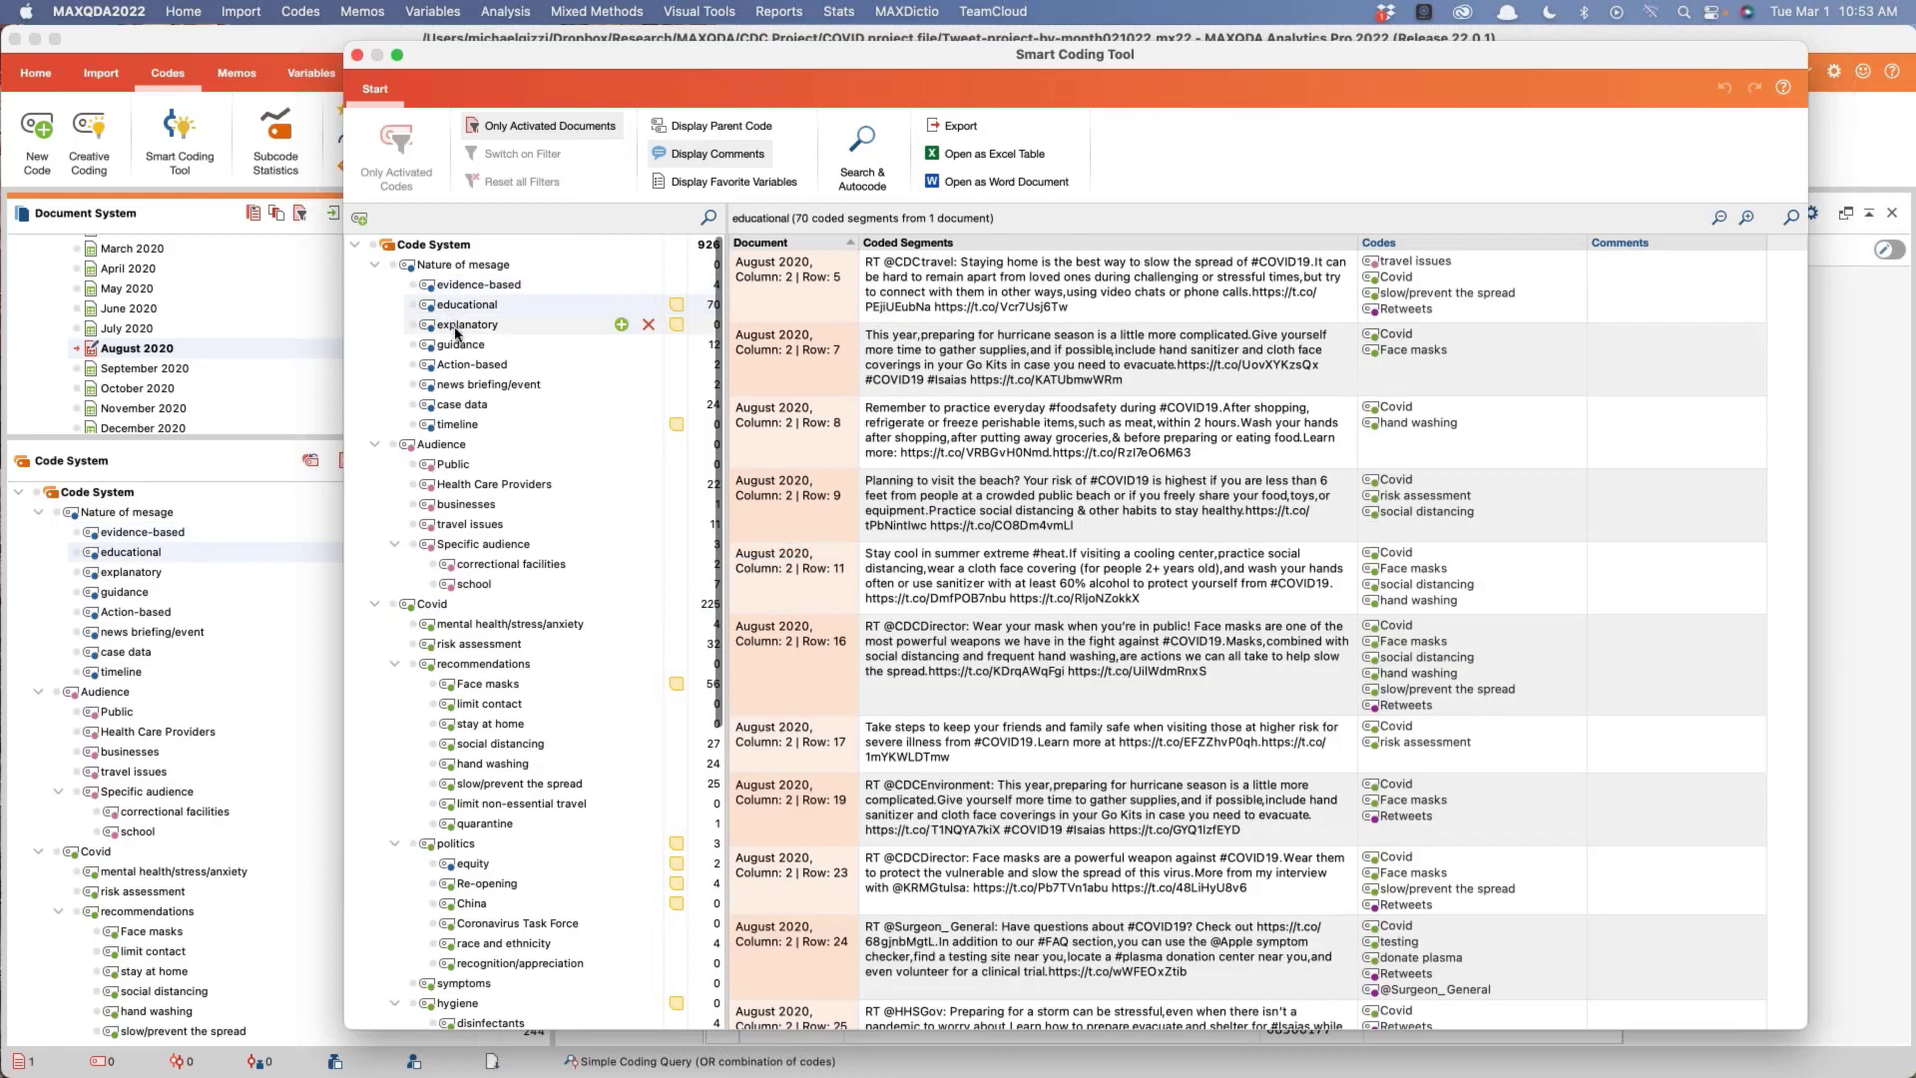
pyautogui.click(455, 327)
pyautogui.click(459, 346)
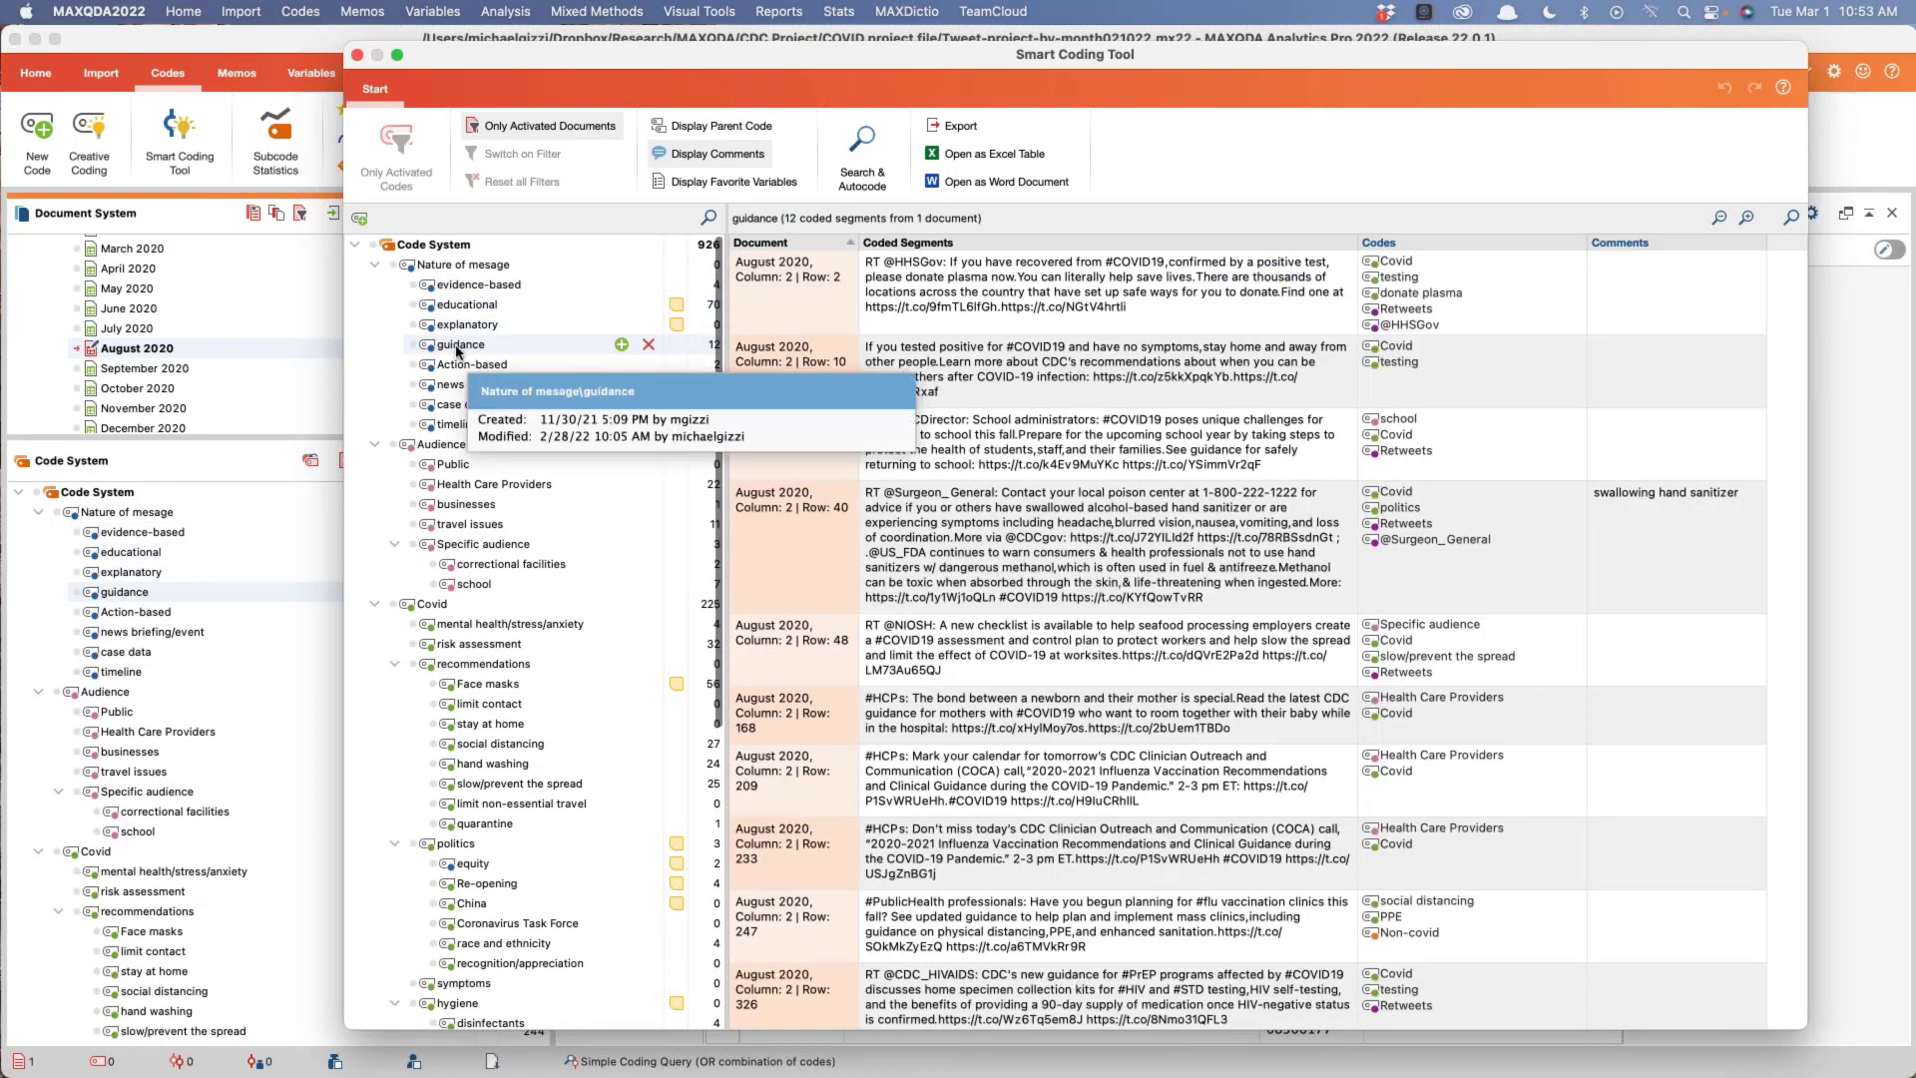
pyautogui.click(461, 367)
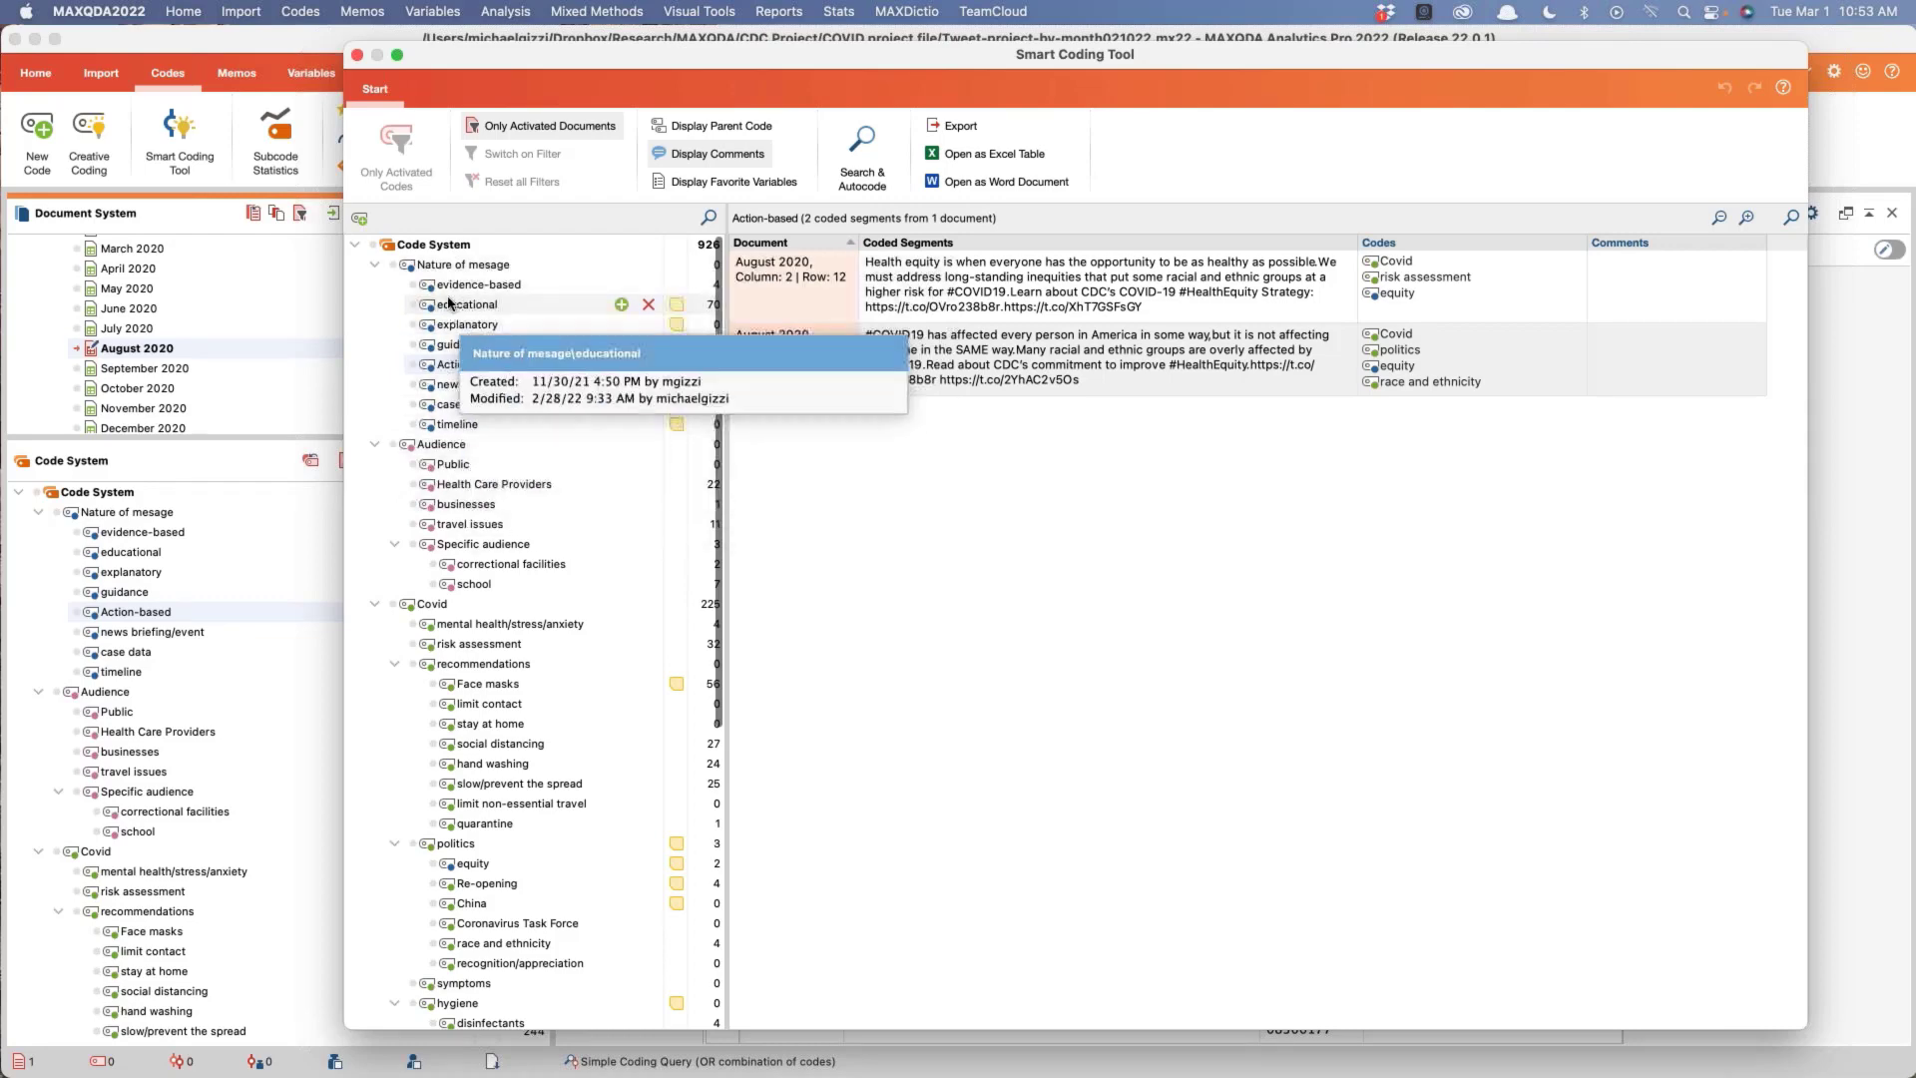
# Step: Assign the timeline code to the row 14 COVIDView tweet among the Covid segments
pyautogui.click(435, 607)
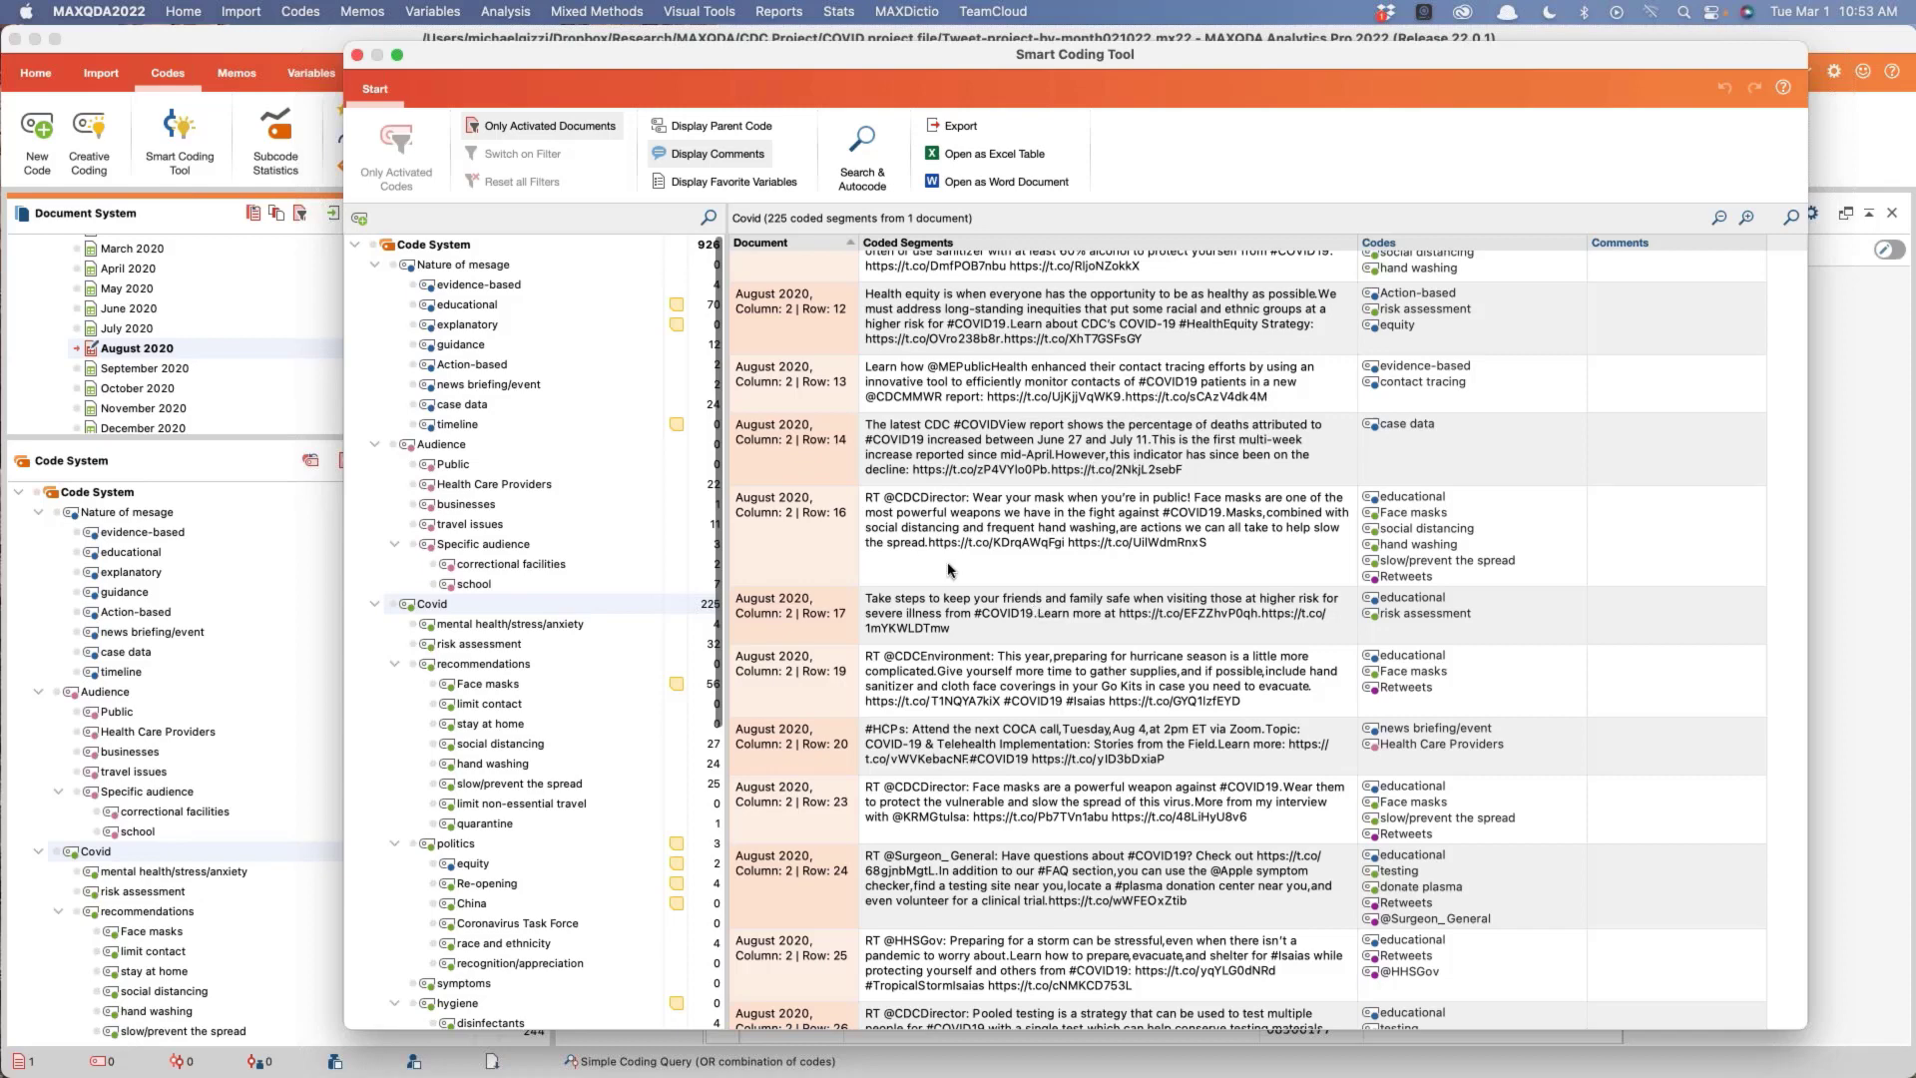
pyautogui.click(1097, 482)
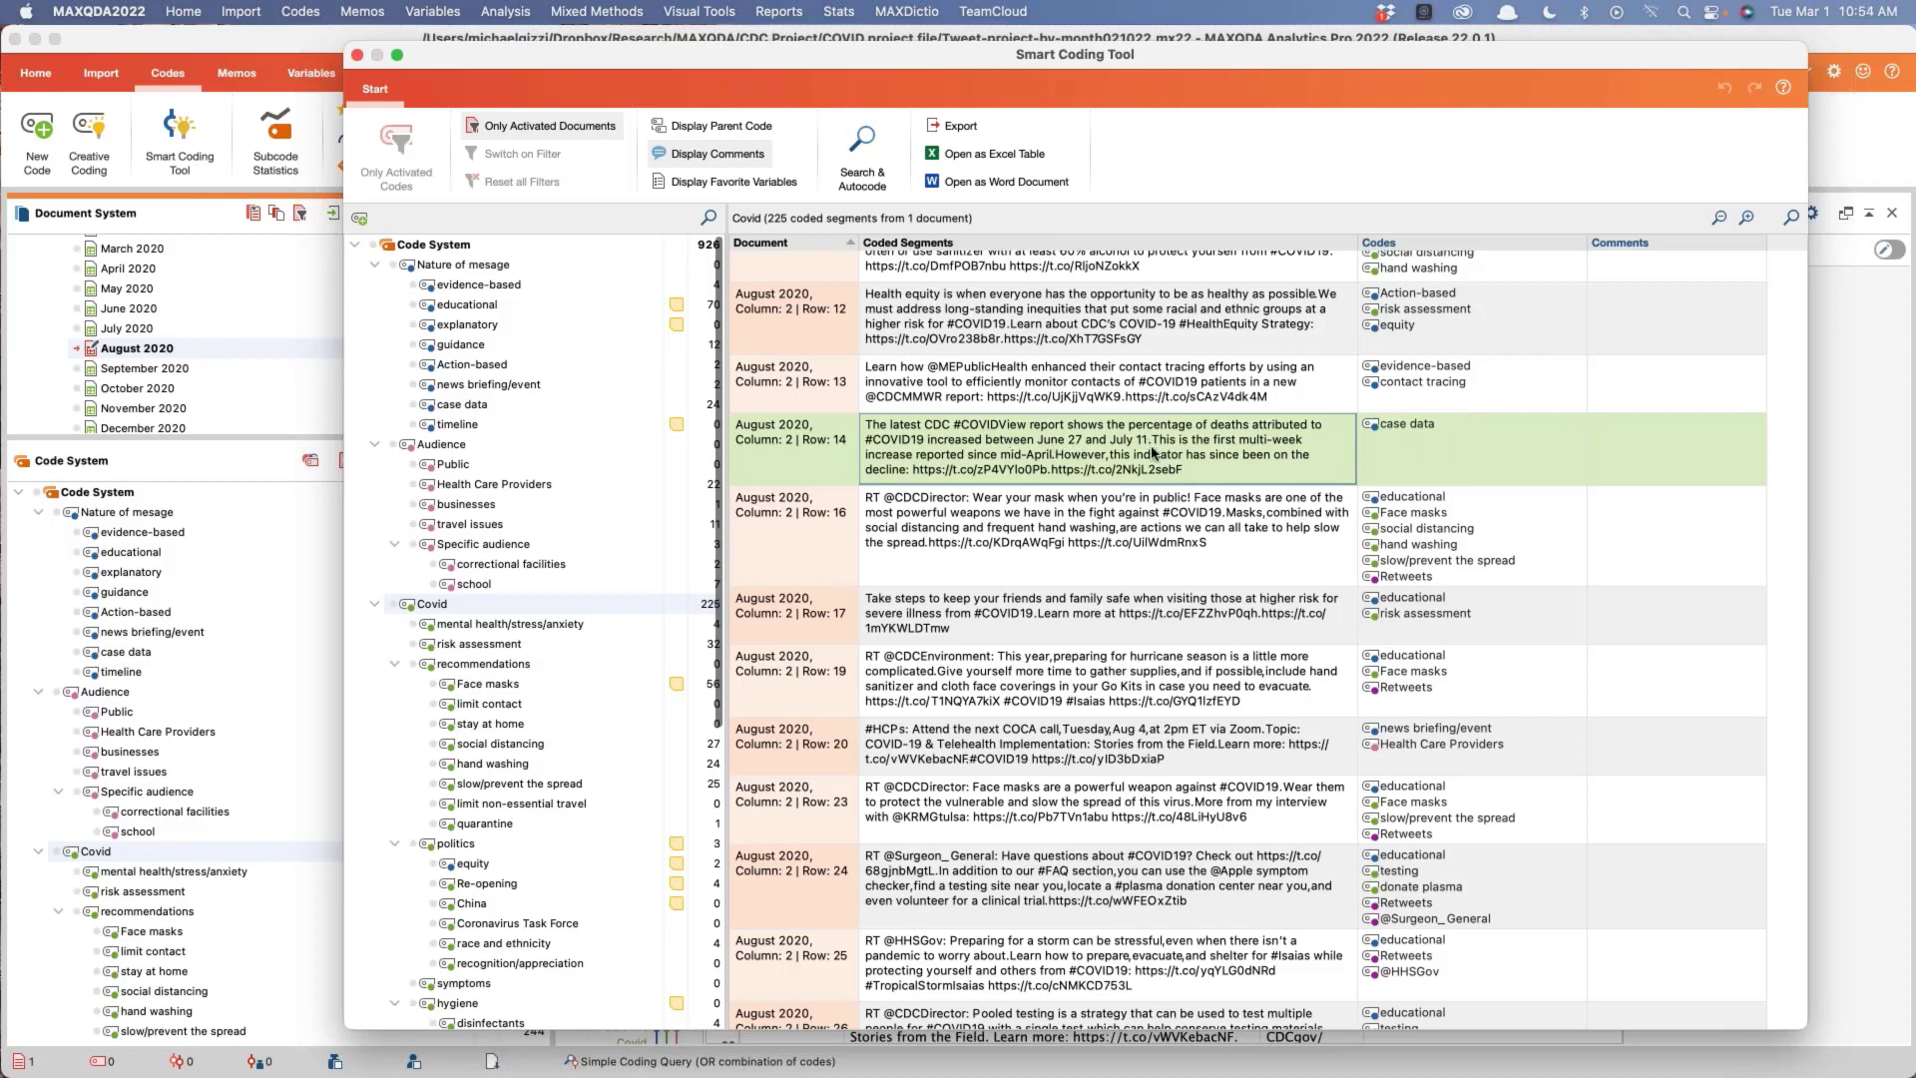
pyautogui.moveTo(1184, 456); pyautogui.dragTo(473, 431)
# Step: Browse further August 2020 Covid segments and their codes, and close the Smart Coding Tool
pyautogui.scroll(-5, 1080, 473)
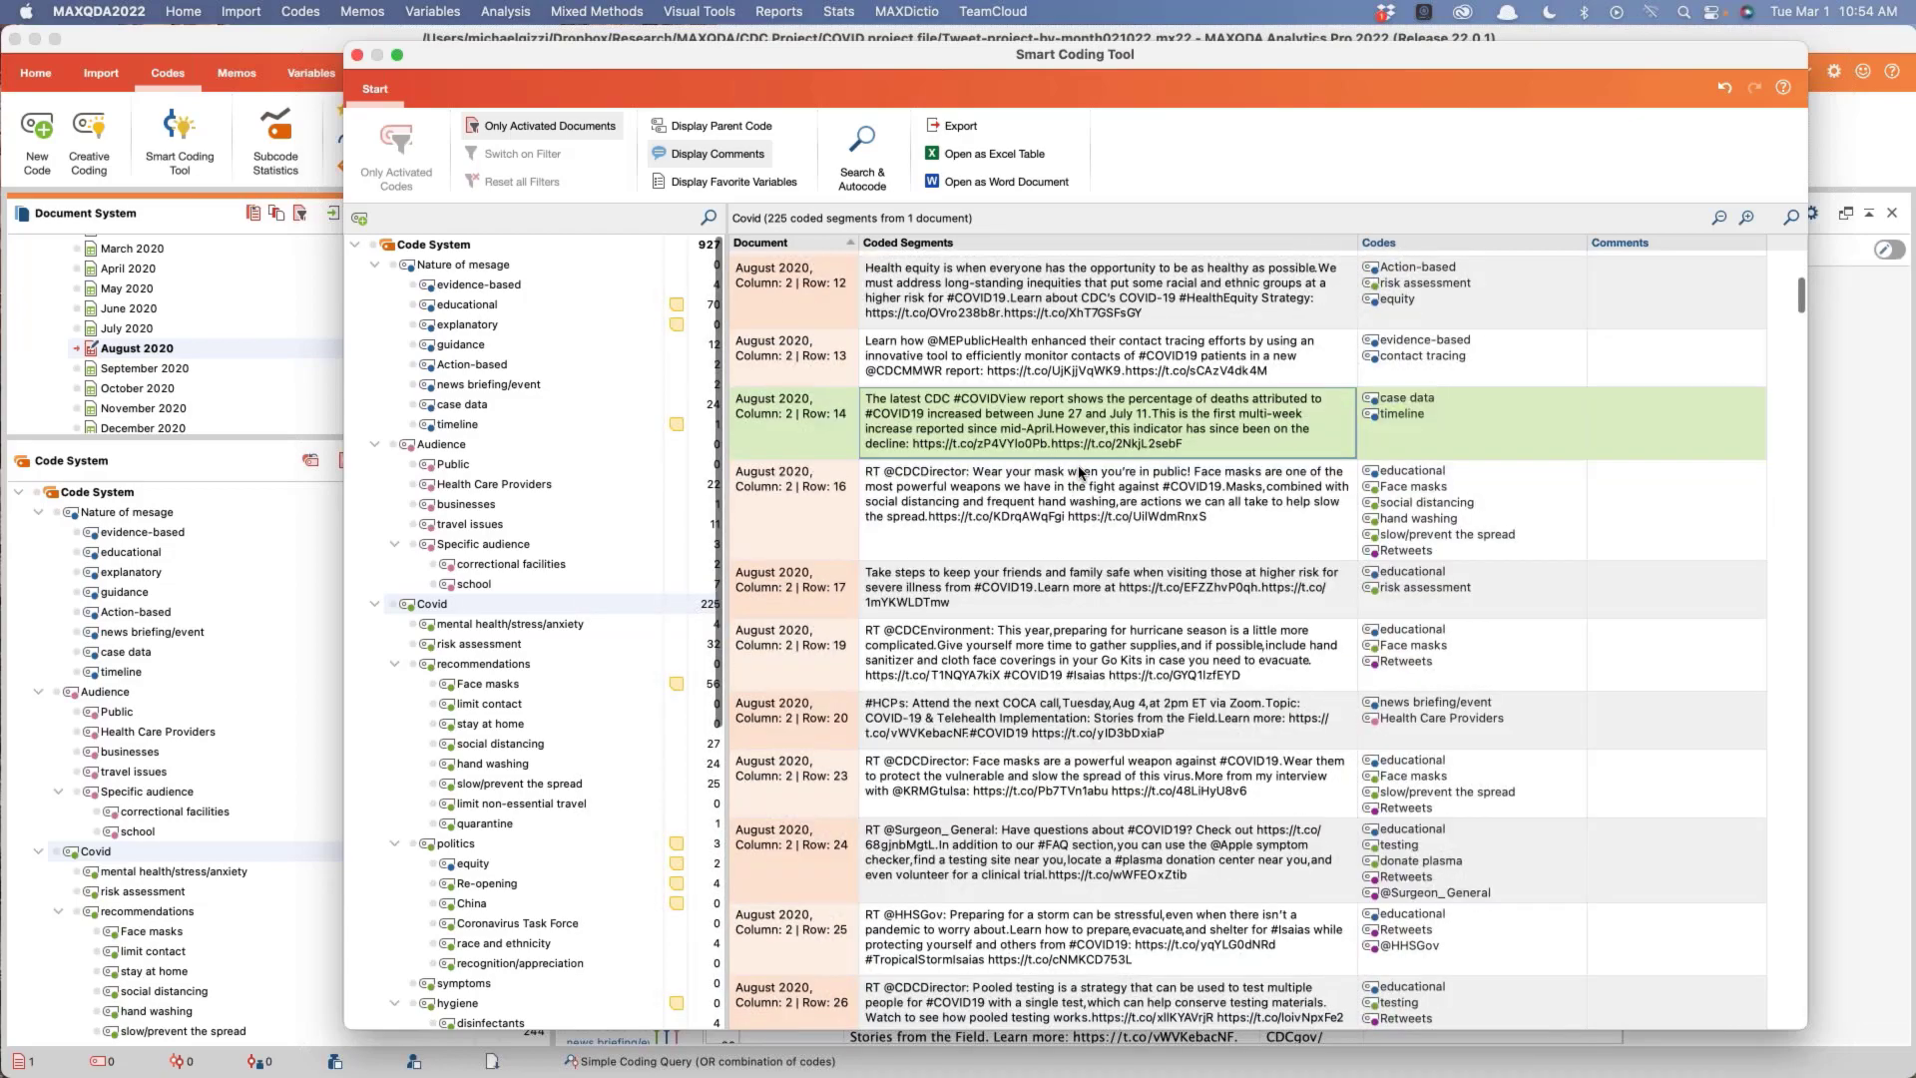
pyautogui.scroll(6, 1080, 474)
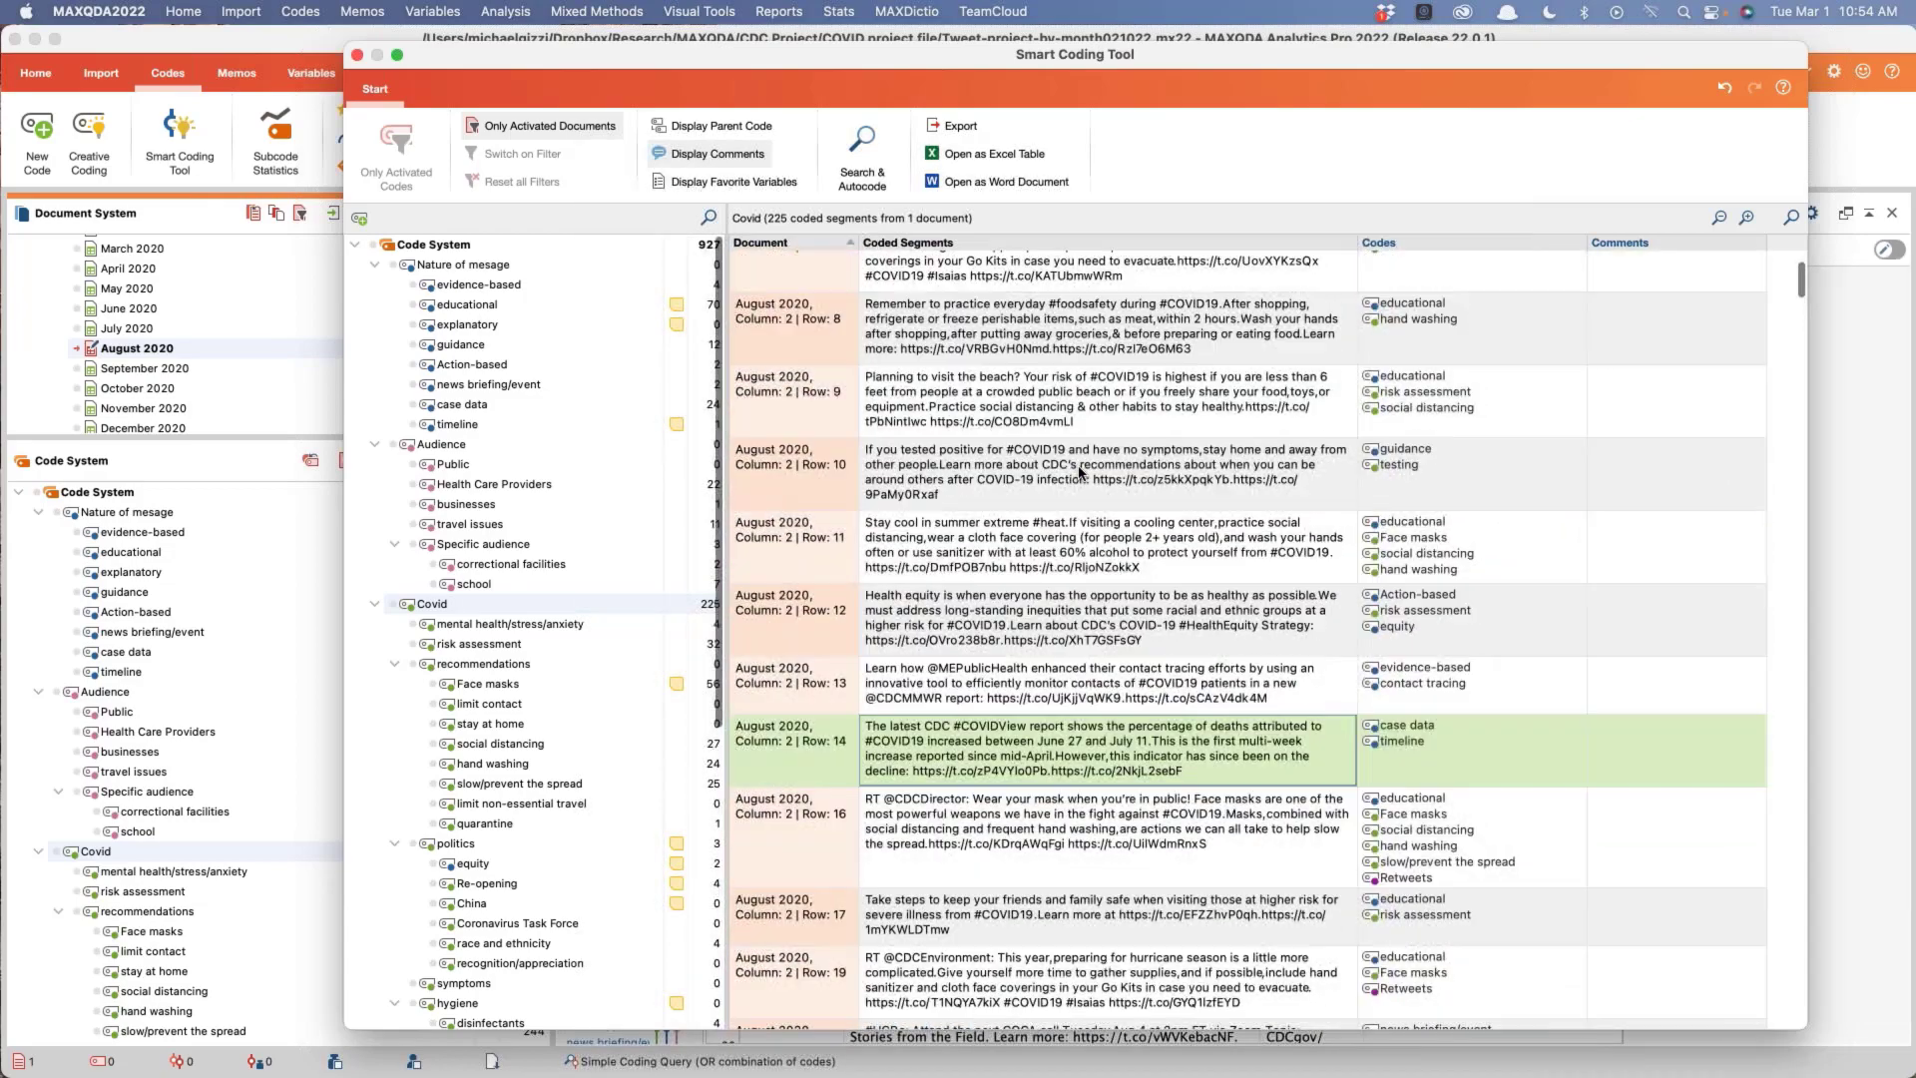
pyautogui.scroll(-15, 1080, 474)
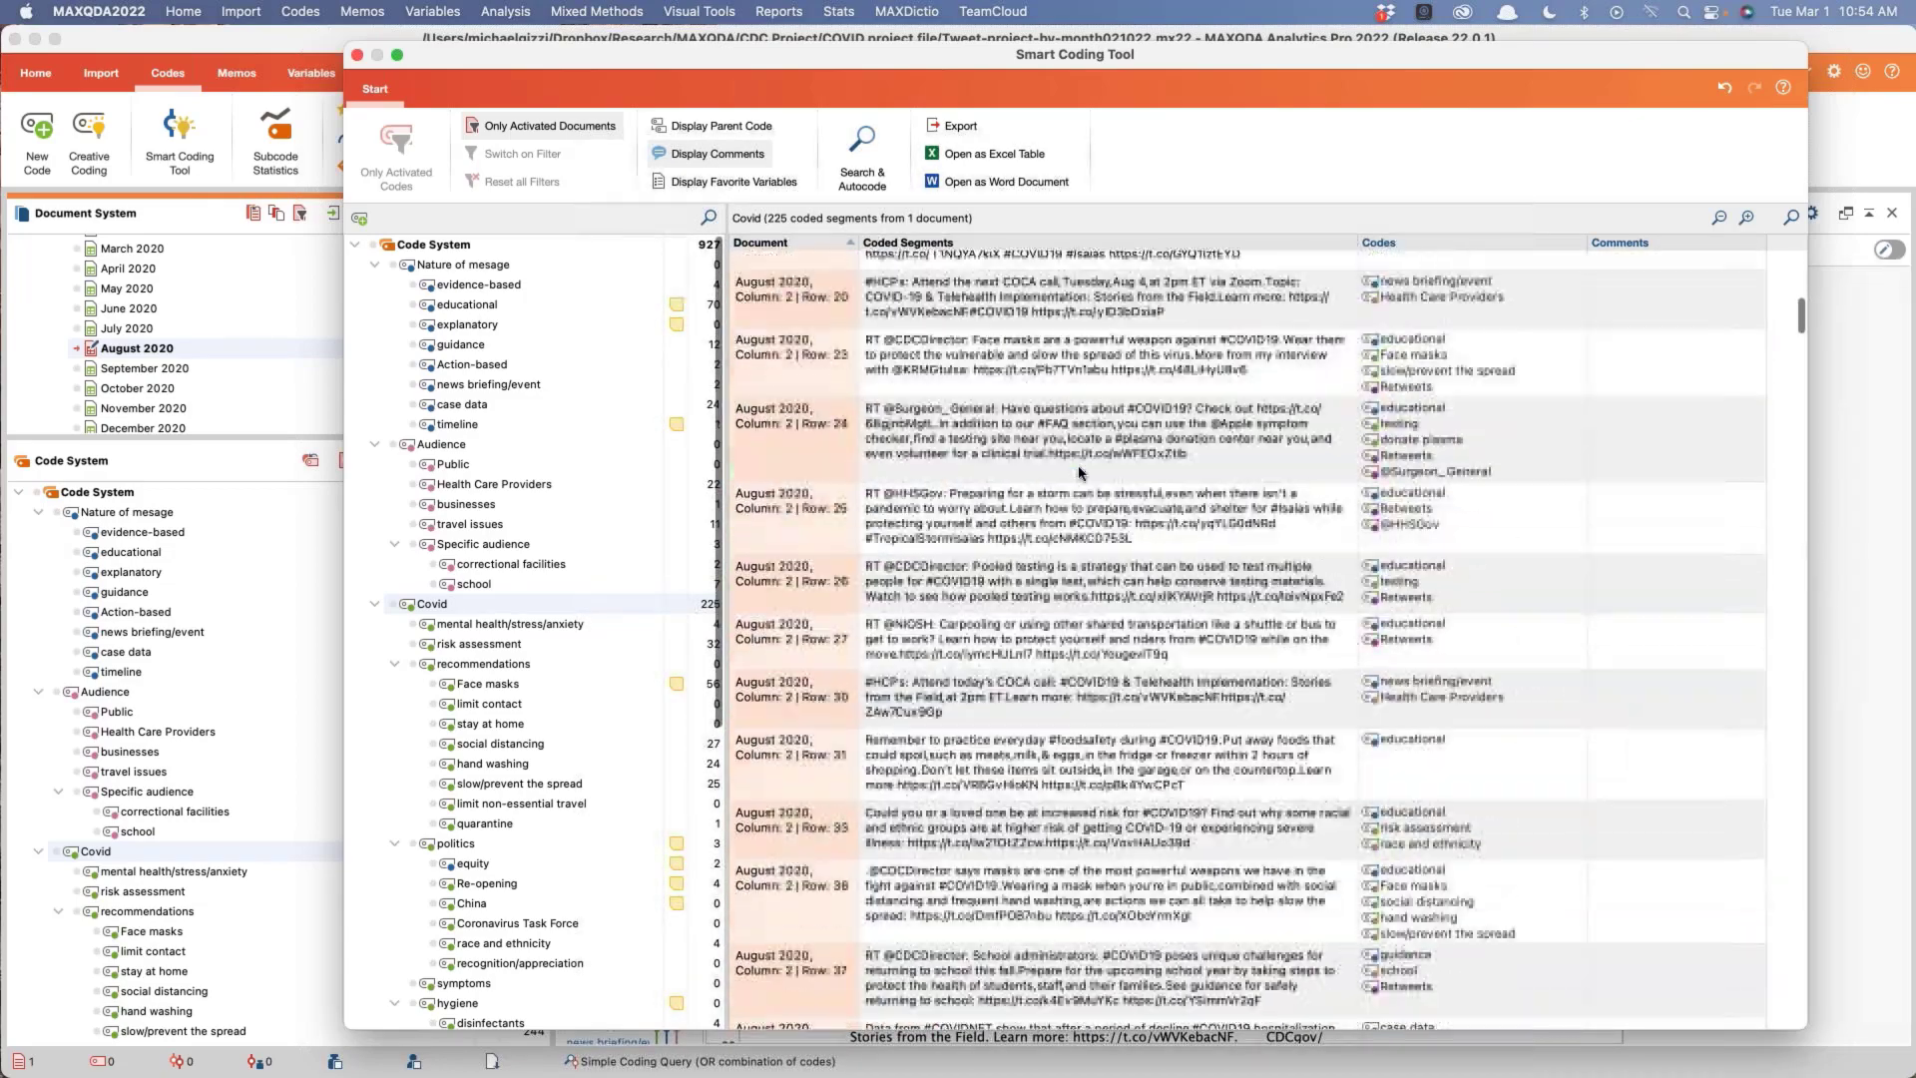
pyautogui.scroll(5, 1080, 474)
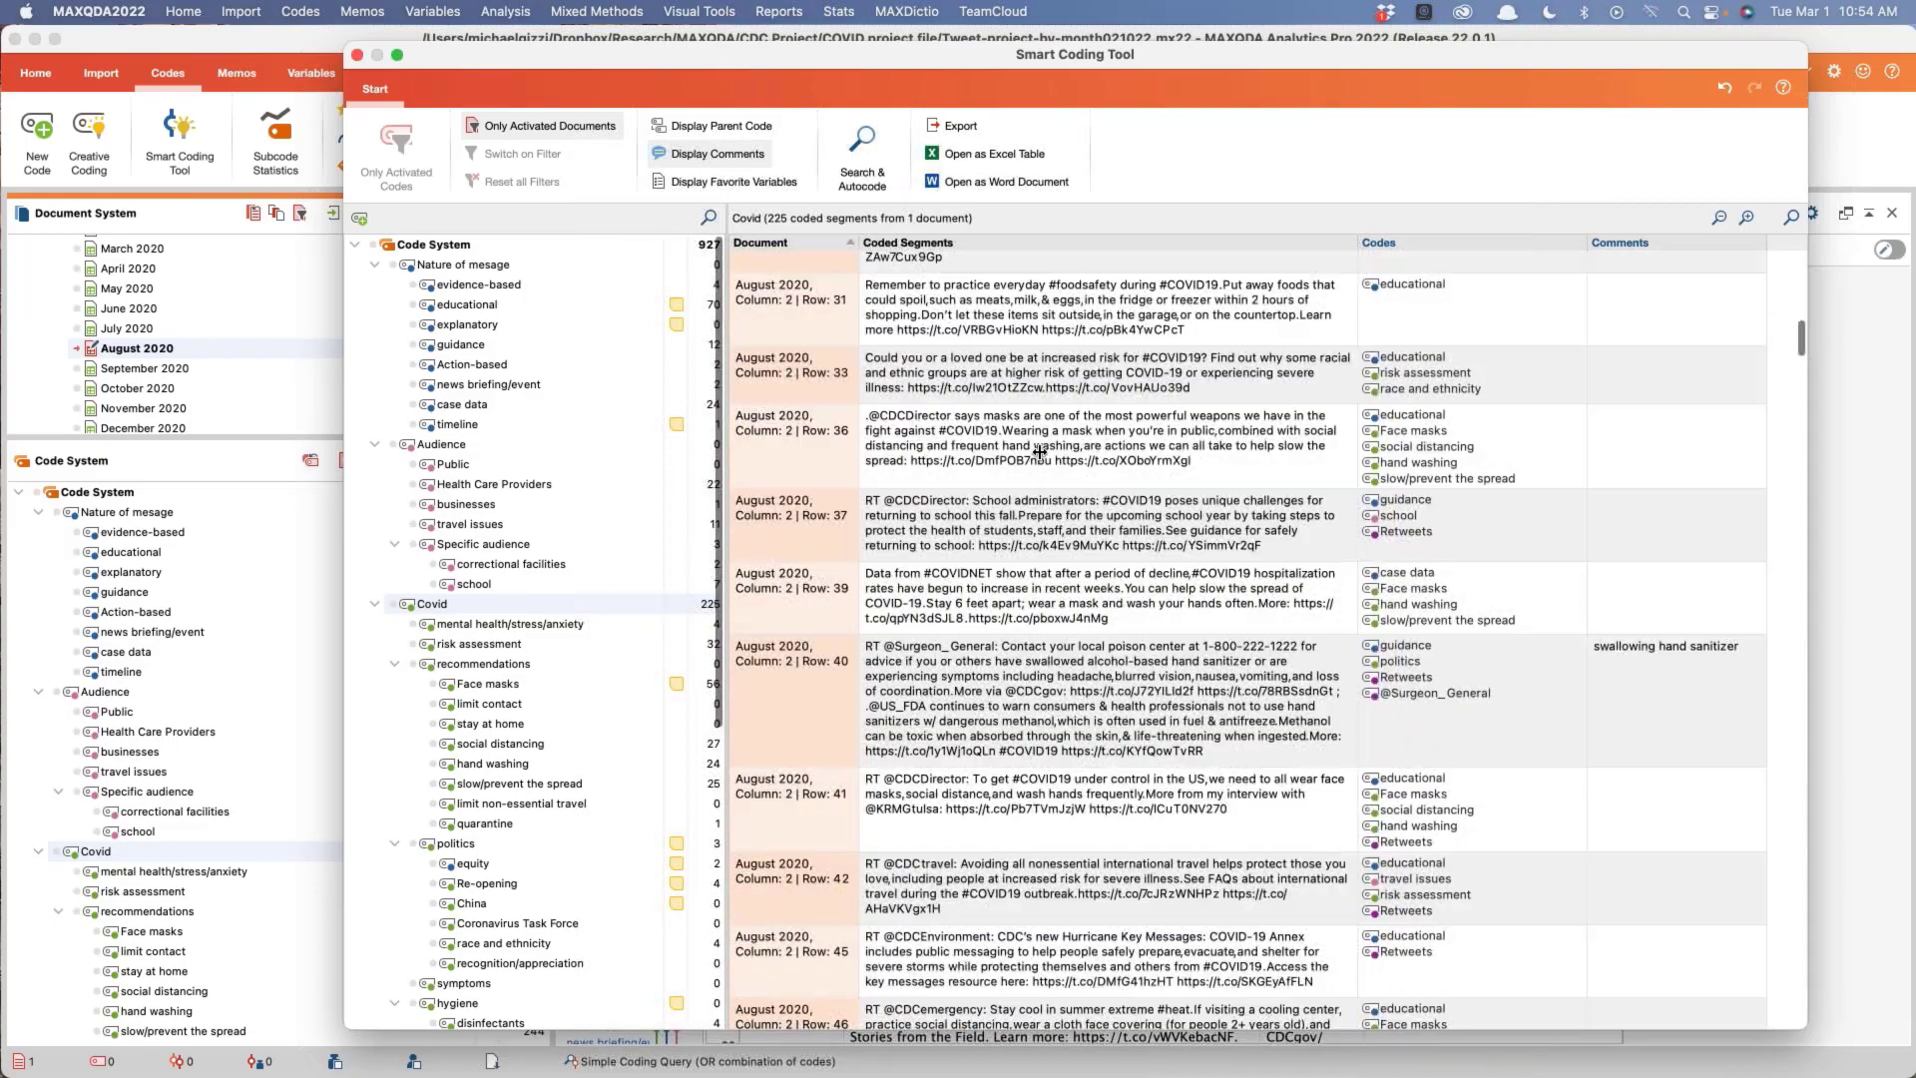
pyautogui.click(357, 58)
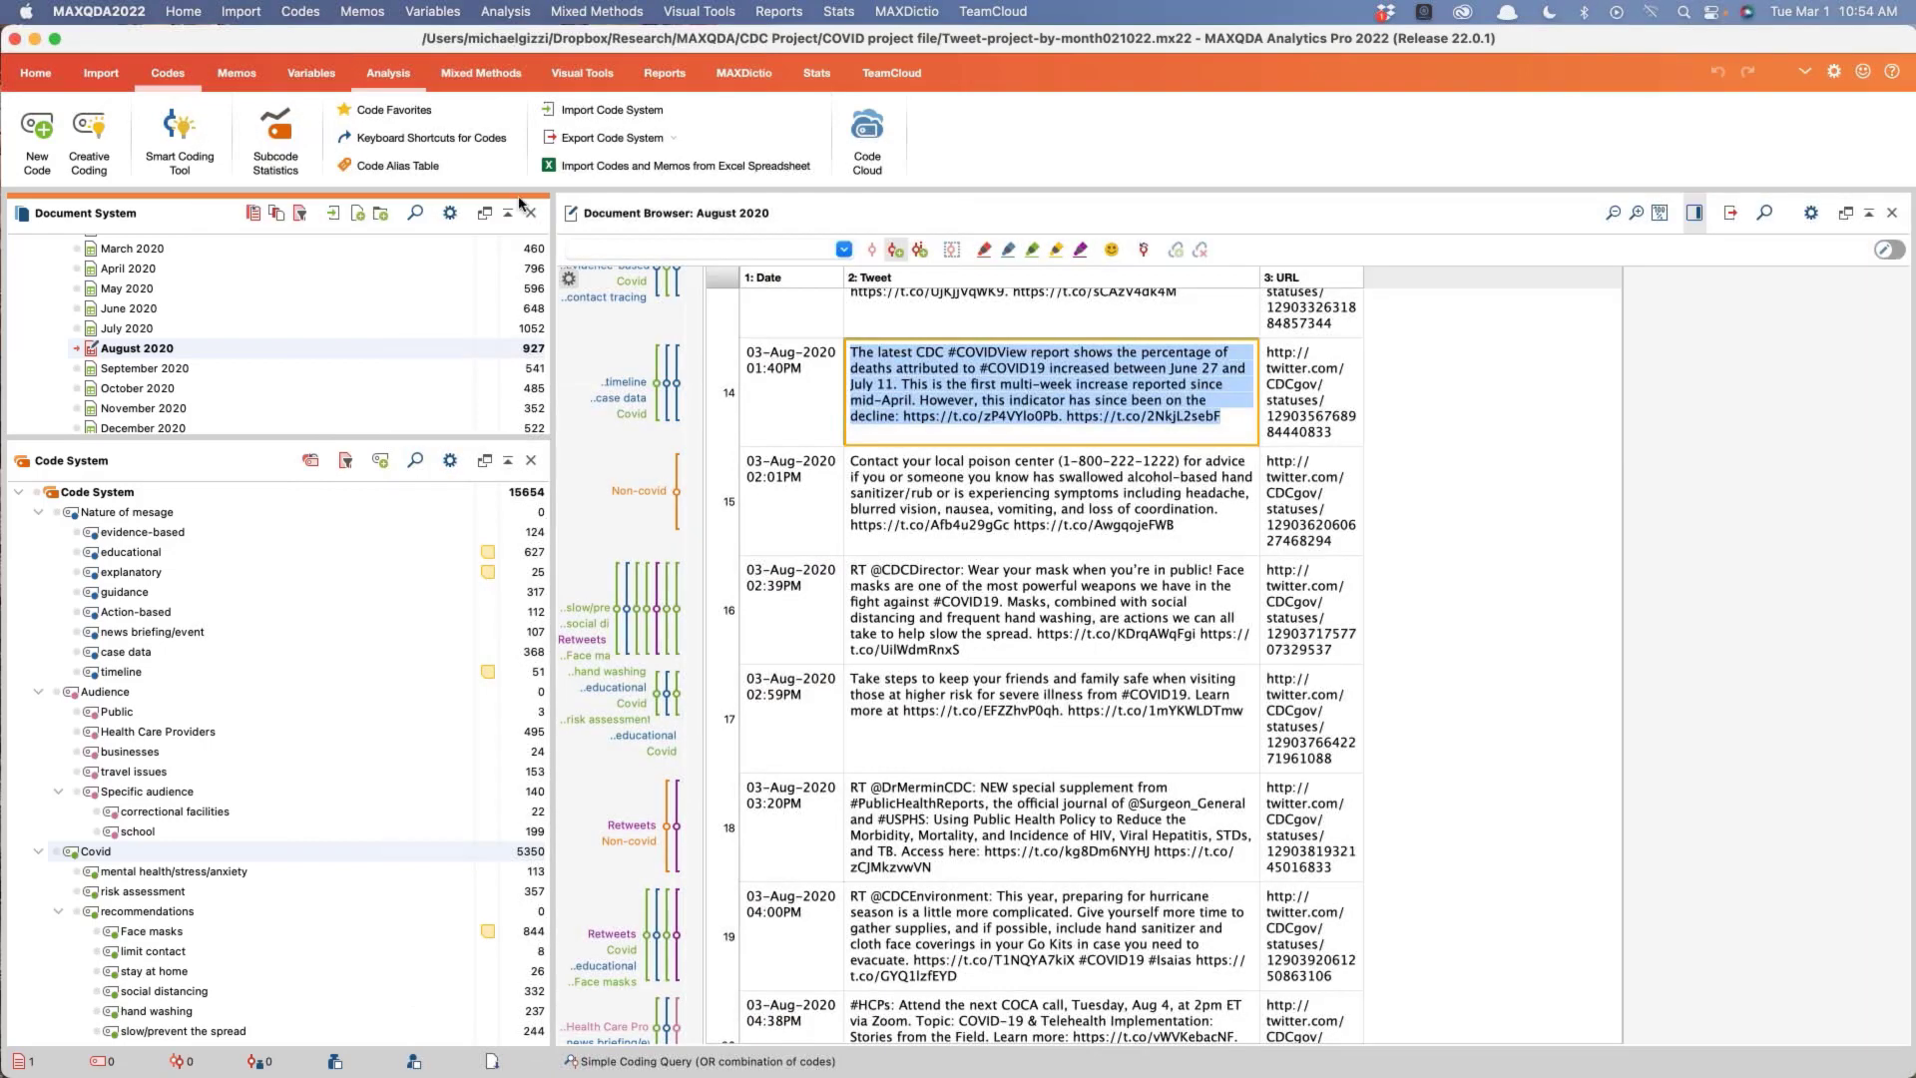
# Step: Code the whole row 15 poison center tweet with educational in the August 2020 document and undo that coding
pyautogui.click(990, 480)
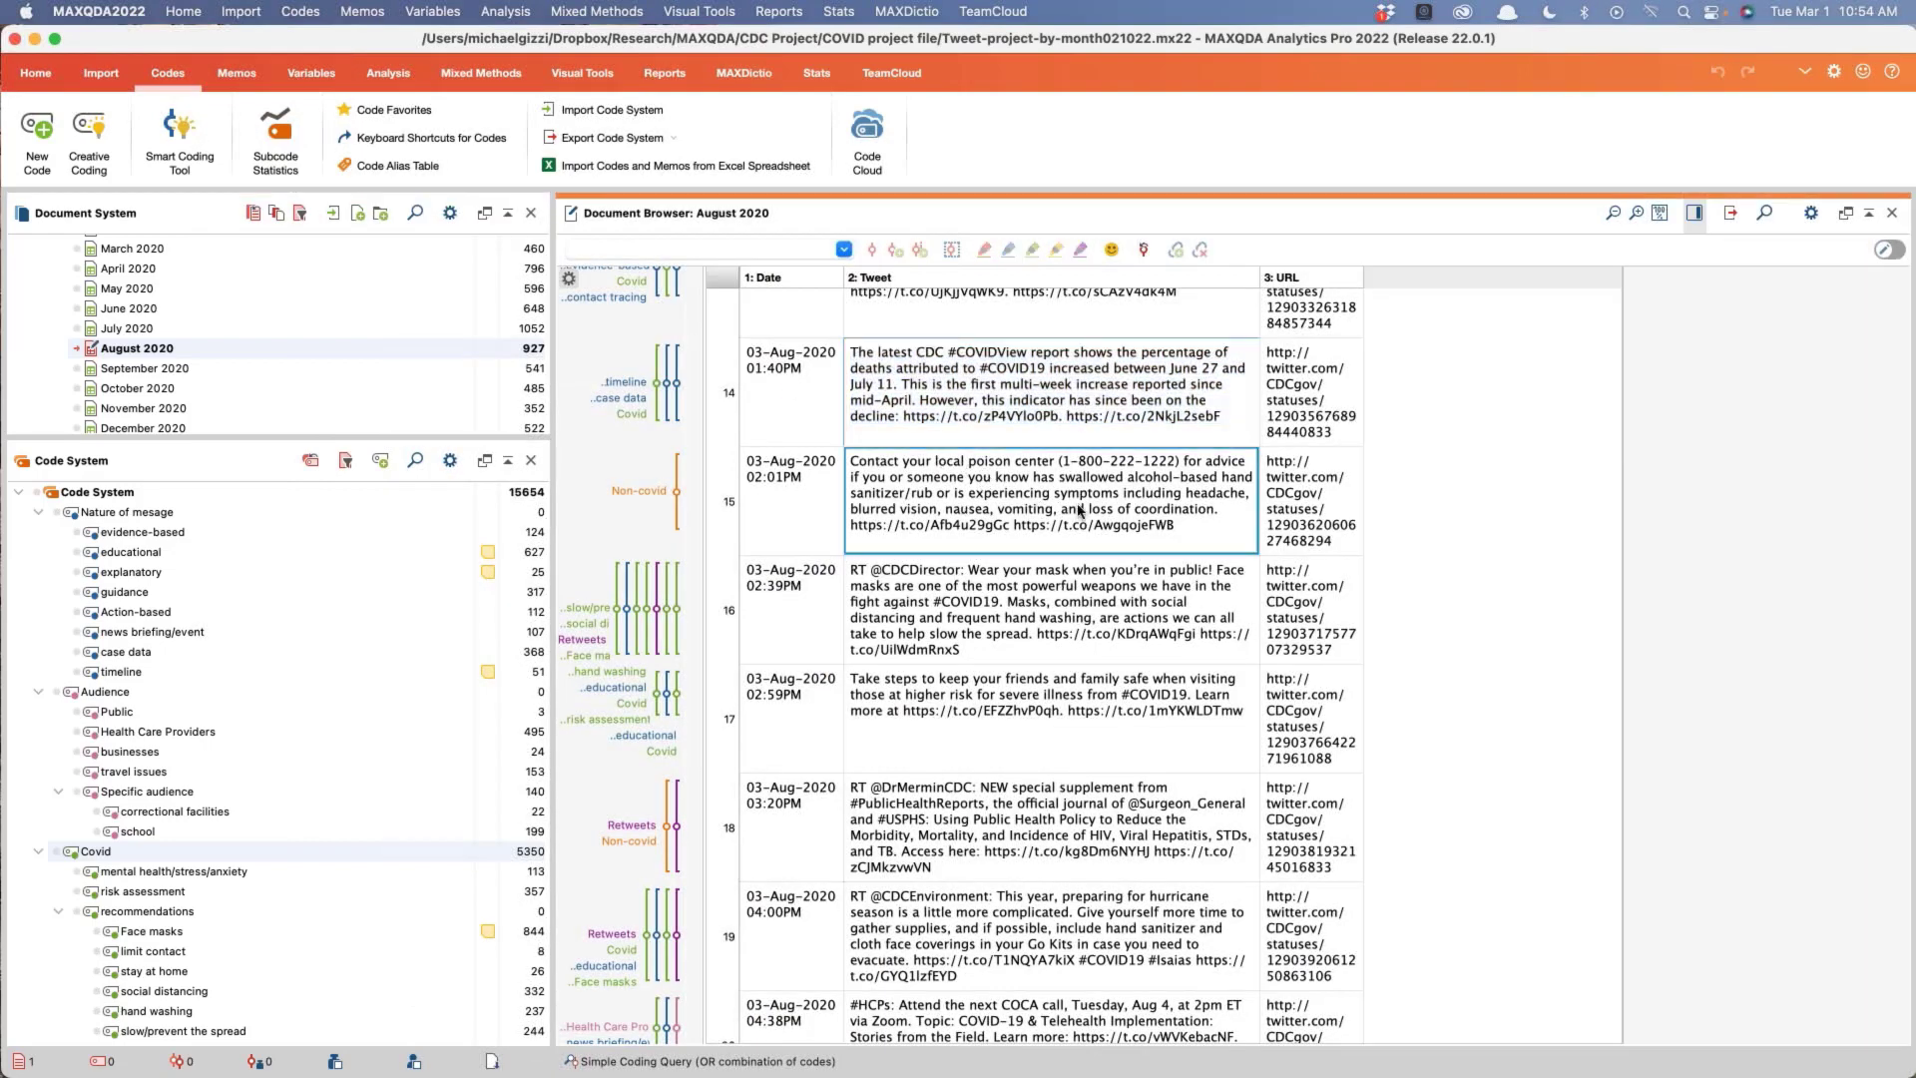
pyautogui.click(939, 479)
pyautogui.click(985, 477)
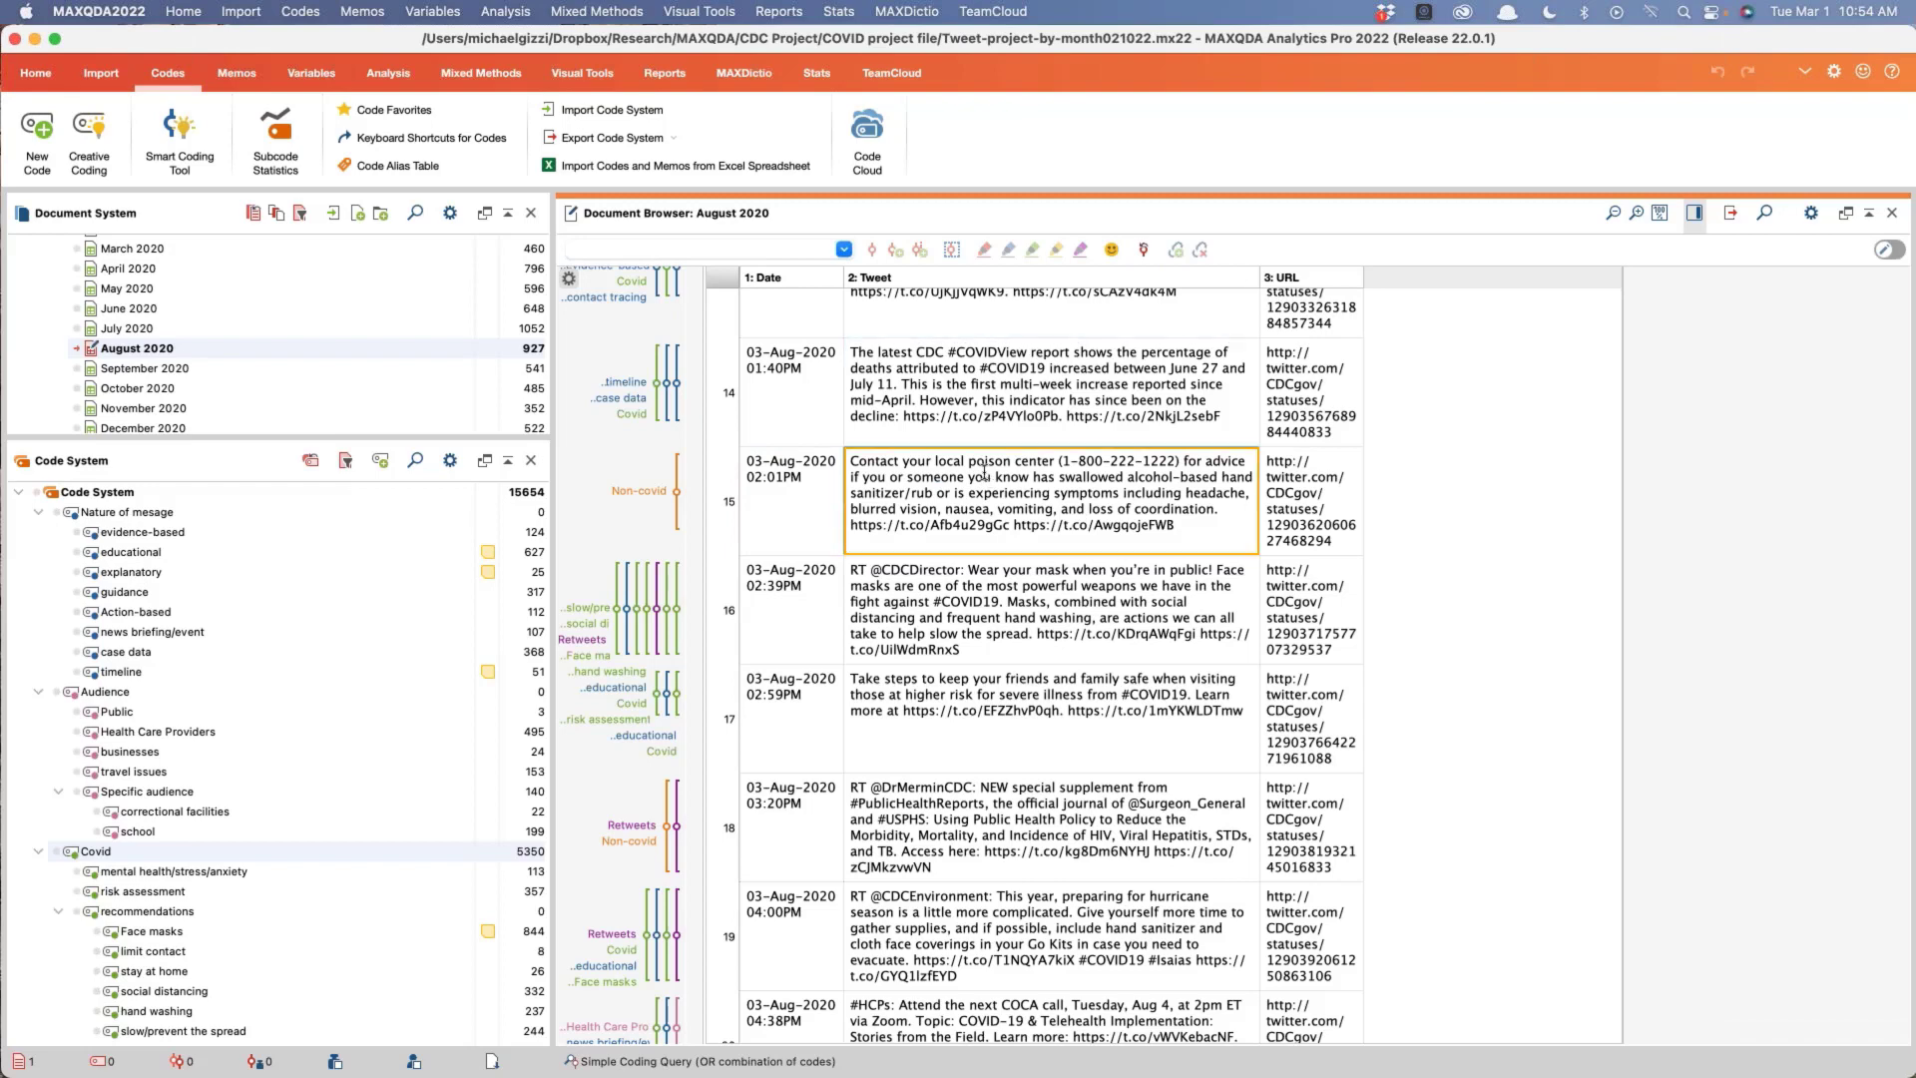
pyautogui.tripleClick(931, 466)
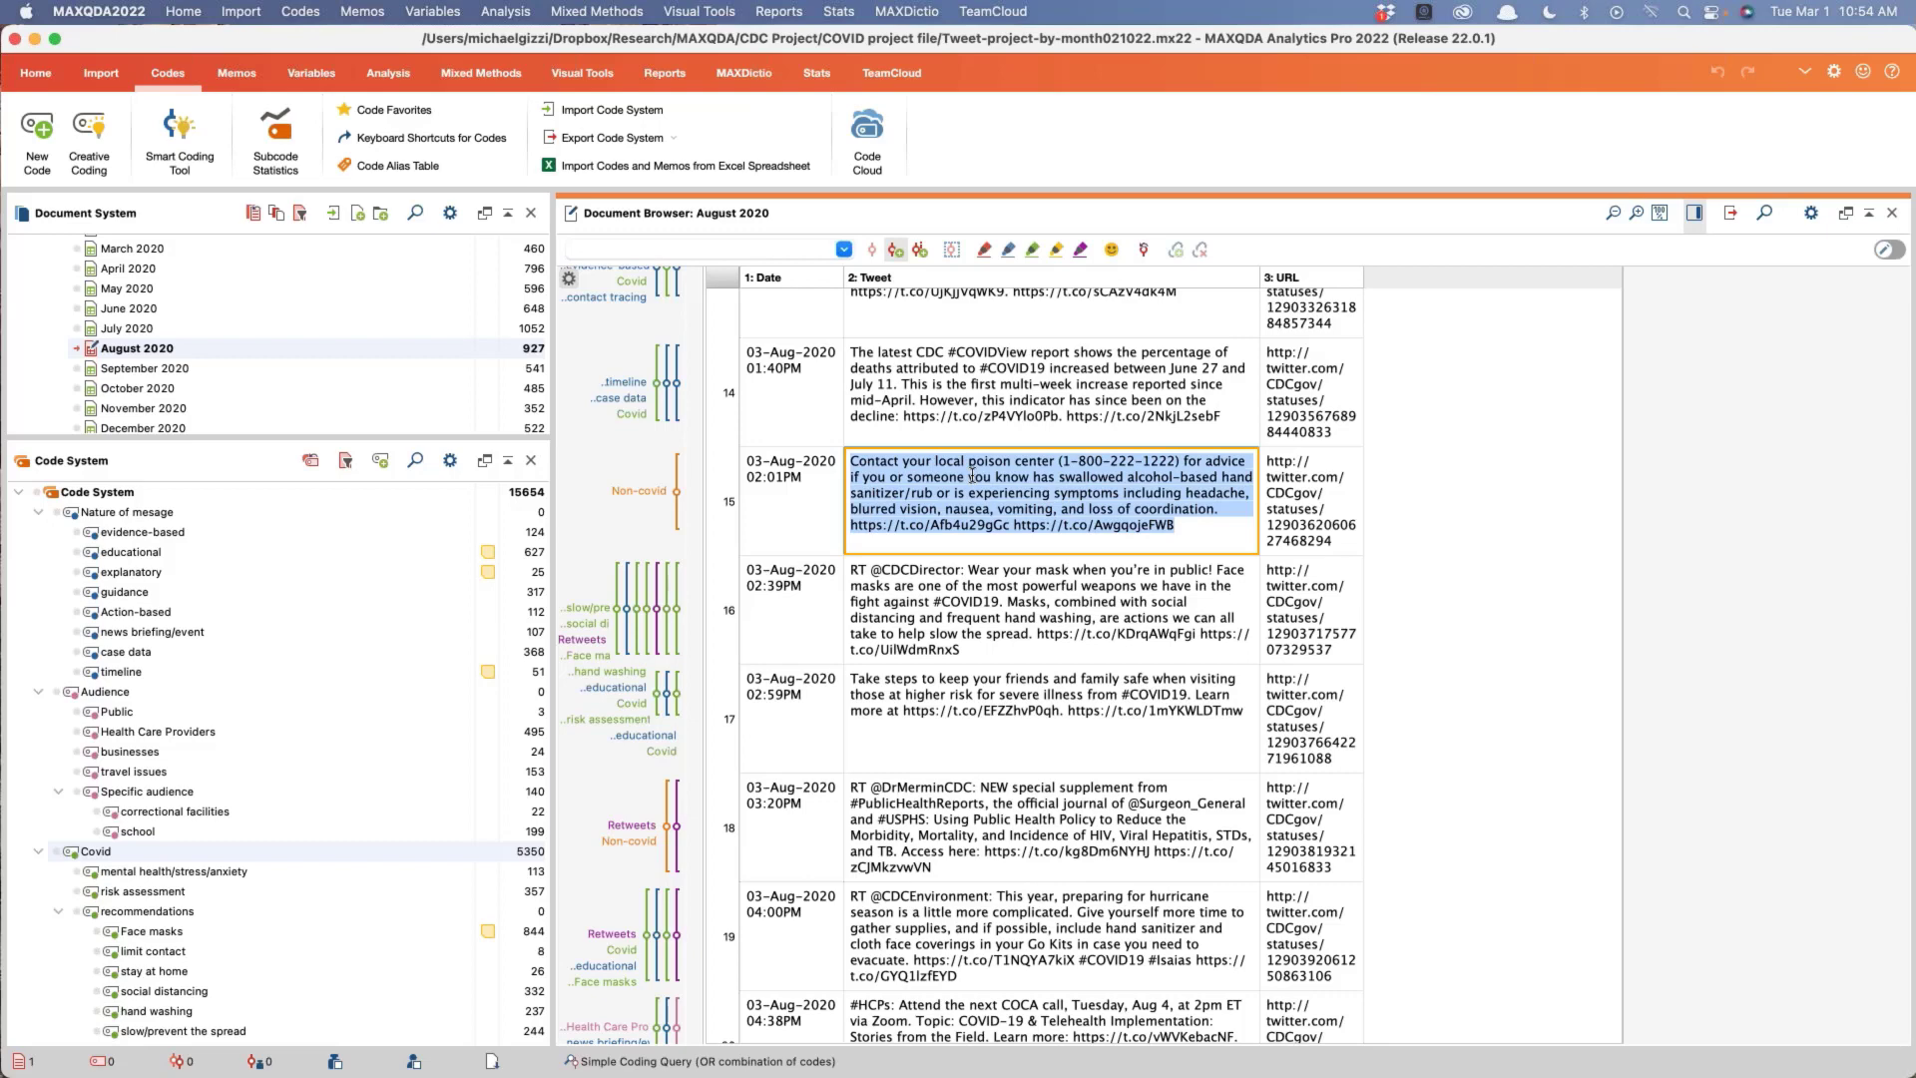
pyautogui.moveTo(1015, 494); pyautogui.dragTo(145, 552)
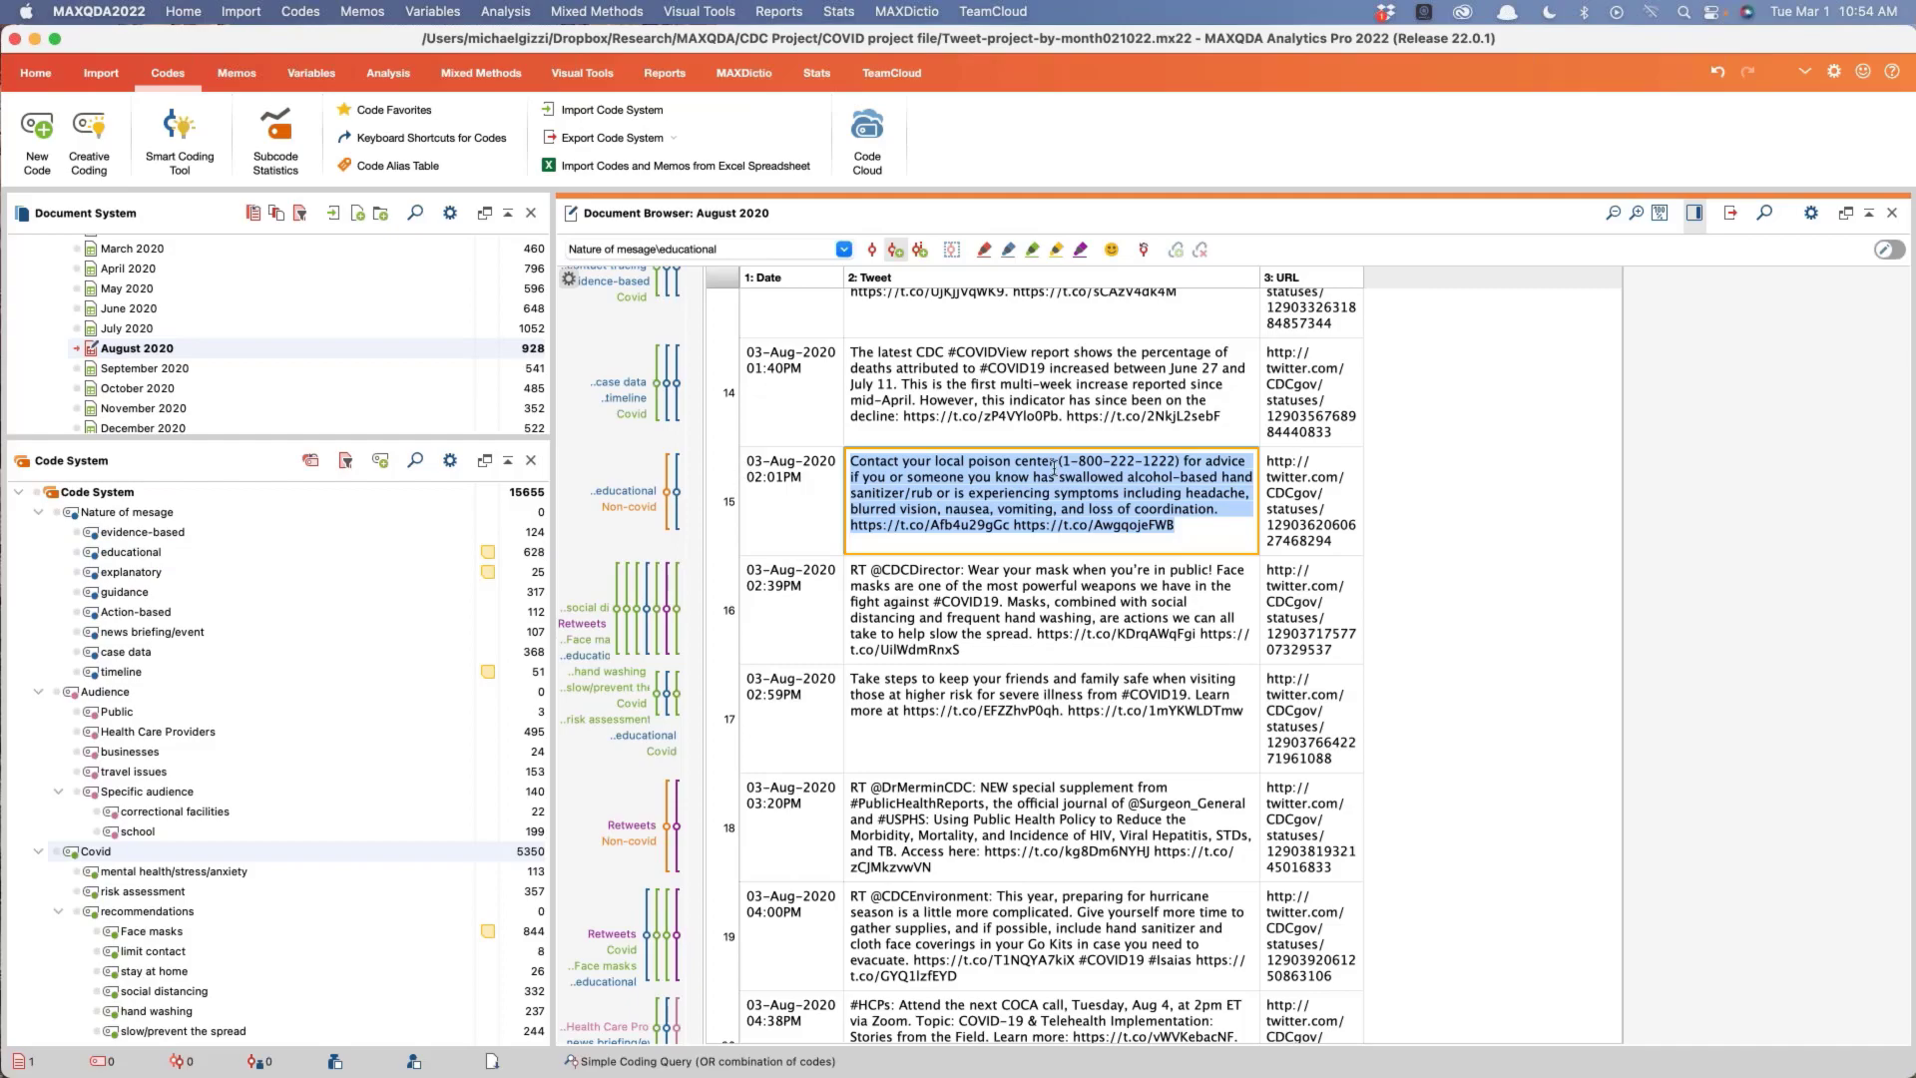
pyautogui.press('super+z')
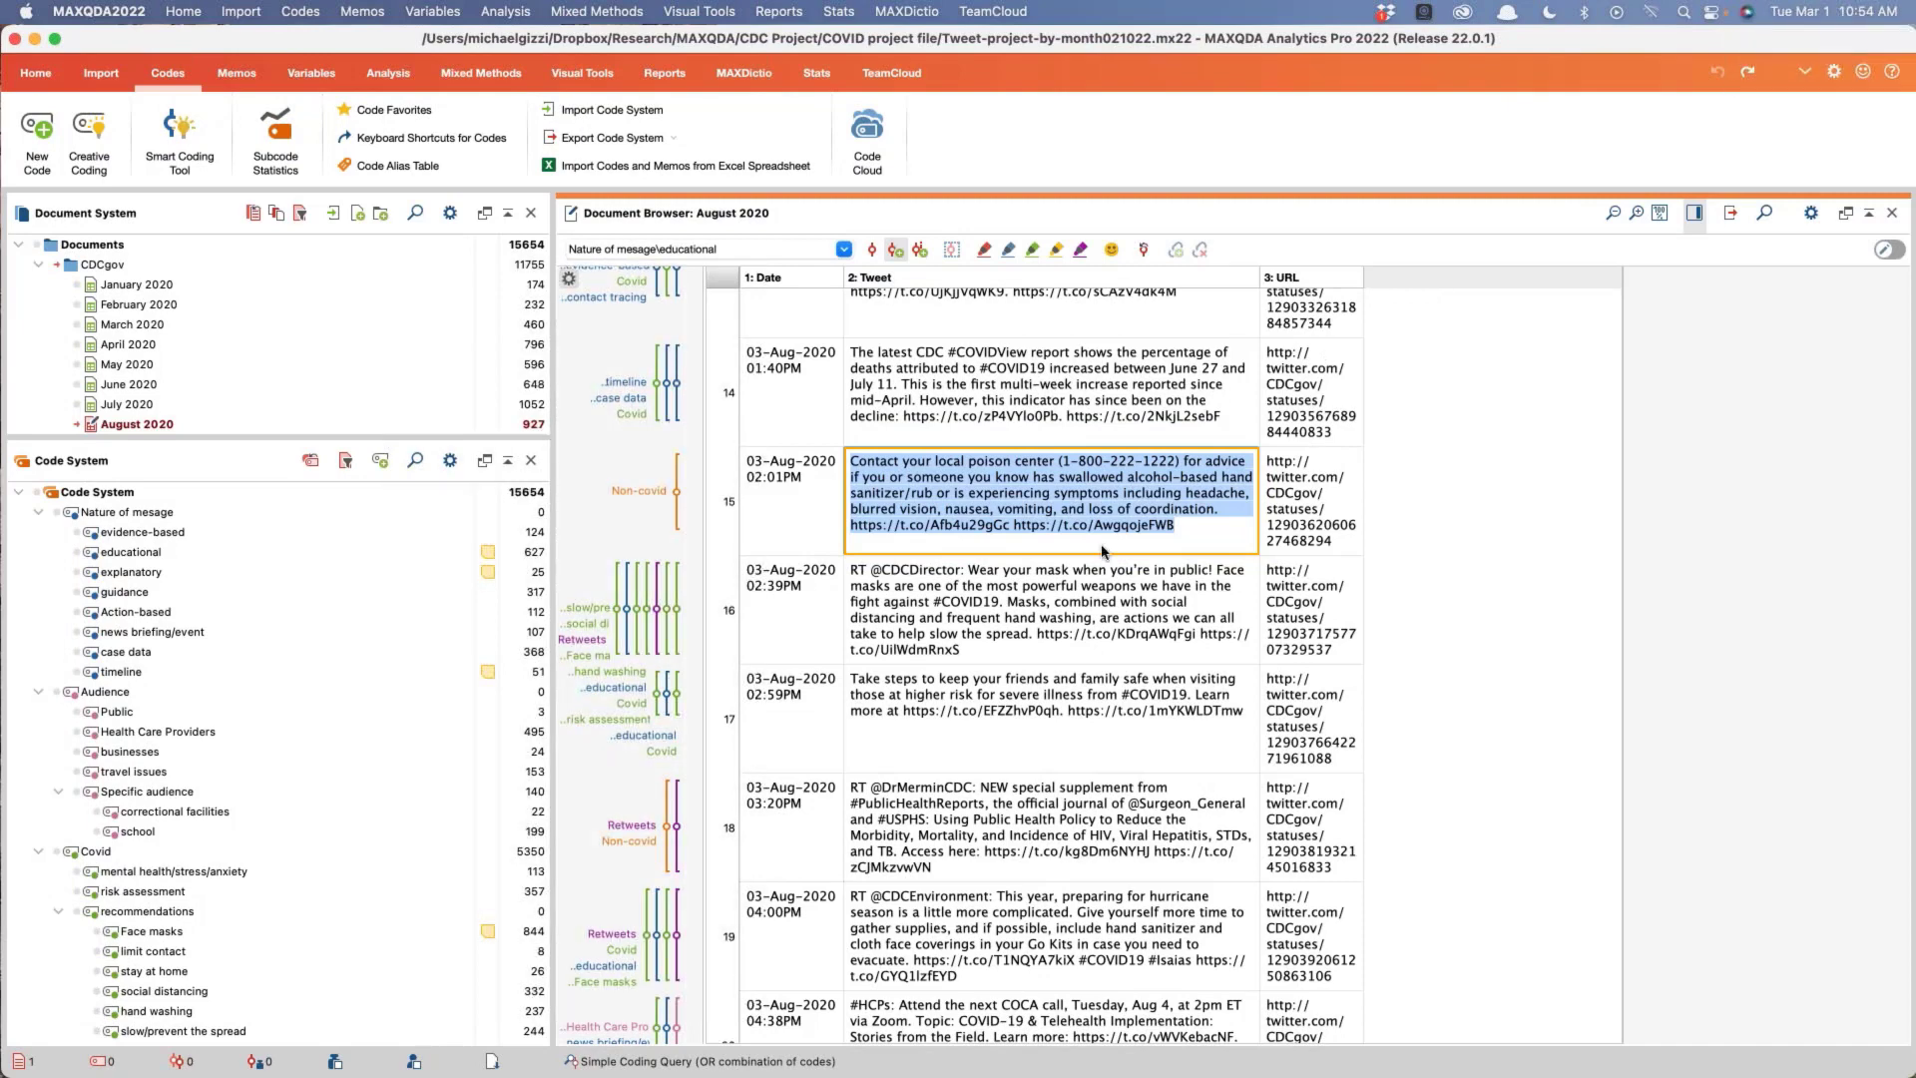
pyautogui.click(1028, 609)
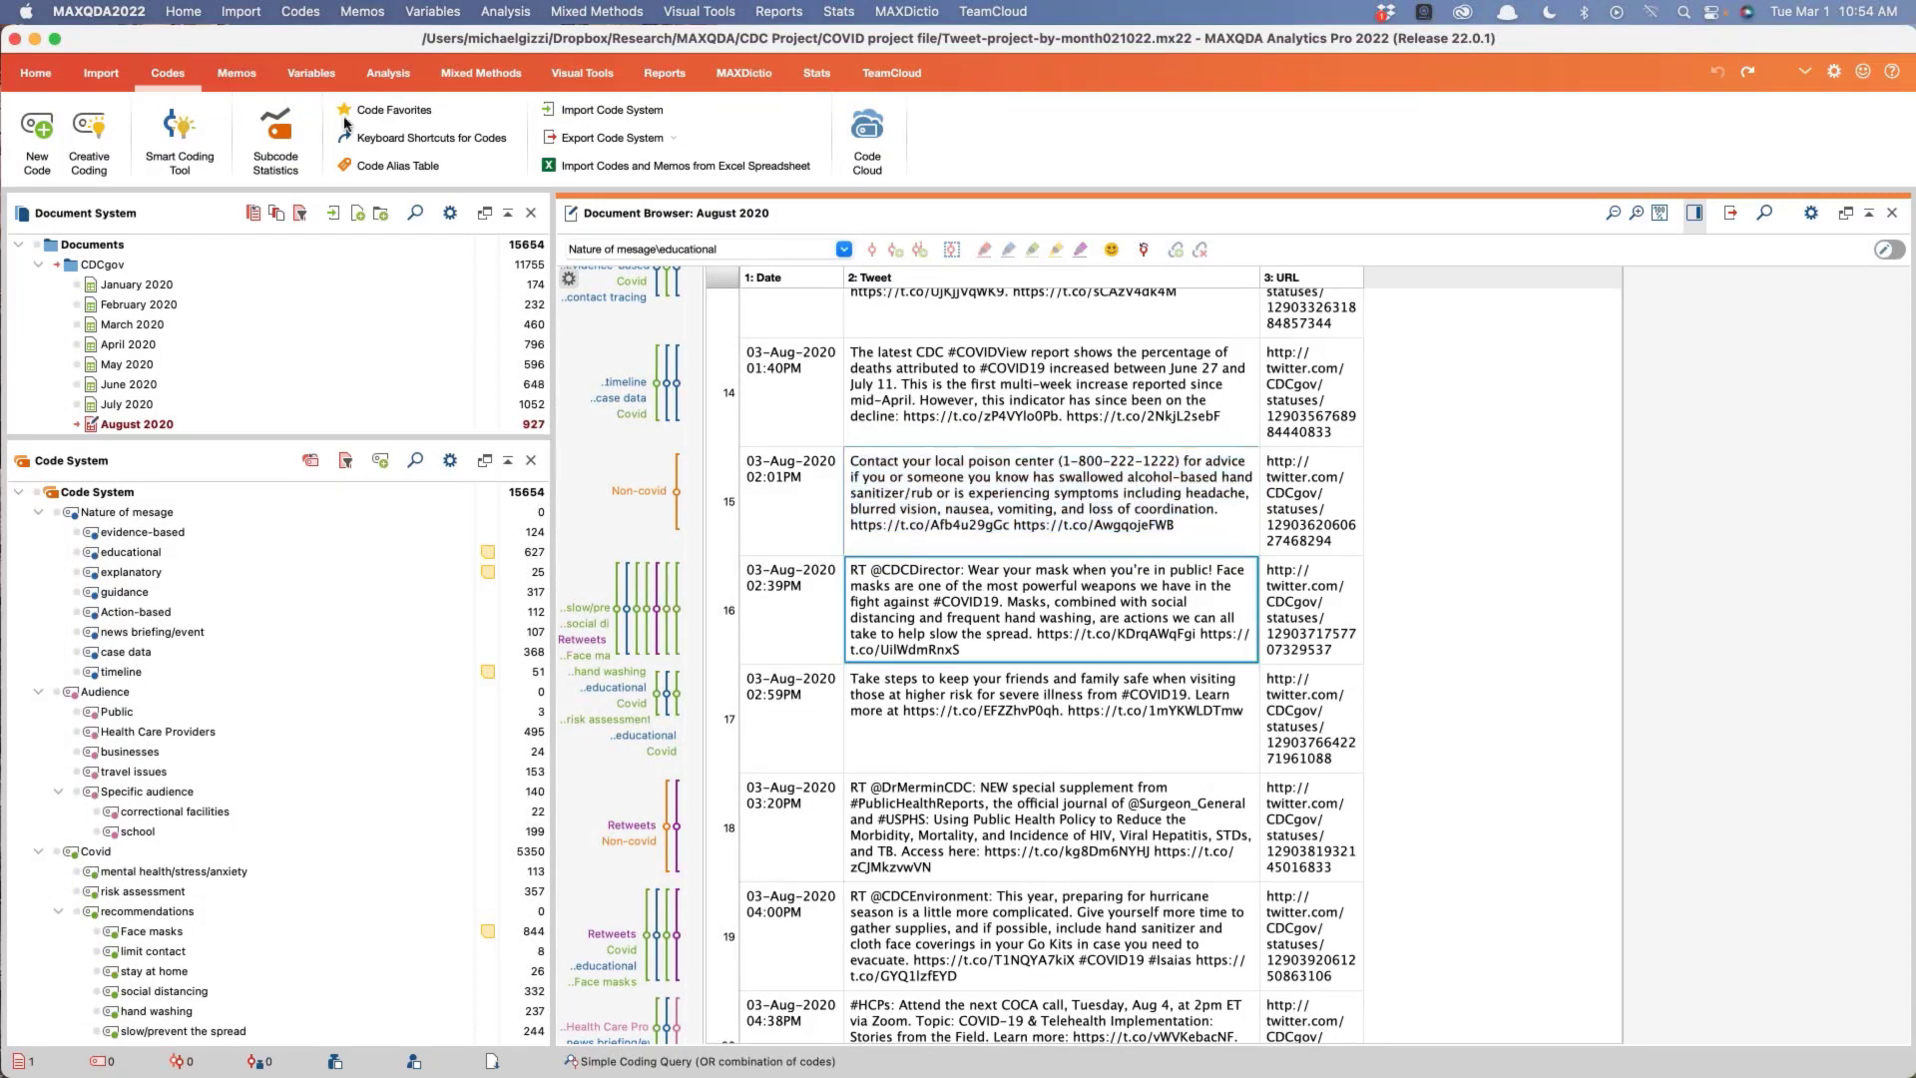
# Step: Open the recent example project "Work Life Balance.mx22"
pyautogui.click(182, 12)
pyautogui.moveTo(265, 87)
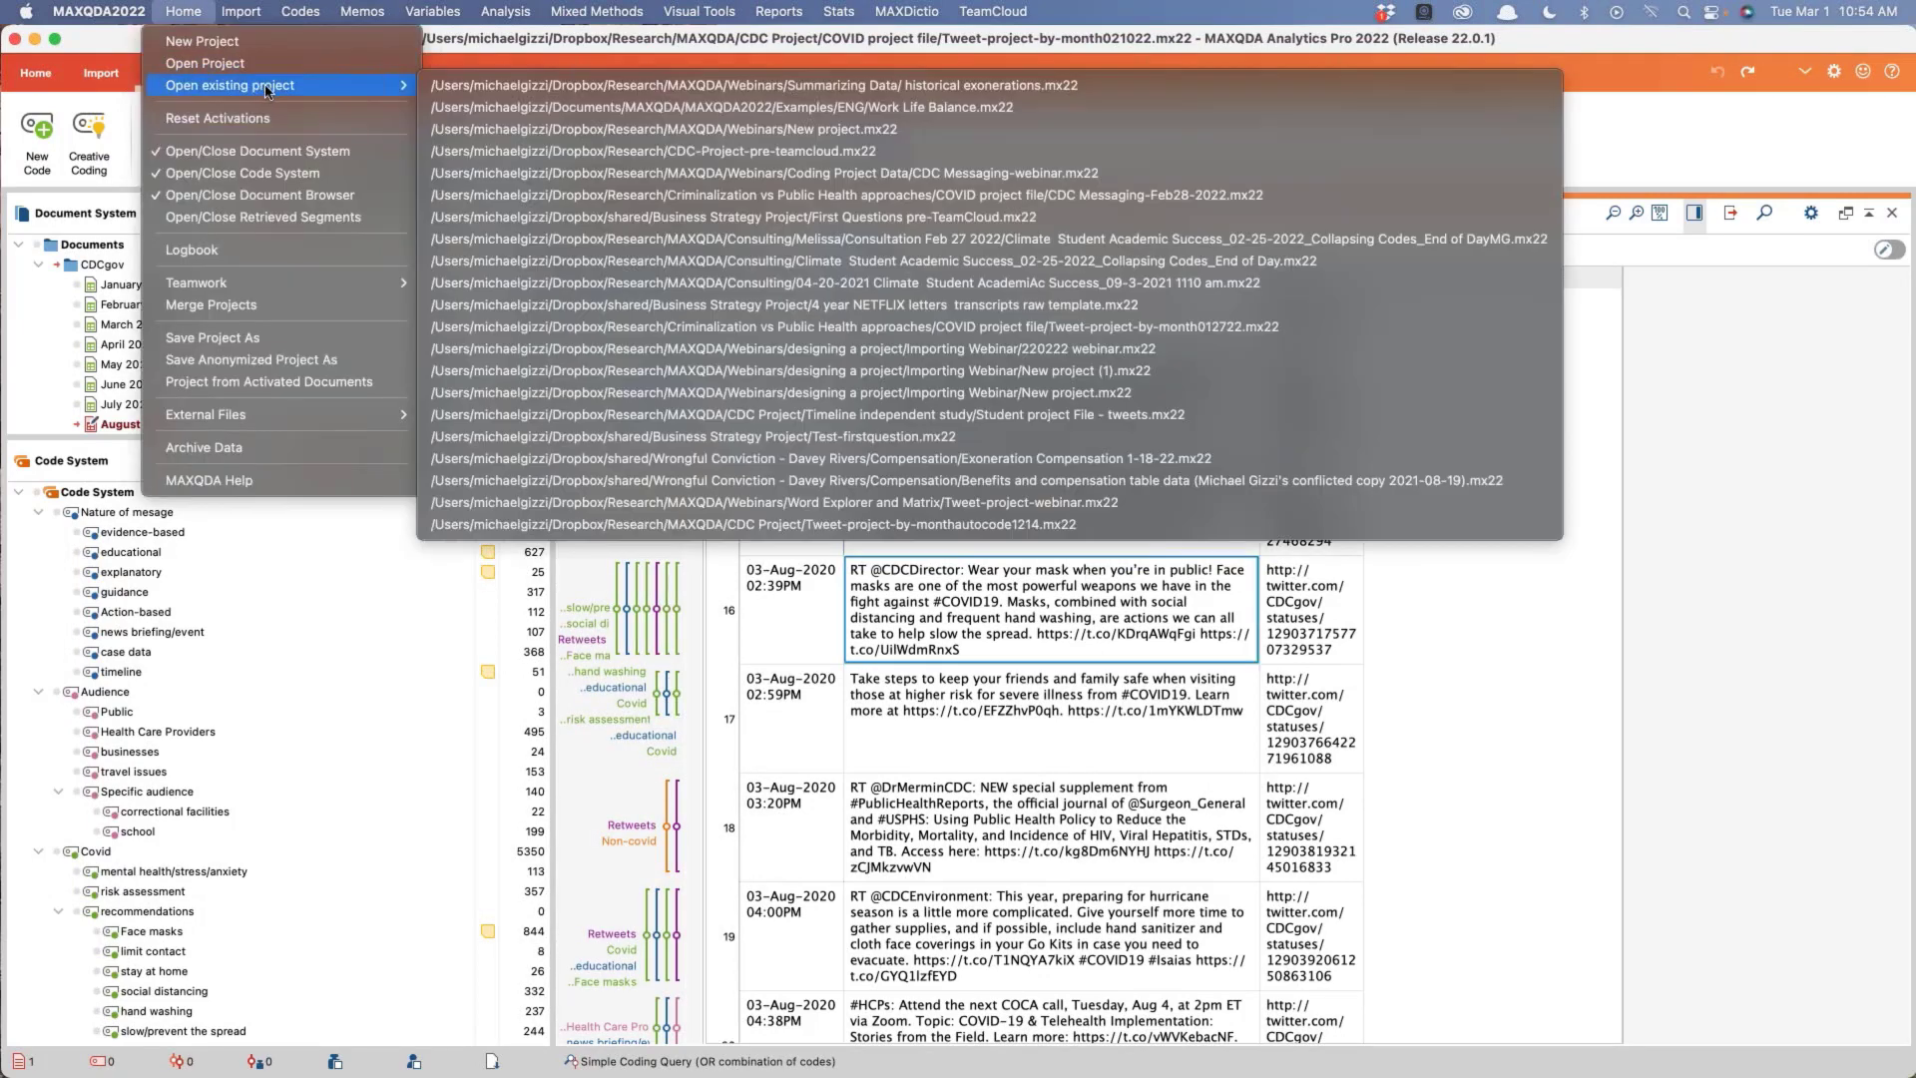
pyautogui.click(729, 110)
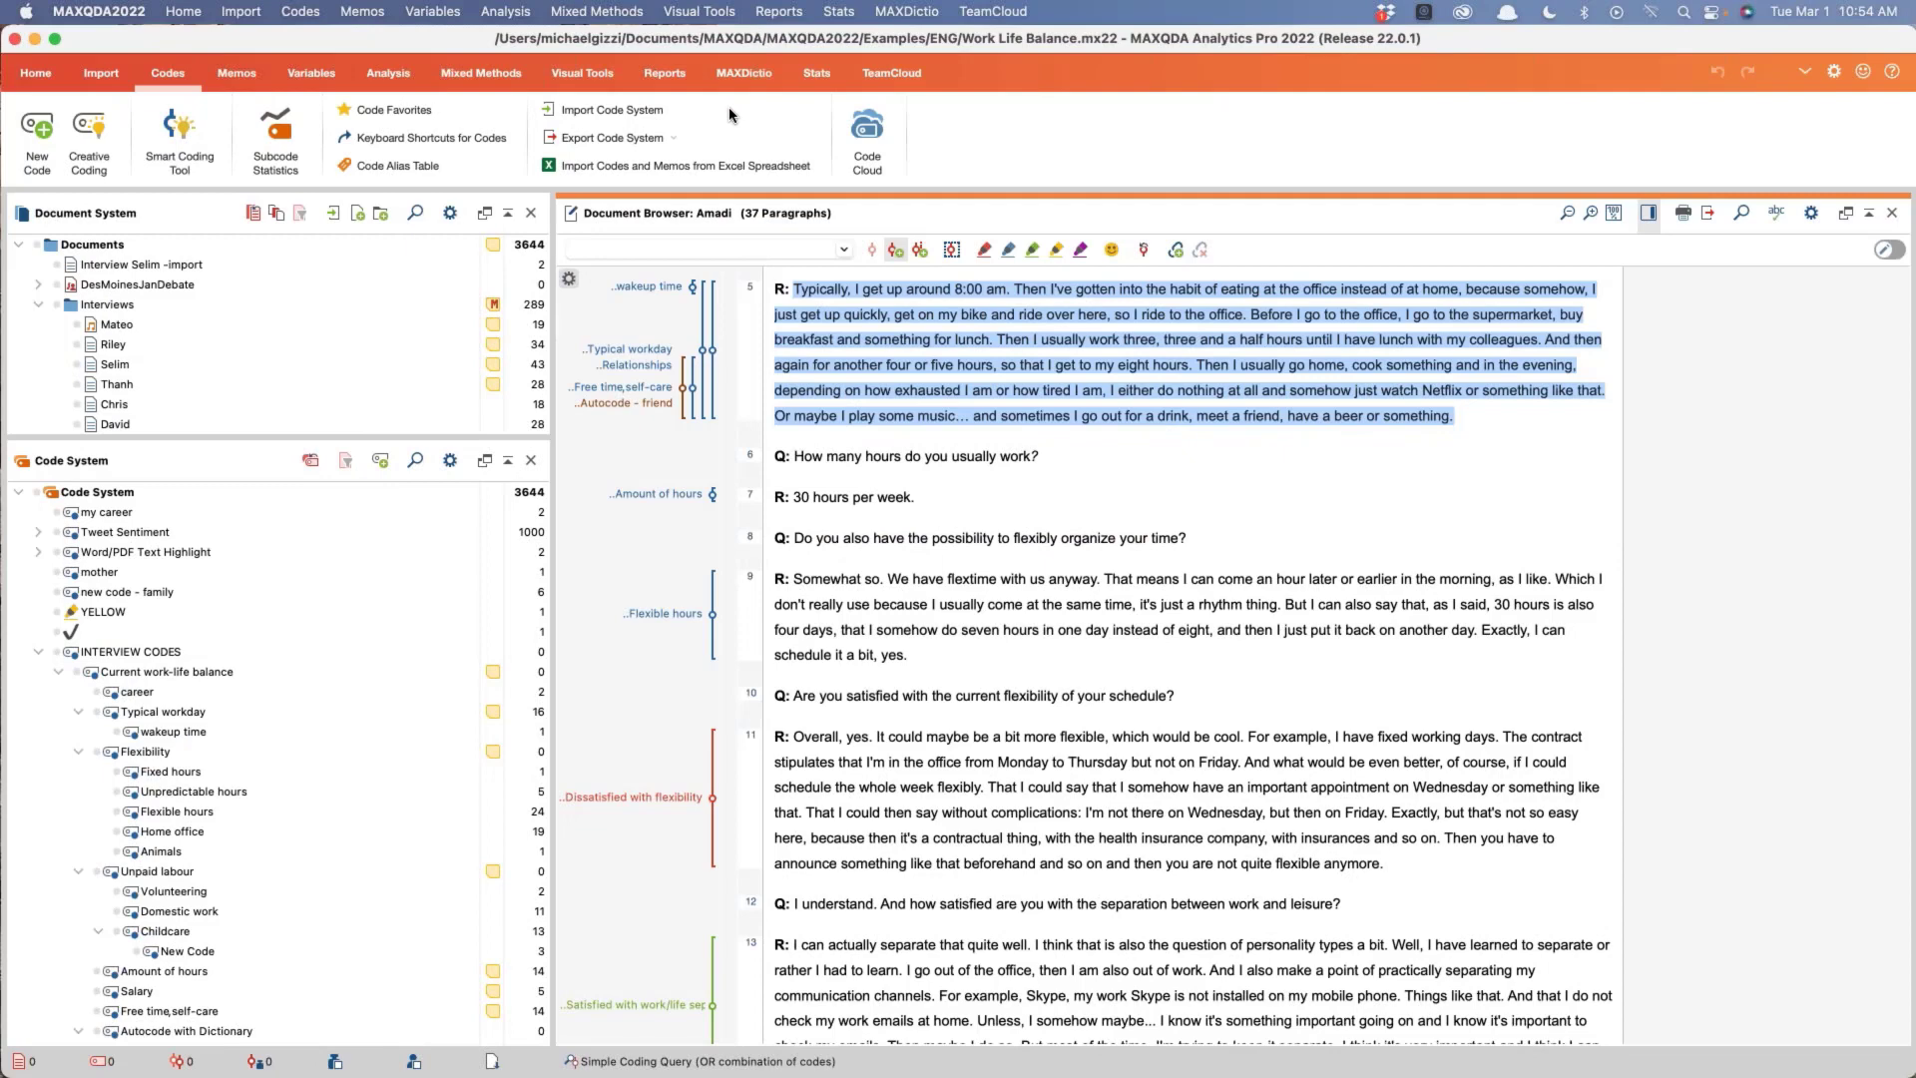
# Step: Activate all documents in the Survey document group and expand the group
pyautogui.scroll(-1, 62, 294)
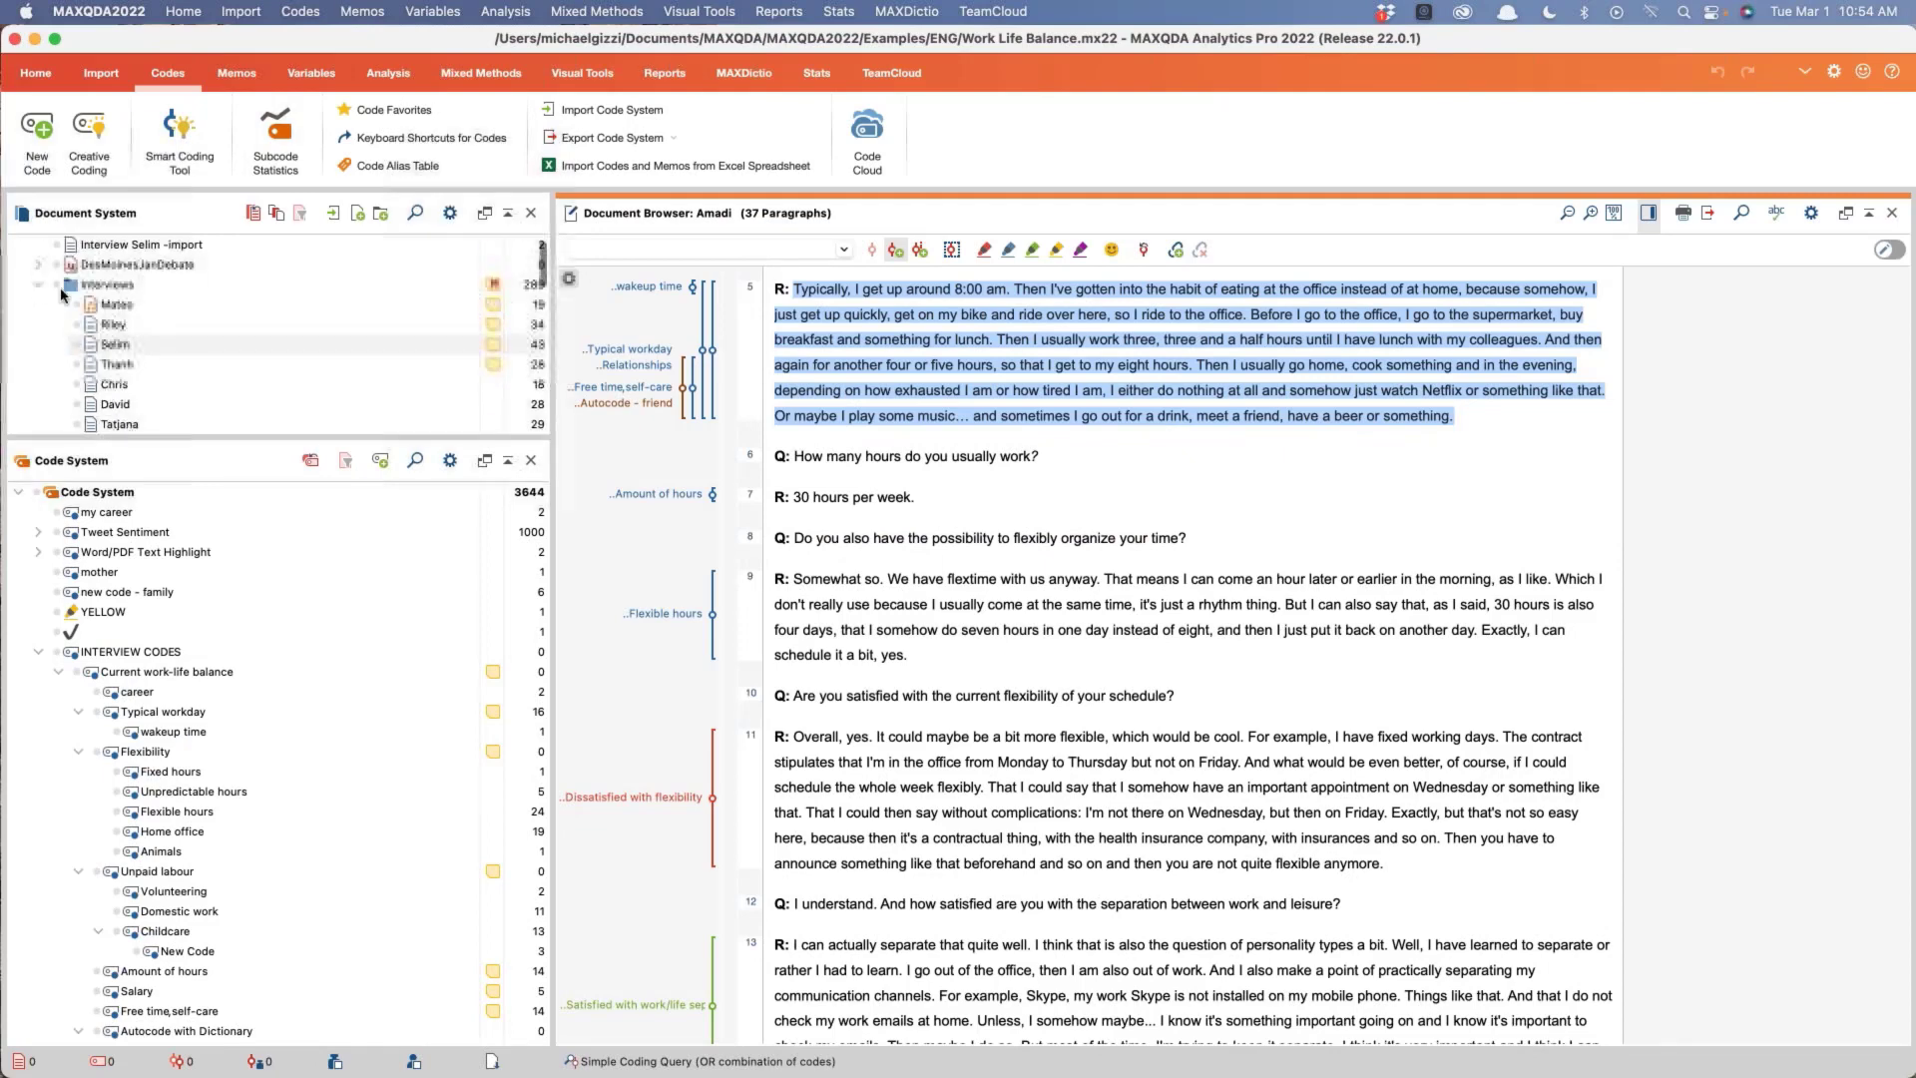
pyautogui.click(36, 291)
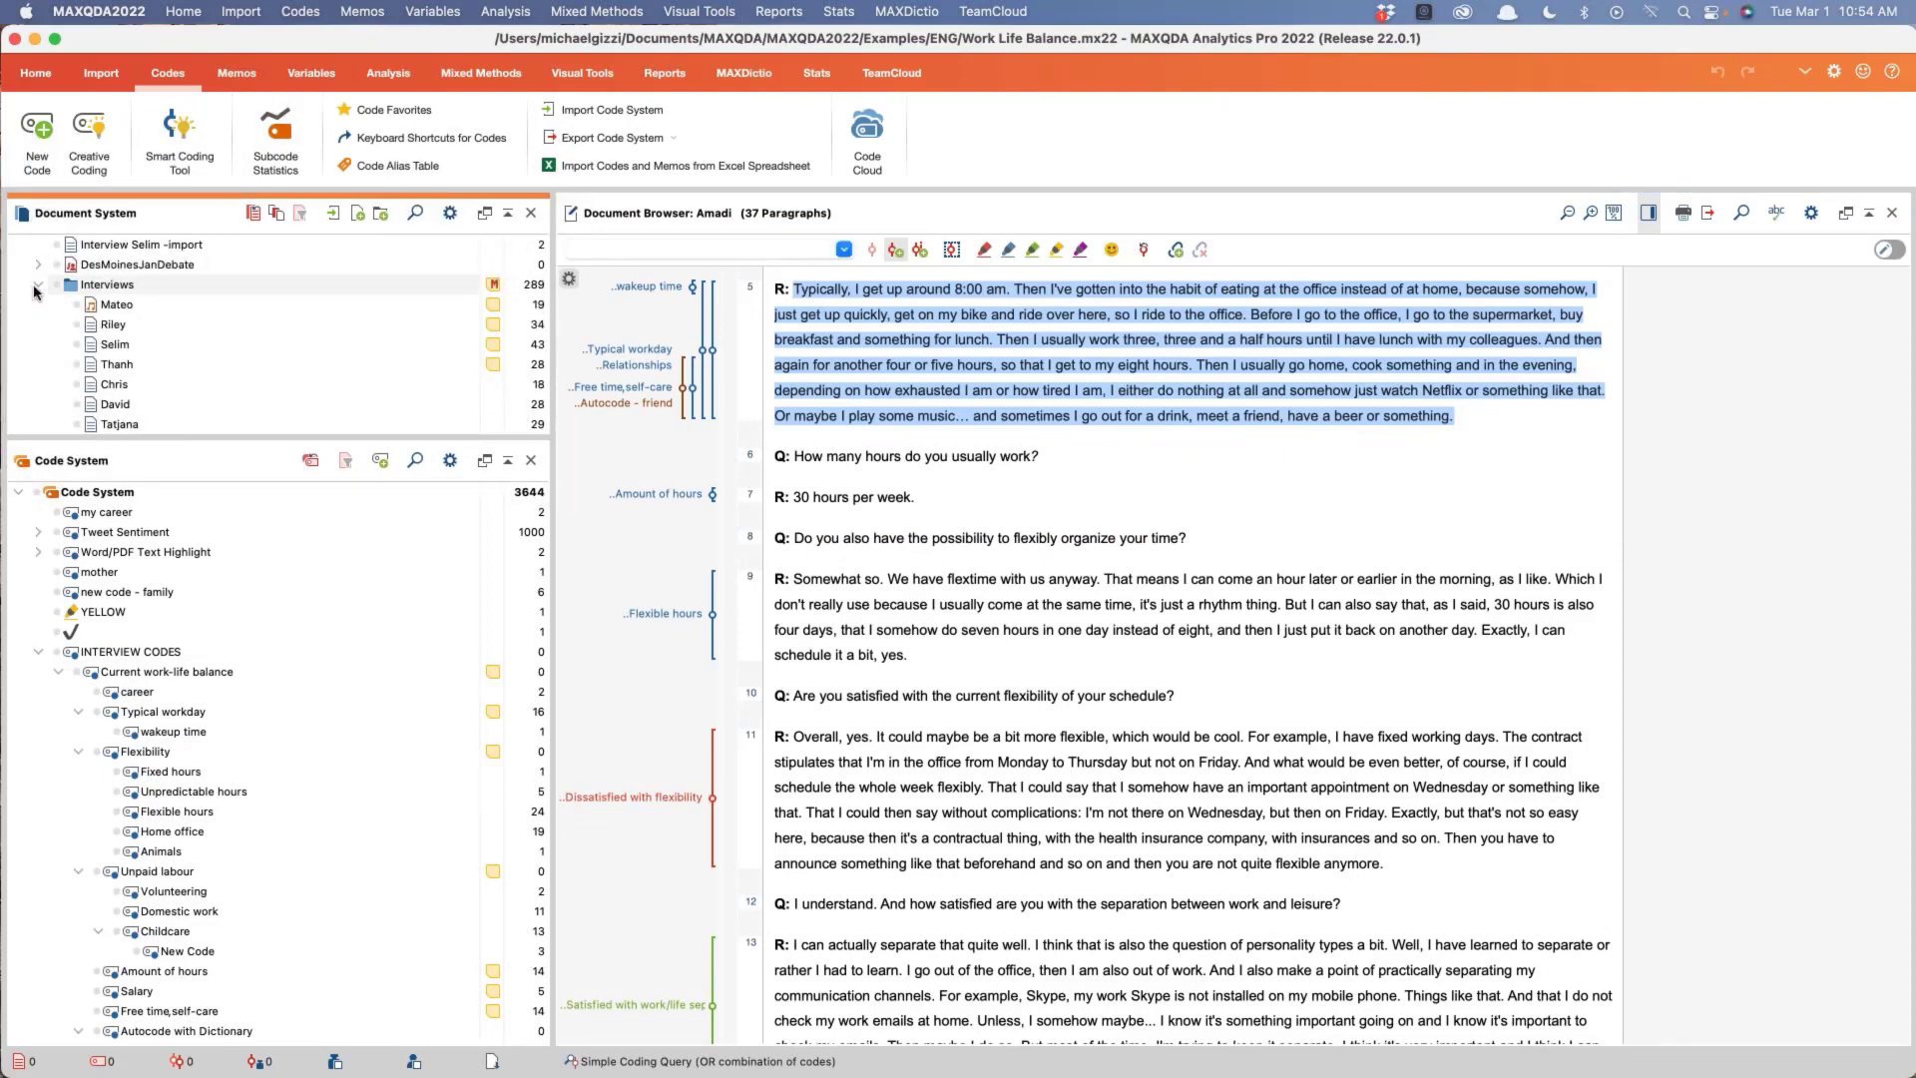
pyautogui.click(37, 288)
pyautogui.scroll(-1, 103, 307)
pyautogui.scroll(-10, 103, 307)
pyautogui.scroll(-3, 102, 308)
pyautogui.click(58, 320)
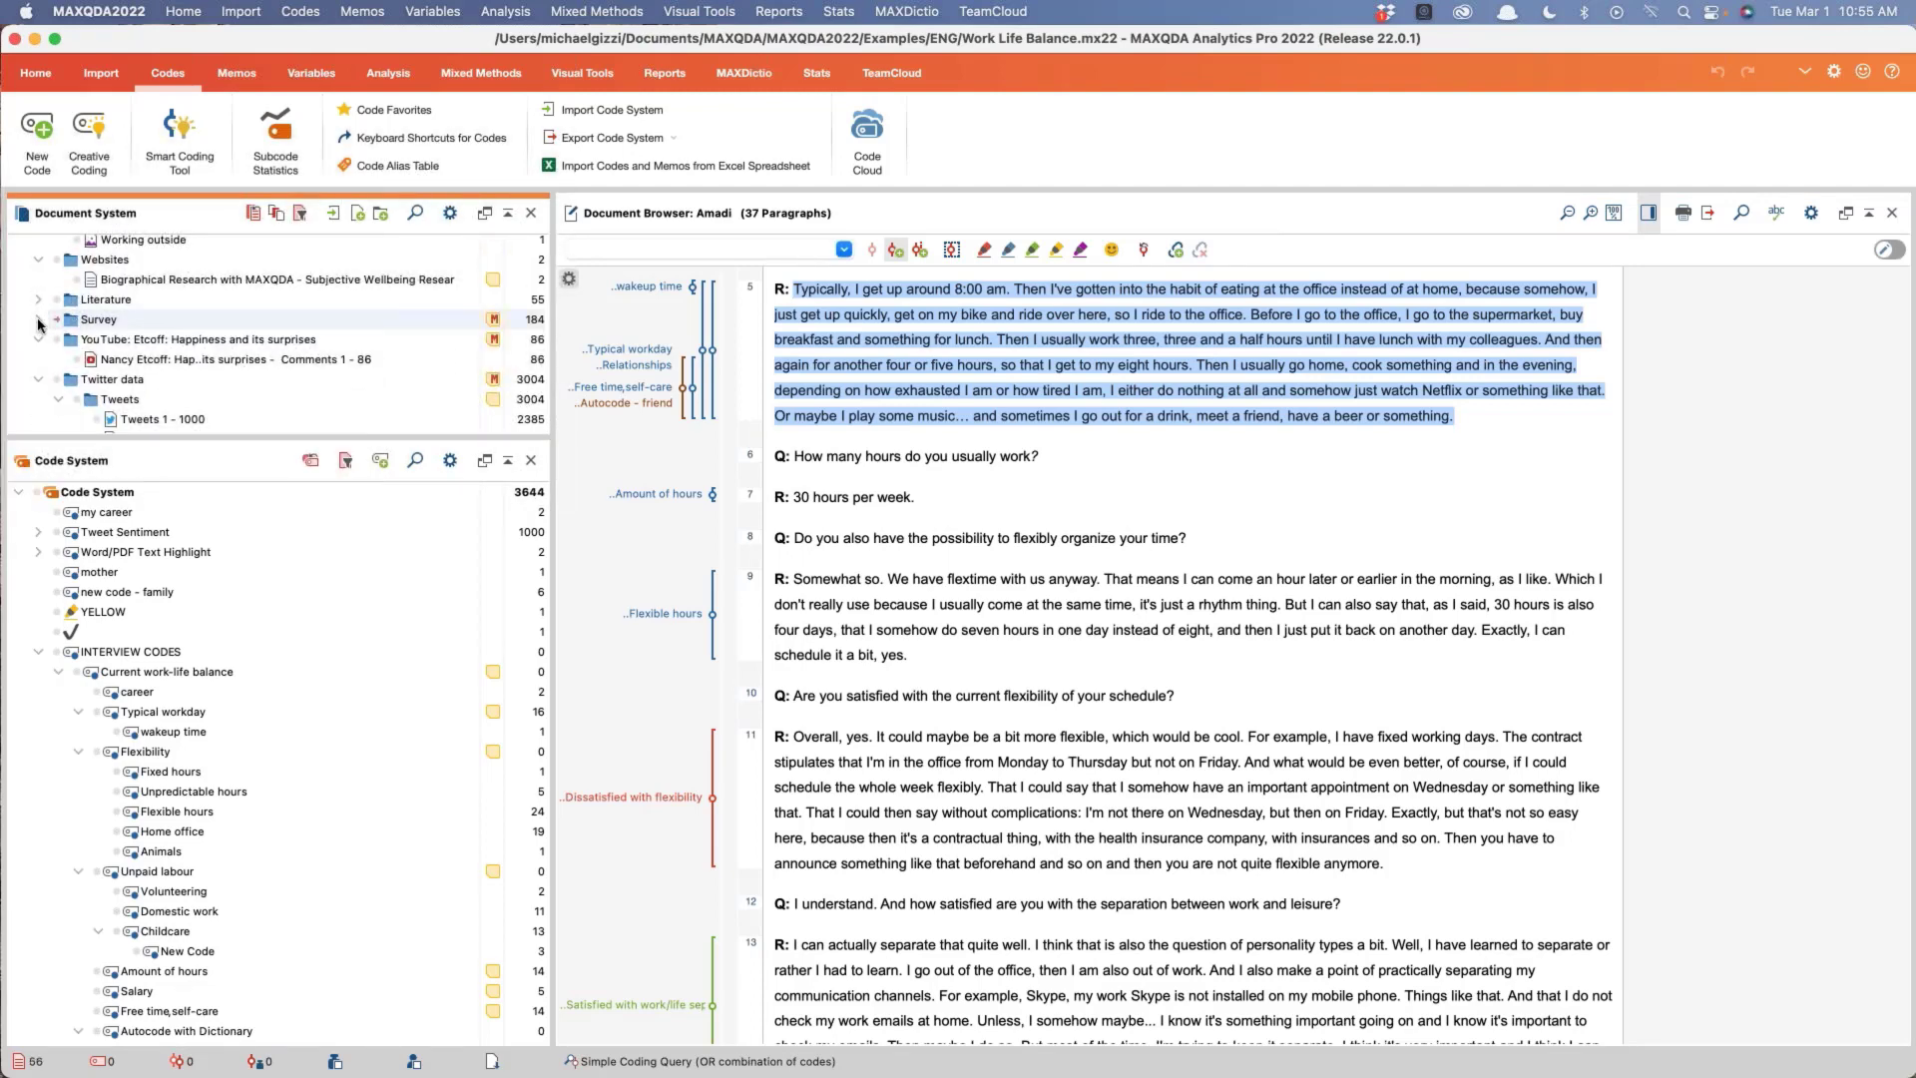
pyautogui.click(39, 320)
# Step: Read through the Survey Questions document and open the RESP02 survey response with its coded answers
pyautogui.doubleClick(165, 341)
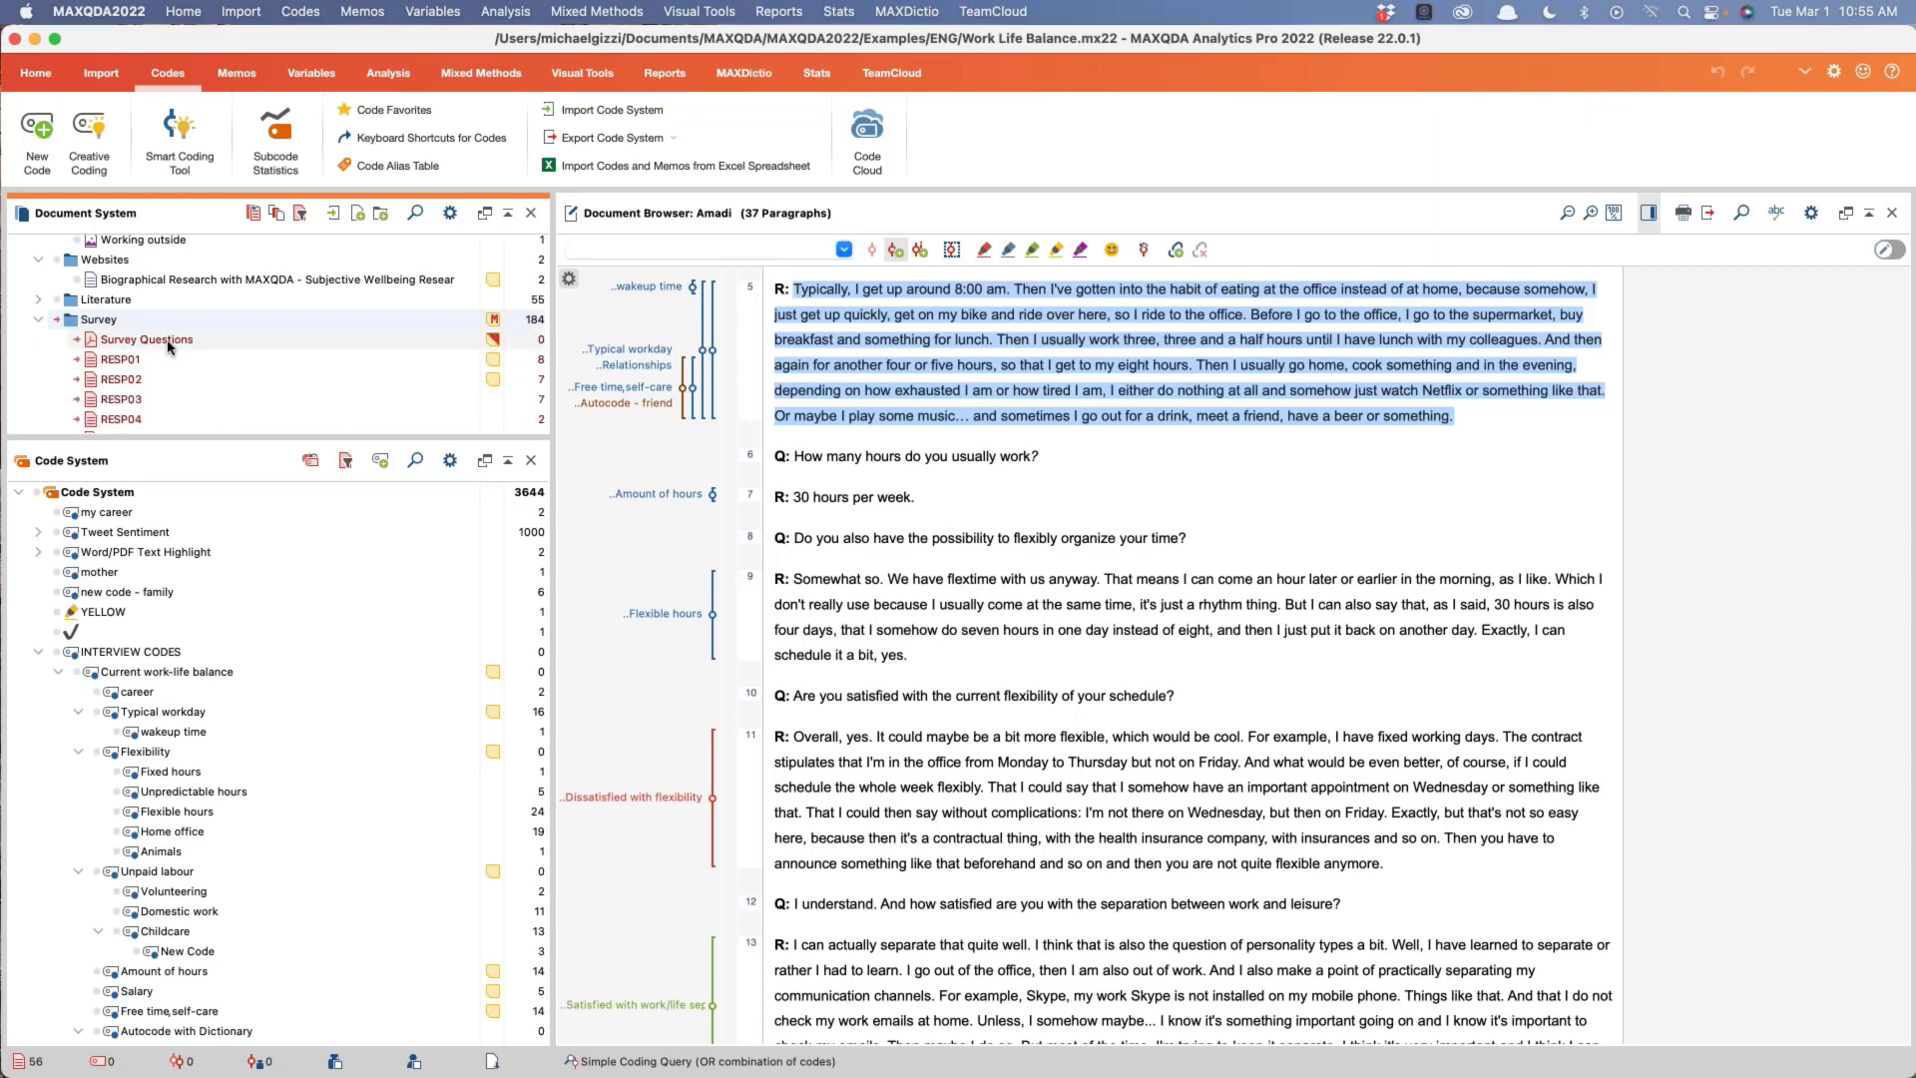
pyautogui.scroll(-15, 1060, 599)
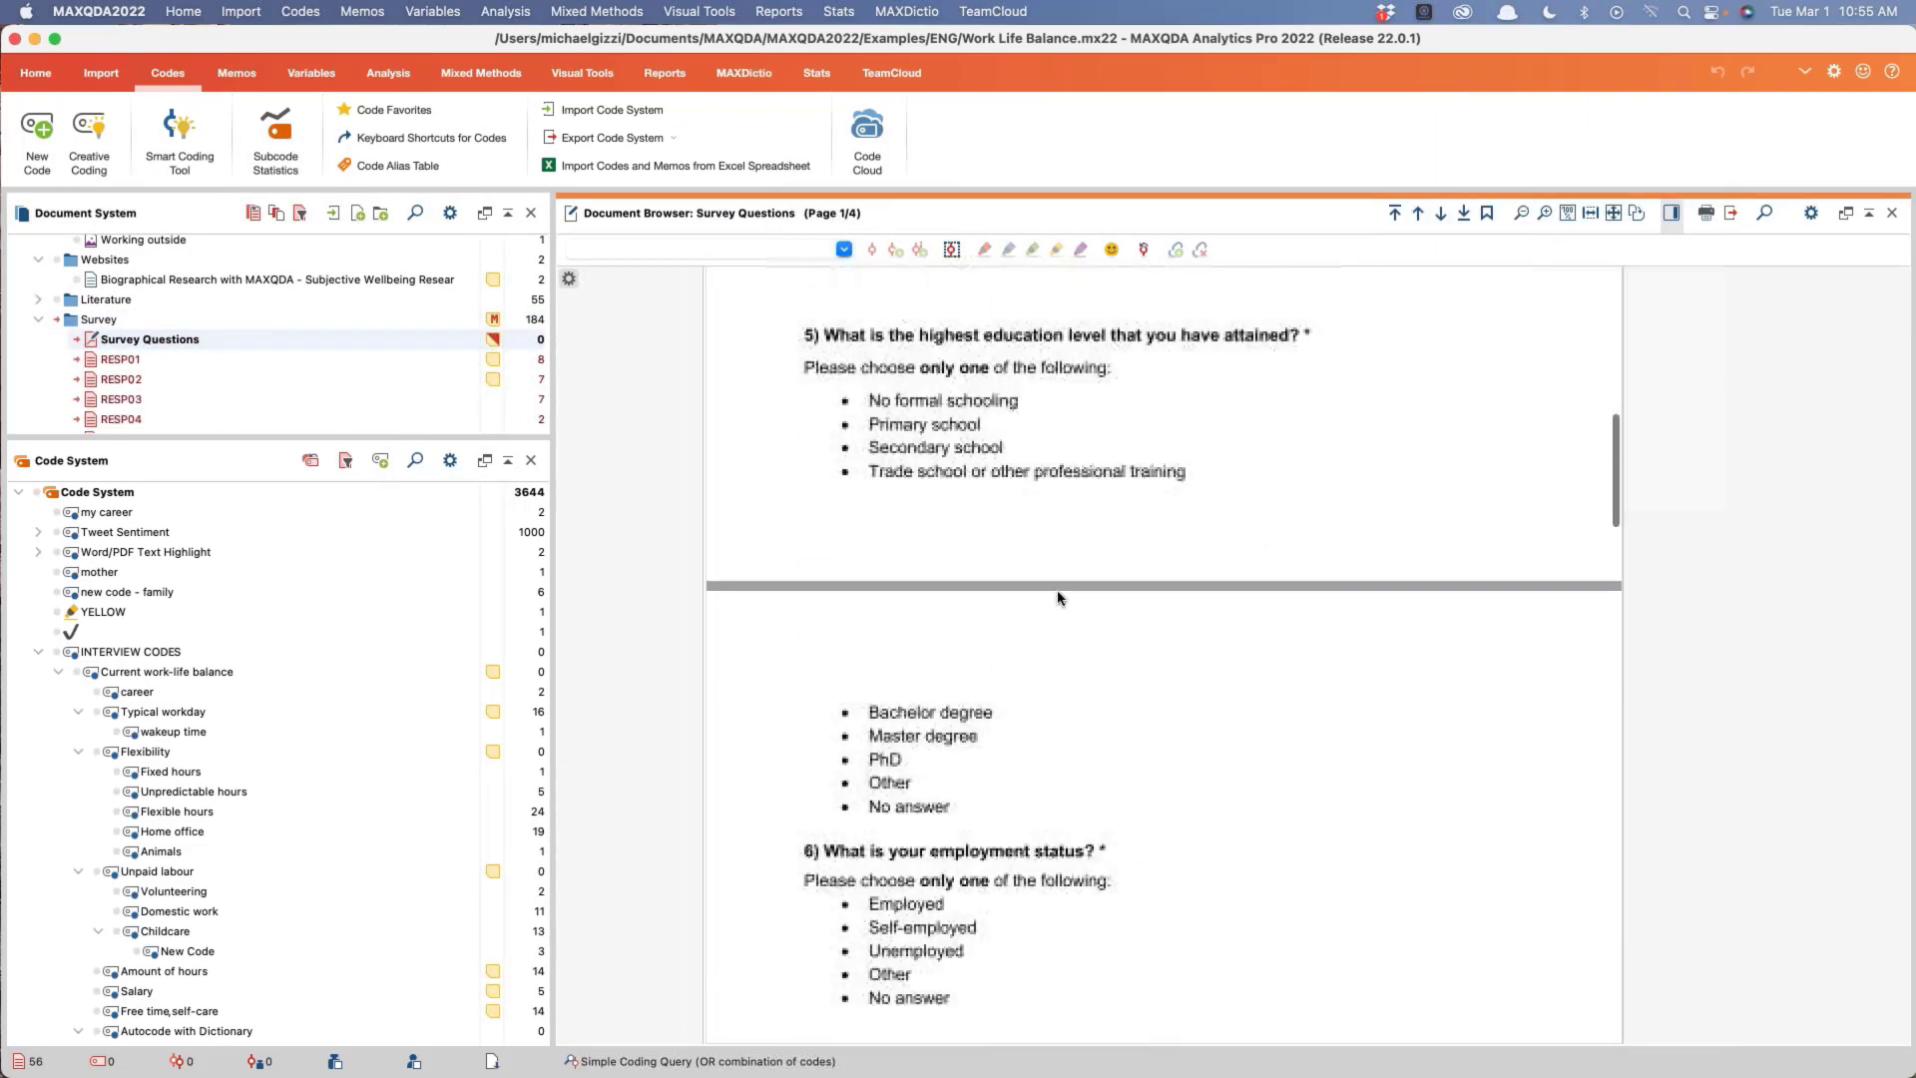
pyautogui.scroll(-3, 1060, 599)
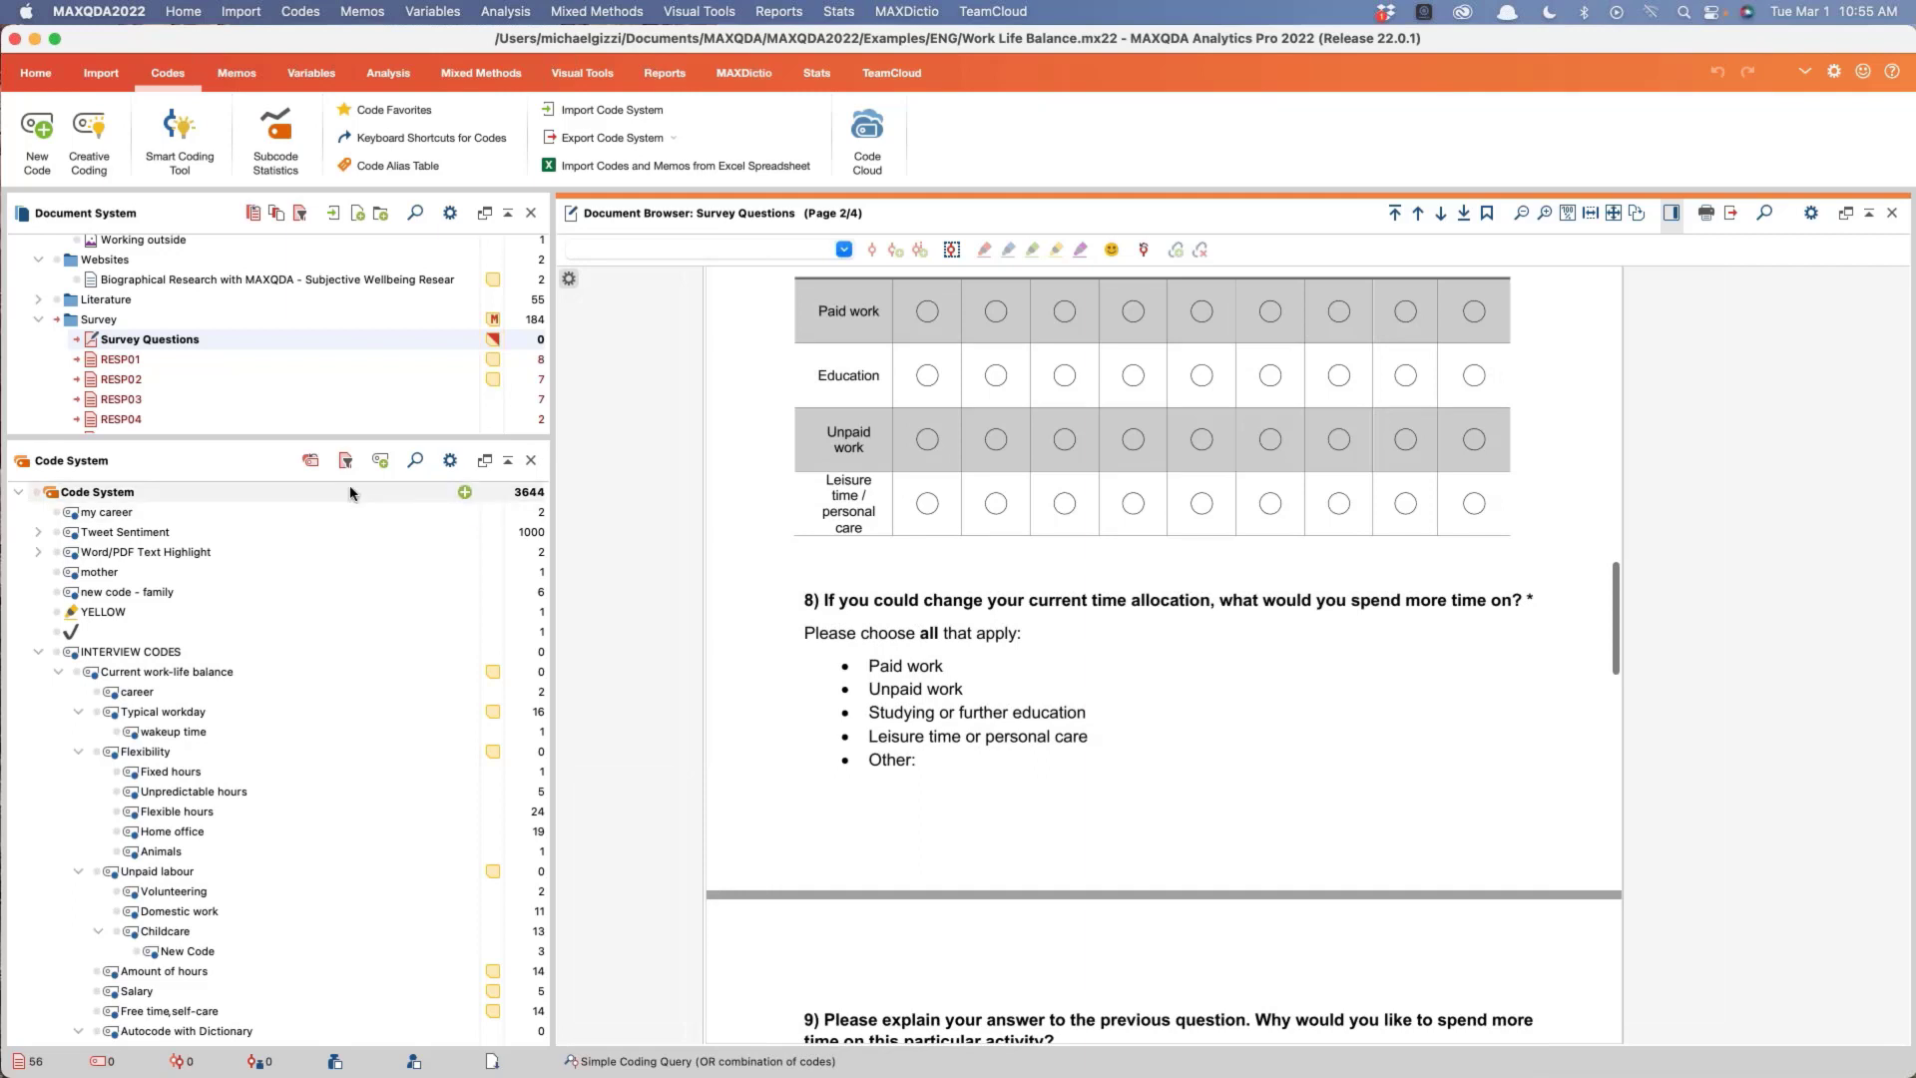
pyautogui.doubleClick(128, 377)
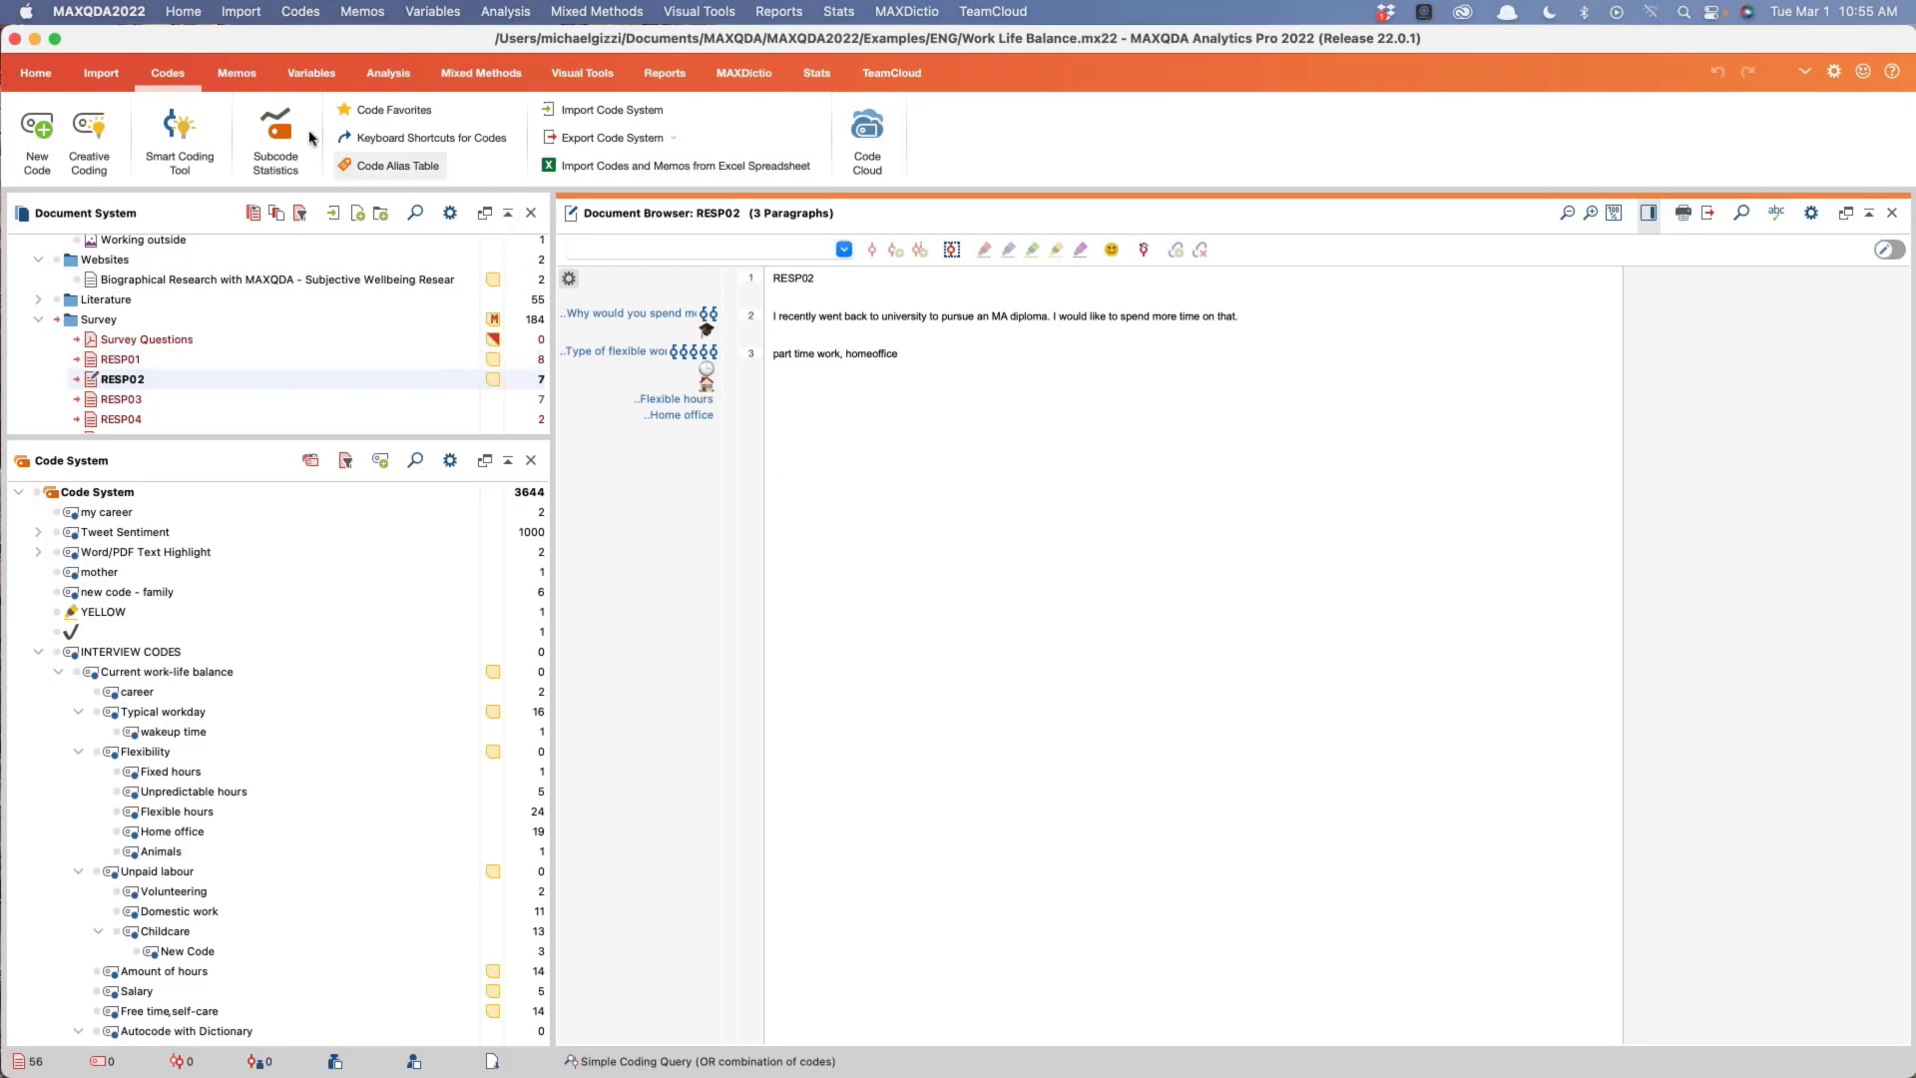
# Step: View the survey data import options for Excel spreadsheets and SurveyMonkey without importing anything
pyautogui.click(99, 78)
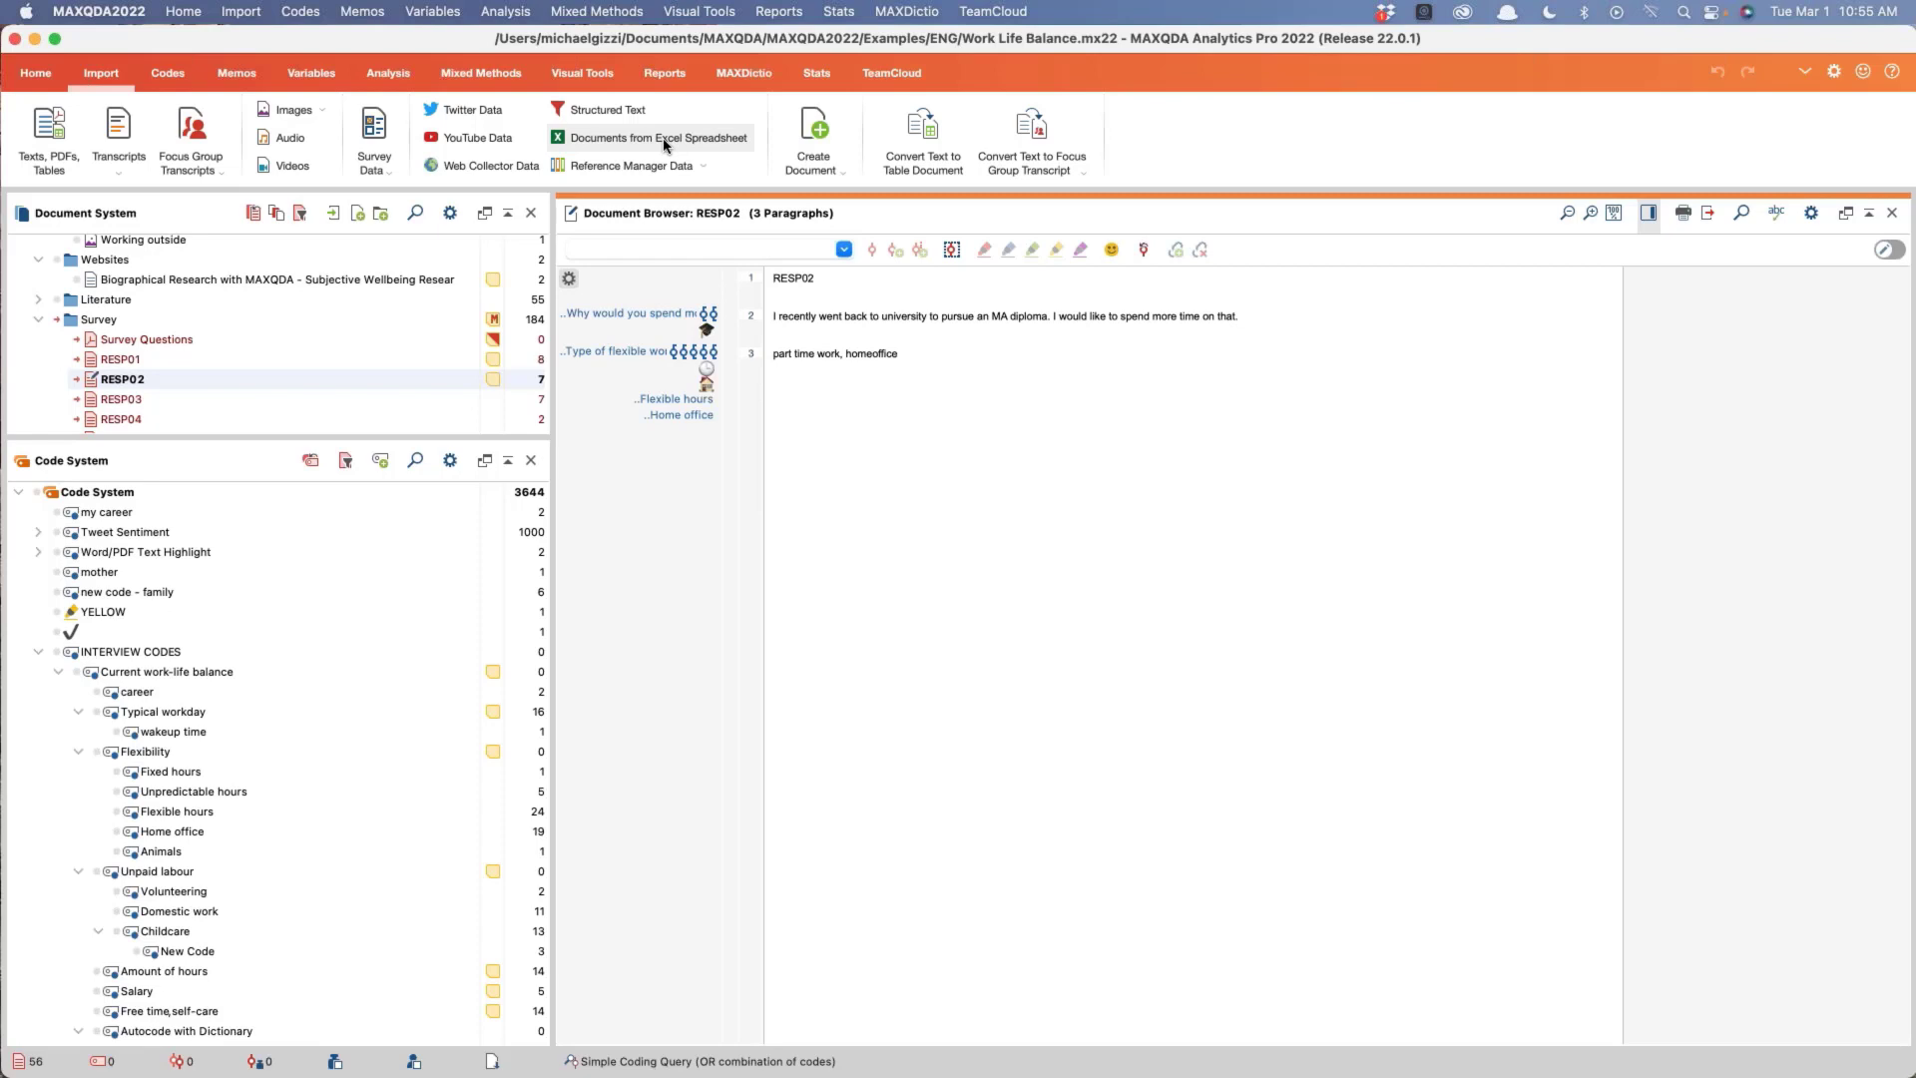
pyautogui.click(371, 163)
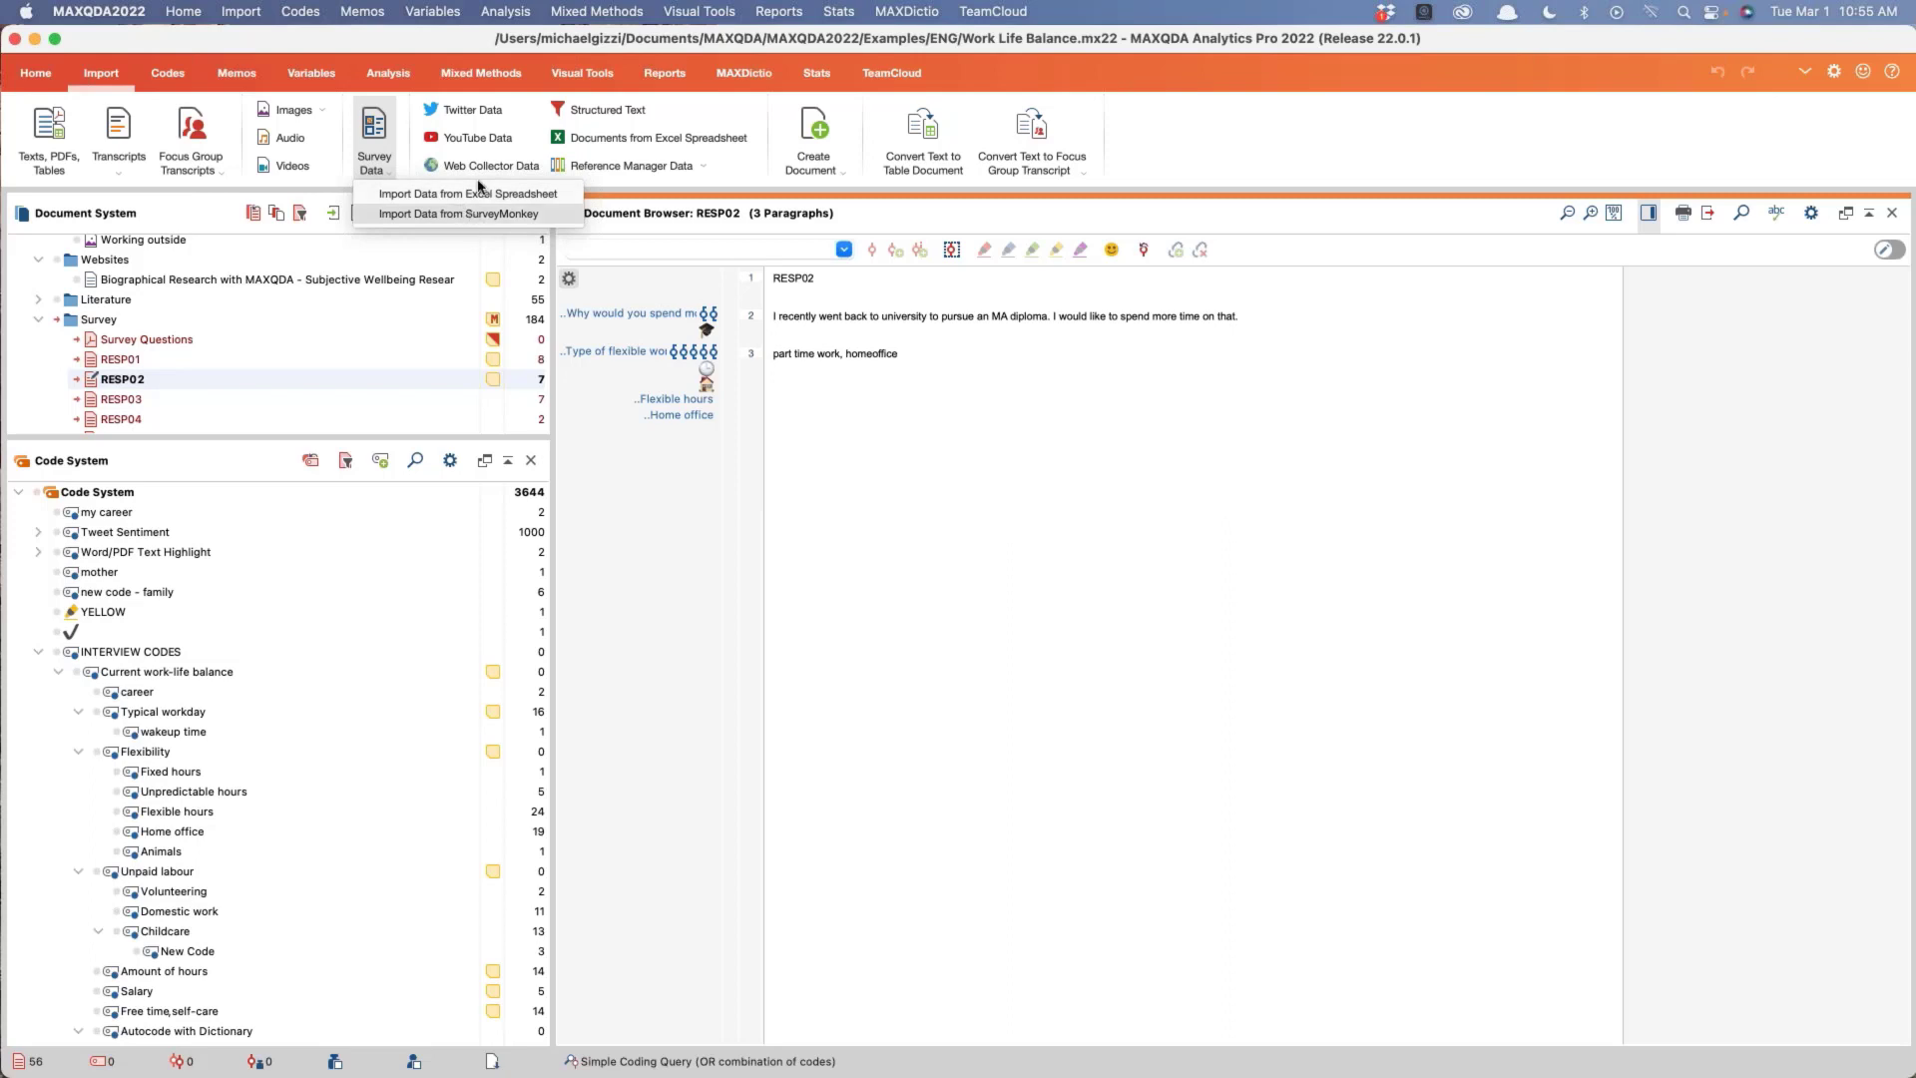
pyautogui.click(1011, 584)
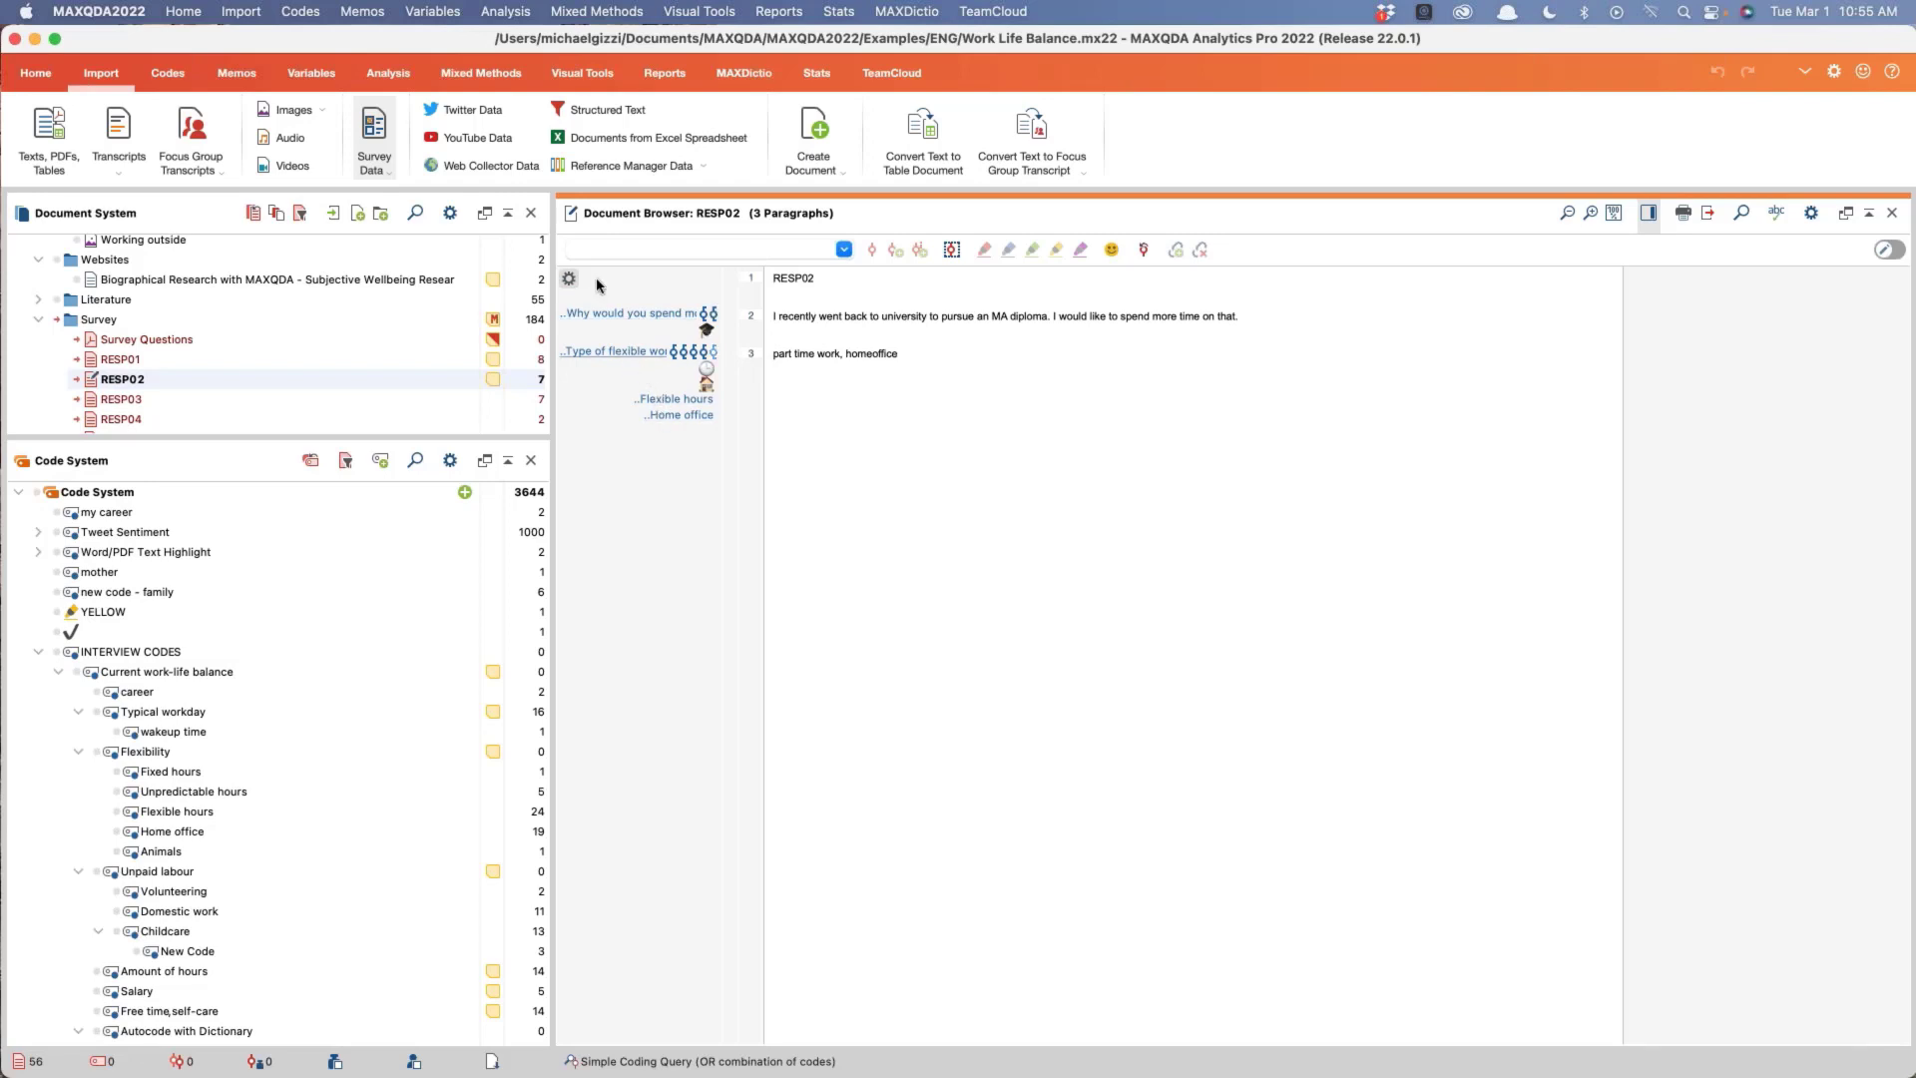
# Step: Open the Smart Coding Tool in the Work Life Balance project
pyautogui.click(152, 77)
pyautogui.click(181, 129)
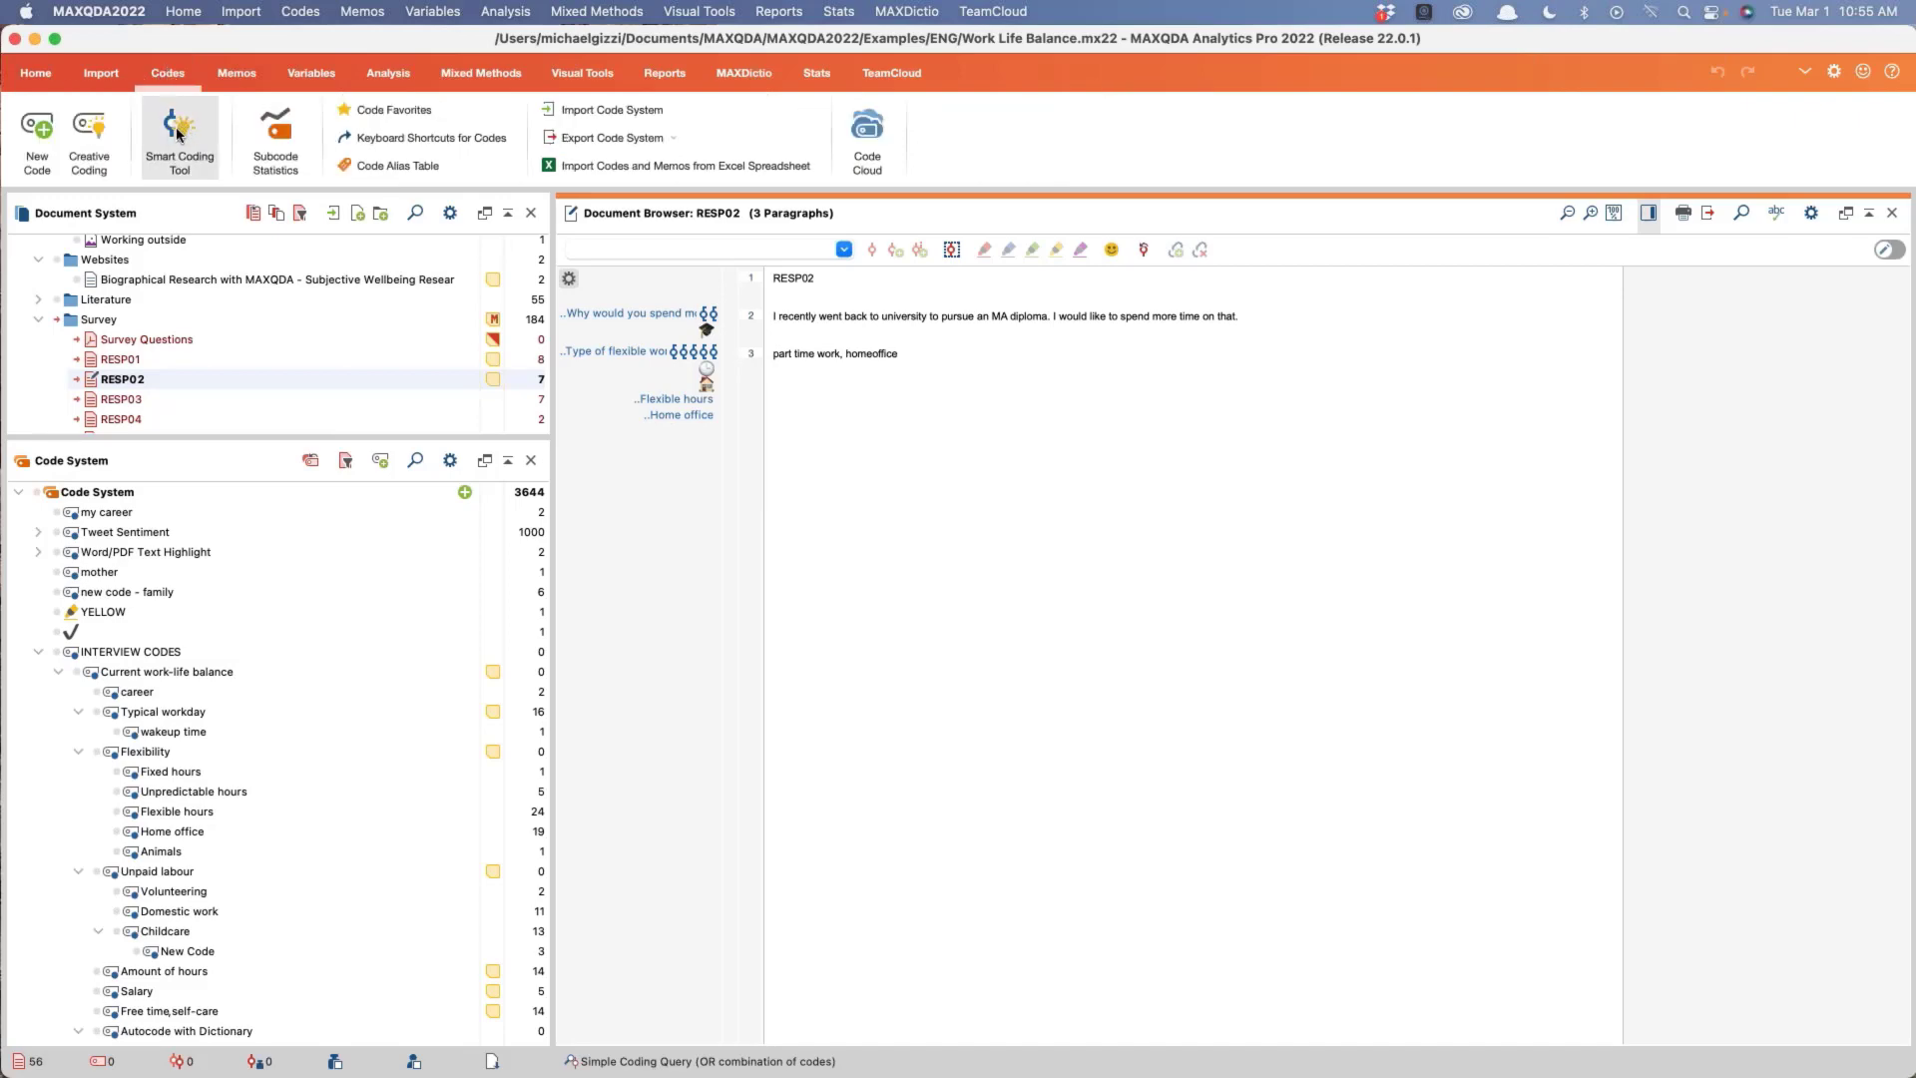